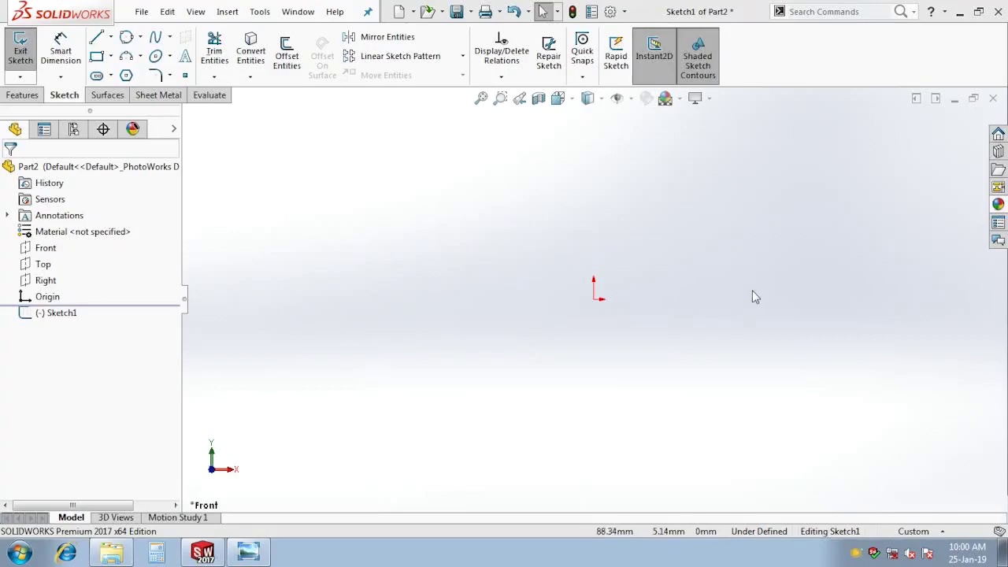
Draw a horizontal top line and a vertical line from the origin, making the vertical line construction geometry
key(l)
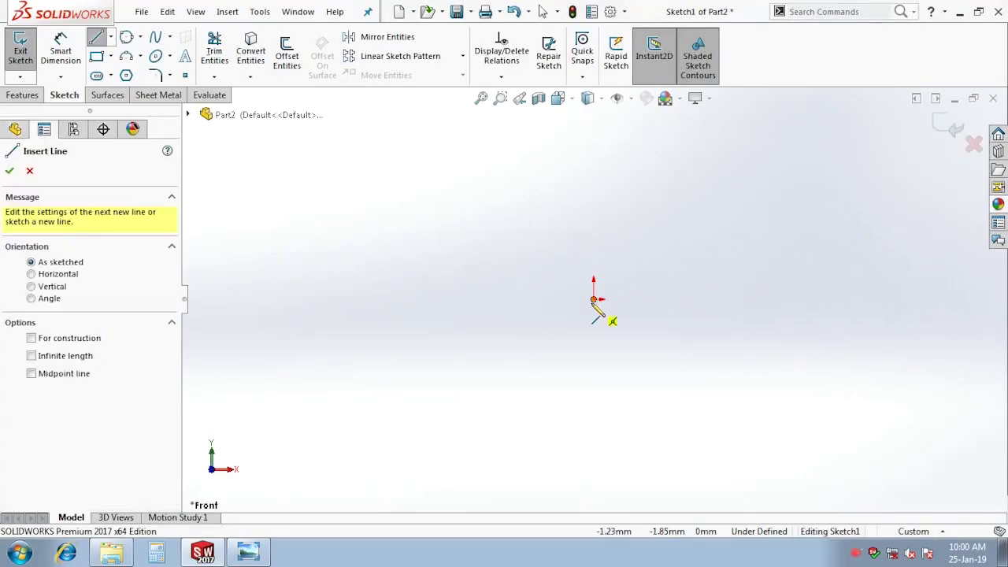
click(596, 300)
click(697, 300)
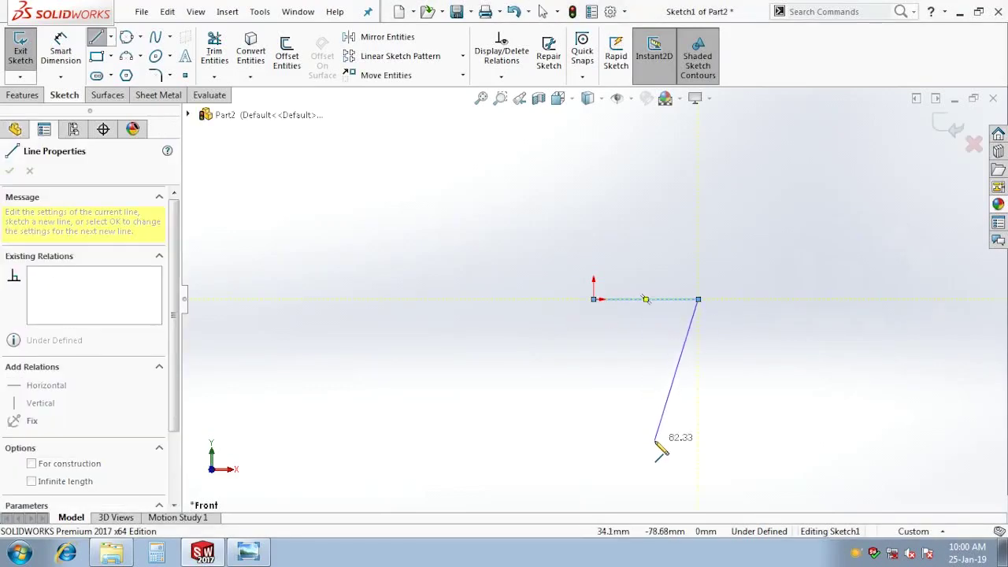
key(Escape)
key(l)
click(593, 299)
click(604, 439)
key(Escape)
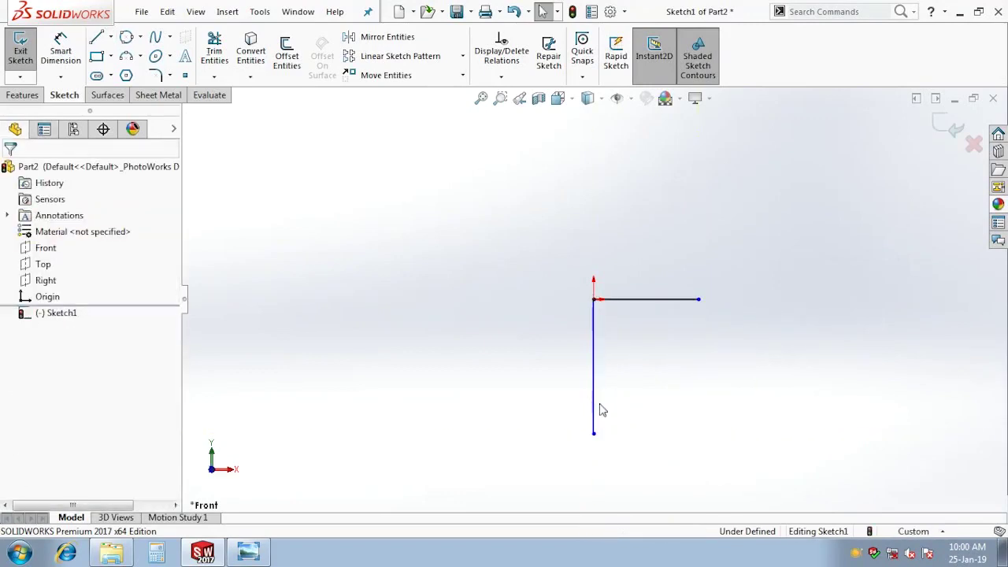
click(596, 401)
click(664, 368)
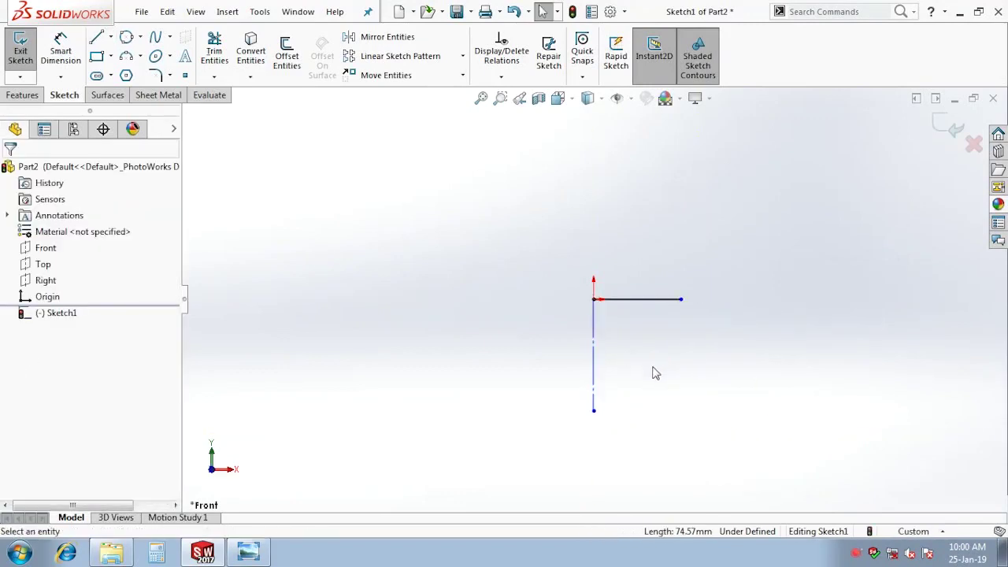
click(581, 314)
click(626, 278)
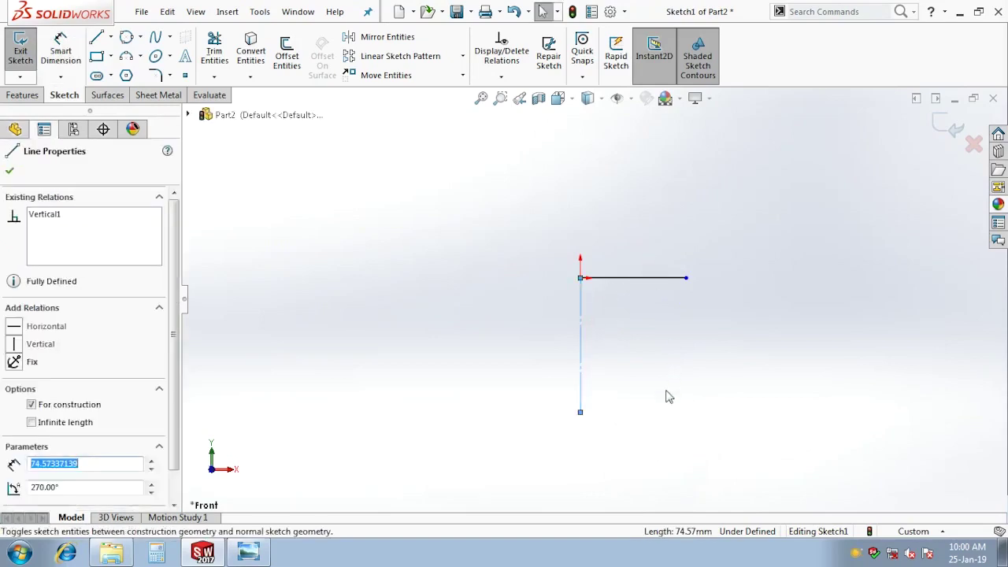
Dimension the centreline height to 127 (102+25) and the top line to 124 diameter
right_drag(661, 386, 662, 346)
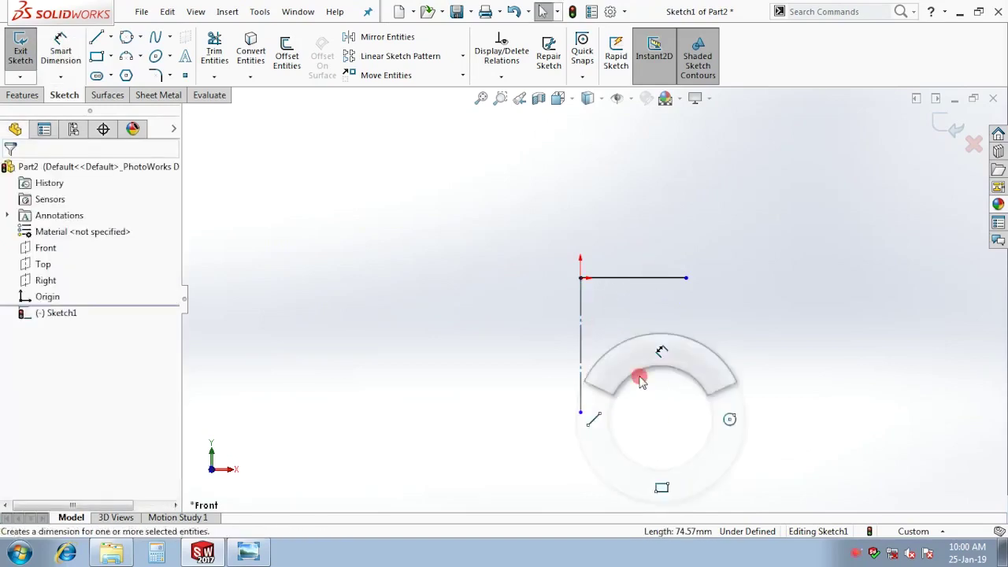
click(578, 346)
click(539, 351)
text(102+25)
key(Return)
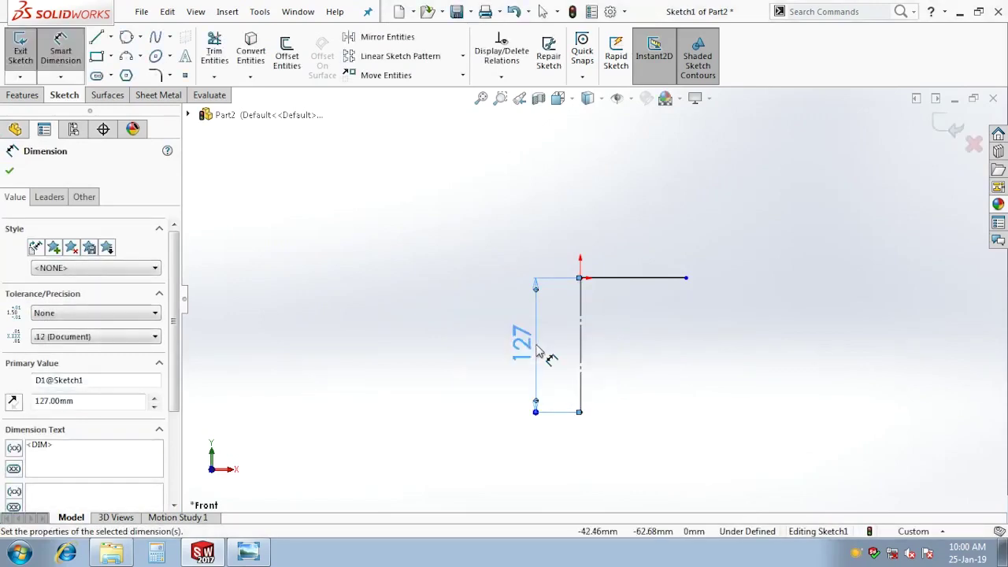
click(666, 326)
click(686, 278)
click(581, 319)
click(551, 230)
text(124)
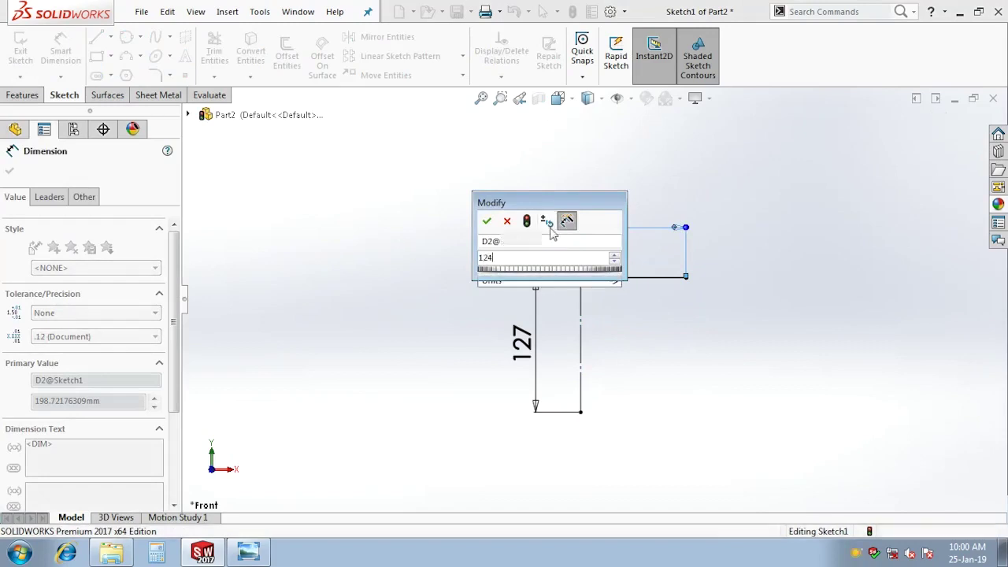
key(Return)
key(Escape)
scroll(698, 405, down, 2)
key(Escape)
Draw the bottom horizontal line at the centreline's lower end and dimension it to 86 diameter
key(l)
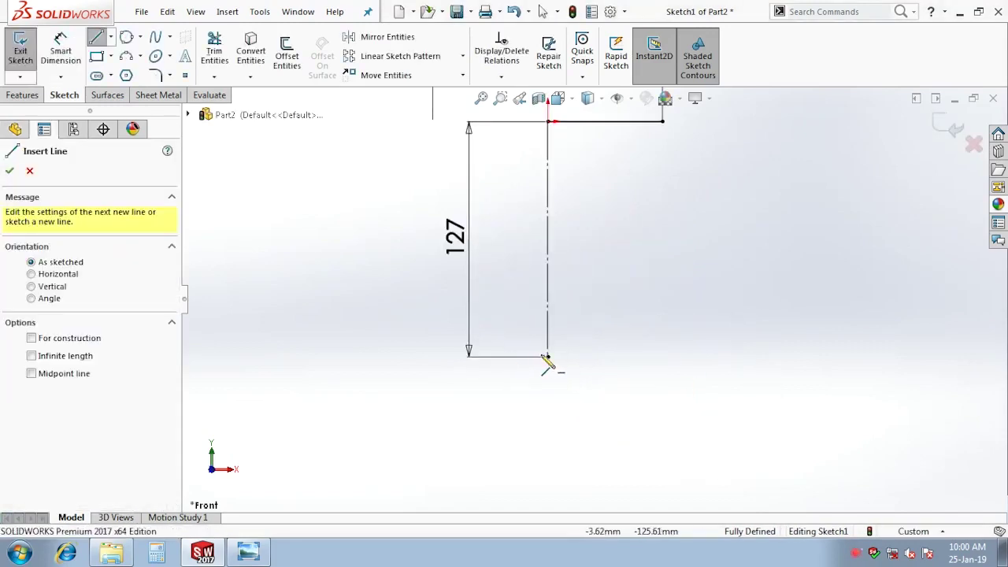
click(547, 358)
click(618, 359)
key(Escape)
right_drag(614, 434, 616, 358)
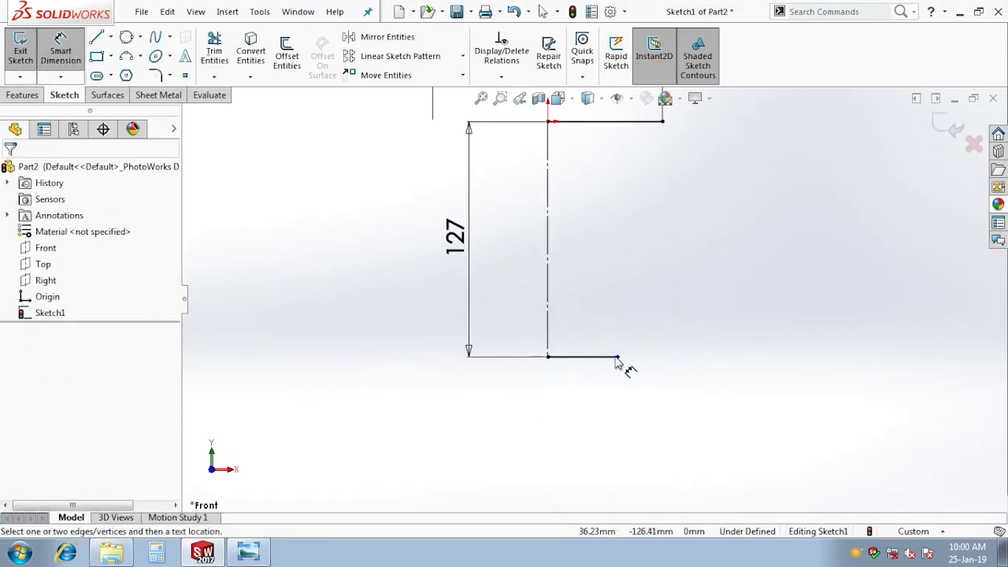
click(618, 358)
click(548, 333)
click(526, 438)
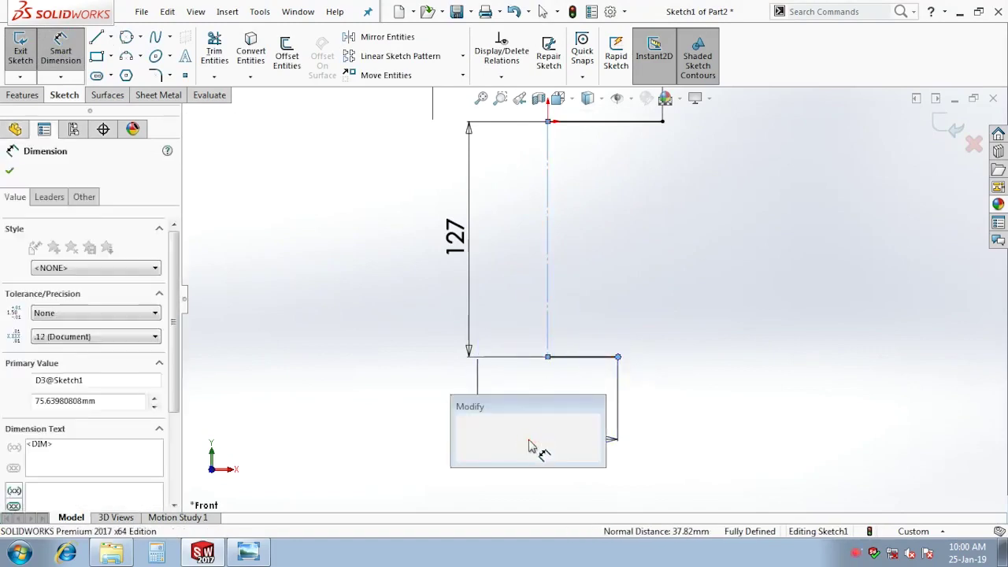
text(86)
key(Return)
key(Escape)
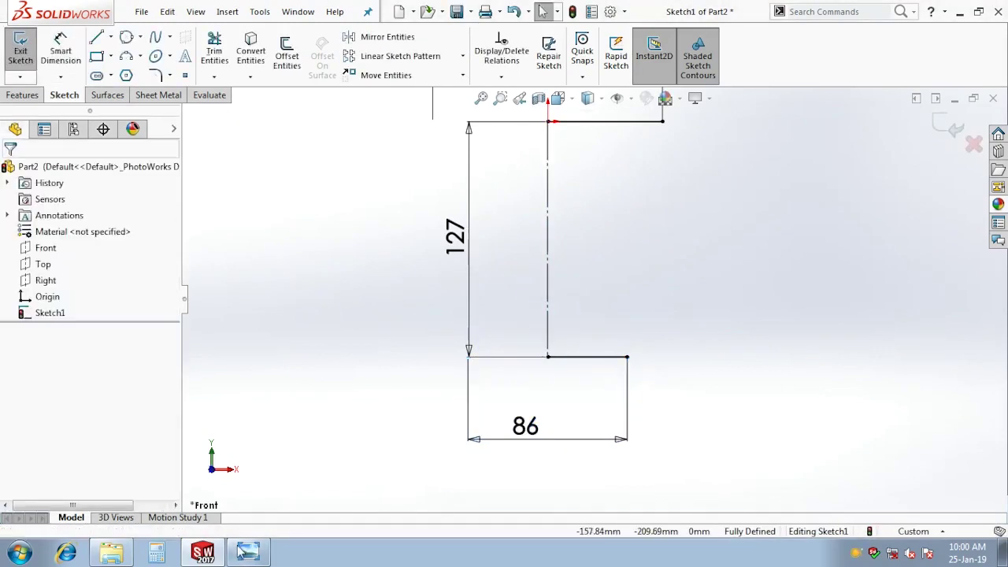
click(248, 551)
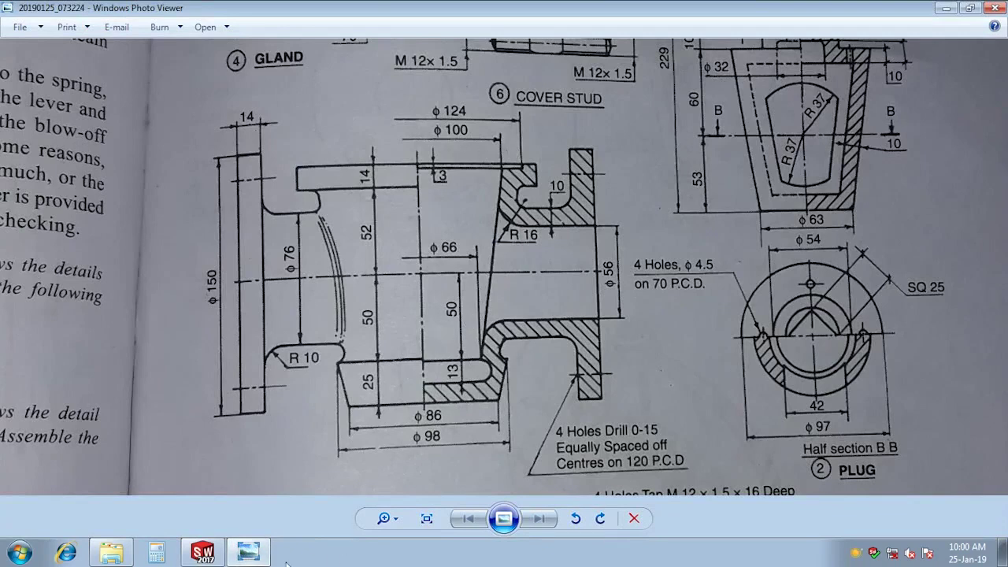
click(203, 552)
Draw a short sloped step line from the bottom line's end and dimension its top to 98 diameter
key(l)
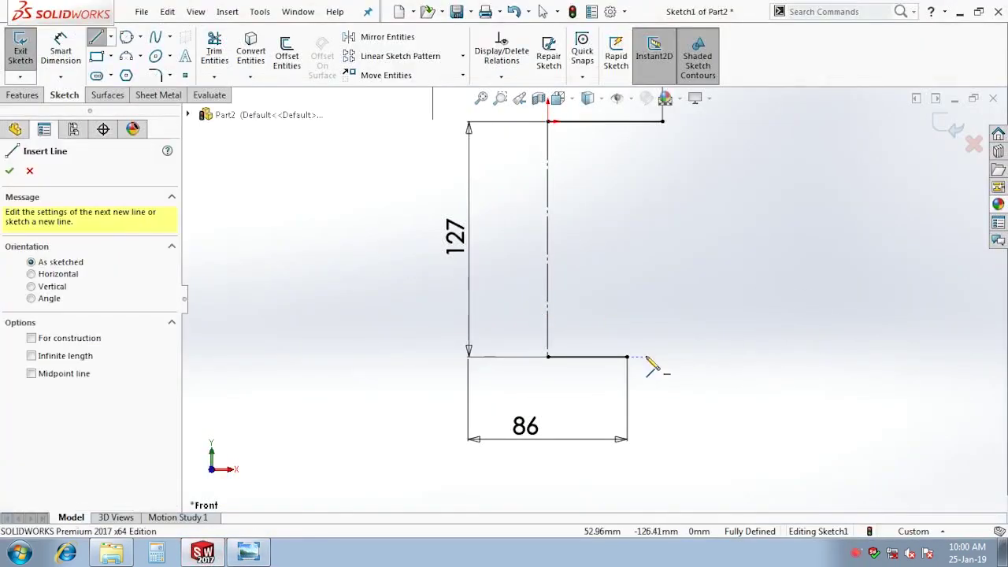
click(627, 357)
click(634, 331)
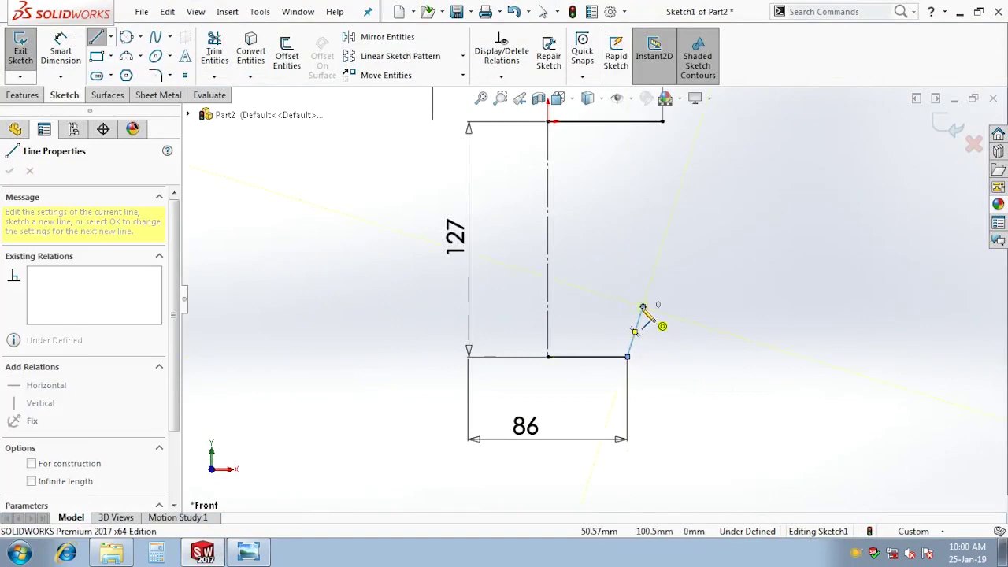
double_click(643, 305)
right_drag(657, 386, 650, 333)
click(643, 307)
click(549, 312)
click(529, 480)
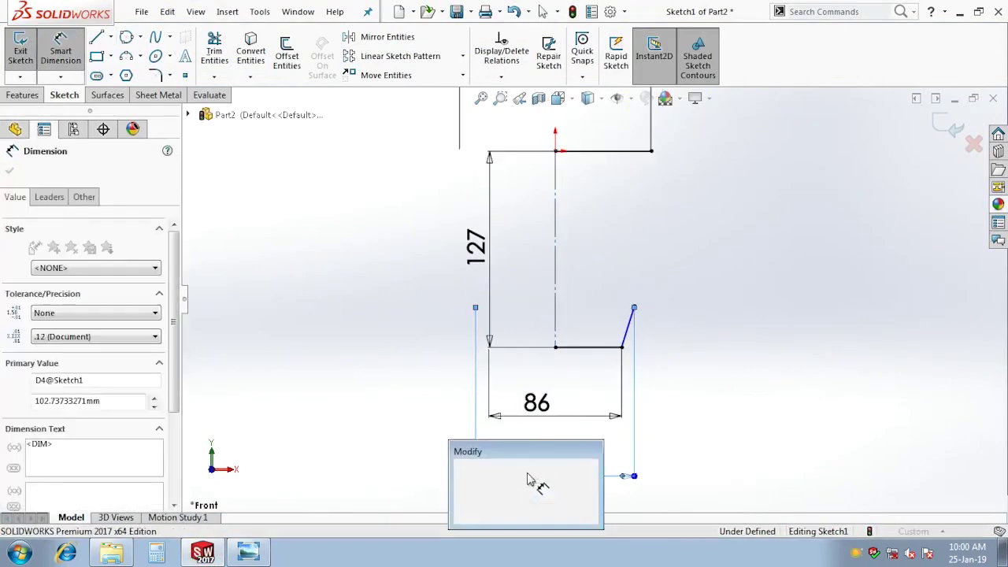
text(98)
key(Return)
key(Escape)
Dimension the step height to 25 above the bottom line
scroll(643, 314, down, 2)
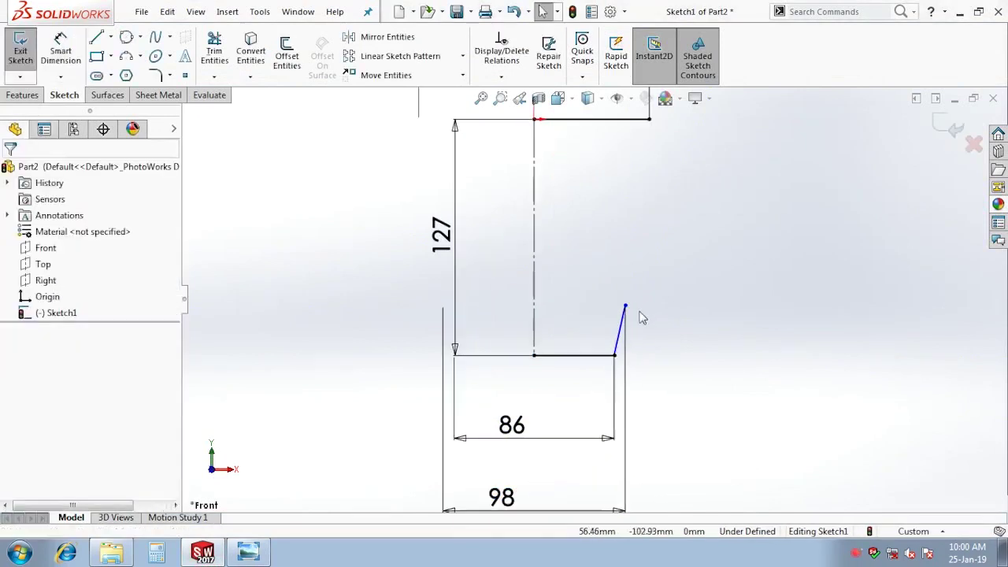
right_drag(666, 367, 653, 339)
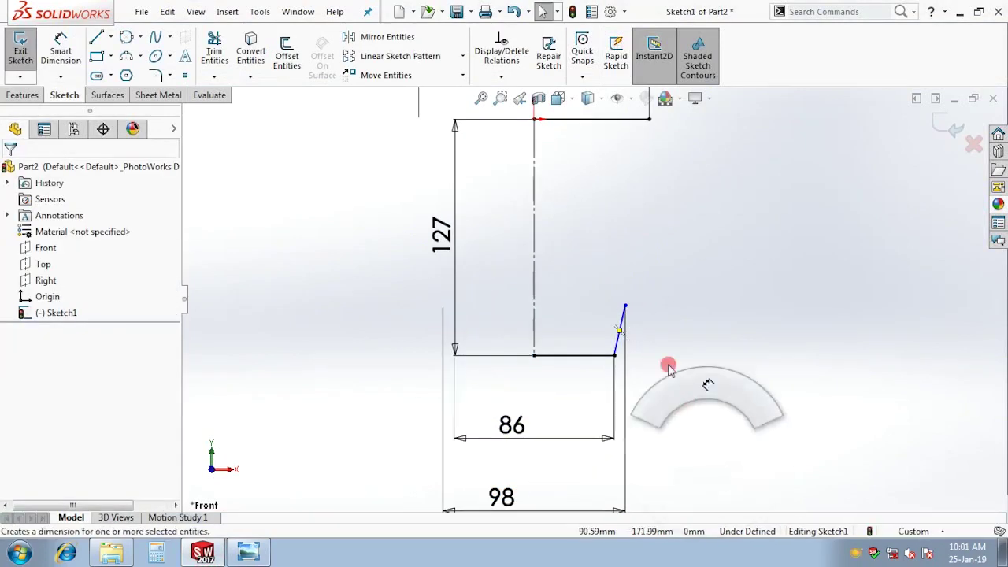
click(602, 355)
click(628, 309)
click(693, 402)
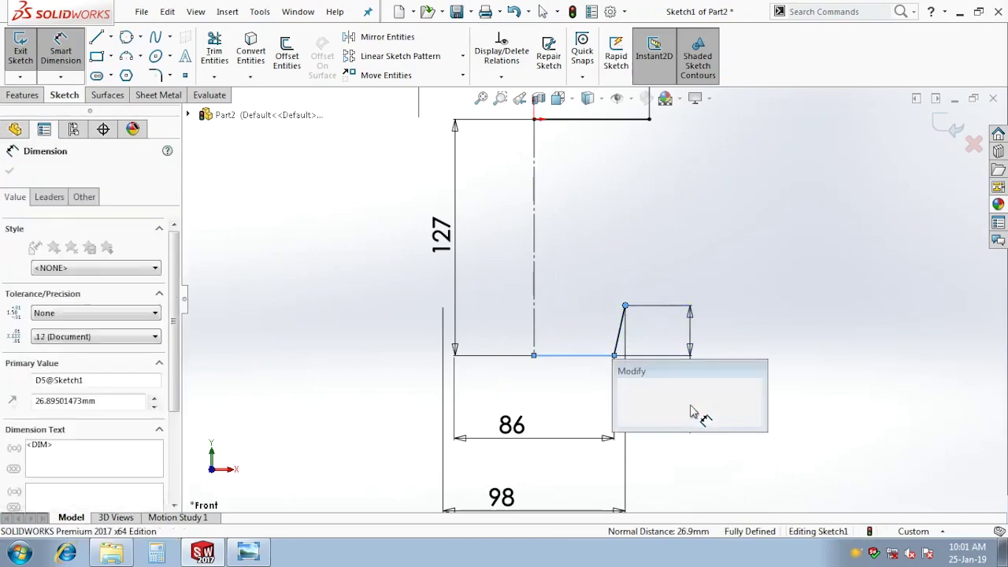
text(25)
key(Return)
key(Escape)
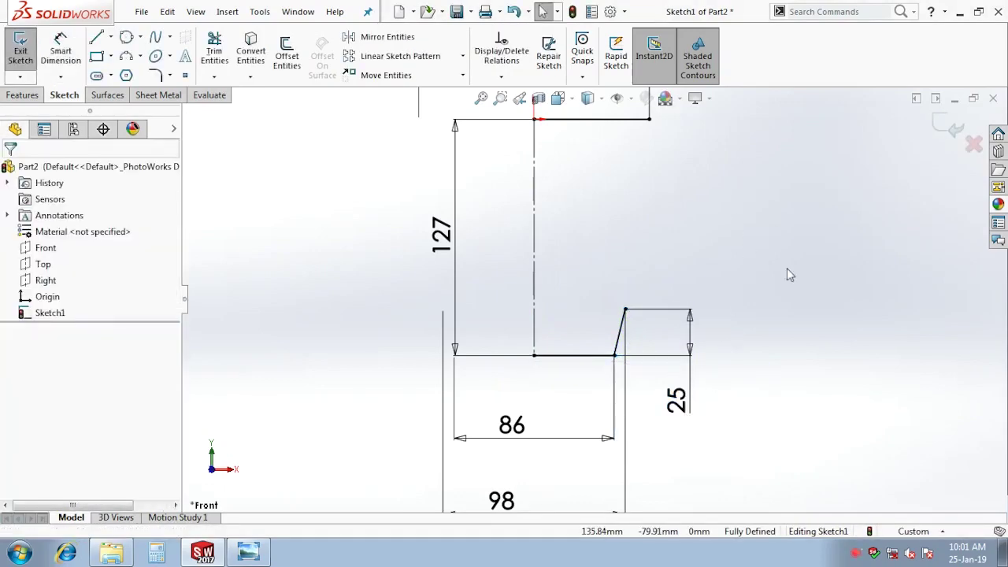
Add a sloped construction line from the top line's end to the bottom edge, its lower end at 80 diameter
right_drag(790, 274, 651, 147)
click(649, 119)
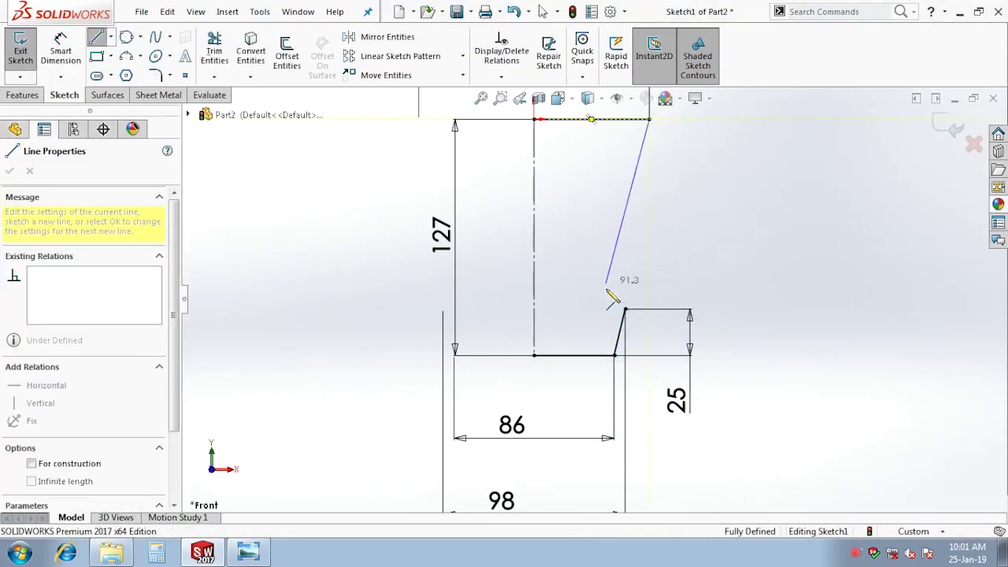
click(608, 354)
key(Escape)
click(608, 340)
key(Escape)
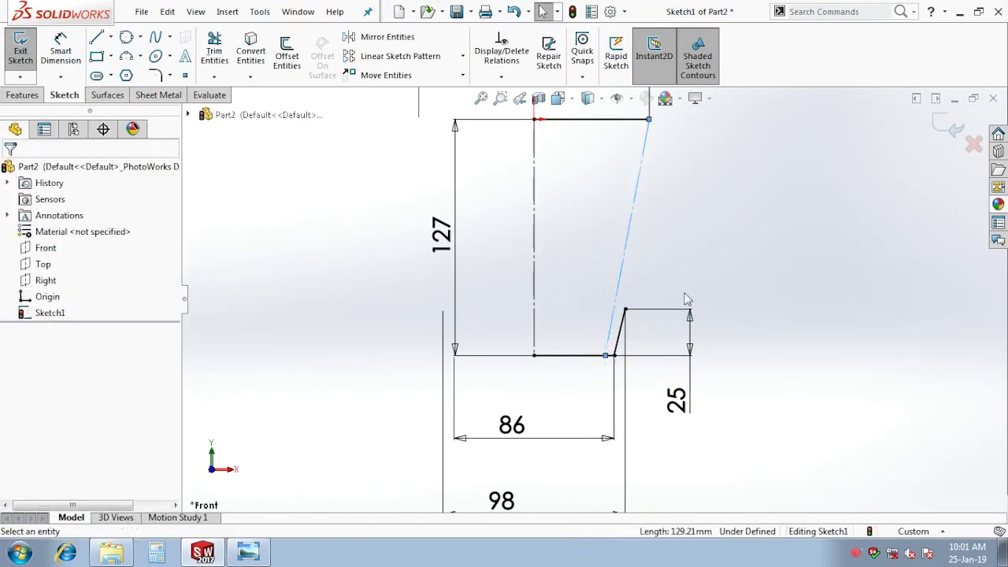
right_drag(792, 427, 835, 441)
click(606, 355)
click(535, 351)
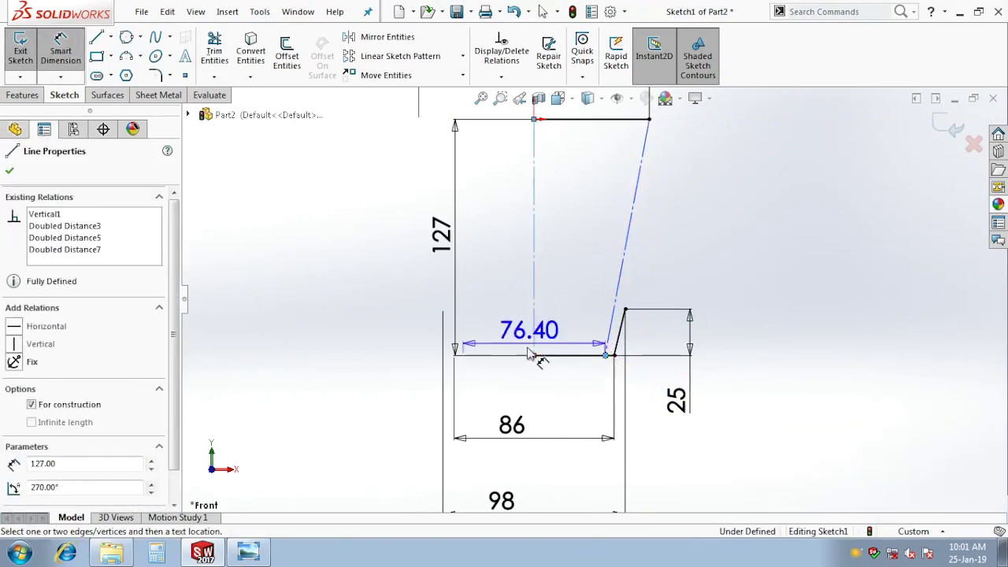
click(524, 401)
text(80)
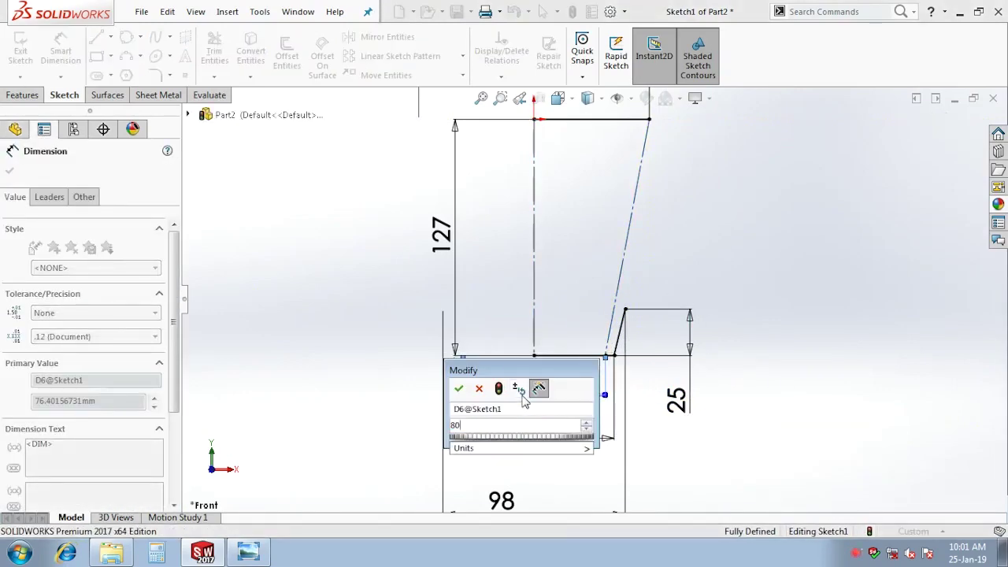
key(Return)
key(Escape)
scroll(653, 261, up, 1)
scroll(772, 267, down, 2)
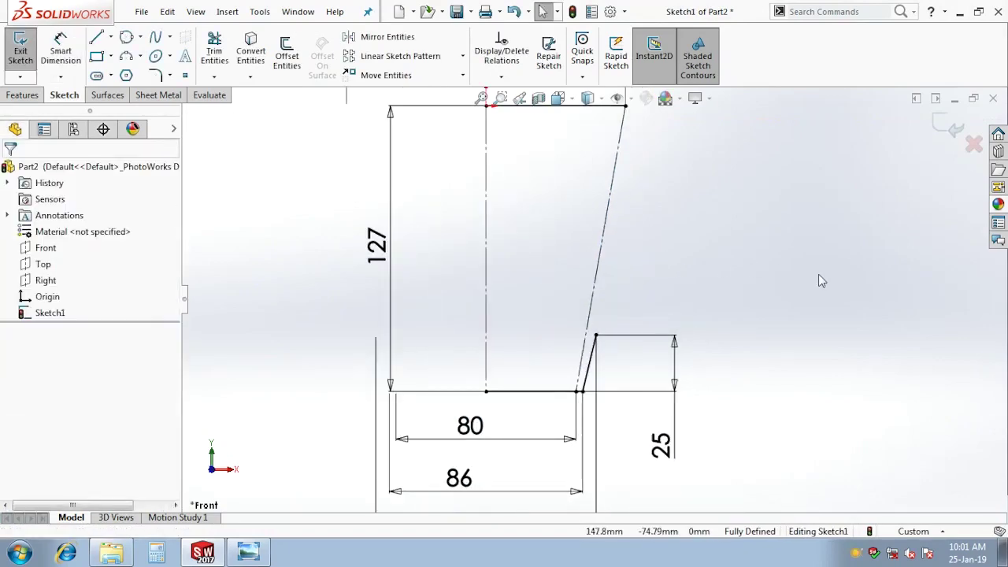
Trace a solid line from the top line's right end partway down the sloped construction line
key(l)
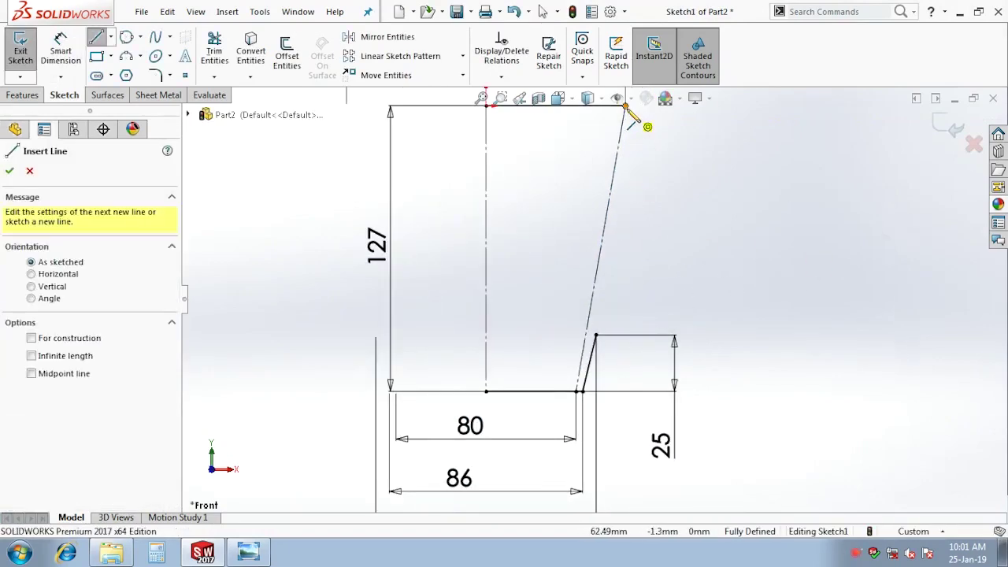
click(628, 109)
click(585, 336)
key(Escape)
scroll(650, 329, down, 2)
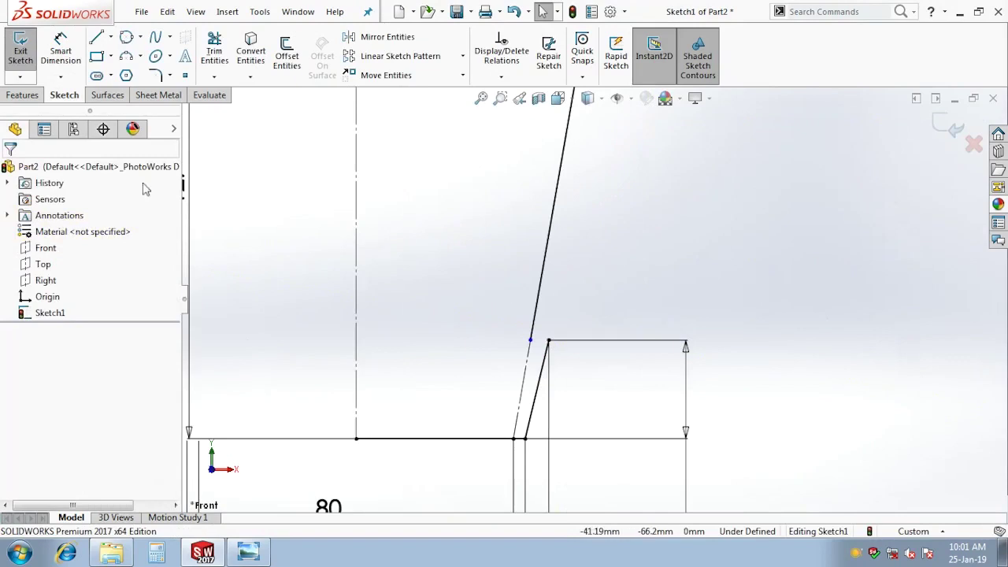
Draw a three-point arc at the step corner and make it tangent to the upper sloped line
click(126, 75)
scroll(556, 350, down, 1)
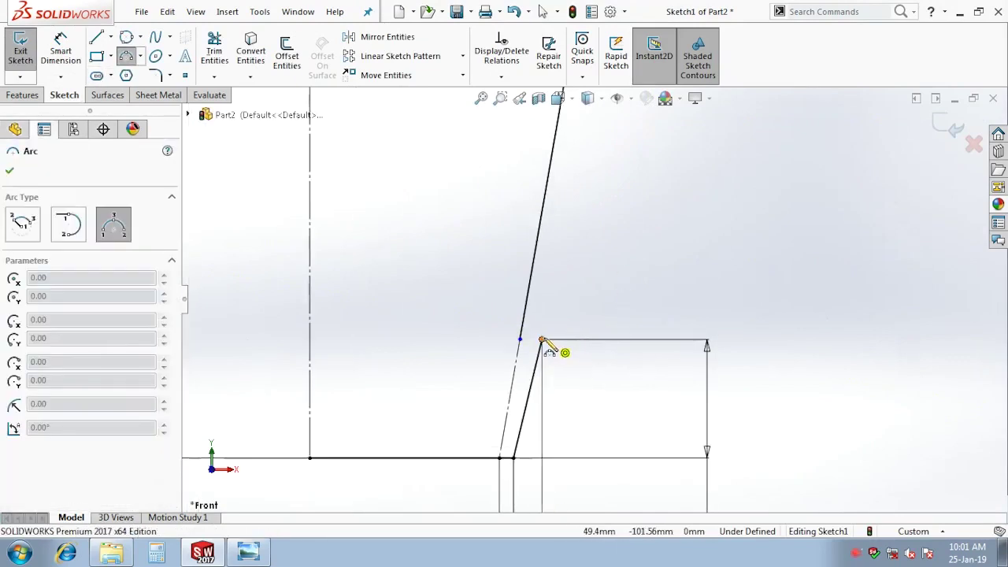
click(527, 399)
click(528, 294)
click(532, 322)
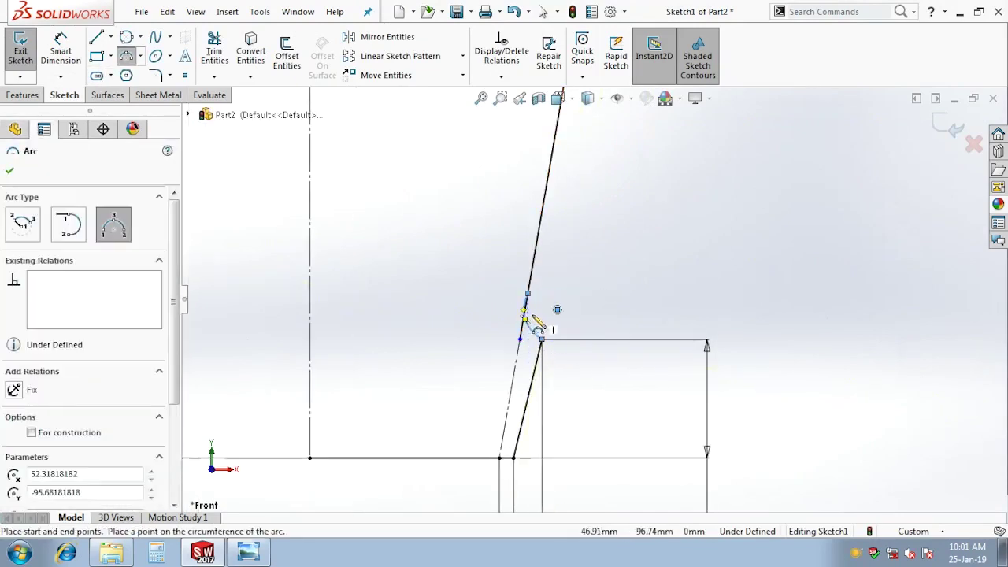
scroll(520, 321, up, 3)
ctrl+click(554, 236)
click(569, 308)
click(634, 383)
Set the arc radius to R8, first dimensioned at 16, and exit the sketch
key(z)
right_drag(668, 434, 596, 359)
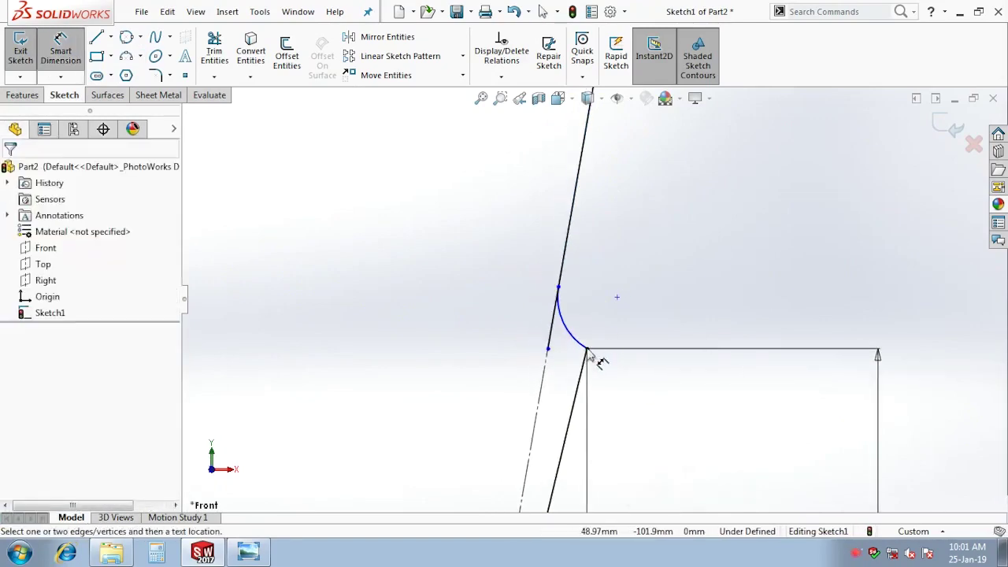
click(589, 351)
click(595, 325)
text(16)
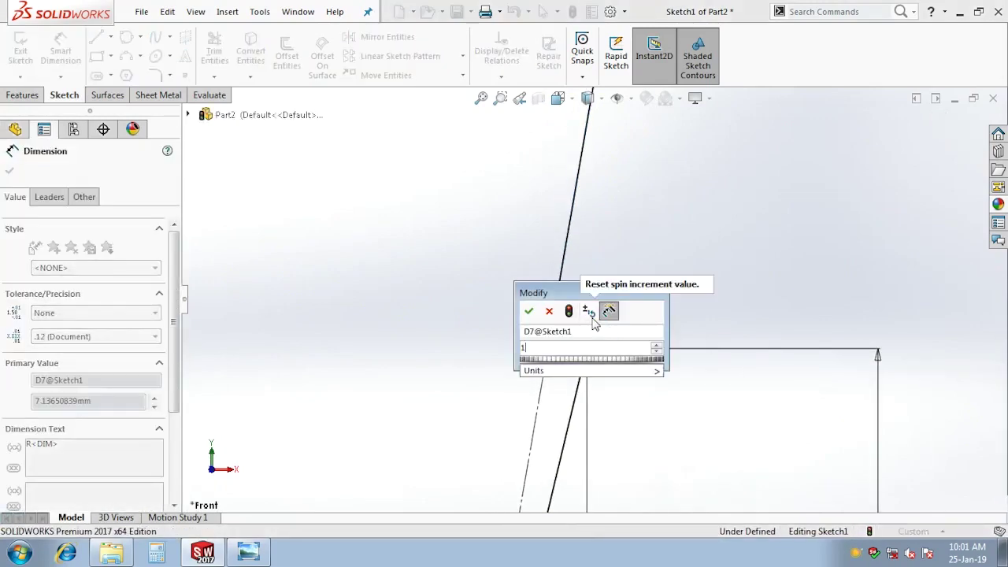
key(Return)
key(Escape)
double_click(625, 315)
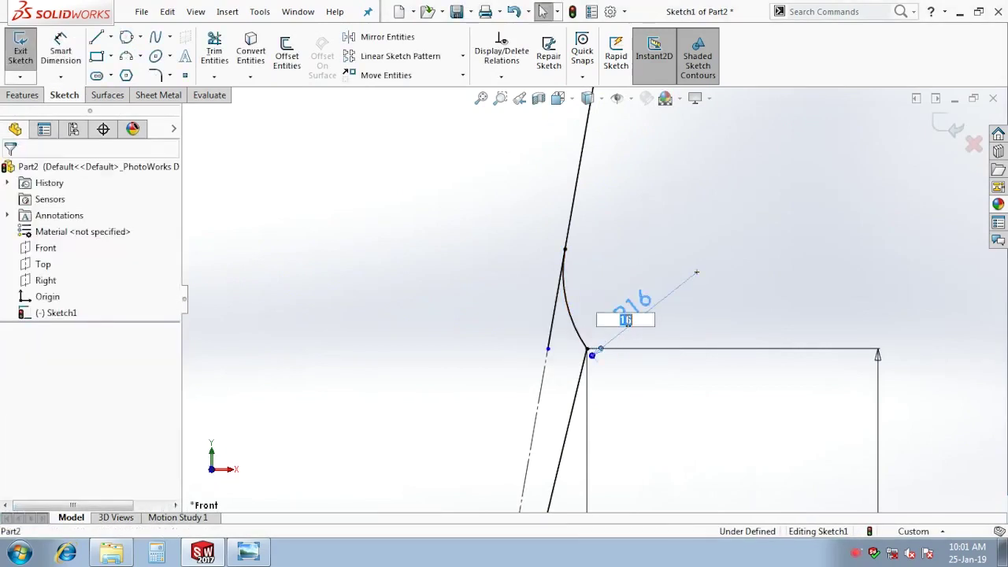
text(8)
key(Return)
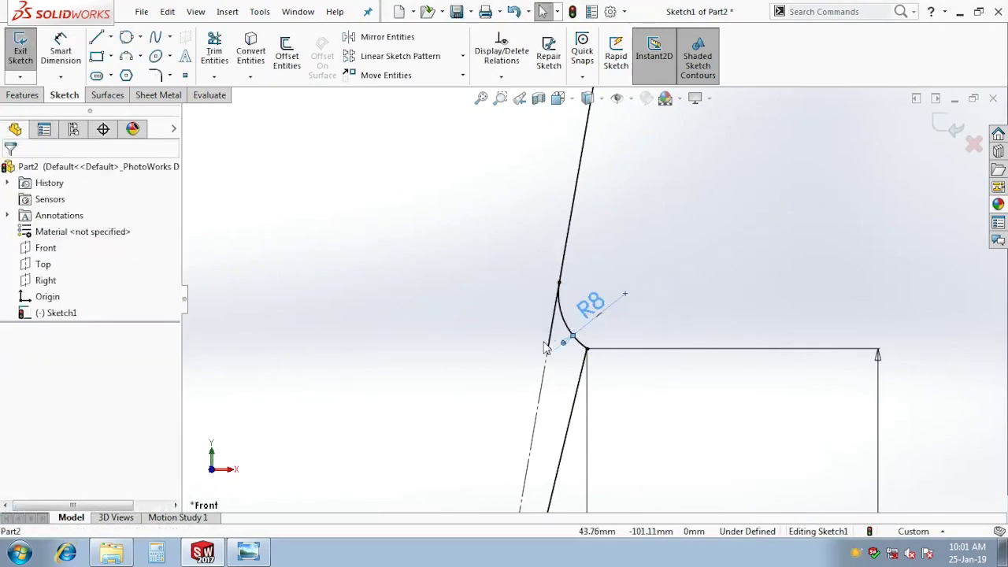
drag(546, 344, 557, 284)
click(637, 367)
scroll(659, 365, up, 3)
scroll(555, 222, up, 1)
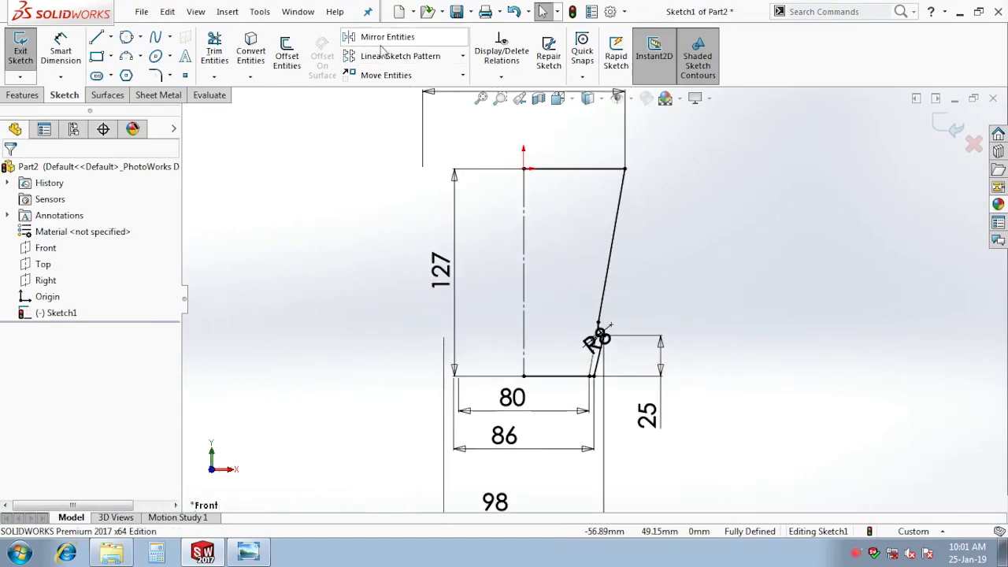
click(21, 49)
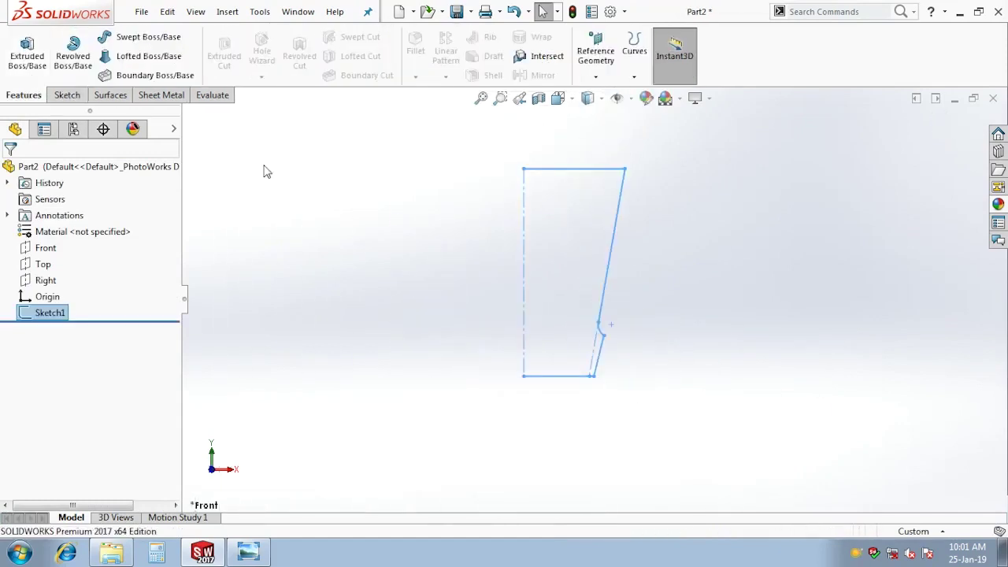
Revolve Sketch1 a full 360° about the centreline, letting the sketch auto-close, creating Revolve1
click(72, 52)
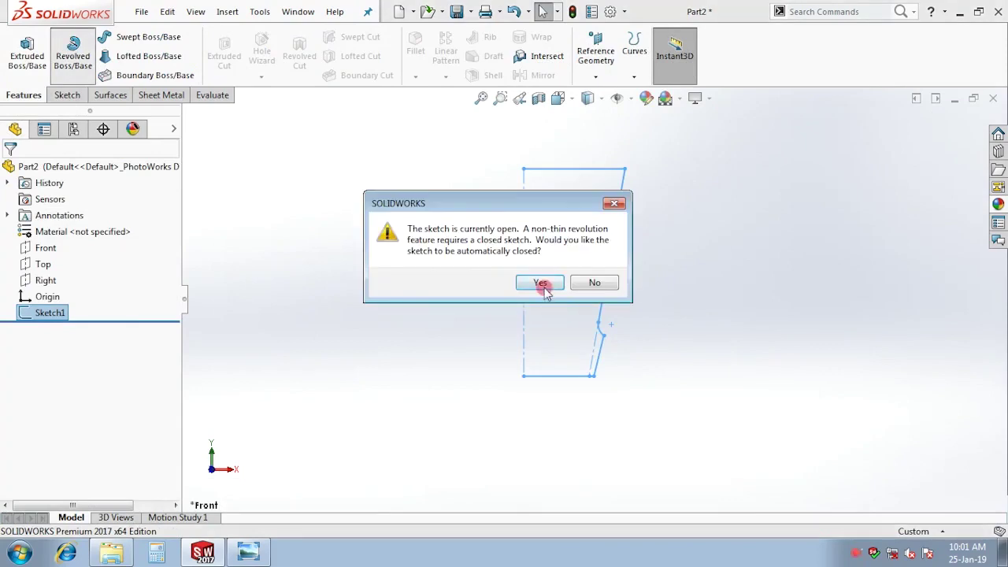
click(542, 285)
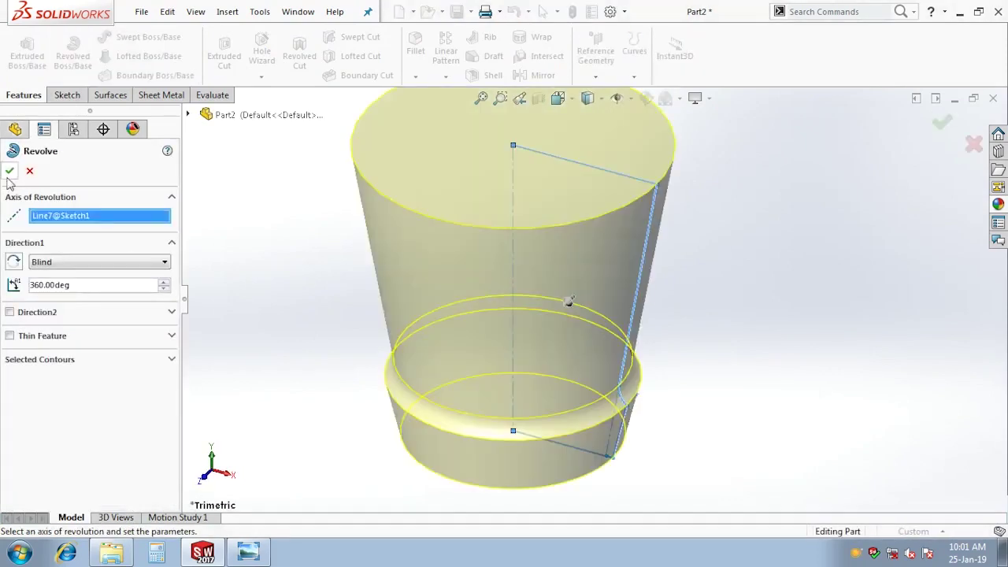
click(10, 171)
scroll(544, 299, up, 5)
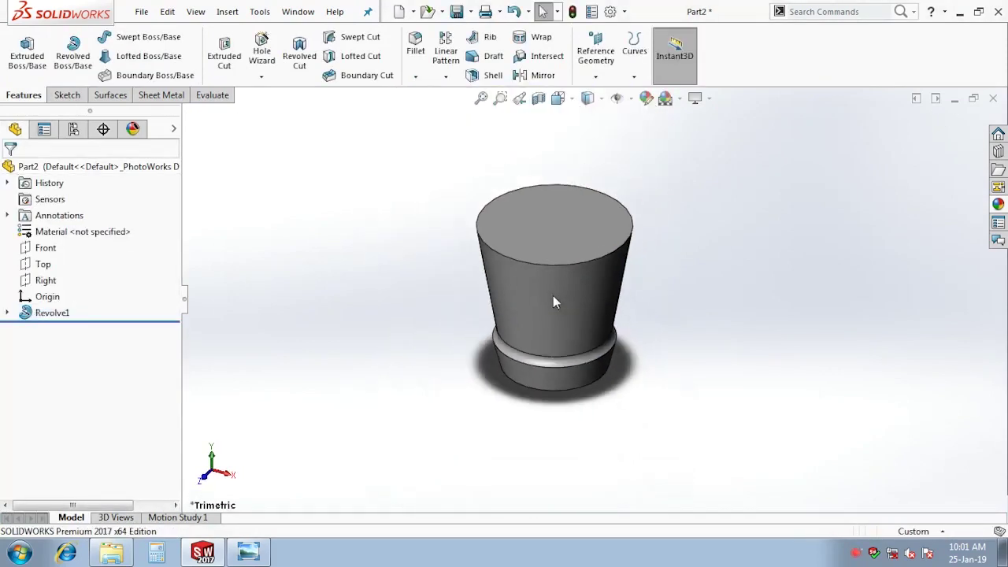
click(246, 553)
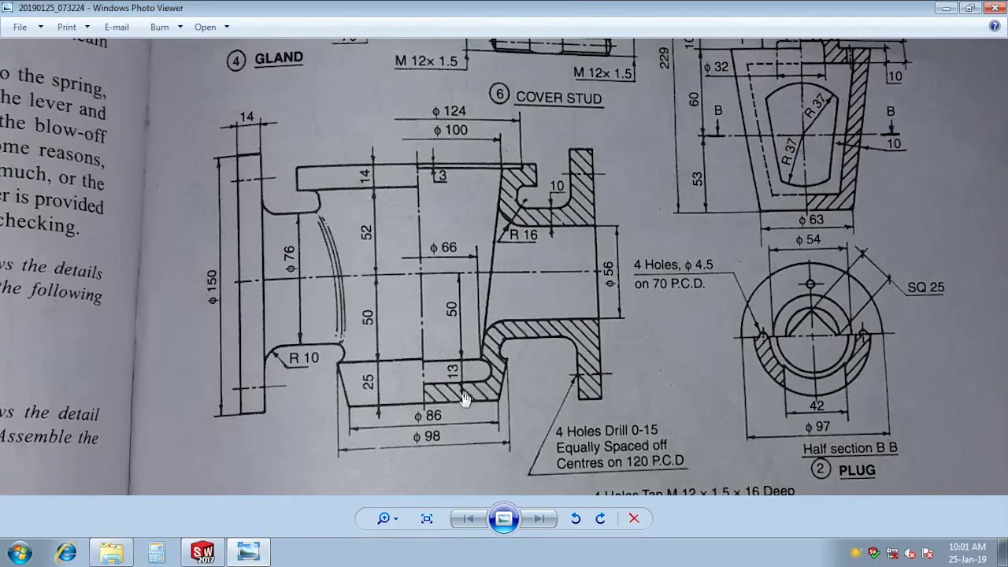
Pan around the zoomed valve reference drawing to review its views, then select Revolve1's top face
mouse_move(518, 199)
mouse_down()
mouse_move(524, 278)
mouse_move(518, 191)
mouse_up()
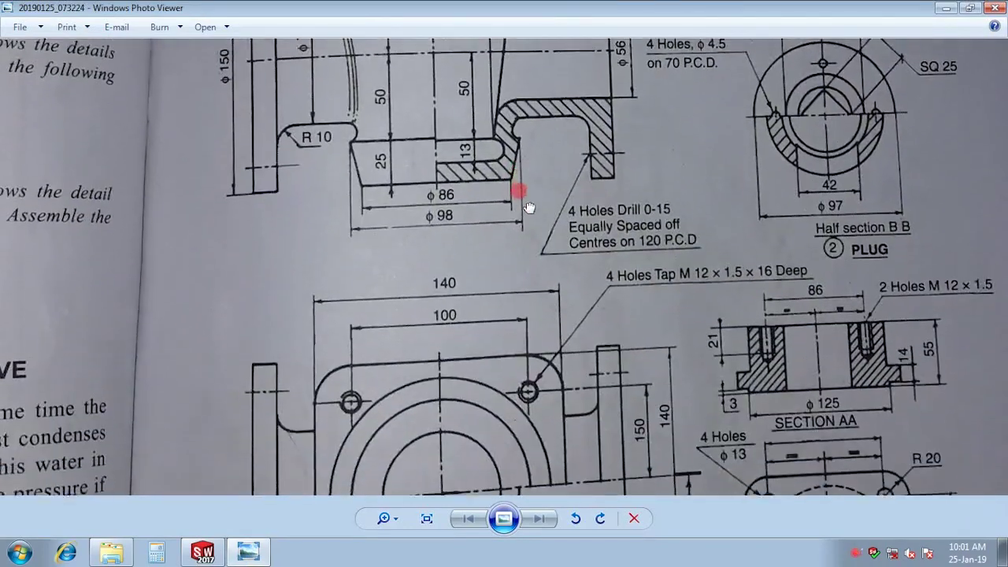
mouse_move(479, 259)
mouse_down()
mouse_move(504, 155)
mouse_move(542, 151)
mouse_move(524, 345)
mouse_up()
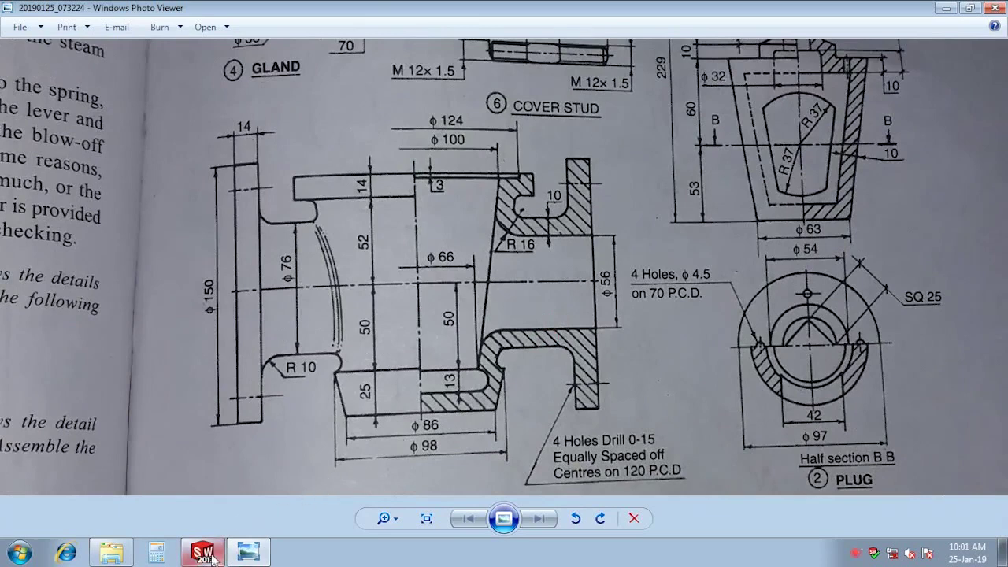
click(206, 553)
click(564, 251)
Sketch a centre rectangle on the top face, centred on the origin
click(641, 203)
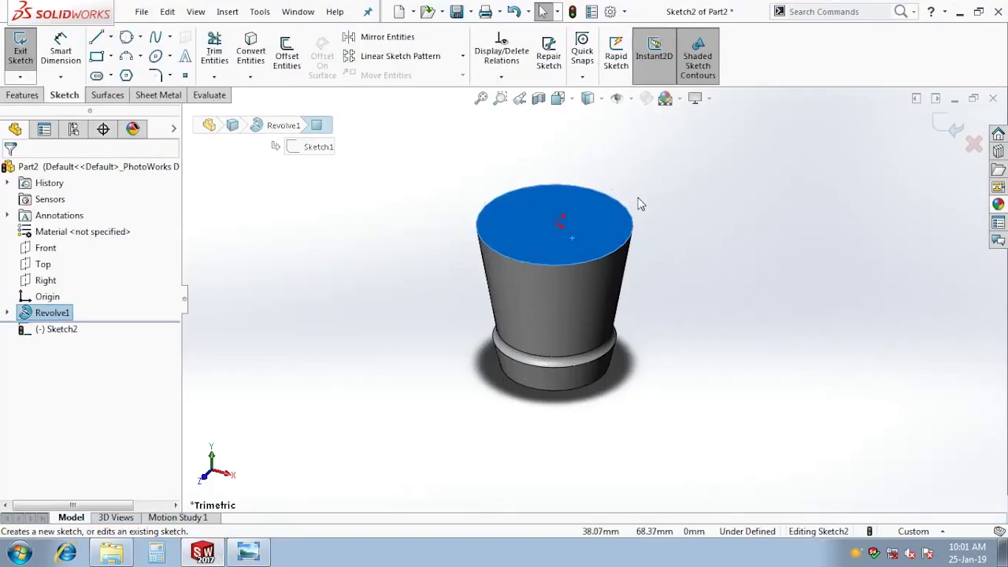
key(r)
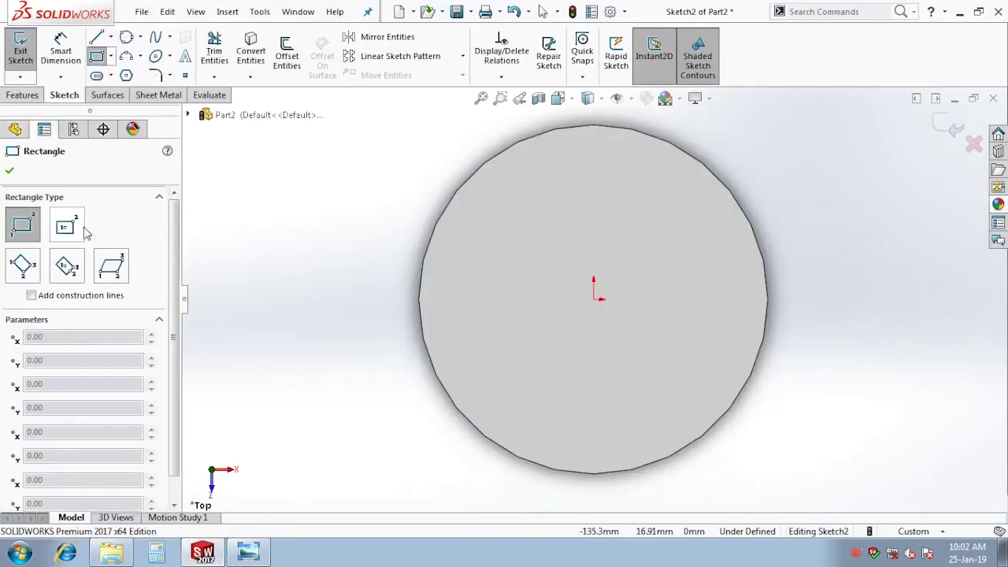
click(594, 296)
key(Escape)
key(r)
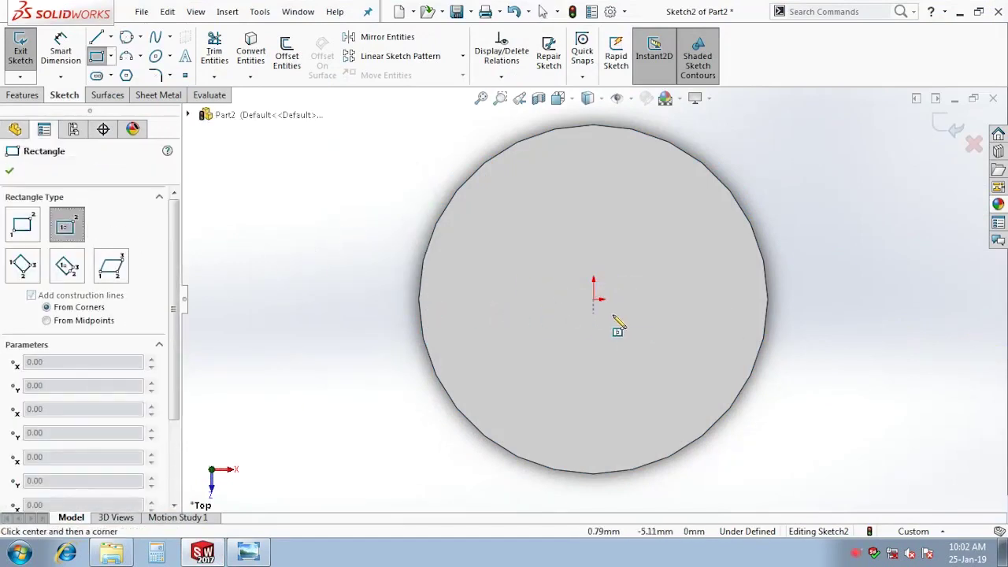
click(594, 299)
click(733, 418)
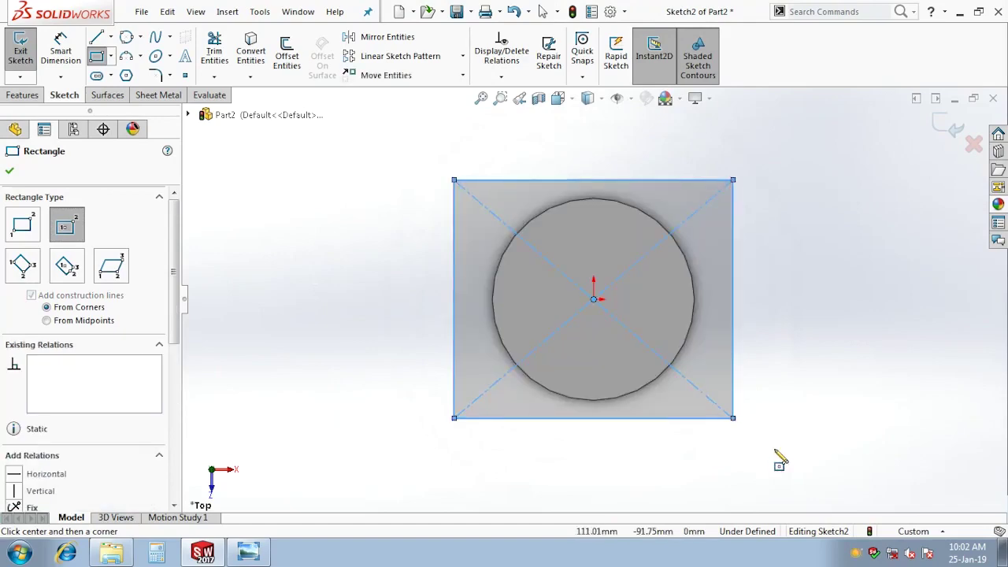
Dimension the rectangle to 140 mm high and 140 mm wide
right_drag(781, 460, 728, 275)
click(729, 277)
click(765, 295)
text(140)
key(Return)
click(648, 187)
click(645, 153)
text(140)
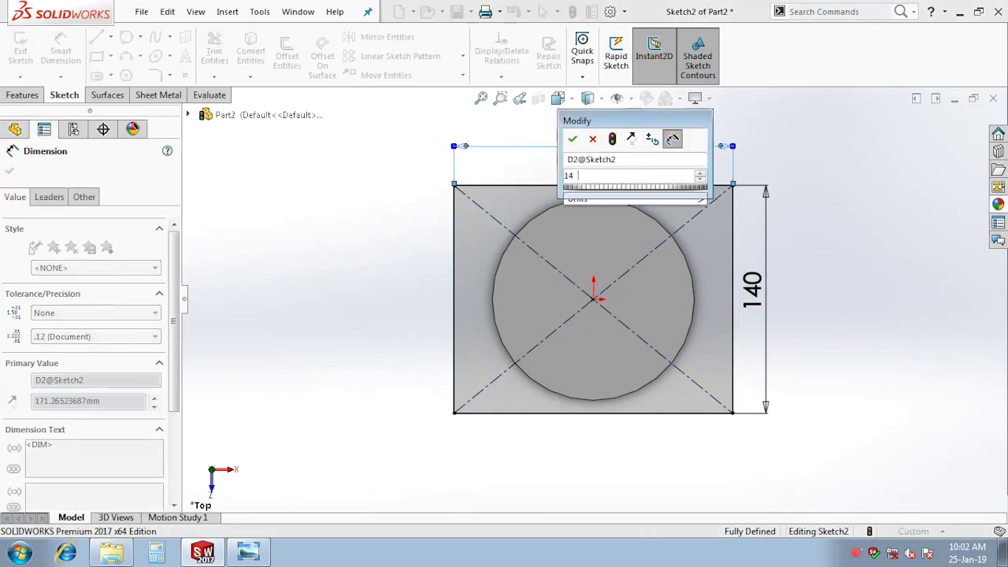
key(Return)
key(Escape)
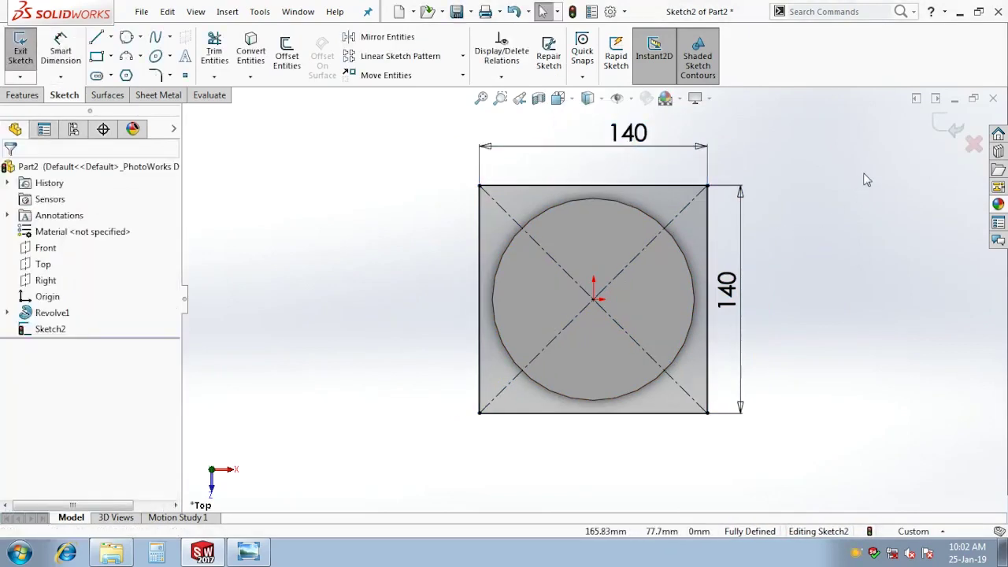
Exit the sketch, check the reference drawing, and extrude the square 10 mm
click(945, 129)
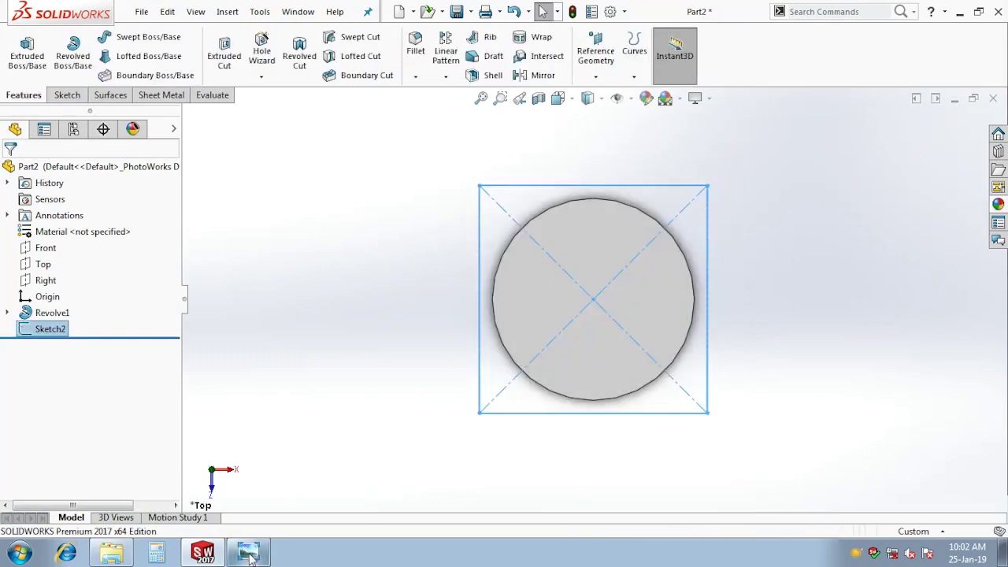
click(249, 553)
mouse_move(434, 235)
mouse_down()
mouse_move(425, 134)
mouse_move(422, 375)
mouse_move(434, 257)
mouse_up()
mouse_move(435, 488)
mouse_down()
mouse_move(434, 220)
mouse_move(438, 228)
mouse_up()
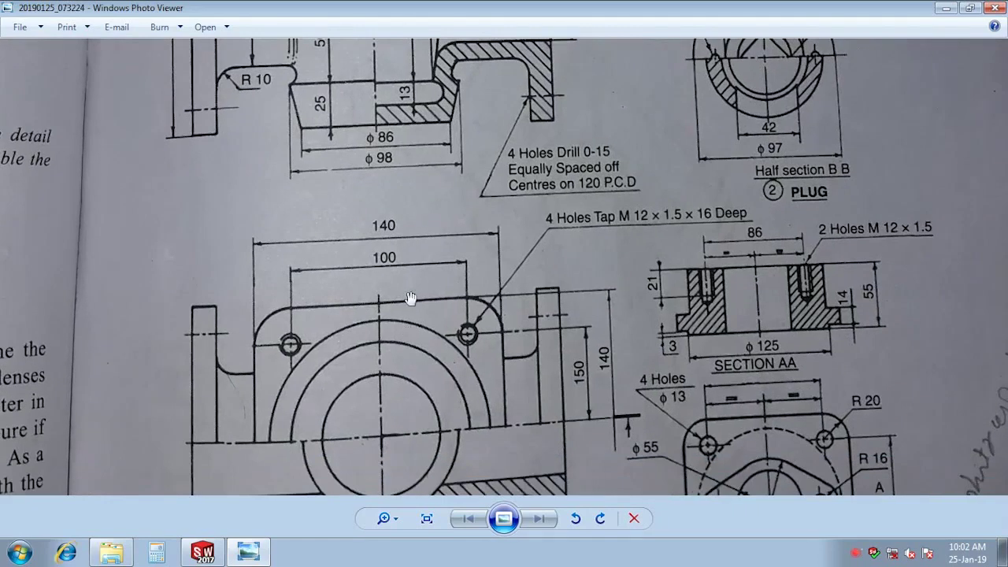
drag(430, 216, 430, 270)
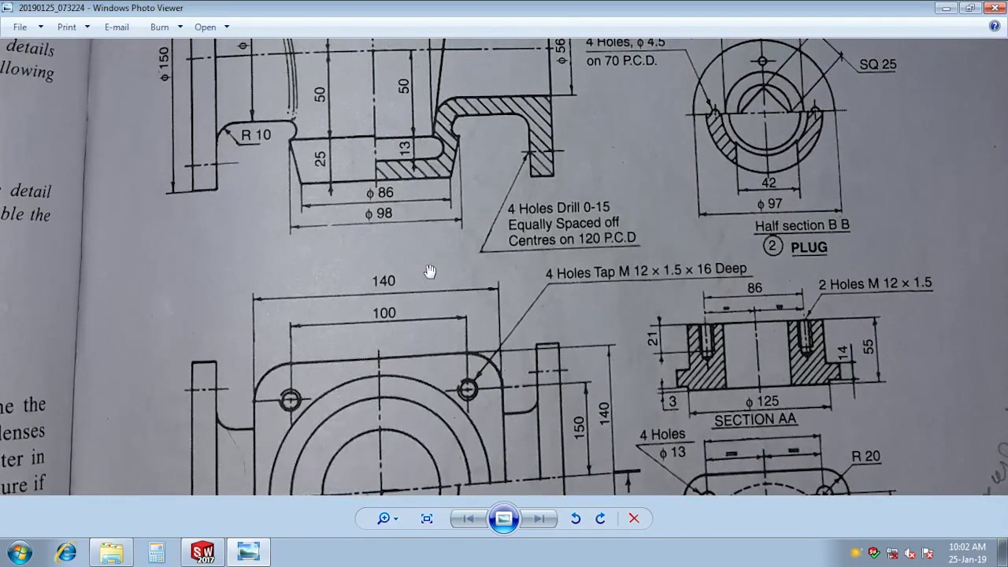
click(207, 553)
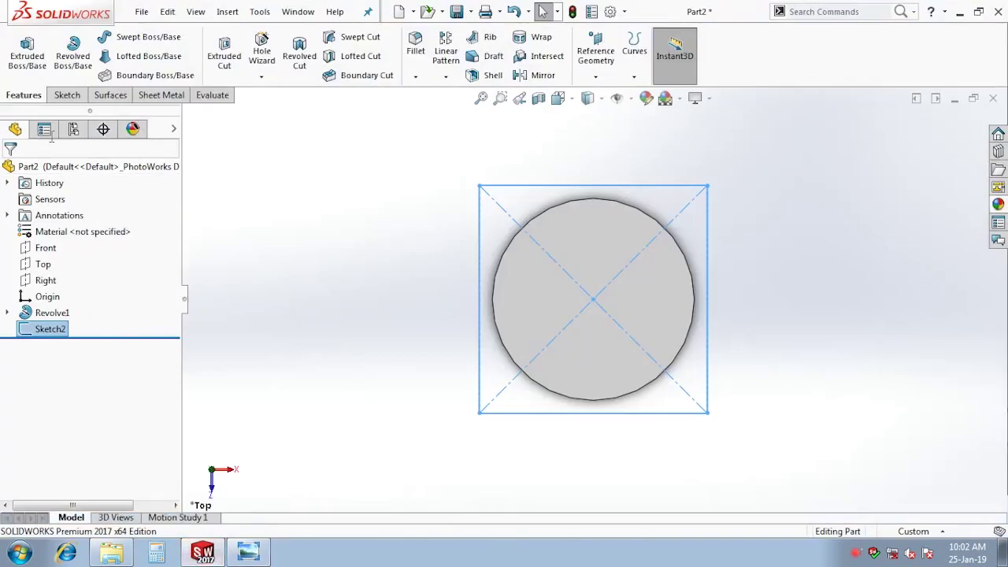
click(27, 51)
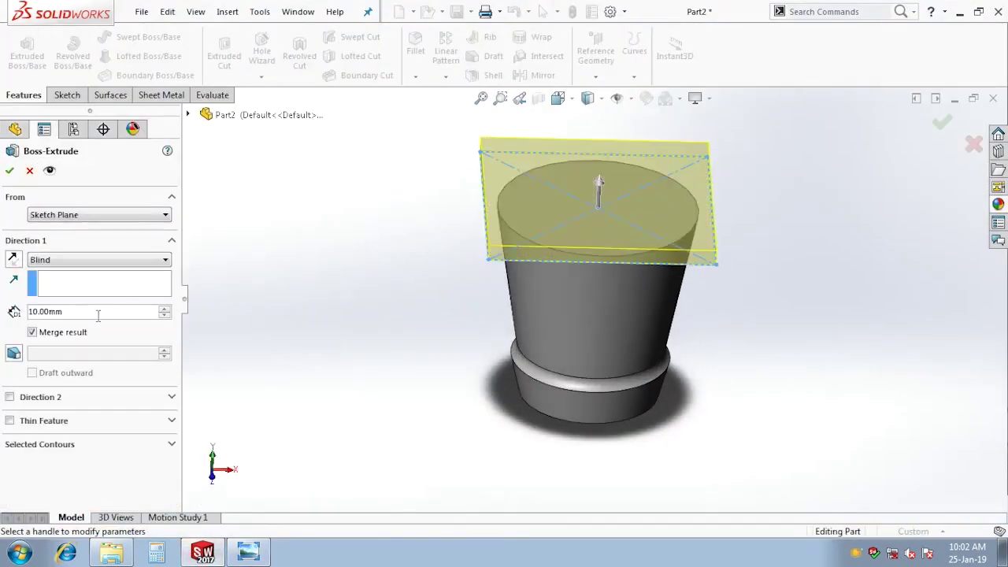
text(1)
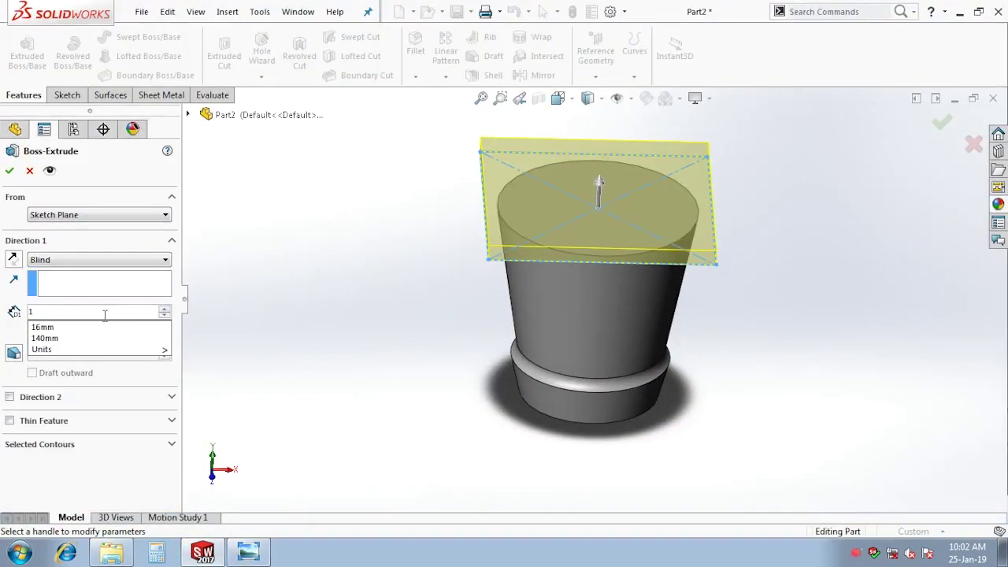
text(0)
key(Return)
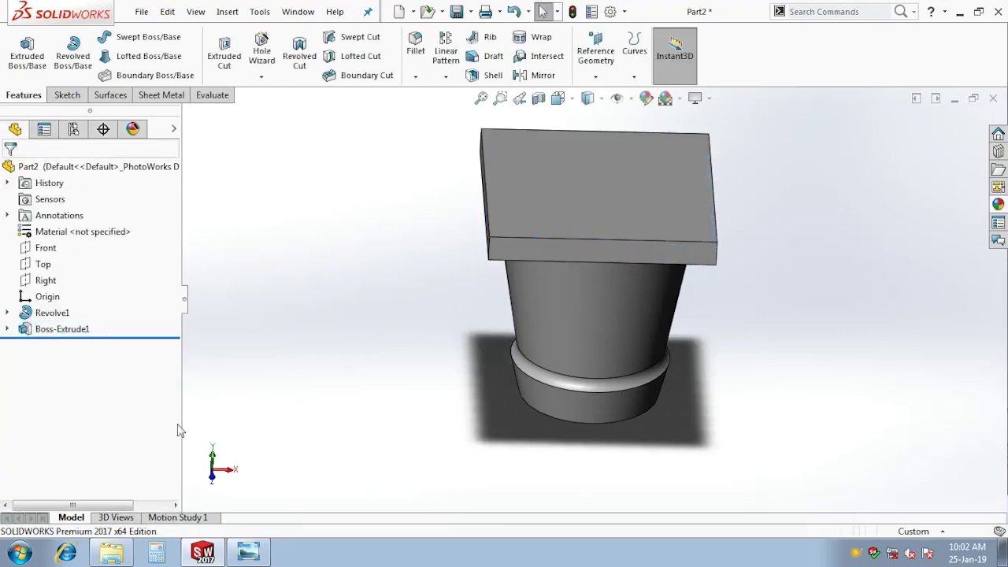
After rechecking the drawing, change the flange extrusion depth to 16 mm
click(249, 556)
drag(455, 214, 436, 474)
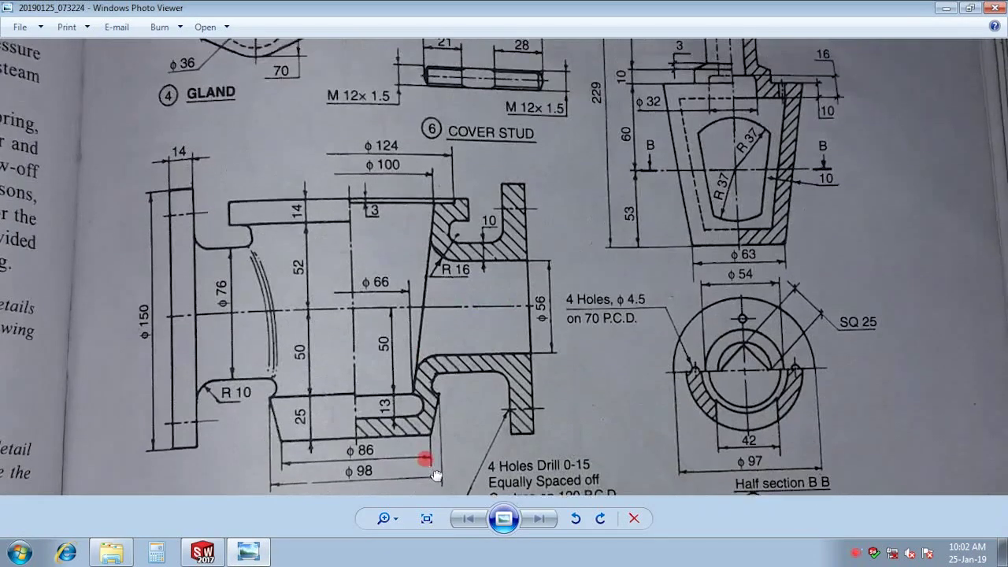
click(203, 552)
click(47, 387)
click(55, 362)
text(16)
key(Return)
key(Return)
click(47, 326)
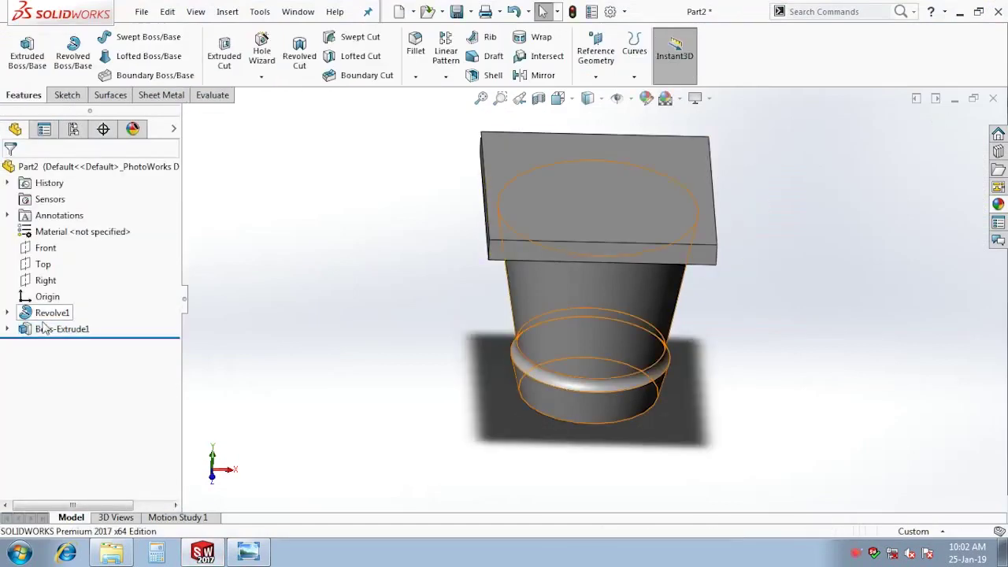
Fillet all four corners of the flange's square sketch at R20 and rebuild
click(57, 311)
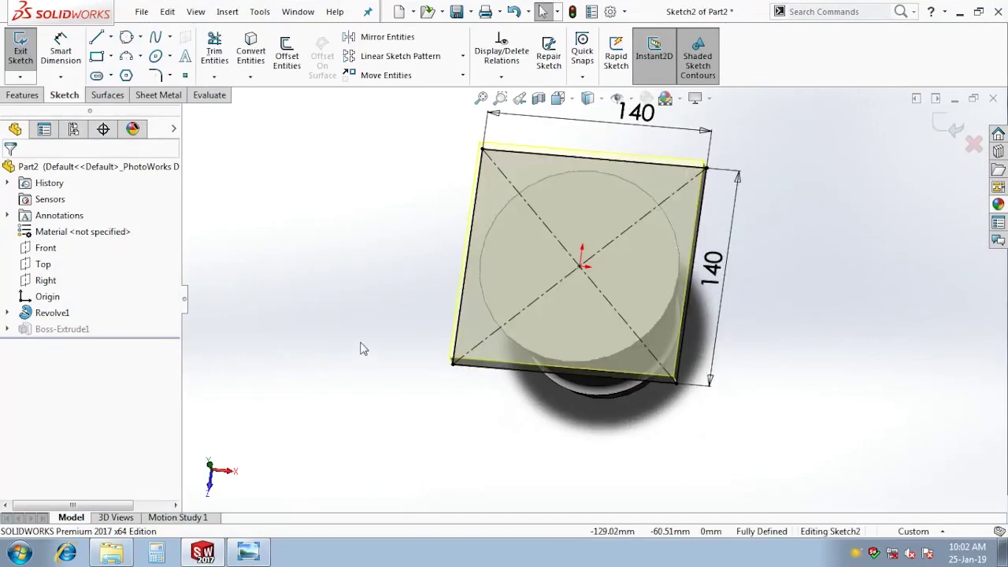
click(155, 75)
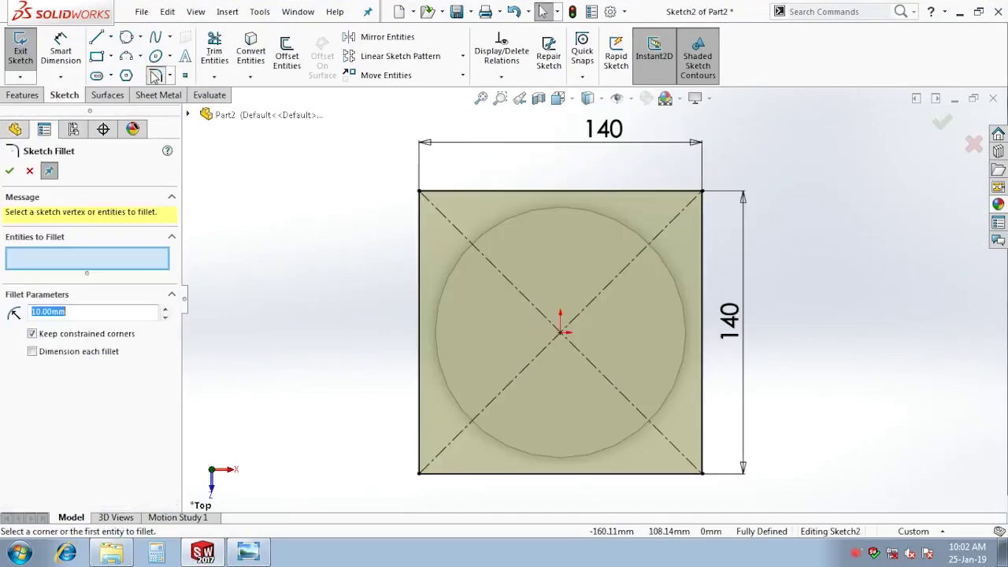
text(20)
scroll(632, 335, up, 5)
drag(787, 216, 446, 445)
click(9, 171)
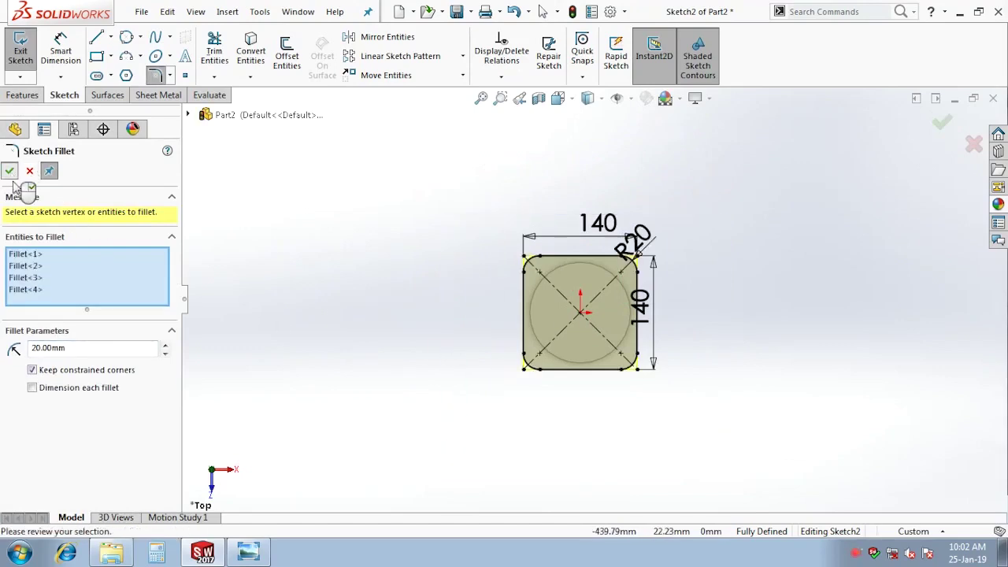
click(947, 125)
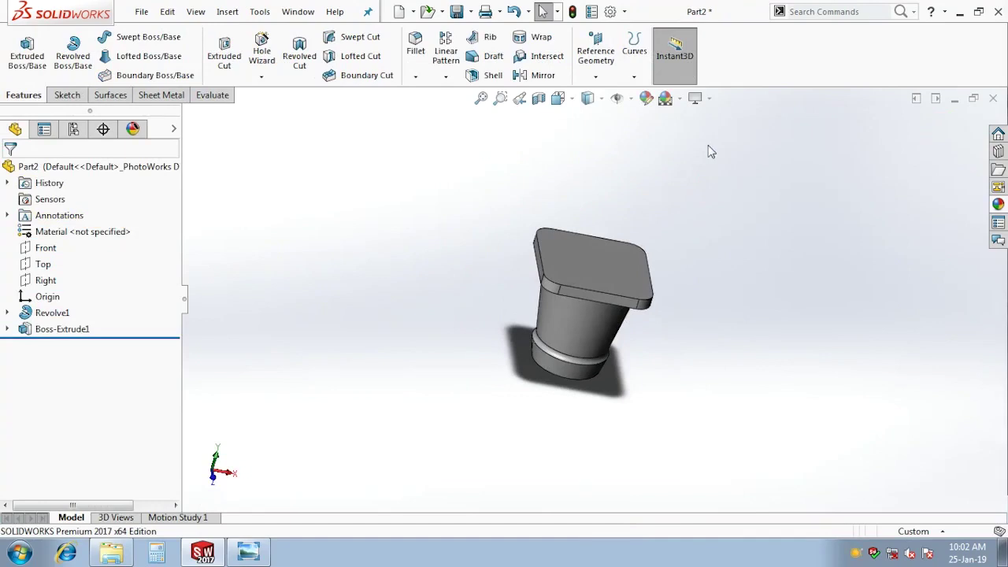
Orbit to inspect the rounded flange and review the plug drawing's holes
mouse_move(644, 126)
middle_down()
mouse_move(630, 131)
mouse_move(604, 266)
middle_up()
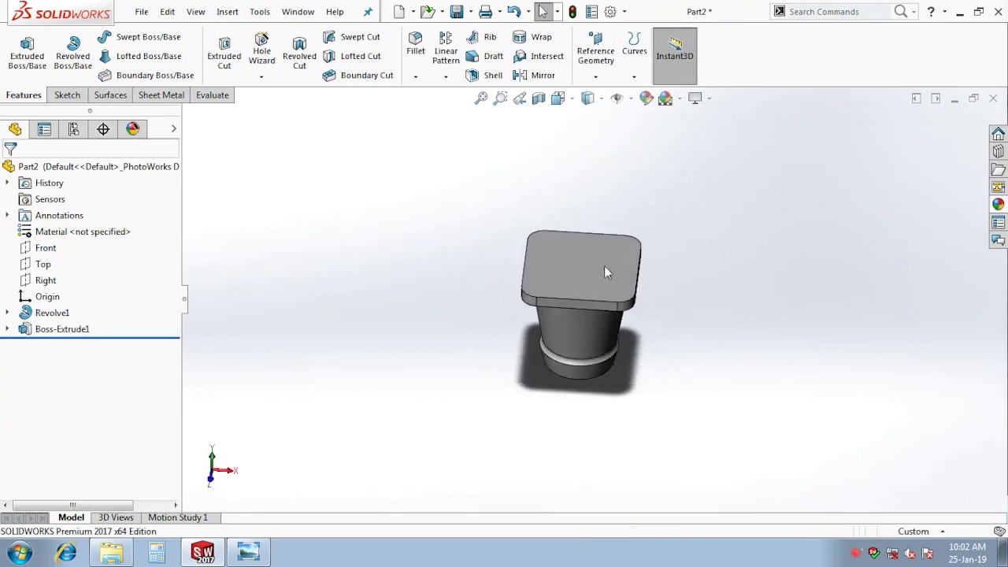
scroll(579, 279, down, 3)
click(249, 551)
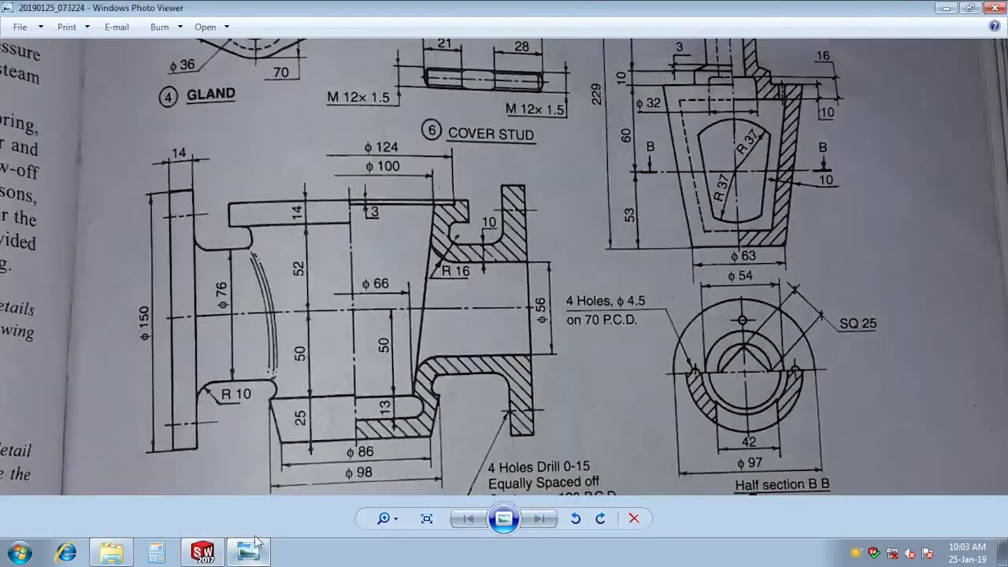
mouse_move(342, 318)
mouse_down()
mouse_move(322, 198)
mouse_move(387, 218)
mouse_move(400, 183)
mouse_up()
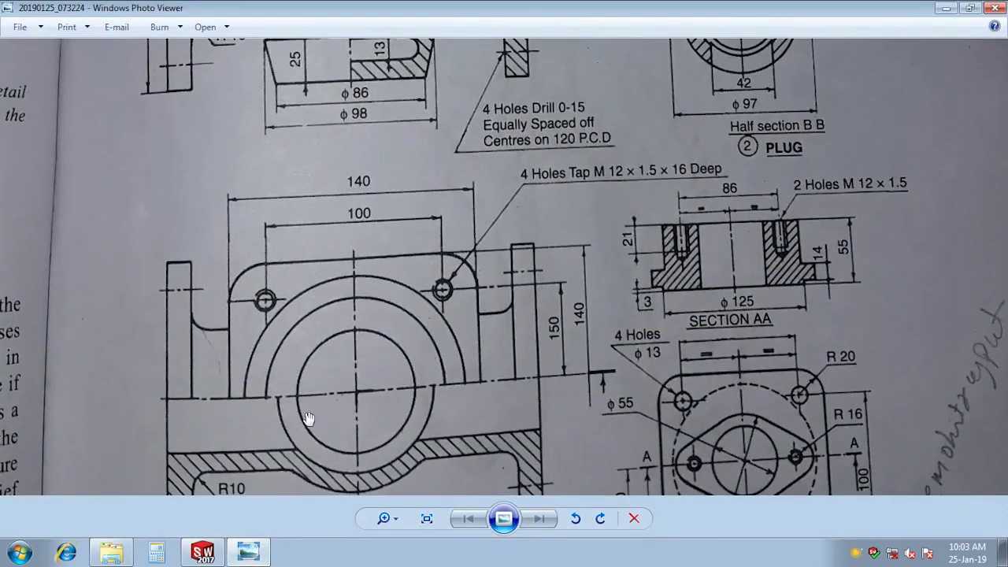
click(203, 551)
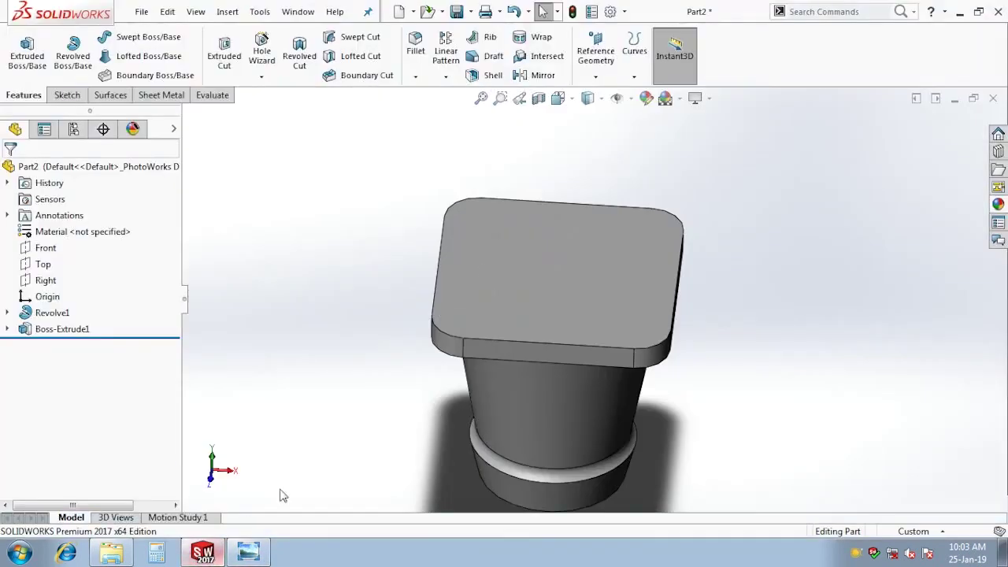
Start a sketch on the flange top with vertical and horizontal lines from the origin
click(551, 236)
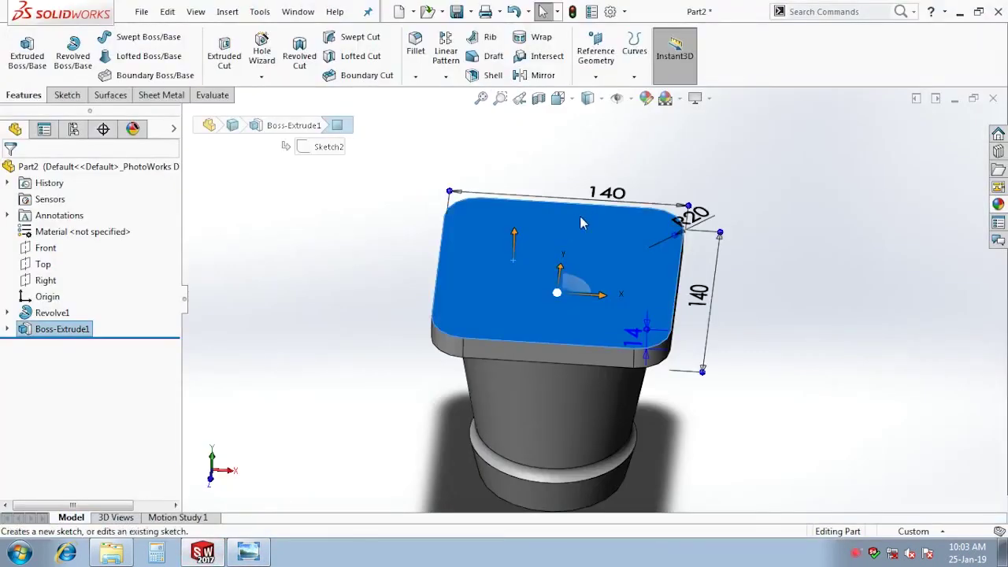
click(579, 216)
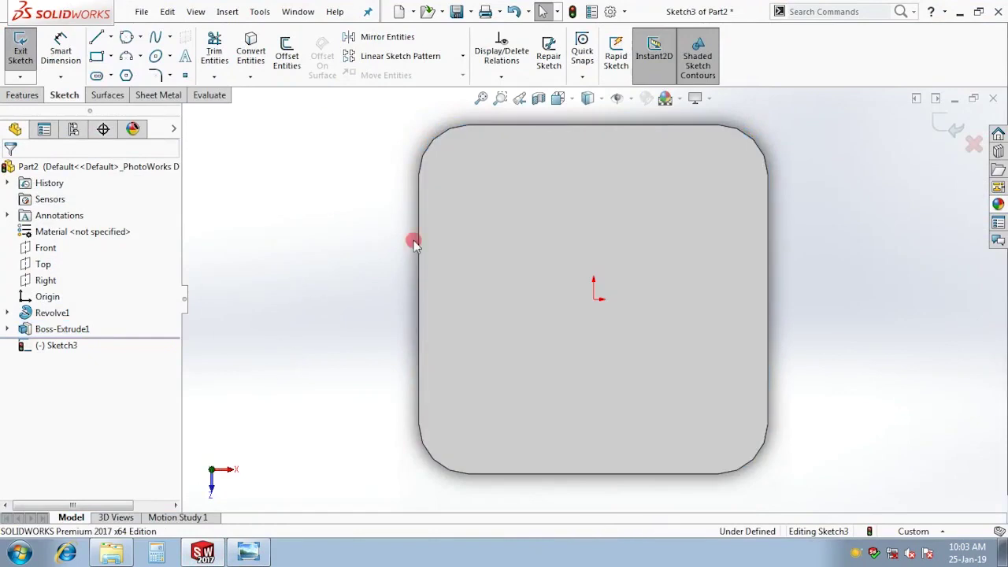
right_drag(286, 292, 344, 265)
drag(468, 168, 476, 173)
right_drag(889, 293, 599, 311)
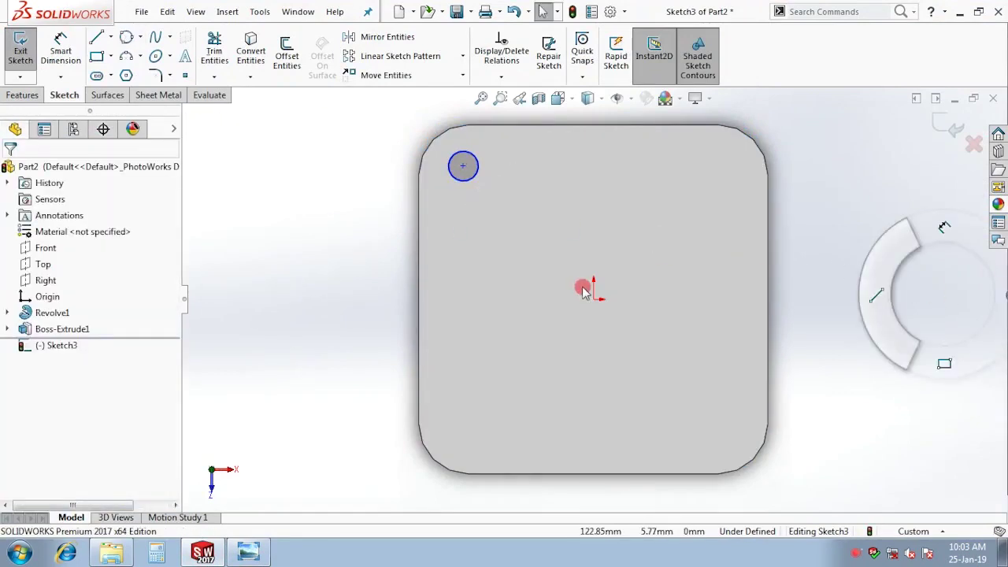
drag(594, 299, 594, 181)
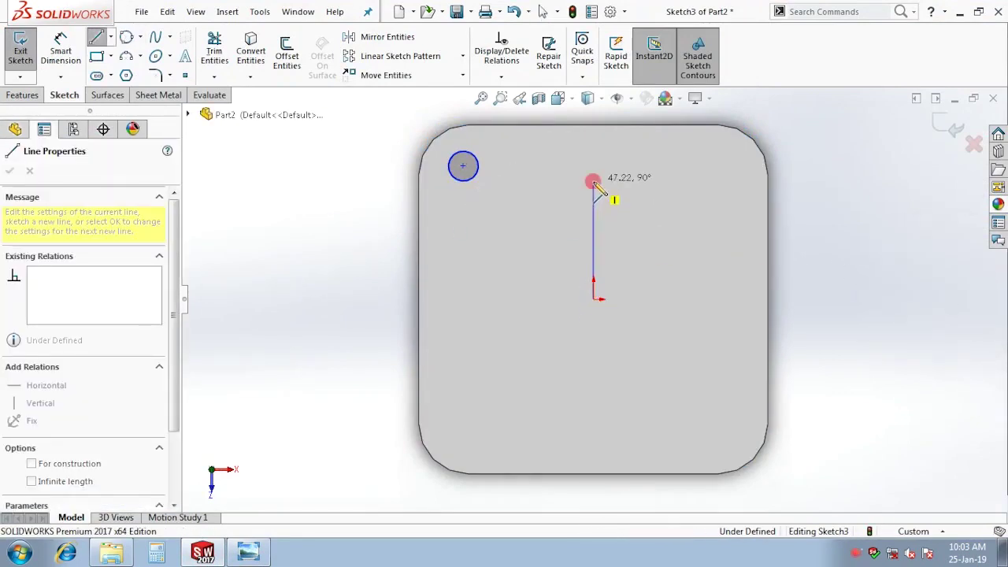
key(Escape)
click(775, 251)
right_drag(775, 252, 589, 326)
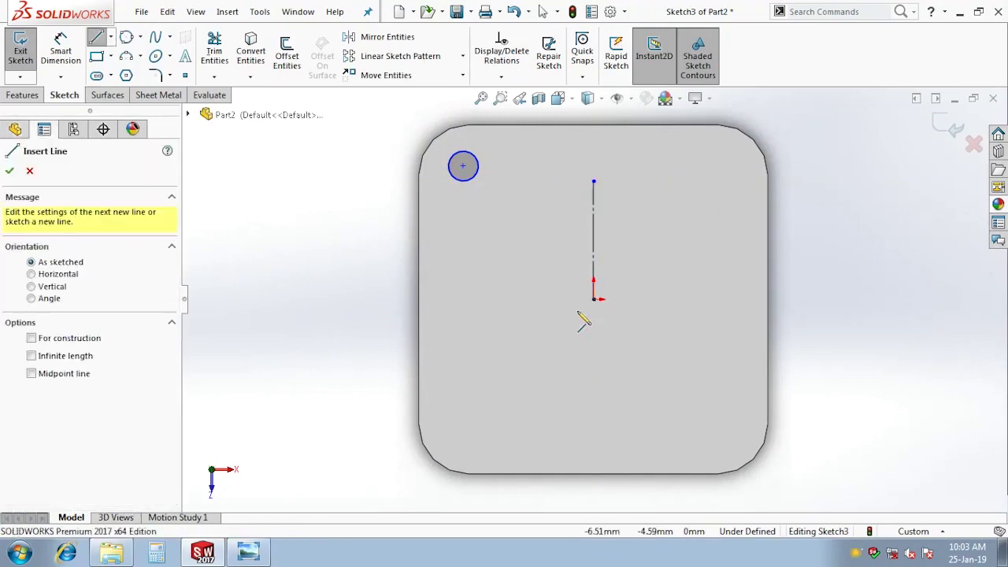
drag(594, 299, 496, 299)
key(Escape)
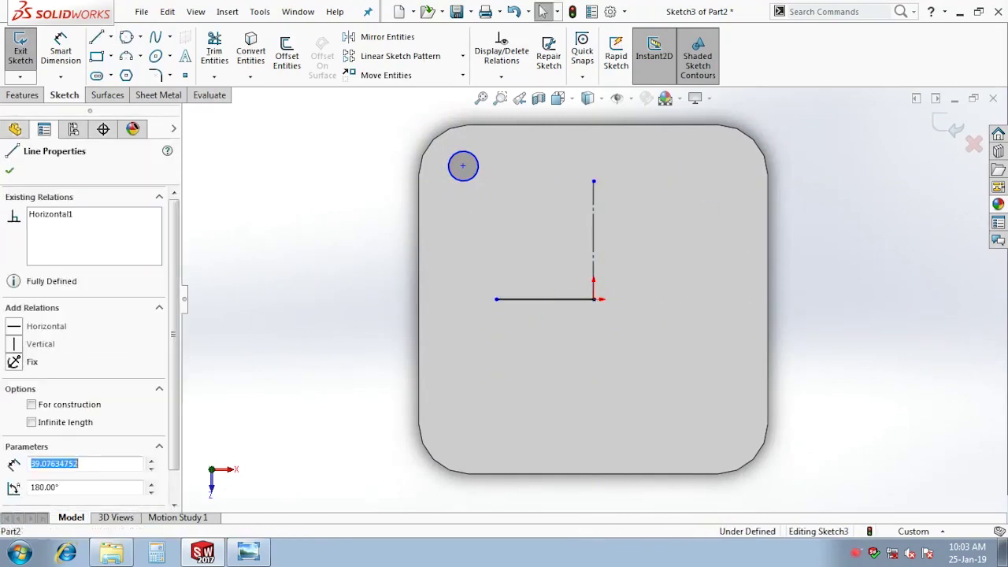
key(Escape)
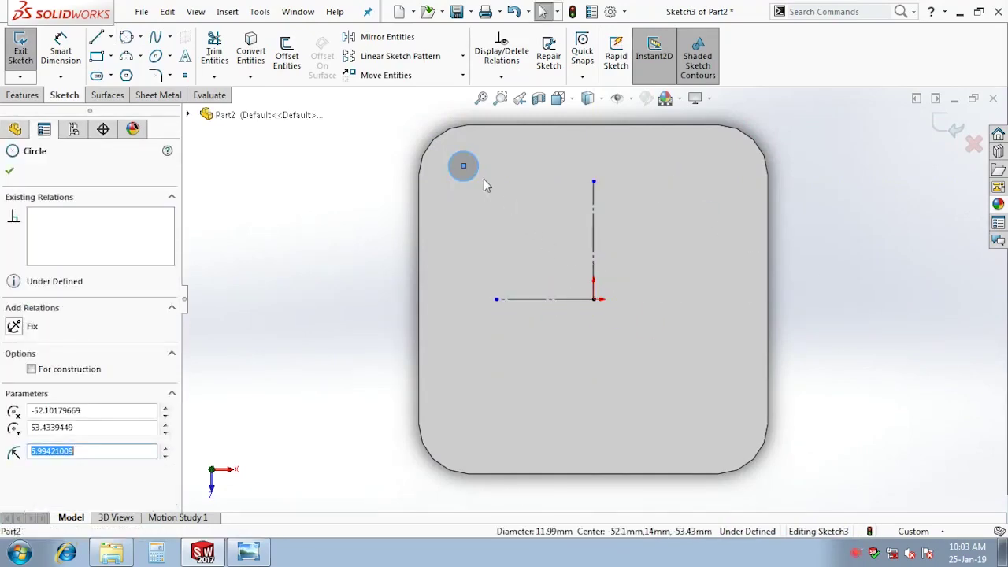
key(ctrl+z)
Place a point 50 mm from the vertical line and 50 mm from the horizontal line
click(477, 173)
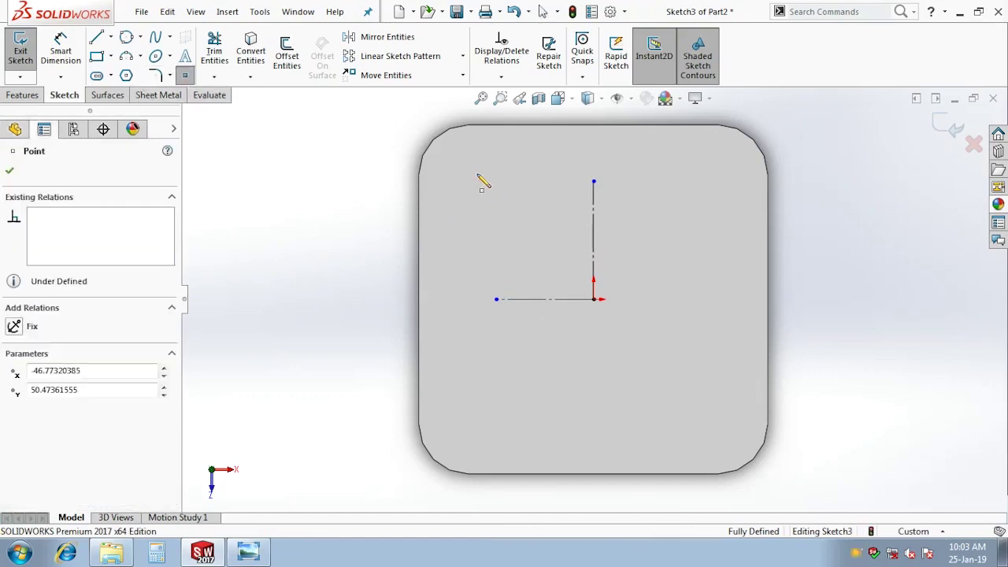
right_drag(897, 326, 898, 291)
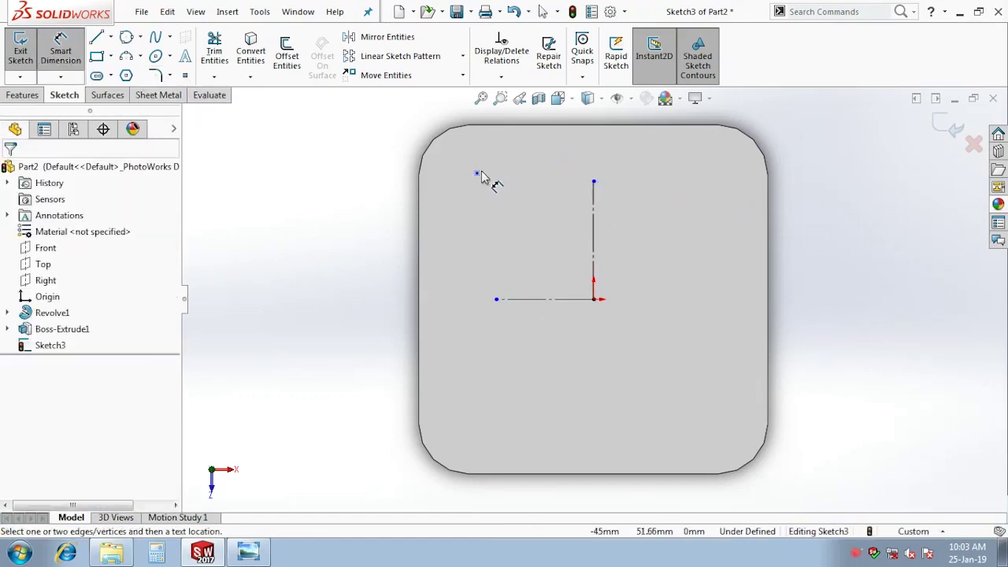
click(476, 172)
click(595, 223)
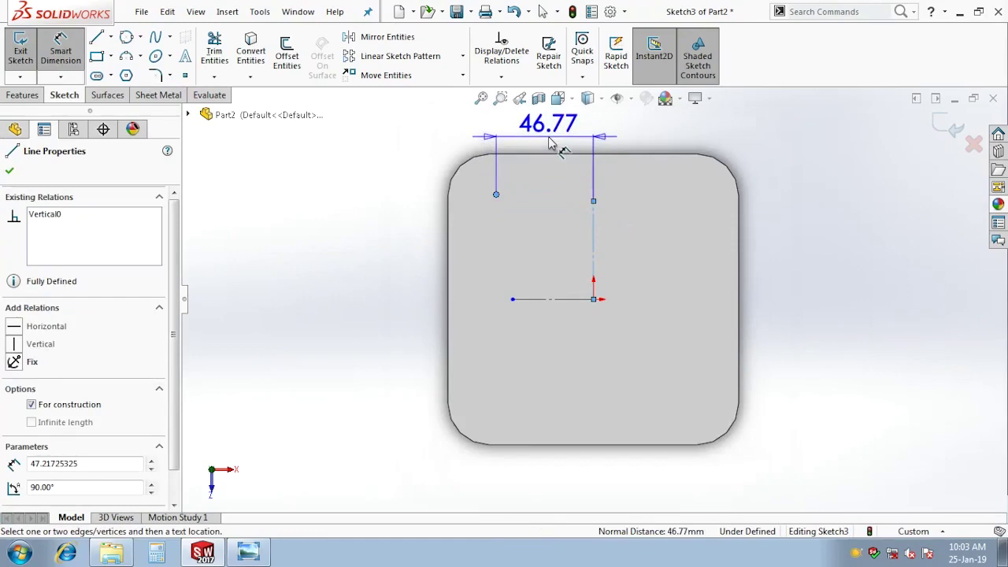
click(549, 138)
text(50)
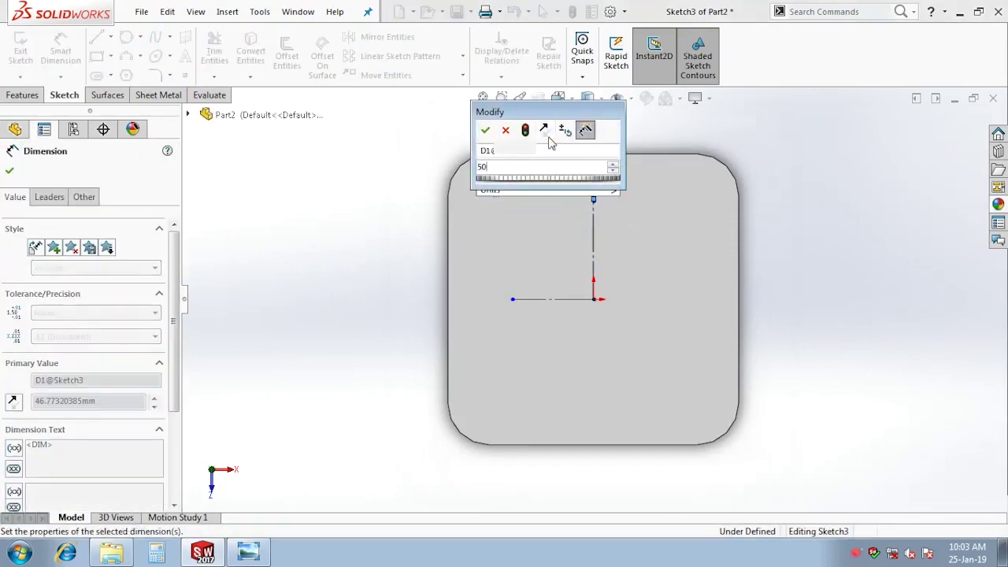
key(Return)
click(487, 197)
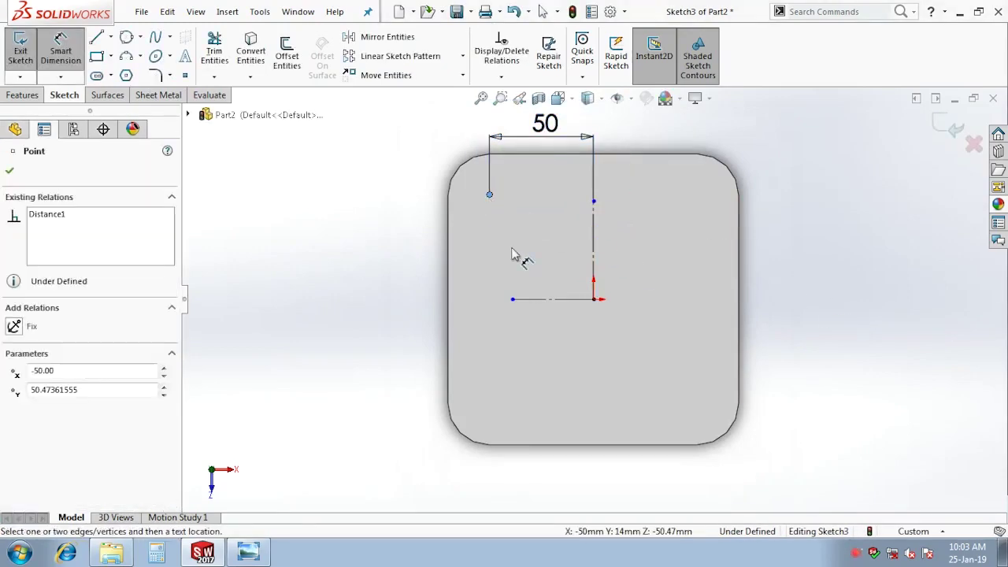
click(539, 300)
click(410, 269)
text(50)
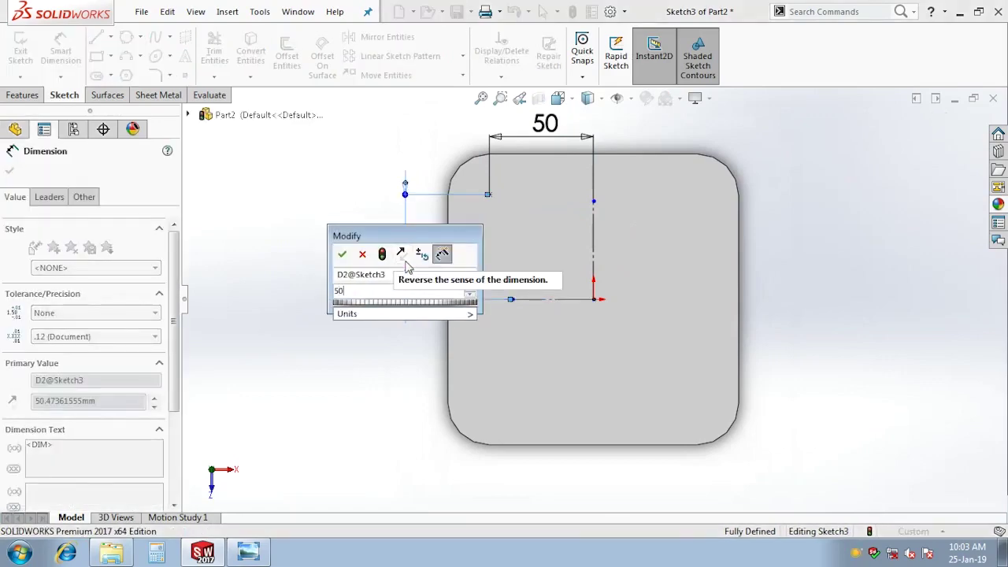
key(Return)
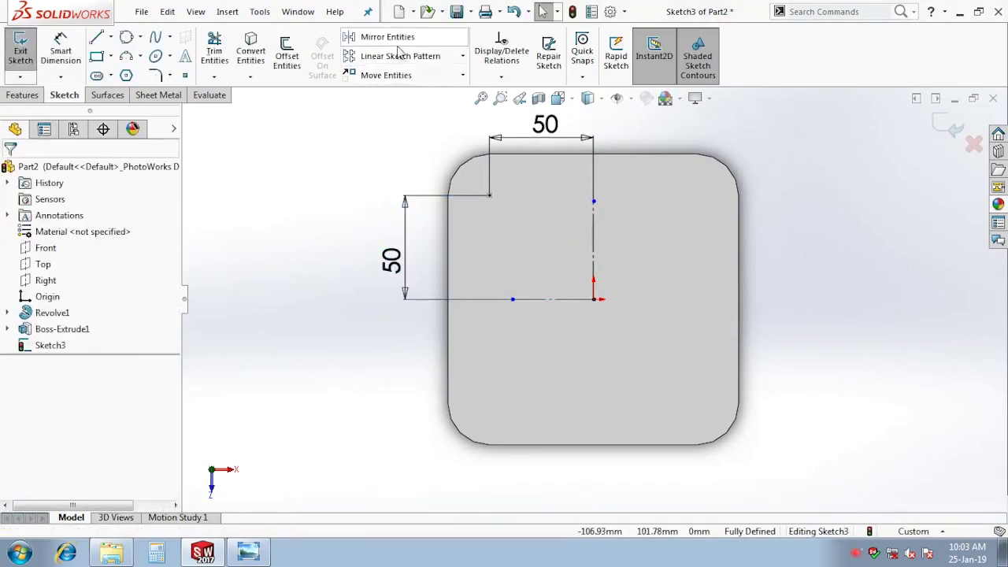
Mirror the point across both lines to get four corner points, and exit the sketch
click(386, 36)
click(489, 194)
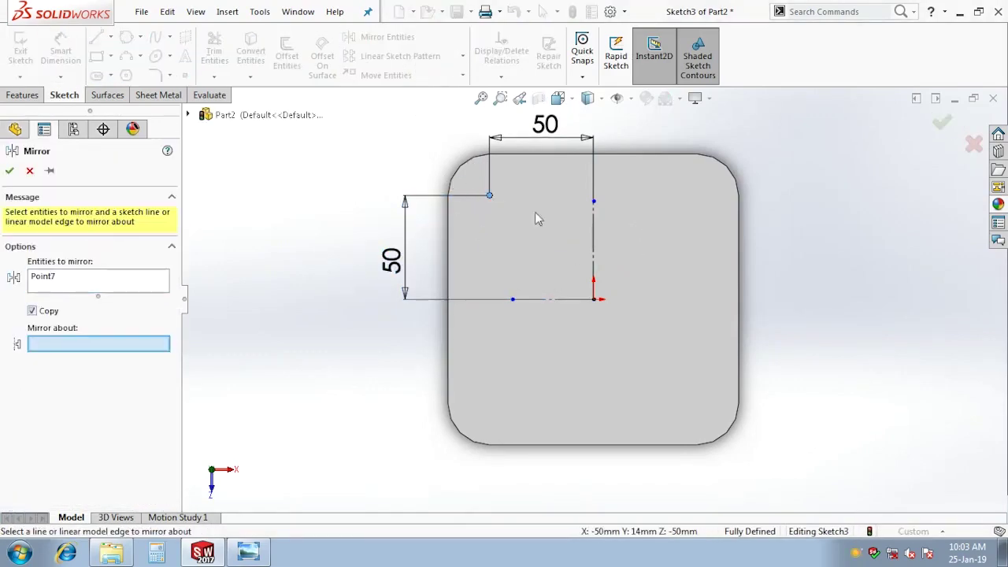
click(593, 245)
key(Return)
click(387, 37)
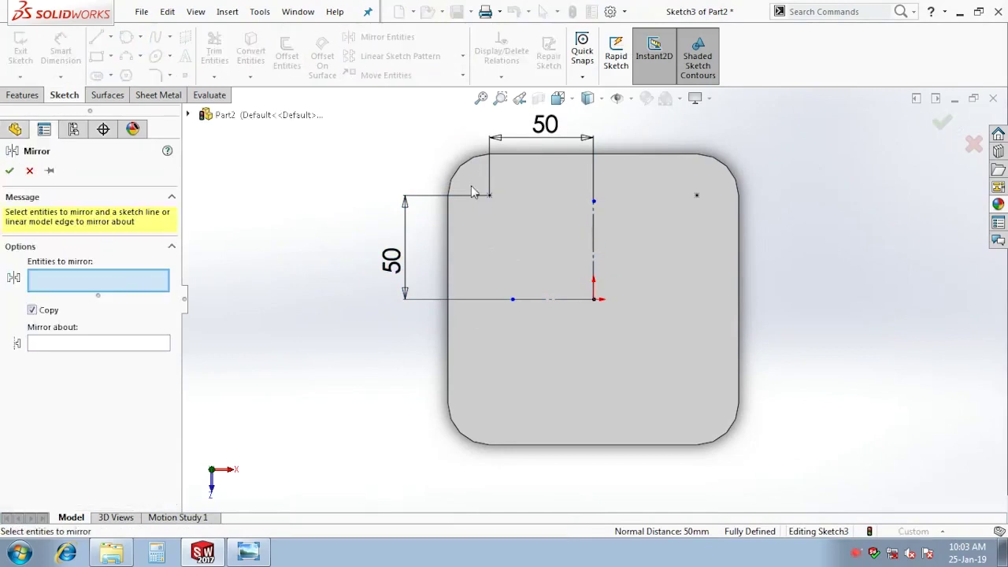
click(489, 194)
click(696, 194)
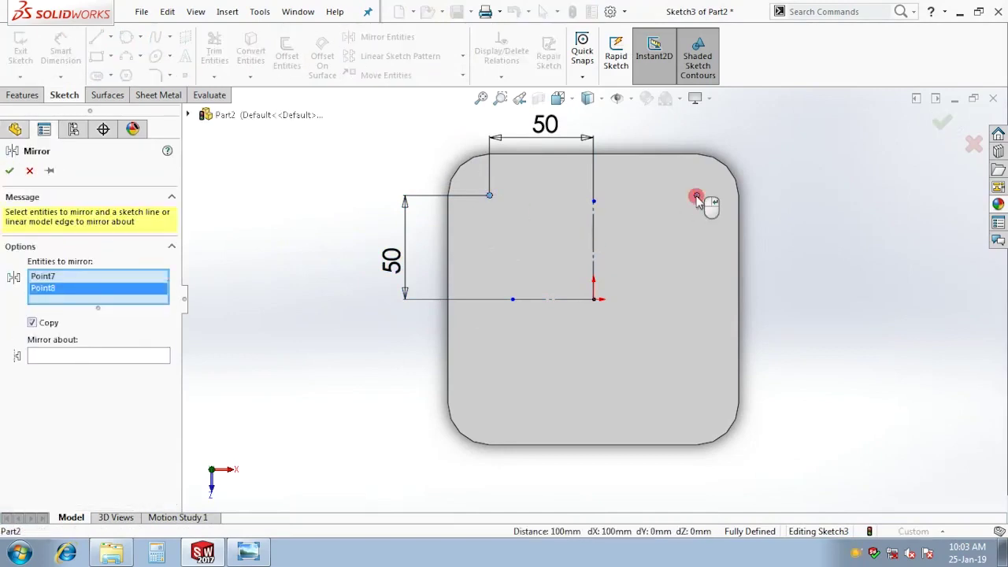
click(571, 299)
key(Return)
click(953, 126)
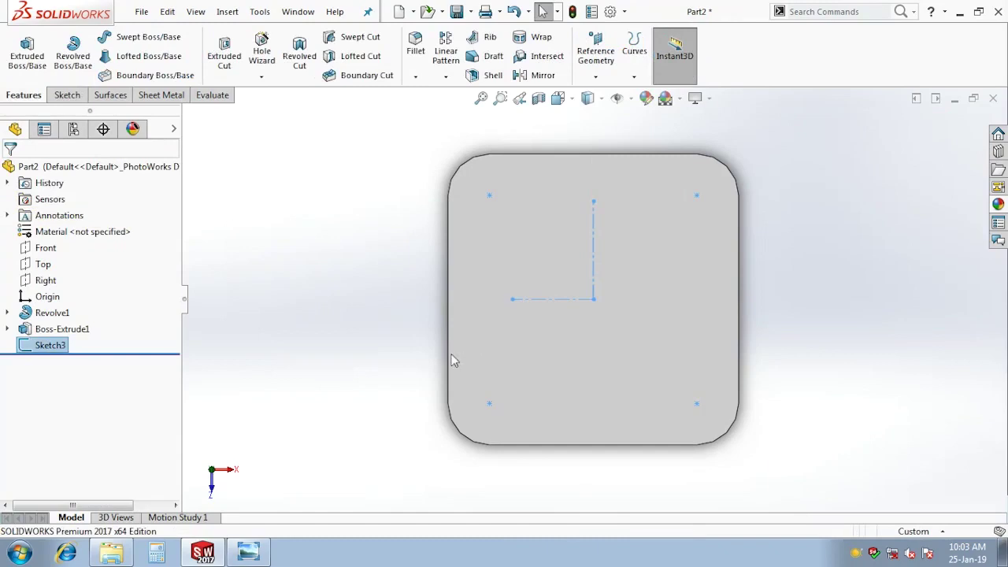
click(261, 43)
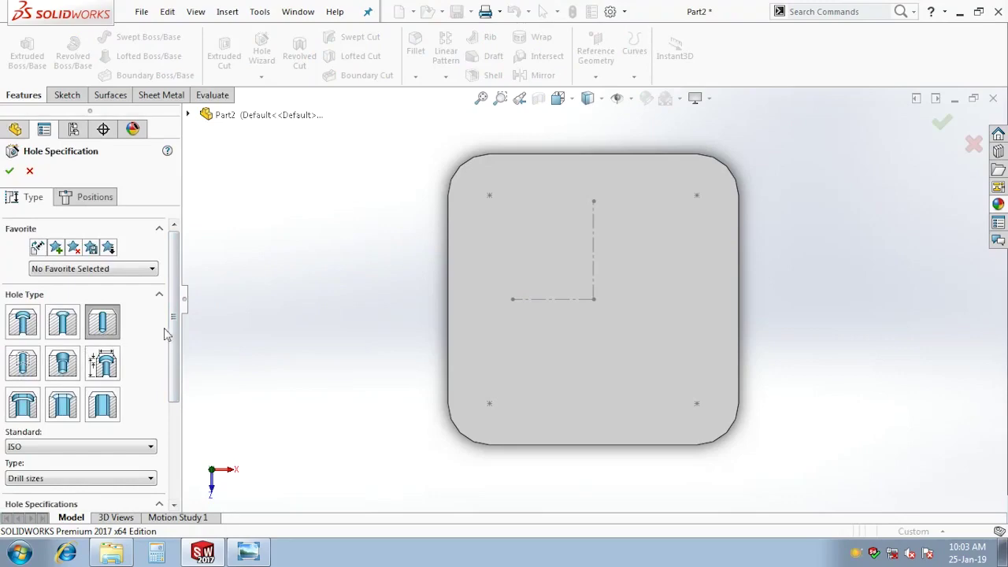
Set the hole type to Tap Drills, size M12x1.5, and select the depth value
scroll(175, 327, down, 2)
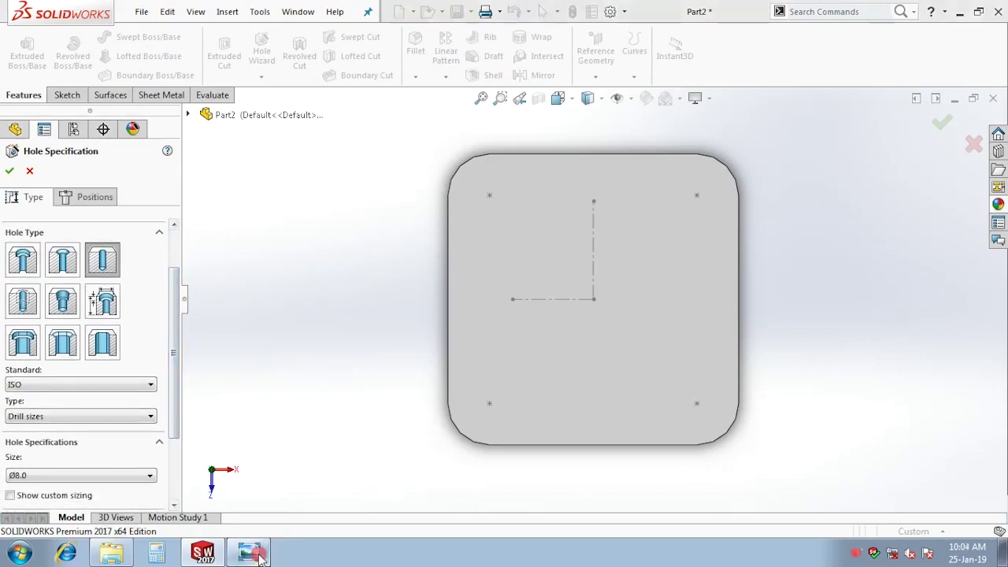
key(alt+Tab)
click(213, 541)
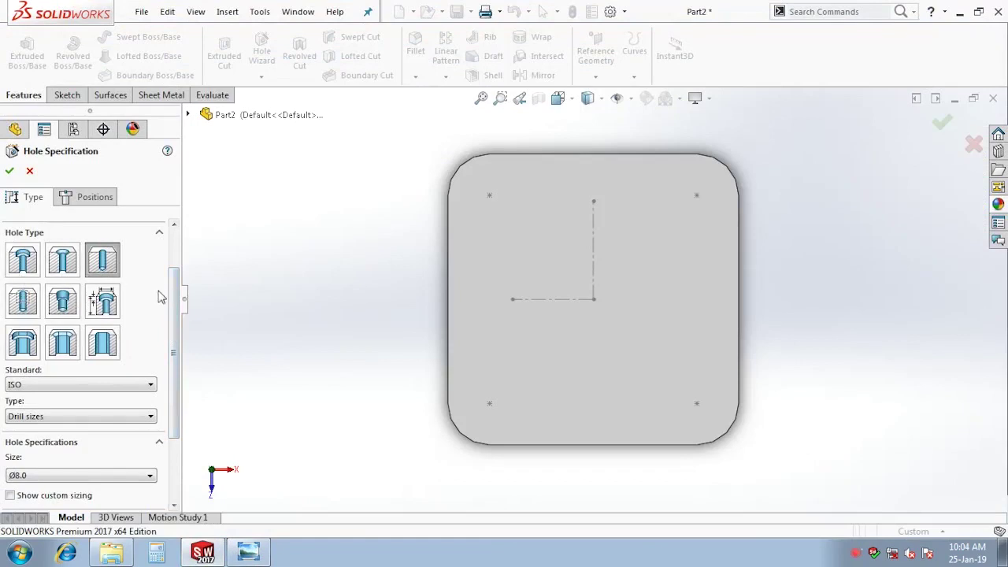
mouse_move(176, 319)
mouse_down()
mouse_move(181, 359)
mouse_move(182, 312)
mouse_up()
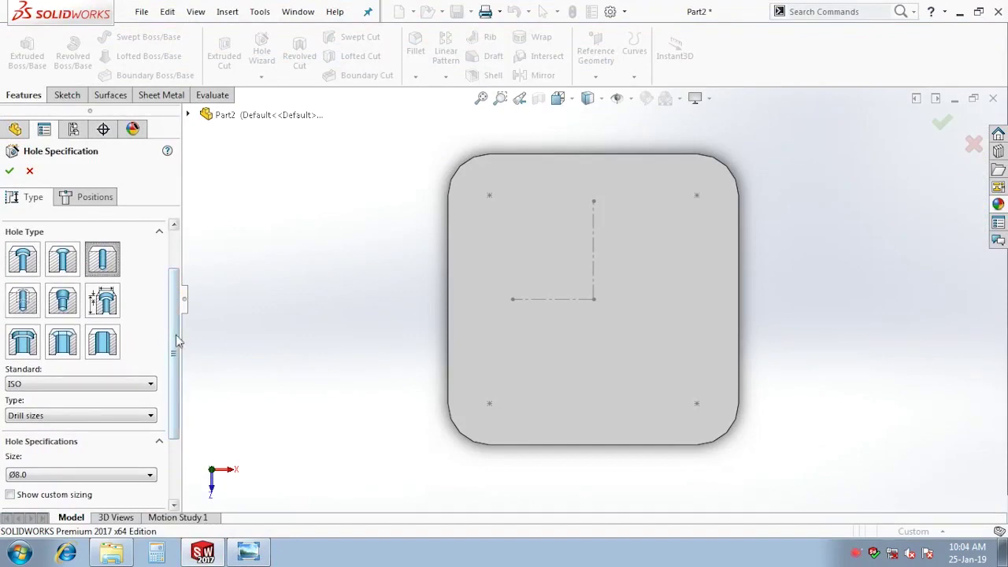
drag(175, 361, 176, 418)
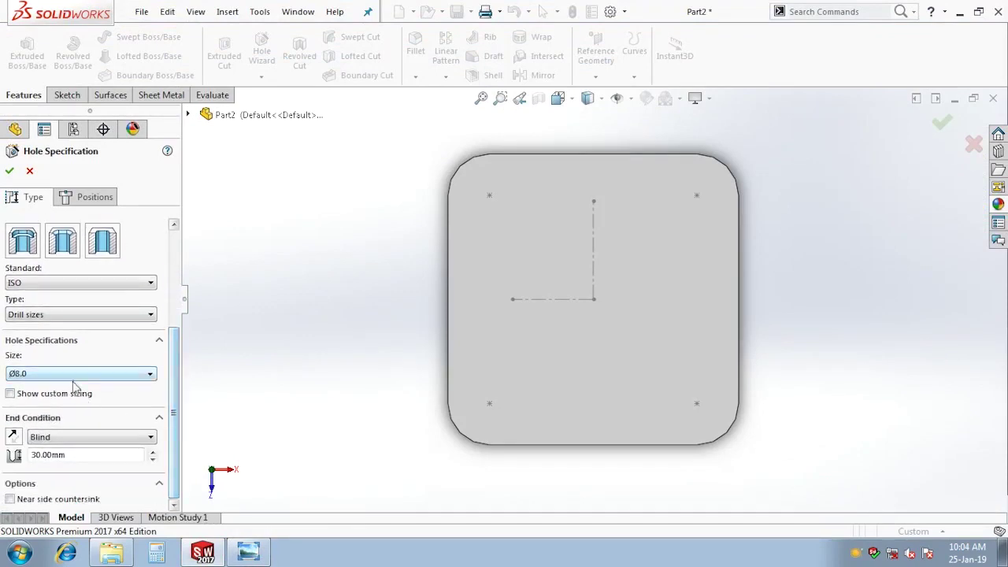
click(68, 314)
click(59, 346)
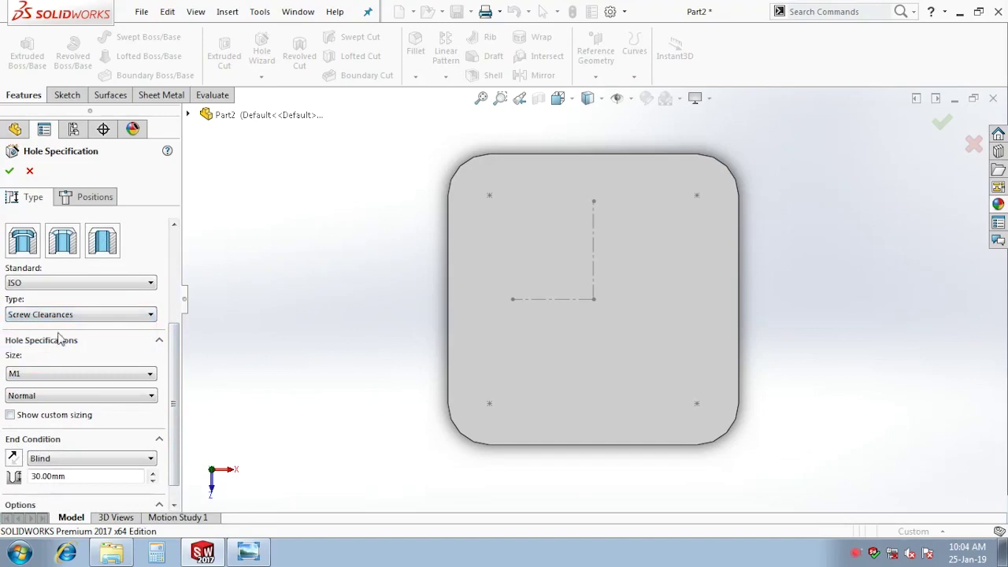
click(69, 377)
scroll(69, 426, down, 4)
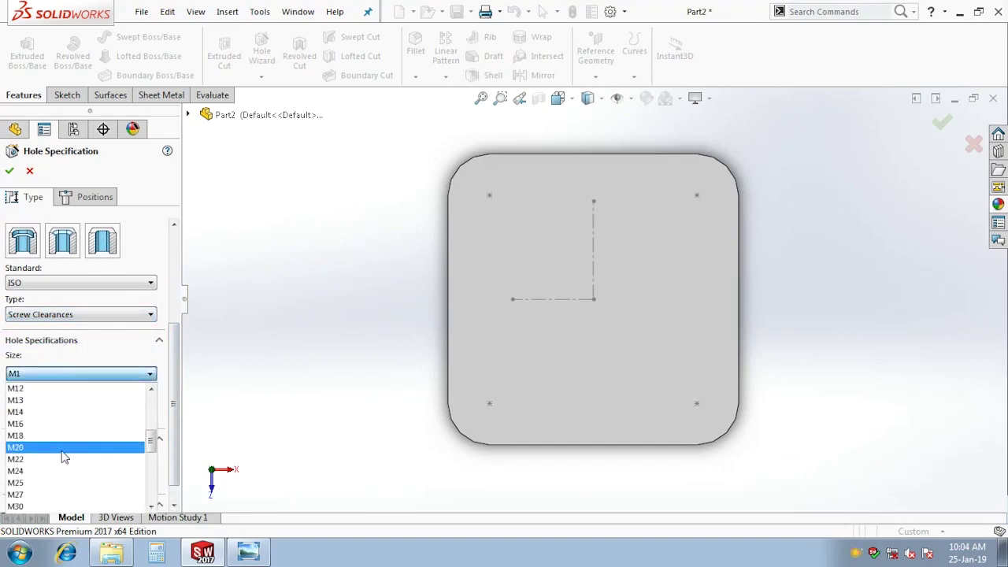
scroll(59, 445, up, 2)
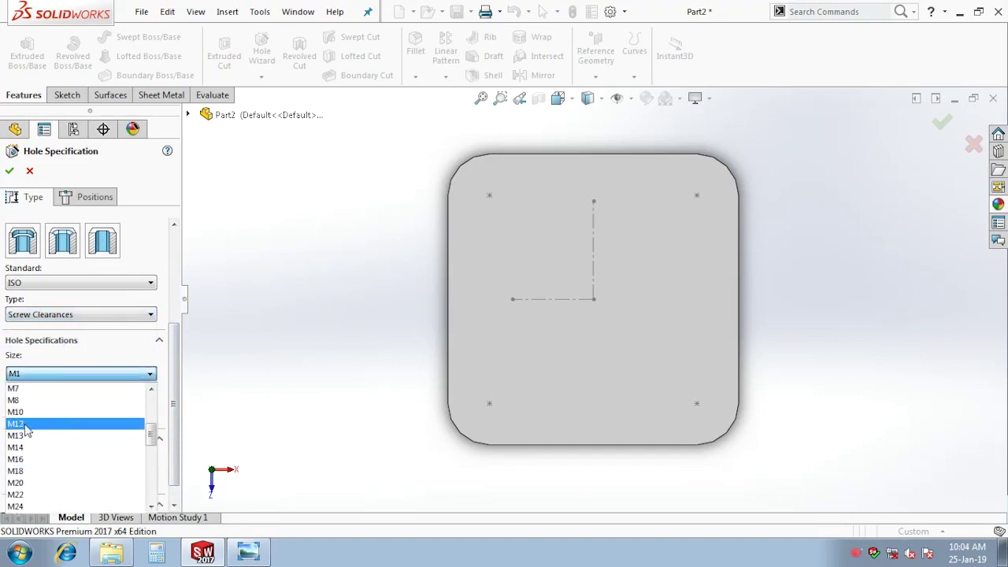
click(24, 423)
scroll(165, 398, down, 1)
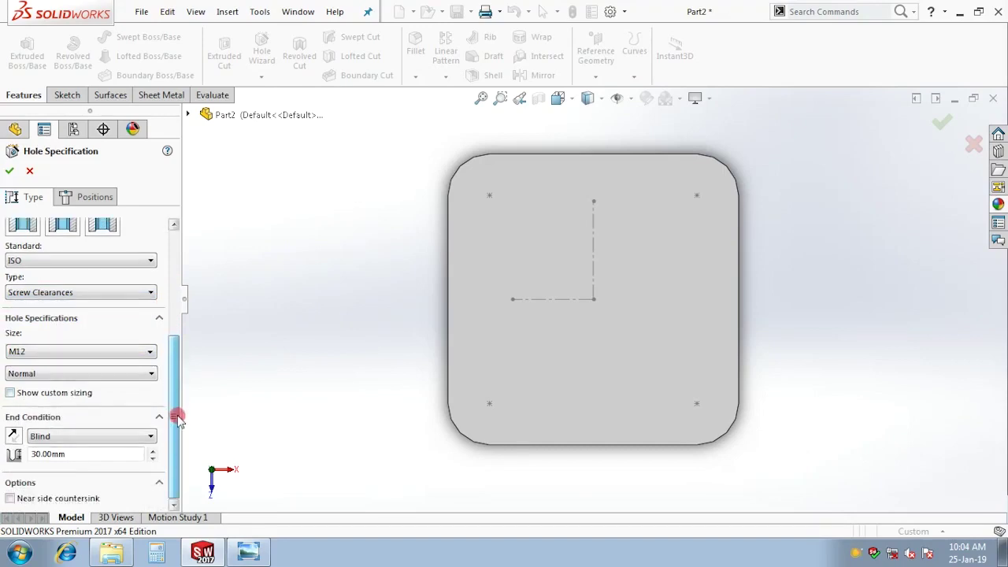
click(85, 292)
click(41, 334)
click(40, 372)
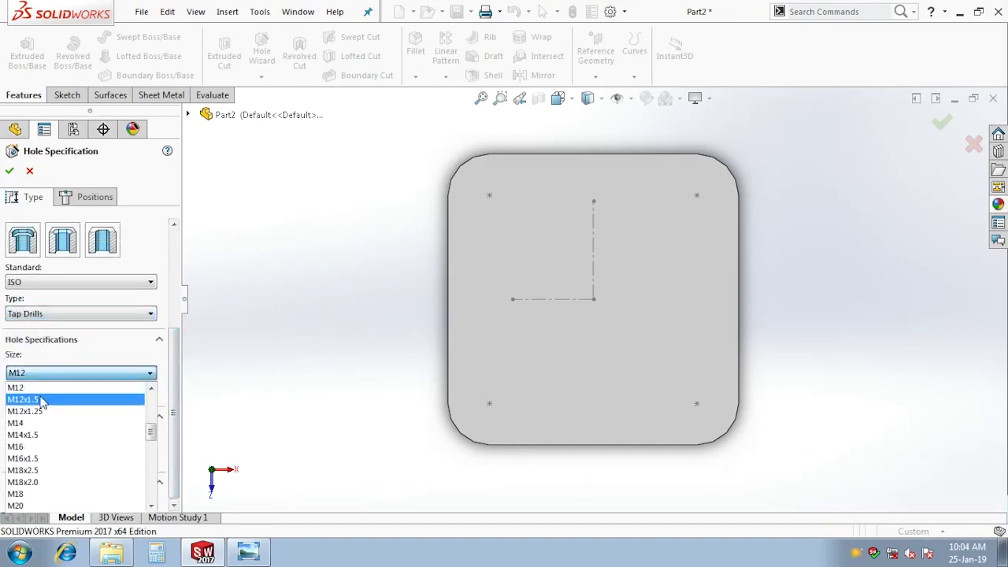
click(39, 399)
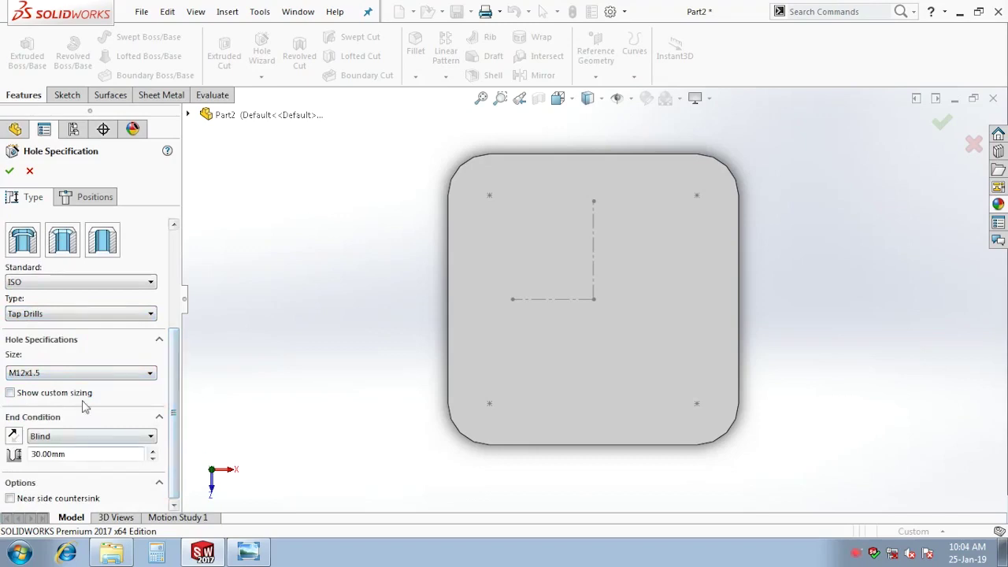
double_click(76, 453)
text(16)
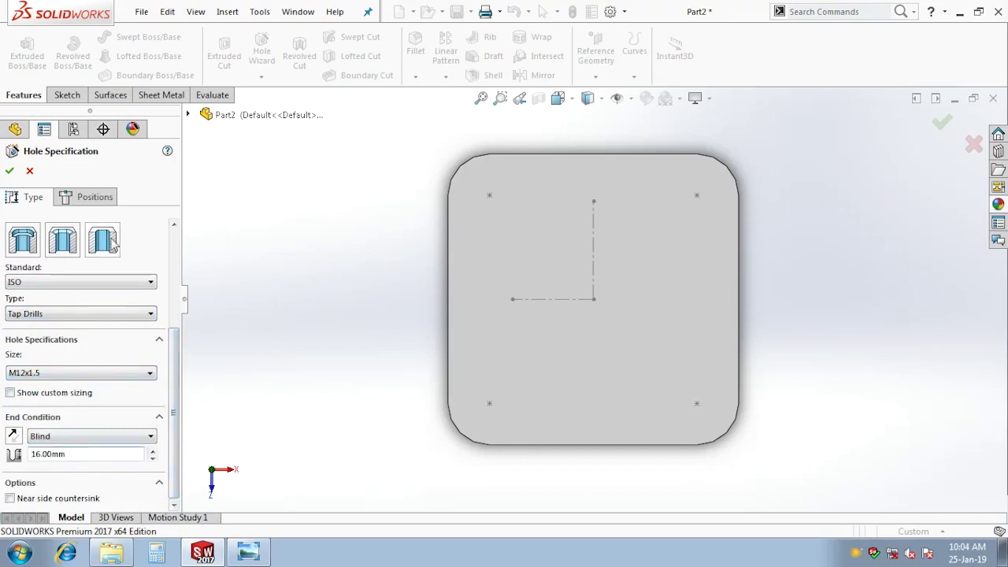
Place holes at the four flange corner points and confirm the cut
click(94, 197)
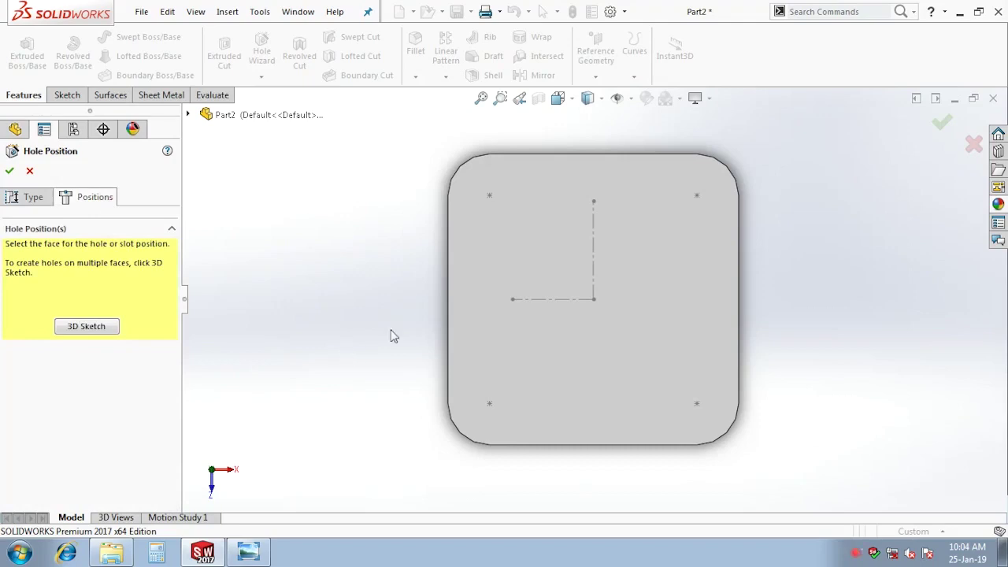
click(526, 285)
click(489, 195)
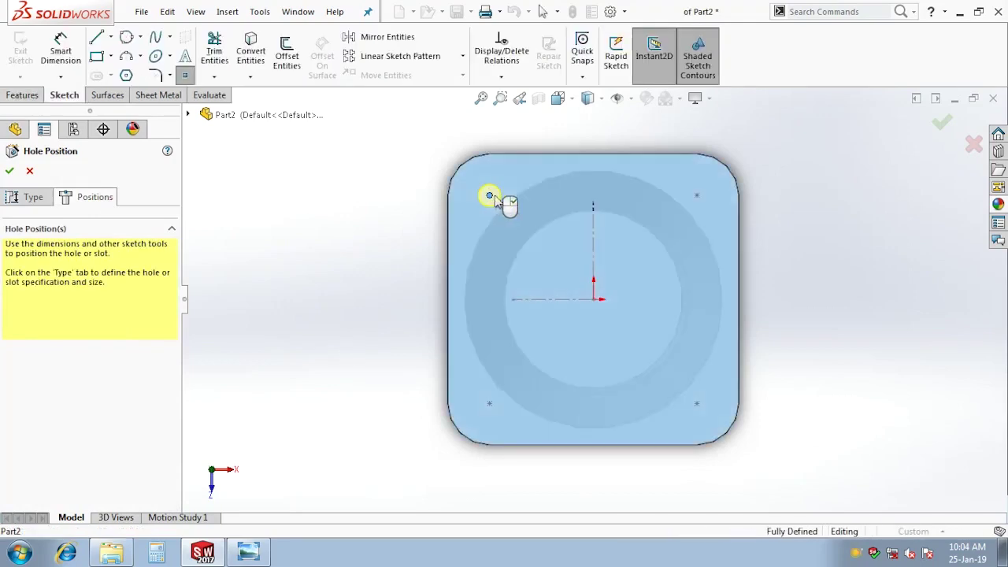
click(696, 195)
click(696, 404)
click(489, 403)
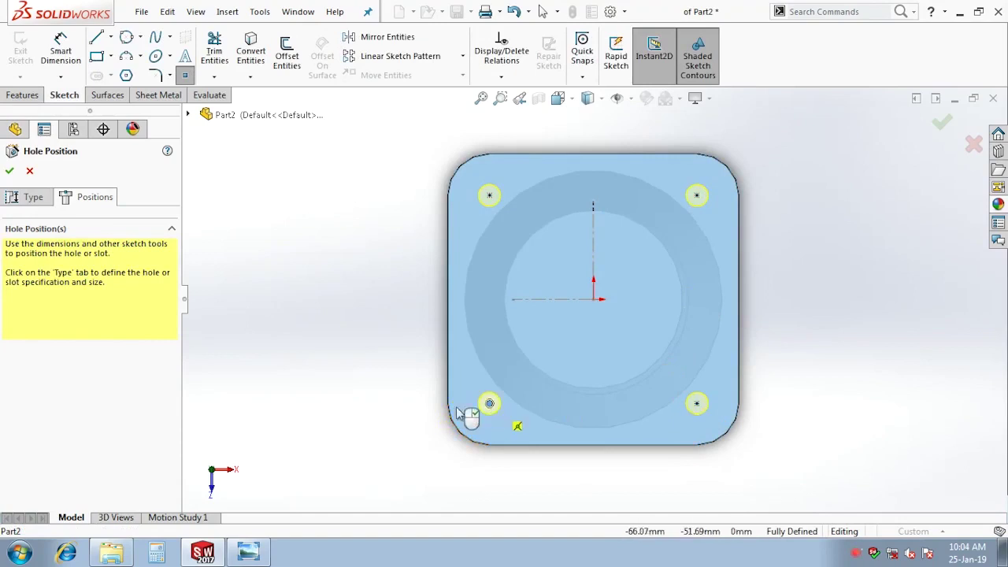
click(9, 170)
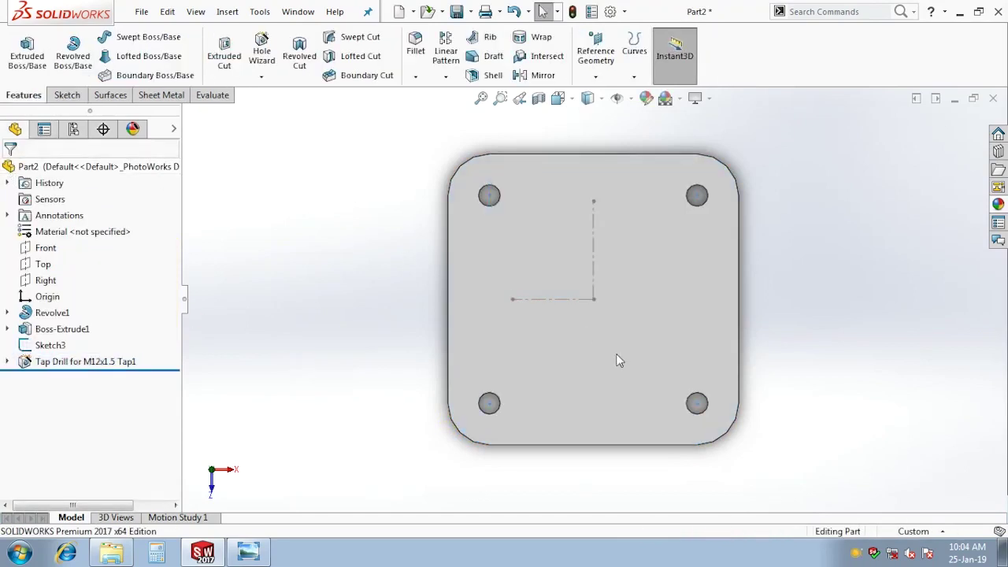
Orbit the part to inspect the flange holes and underside, then pan the reference drawing
middle_drag(618, 360, 596, 224)
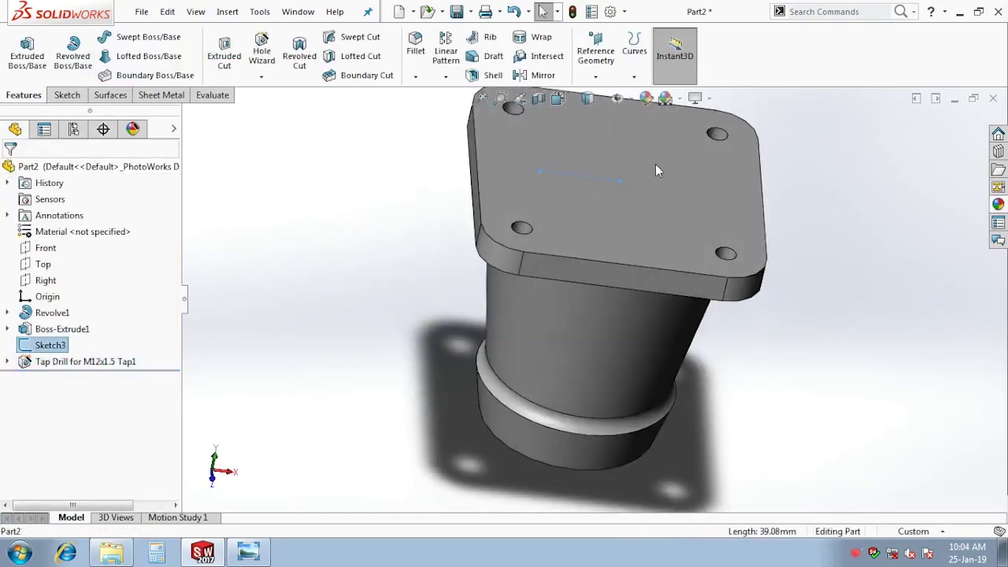
middle_drag(799, 343, 662, 250)
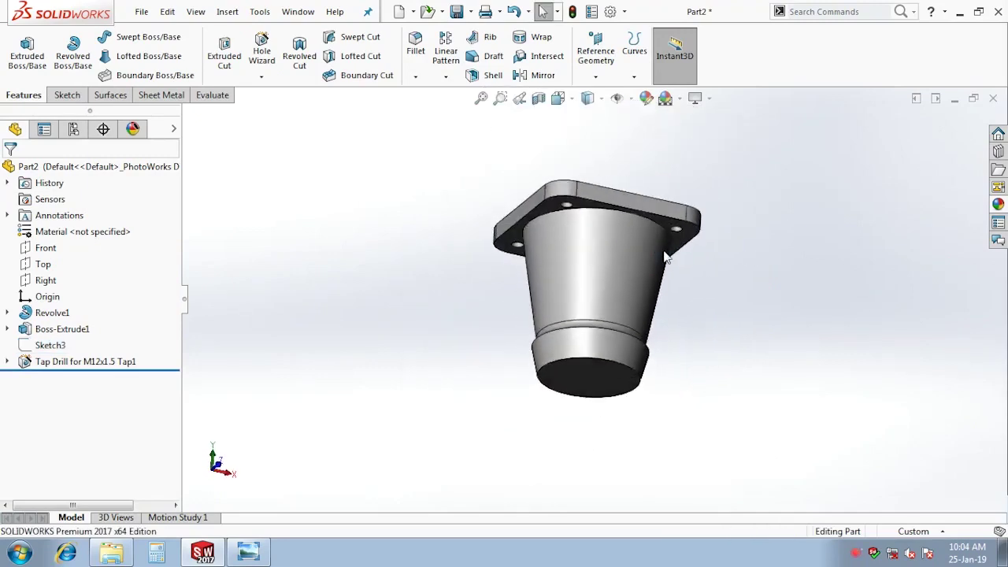
middle_drag(664, 270, 602, 317)
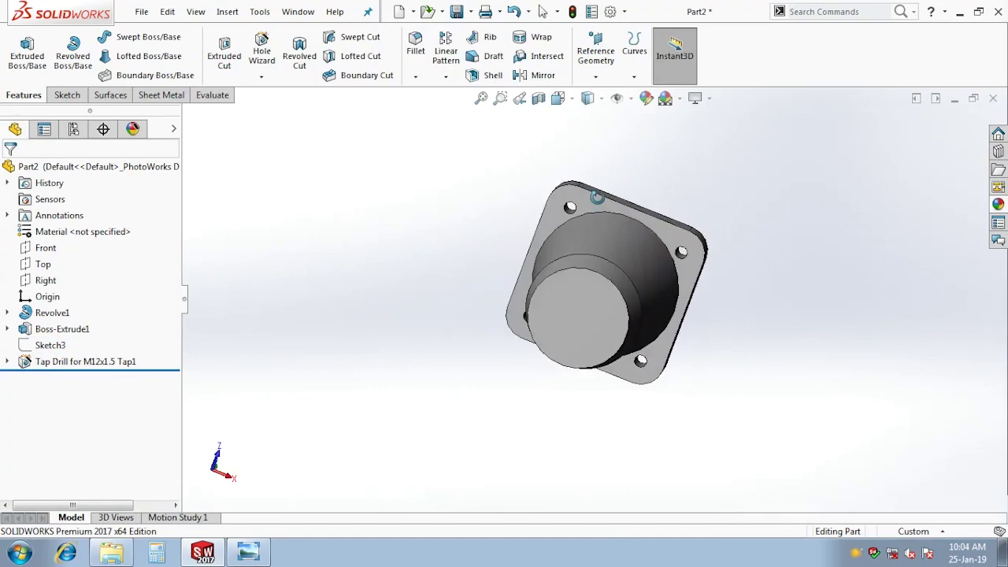
middle_drag(602, 317, 463, 470)
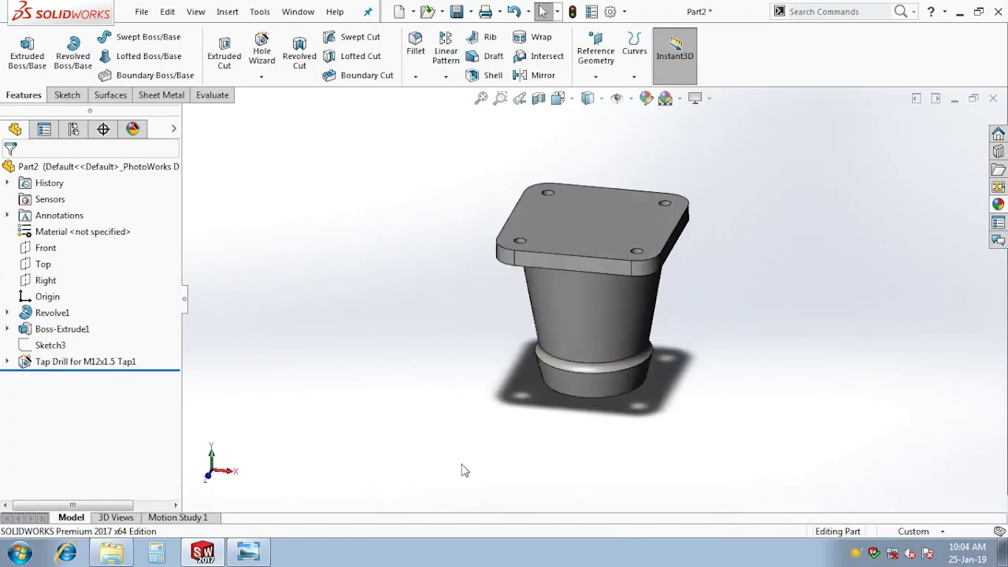
click(245, 555)
drag(472, 369, 472, 441)
drag(441, 355, 477, 292)
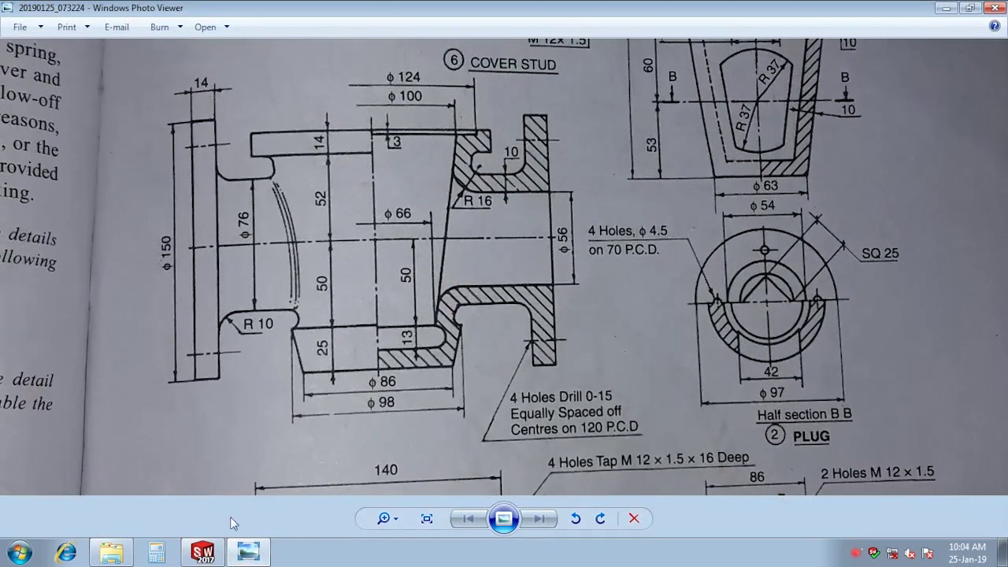
Start a new reference plane, then pan the drawing to the side flange dimensions
click(203, 551)
click(595, 76)
click(607, 93)
click(248, 551)
drag(369, 417, 375, 247)
mouse_move(363, 163)
mouse_down()
mouse_move(408, 191)
mouse_move(406, 330)
mouse_up()
drag(427, 263, 425, 427)
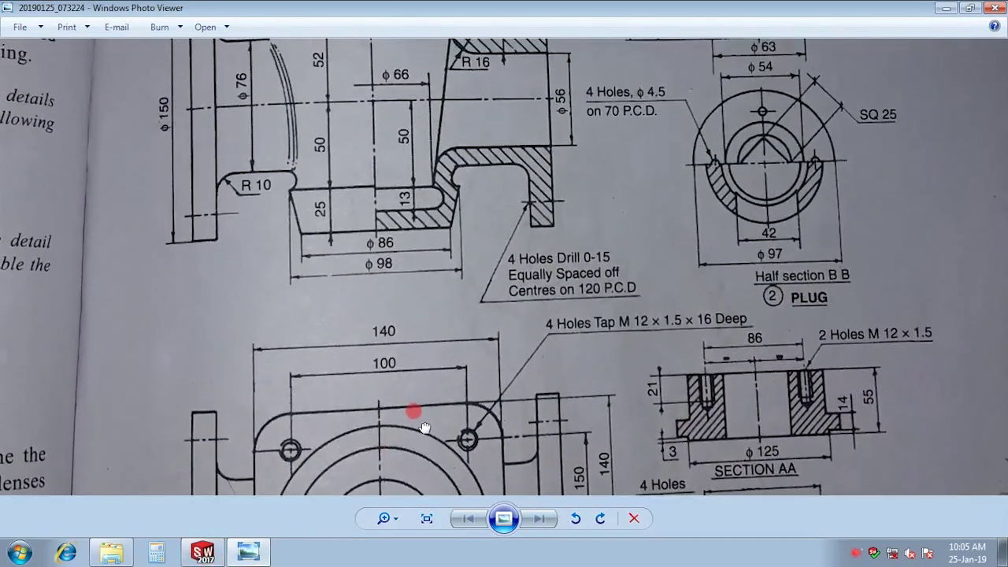
click(202, 551)
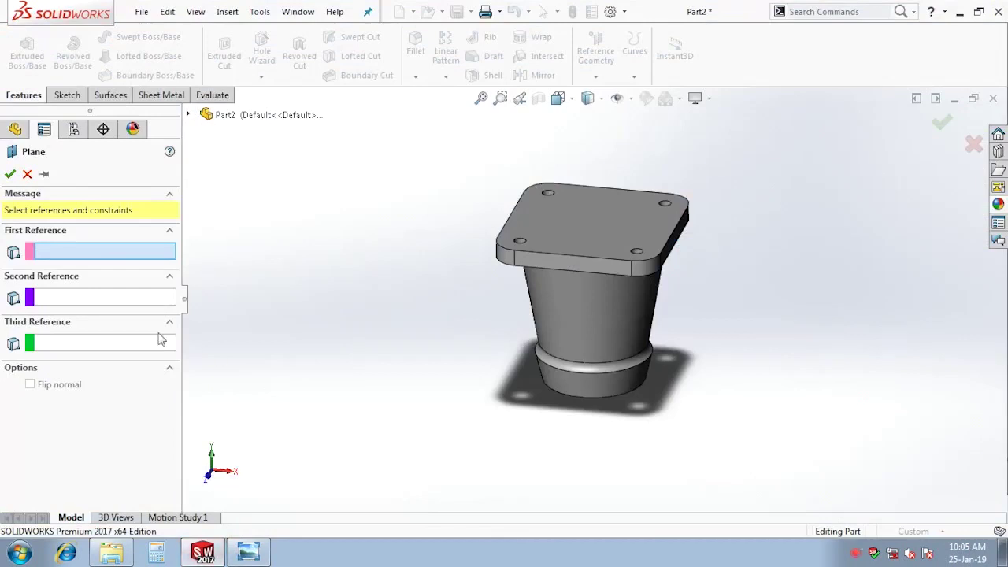
Create Plane1 offset 105 mm from the Right plane
click(187, 115)
click(243, 229)
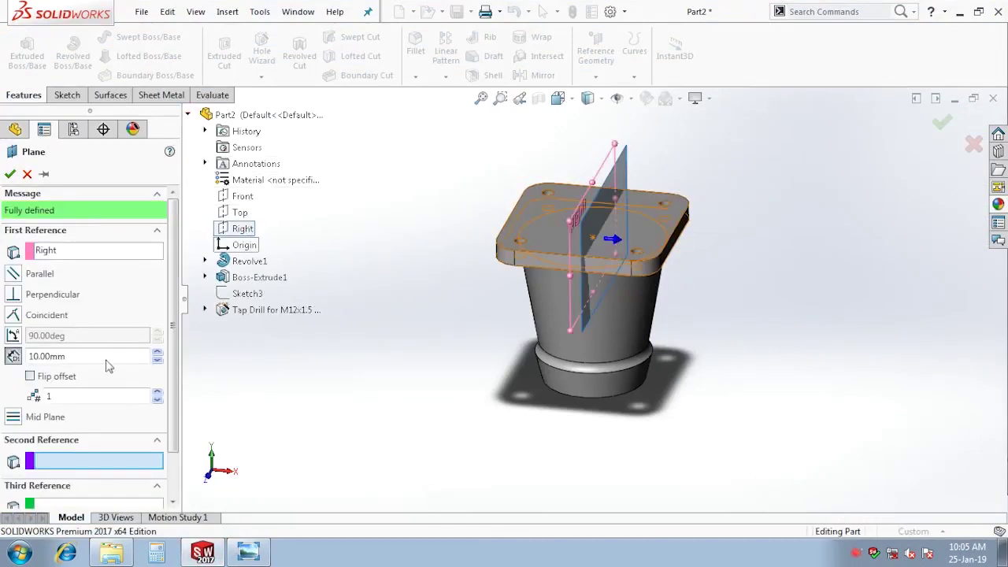
click(88, 357)
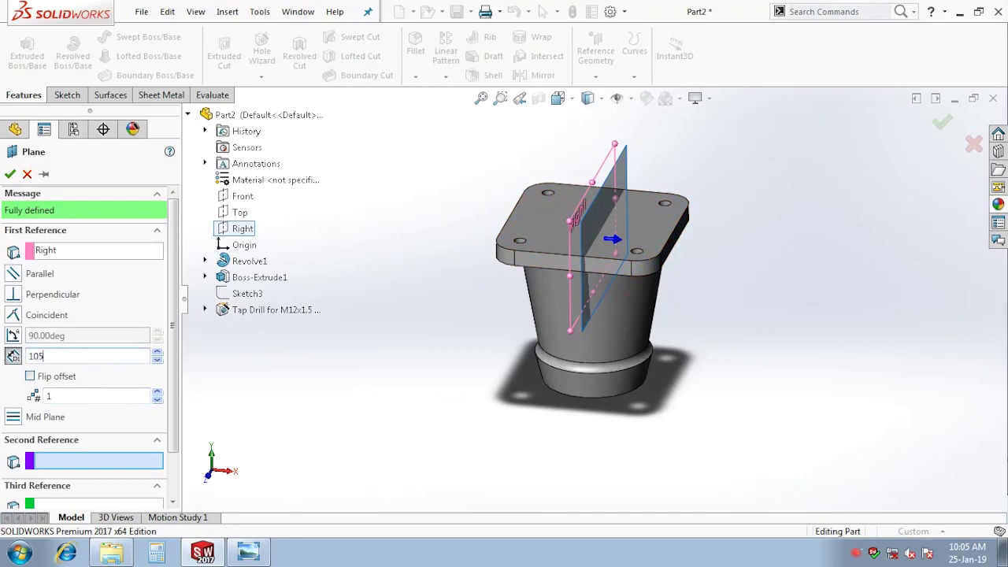
key(Return)
key(Return)
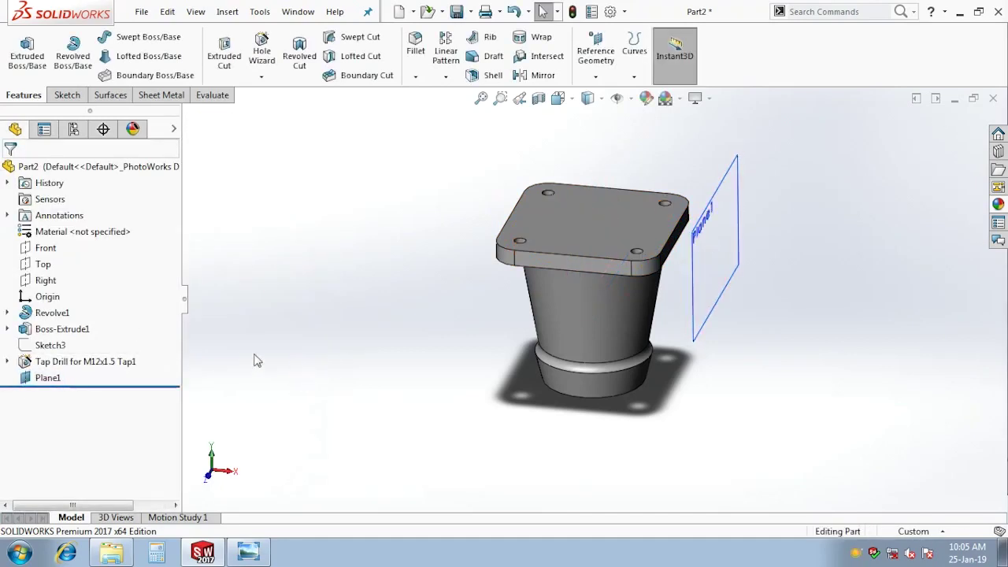
Open a sketch on Plane1 viewed normal to it, then review the ϕ56 side flange drawing
click(738, 214)
right_click(738, 218)
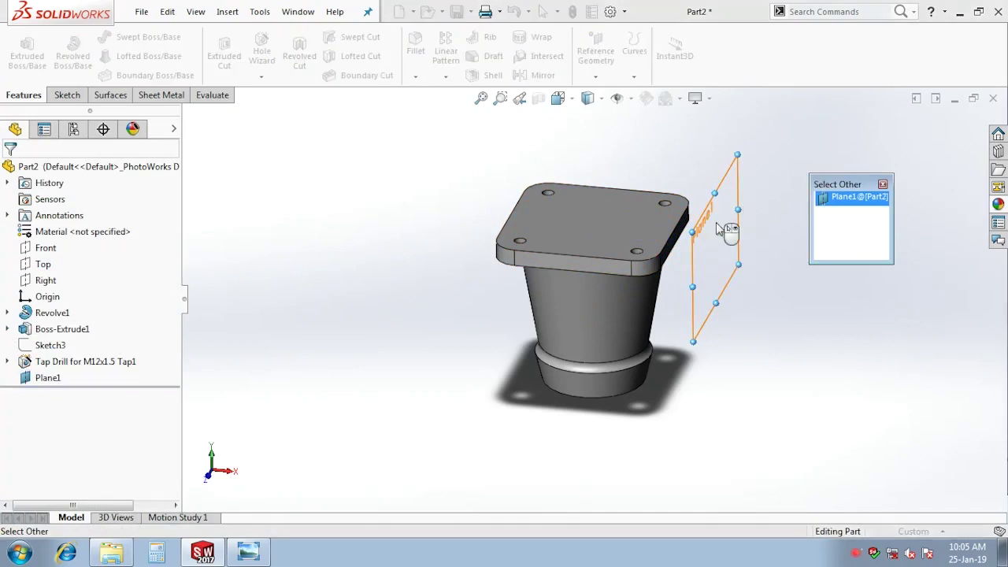
click(883, 186)
click(47, 378)
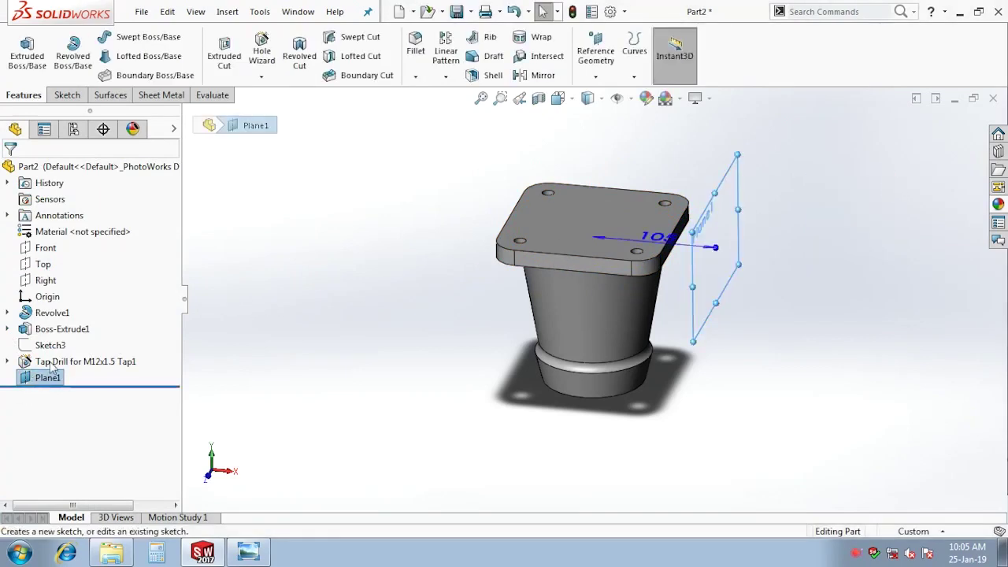
click(55, 359)
right_click(57, 384)
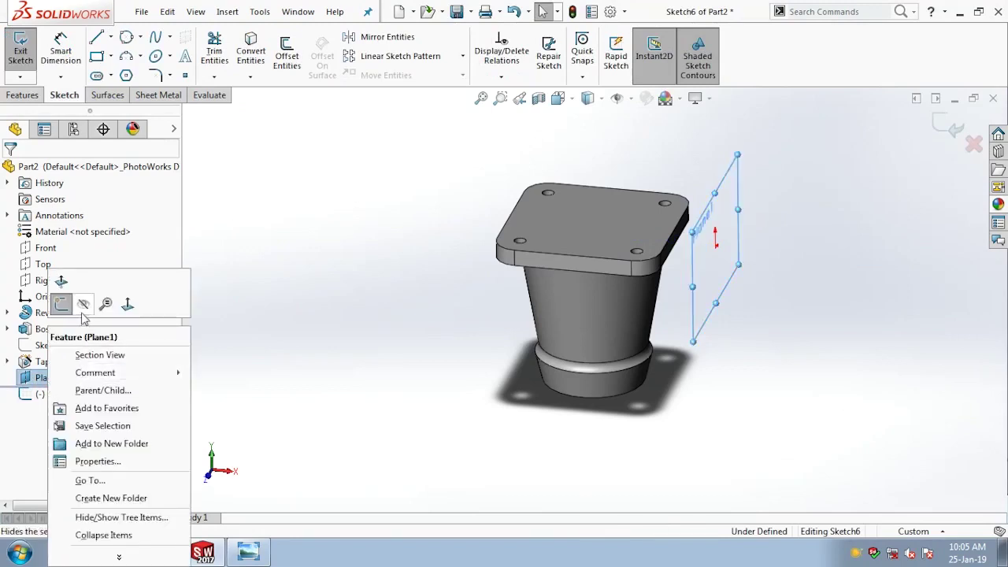
click(292, 273)
key(ctrl+8)
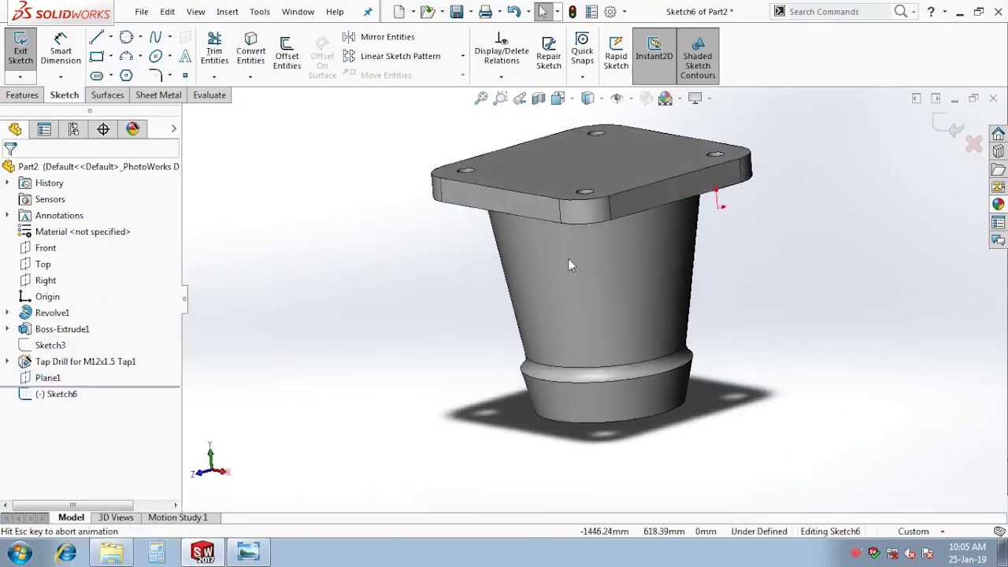
click(262, 554)
drag(415, 272, 386, 349)
drag(394, 315, 399, 350)
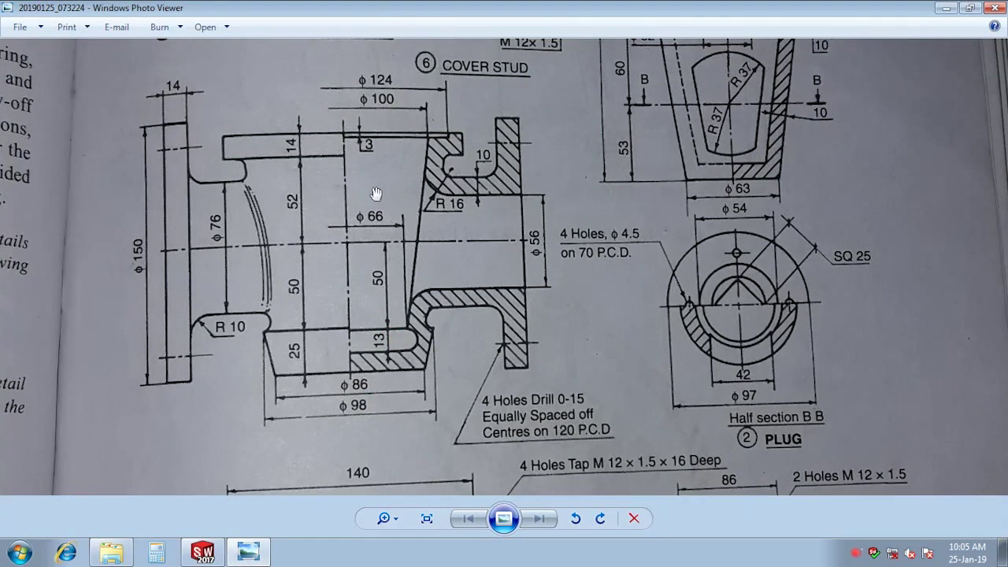
Return to SOLIDWORKS with Sketch6 still open on Plane1
click(202, 551)
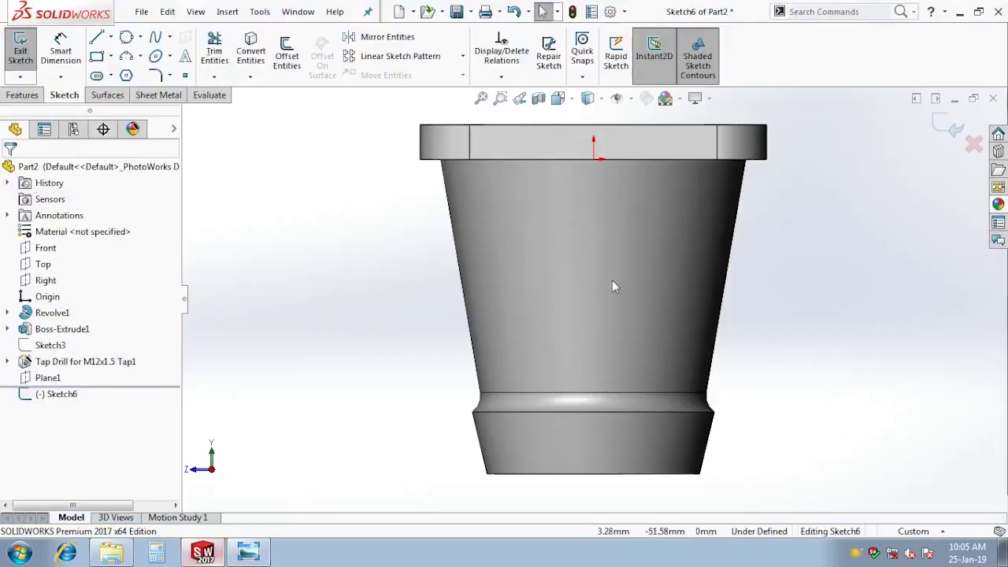
Draw a circle below the origin and dimension its diameter to 150
key(c)
click(593, 291)
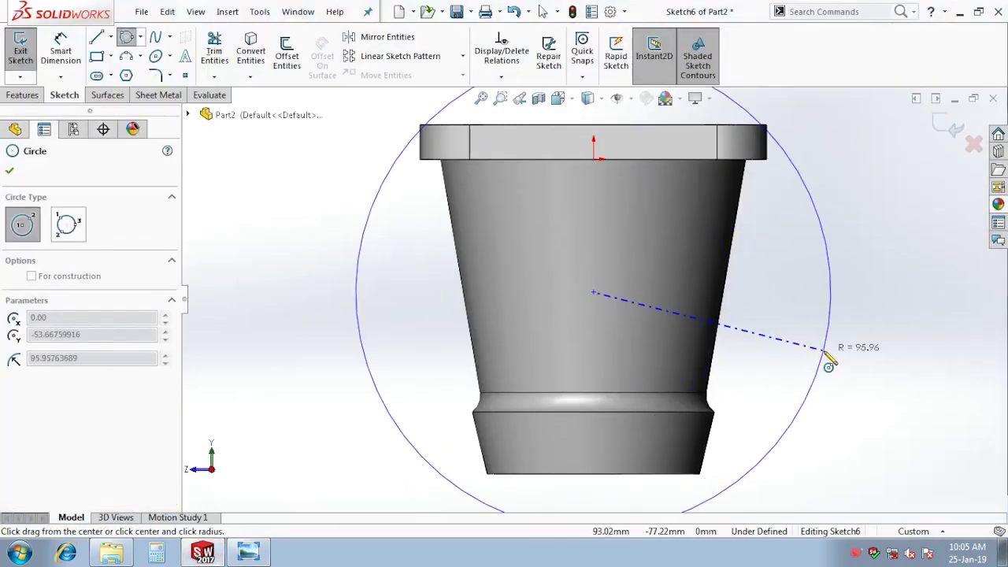
click(823, 358)
right_drag(898, 362, 836, 302)
click(831, 302)
click(895, 315)
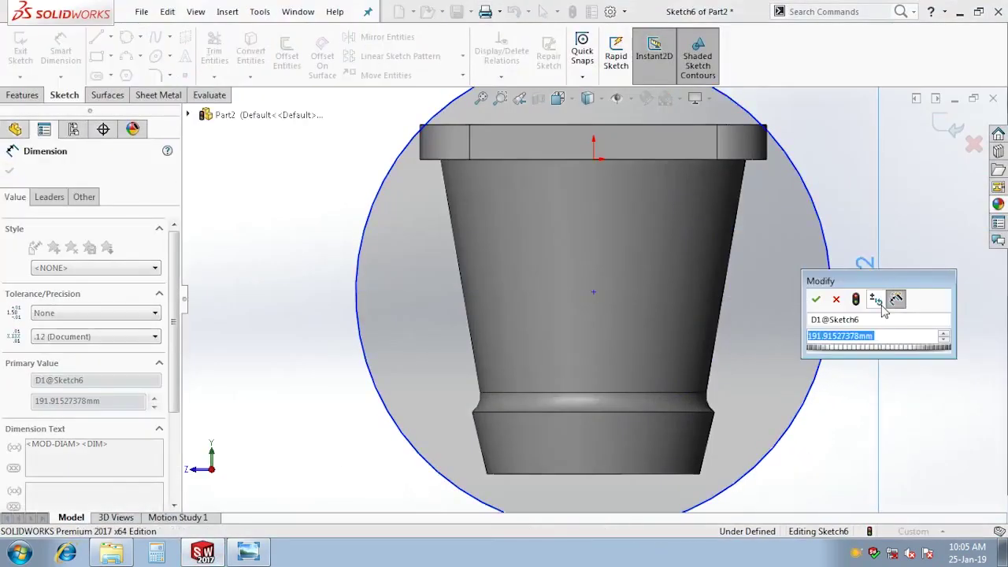
text(150)
key(Return)
key(Escape)
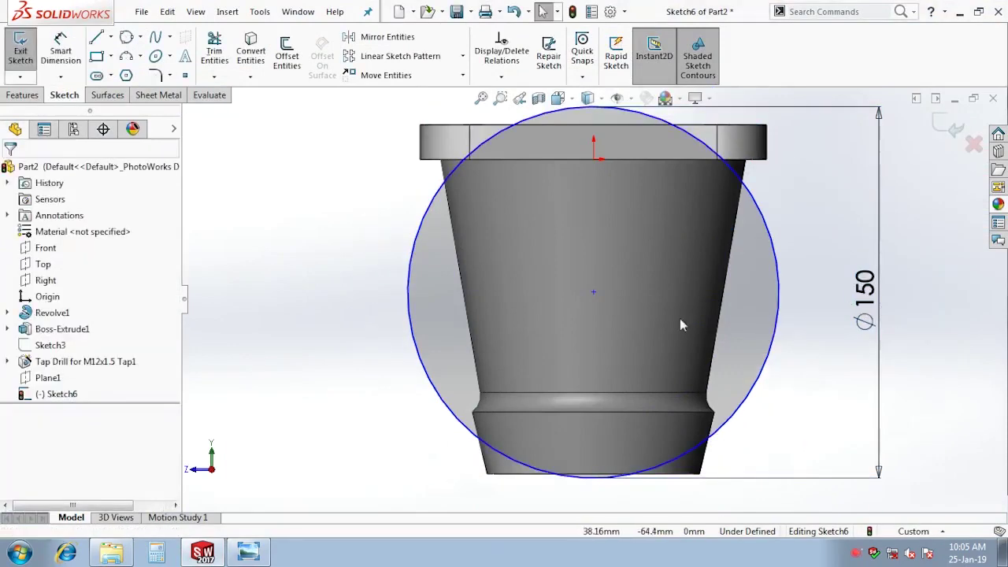
Add a Vertical relation between the circle's centre and the origin
click(593, 293)
ctrl+click(597, 160)
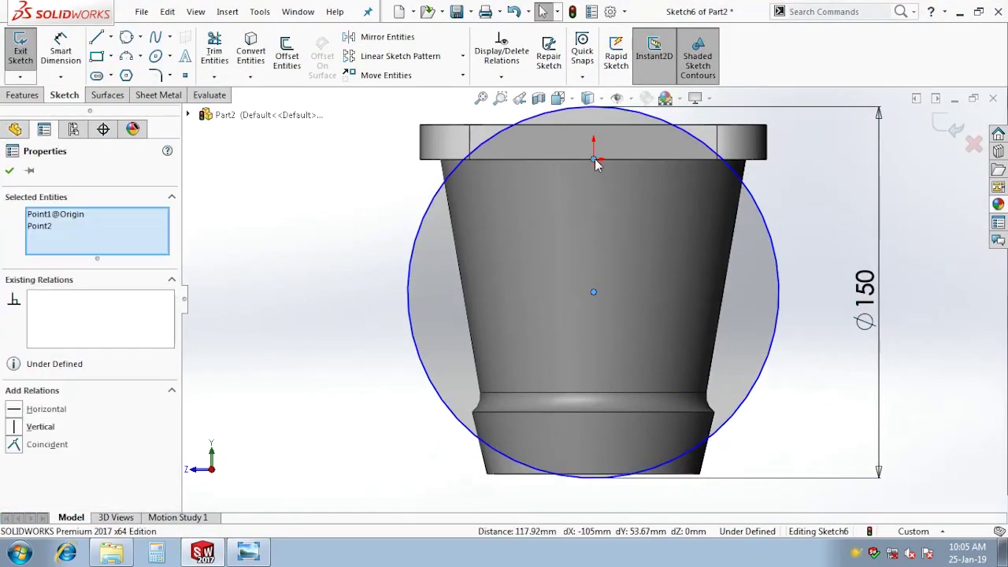
click(36, 423)
click(947, 372)
key(f)
Dimension the circle centre 140/2-4 (66 mm) below the top edge
right_drag(946, 372, 947, 343)
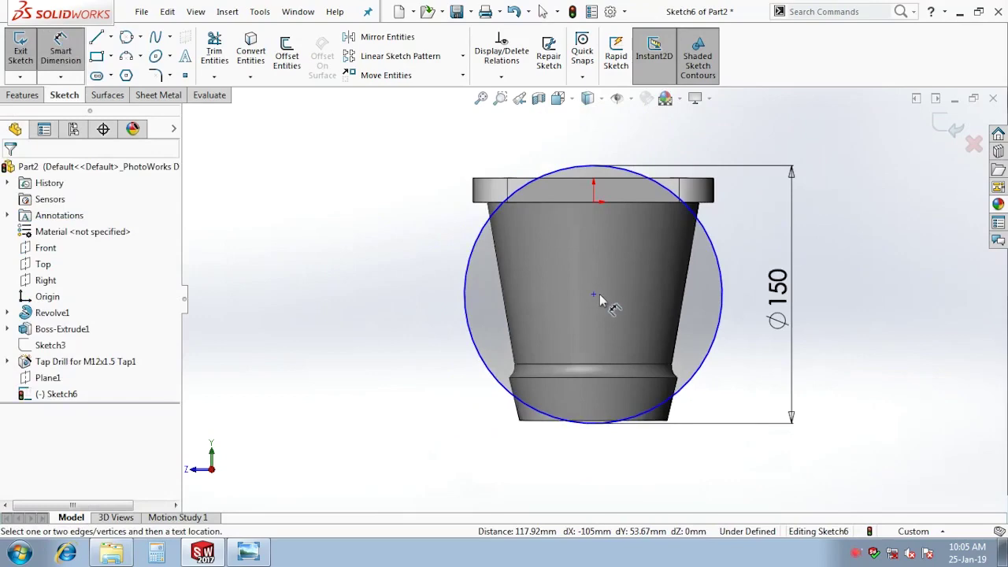
click(593, 294)
click(524, 180)
click(393, 244)
text(140/2-4)
key(Return)
key(Escape)
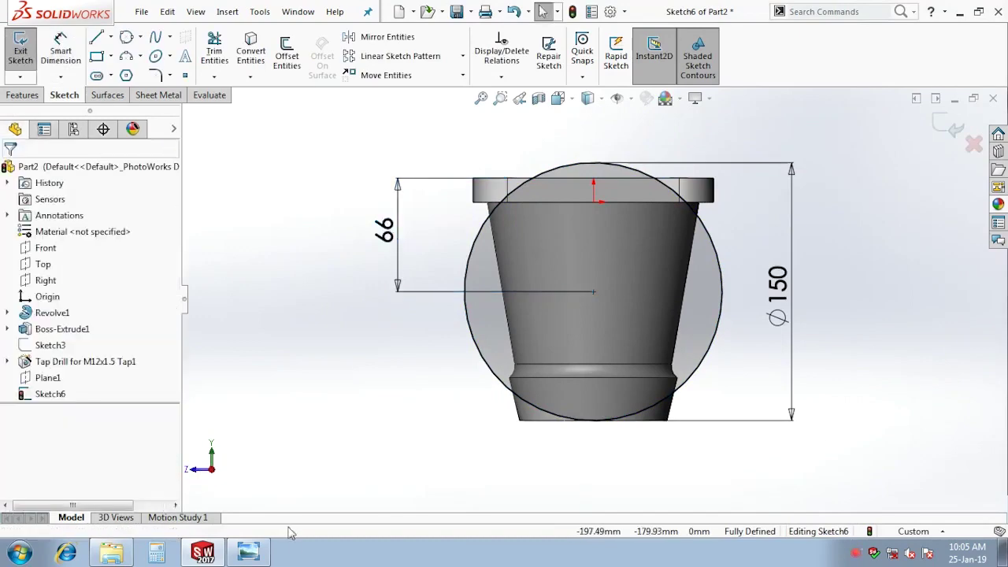
Compare with the reference drawing, then exit the fully defined sketch
click(251, 553)
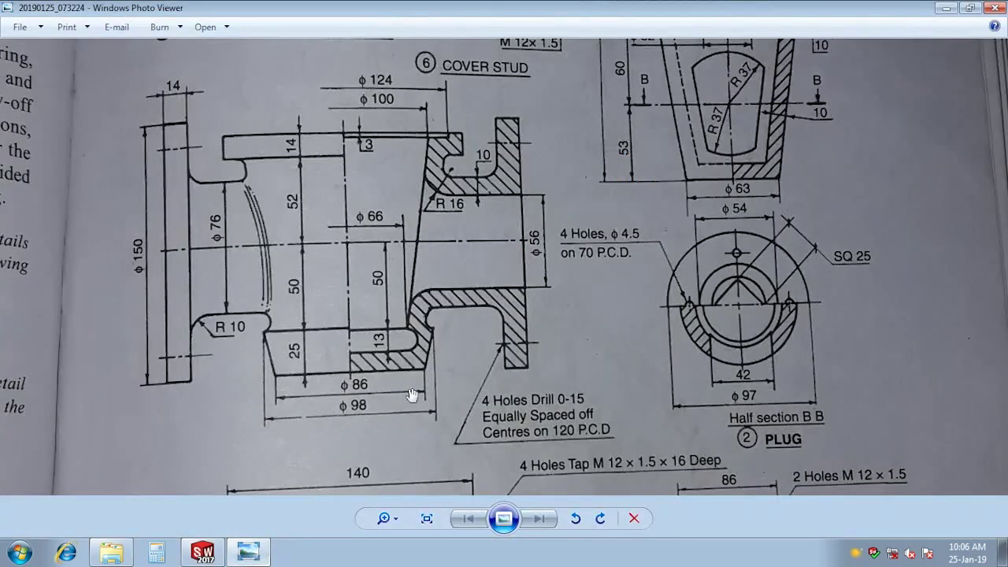
click(217, 551)
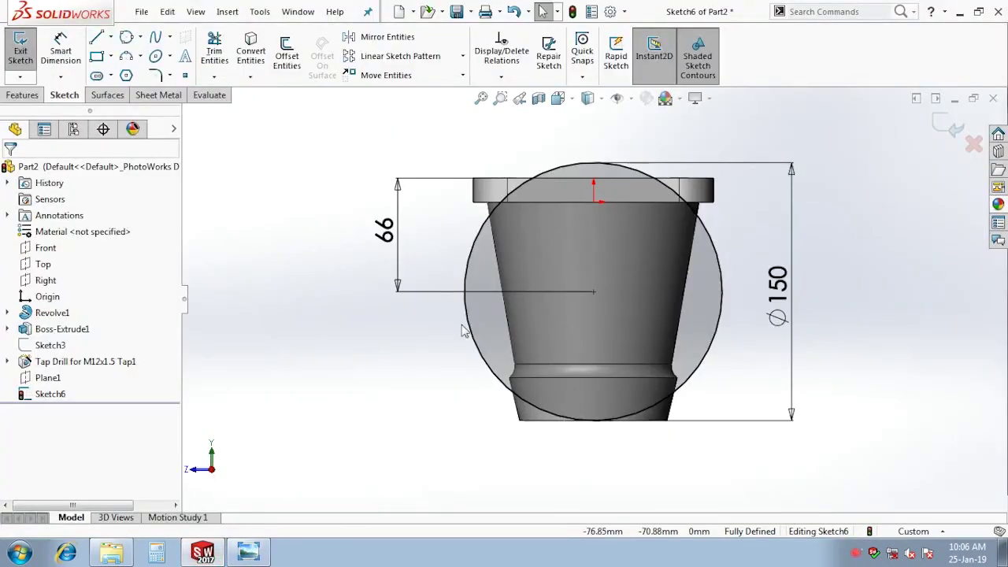
click(956, 128)
middle_drag(425, 229, 370, 283)
Extrude the Ø150 circle 14 mm, reversed toward the body, as a flange disc
click(26, 51)
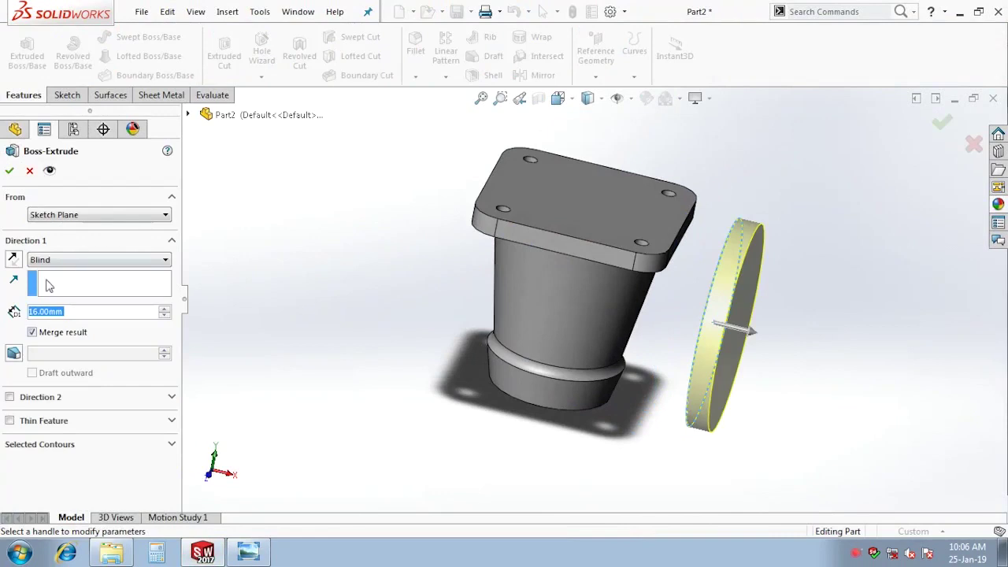
click(13, 262)
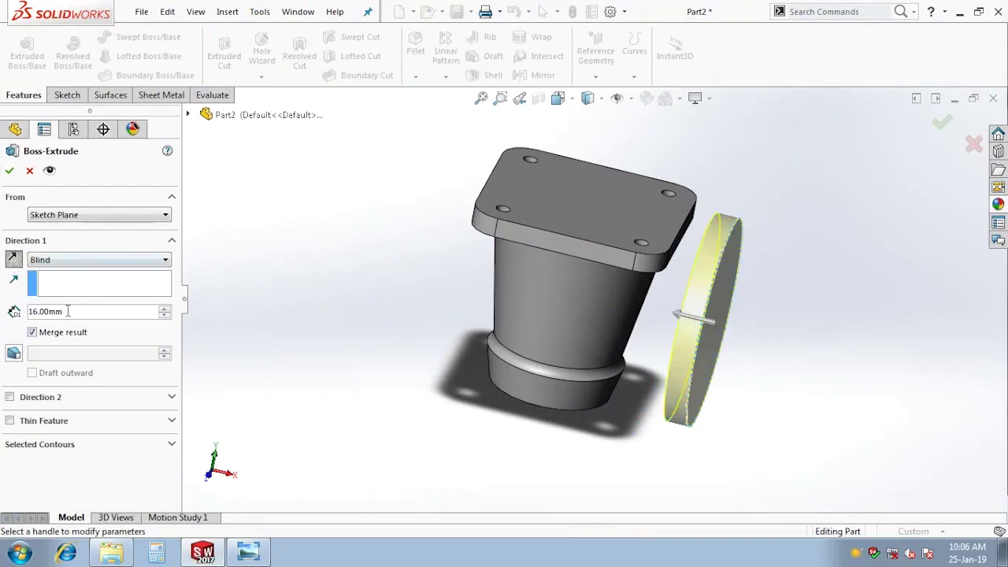
text(10)
key(Return)
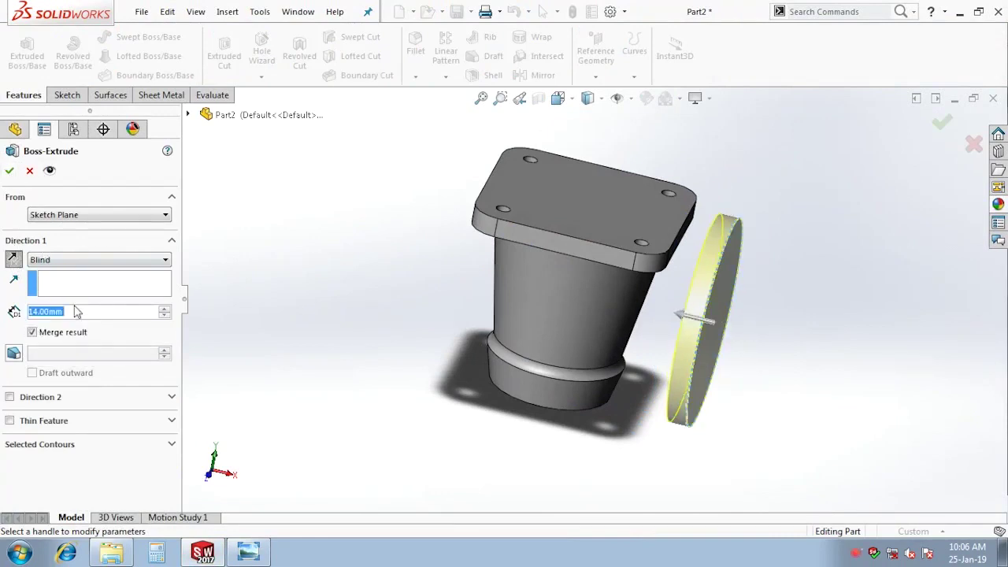
key(Return)
Measure an edge length on the model with the Measure tool
click(211, 95)
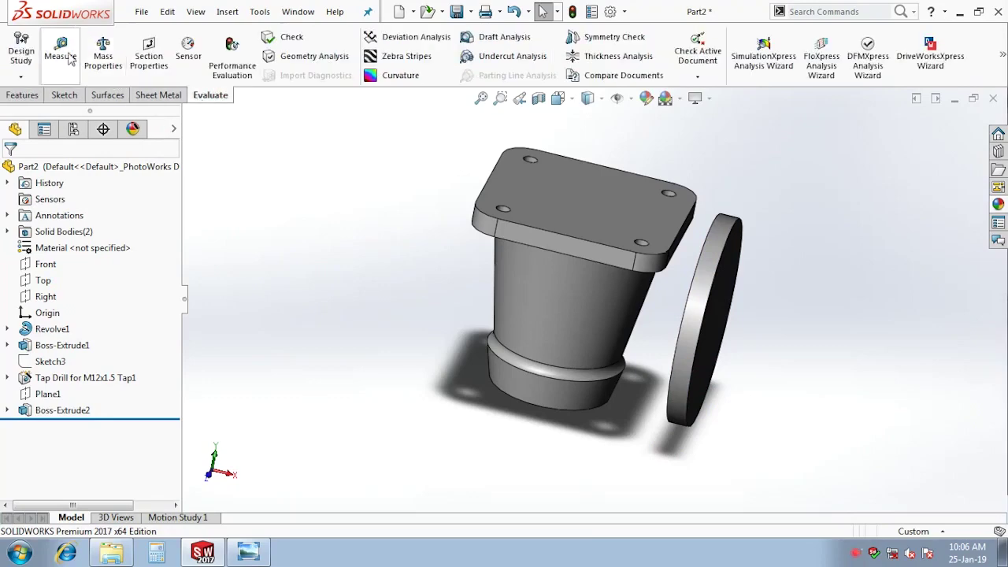
click(60, 51)
click(640, 264)
key(Escape)
Start a new sketch on the flange disc's outer face
middle_drag(640, 268, 497, 404)
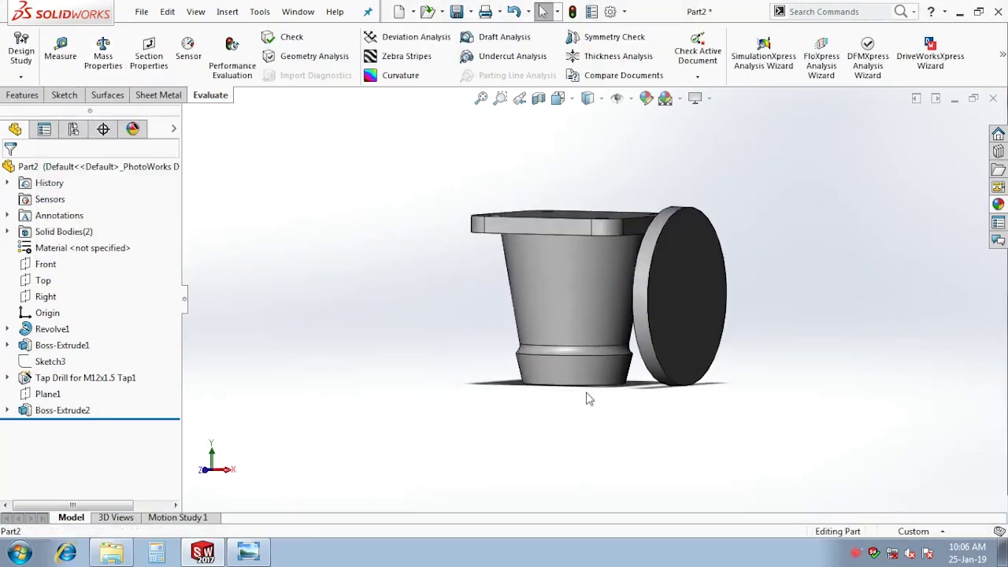
middle_drag(586, 398, 677, 307)
click(678, 307)
click(715, 276)
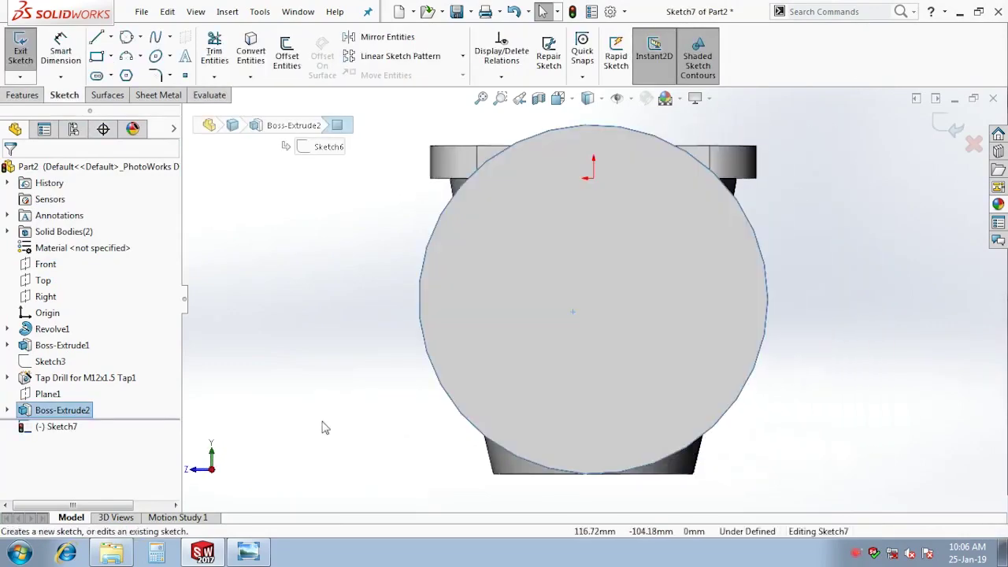
Check the reference drawing, then draw a circle centred on the disc face
click(252, 554)
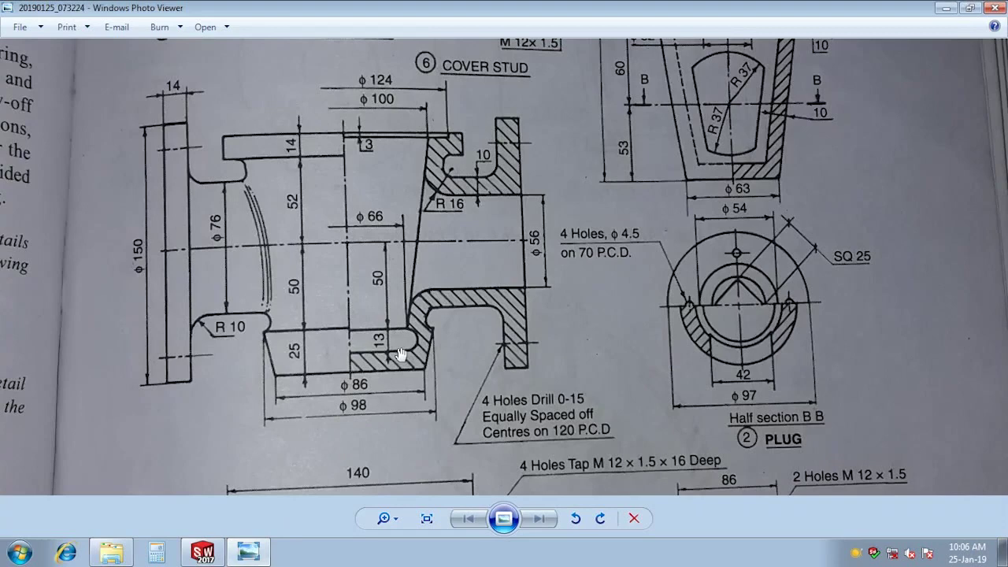
click(207, 551)
key(c)
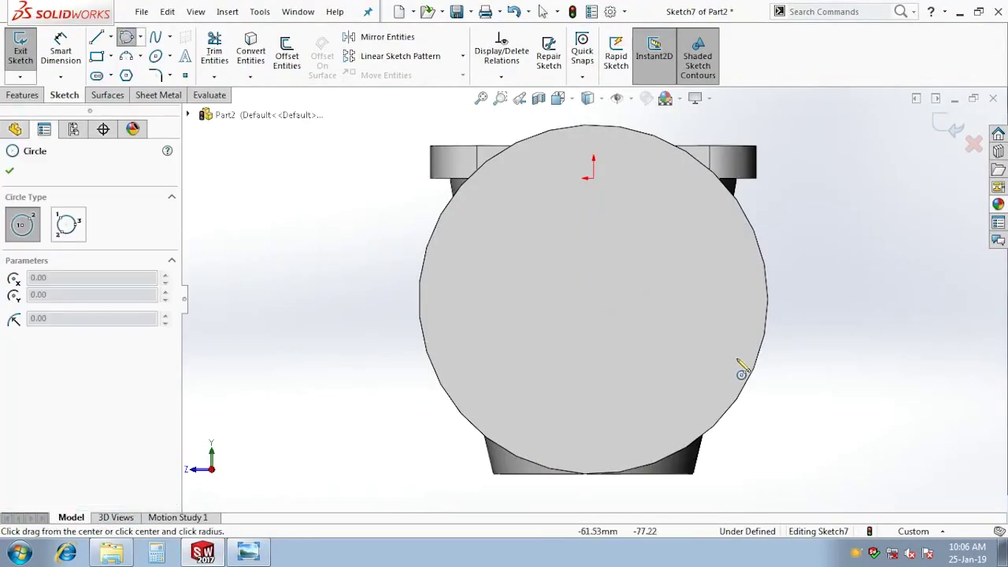
click(593, 299)
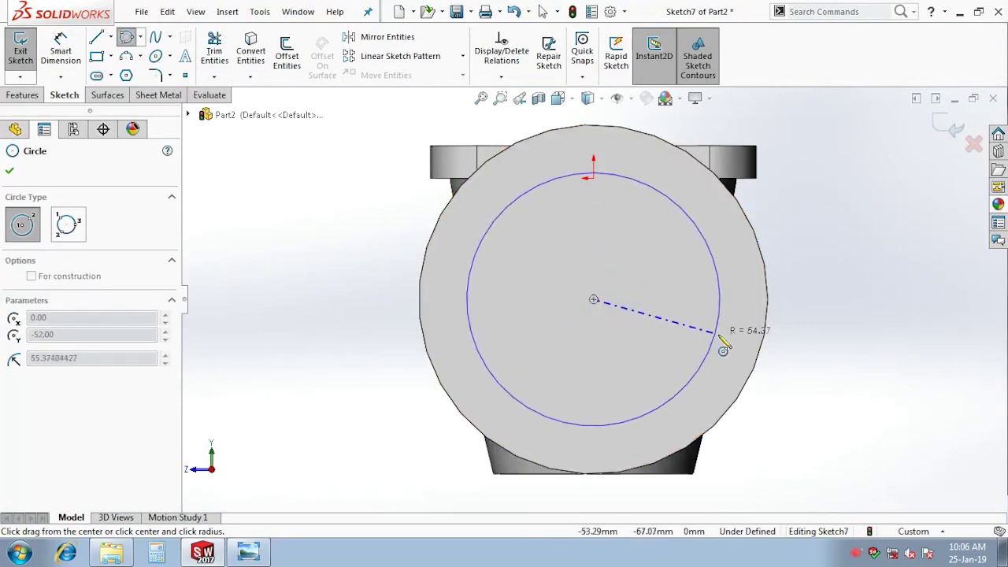
click(722, 340)
key(Escape)
Dimension the circle to Ø76 and exit the sketch
click(724, 315)
click(827, 315)
text(76)
key(Return)
key(Escape)
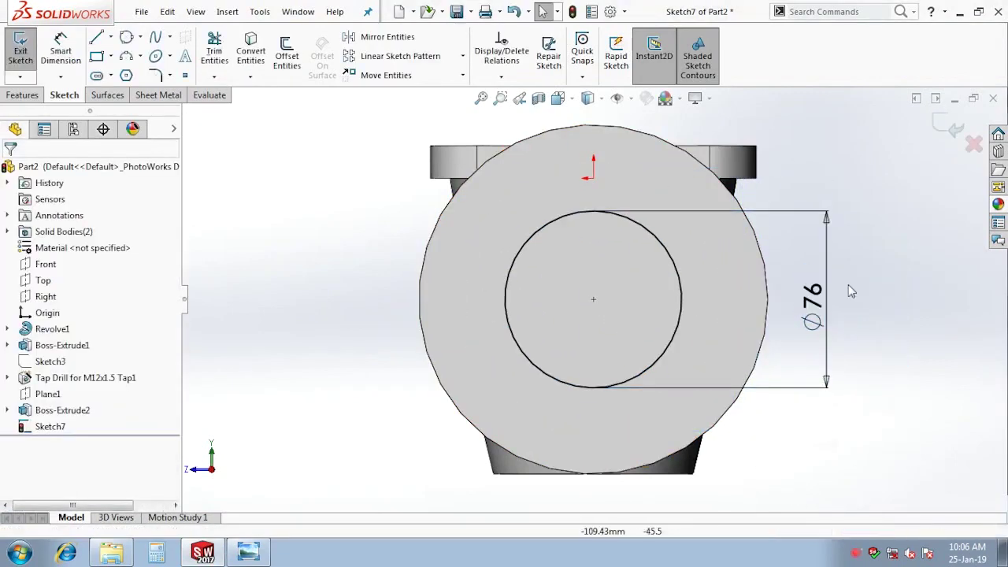
click(945, 125)
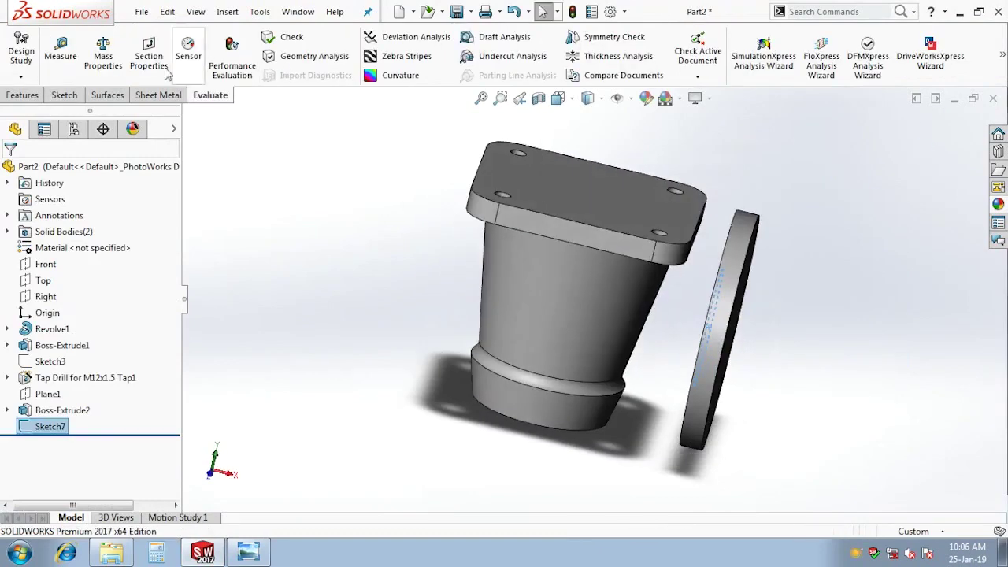
Extrude the Ø76 circle Up To Surface, ending on the tapered body's conical face
scroll(48, 59, up, 1)
scroll(27, 59, up, 3)
click(26, 49)
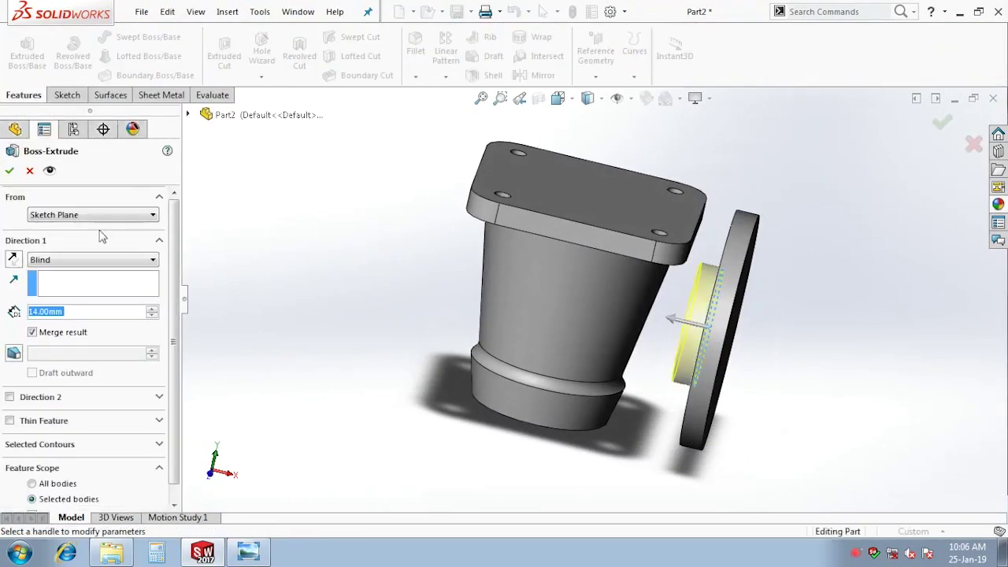
click(88, 266)
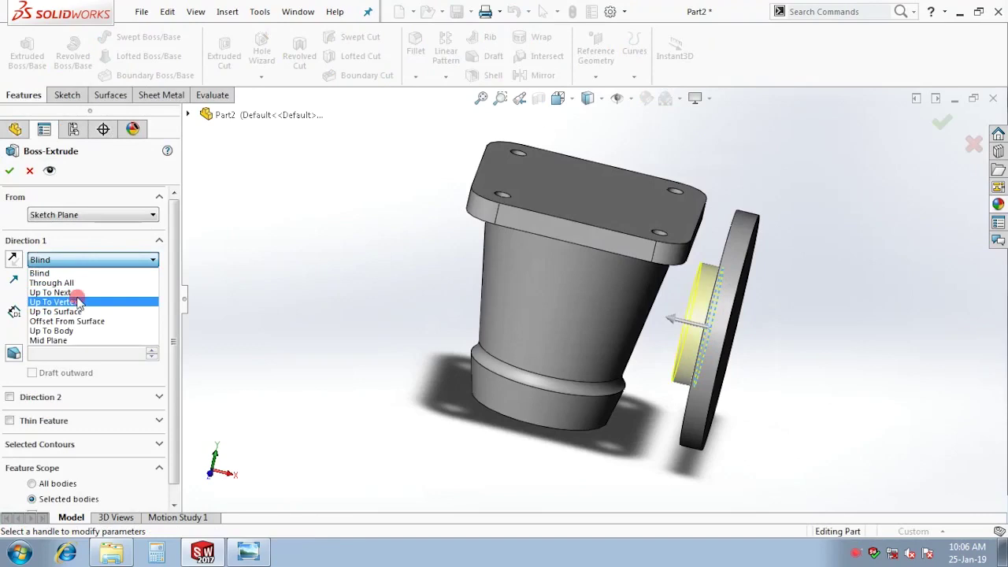
click(79, 301)
click(88, 258)
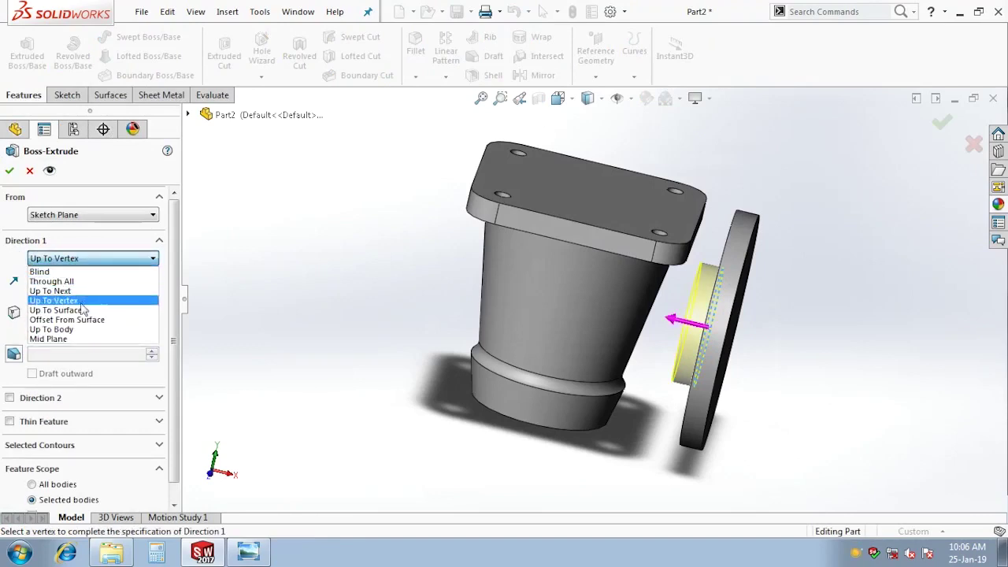
click(79, 308)
click(563, 284)
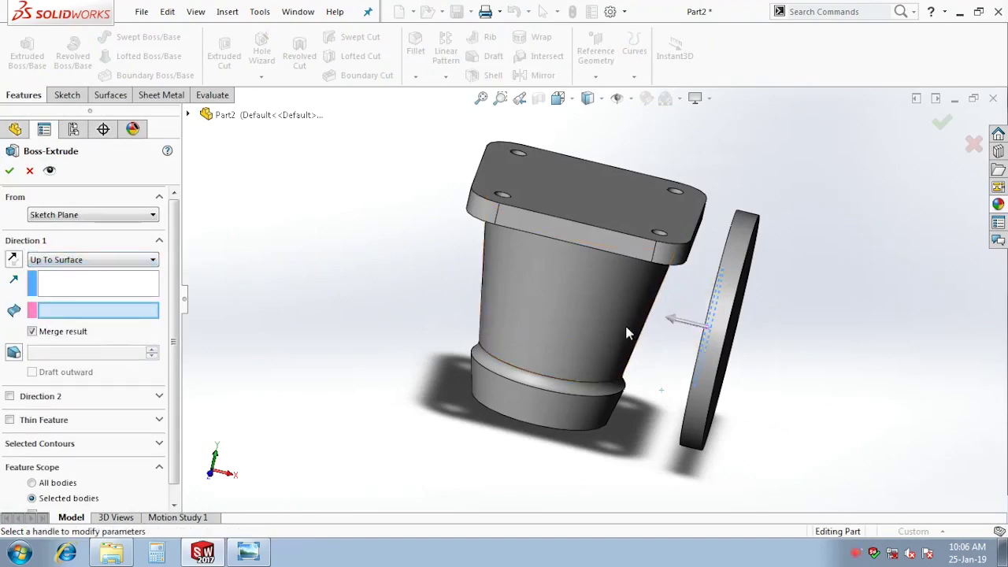
click(7, 173)
click(47, 280)
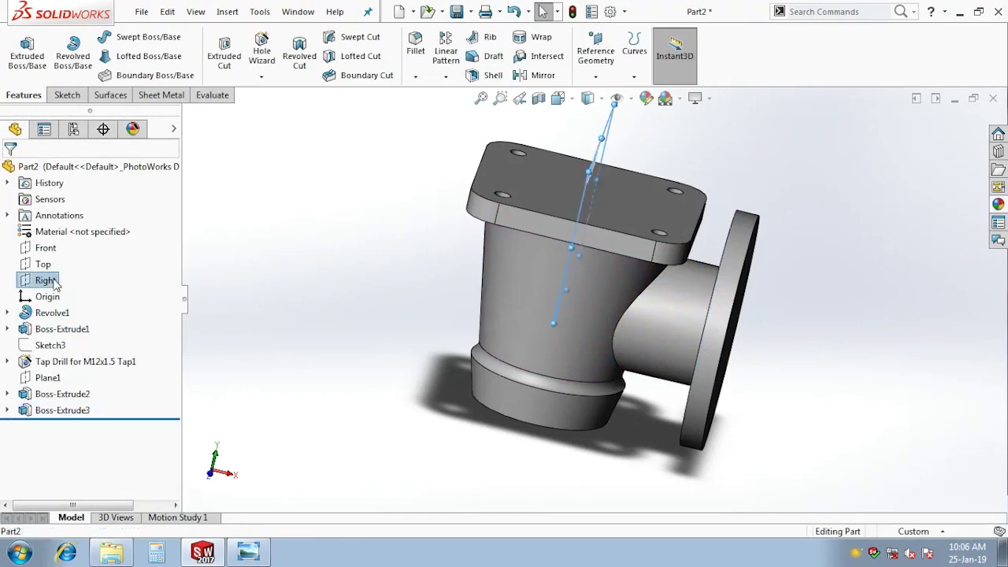
click(543, 75)
Attempt mirroring the branch pipe and flange disc together; the mirror fails and is cancelled
click(680, 303)
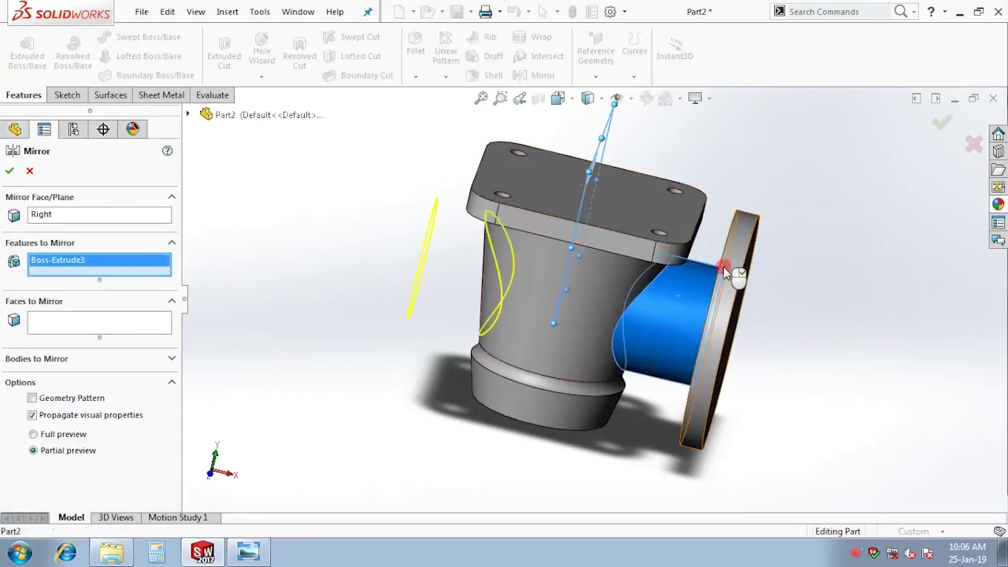
click(722, 266)
click(10, 172)
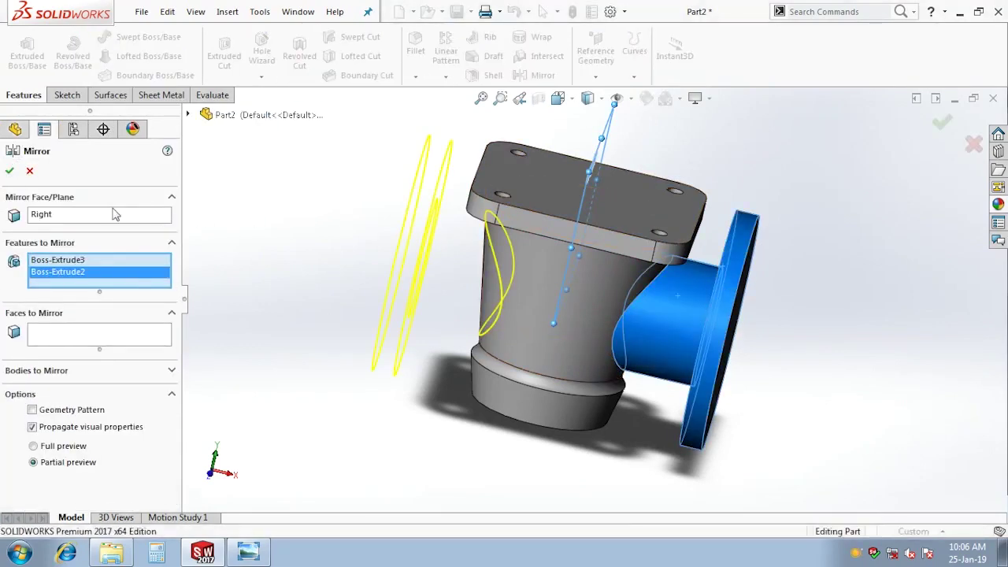
click(10, 171)
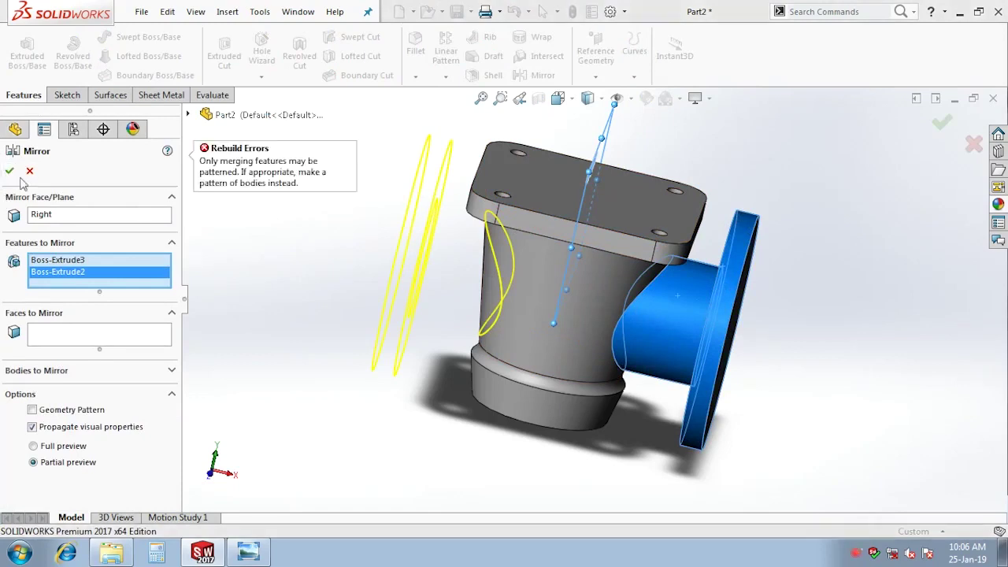
key(Escape)
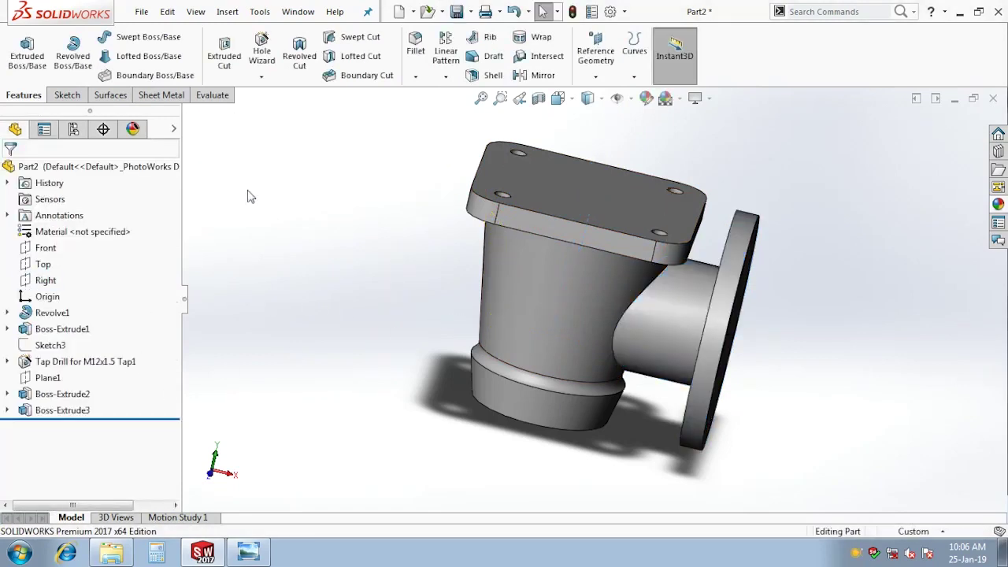
Retry mirroring only the flange disc across the Right plane; it fails and is cancelled
click(46, 281)
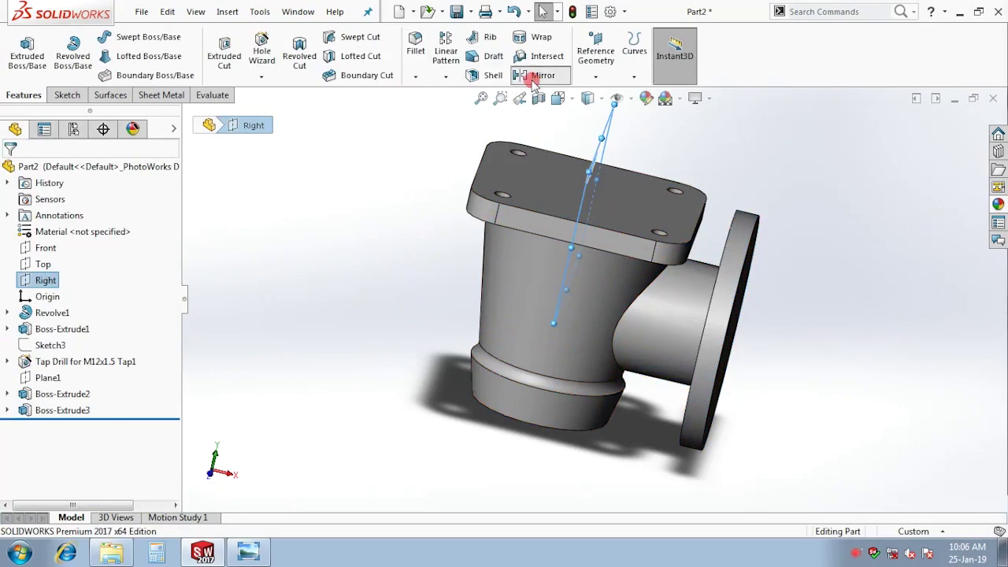
click(542, 74)
click(728, 331)
click(10, 172)
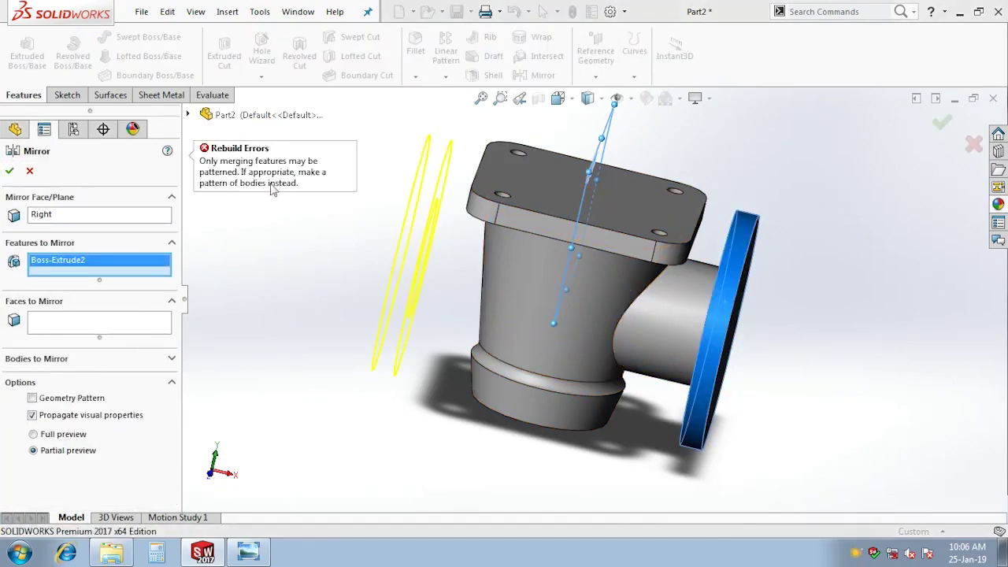
key(Escape)
click(683, 330)
Mirror the Boss-Extrude3 branch pipe across the Right plane to the opposite side
click(105, 381)
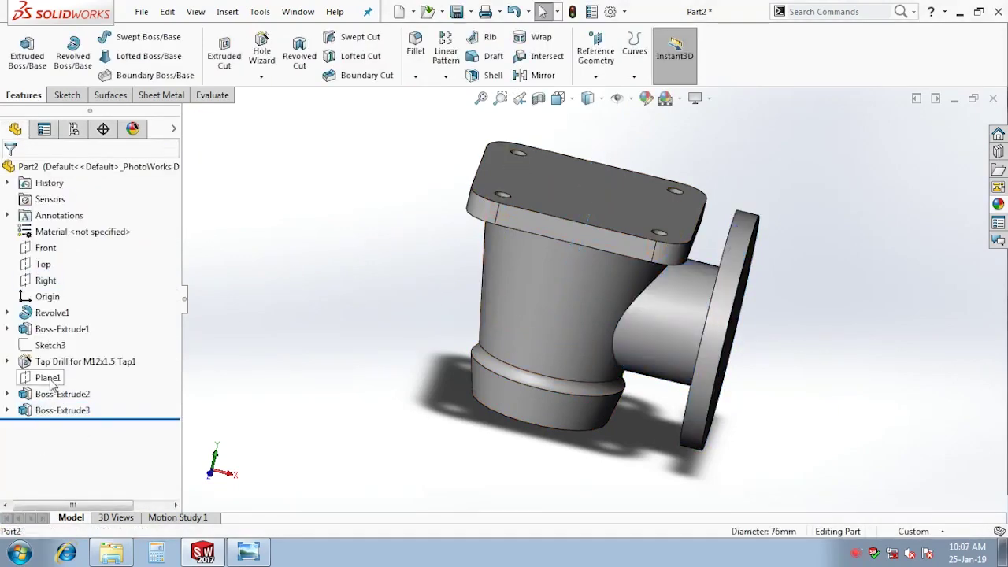
click(47, 281)
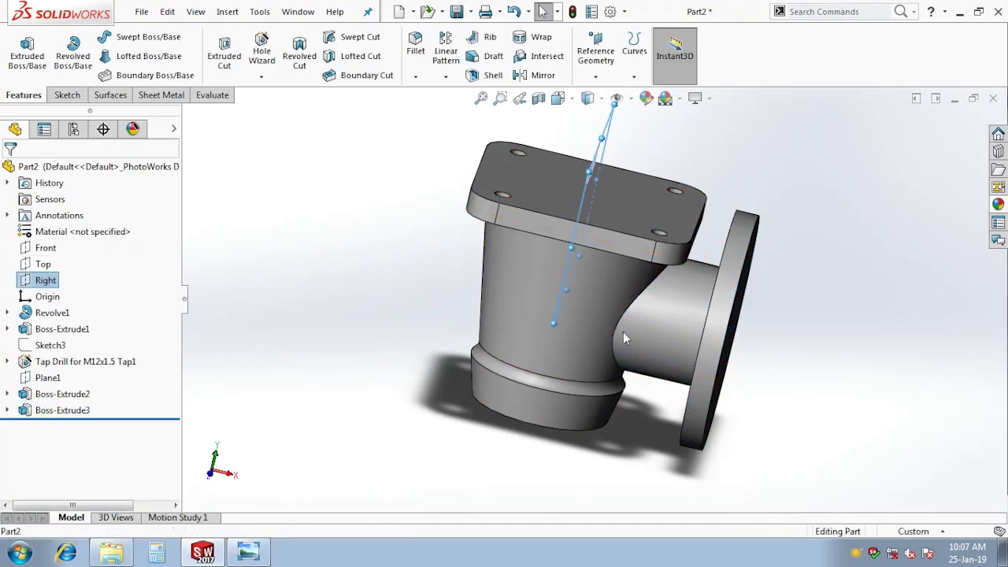
click(535, 74)
click(685, 309)
click(10, 170)
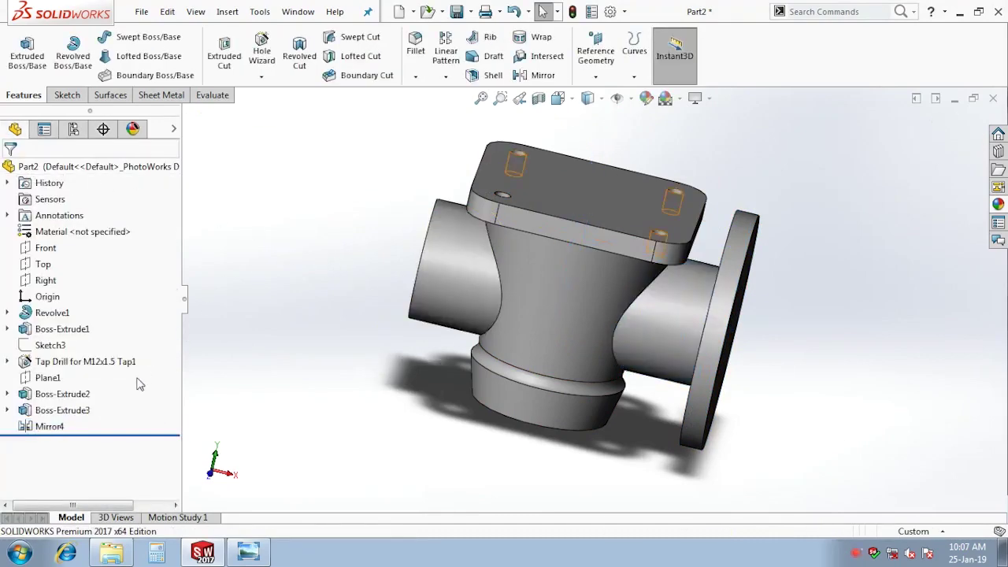
click(46, 281)
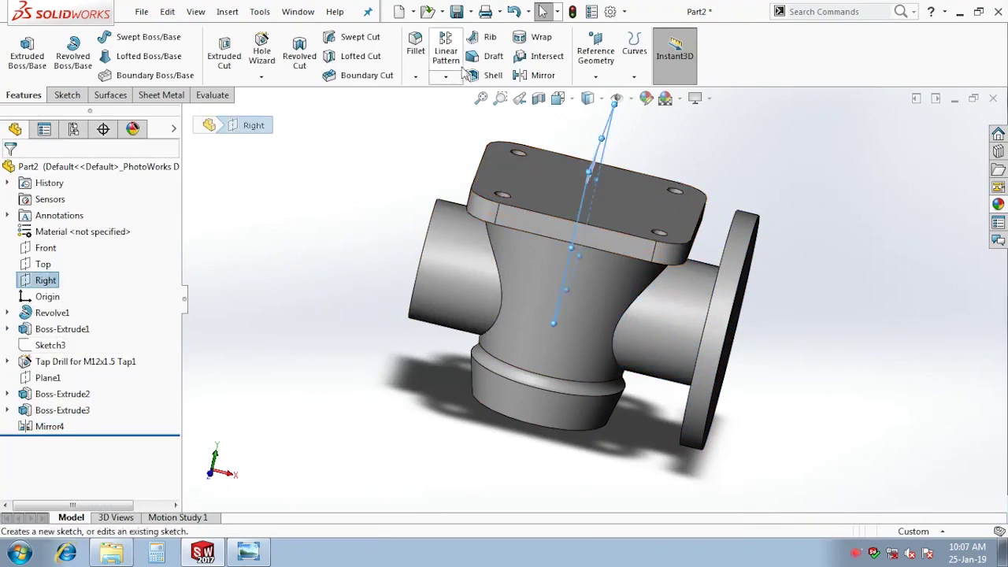
Try mirroring the right-hand flange across the Right plane; the rebuild fails
click(556, 76)
click(736, 284)
click(10, 172)
Sketch a circle on the left pipe's end face, coradial with the right flange's edge
middle_drag(434, 272, 461, 275)
click(460, 275)
click(529, 231)
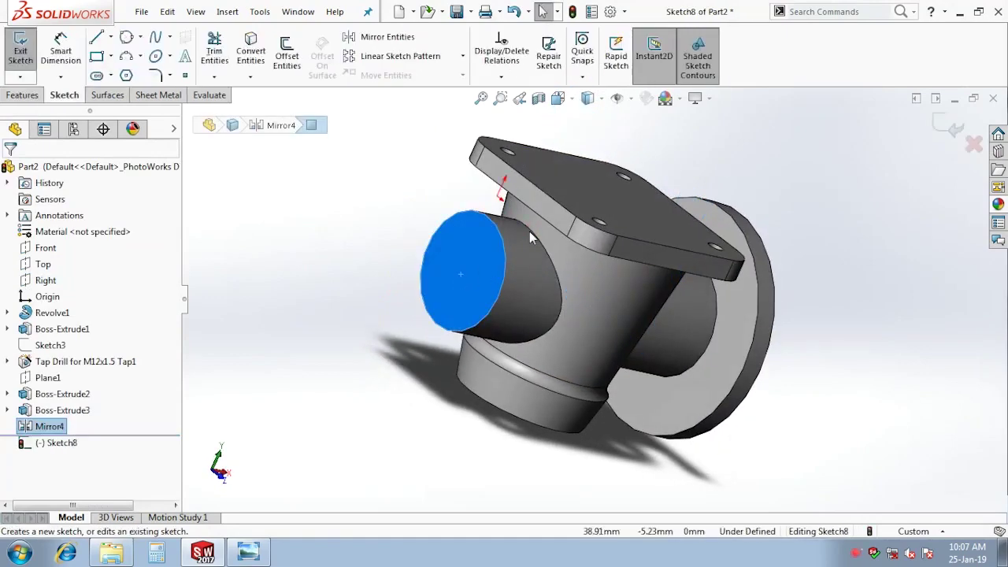
click(126, 37)
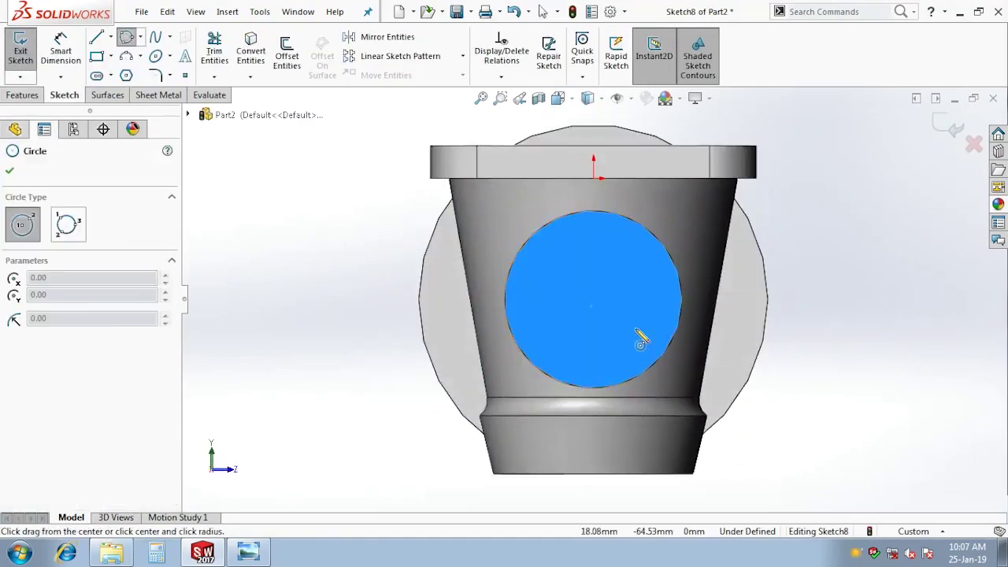
click(593, 300)
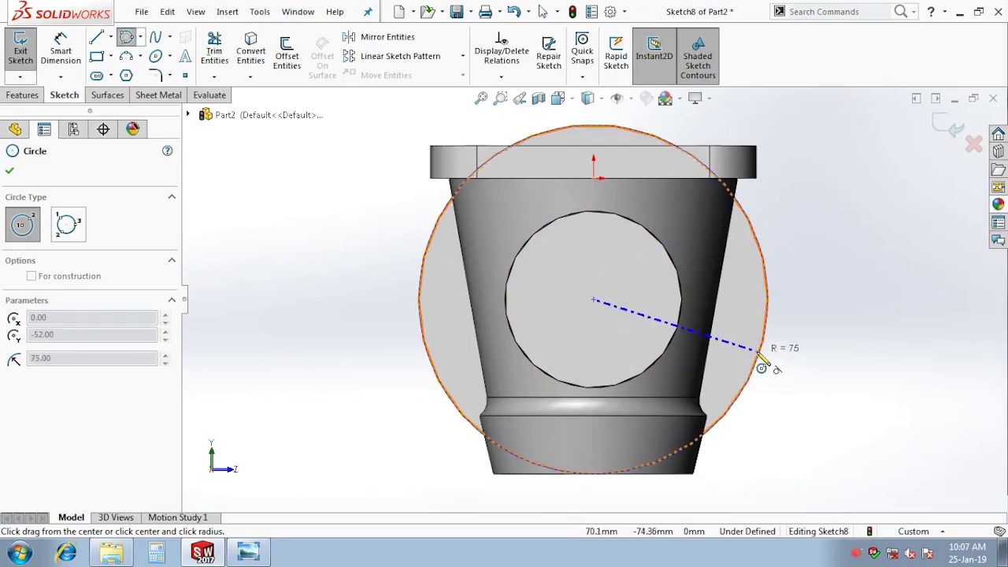
click(759, 353)
key(Escape)
click(766, 278)
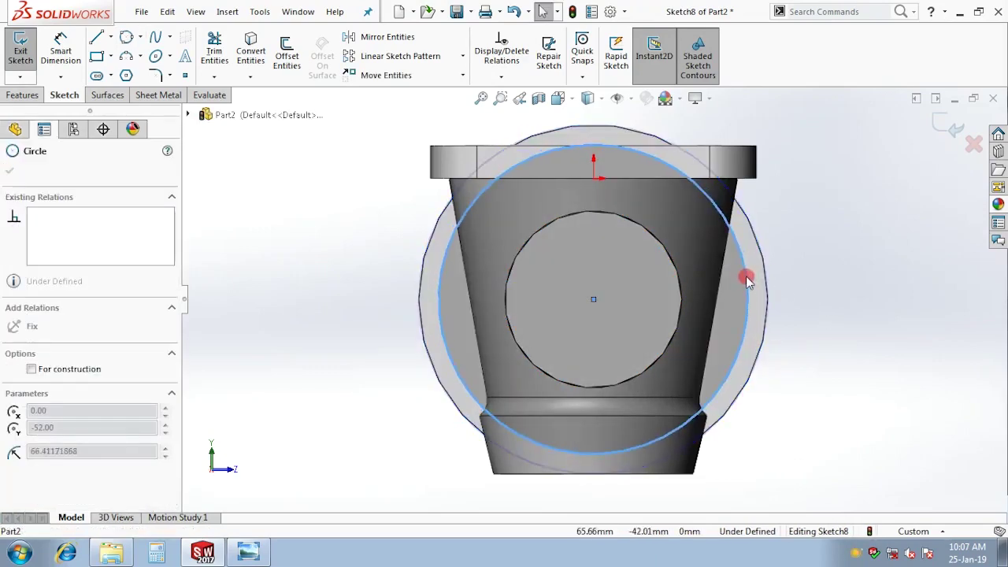
ctrl+click(767, 292)
click(41, 409)
Extrude the circle 14 mm into the left flange disc, then view the reference drawing
click(945, 123)
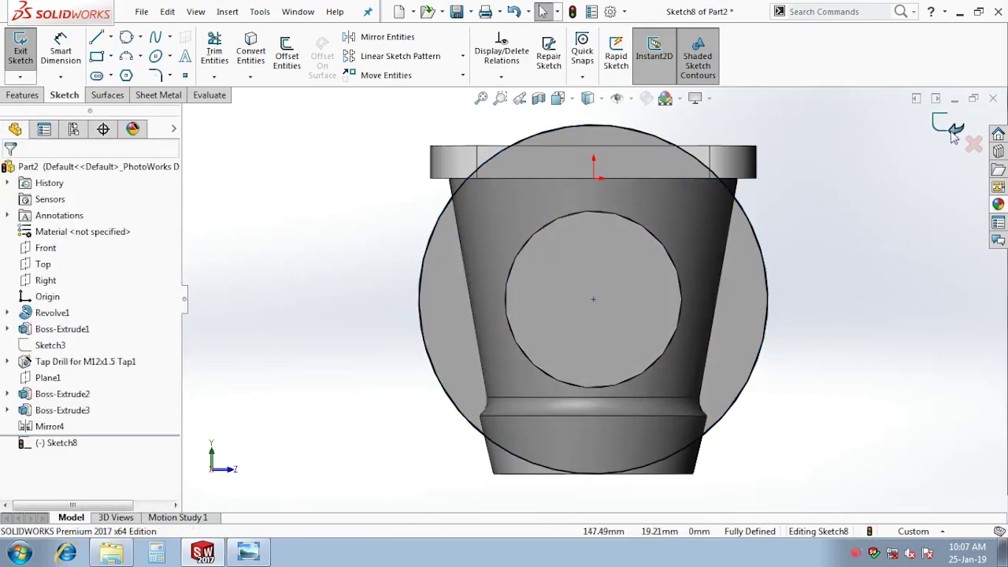
click(28, 59)
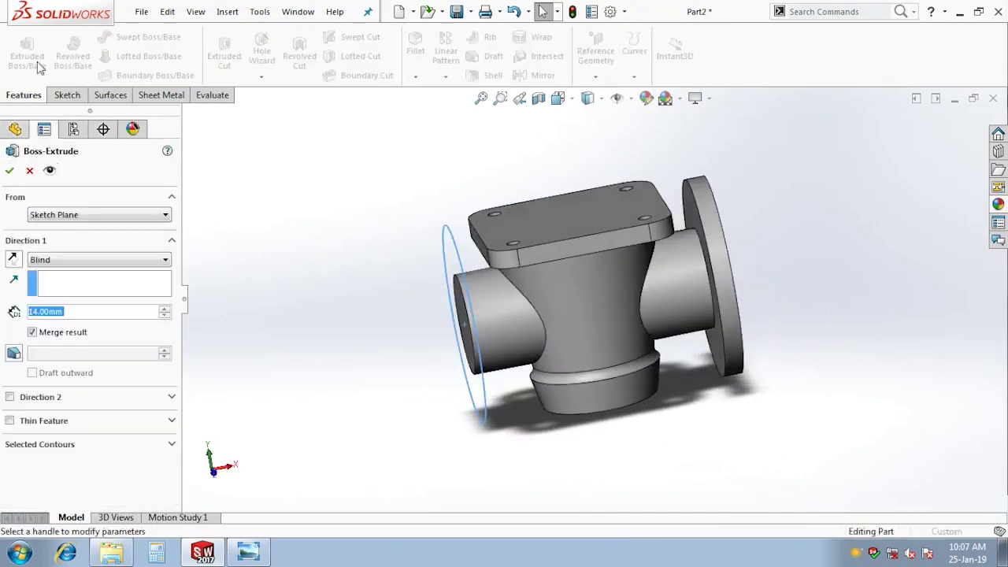
click(10, 170)
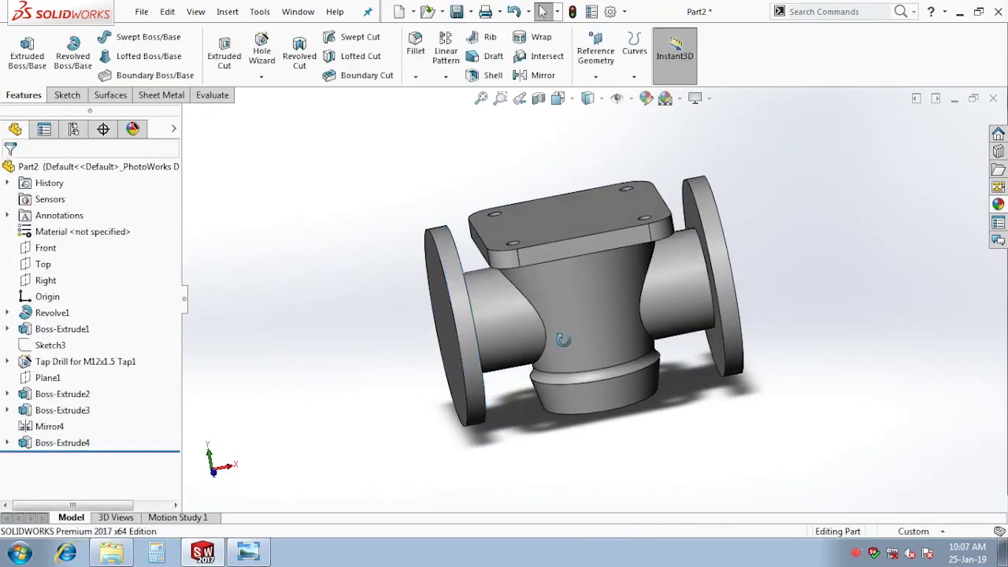
mouse_move(551, 315)
middle_down()
mouse_move(631, 314)
mouse_move(663, 345)
middle_up()
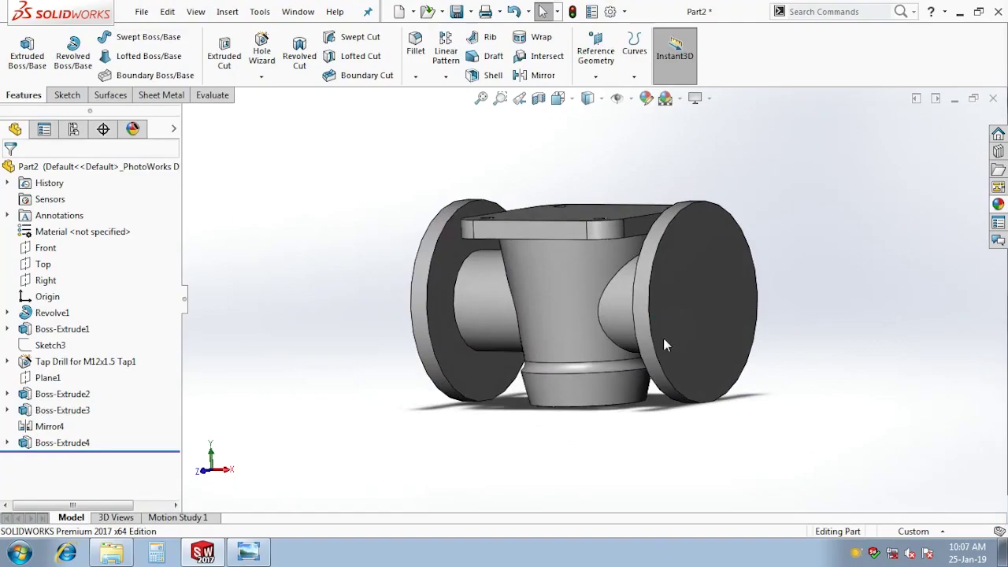
click(250, 552)
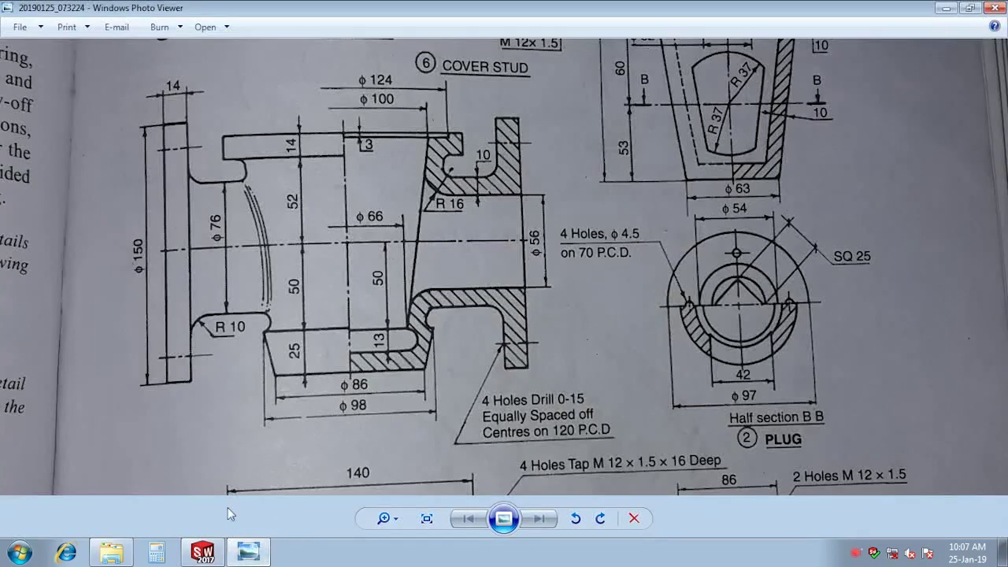
Start a new sketch on the Front plane, checking the reference drawing
click(203, 551)
click(47, 250)
click(108, 224)
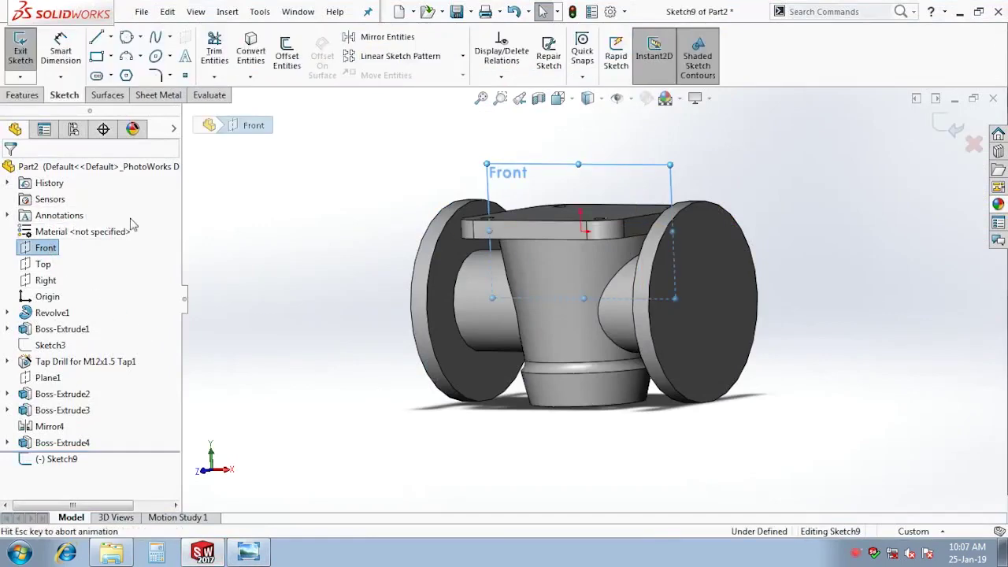
click(250, 551)
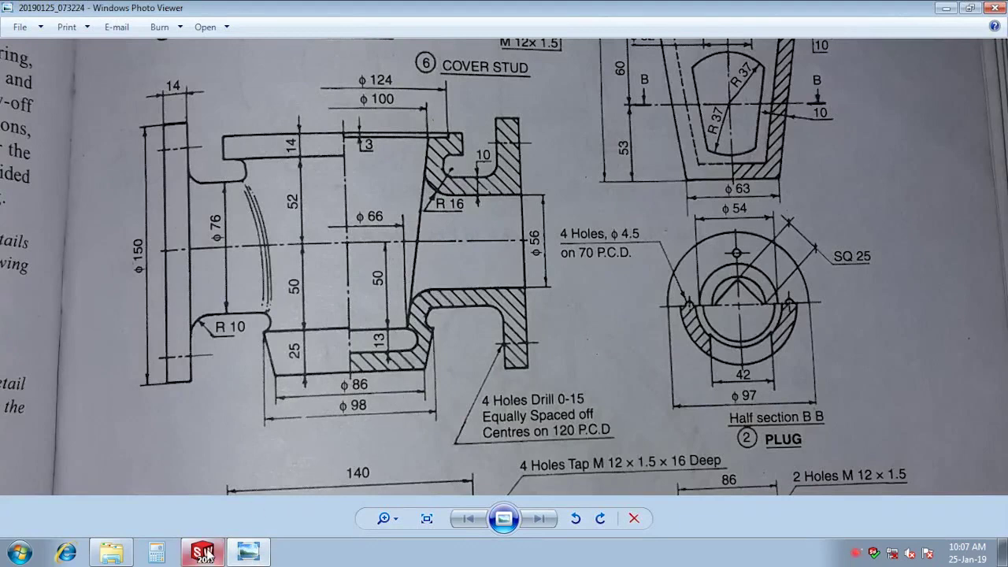
click(203, 552)
Draw a vertical centerline from top to bottom through the part
right_click(629, 216)
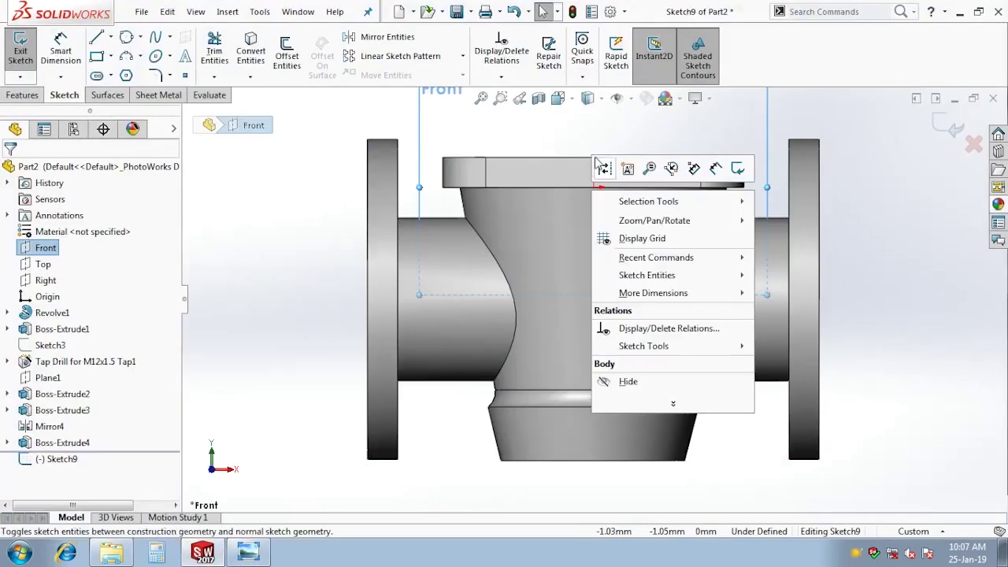
click(713, 167)
click(594, 160)
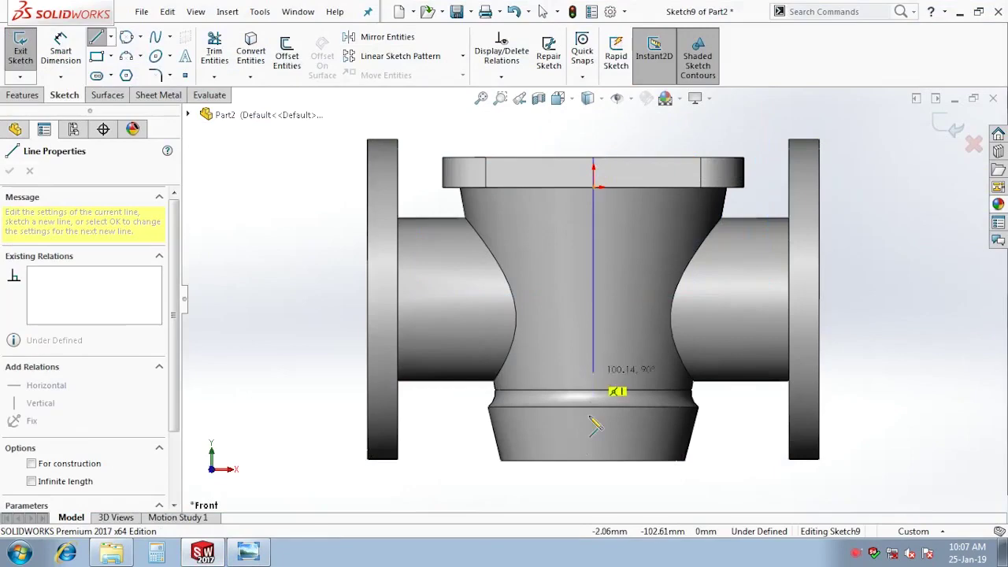
click(594, 460)
key(Escape)
click(594, 437)
key(Escape)
key(f)
Draw the flange's top horizontal line from the top midpoint to the right edge
key(l)
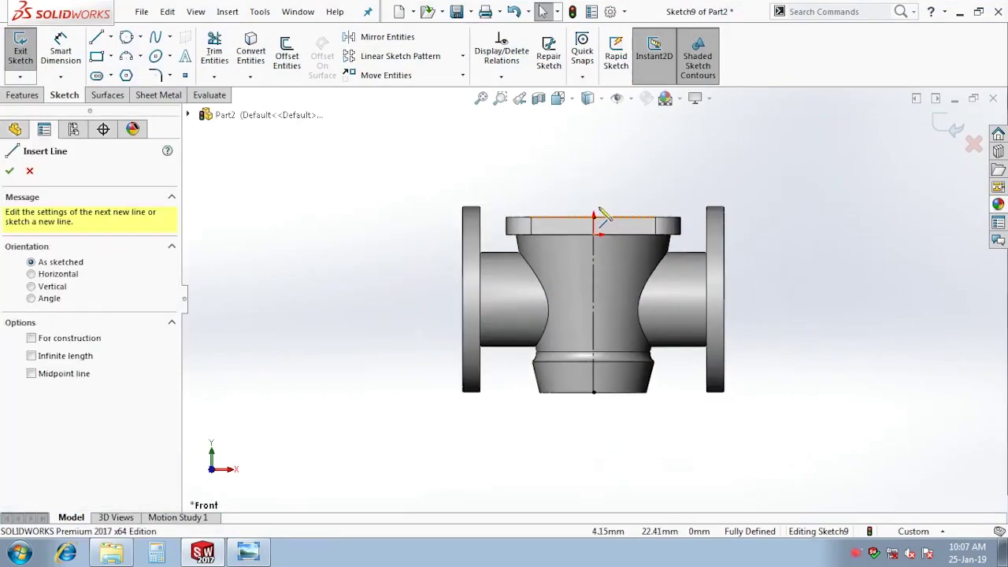
scroll(598, 250, up, 3)
click(597, 257)
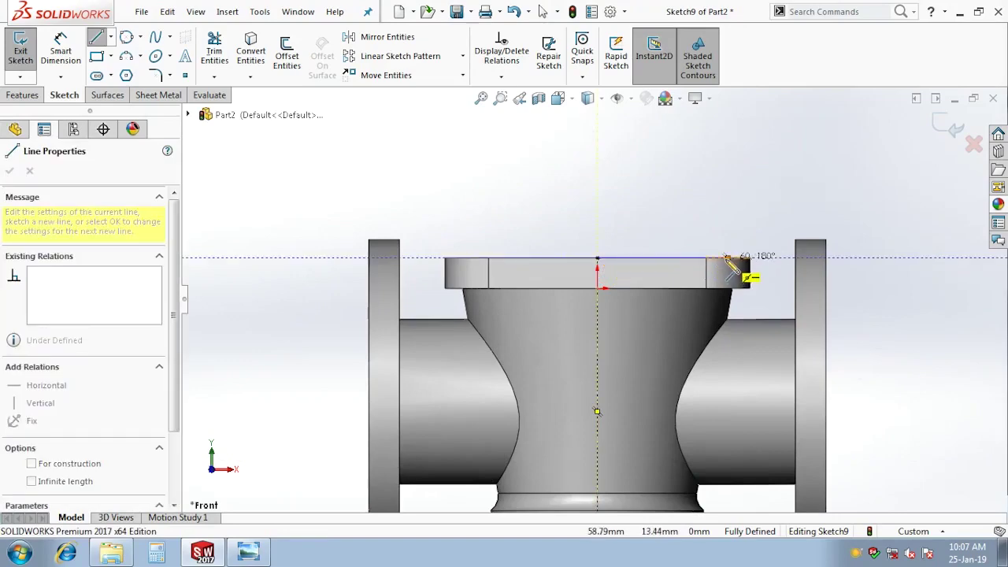
key(Escape)
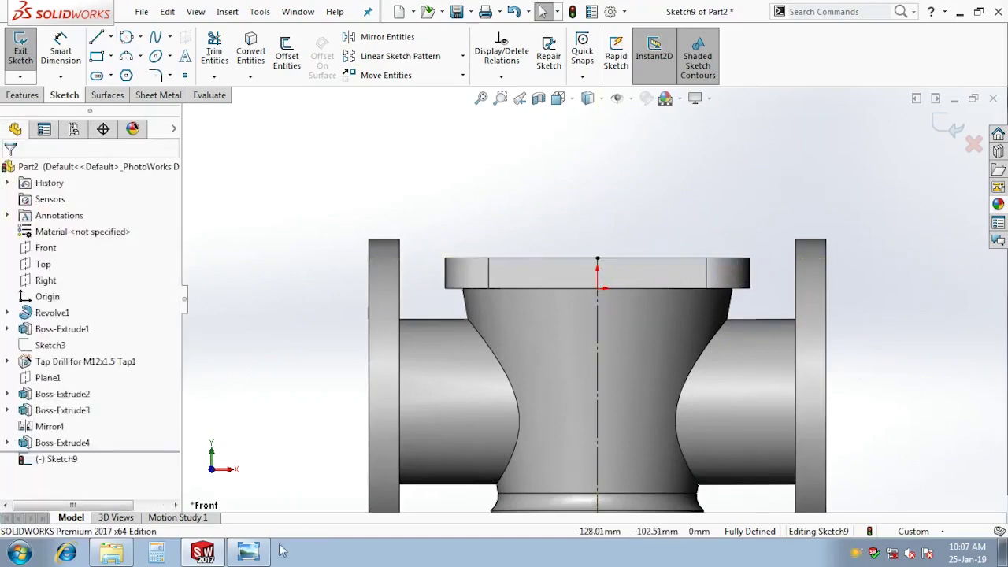
click(262, 554)
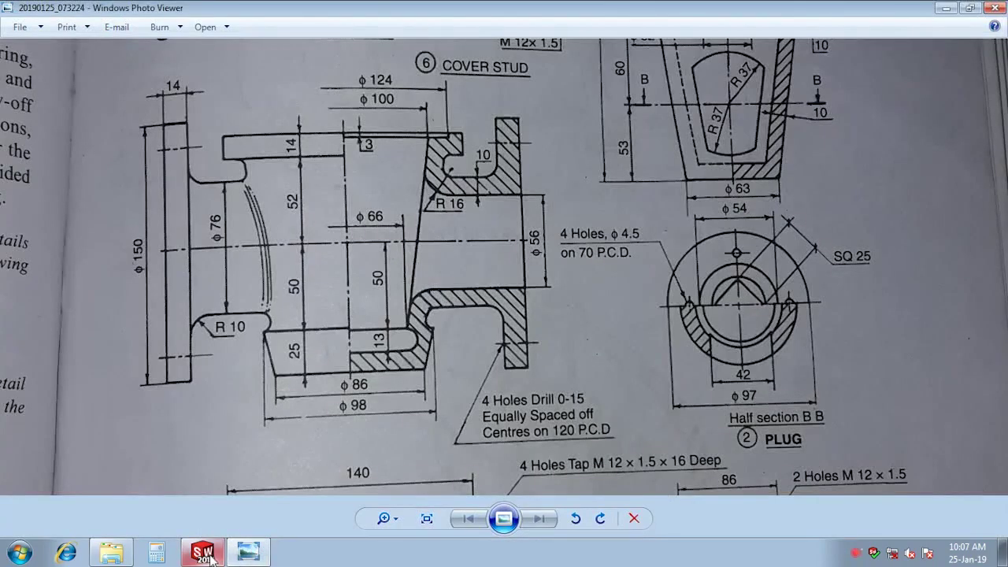
click(209, 556)
key(d)
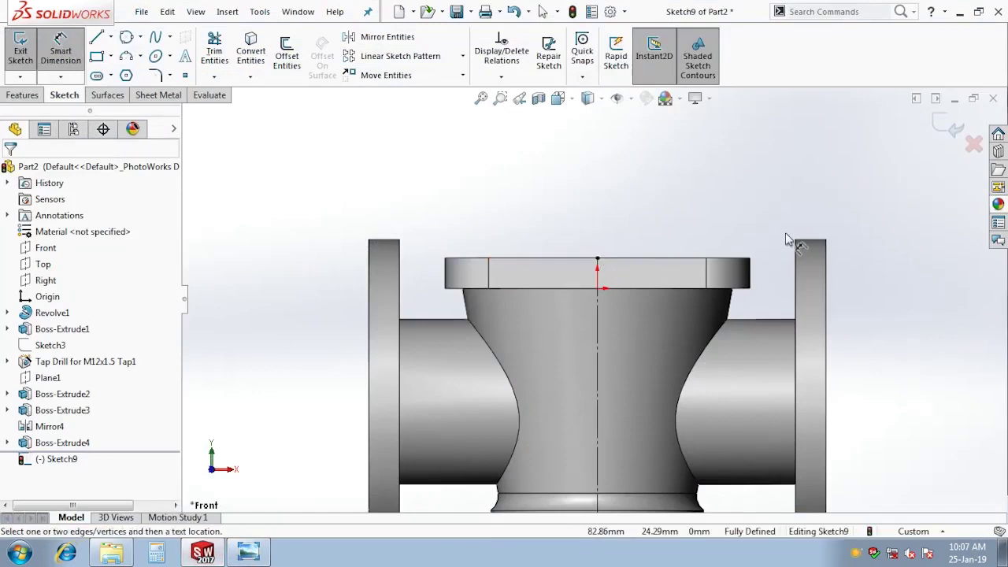
key(l)
click(596, 258)
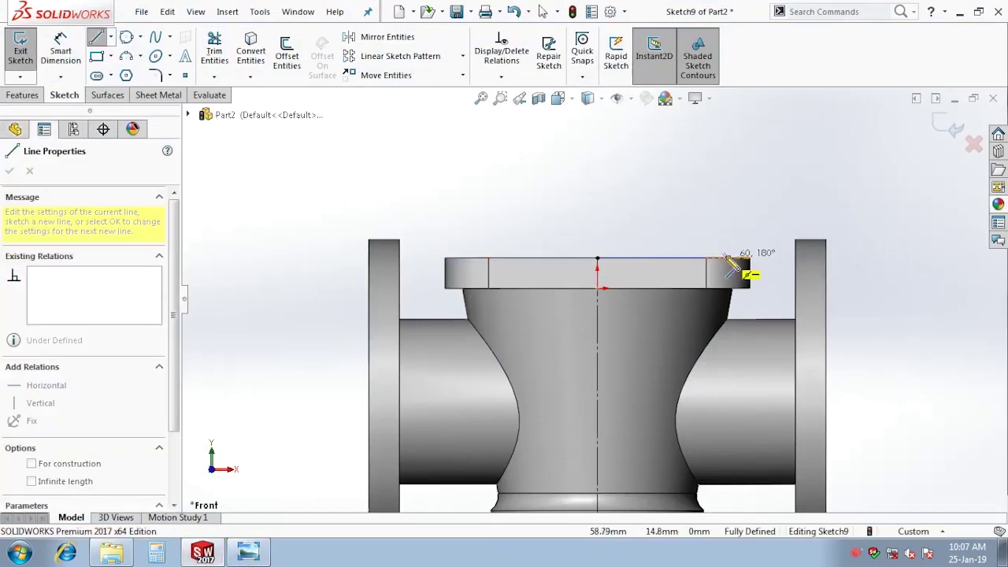
scroll(718, 259, down, 3)
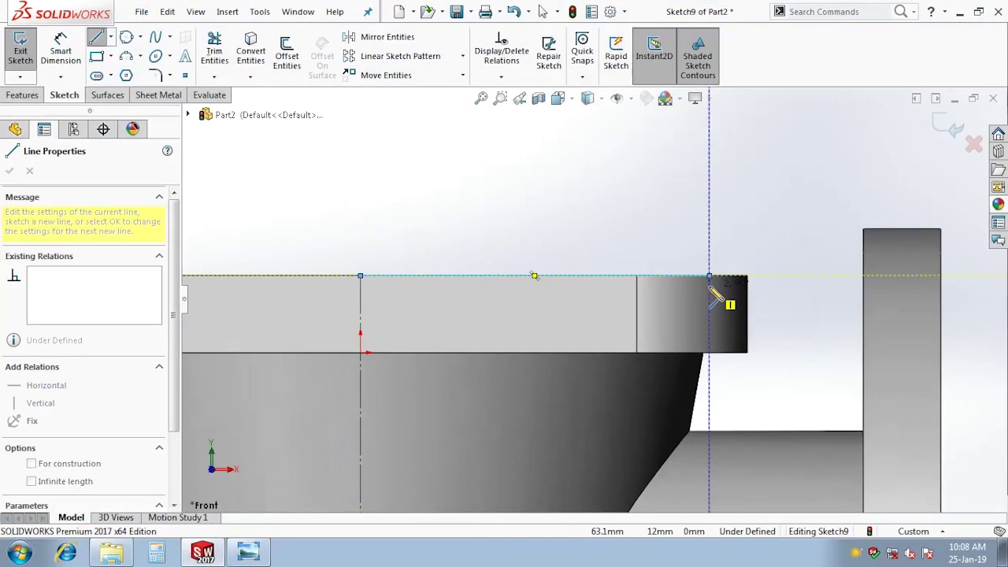
click(707, 276)
Dimension the flange diameters to Ø124 and Ø100 about the centerline
scroll(599, 300, up, 3)
right_drag(832, 382, 830, 338)
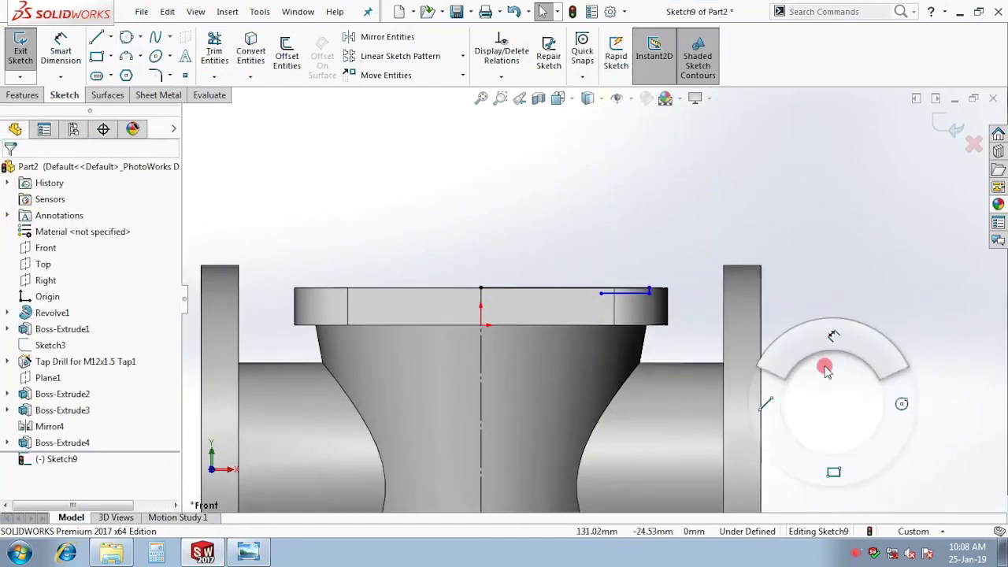
click(649, 293)
click(481, 309)
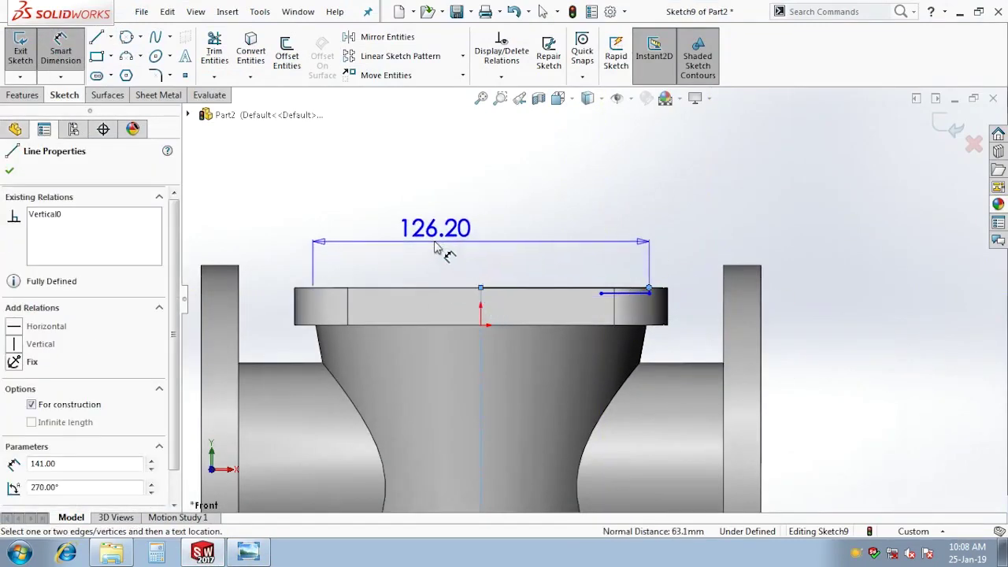
click(438, 240)
text(24)
key(Return)
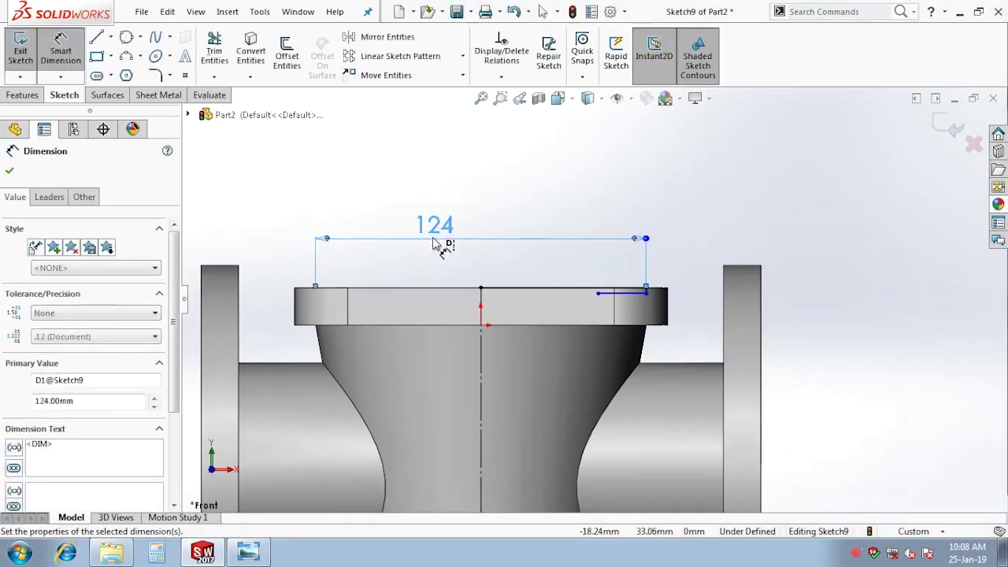
click(598, 294)
click(481, 309)
click(472, 264)
text(100)
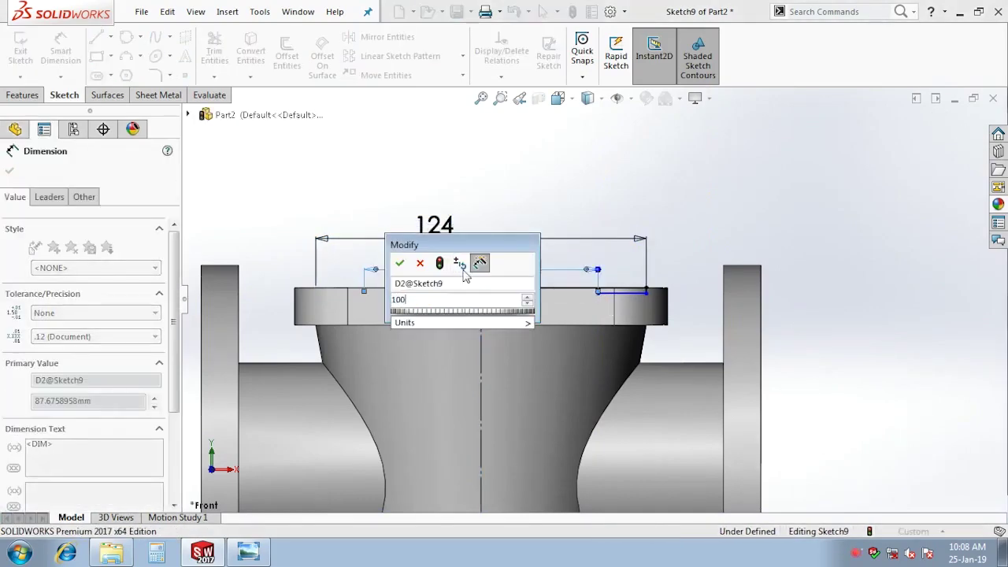
key(Return)
Dimension the short vertical step to 3 mm, fully defining the sketch
scroll(641, 287, up, 3)
scroll(641, 288, up, 3)
click(639, 322)
click(637, 321)
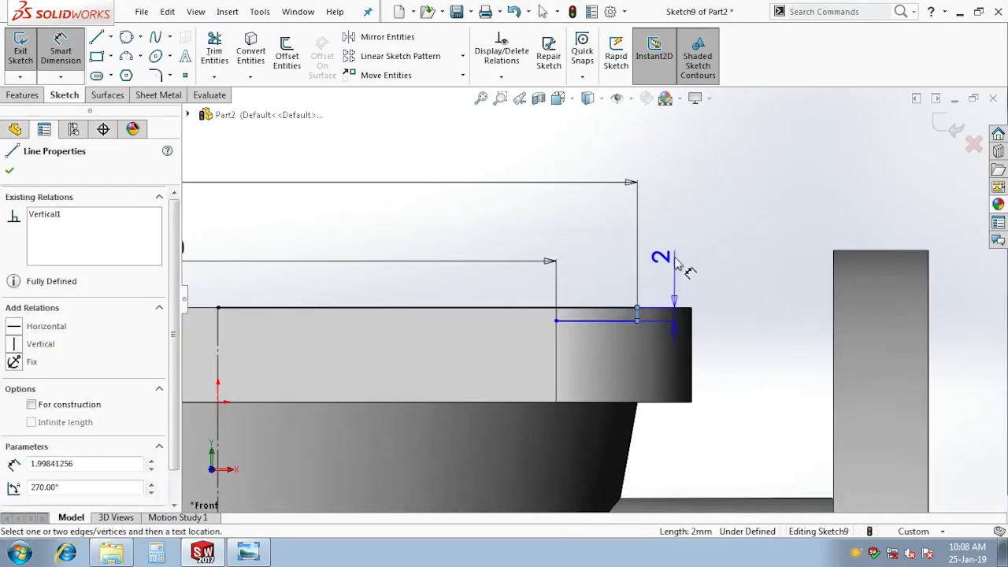
click(667, 250)
text(3)
key(Return)
Bring up the reference drawing and pan it to the section view
scroll(667, 237, down, 1)
scroll(668, 244, down, 3)
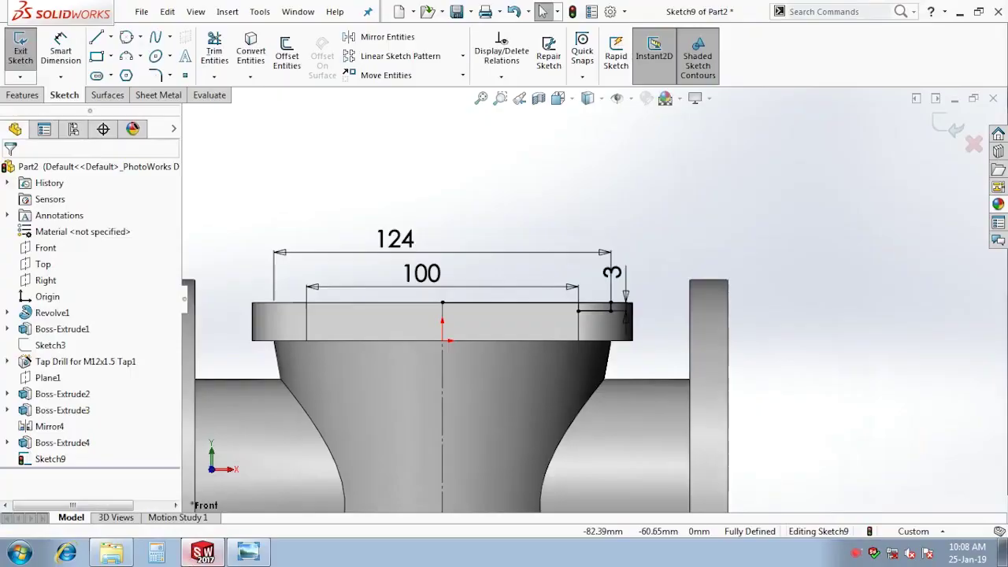
click(248, 551)
drag(370, 295, 378, 244)
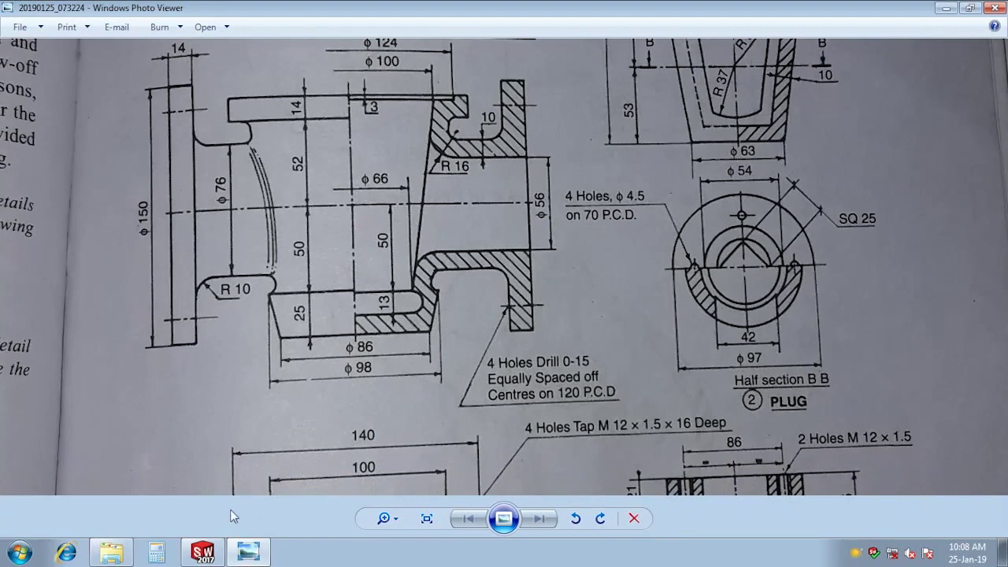
Draw the tapered line from the flange's right corner down the lower body
click(203, 551)
scroll(559, 403, down, 2)
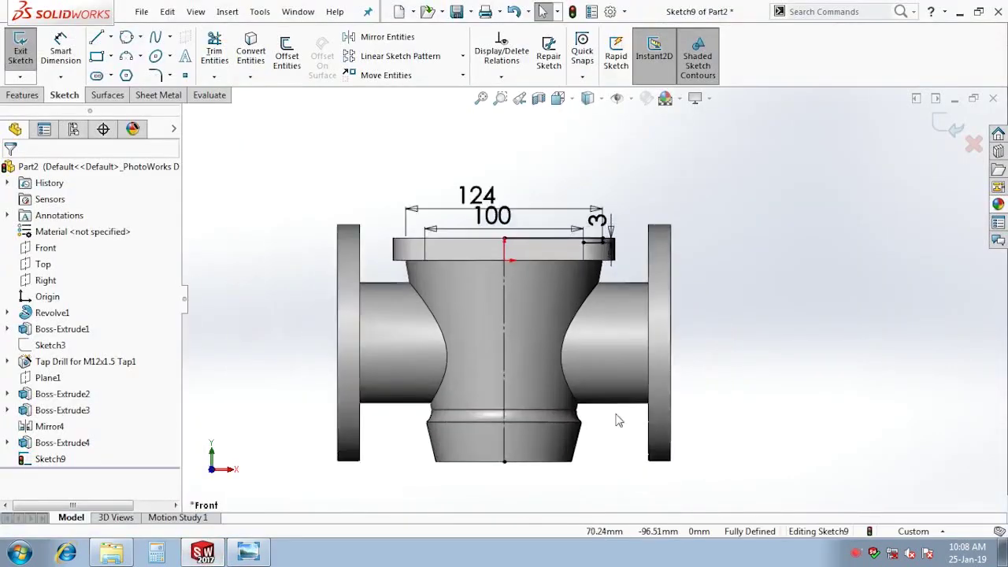
click(96, 37)
click(567, 222)
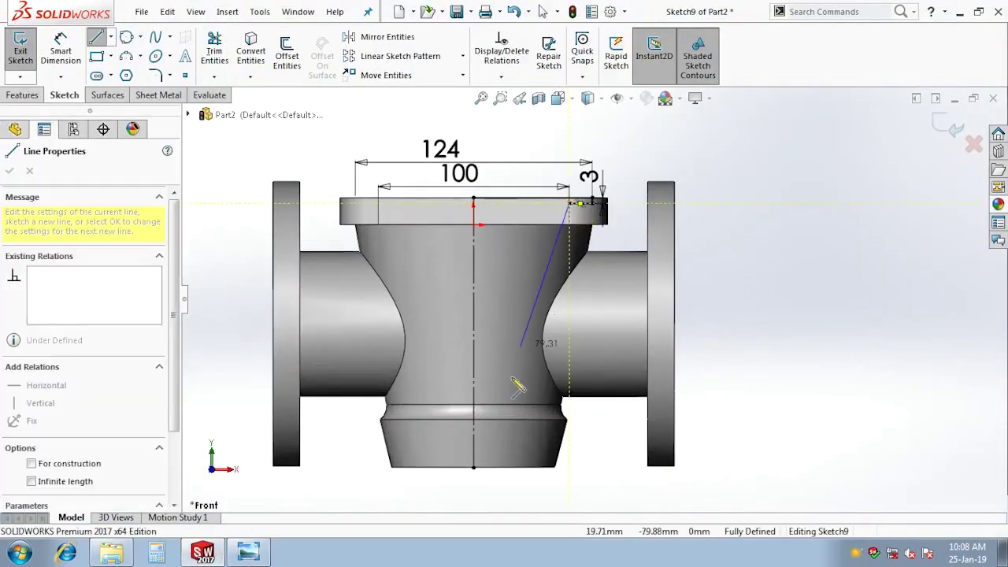
click(523, 436)
key(Escape)
ctrl+middle_drag(512, 461, 585, 313)
right_drag(535, 482, 585, 295)
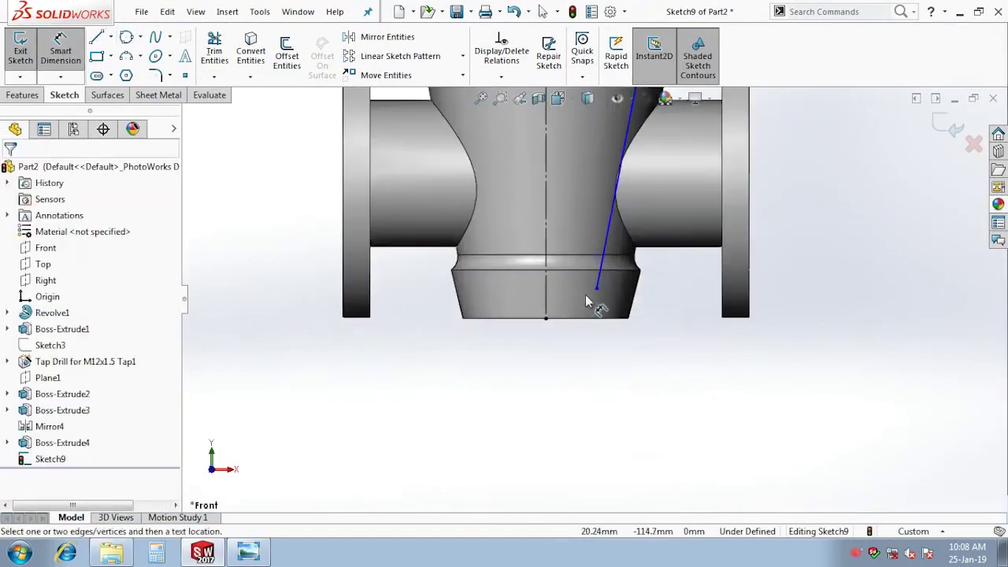
Dimension the tapered line's lower end to Ø66 and a 25 height
click(591, 291)
click(543, 297)
click(528, 394)
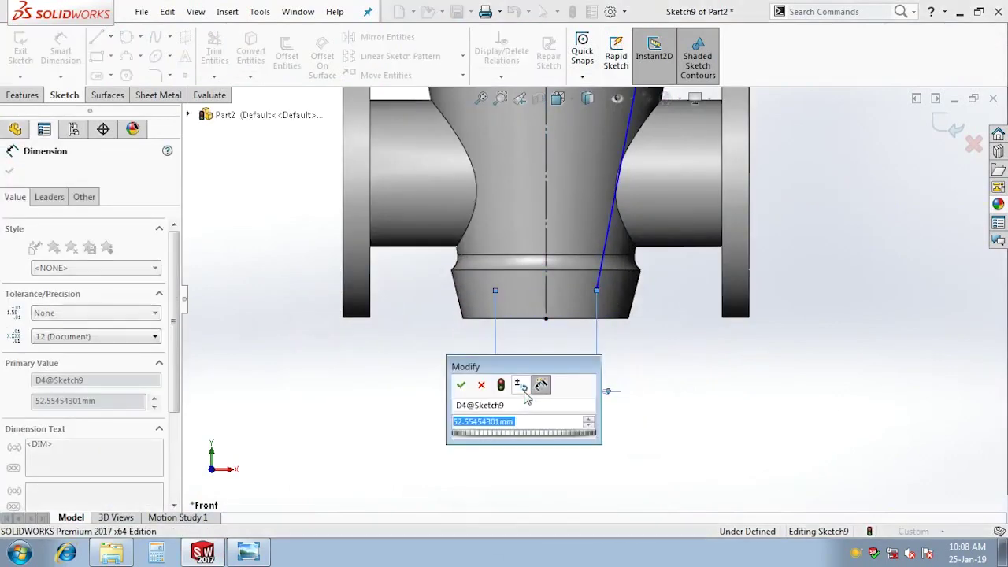
text(66)
key(Return)
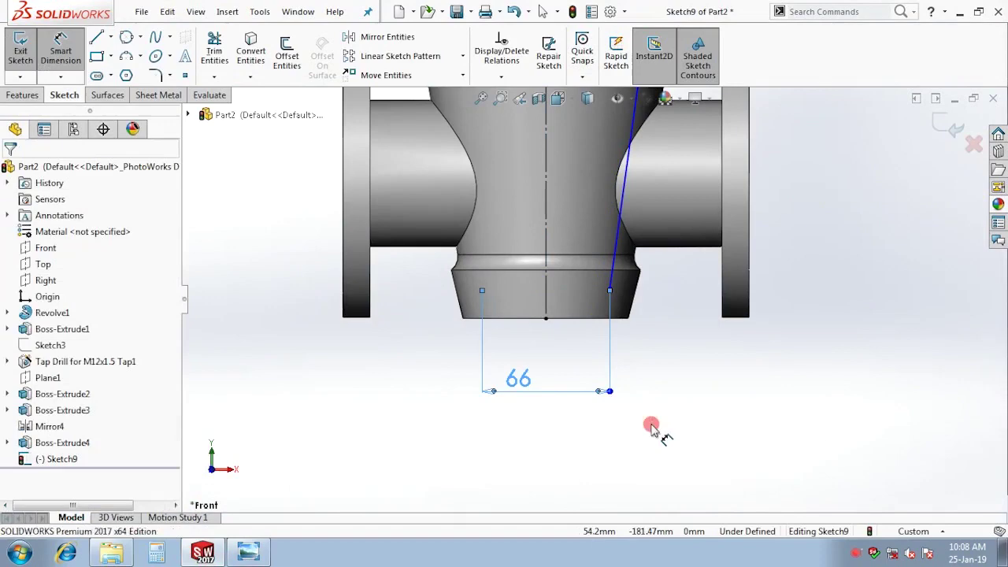
click(611, 289)
click(674, 315)
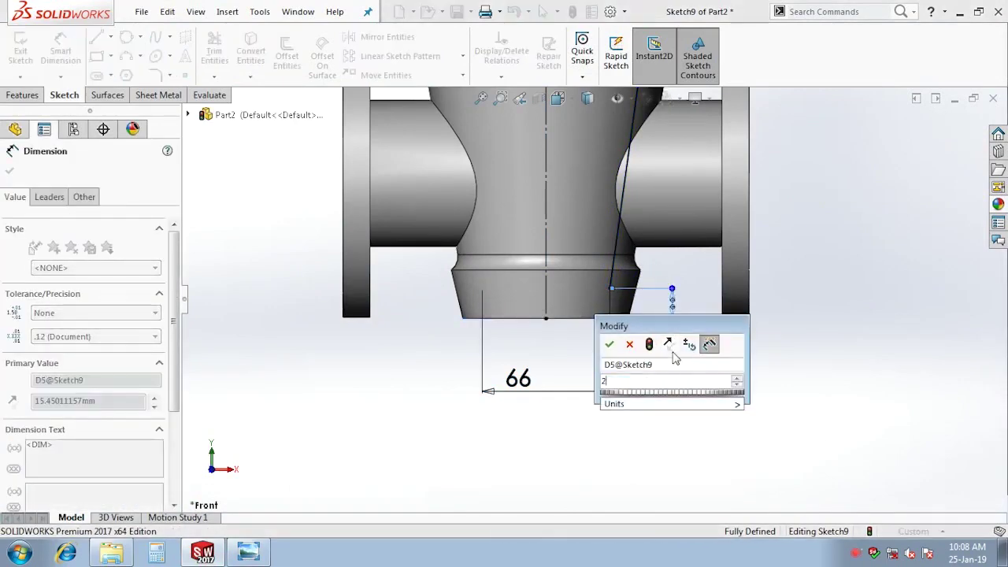
text(25)
key(Return)
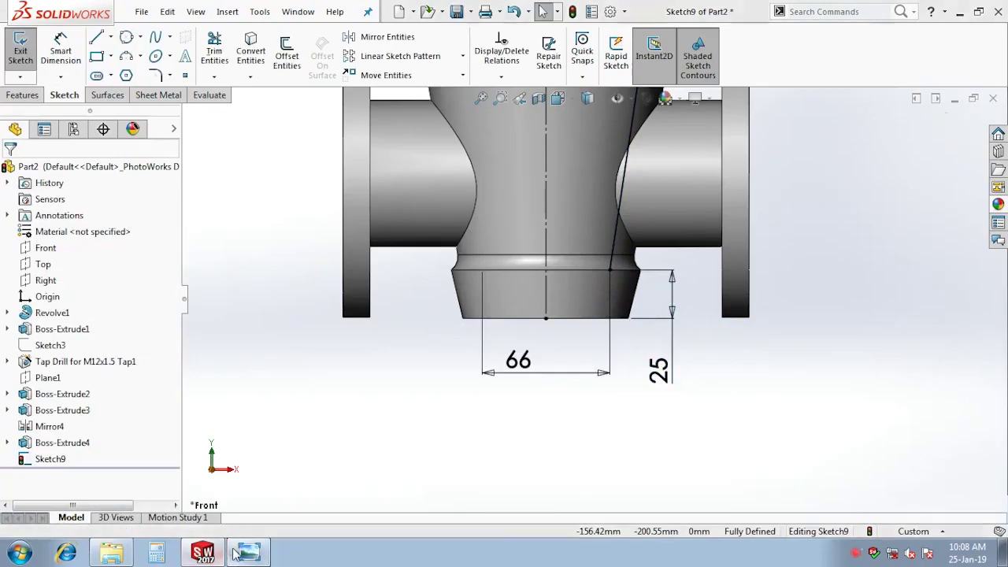
click(248, 551)
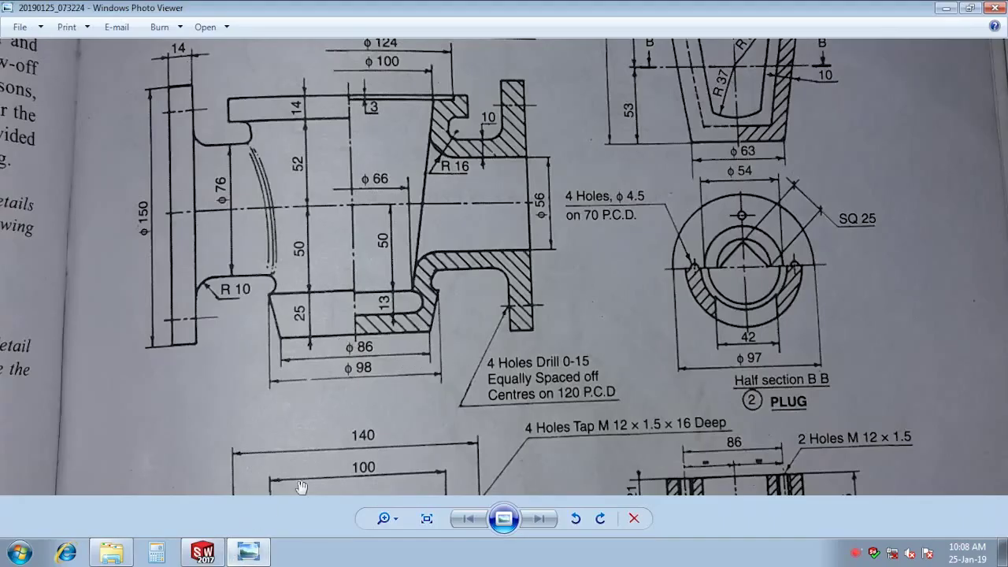
click(203, 553)
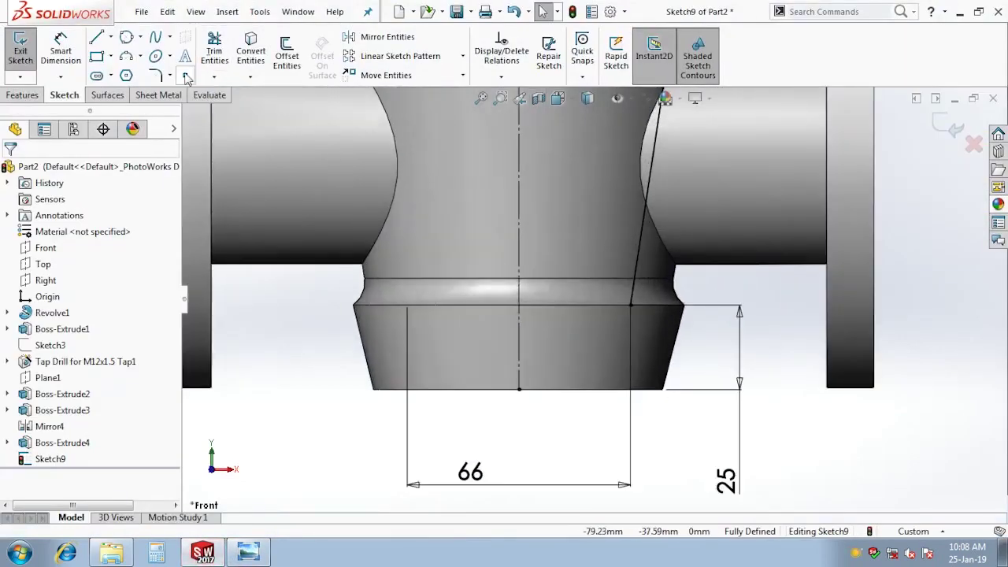
Add a three-point arc below the line, its centre vertical with the lower endpoint
click(126, 56)
scroll(639, 292, down, 1)
scroll(637, 293, down, 2)
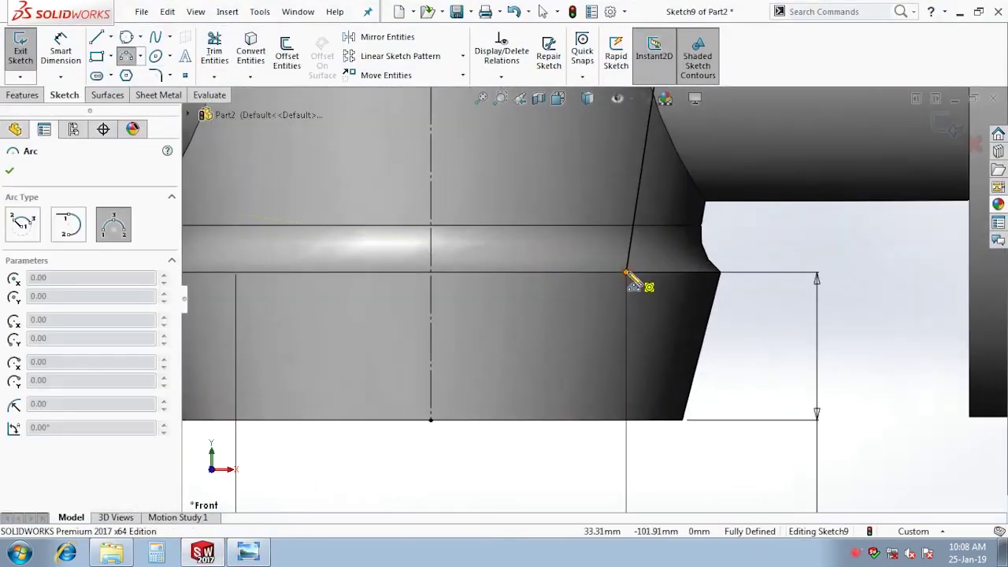
drag(626, 273, 626, 315)
click(653, 298)
key(Escape)
scroll(642, 300, down, 2)
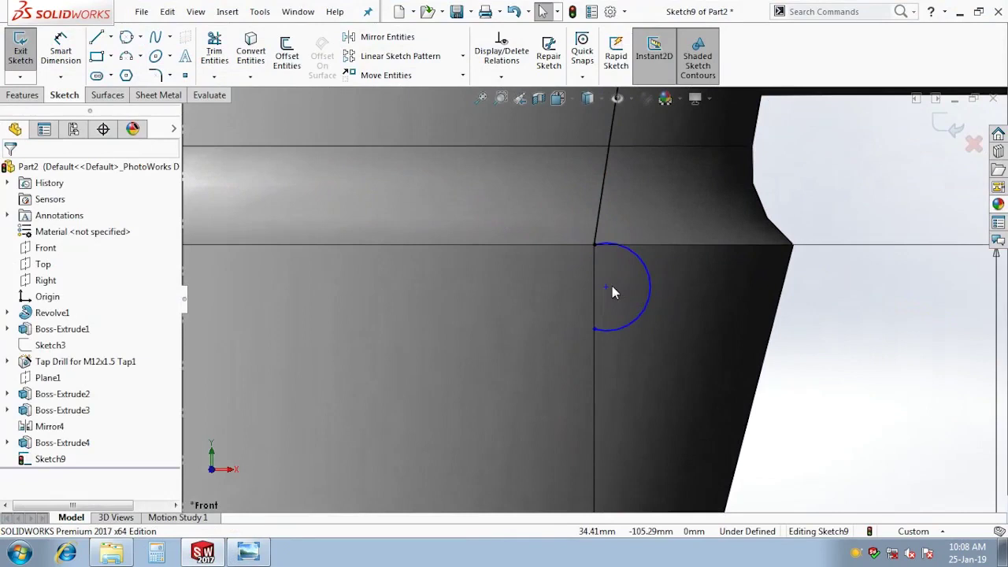
click(605, 286)
ctrl+click(596, 332)
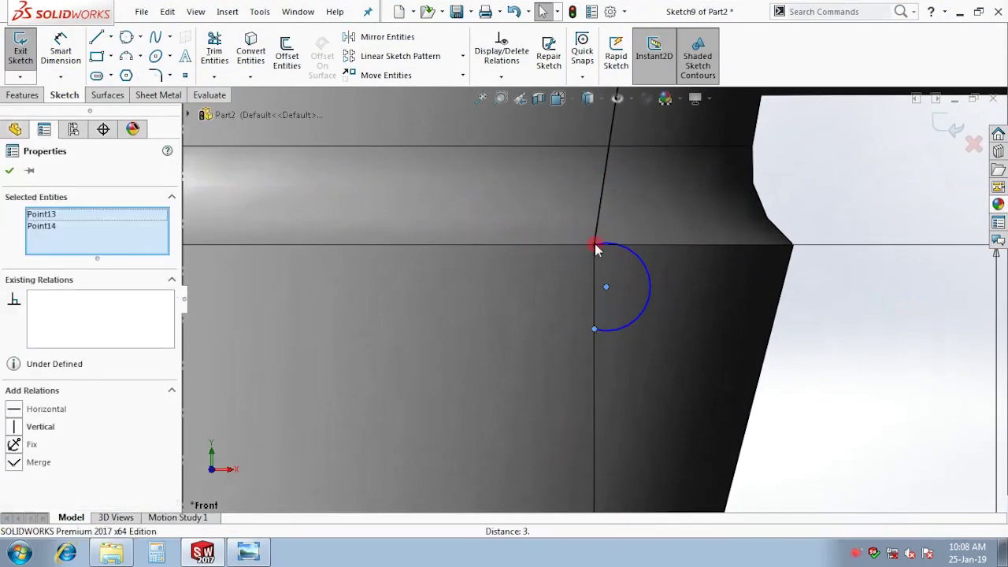
click(40, 425)
scroll(594, 298, up, 3)
Dimension the arc's height to 13
key(d)
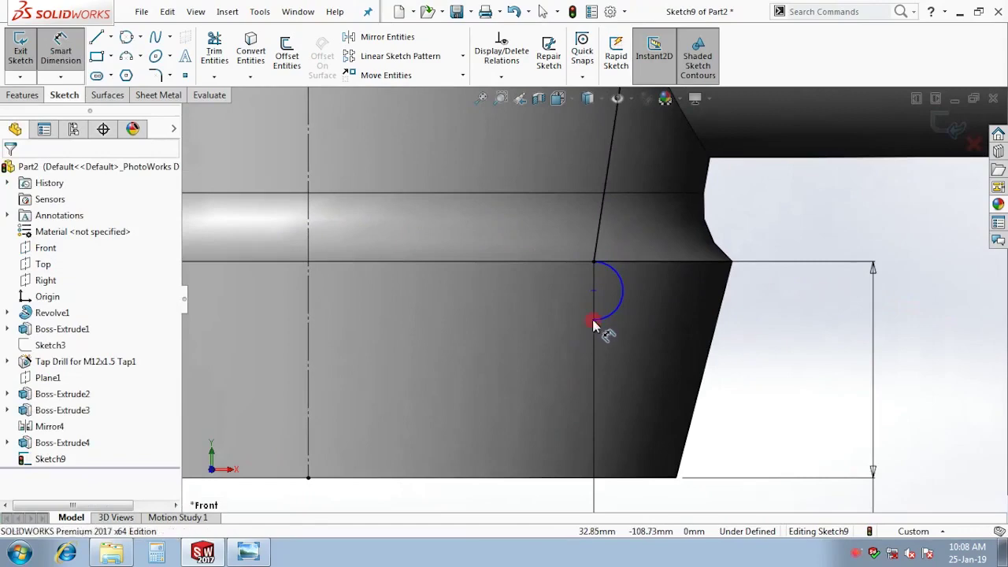
click(593, 319)
click(595, 262)
click(762, 305)
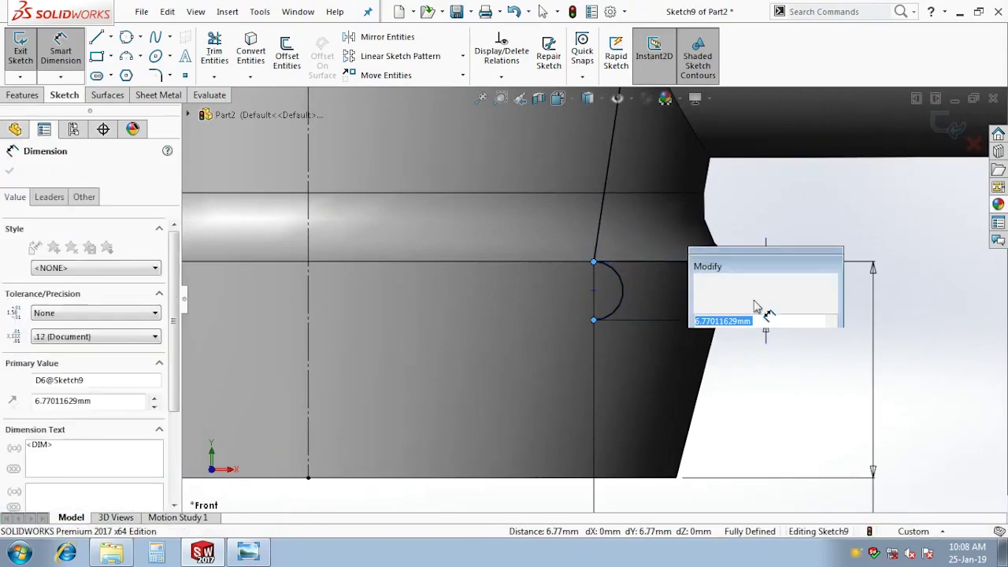
text(12)
key(Return)
key(Escape)
scroll(753, 310, up, 2)
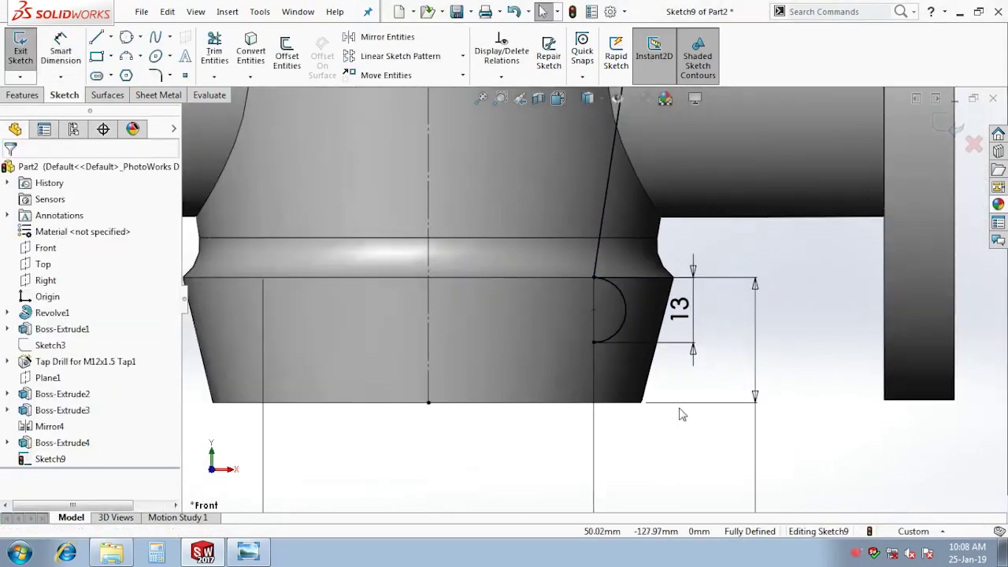
scroll(708, 331, up, 2)
Draw the bottom line from the arc's lower end to the centreline
key(l)
click(593, 330)
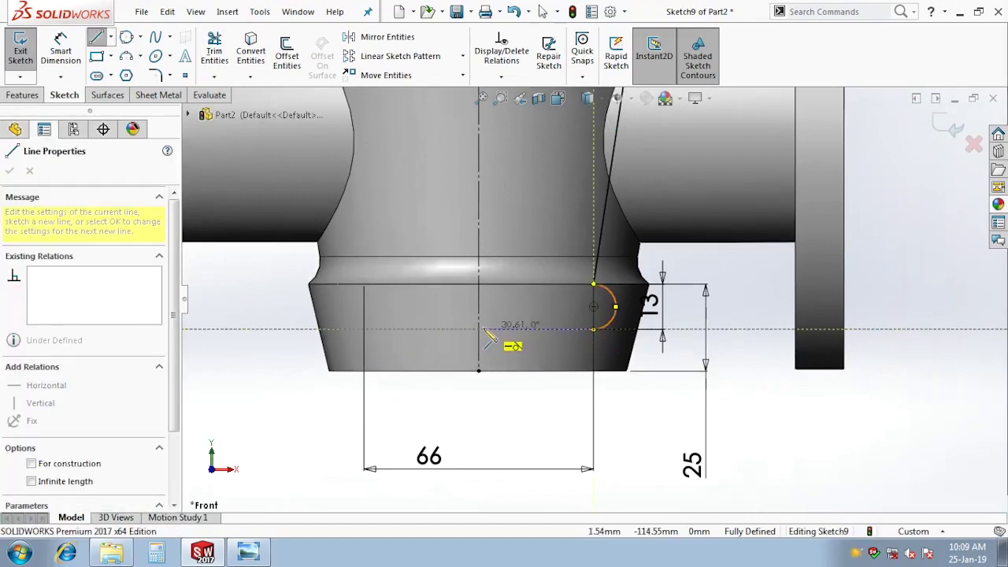
click(478, 329)
key(Escape)
click(266, 551)
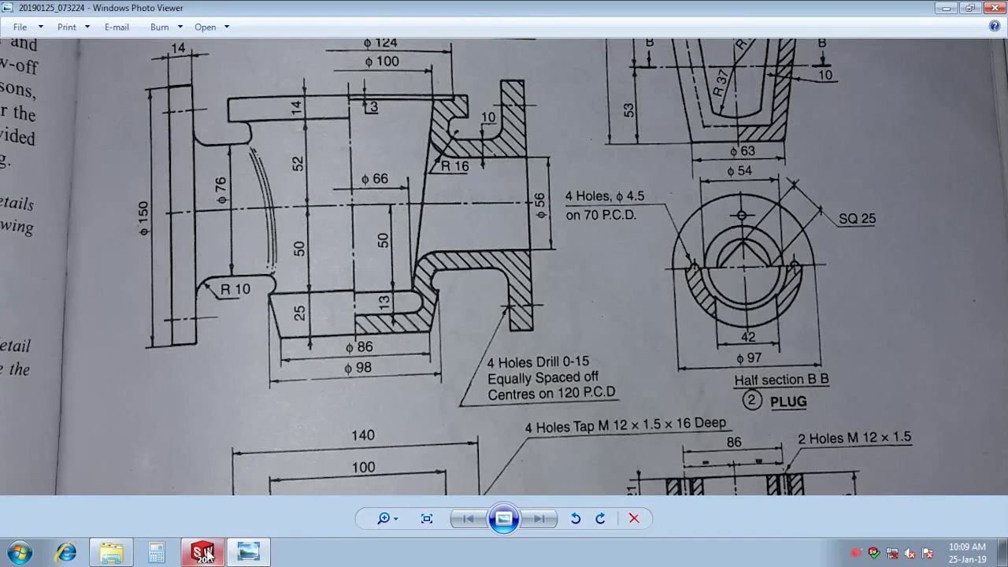
click(204, 554)
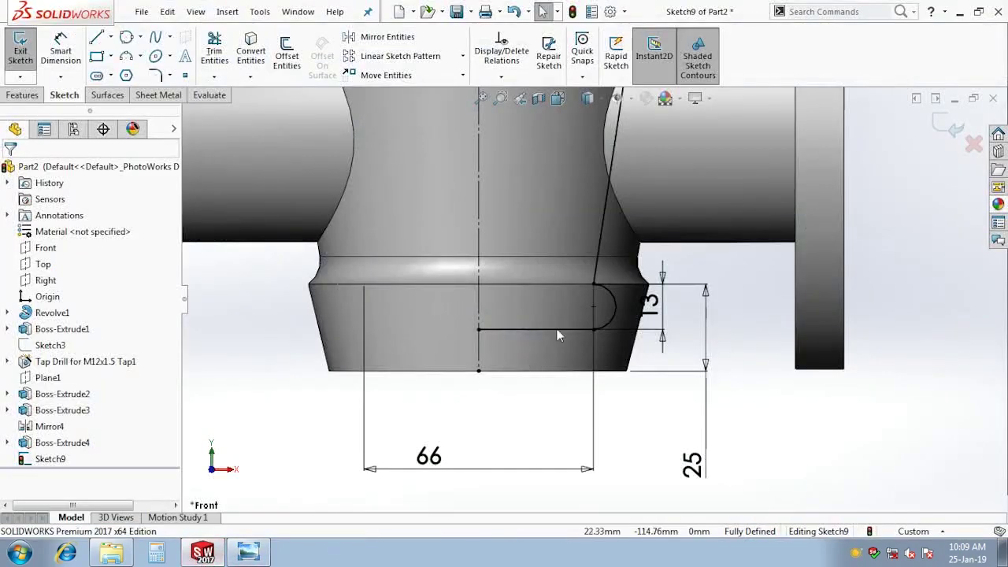
Delete the 25 height dimension
click(693, 468)
key(Delete)
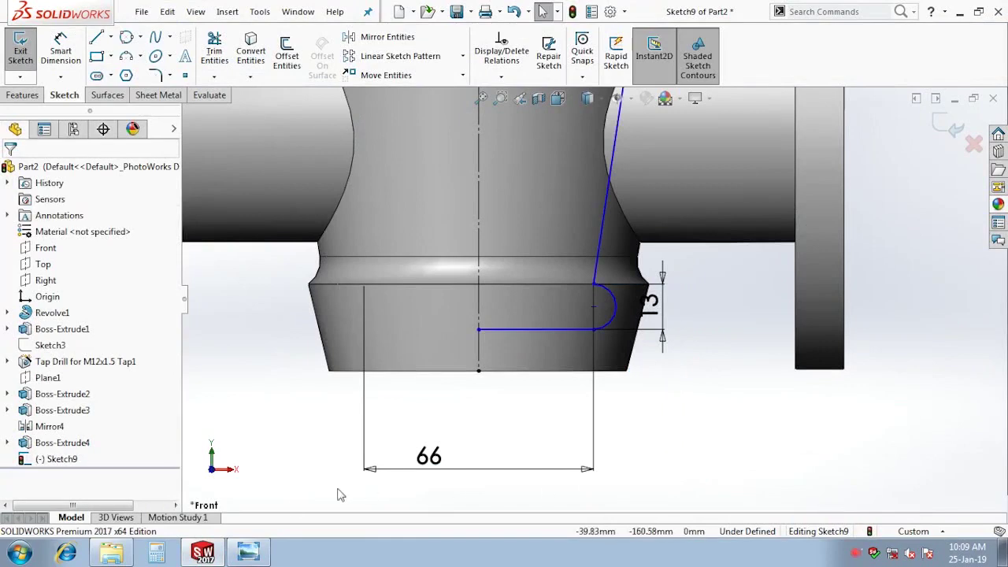
click(244, 556)
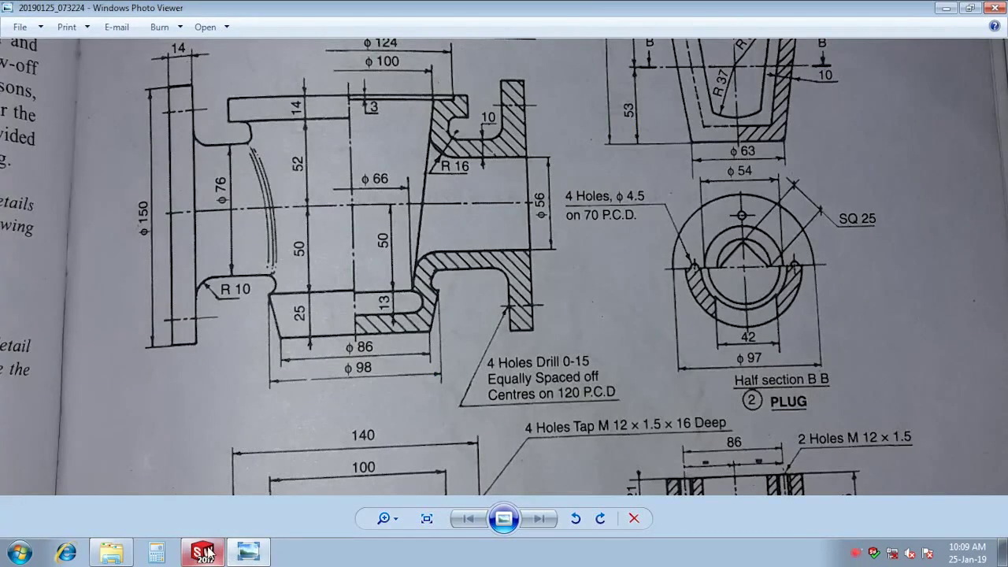
click(203, 553)
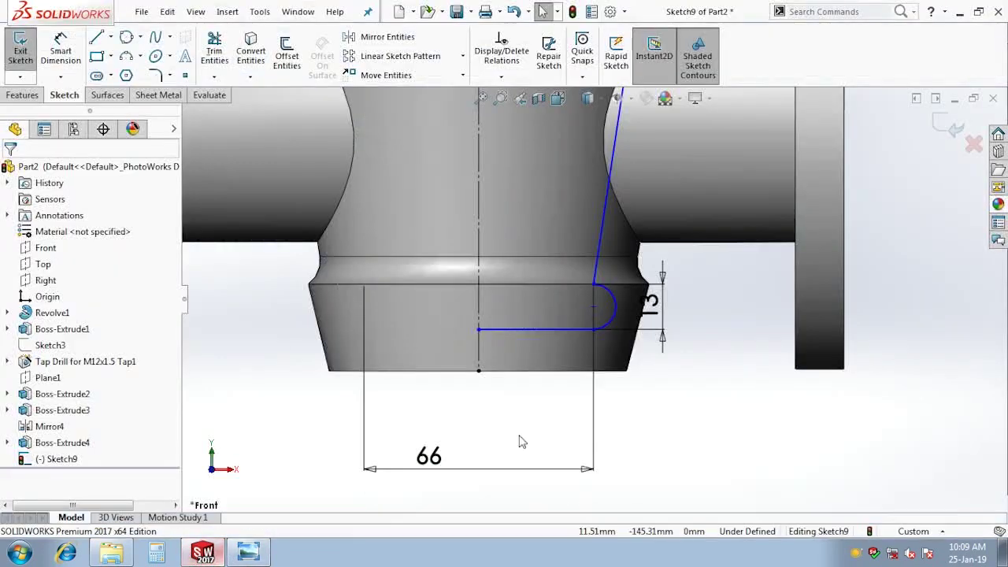
Dimension the overall height as 14+52+50+13 = 129 and exit the sketch
scroll(663, 378, up, 1)
key(d)
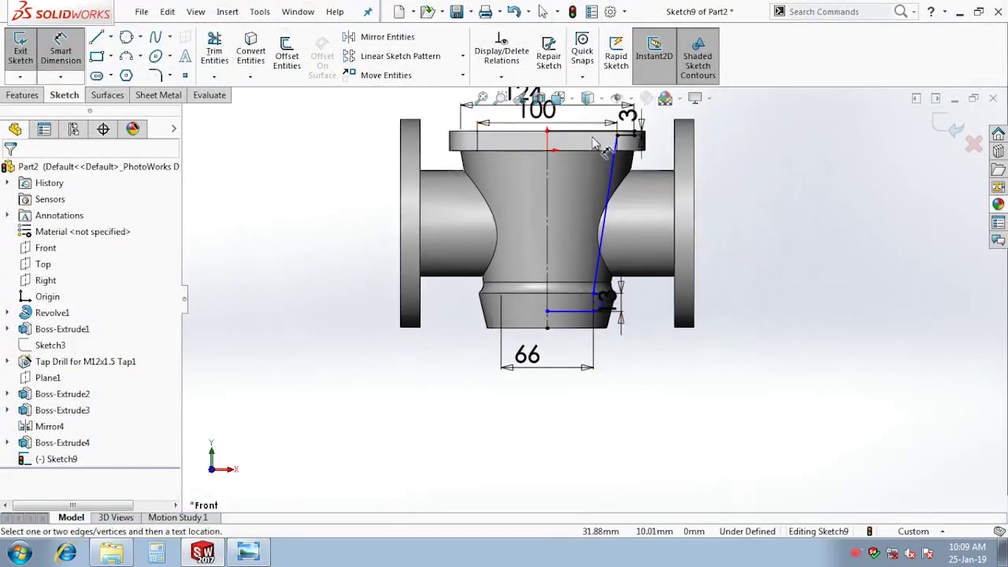
click(594, 138)
click(578, 310)
click(793, 241)
text(14+52+50+13)
key(Return)
key(Escape)
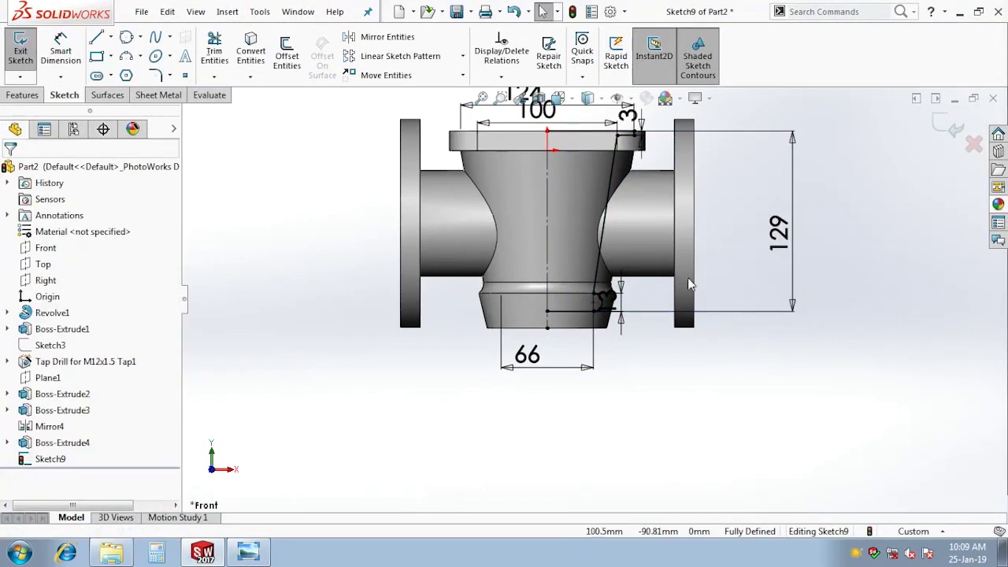
scroll(681, 279, down, 1)
scroll(800, 234, up, 1)
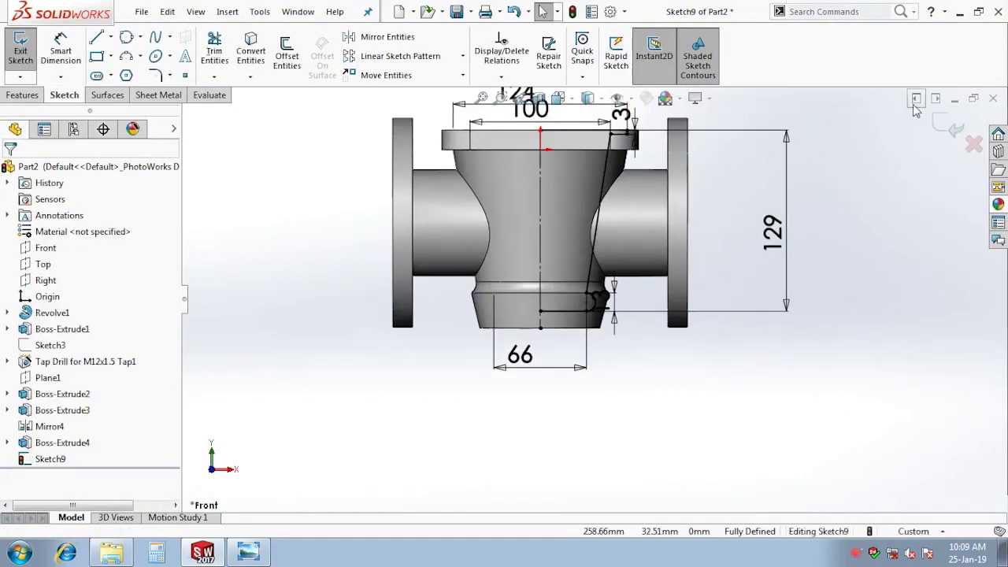
click(947, 124)
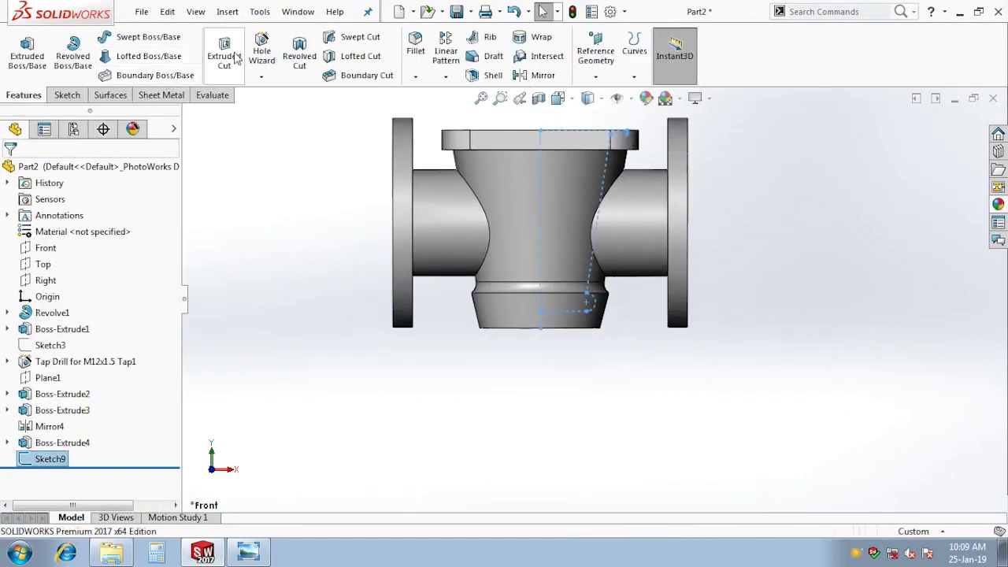
click(303, 61)
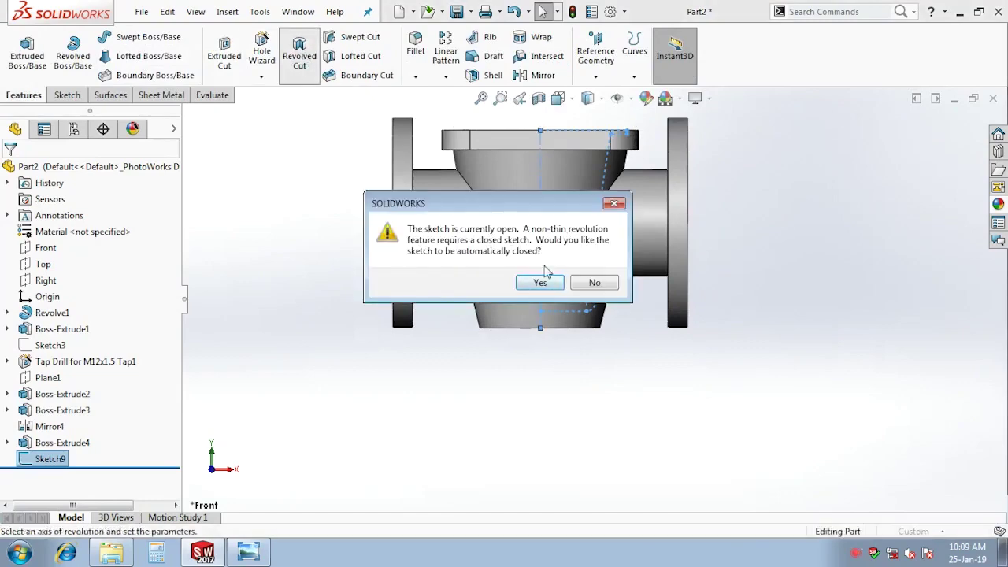
click(541, 279)
click(10, 171)
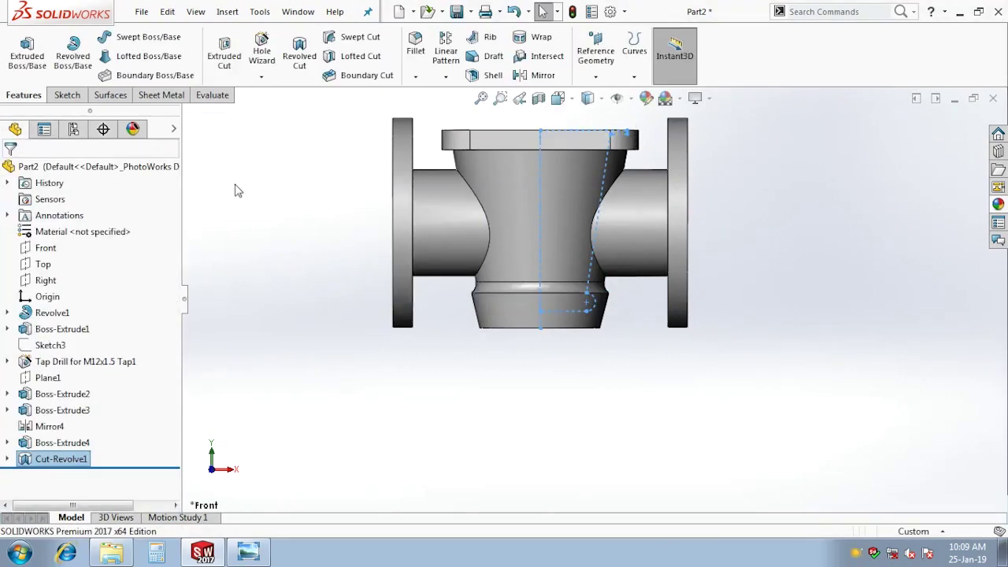
middle_drag(493, 260, 547, 213)
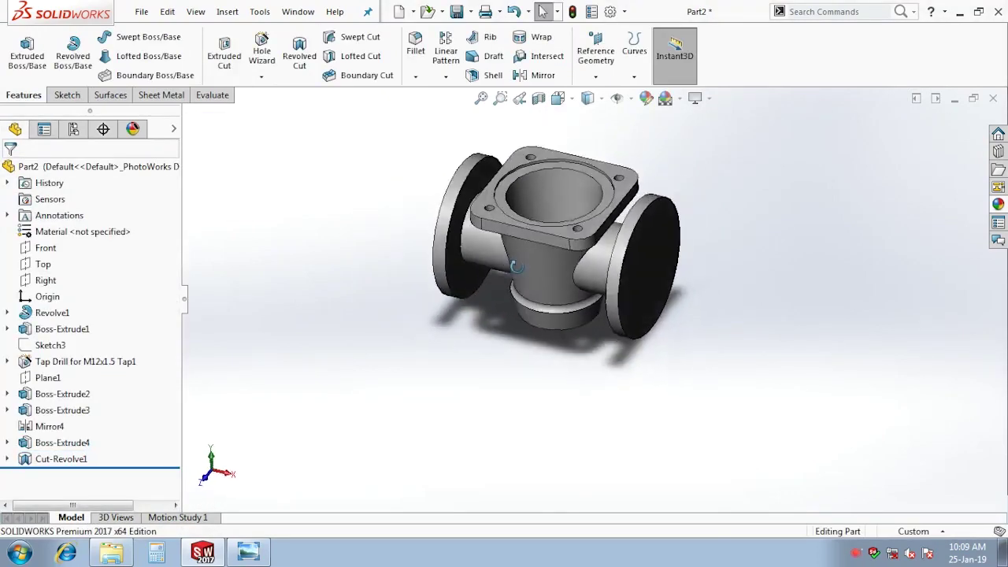
key(ctrl+7)
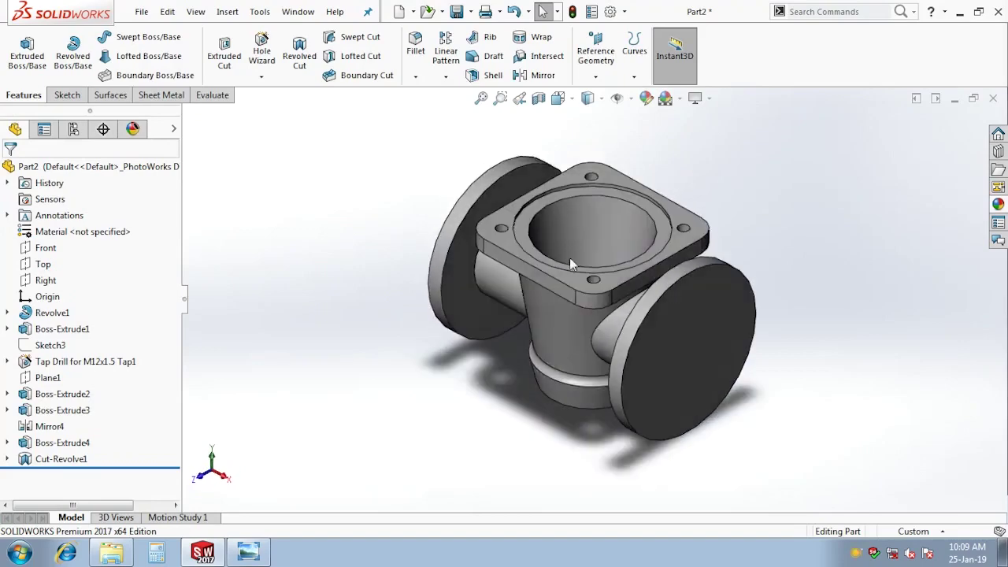
mouse_move(569, 257)
middle_down()
mouse_move(584, 289)
mouse_move(565, 448)
middle_up()
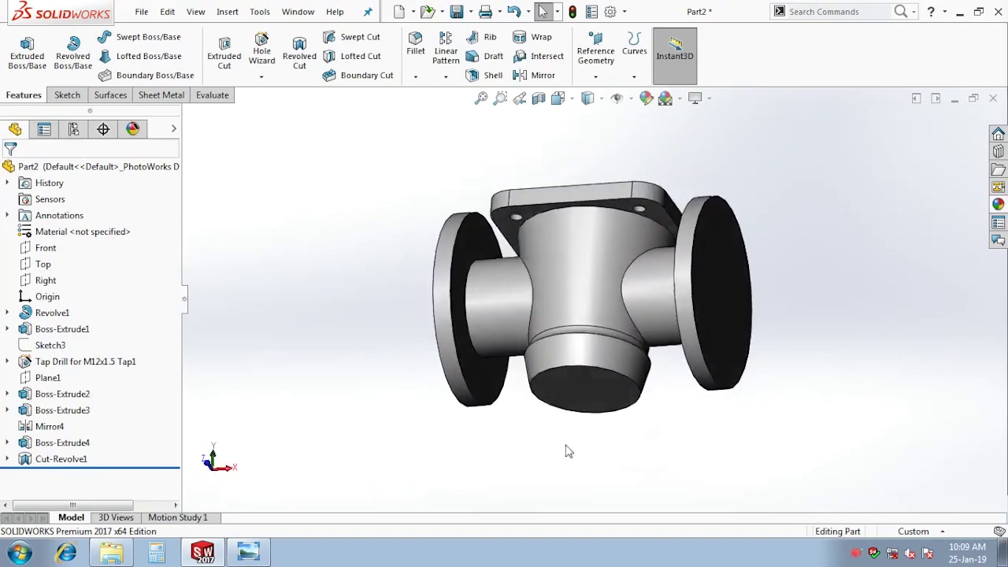
key(ctrl+7)
click(247, 551)
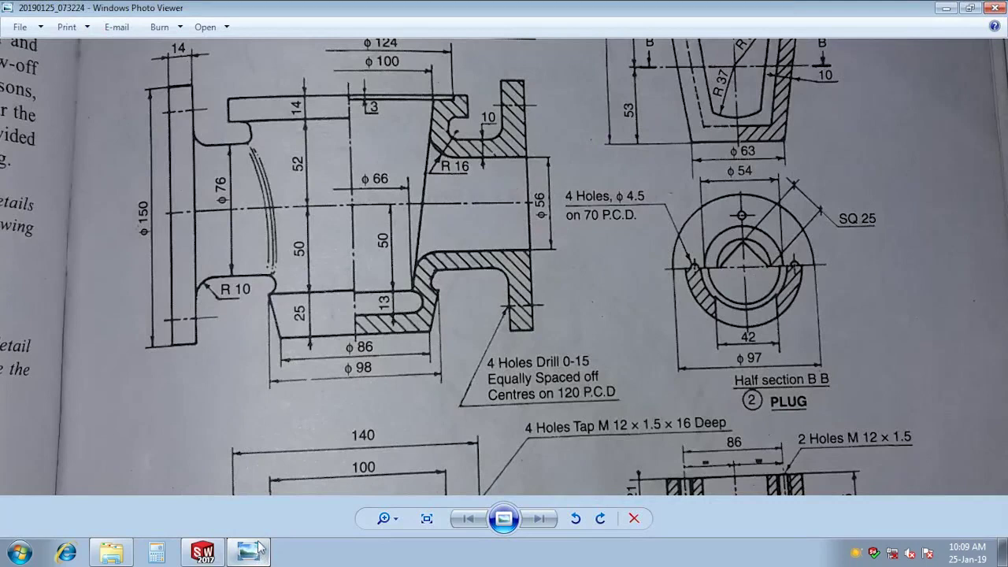
click(214, 553)
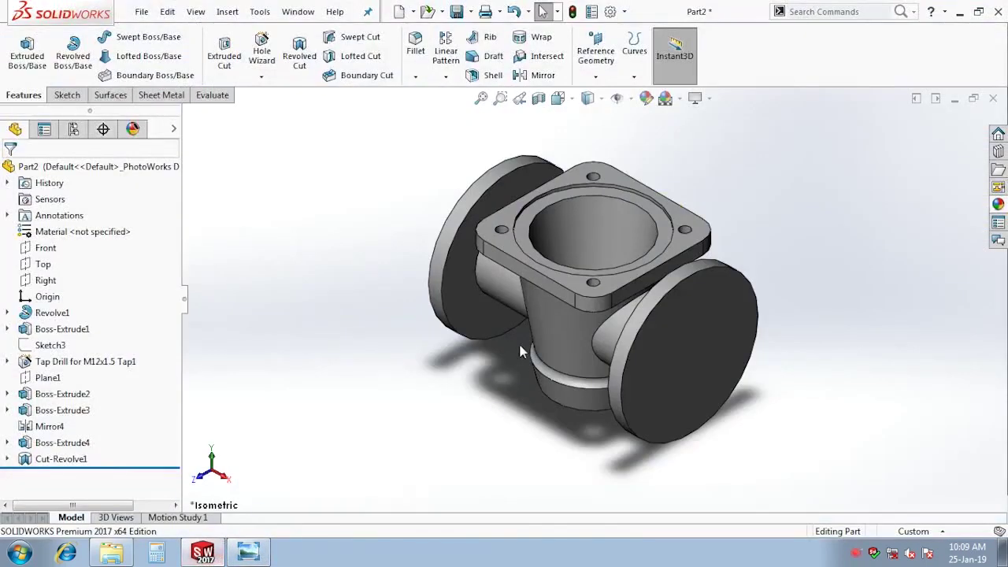
Sketch a Ø56 circle at the origin on the side flange face
middle_drag(513, 347, 665, 306)
click(665, 306)
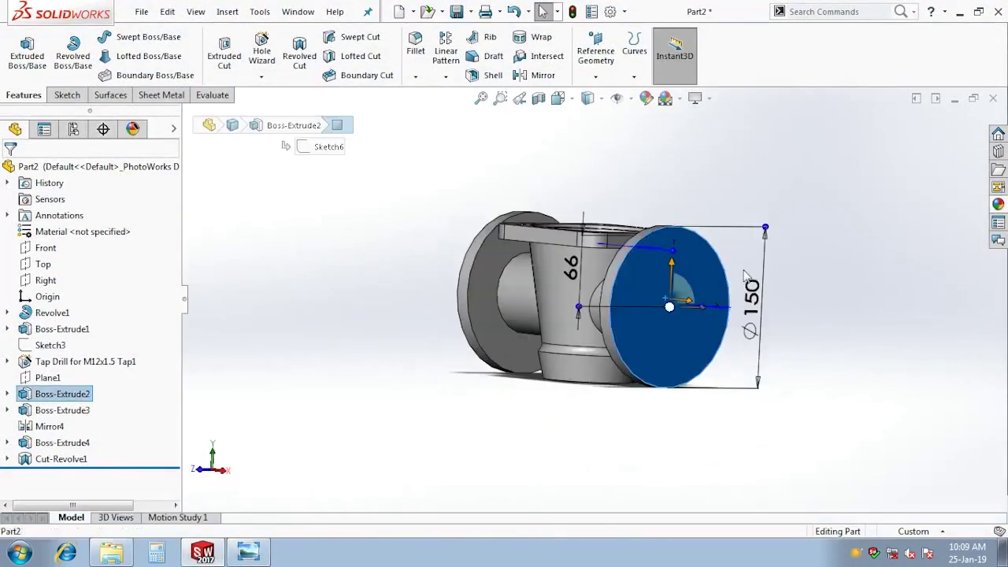
right_drag(795, 354, 888, 337)
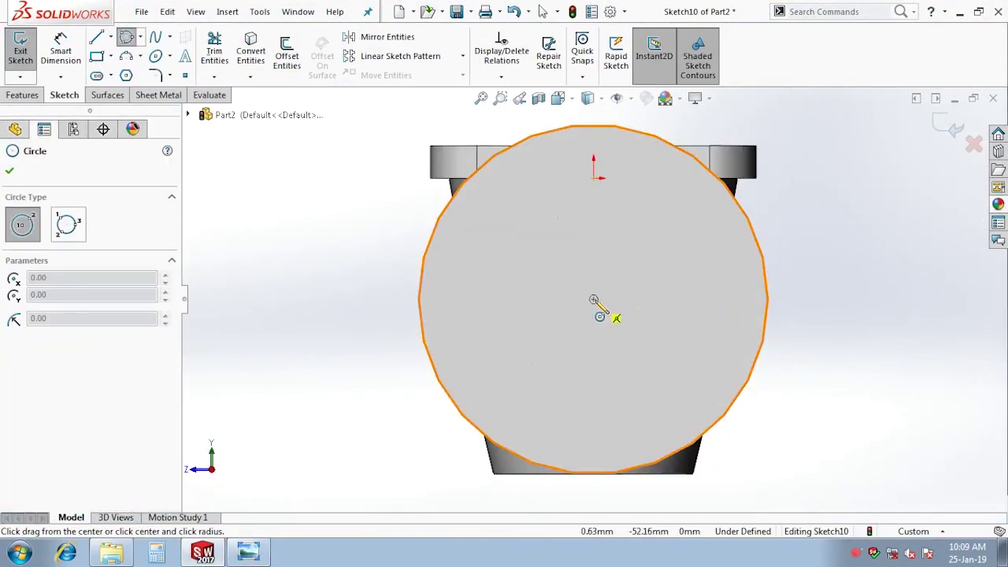
drag(594, 299, 678, 350)
key(Escape)
right_drag(843, 421, 835, 354)
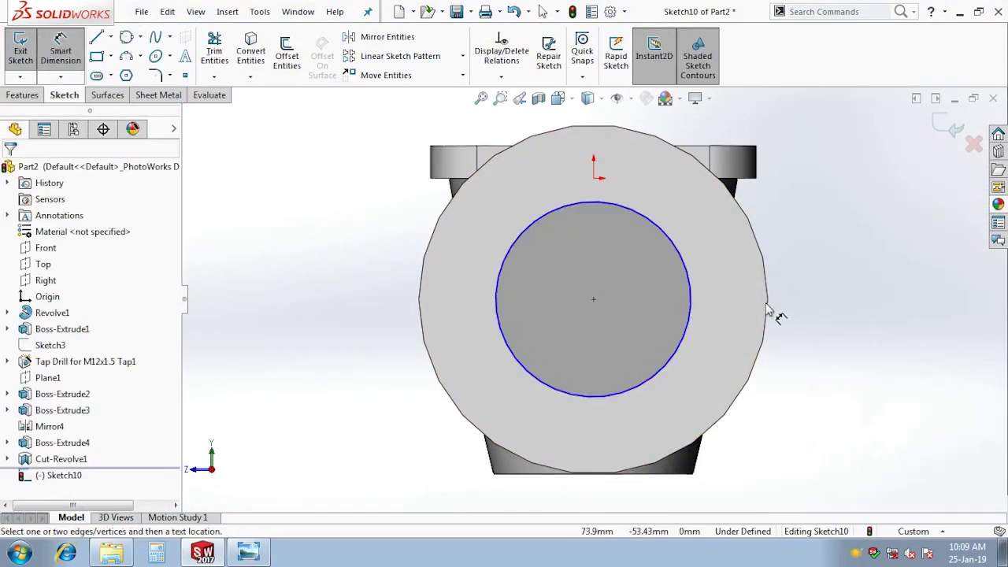
click(692, 305)
click(823, 311)
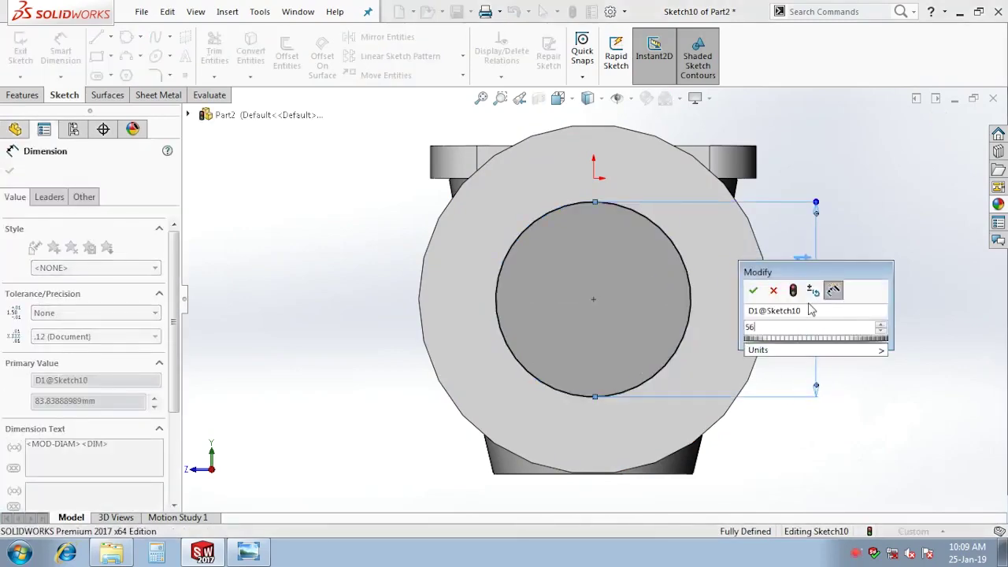
text(56)
key(Return)
key(Escape)
click(947, 129)
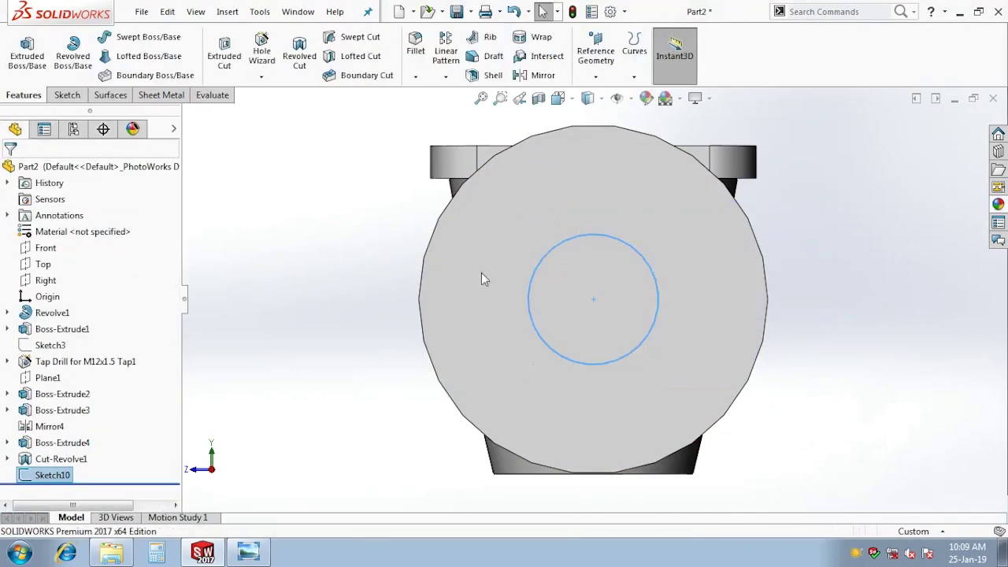
Extrude-cut the circle Through All and inspect the new bore
click(224, 55)
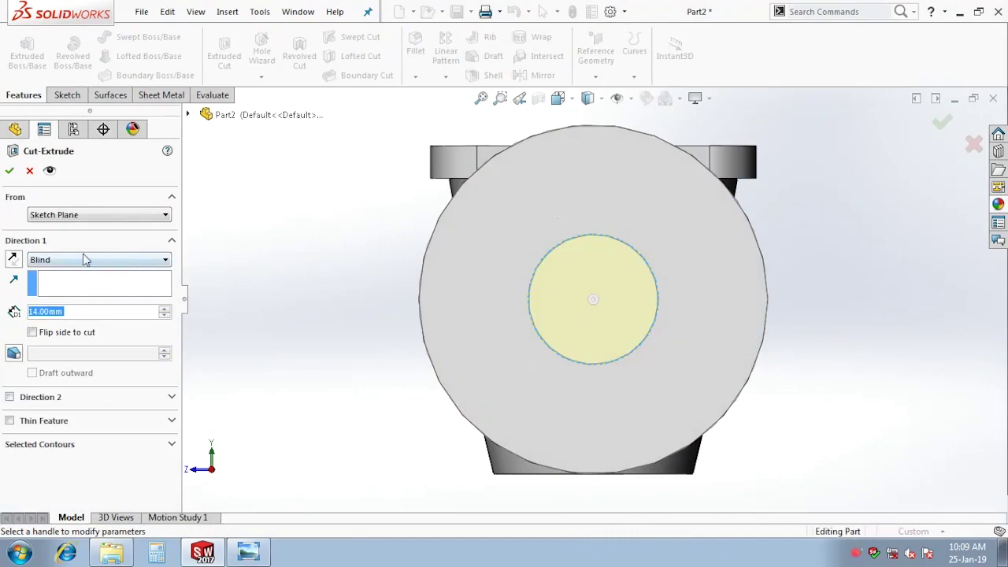
click(85, 260)
click(79, 273)
click(9, 170)
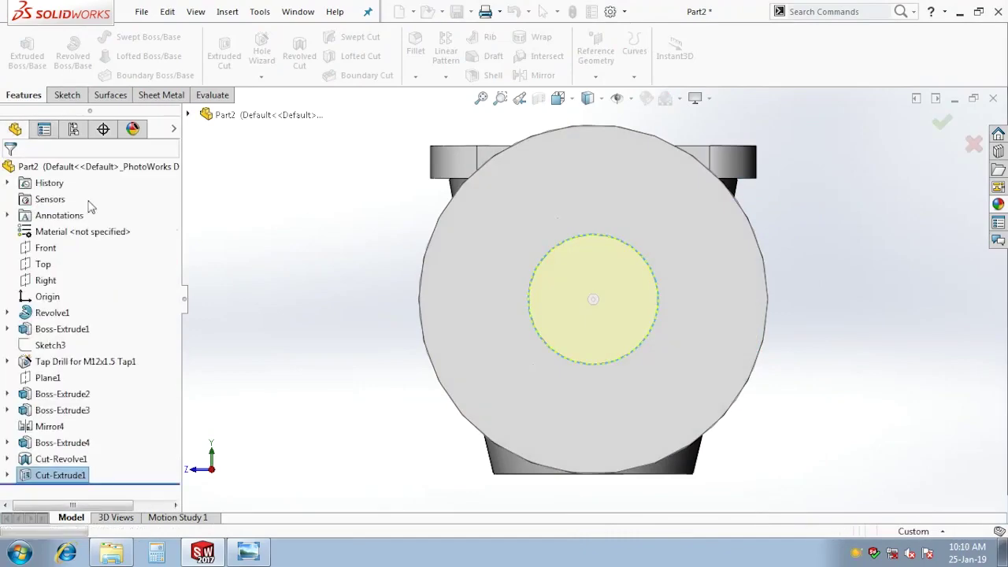
mouse_move(313, 265)
middle_down()
mouse_move(622, 366)
mouse_move(499, 359)
middle_up()
key(ctrl+7)
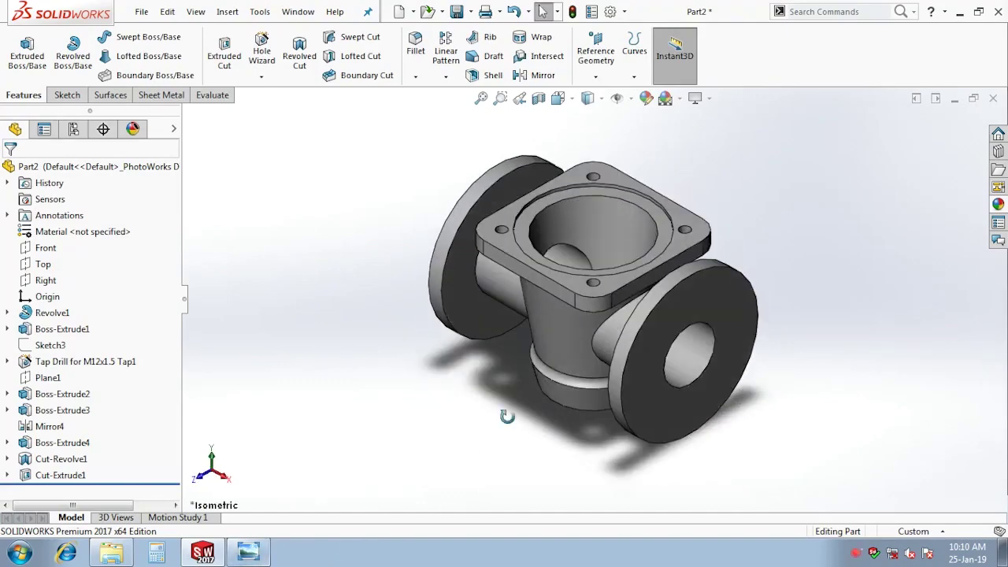
middle_drag(507, 415, 536, 375)
key(ctrl+7)
click(265, 554)
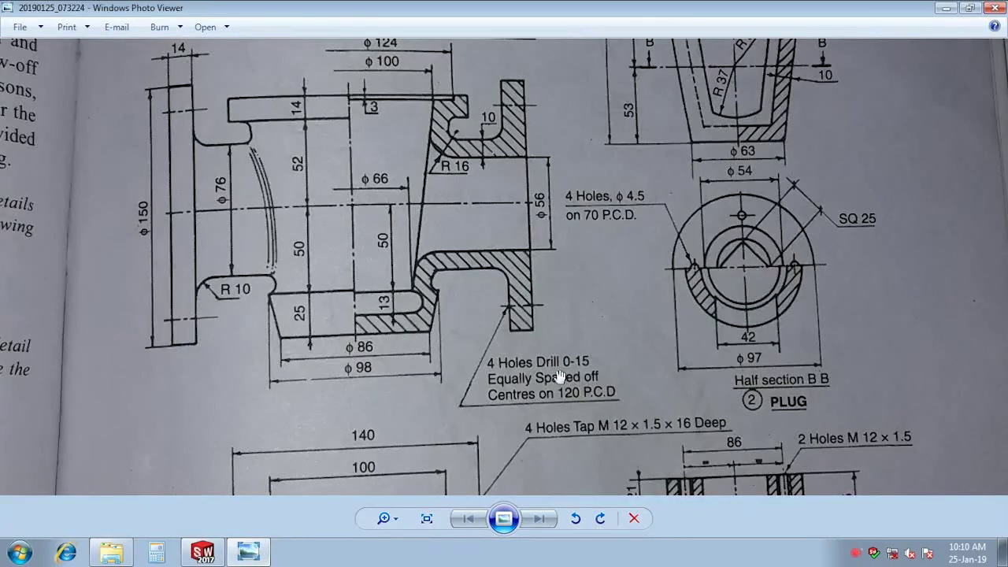
click(206, 555)
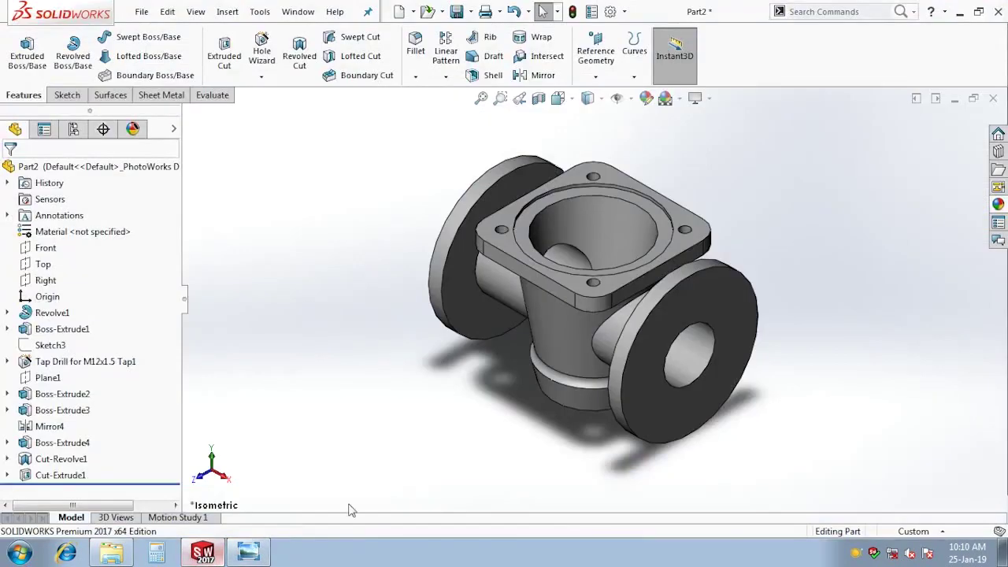
Start a sketch on the bored flange face with a Ø120 construction circle at the origin
click(673, 311)
click(712, 289)
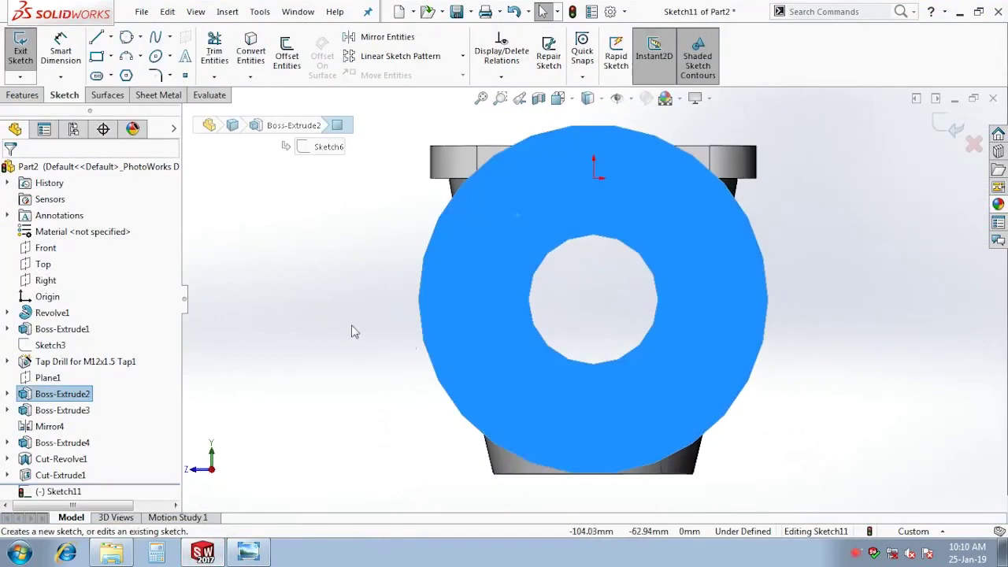
key(c)
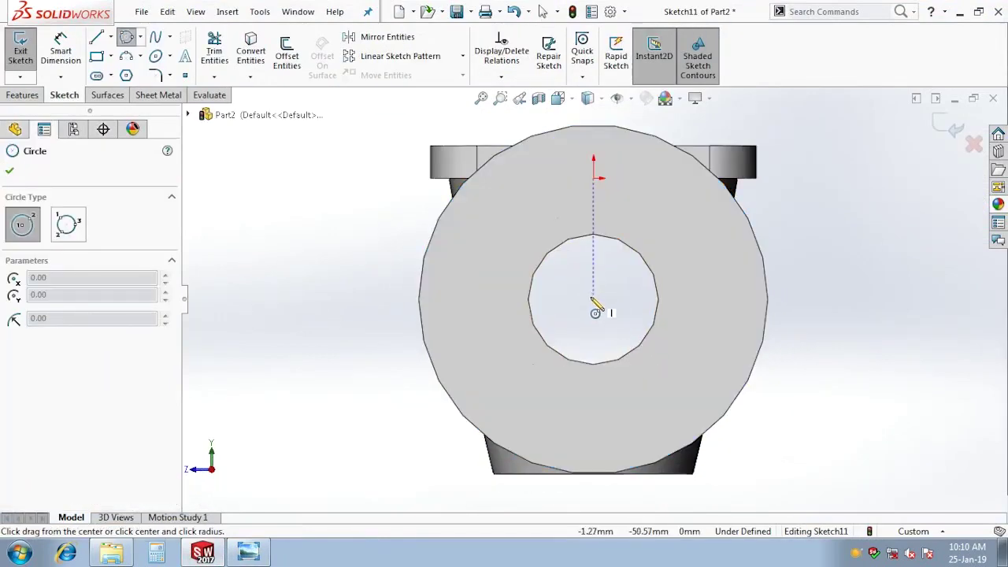
click(594, 300)
click(713, 340)
right_drag(749, 364, 750, 266)
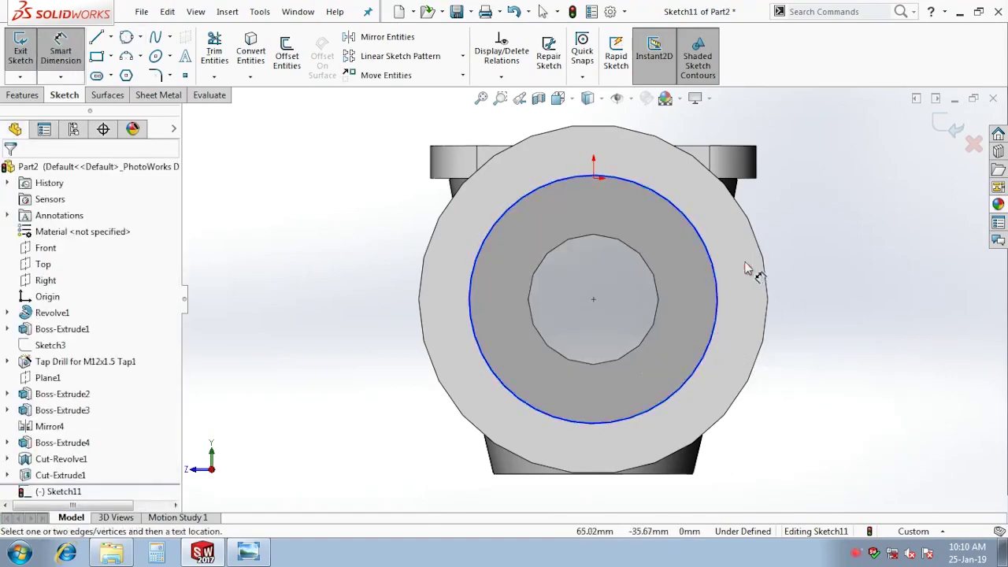
click(718, 300)
click(831, 283)
text(12)
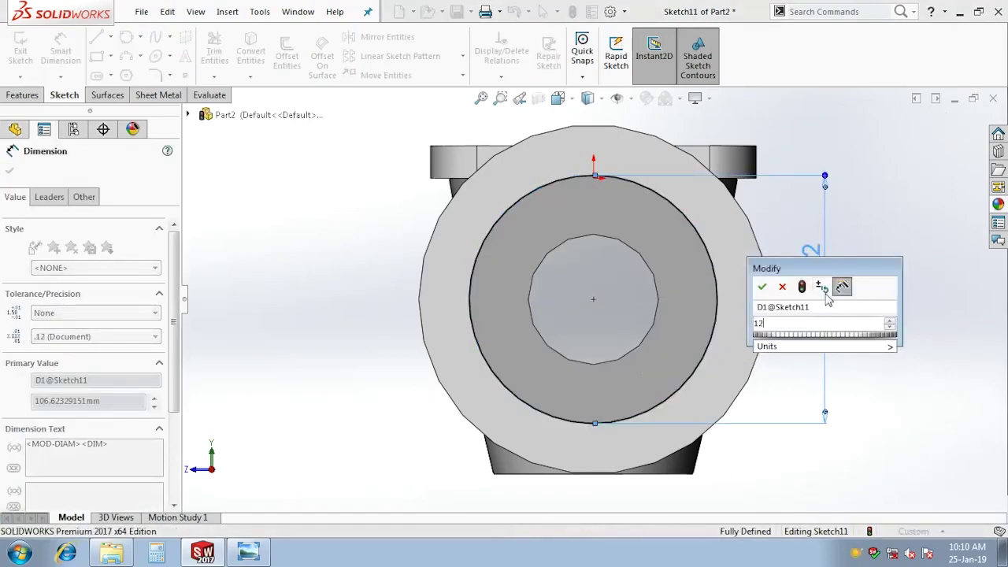
text(0)
key(Return)
key(Escape)
click(732, 292)
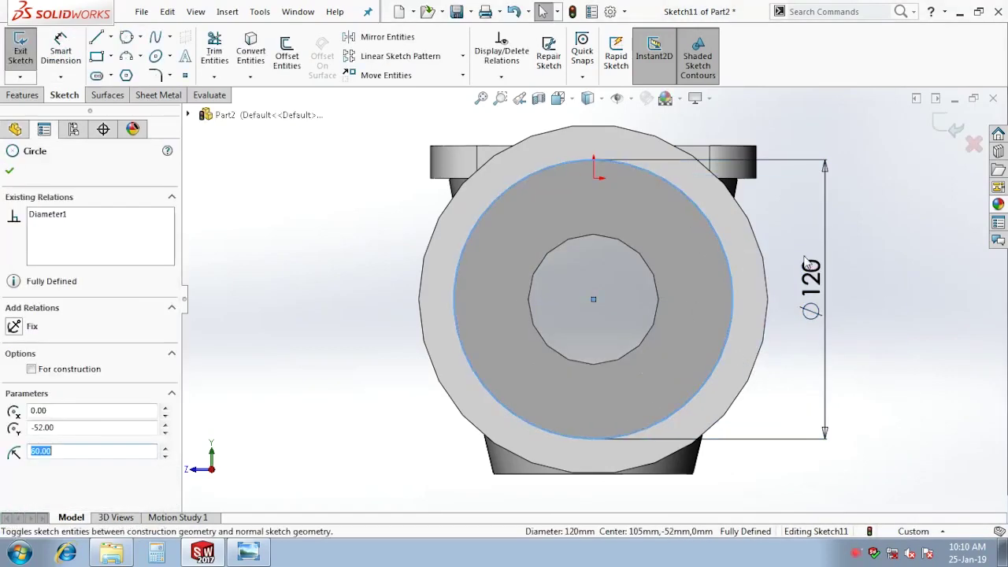
key(Escape)
Add a Ø15 hole circle at the top of the pitch circle and fit the part in view
right_drag(843, 228, 898, 228)
scroll(599, 170, down, 3)
click(611, 189)
click(643, 212)
right_drag(696, 283, 686, 226)
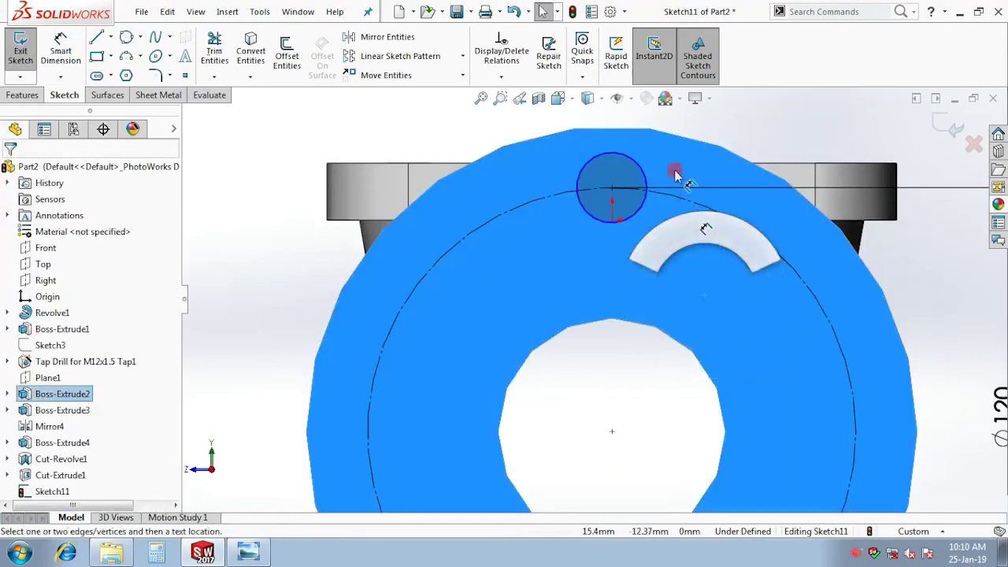
click(646, 181)
click(681, 172)
text(1)
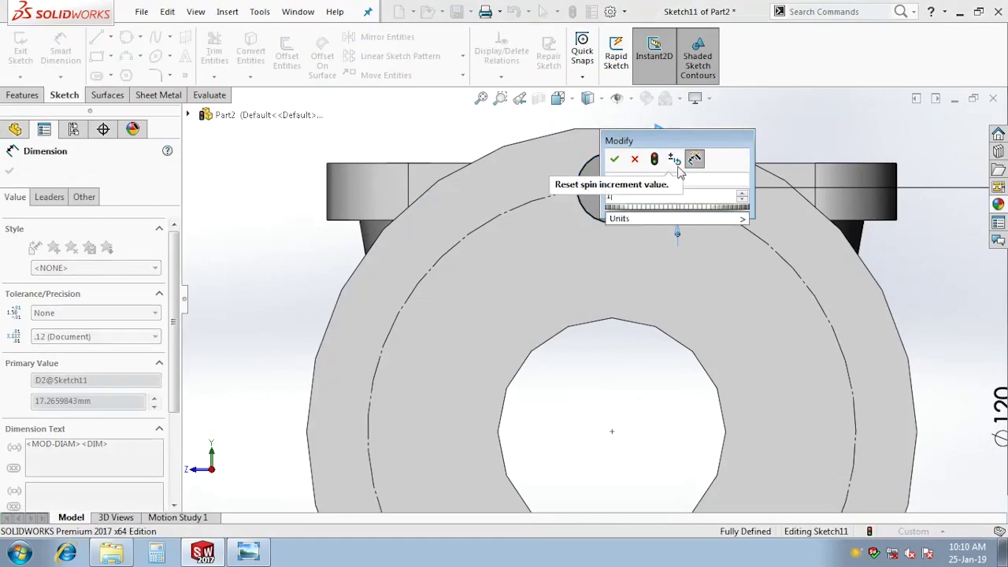
text(5)
key(Return)
key(Escape)
key(f)
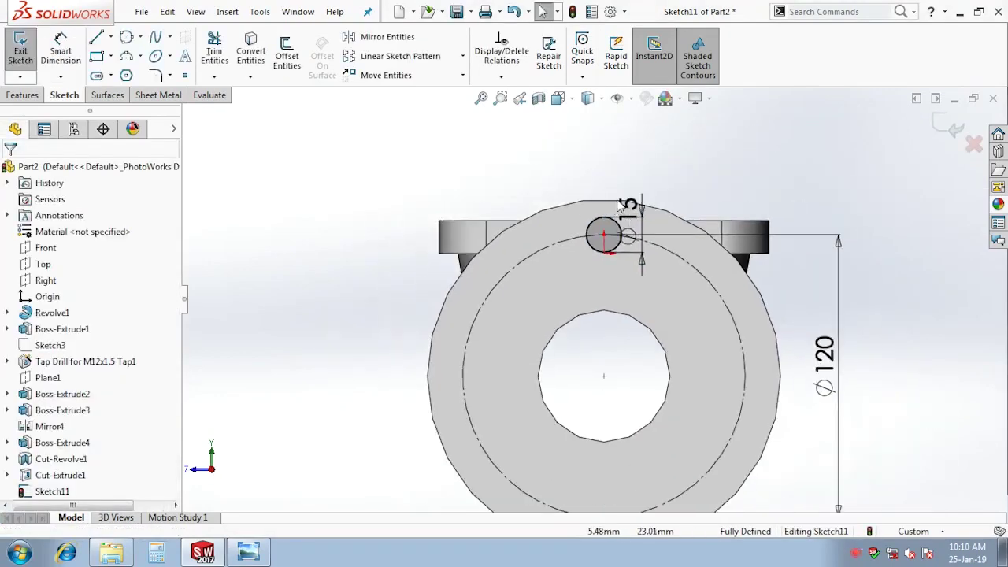
Check the flange details on the reference drawing, then edit the 15 hole dimension
click(250, 553)
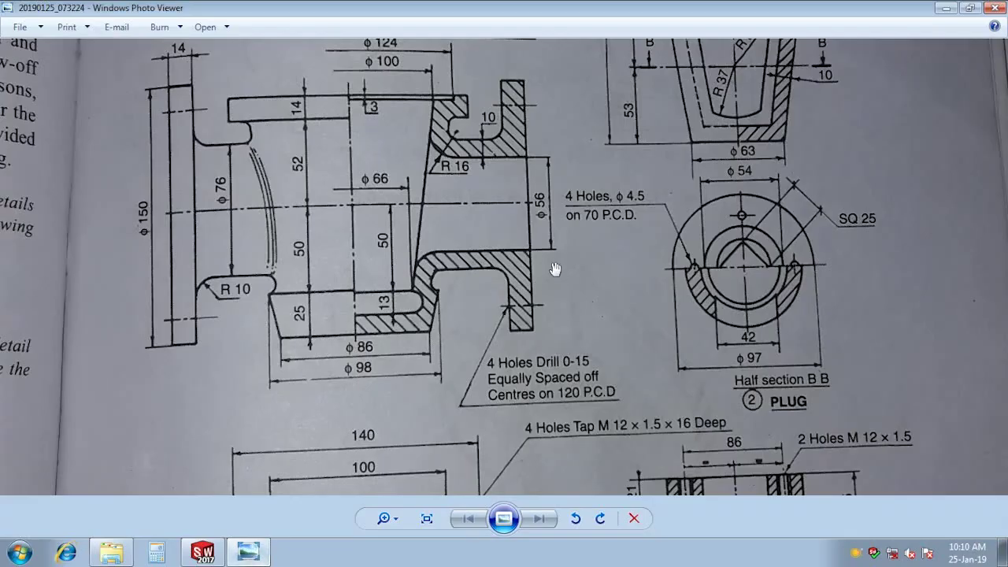
drag(506, 249, 507, 262)
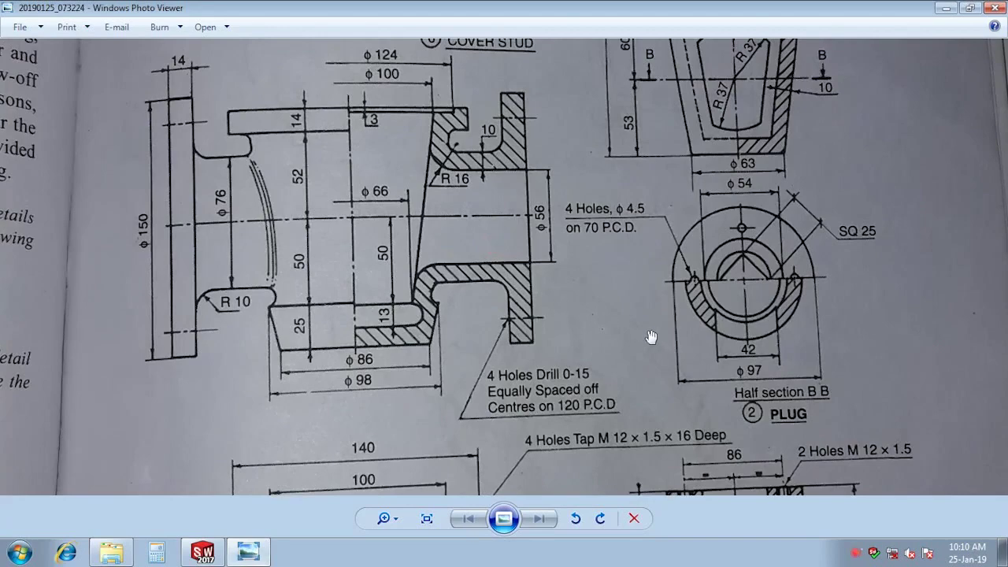
drag(485, 345, 514, 408)
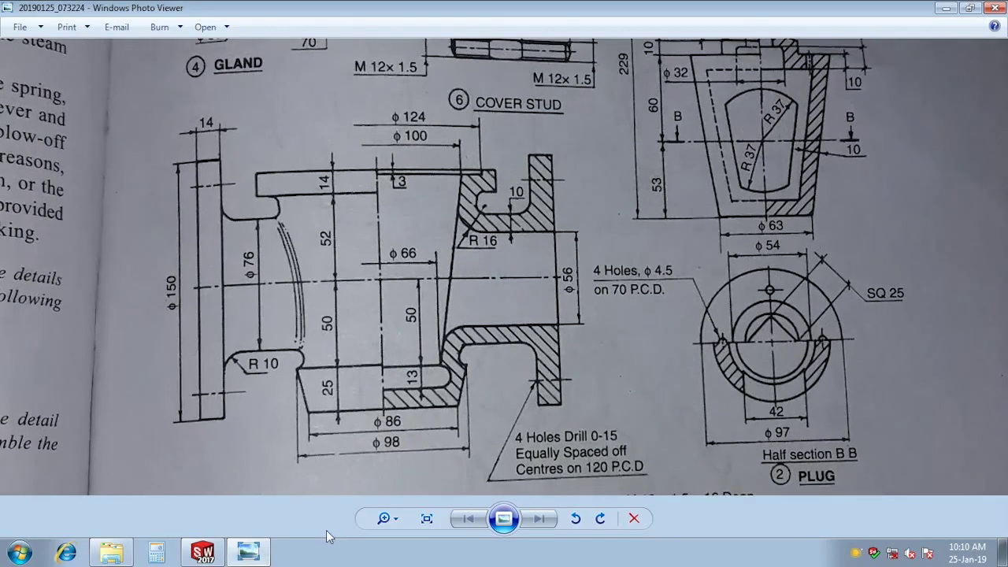
drag(349, 461, 436, 190)
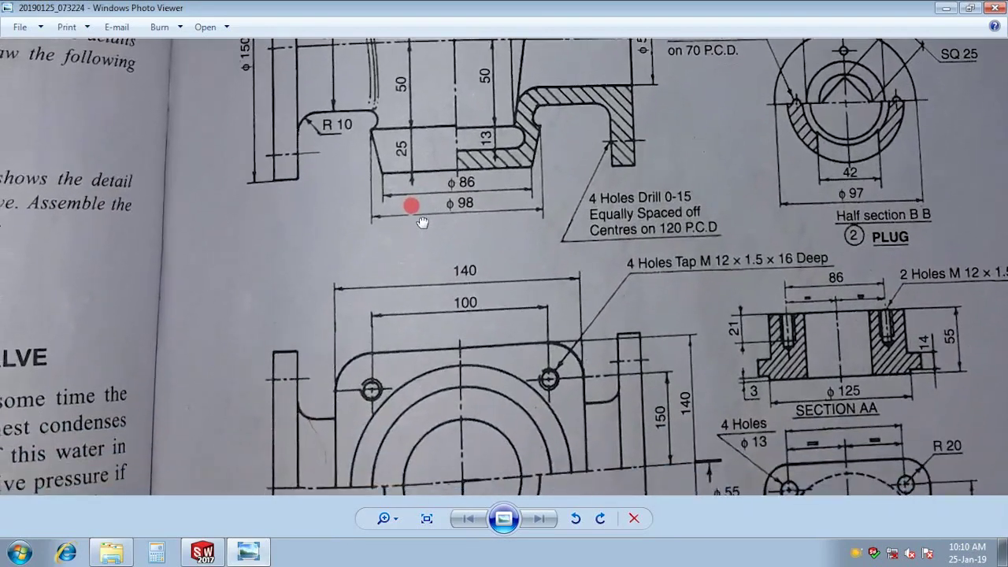
drag(436, 190, 403, 402)
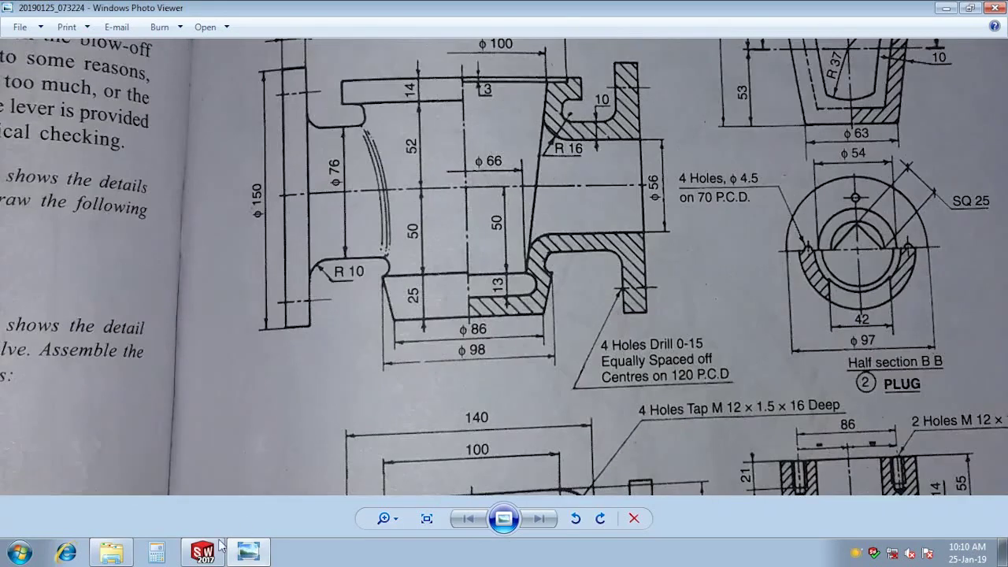
click(220, 545)
click(620, 245)
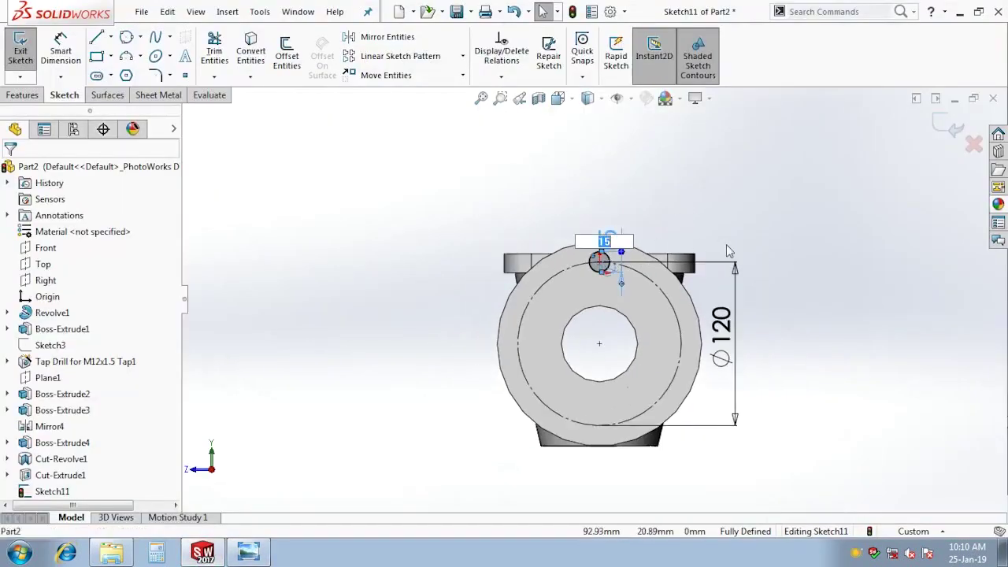
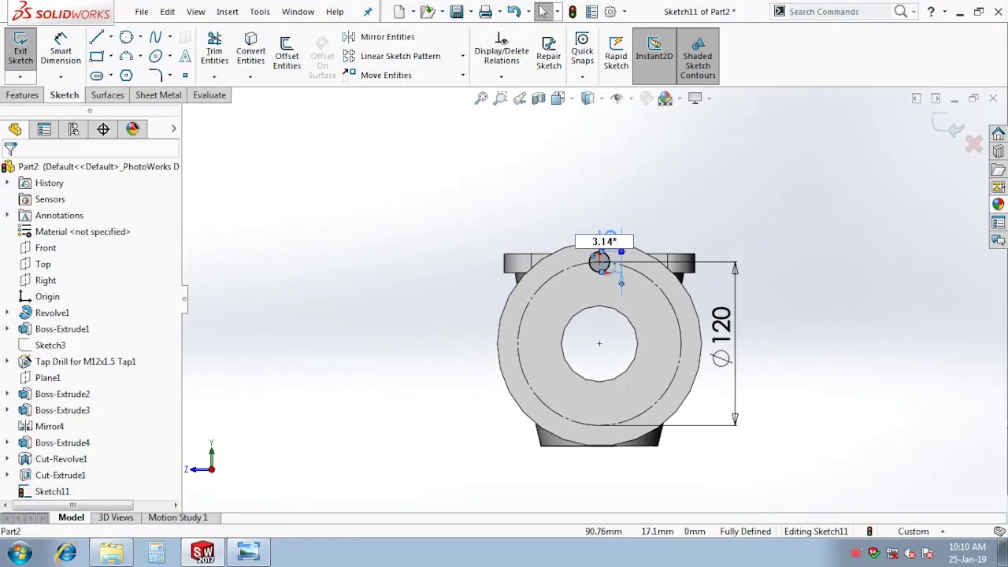
Confirm the 3.14*4 dimension and circular-pattern the hole circle 4 times about the pitch-circle centre
key(Return)
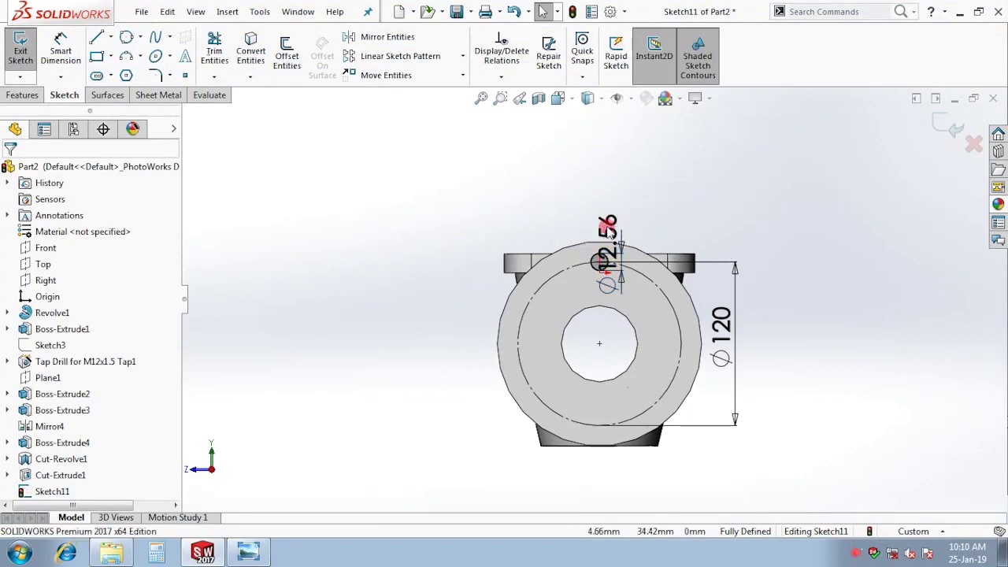
scroll(622, 252, down, 2)
click(462, 55)
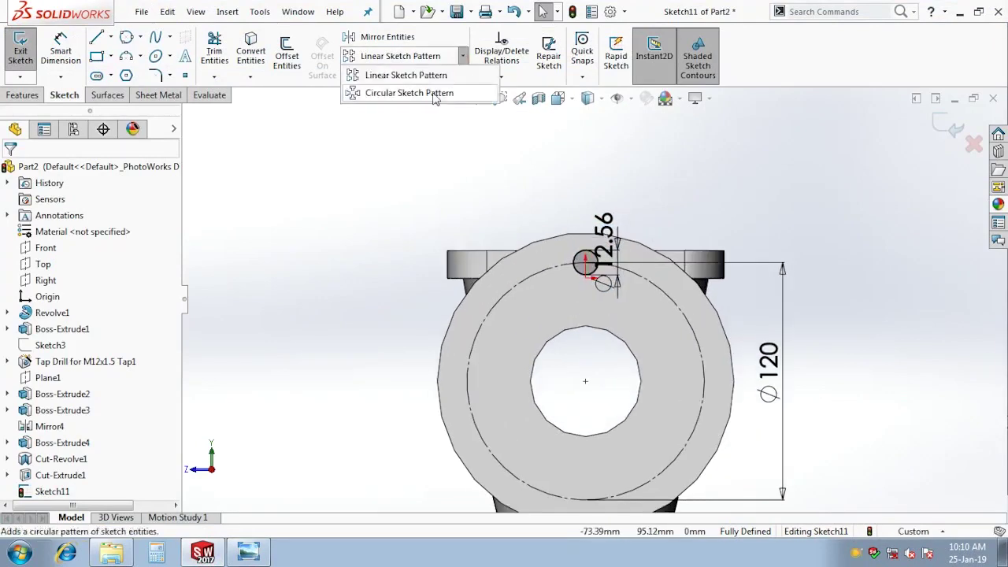
click(391, 95)
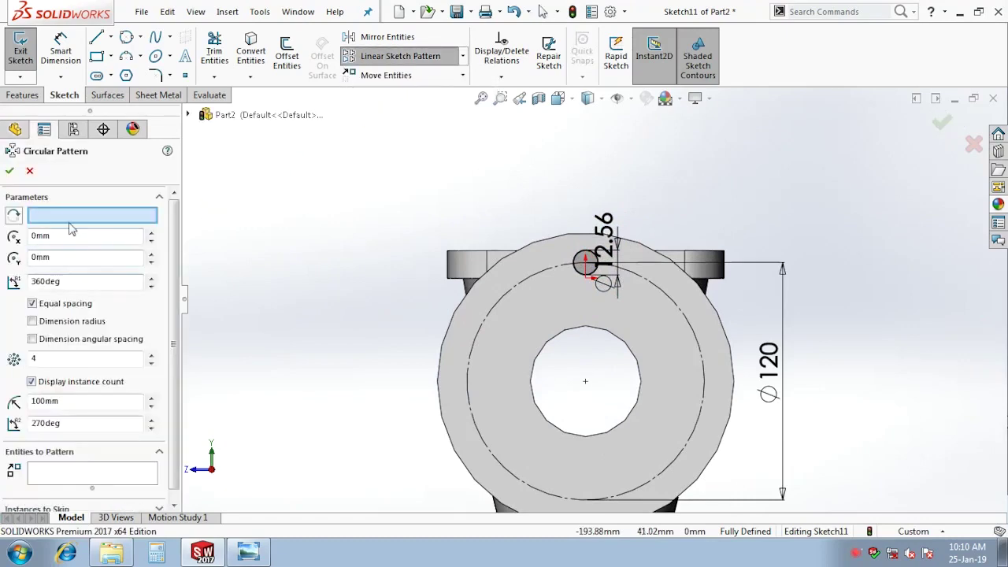
scroll(631, 251, down, 2)
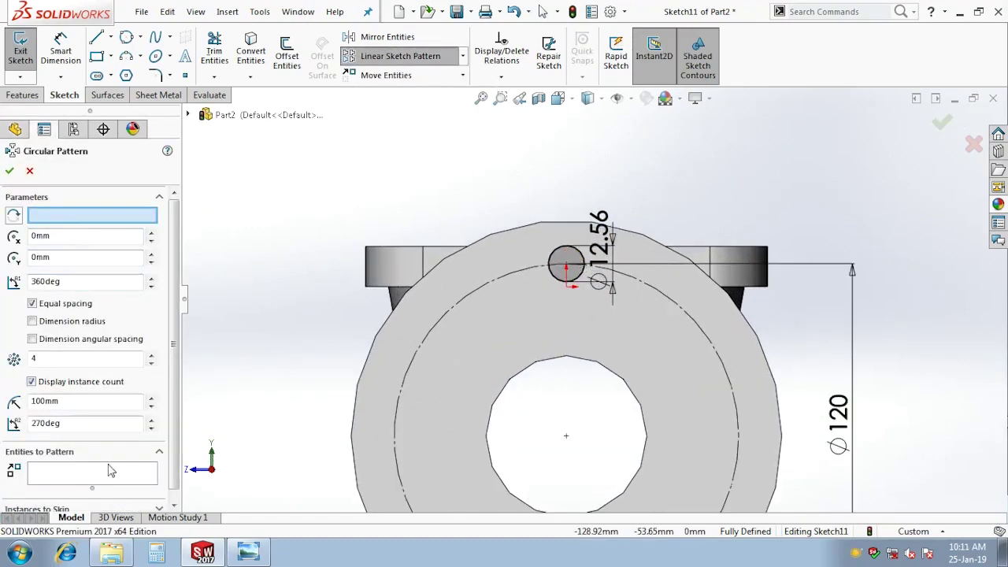
click(111, 469)
click(567, 251)
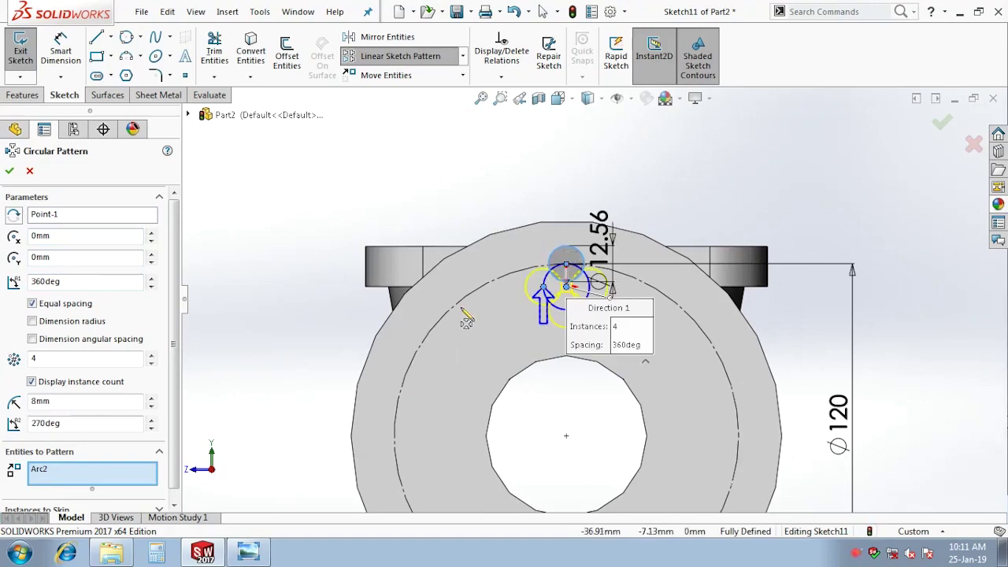
right_click(63, 223)
click(94, 228)
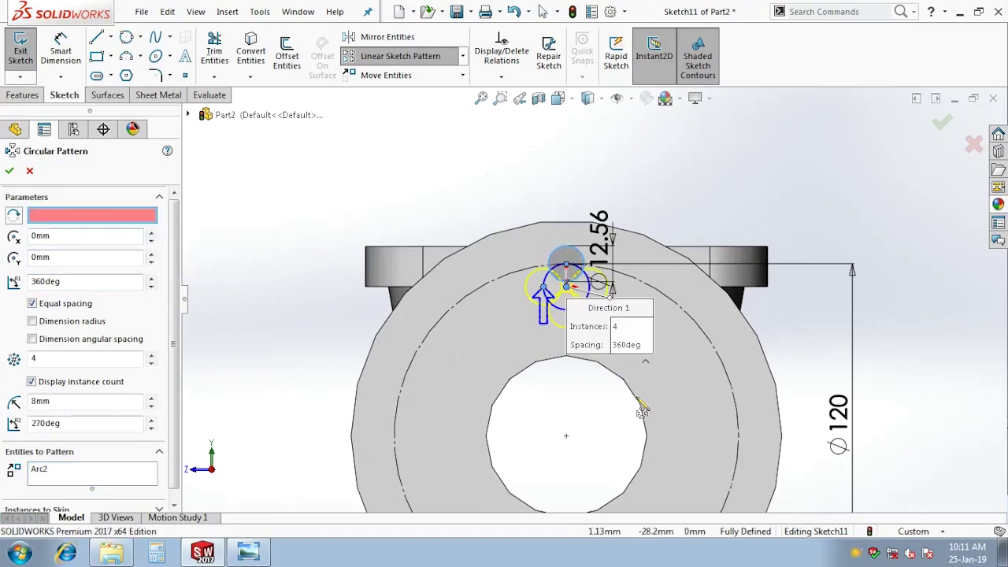
click(566, 437)
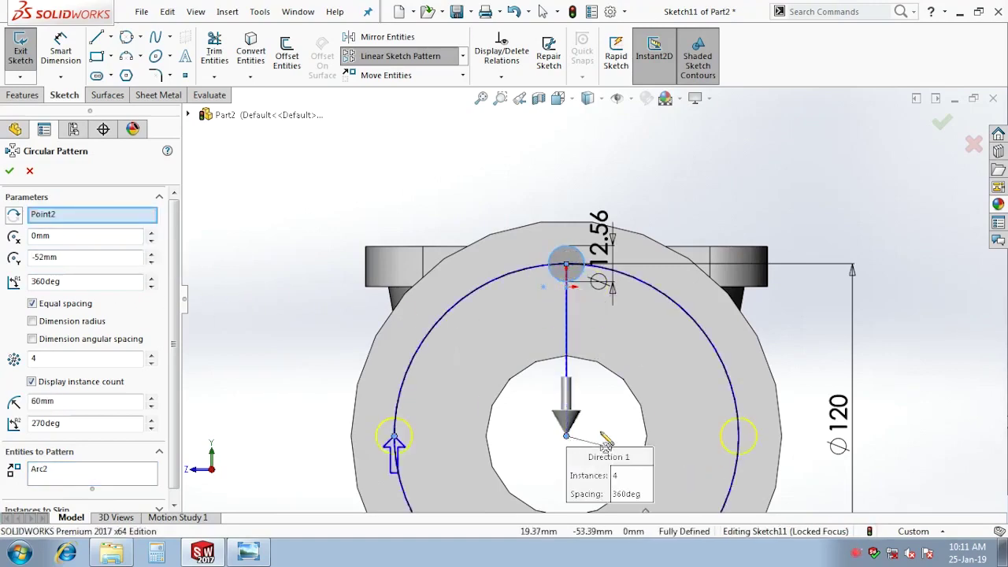
click(9, 170)
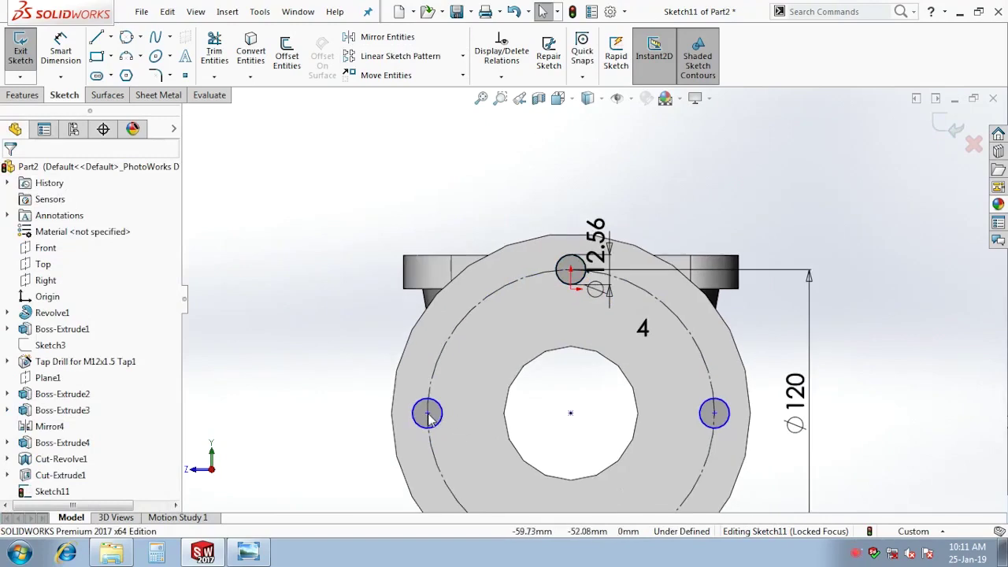
Make the left and right hole centres coincident with the construction pitch circle
click(429, 416)
click(473, 311)
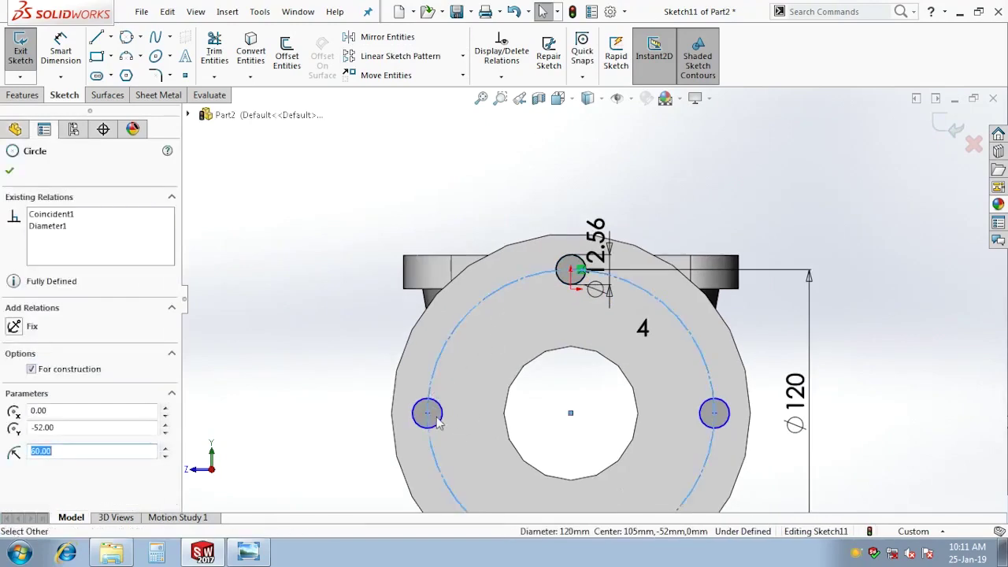
click(427, 413)
ctrl+click(470, 311)
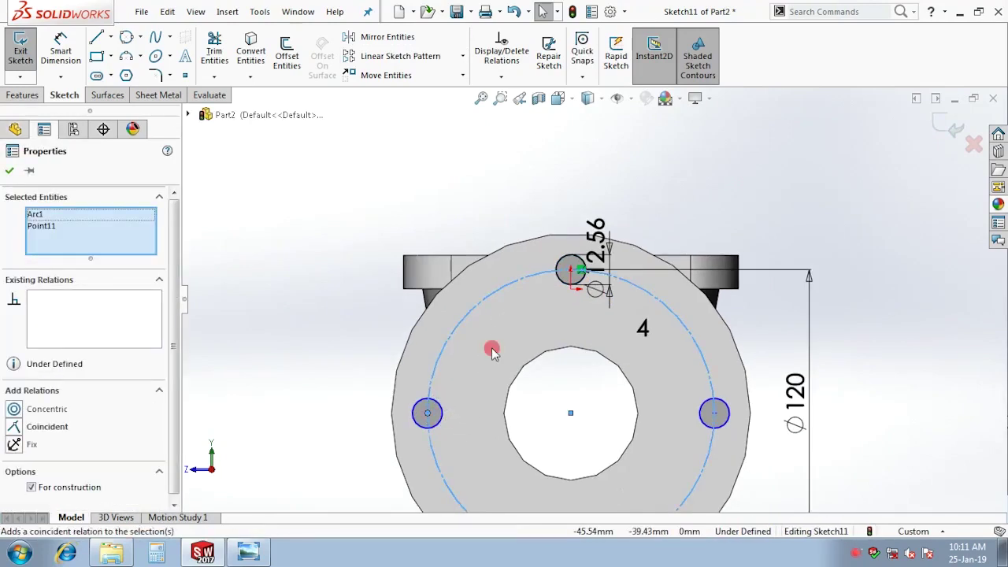
click(544, 437)
click(714, 415)
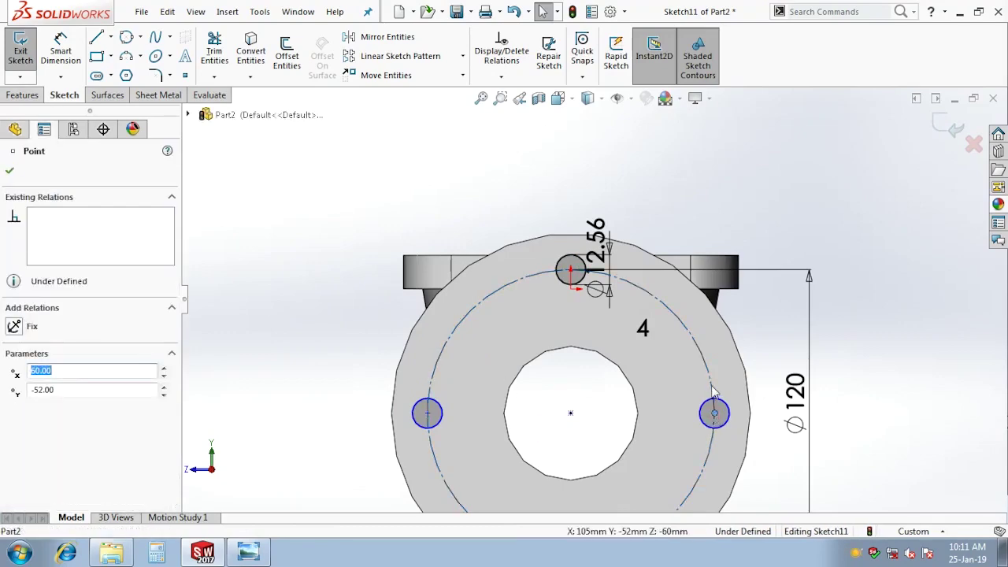
ctrl+click(713, 392)
click(48, 436)
click(806, 222)
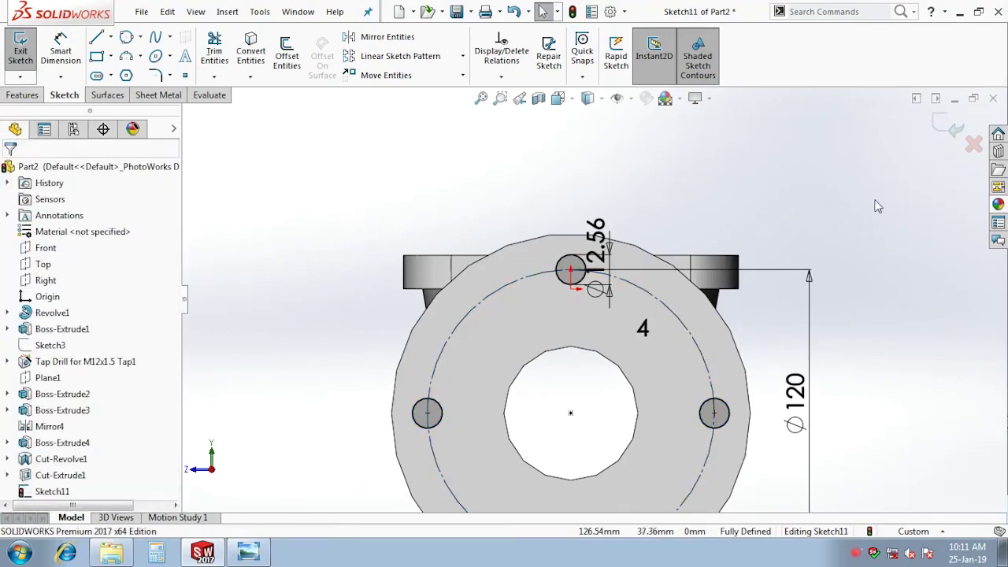
Exit the fully defined hole sketch and view the part isometrically
key(f)
click(940, 130)
key(ctrl+7)
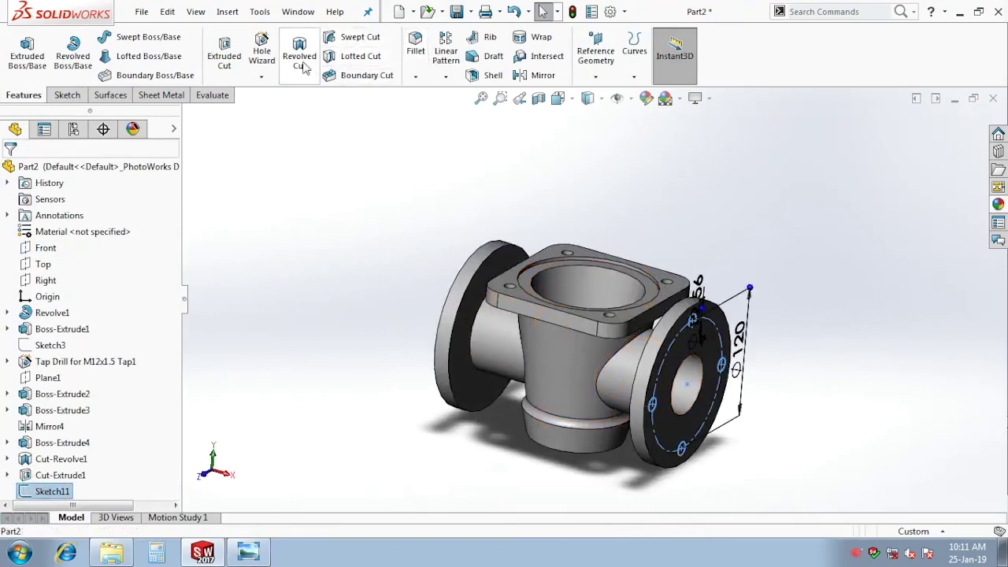
Extrude-cut the hole sketch through the flange
click(225, 53)
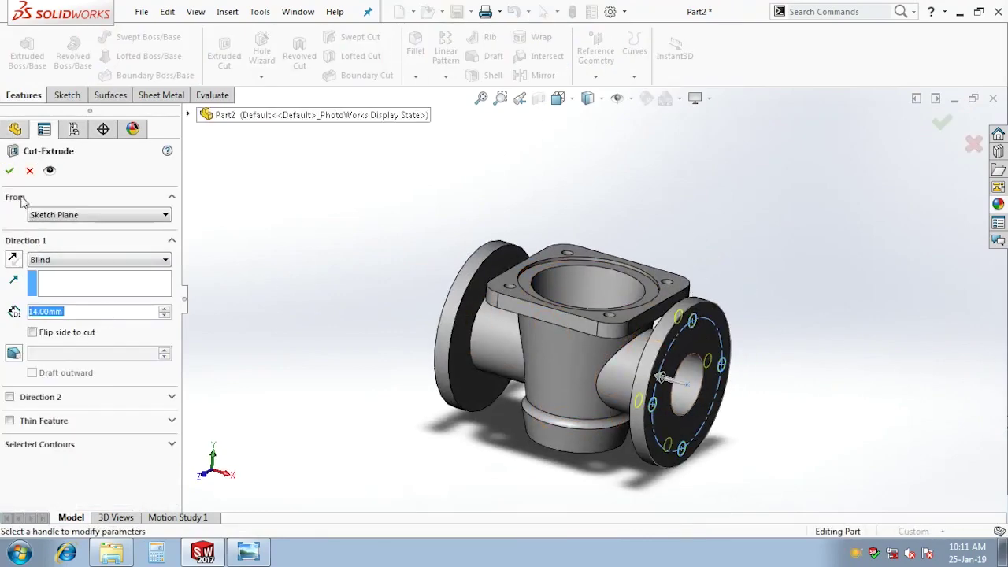
key(Return)
middle_drag(449, 315, 383, 348)
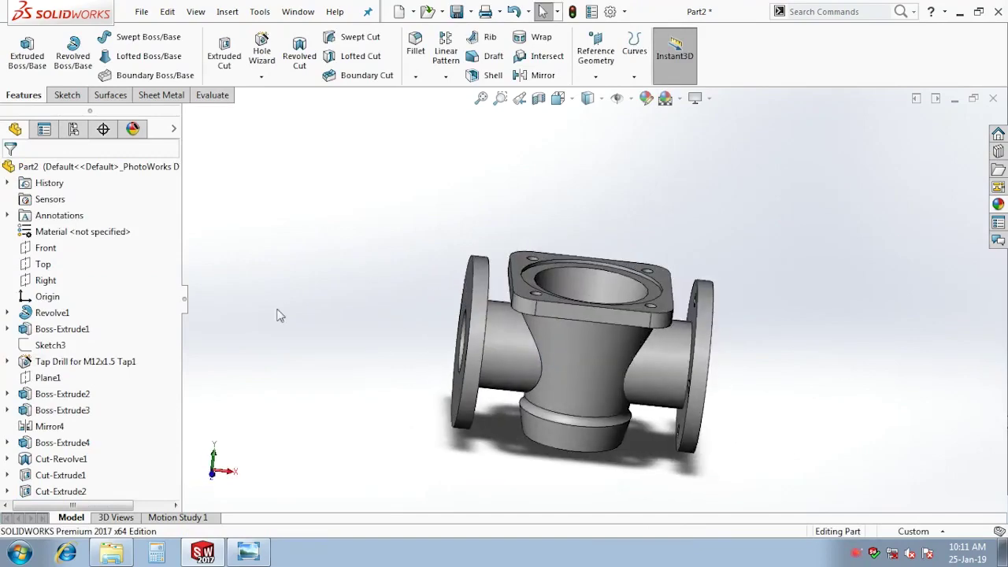
Set up a mirror of Cut-Extrude2 about the Right plane, then cancel it
click(63, 284)
click(542, 56)
key(Escape)
click(542, 78)
click(188, 115)
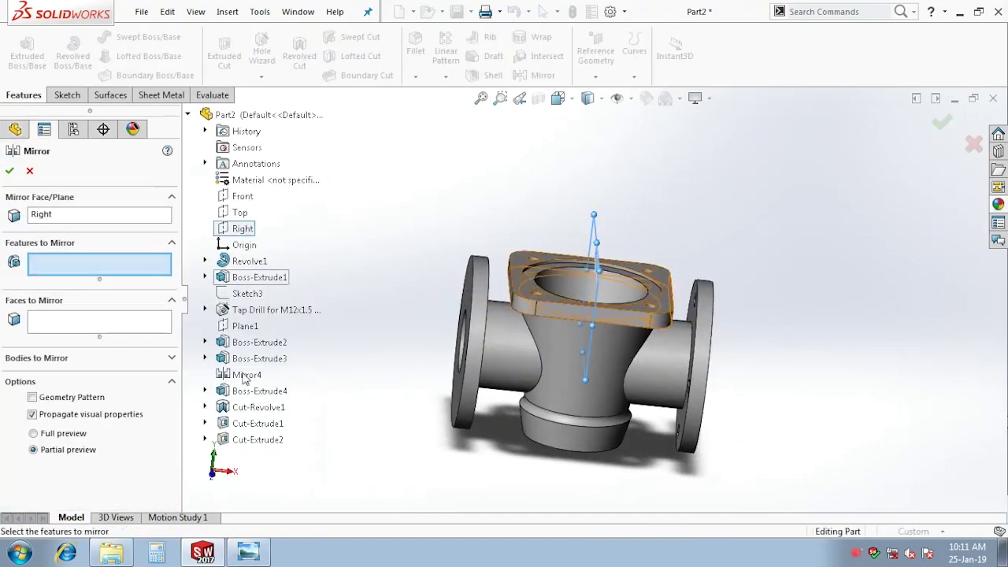
click(259, 440)
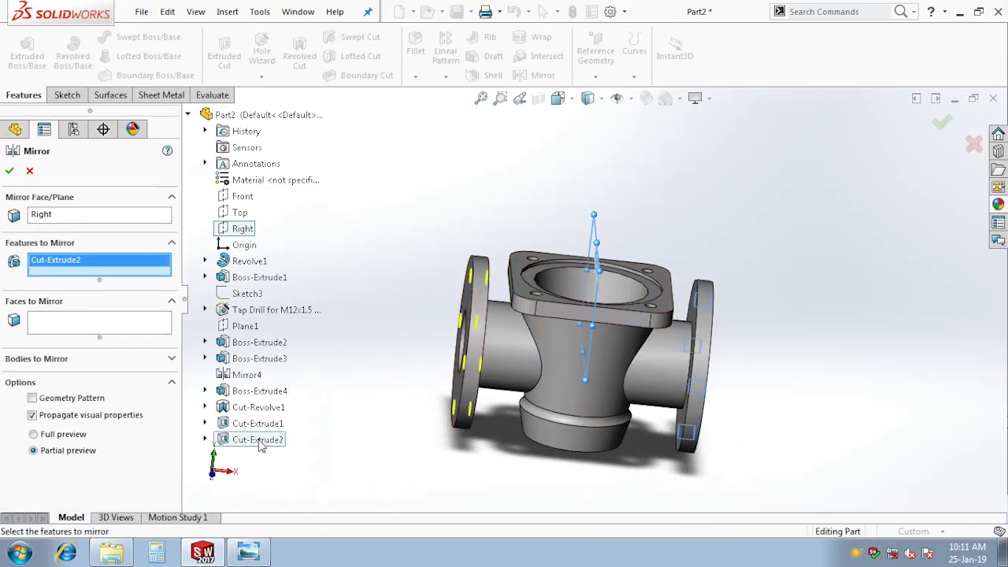
click(29, 171)
Inspect the flange from isometric and top angles and check the reference drawing
middle_drag(498, 355, 422, 319)
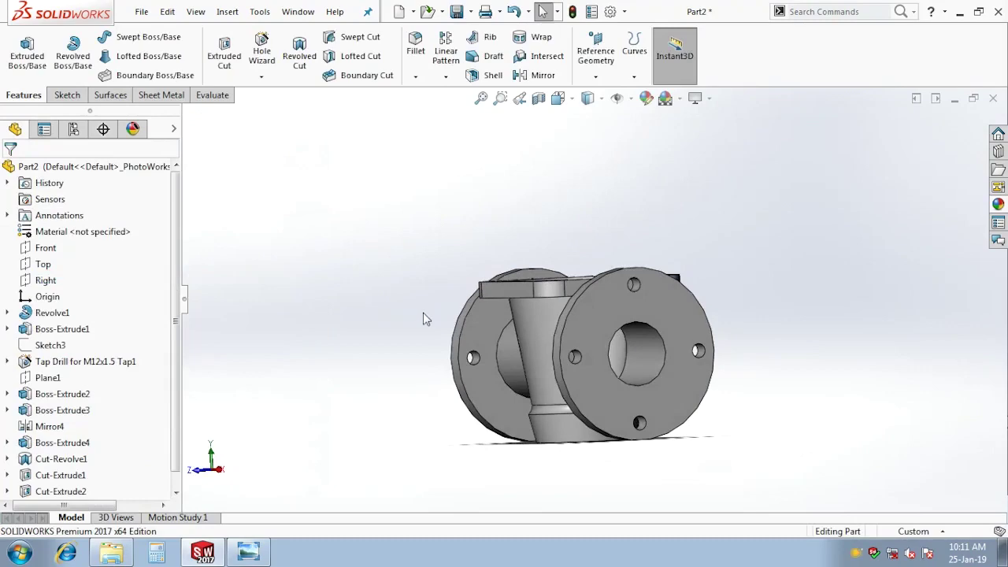
key(ctrl+7)
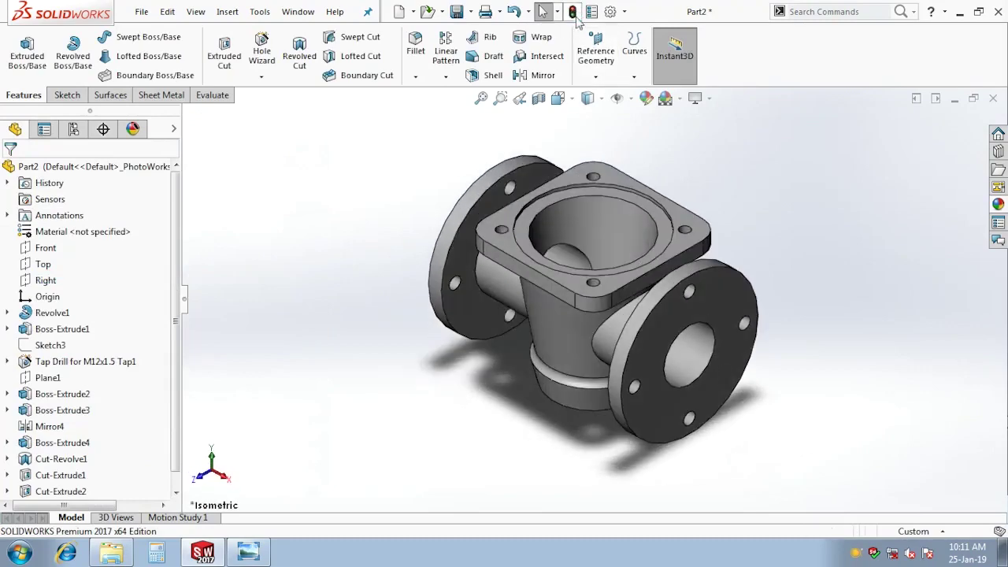
middle_drag(425, 181, 400, 228)
click(262, 552)
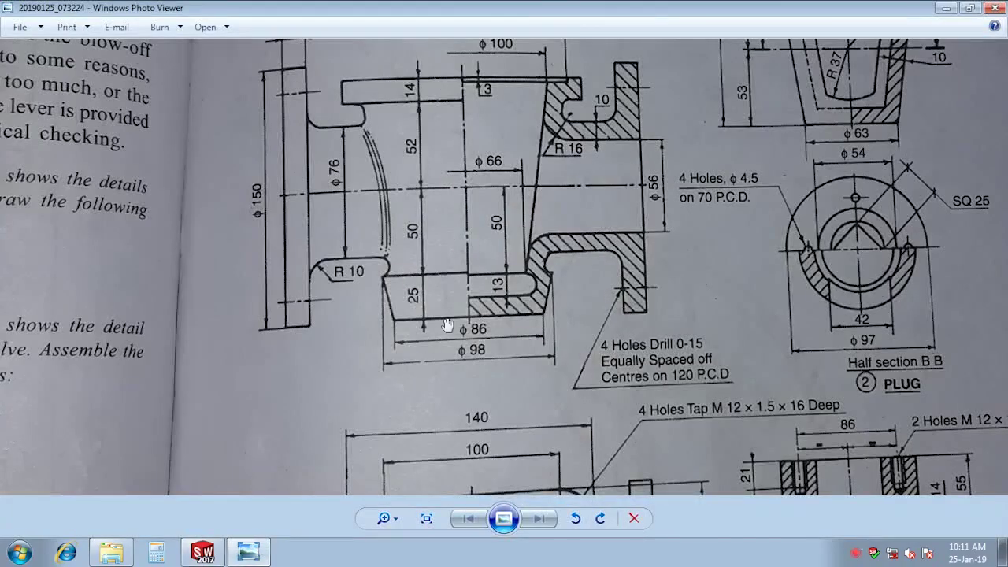
click(202, 553)
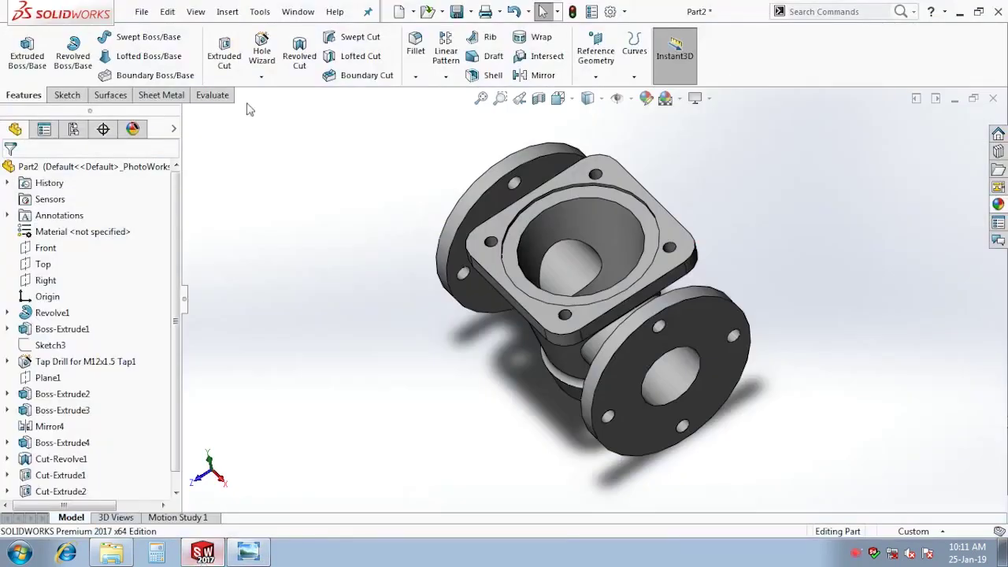
Start a 14 mm fillet on the right pipe-to-body intersection edge
click(411, 68)
text(16.00mm)
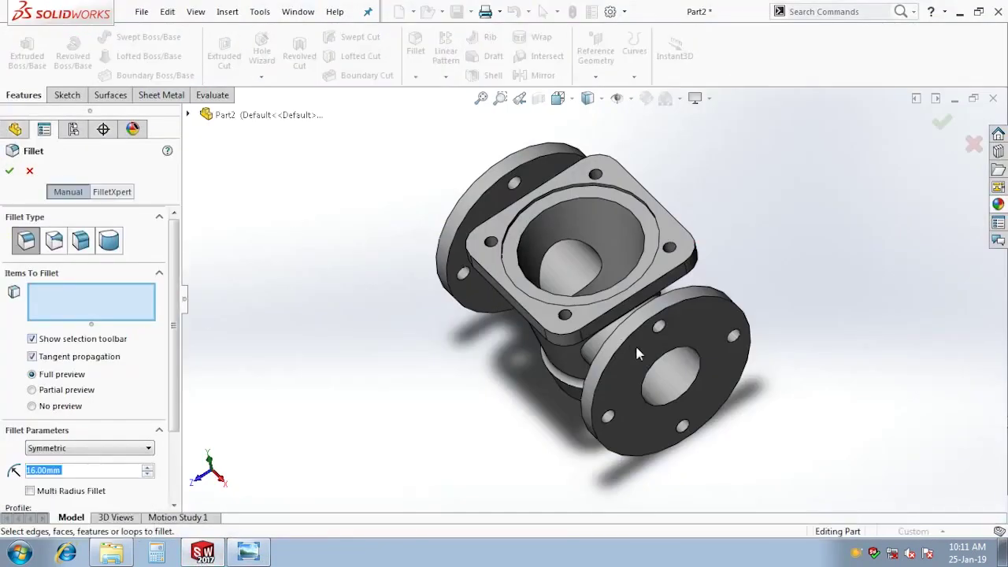
middle_drag(635, 343, 648, 265)
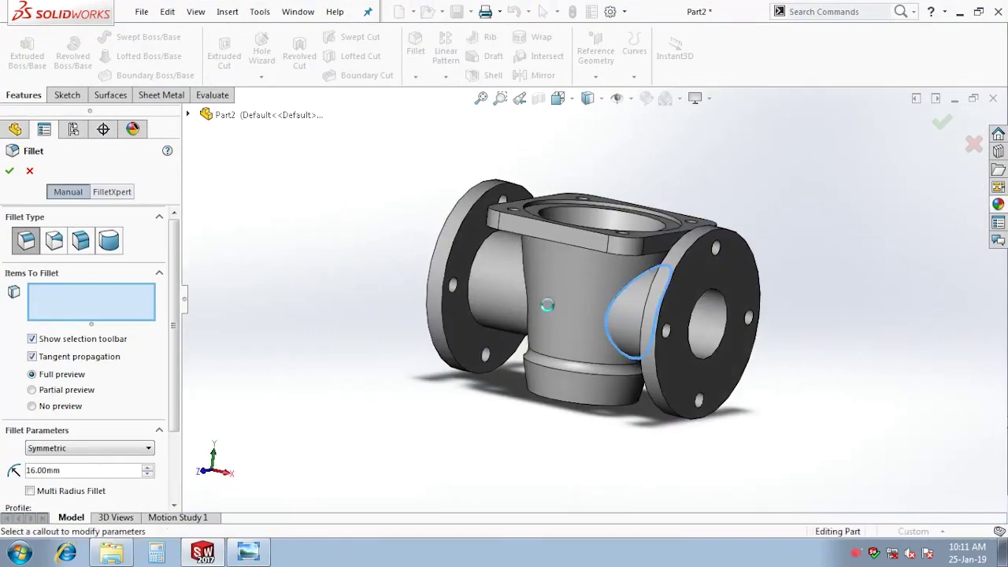
click(653, 311)
mouse_move(517, 293)
middle_down()
mouse_move(622, 268)
mouse_move(615, 286)
middle_up()
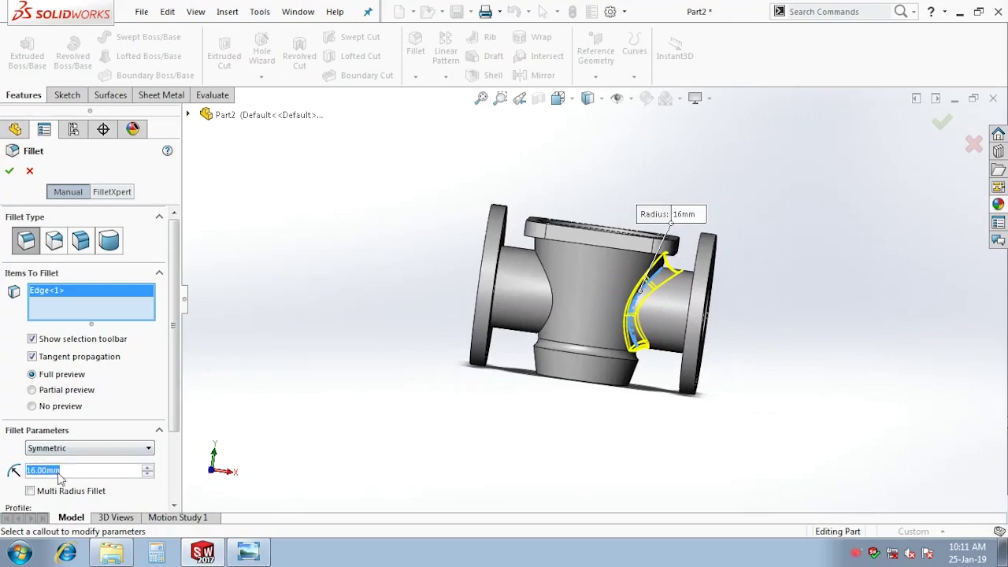
text(14)
key(Return)
scroll(563, 298, down, 2)
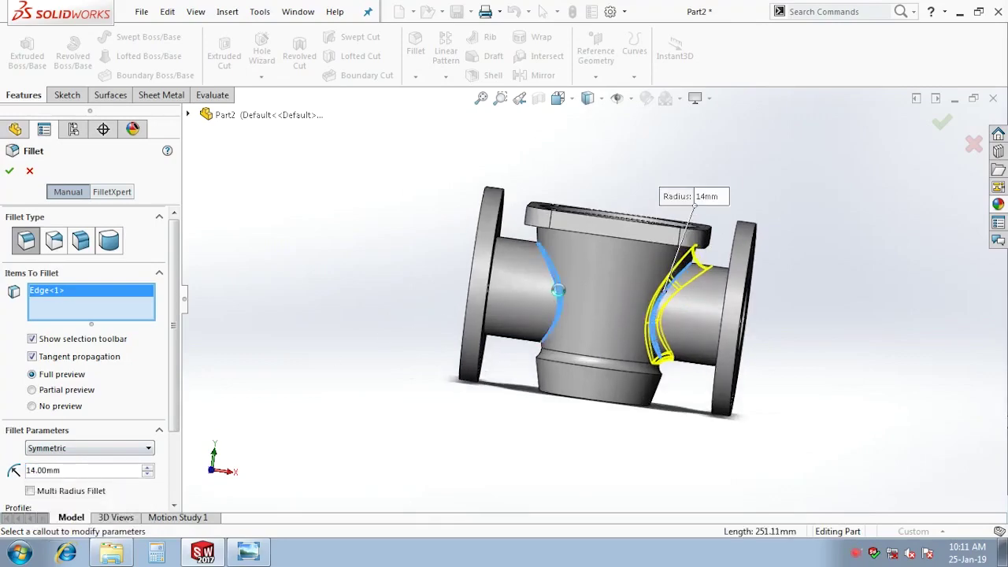
Add the left, top and fourth intersection edges and apply the 14 mm fillet
click(556, 298)
mouse_move(593, 222)
middle_down()
mouse_move(593, 287)
mouse_move(556, 284)
middle_up()
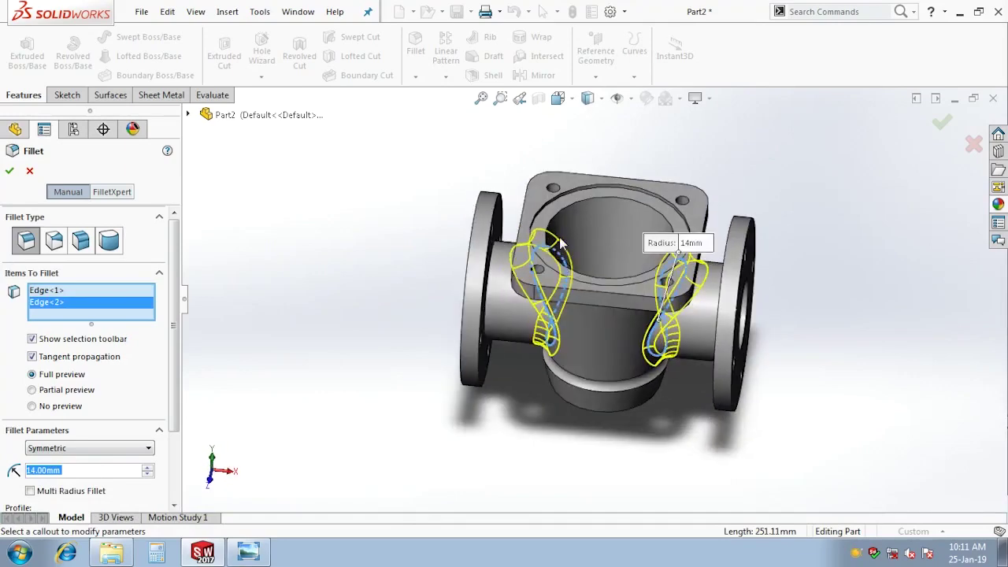
click(557, 276)
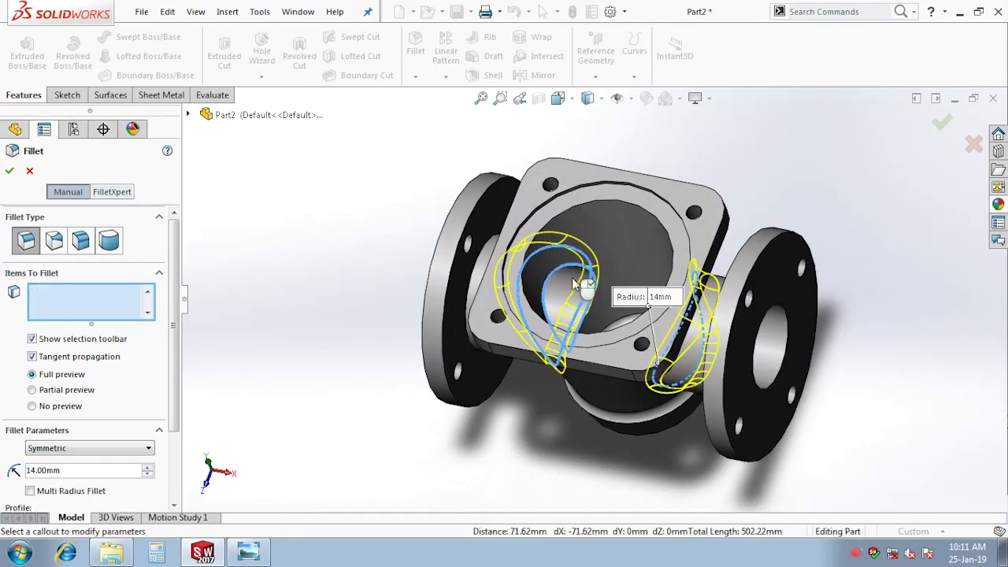
middle_drag(644, 307, 665, 293)
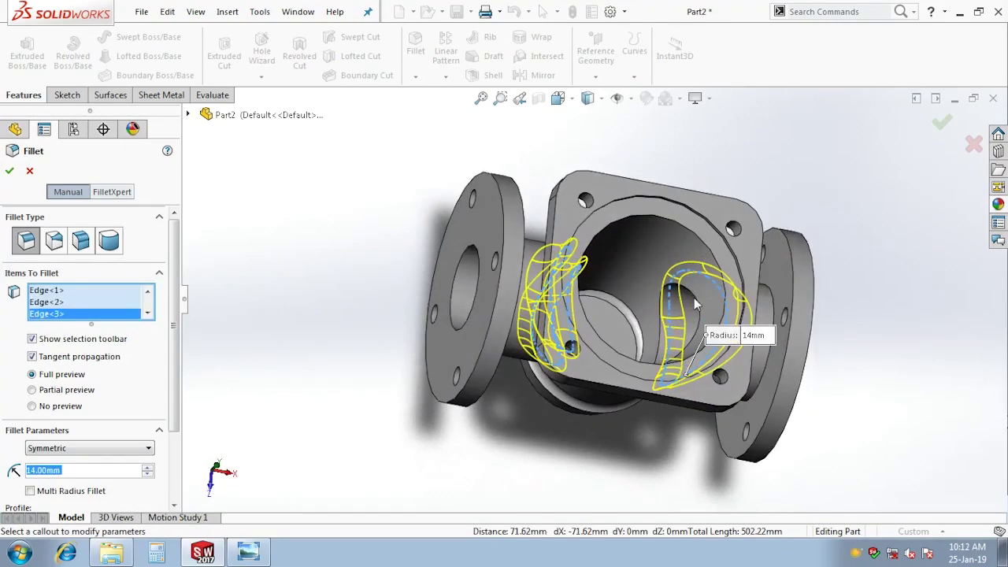
click(693, 298)
click(10, 171)
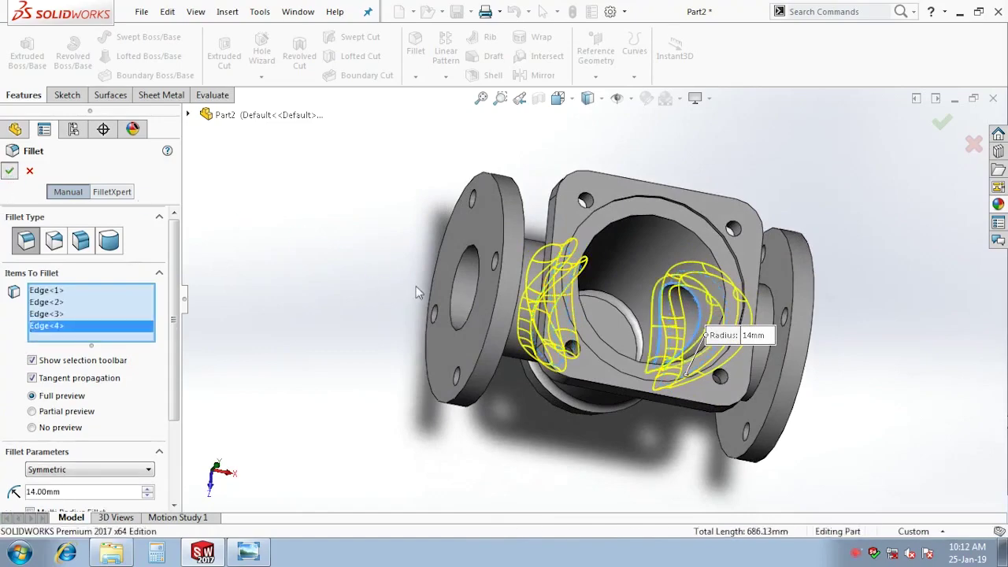
mouse_move(411, 282)
middle_down()
mouse_move(697, 288)
mouse_move(682, 343)
middle_up()
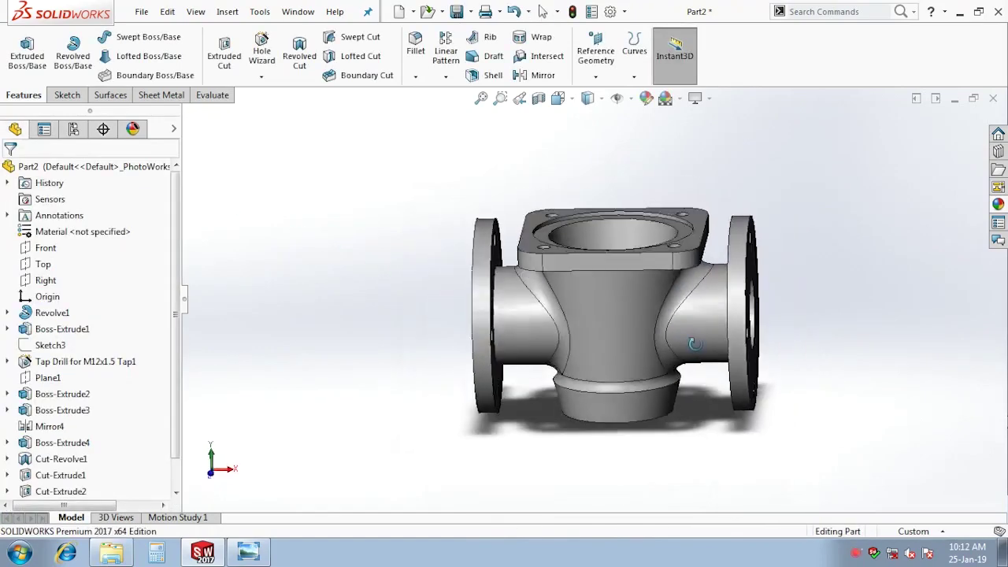
key(ctrl+7)
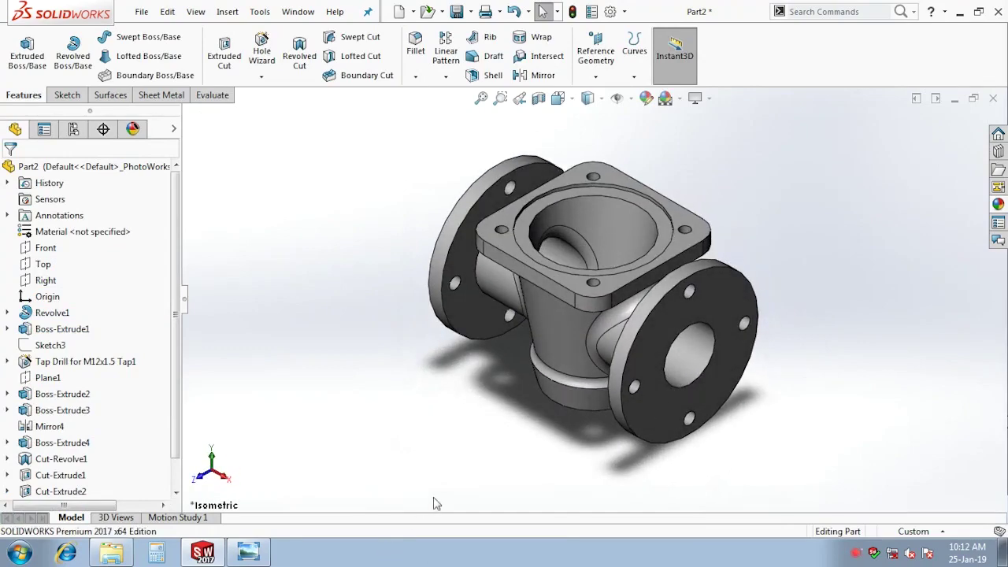
Check the GLAND and COVER STUD views on the scanned drawing, then return to the model
click(248, 551)
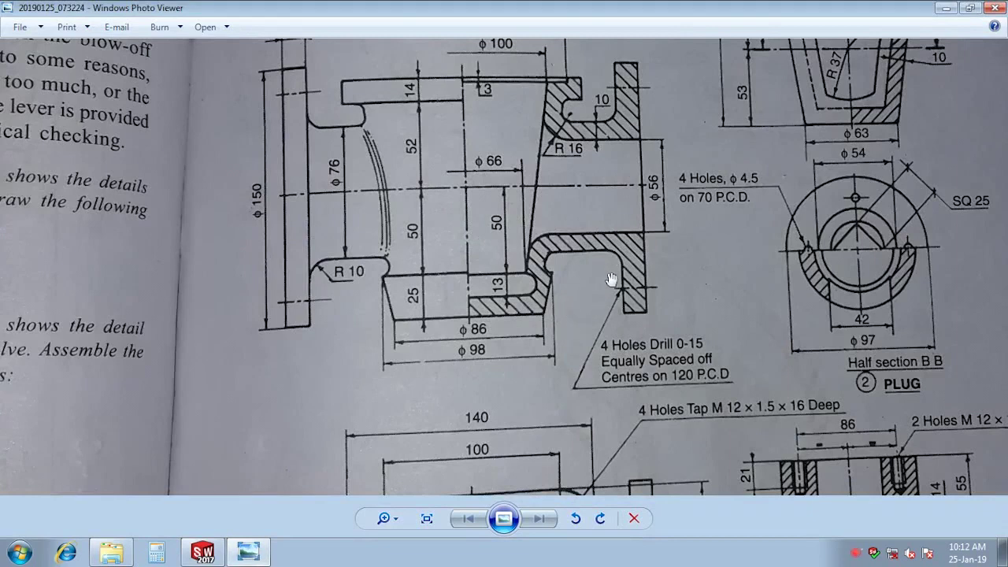
drag(611, 285, 606, 379)
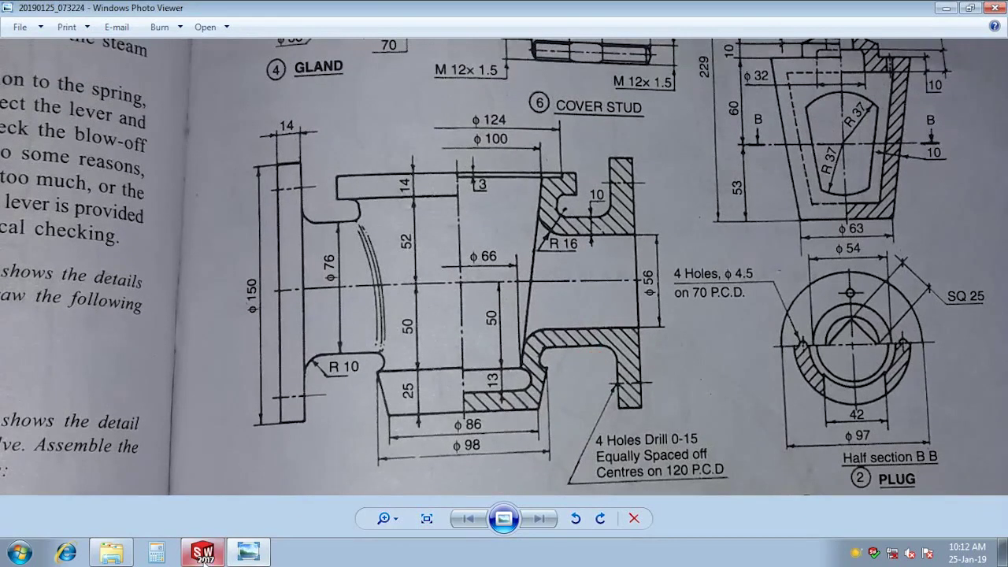
click(204, 555)
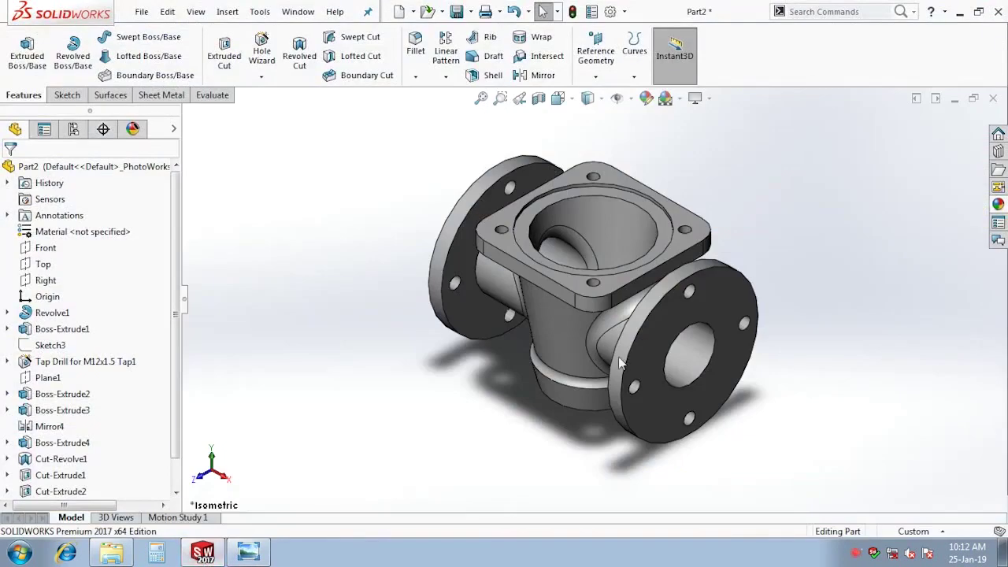
Review the upper part of the scanned drawing, then return to the valve body
mouse_move(880, 309)
middle_down()
mouse_move(821, 286)
mouse_move(771, 238)
mouse_move(714, 211)
mouse_move(795, 260)
middle_up()
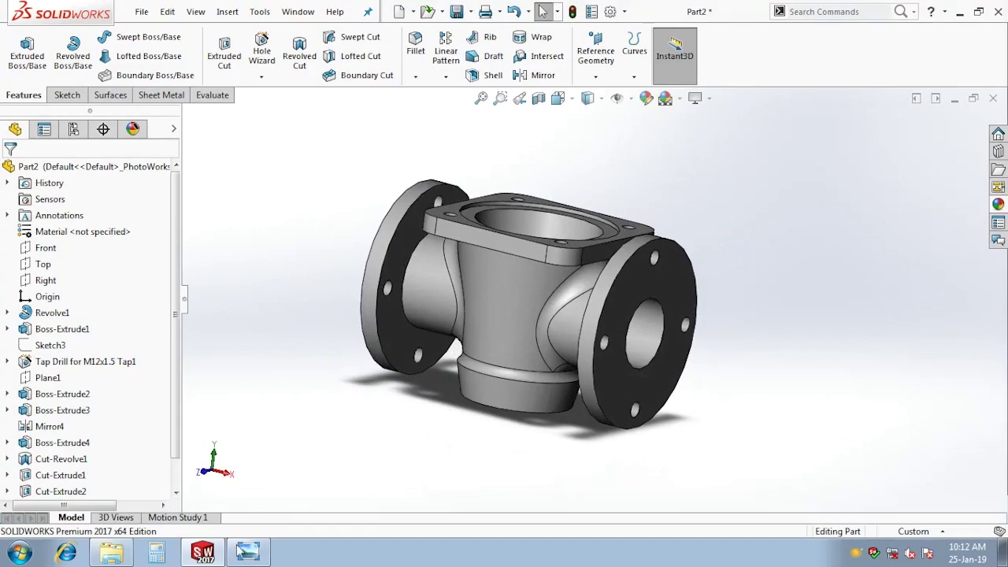
click(248, 551)
mouse_move(483, 277)
mouse_down()
mouse_move(455, 223)
mouse_move(490, 457)
mouse_move(428, 209)
mouse_move(438, 163)
mouse_move(438, 218)
mouse_move(423, 229)
mouse_up()
click(201, 548)
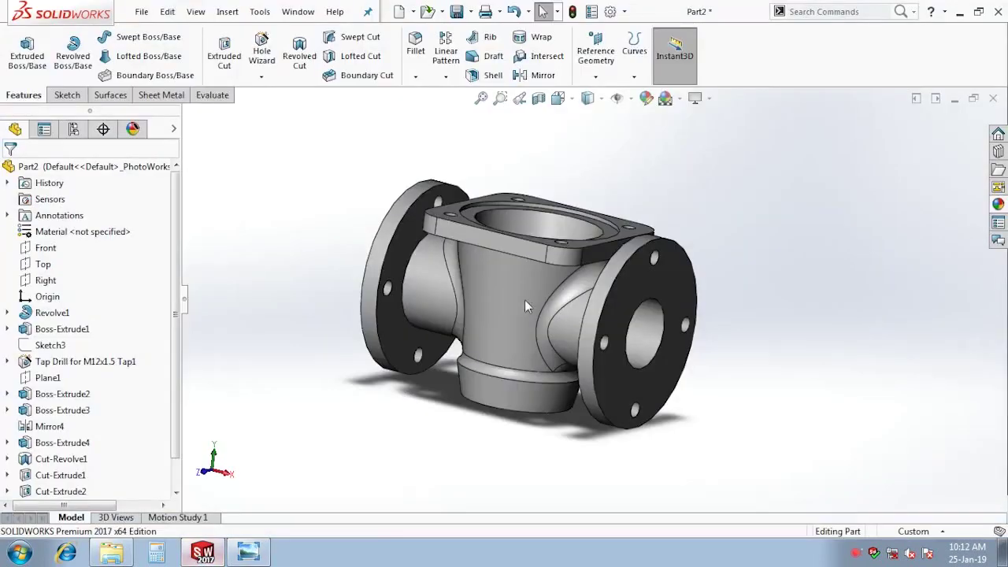
With the model isometric, select Part2 and expand the colour appearances in the library
key(ctrl+7)
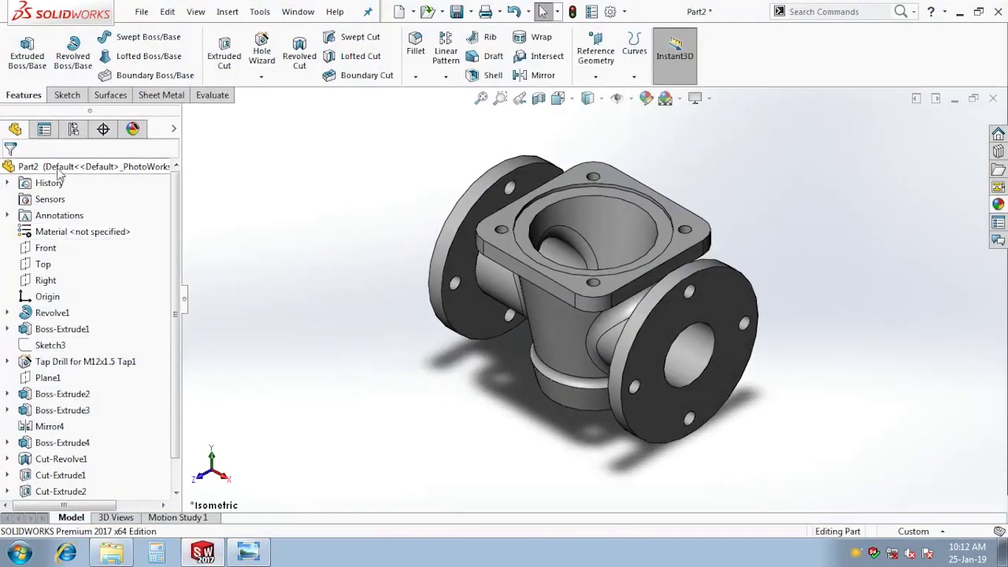
click(95, 166)
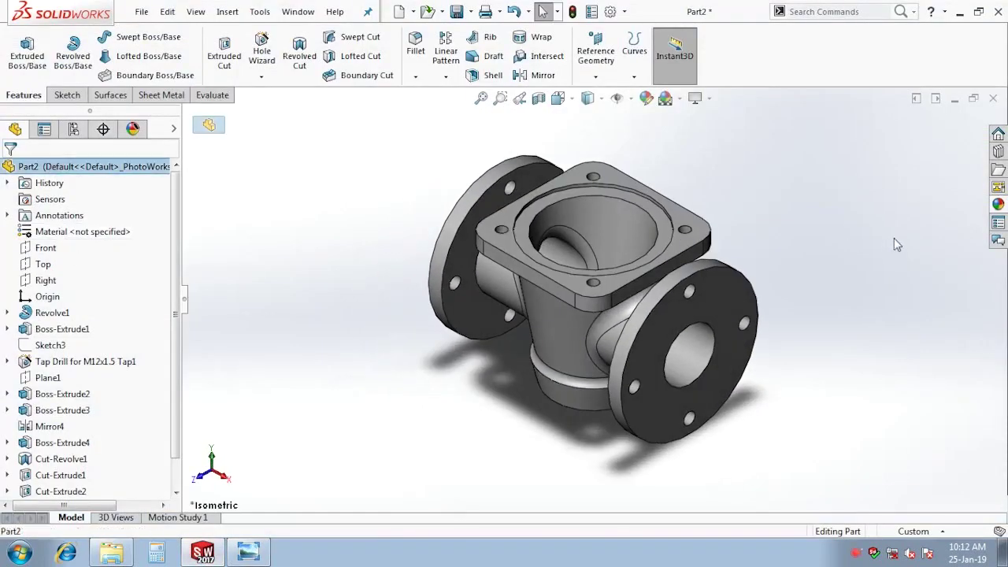
click(997, 203)
click(807, 140)
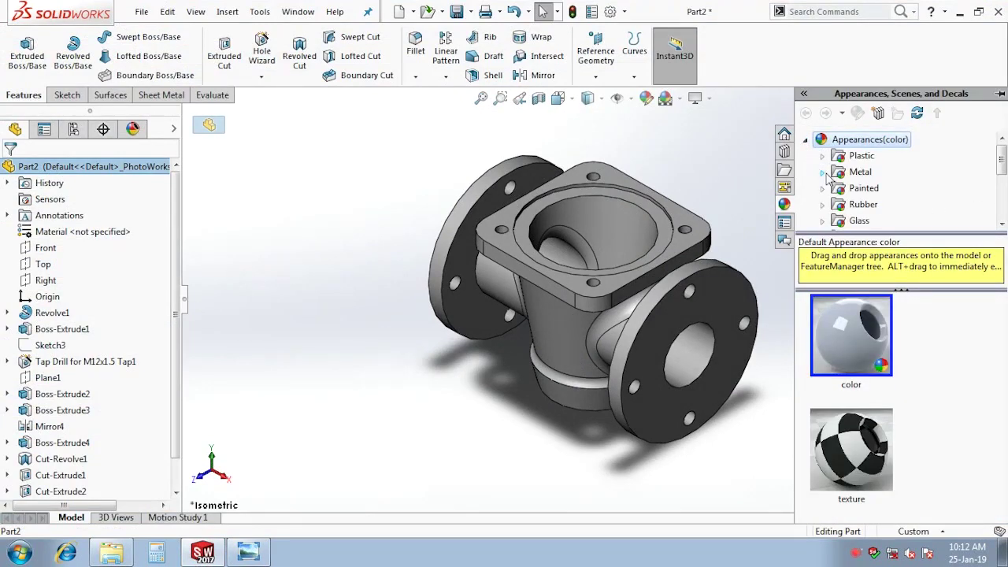
Apply the Metal > Iron cast iron appearance to the part
click(823, 172)
click(869, 156)
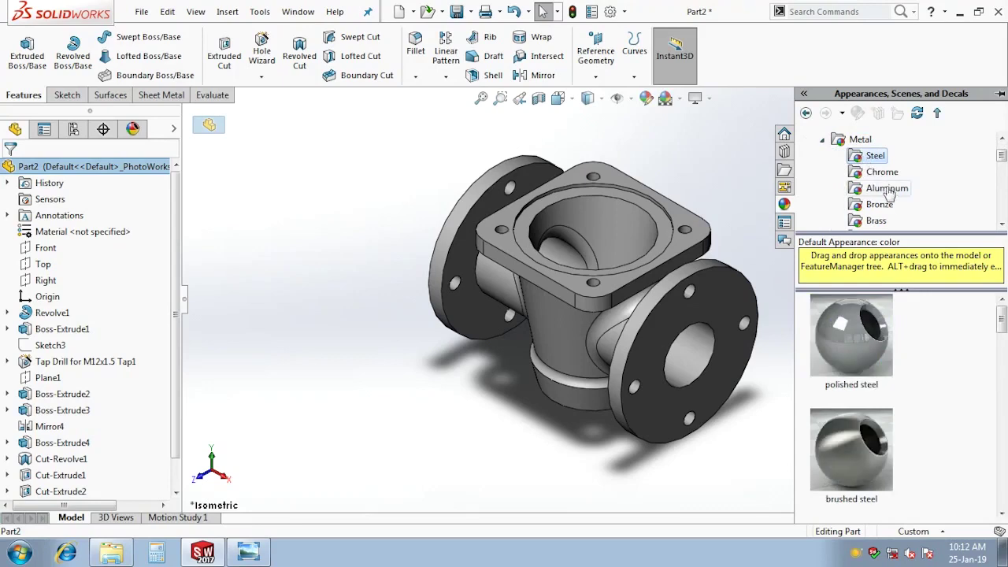
scroll(878, 197, down, 1)
scroll(881, 209, down, 1)
scroll(881, 205, down, 1)
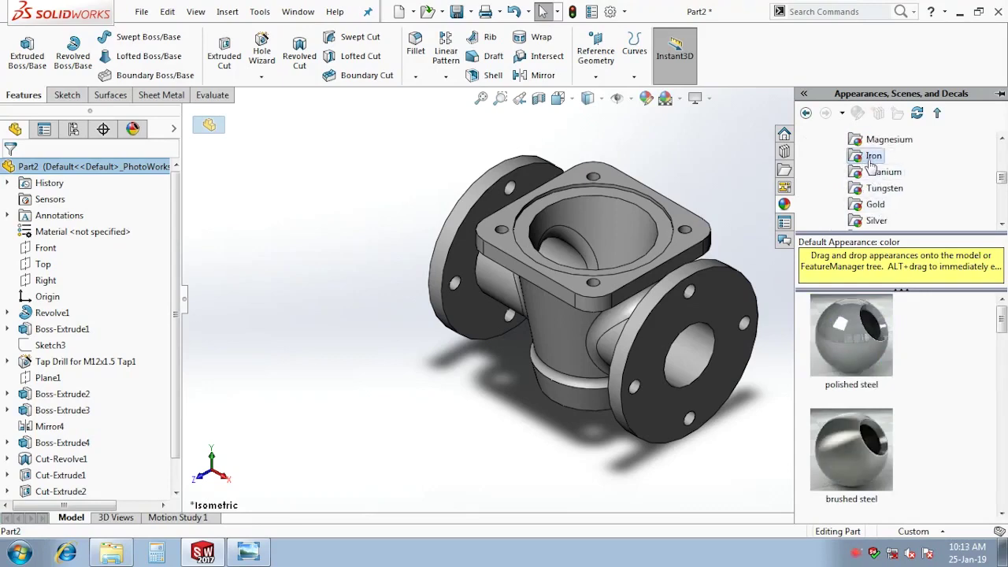
click(872, 158)
scroll(929, 391, down, 3)
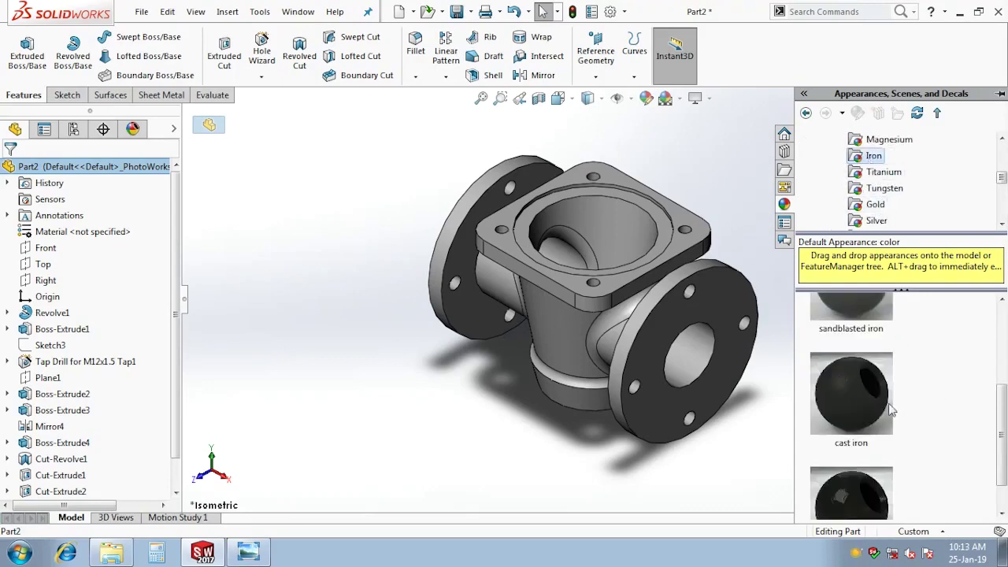
double_click(858, 392)
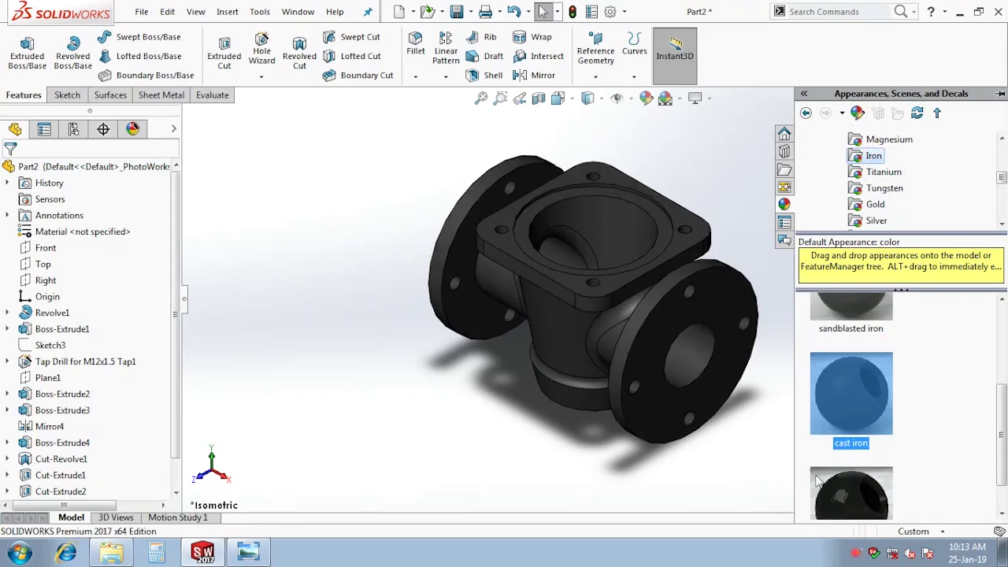
Recolour the cast iron appearance to cyan
right_click(62, 168)
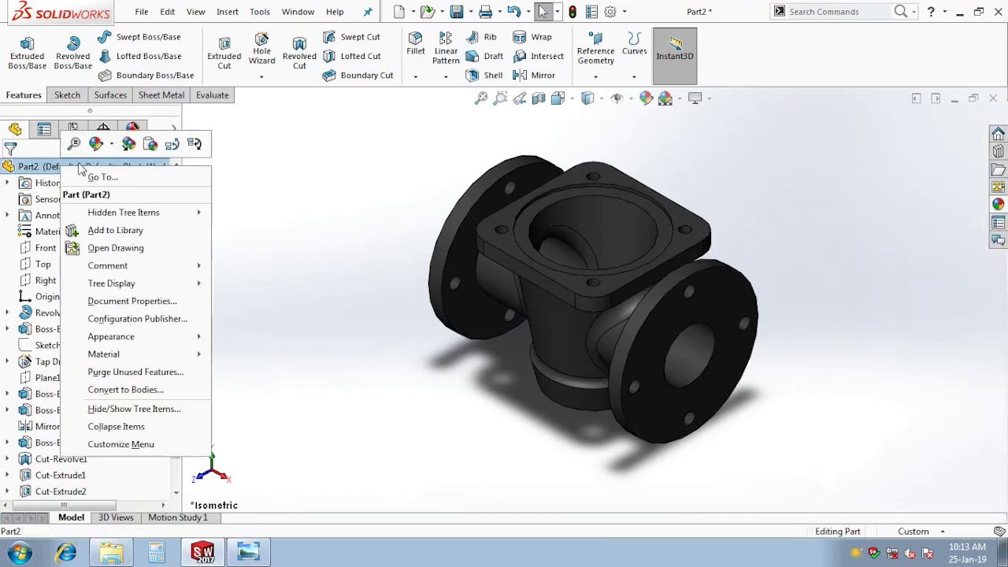
click(430, 150)
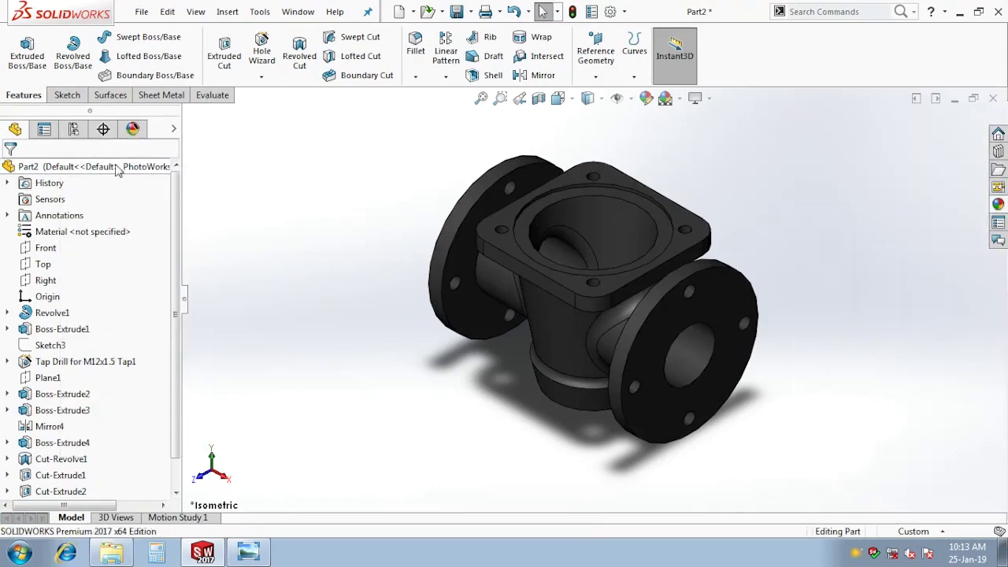
click(652, 100)
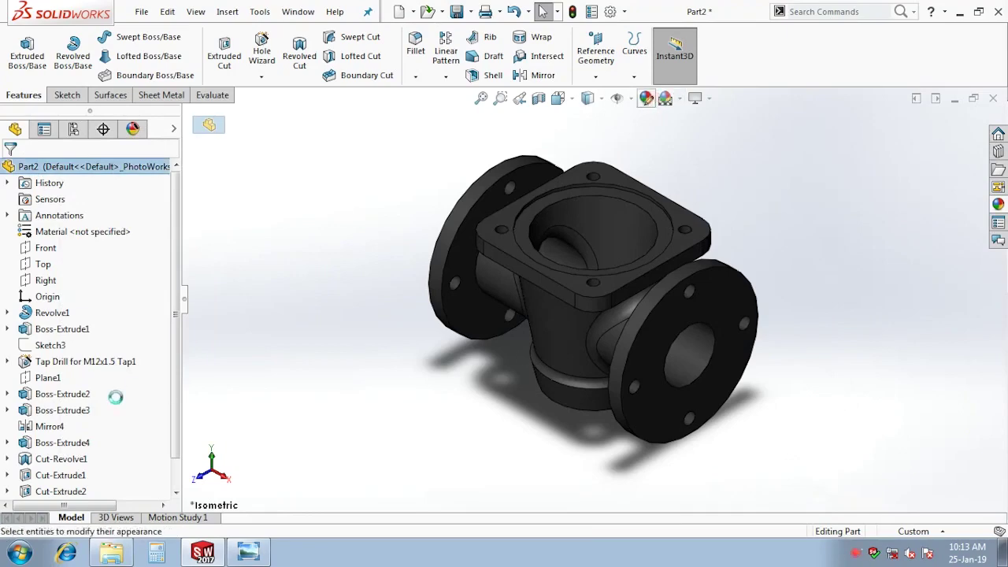
scroll(179, 337, down, 3)
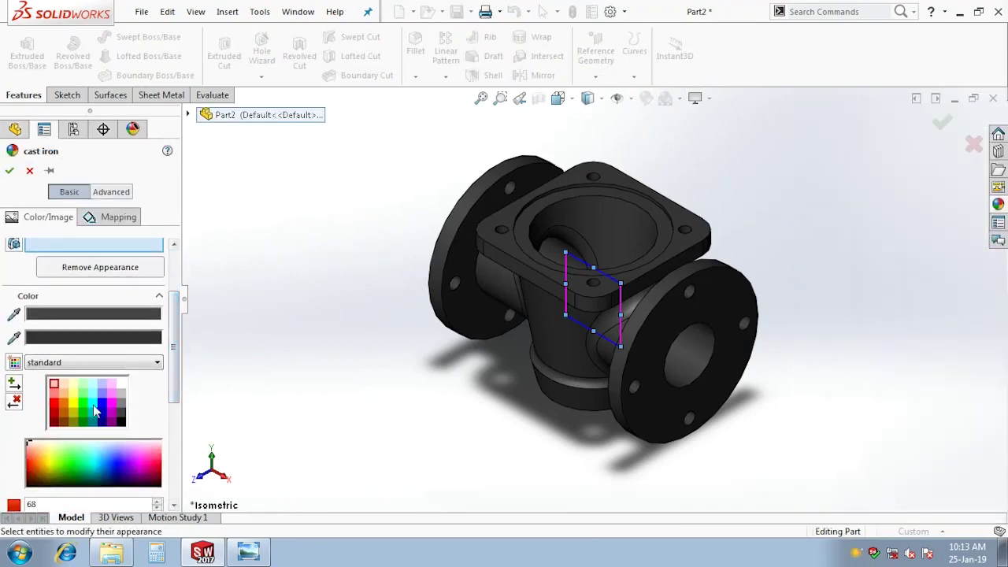
click(95, 411)
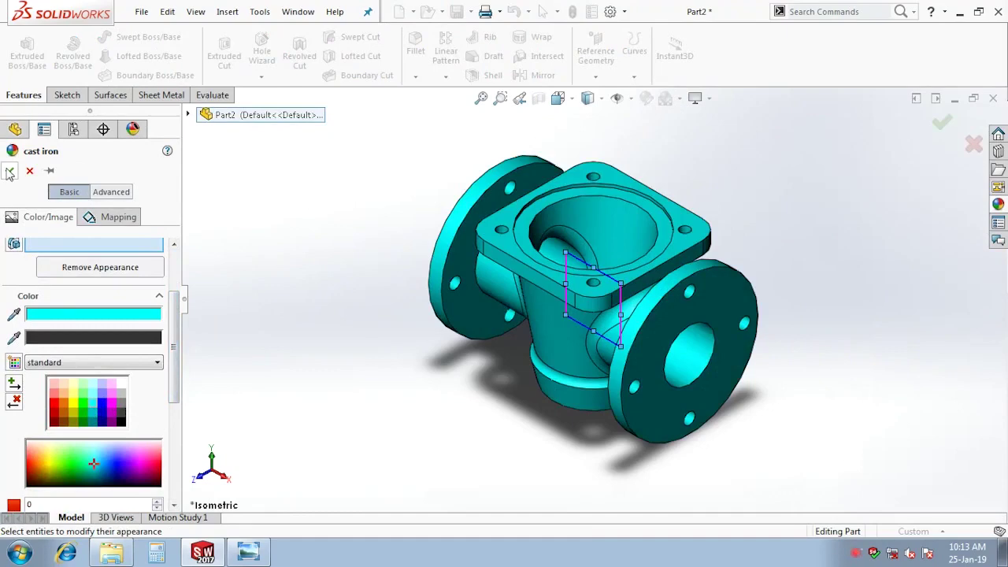
click(10, 171)
Try the Plain White scene, then revert to 3 Point Faded
middle_drag(398, 290, 734, 273)
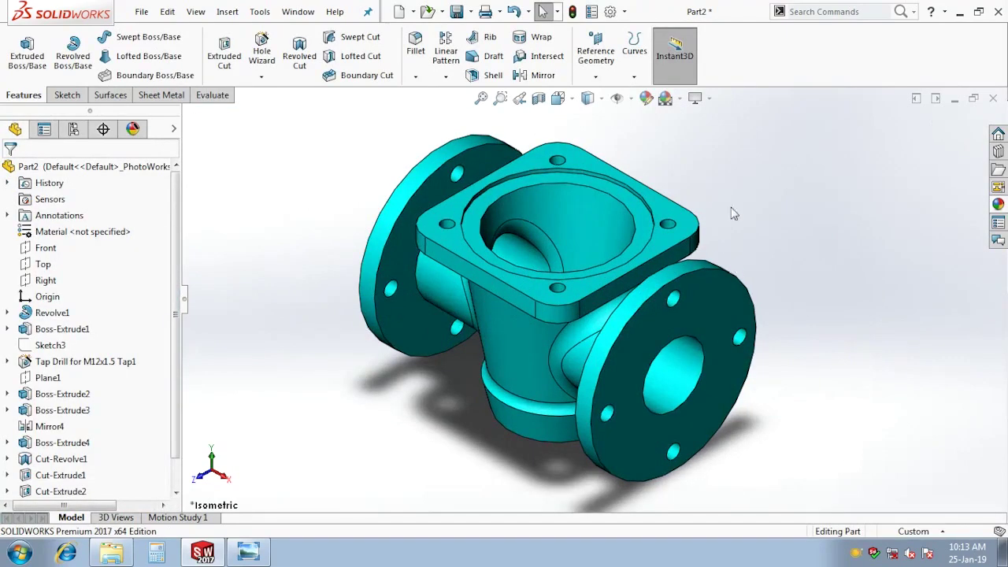
click(676, 100)
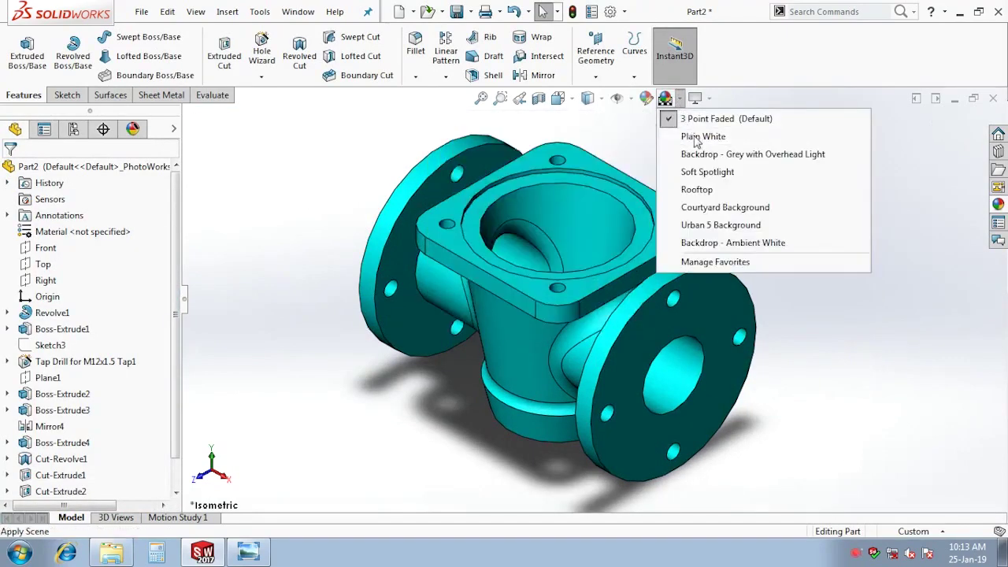
click(693, 133)
click(677, 100)
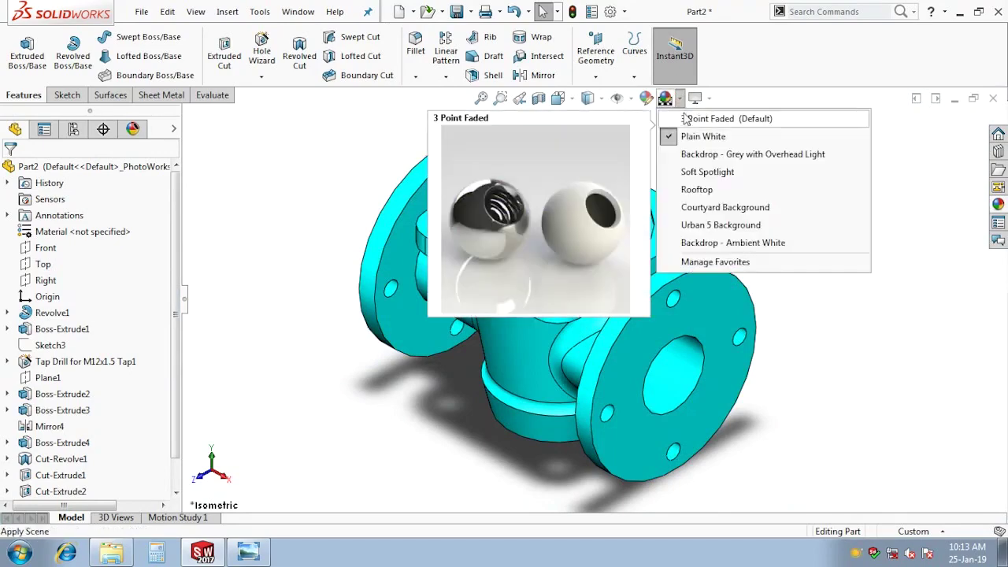
click(697, 126)
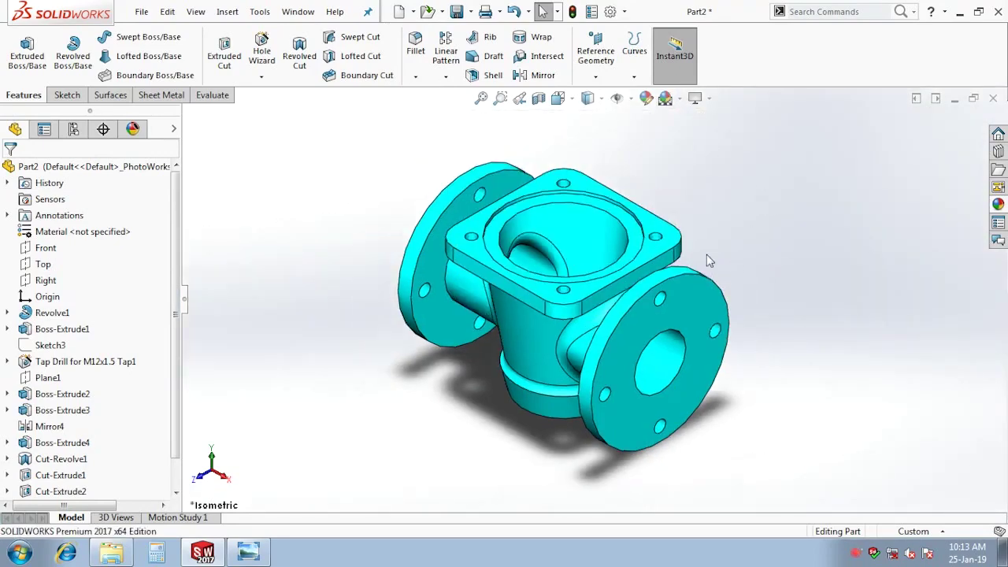
mouse_move(706, 254)
middle_down()
mouse_move(713, 206)
mouse_move(706, 239)
mouse_move(715, 263)
mouse_move(727, 261)
middle_up()
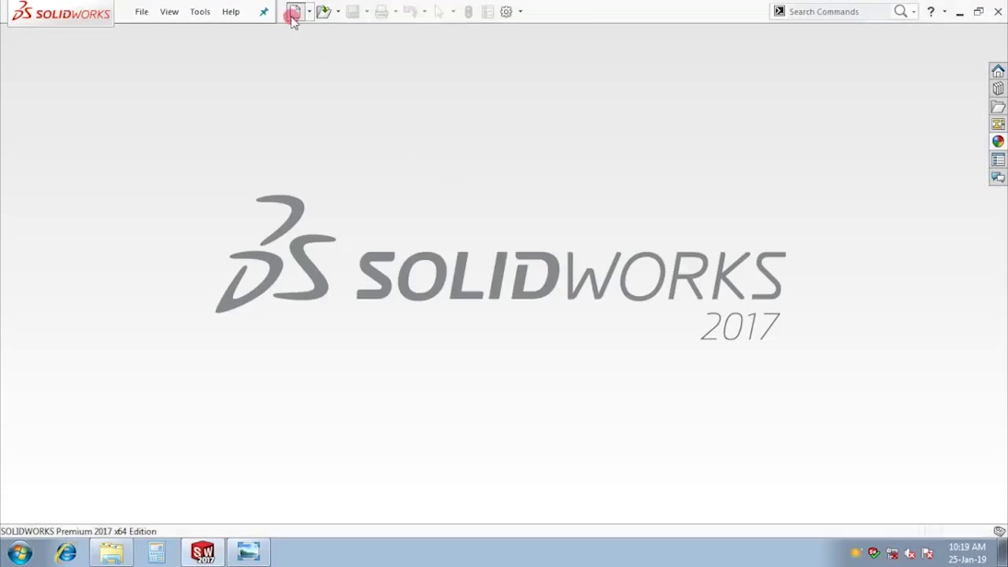
Create a new part and sketch a horizontal, short vertical and long vertical line on the Front plane
click(295, 11)
double_click(159, 261)
click(55, 253)
key(l)
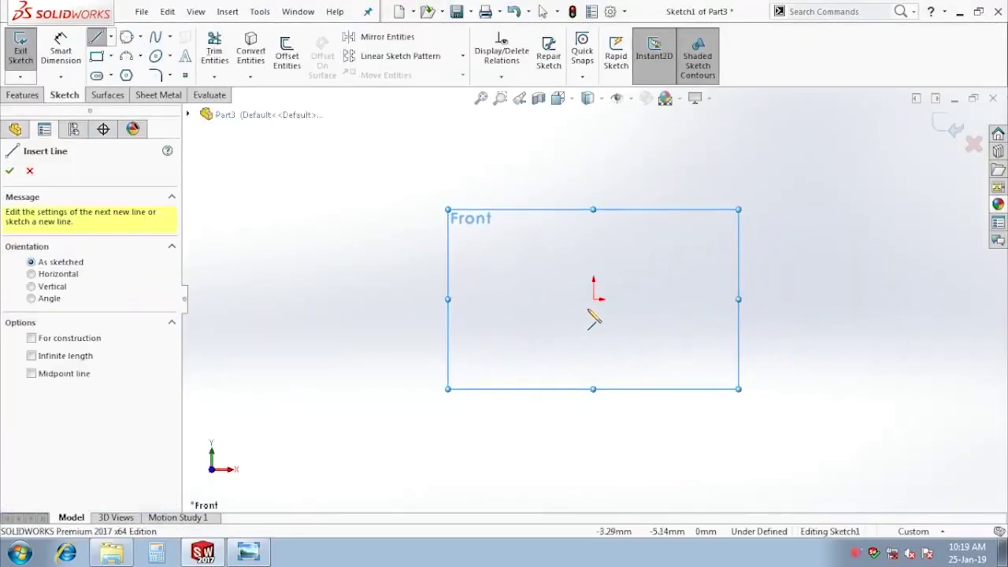
click(593, 299)
click(647, 299)
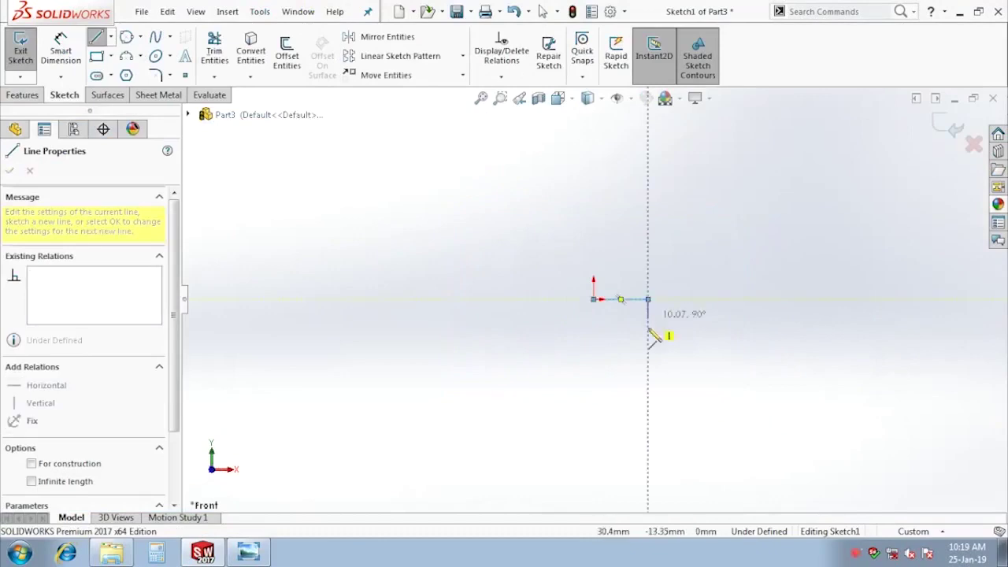
double_click(648, 449)
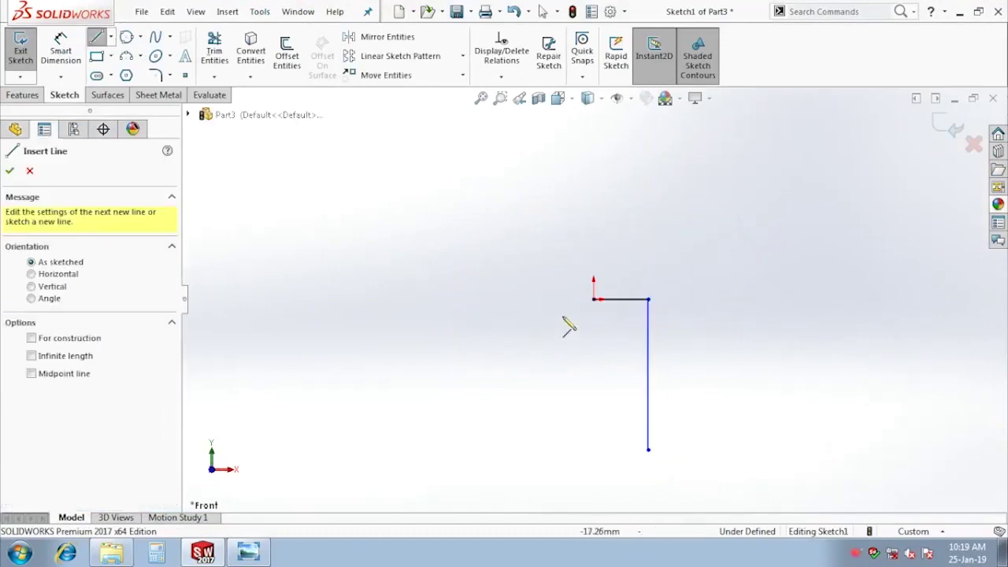
scroll(595, 302, up, 4)
click(592, 299)
double_click(593, 463)
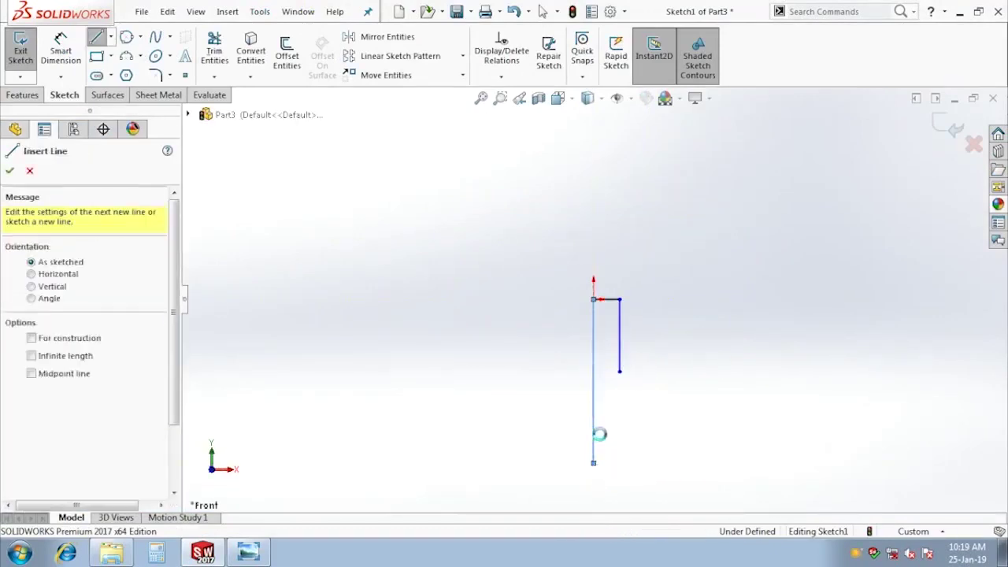
key(Escape)
Convert the long line to a centreline and dimension the 36 diameter width about it
click(595, 403)
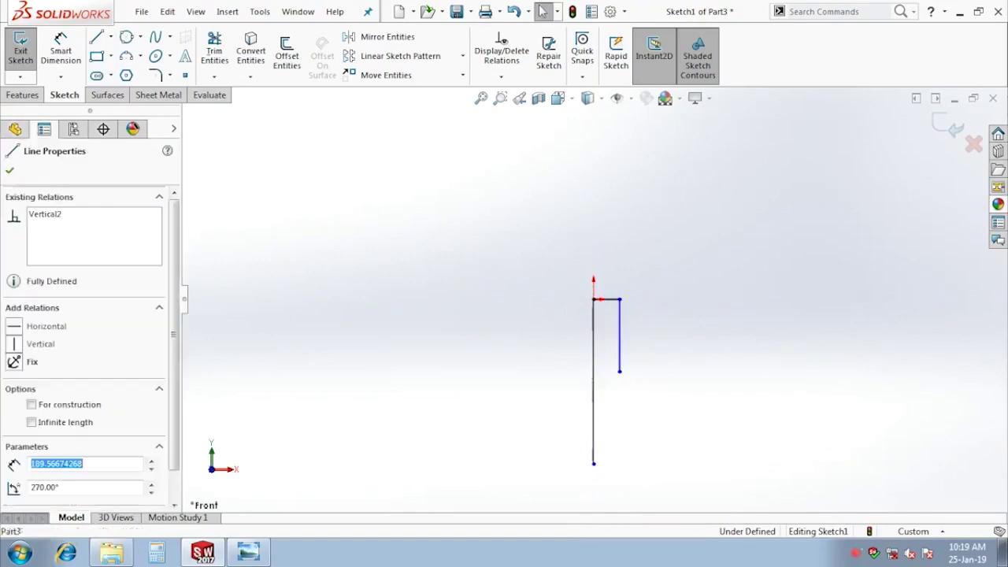
click(657, 358)
scroll(653, 370, down, 2)
right_drag(593, 308, 598, 288)
key(Escape)
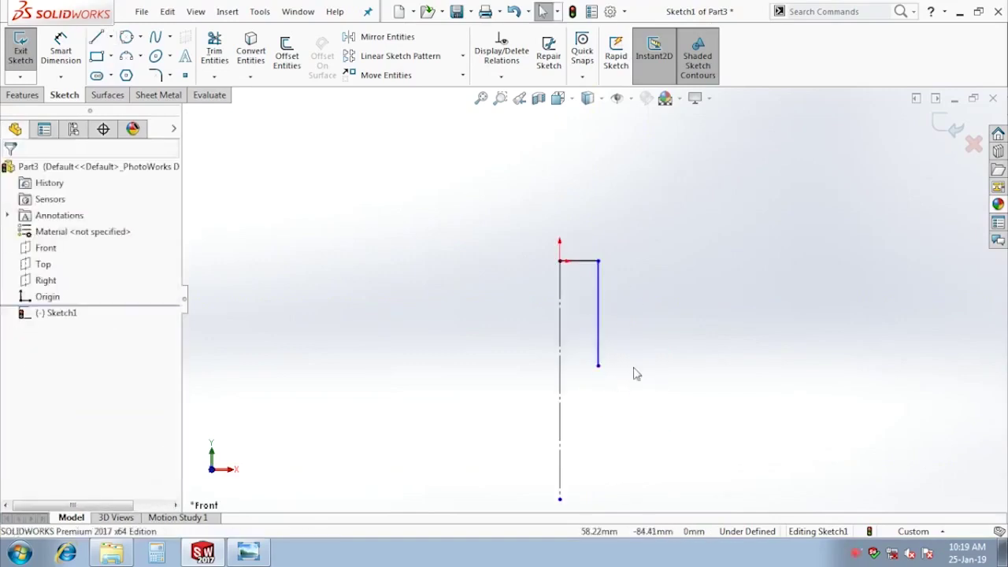
key(d)
click(599, 296)
click(559, 293)
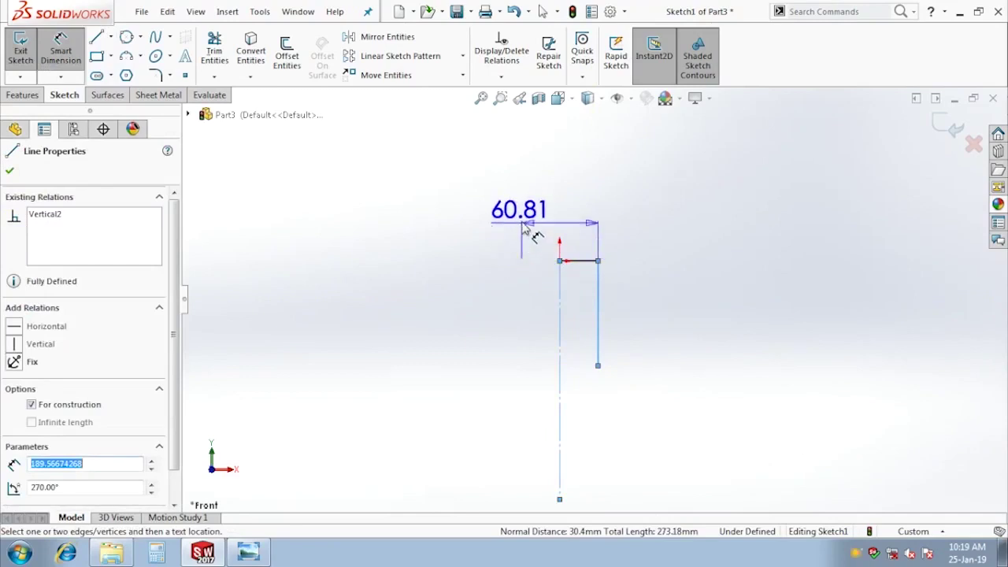
click(523, 222)
text(36)
key(Return)
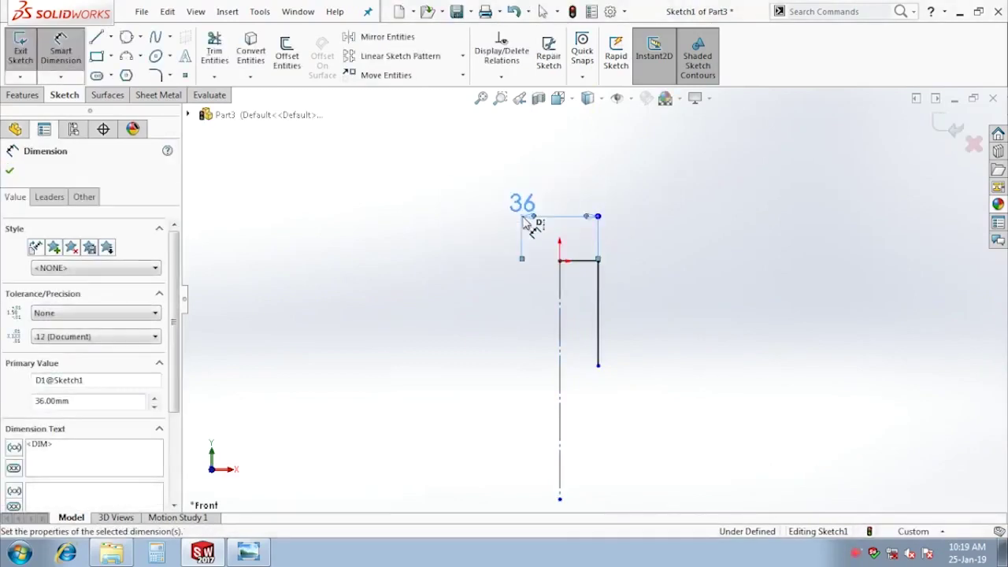
Dimension the short vertical line to 75 and compare the sketch with the reference drawing
click(600, 309)
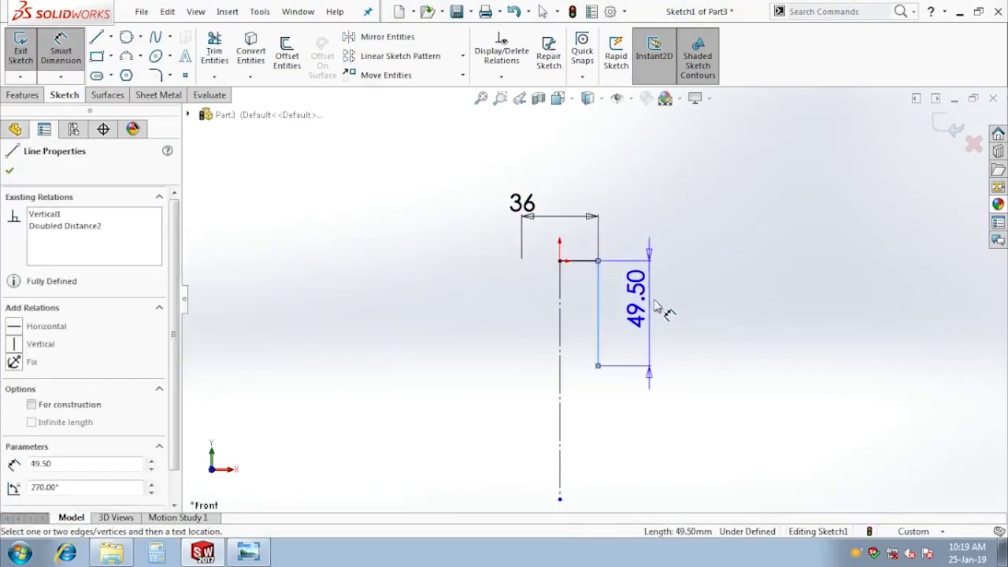
click(667, 307)
text(75)
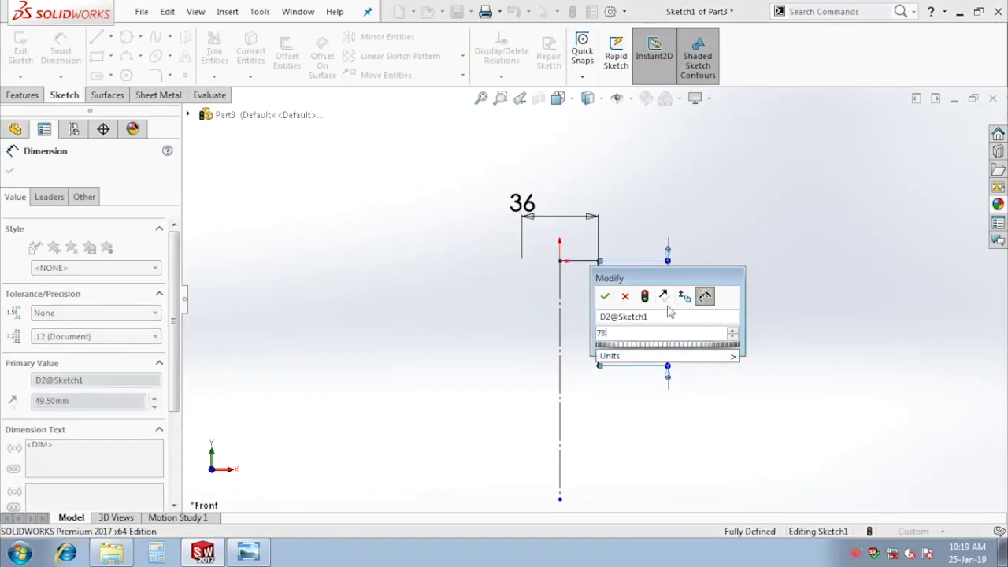
key(Return)
key(Escape)
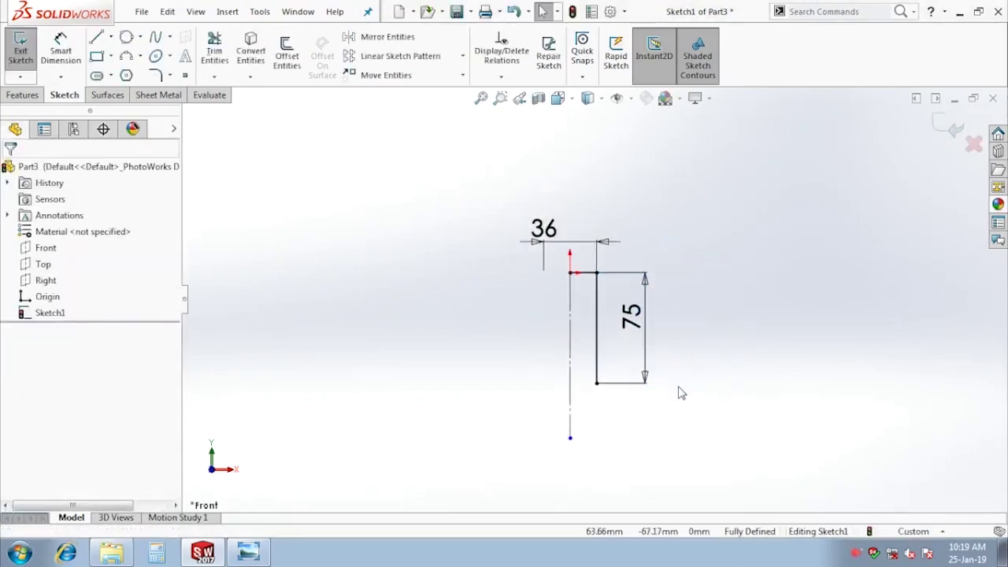
key(f)
click(266, 553)
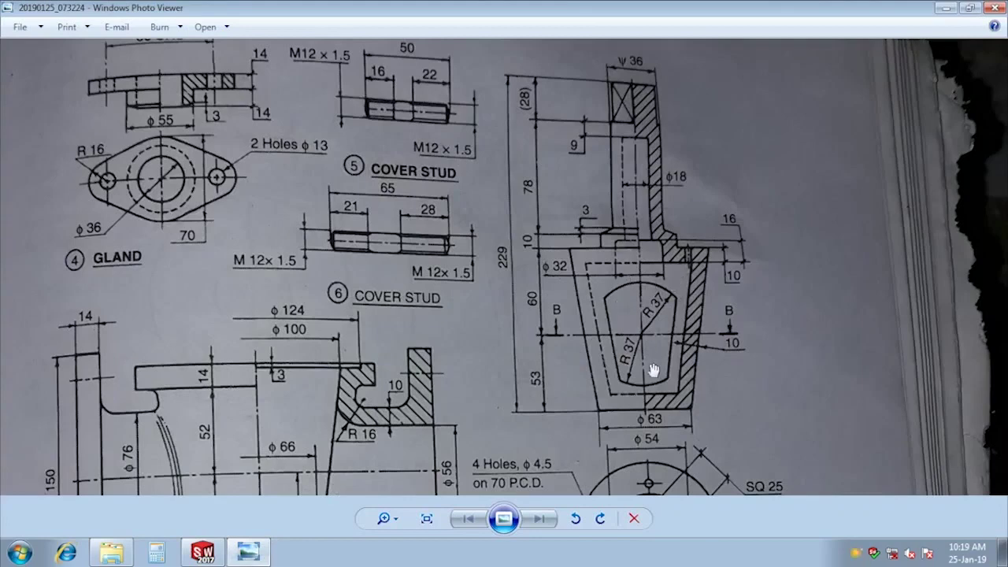
click(203, 552)
Draw a short diagonal chamfer line and a vertical step line below the 75 edge
key(l)
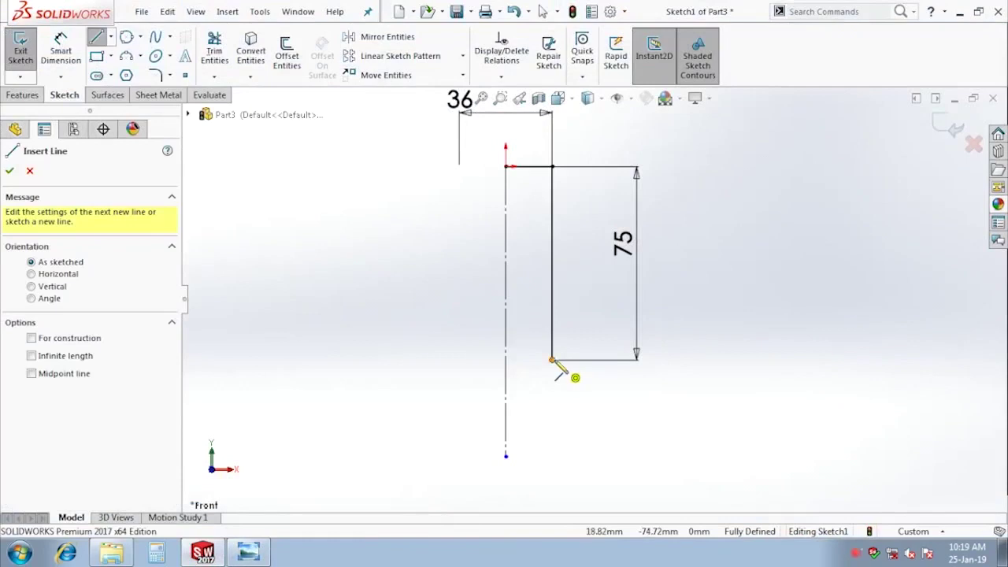
click(560, 367)
double_click(562, 399)
key(Escape)
Dimension the profile 54 across the centerline
scroll(596, 411, down, 1)
right_drag(595, 411, 553, 356)
click(548, 348)
click(560, 361)
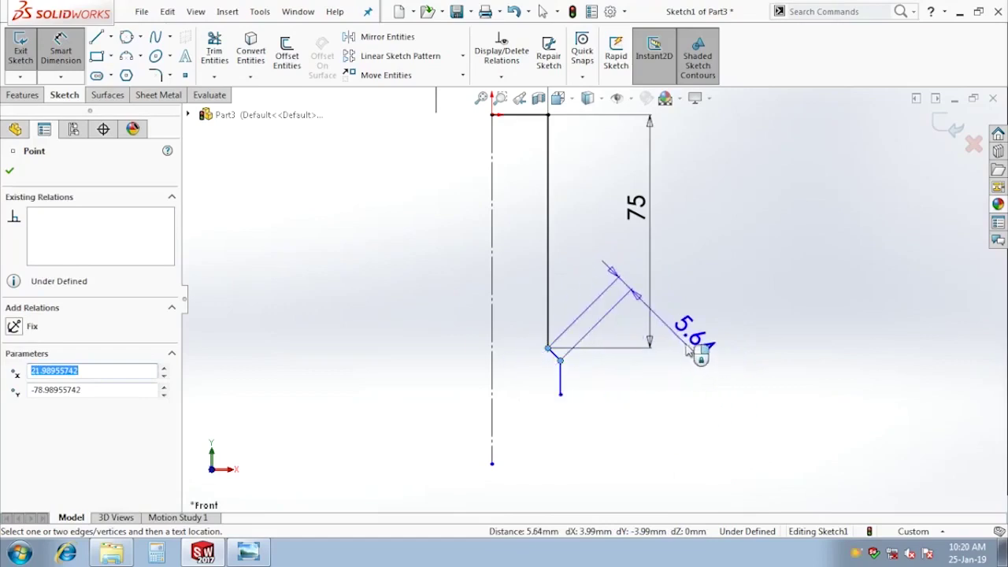
click(634, 358)
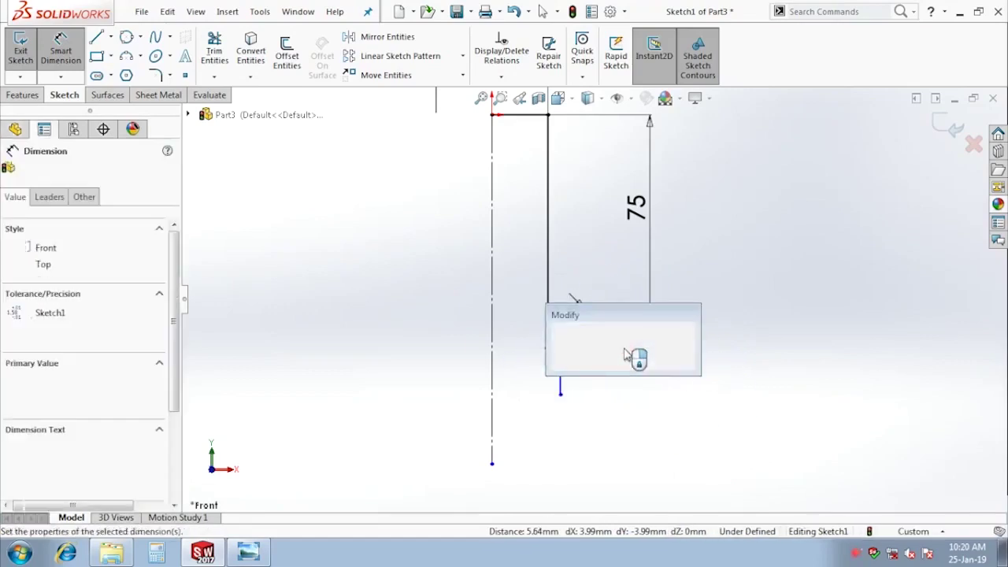
key(Escape)
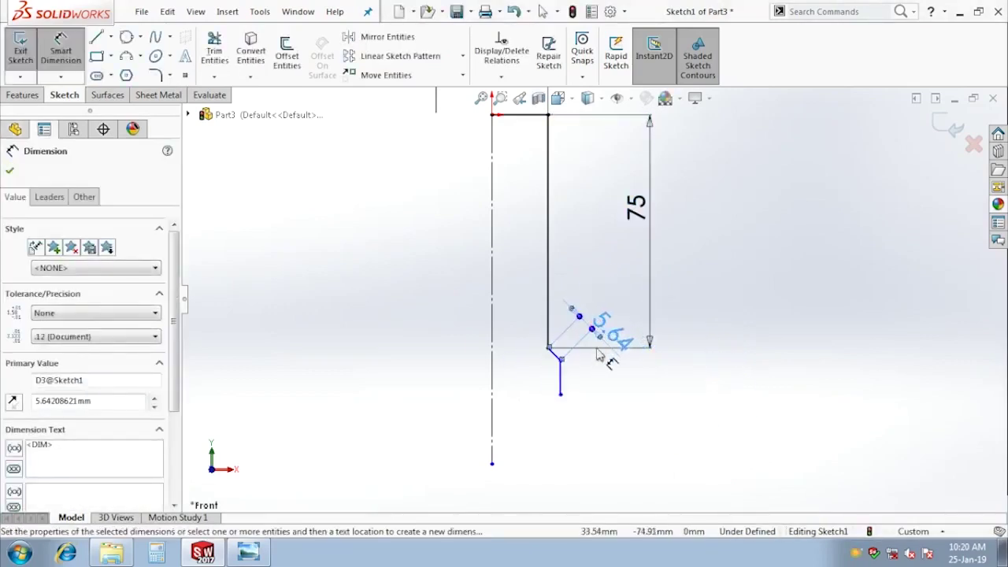
key(Escape)
scroll(563, 378, down, 3)
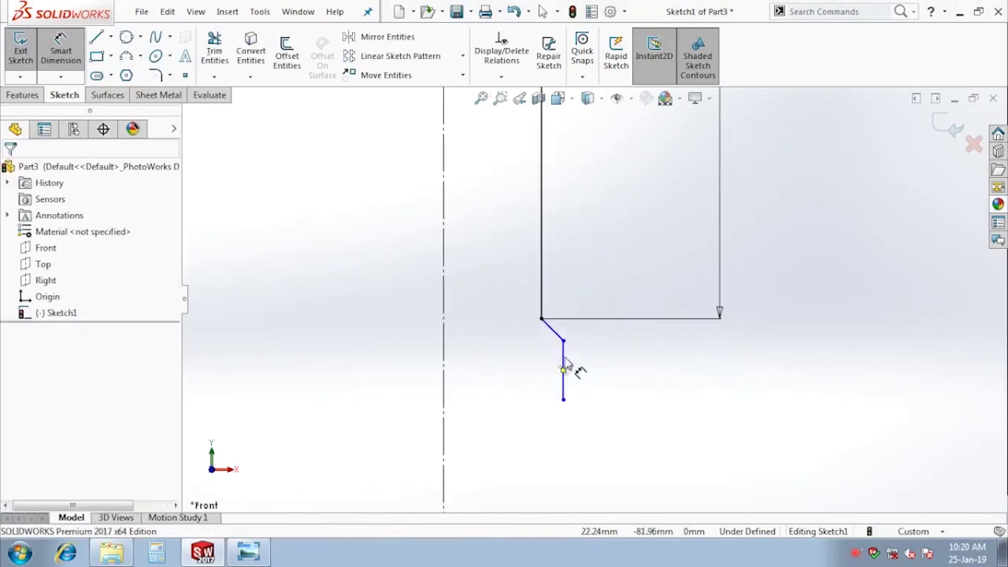
click(564, 370)
click(443, 334)
click(391, 266)
text(54)
key(Return)
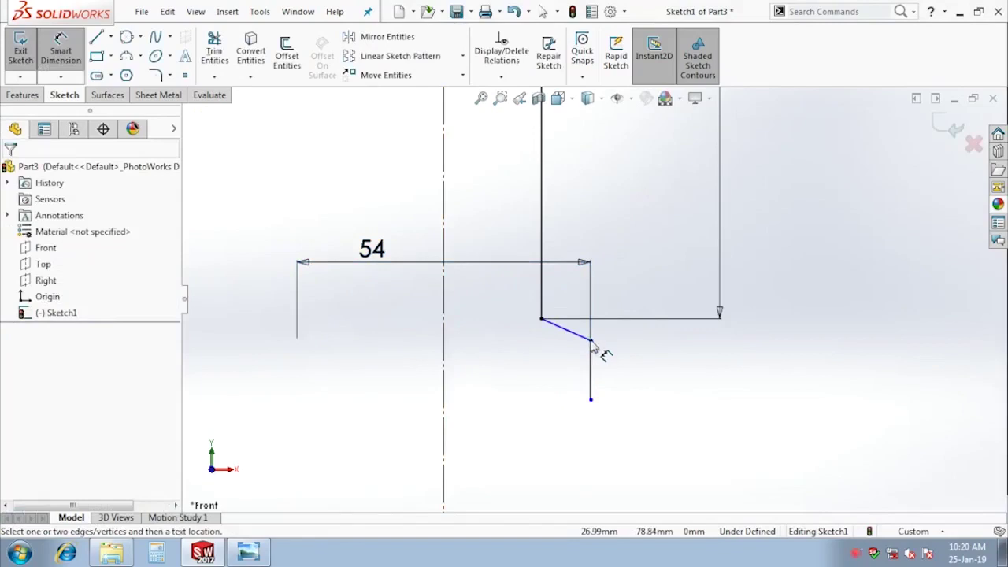
Set the chamfer height to 3 mm
click(592, 341)
click(545, 323)
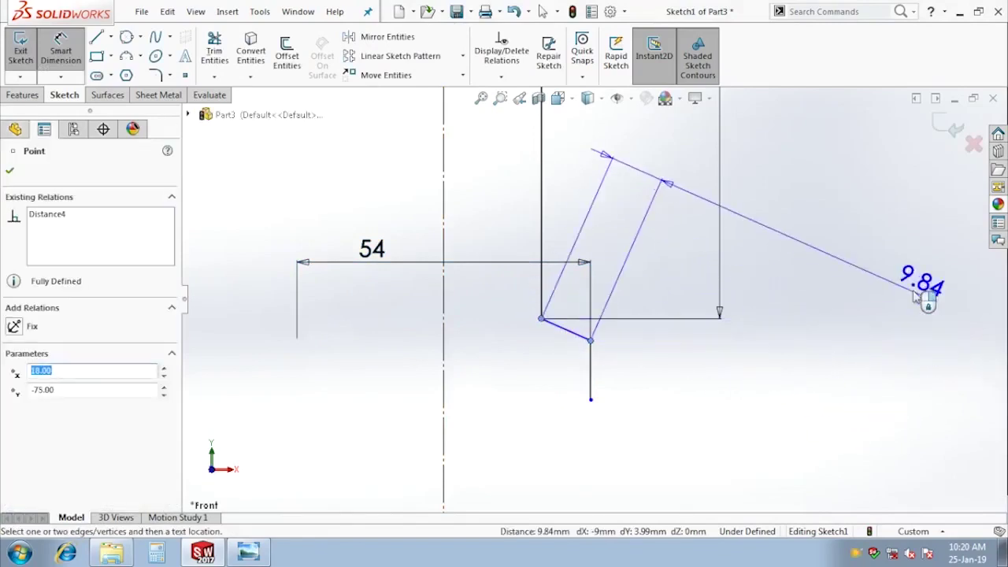
click(913, 327)
text(3)
key(Return)
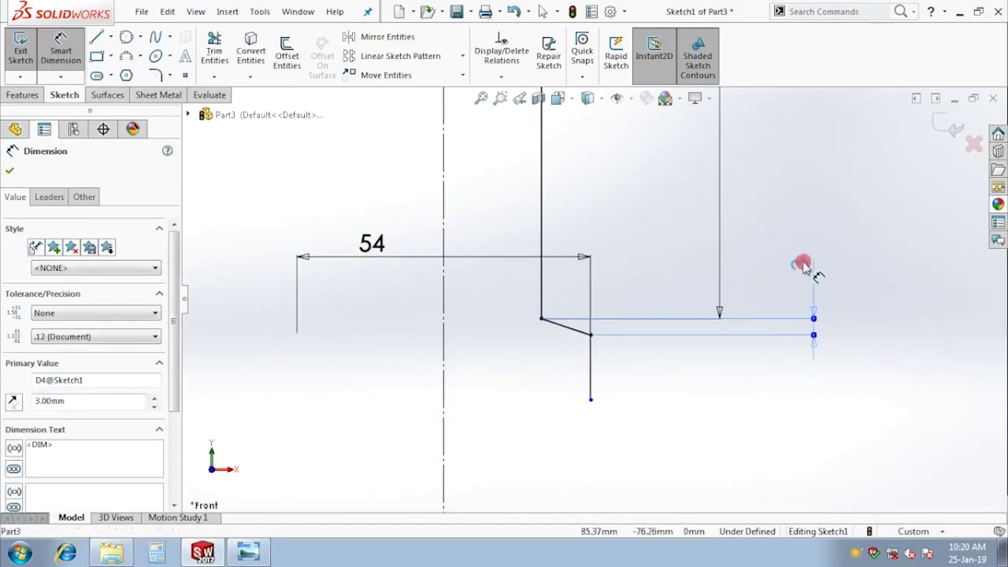
click(697, 387)
Give the short vertical step line a 10 mm height dimension
scroll(645, 412, up, 3)
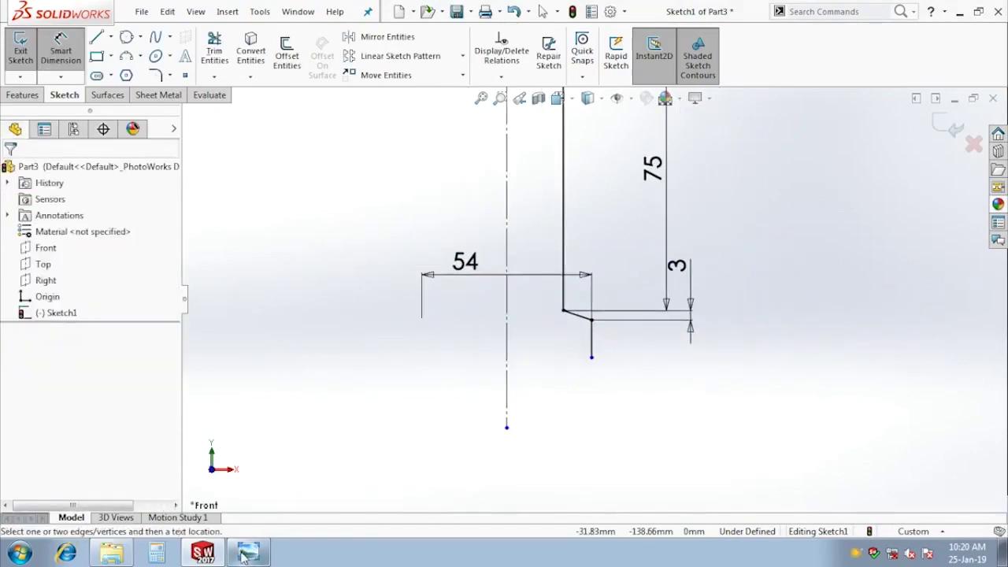
click(248, 551)
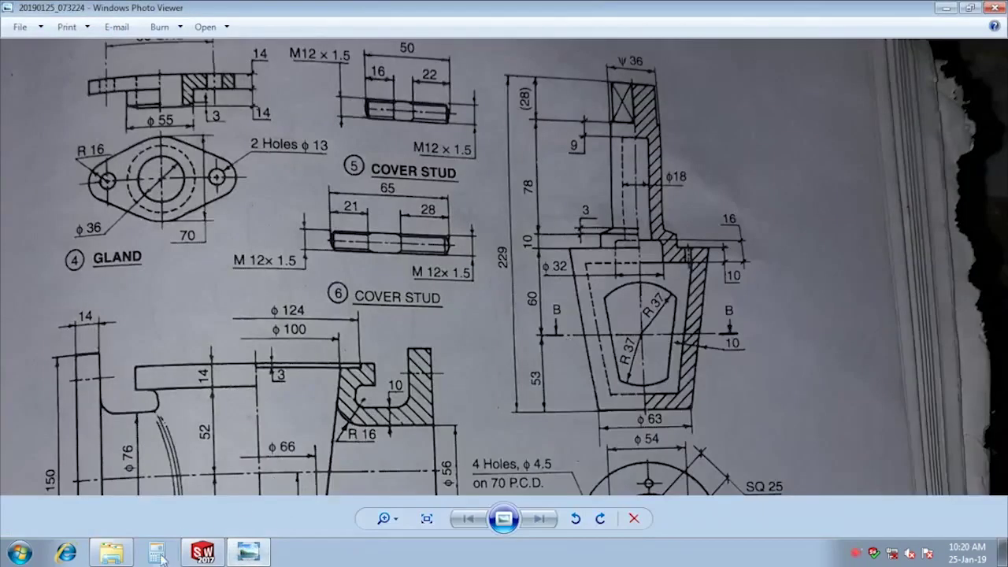
click(203, 551)
click(589, 346)
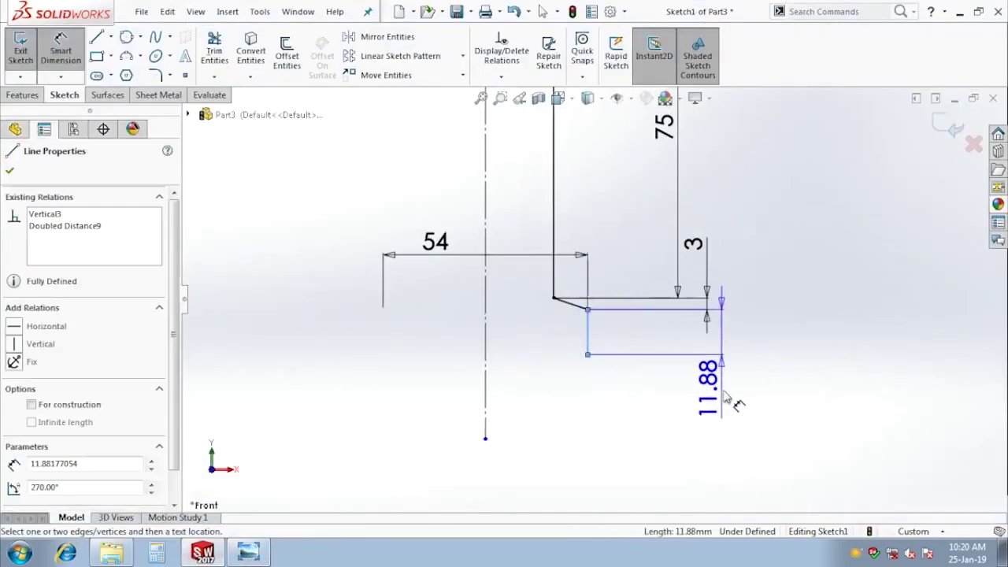
click(770, 266)
text(10)
key(Return)
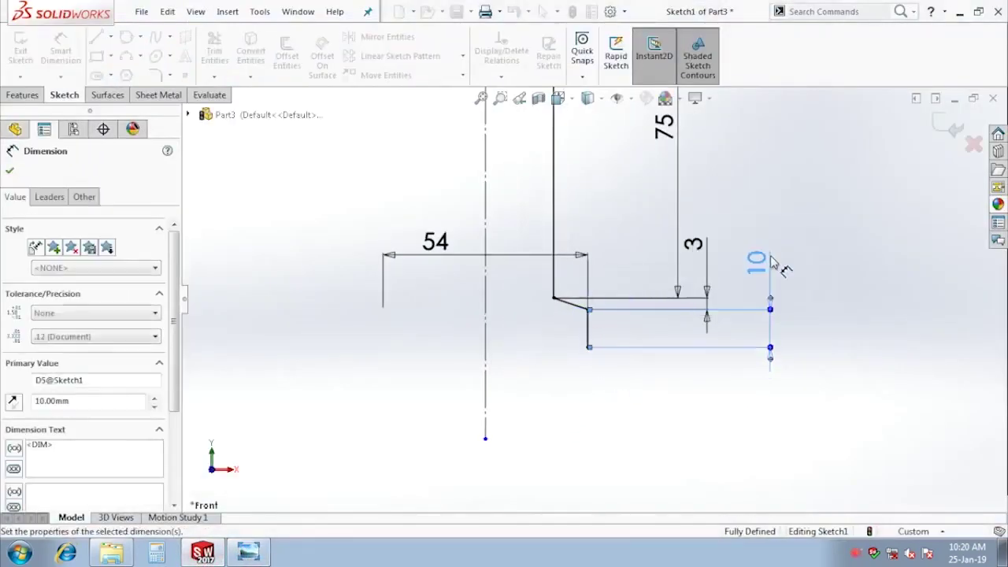
key(Escape)
scroll(659, 353, up, 3)
key(Escape)
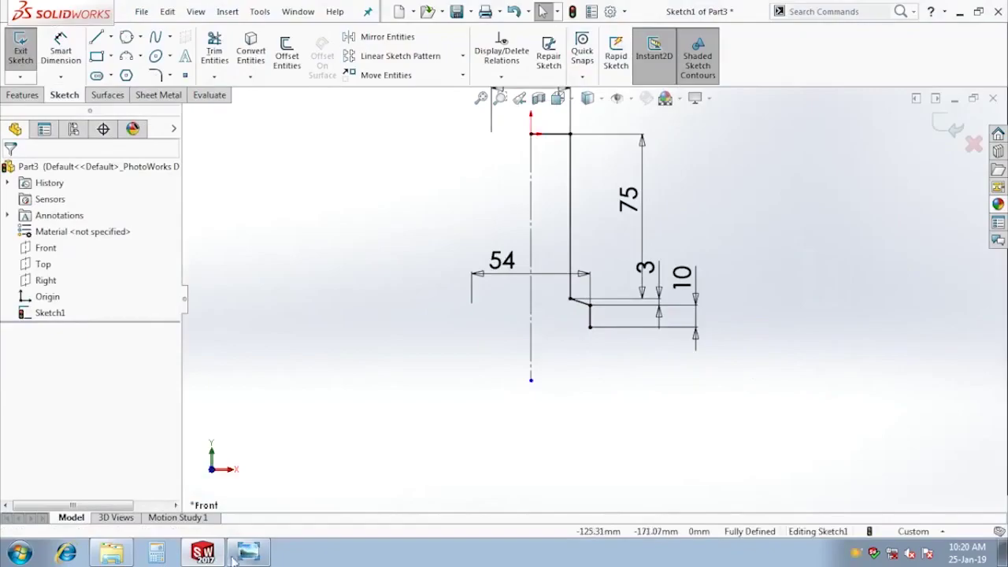
click(248, 551)
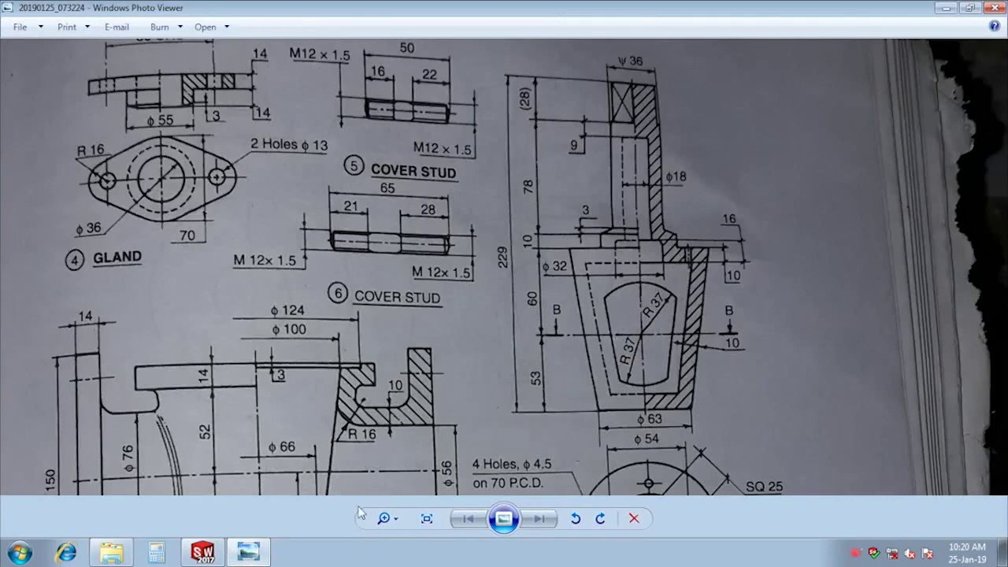
drag(629, 392, 591, 354)
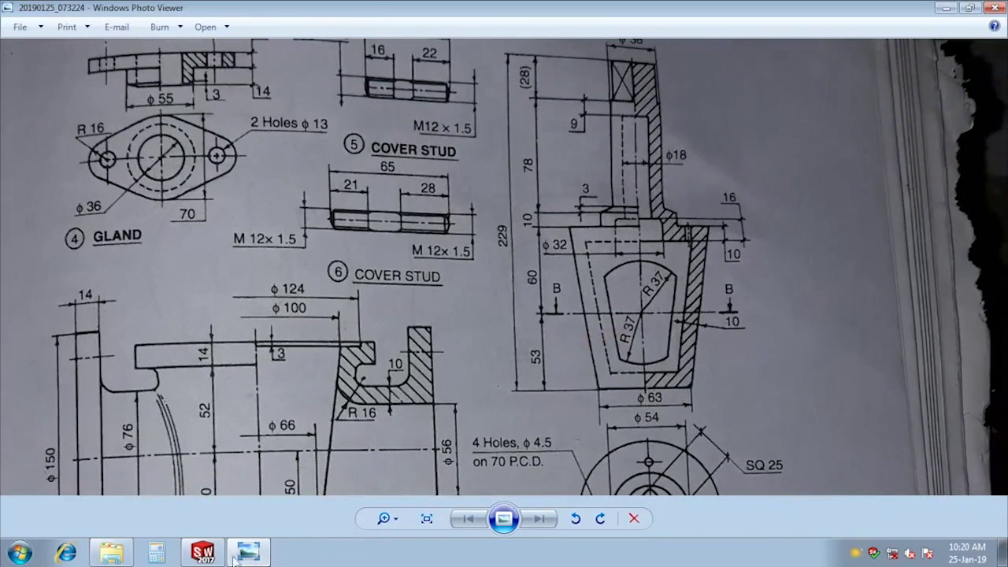
click(203, 552)
key(l)
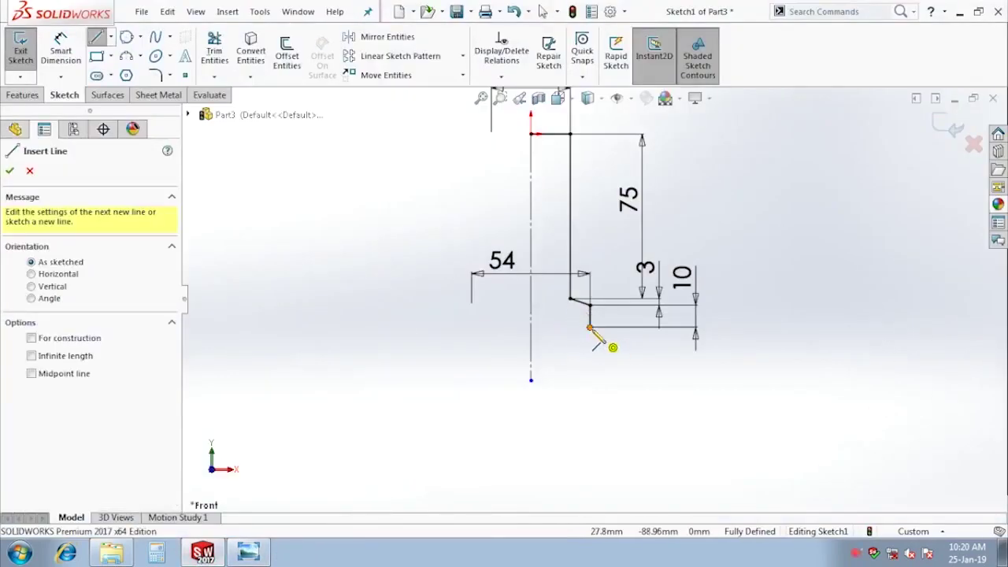
click(590, 328)
click(674, 326)
click(625, 495)
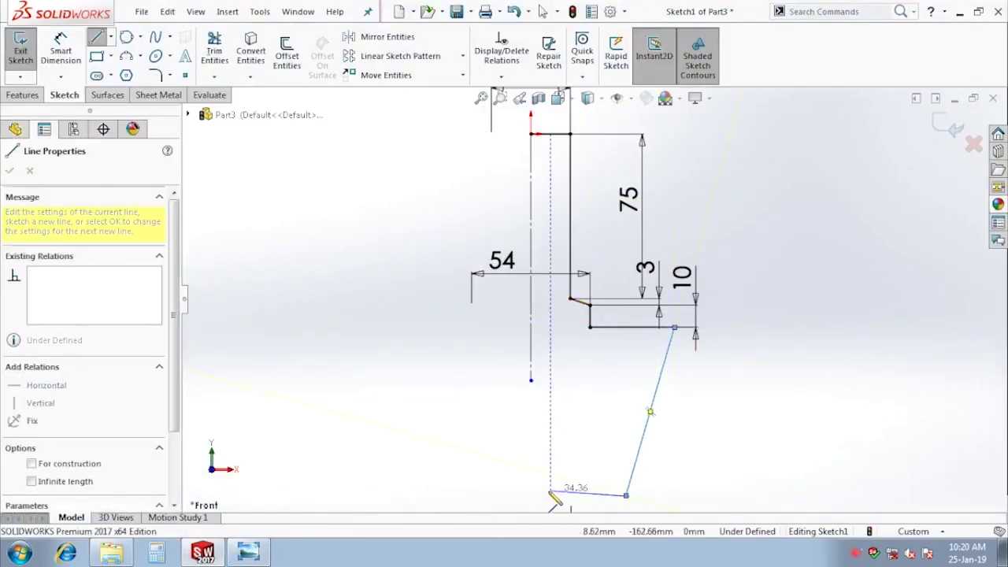
click(529, 496)
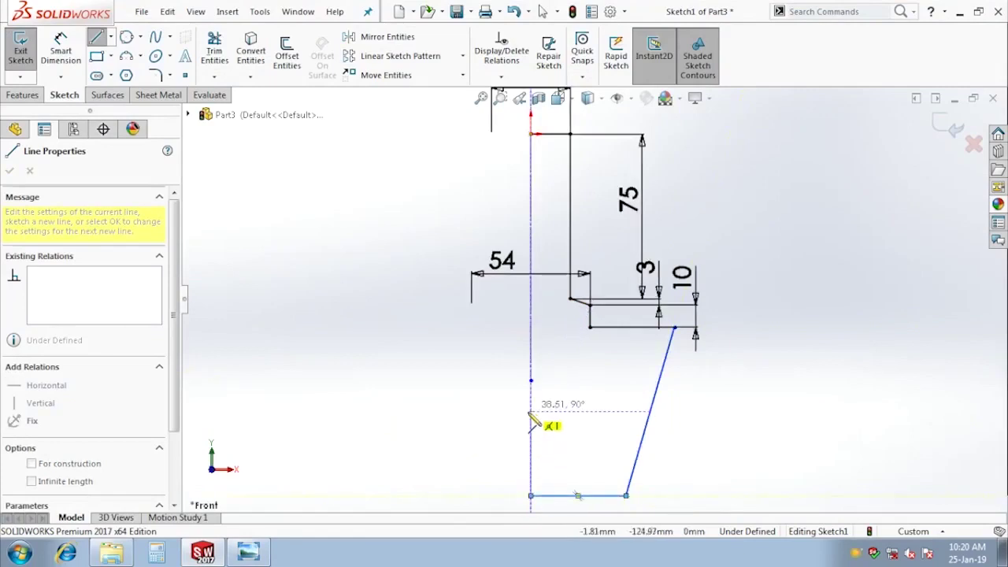
key(Escape)
click(541, 496)
key(z)
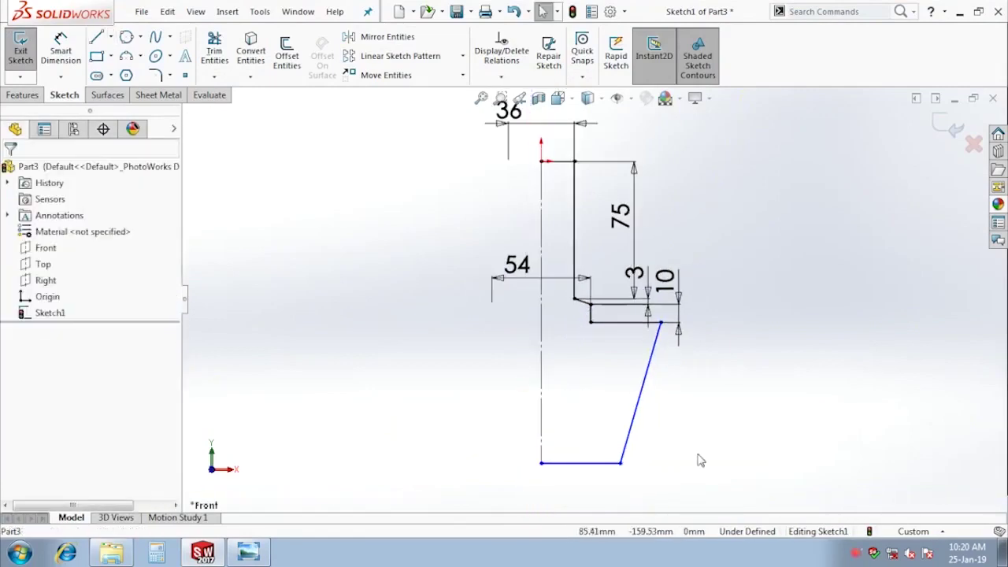
key(d)
click(659, 324)
click(542, 356)
key(z)
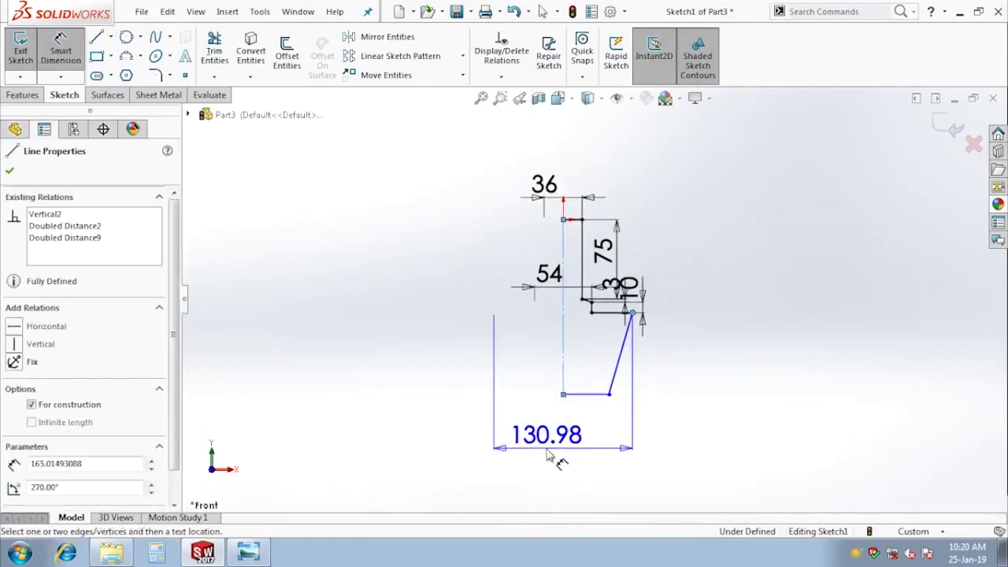
click(551, 475)
text(97)
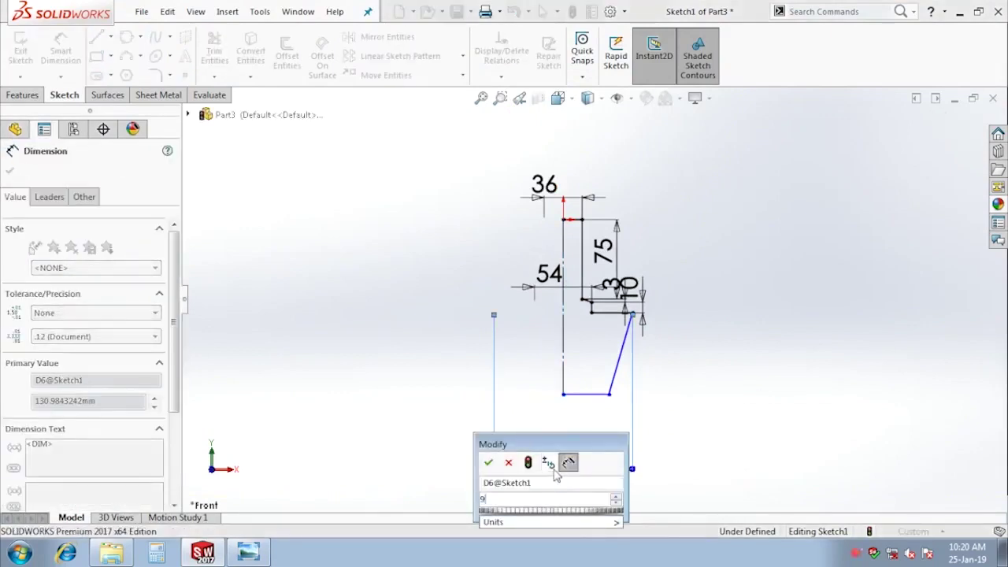
key(Return)
key(Escape)
scroll(674, 360, down, 2)
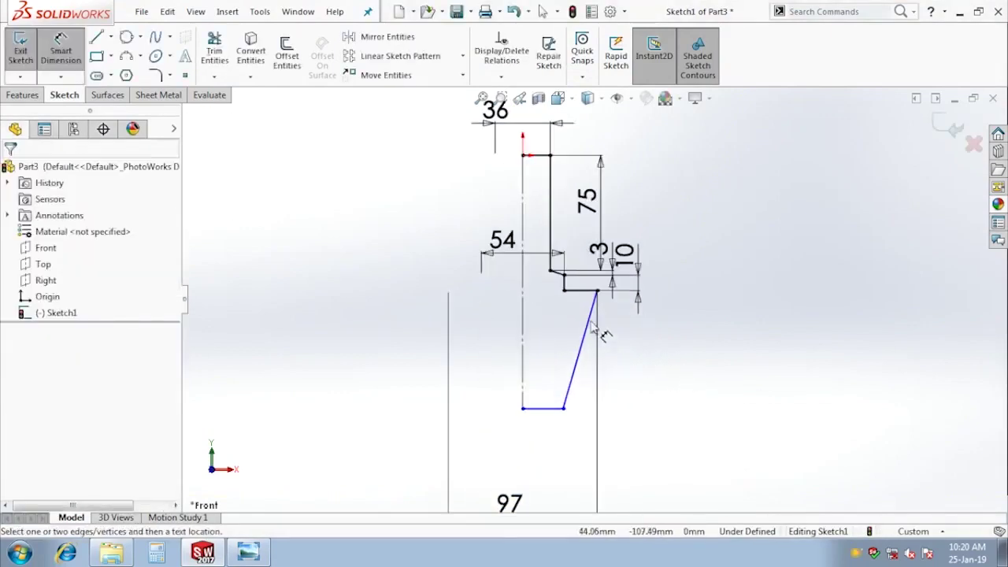
key(Escape)
click(253, 554)
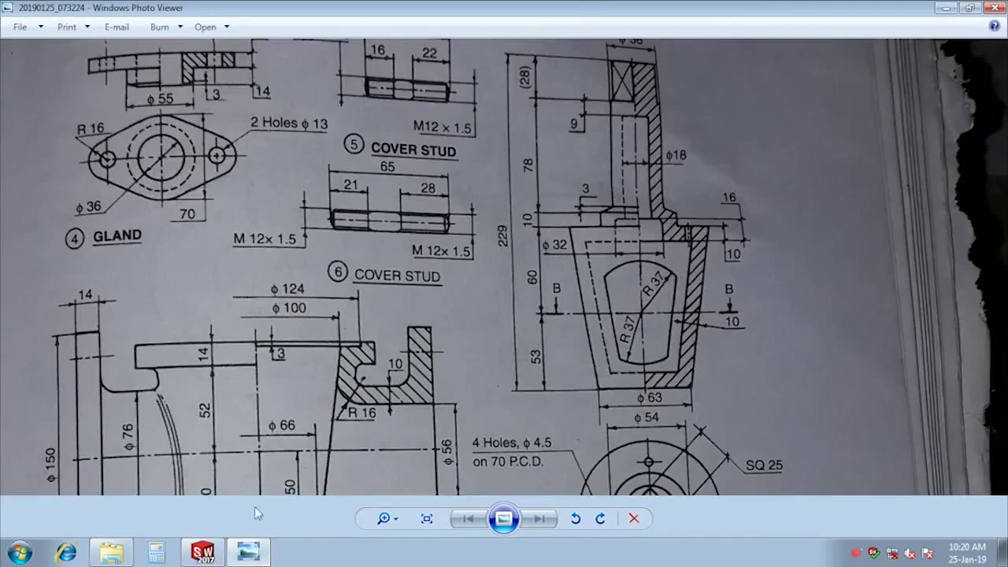
click(203, 551)
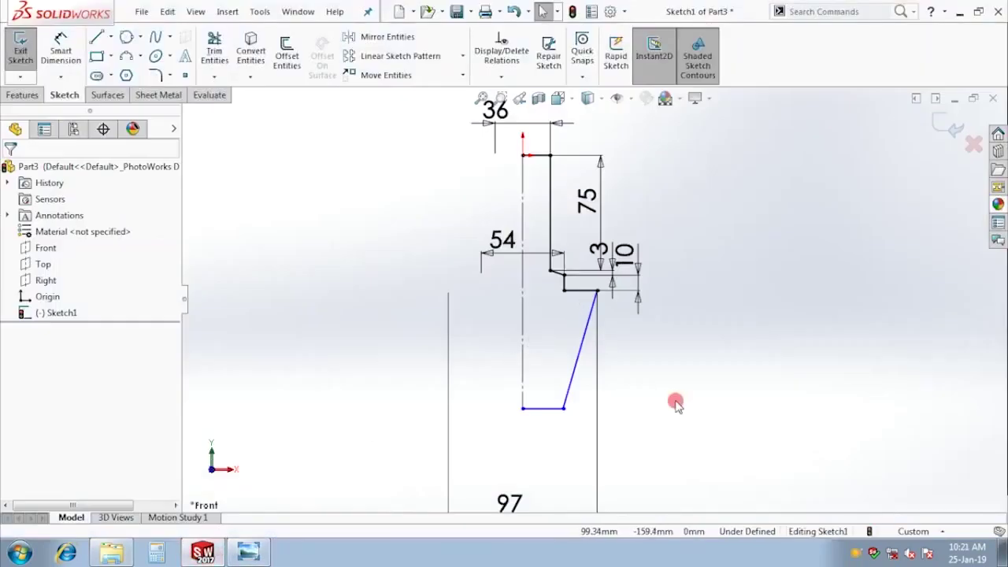
key(d)
click(586, 289)
click(545, 408)
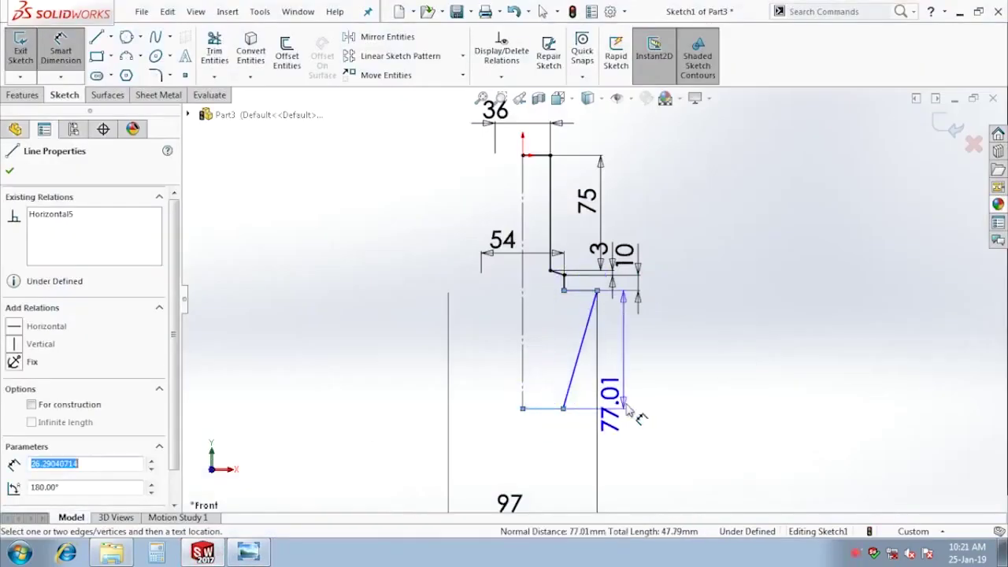
click(710, 364)
text(60+53)
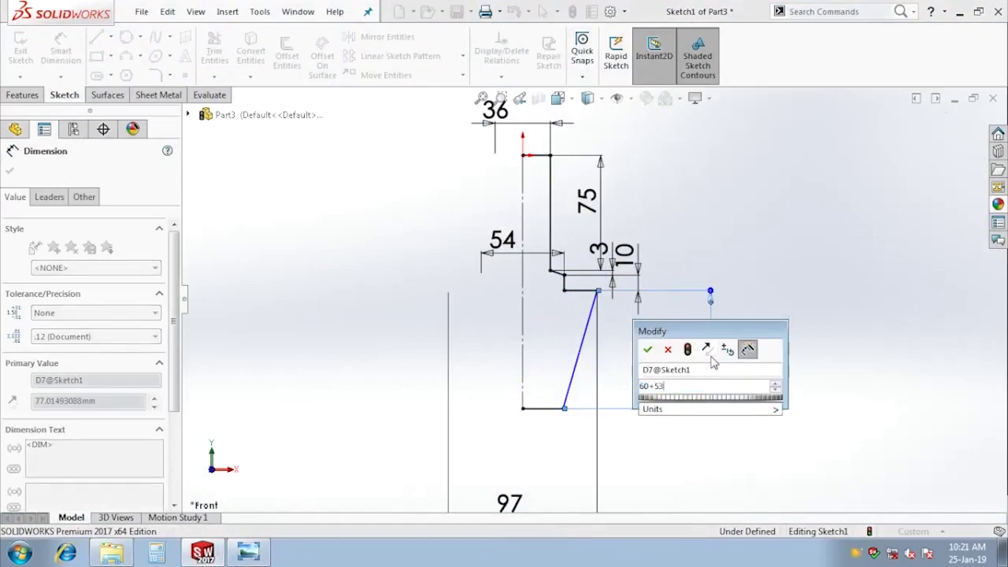
key(Return)
key(Escape)
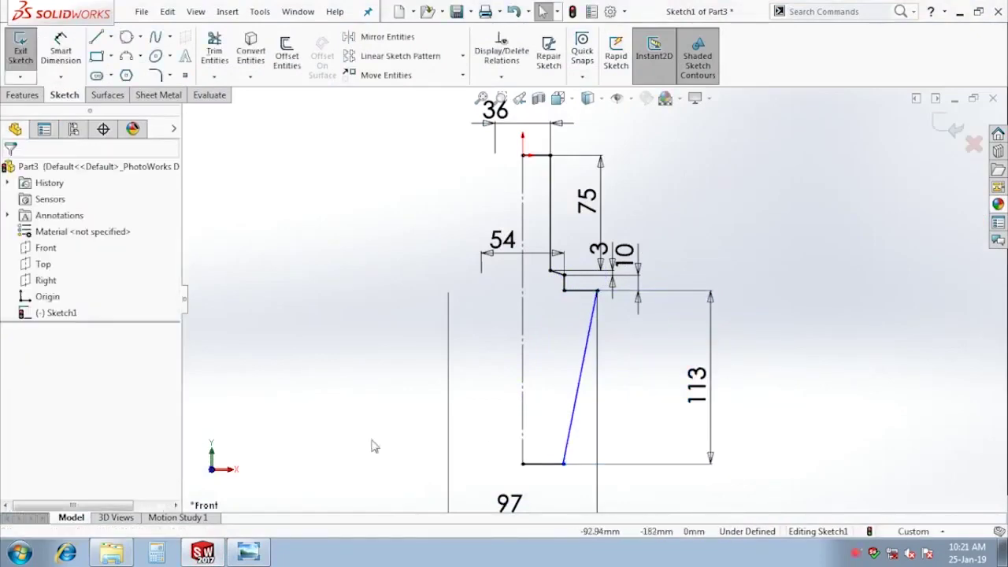
click(236, 547)
click(202, 551)
ctrl+middle_drag(457, 503, 457, 389)
drag(456, 389, 463, 427)
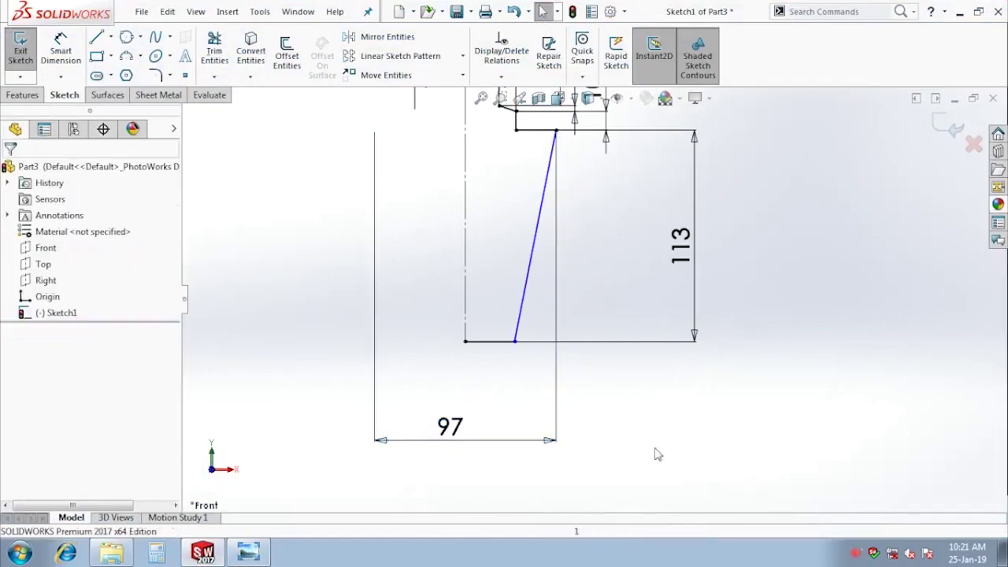
click(516, 342)
click(465, 326)
click(453, 378)
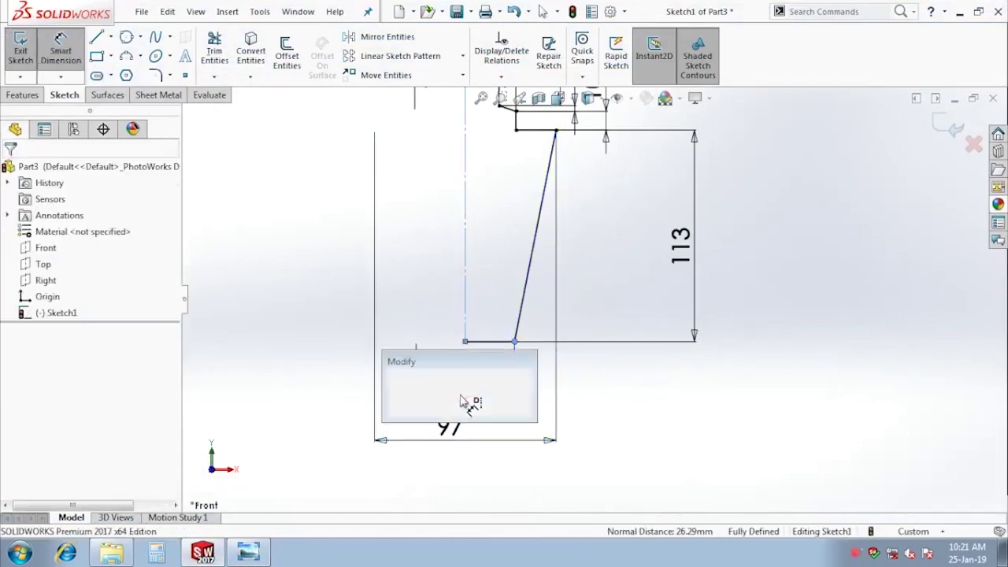
text(63)
key(Return)
scroll(764, 140, up, 3)
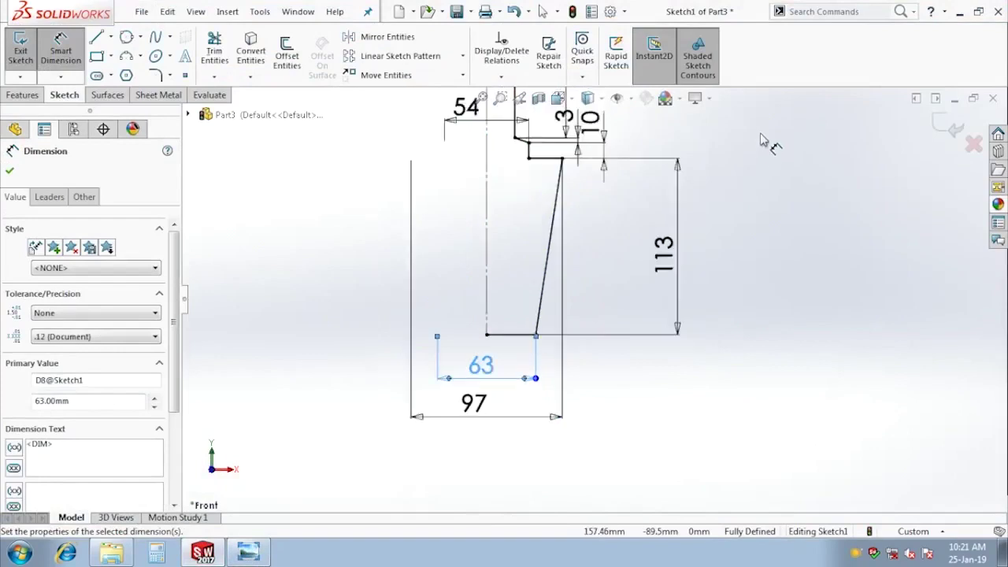
scroll(562, 211, up, 2)
key(Escape)
scroll(562, 211, down, 2)
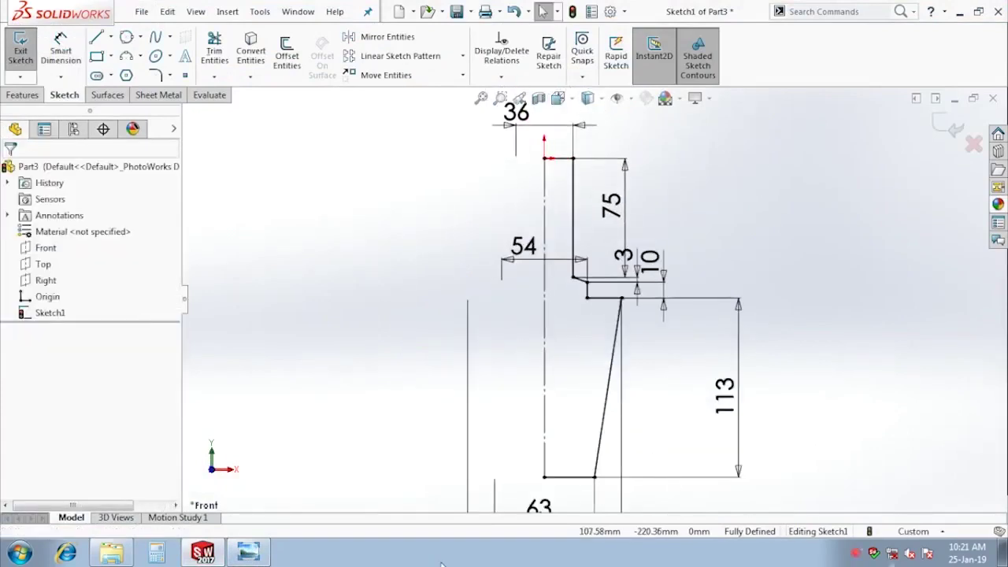
click(247, 551)
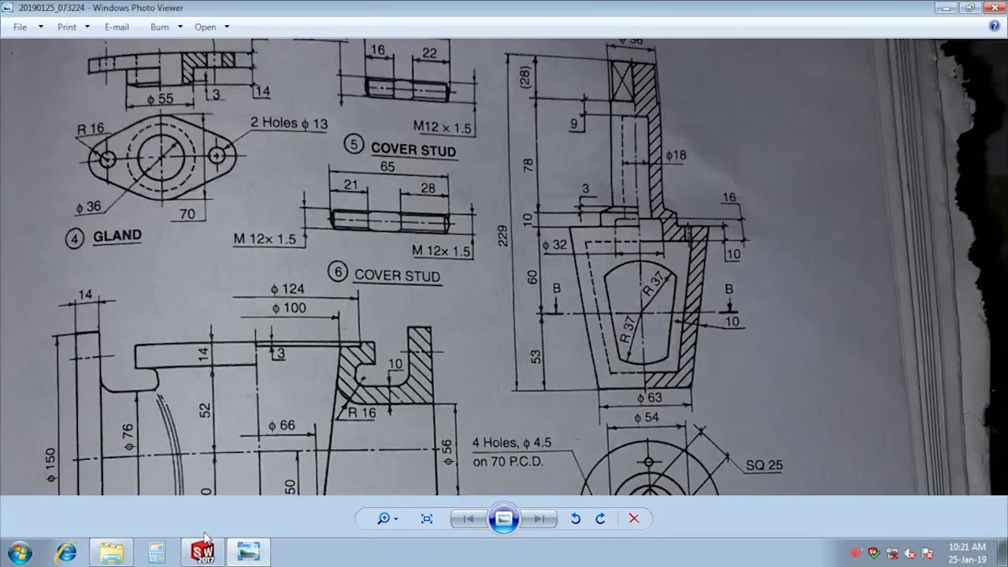
click(203, 552)
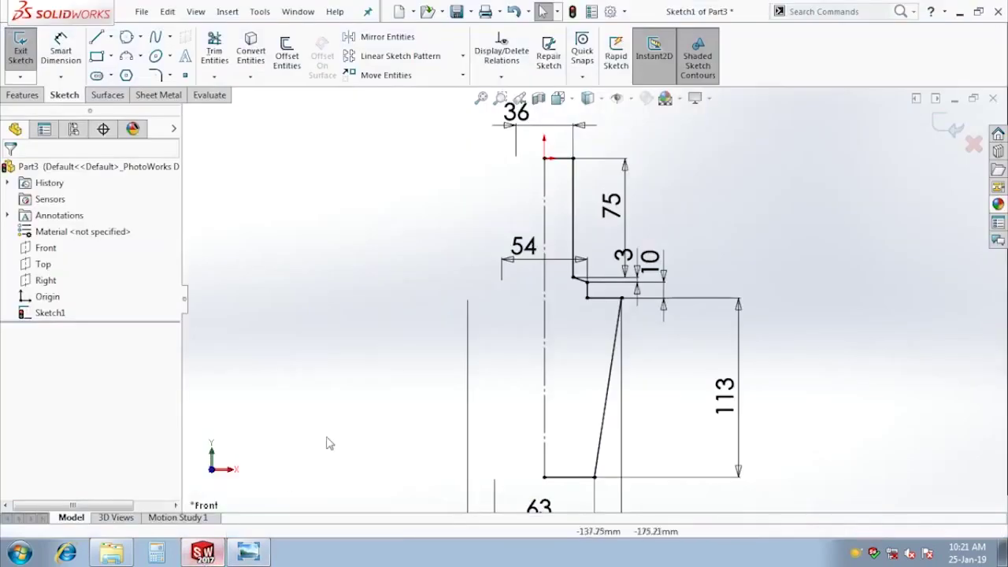
Offset the bottom, slanted and short upper profile lines 10 mm inward
click(287, 55)
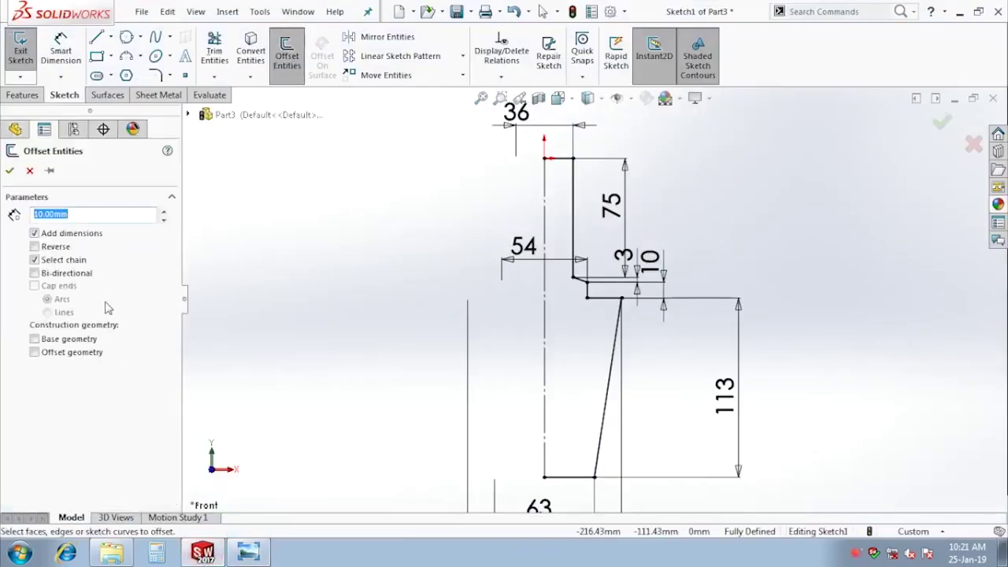
click(564, 477)
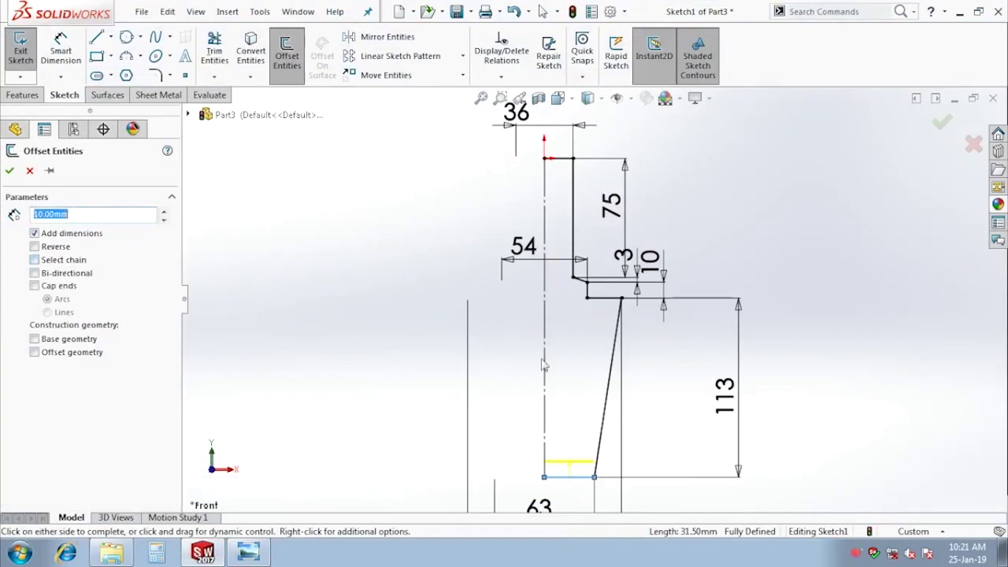
click(613, 358)
click(601, 300)
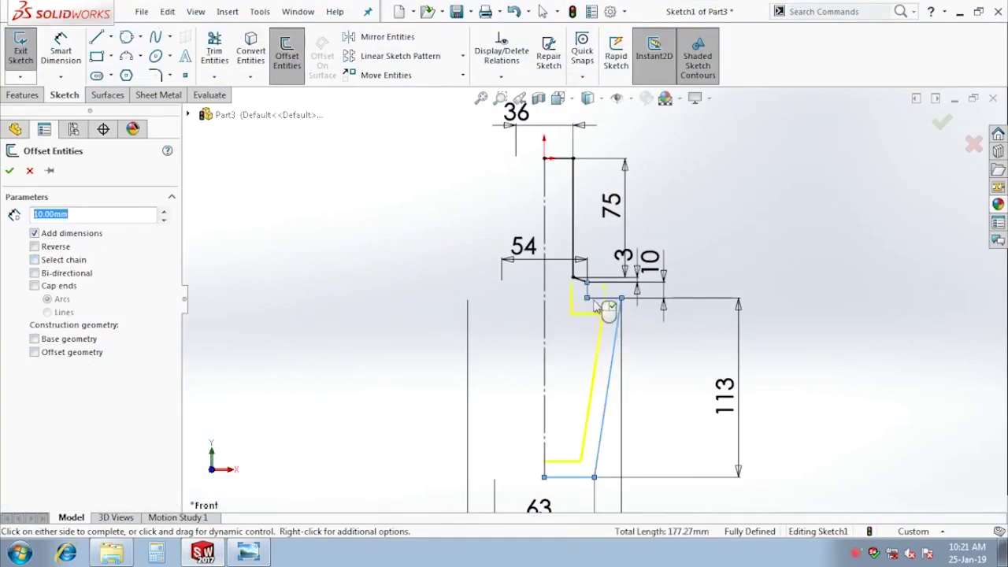
click(10, 172)
drag(573, 284, 650, 336)
click(253, 560)
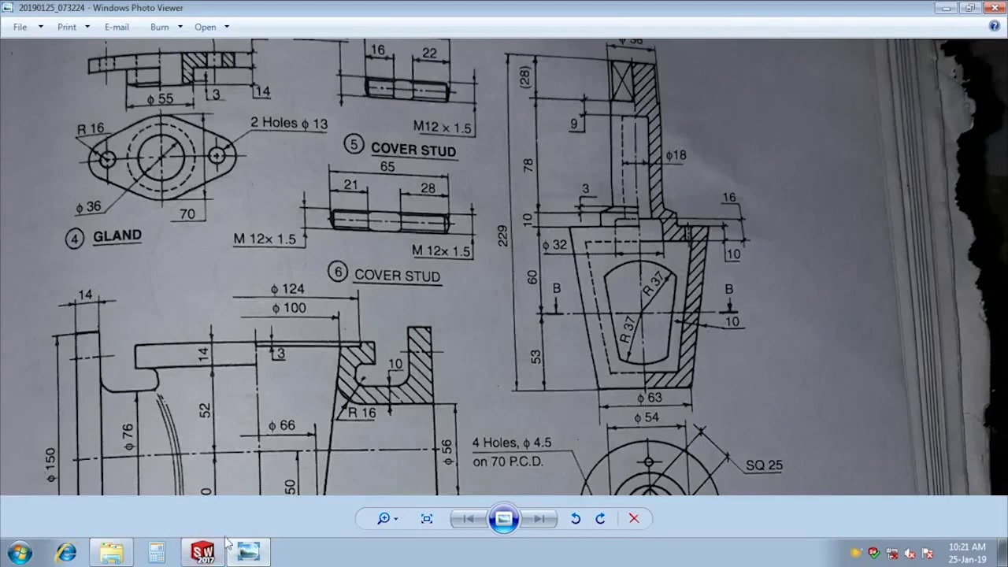
Draw the inner line from the axis across the top to the offset step
click(203, 553)
scroll(551, 315, down, 2)
scroll(708, 315, up, 2)
key(l)
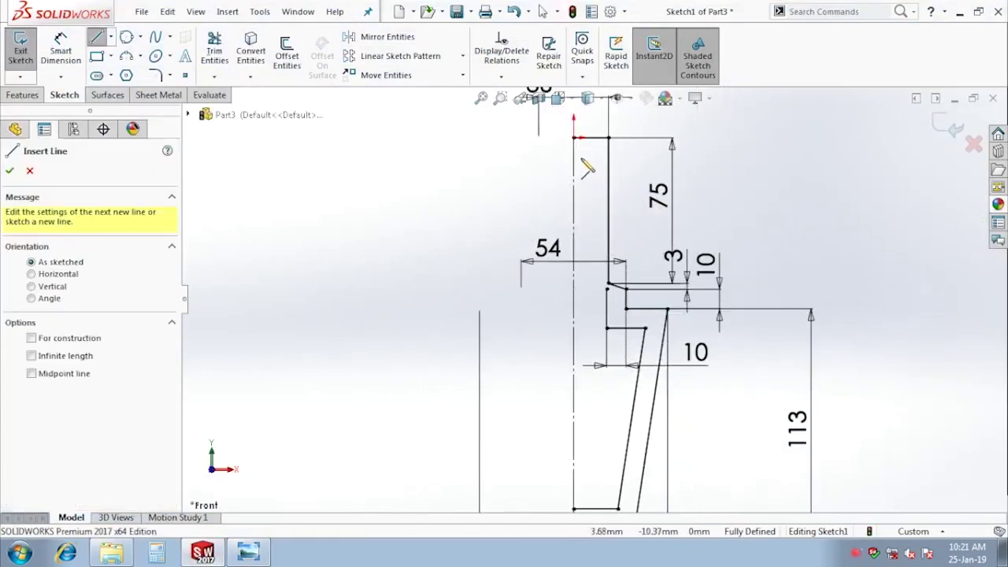
mouse_move(573, 156)
mouse_down()
mouse_move(592, 156)
mouse_move(594, 300)
mouse_up()
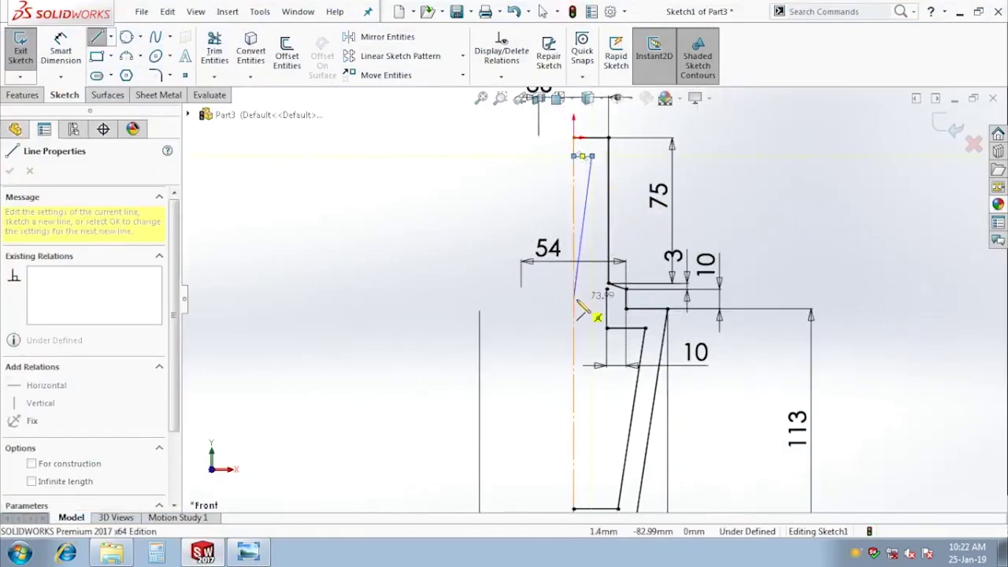
scroll(596, 297, down, 3)
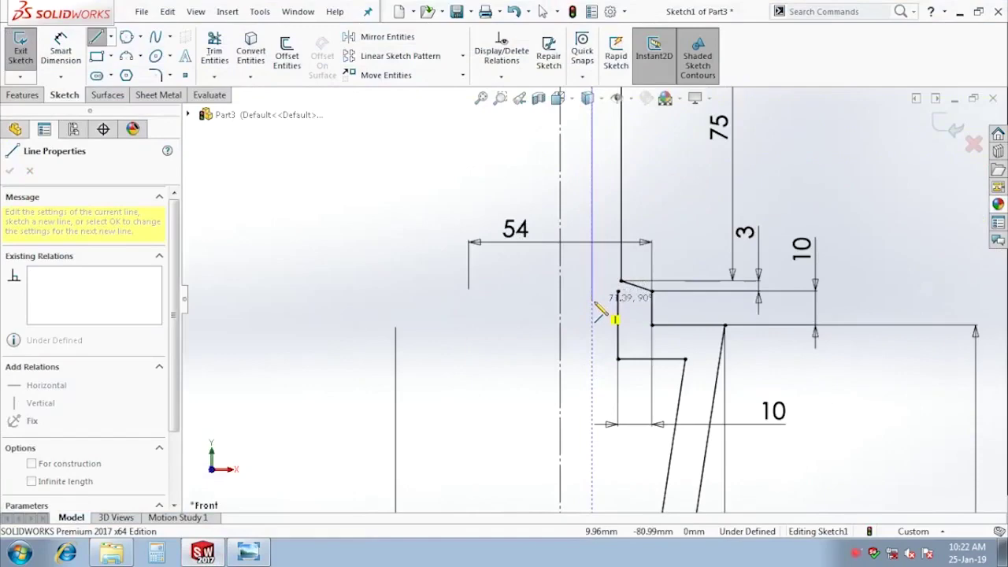
click(618, 301)
key(Escape)
scroll(746, 364, up, 1)
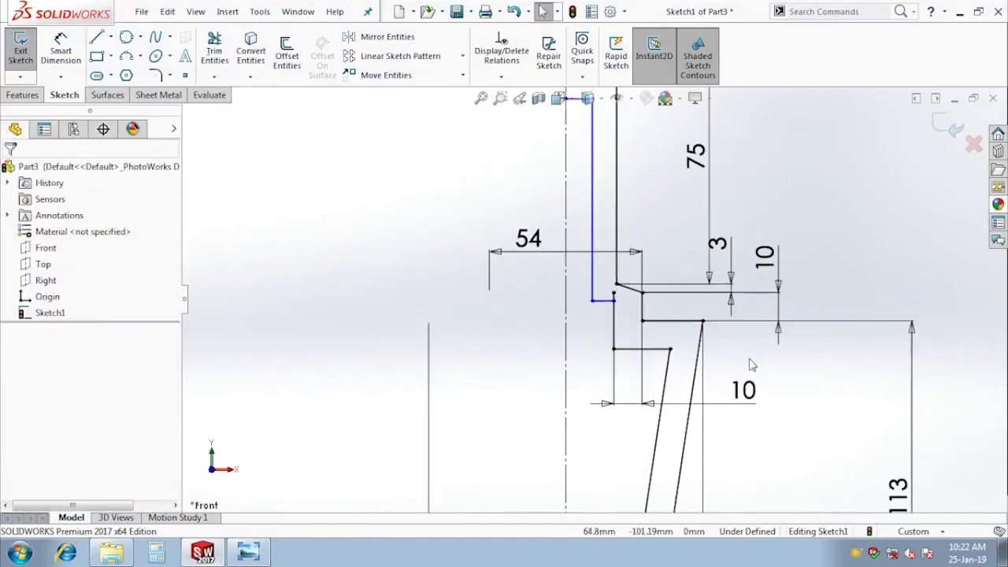
click(260, 549)
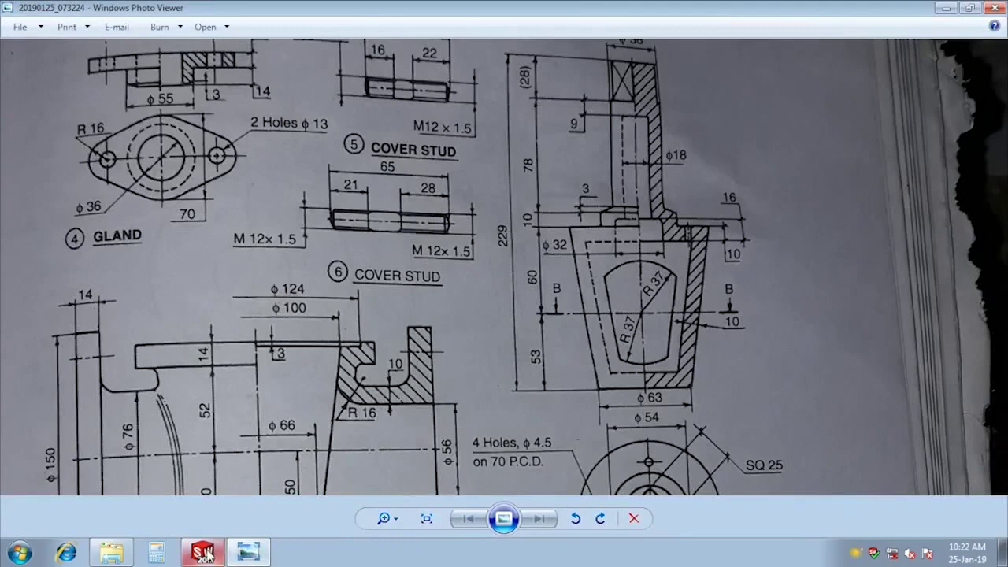
Dimension the inner lines: 16 mm vertical distance and 19 mm from the axis
click(207, 553)
right_drag(779, 453, 778, 417)
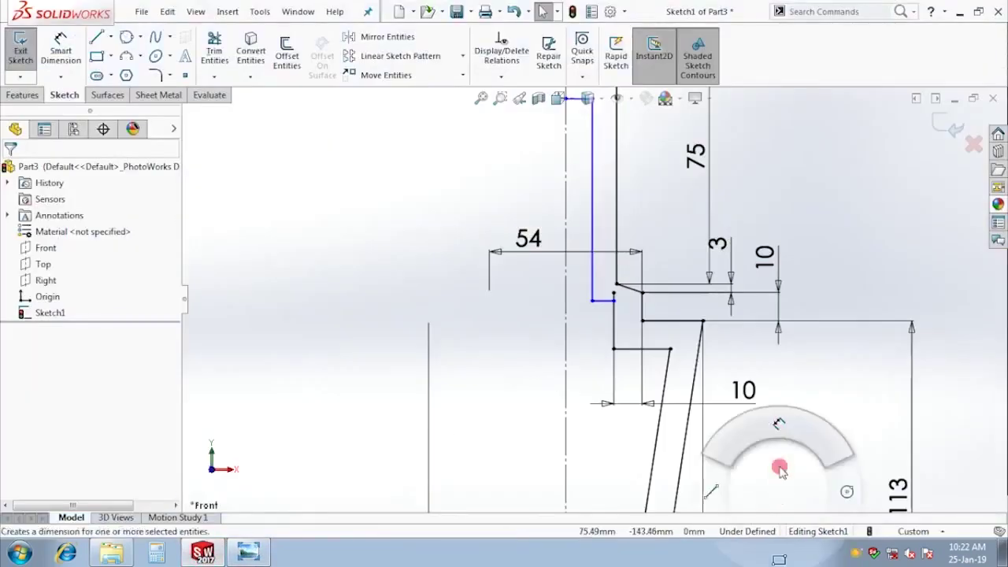
click(602, 300)
click(630, 349)
click(834, 358)
text(16)
key(Return)
scroll(587, 289, up, 2)
scroll(587, 290, up, 1)
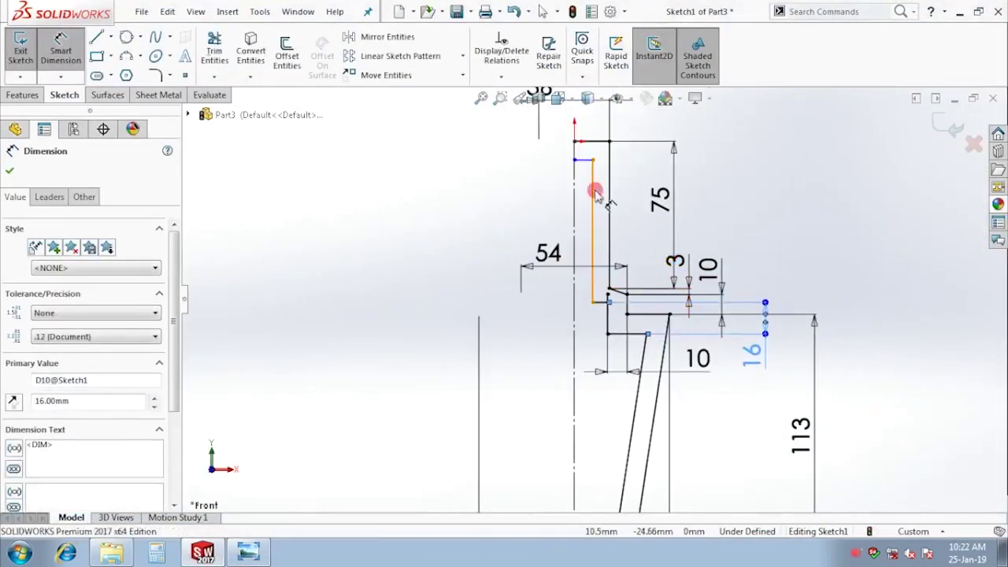
click(592, 216)
click(574, 211)
click(523, 193)
text(19)
key(Return)
Set a 9 mm gap between the short top inner line and the top edge
scroll(589, 180, down, 2)
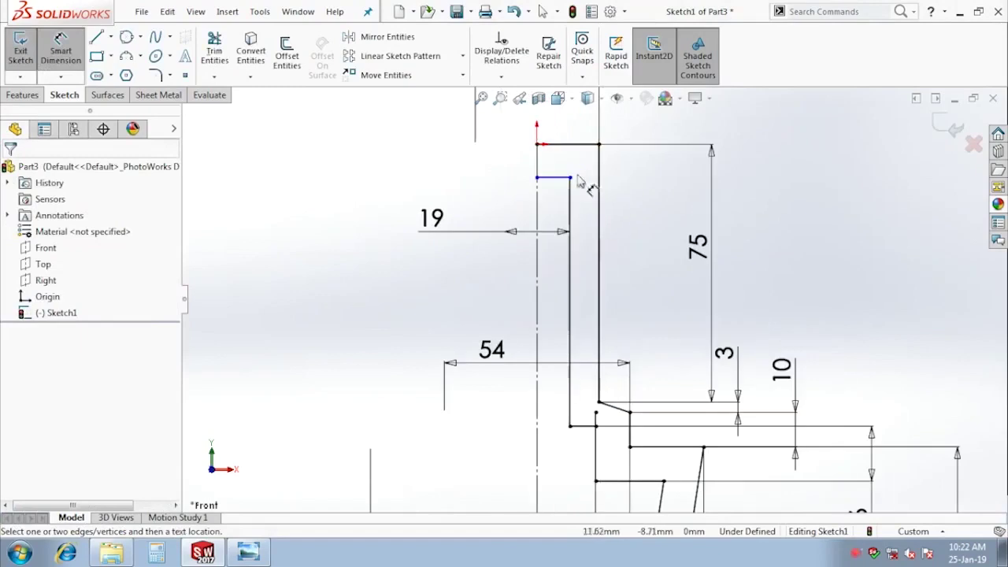
click(571, 177)
click(574, 145)
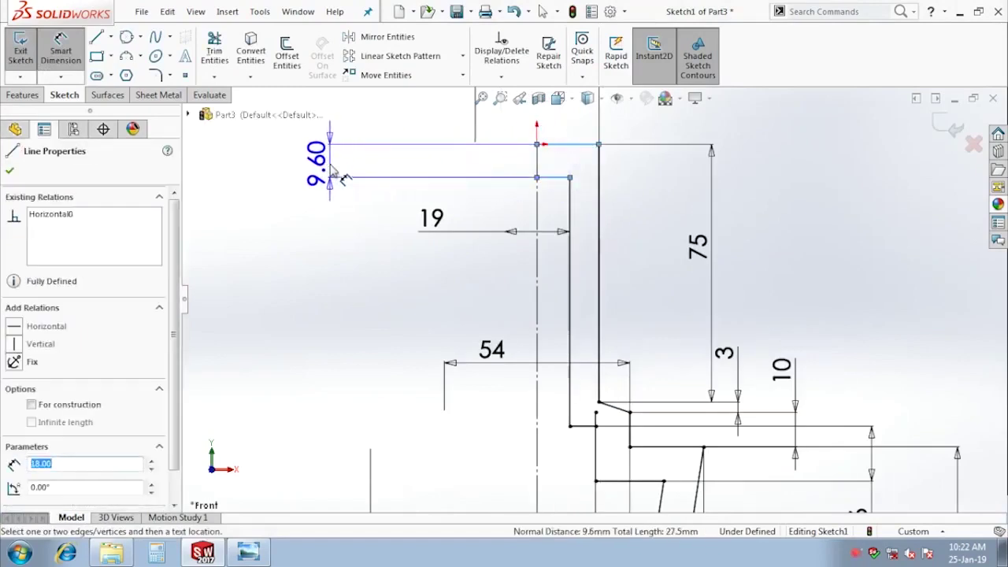
click(331, 172)
text(9)
key(Return)
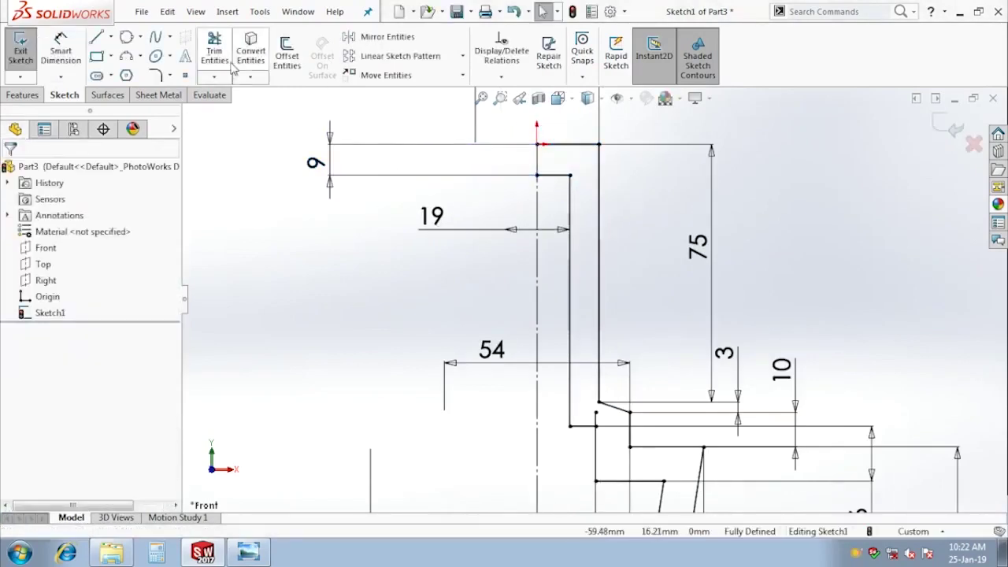
Trim away the leftover short vertical segment and fit the profile in view
click(214, 51)
click(597, 416)
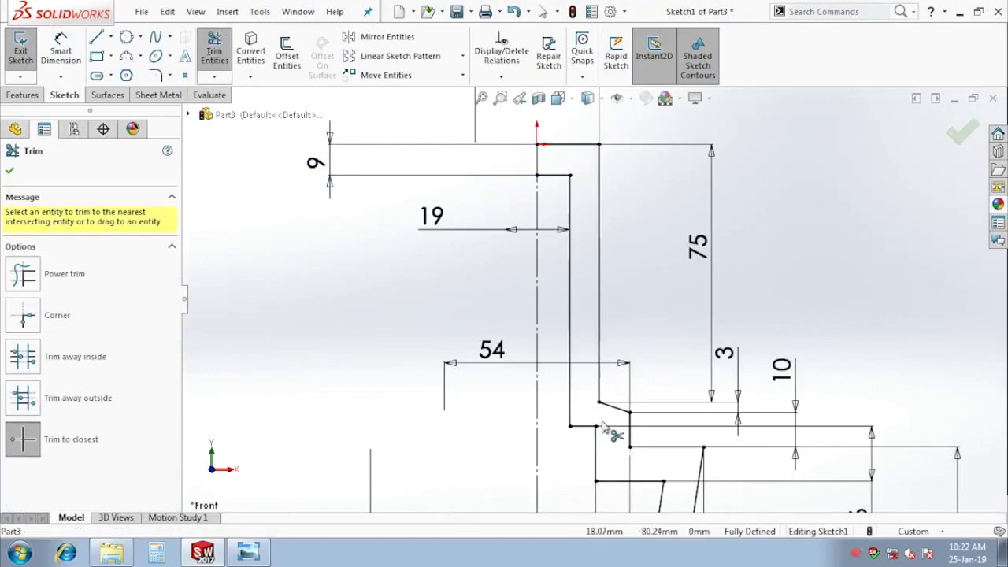
key(Escape)
scroll(661, 404, down, 1)
key(f)
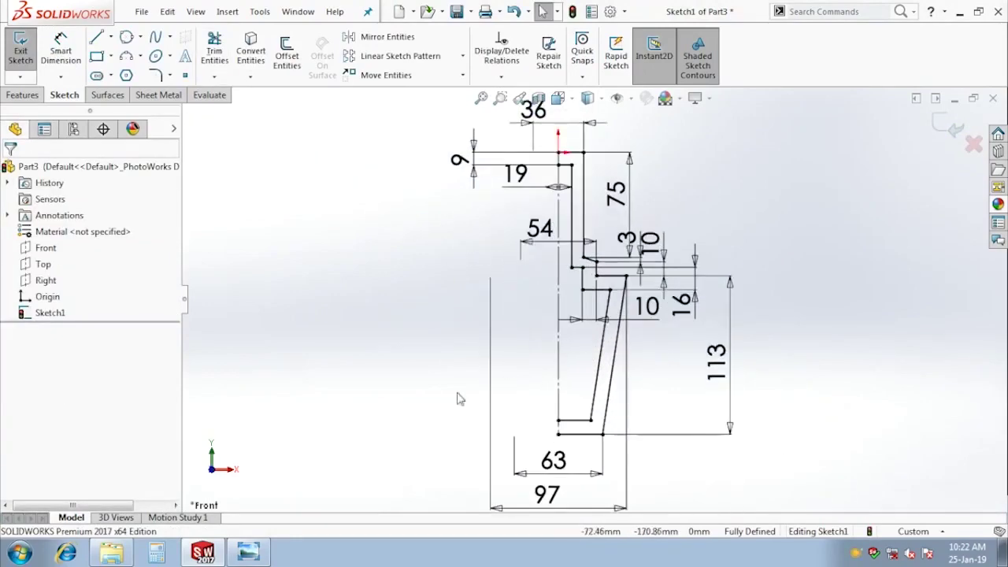
click(243, 553)
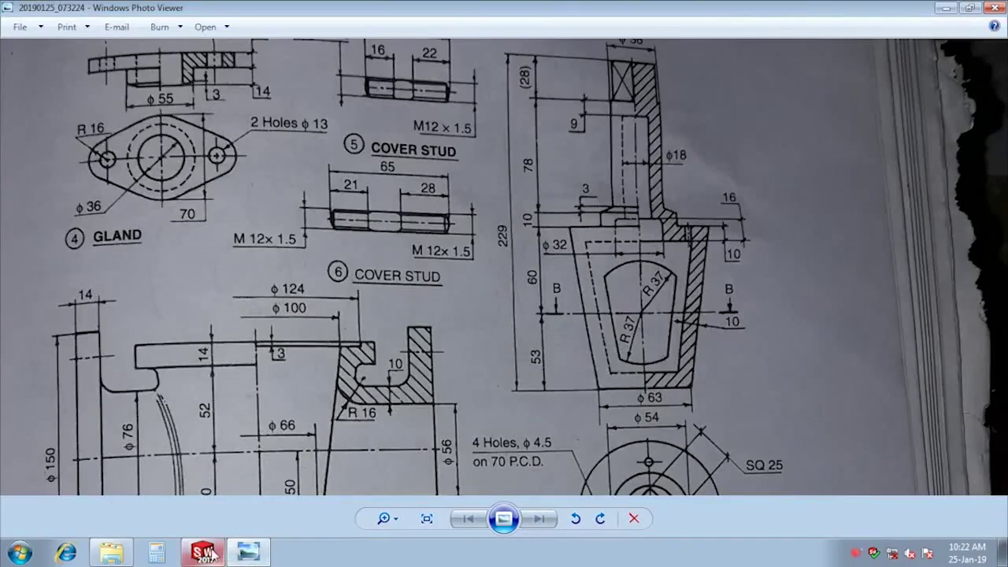
click(206, 552)
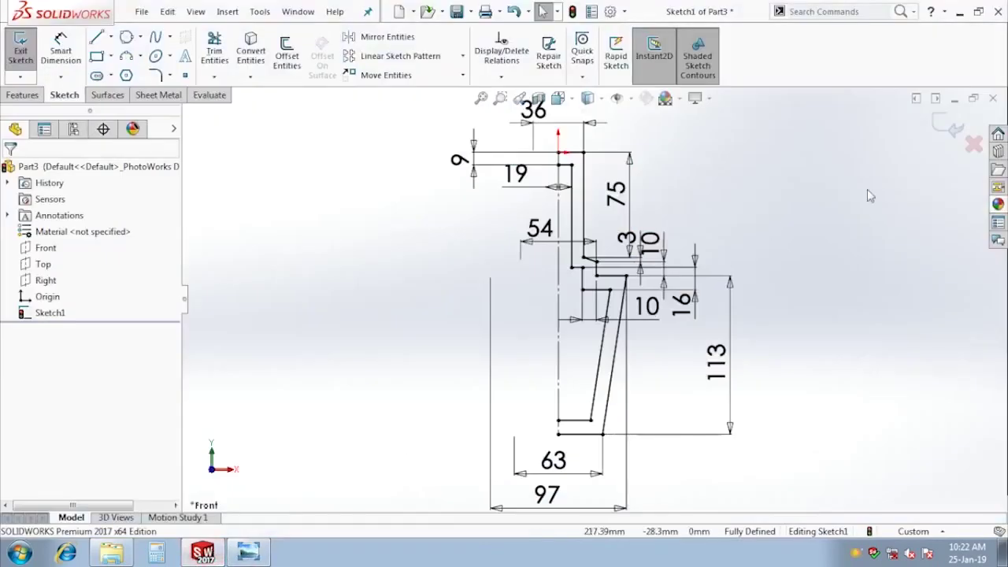
click(248, 553)
drag(472, 488, 461, 387)
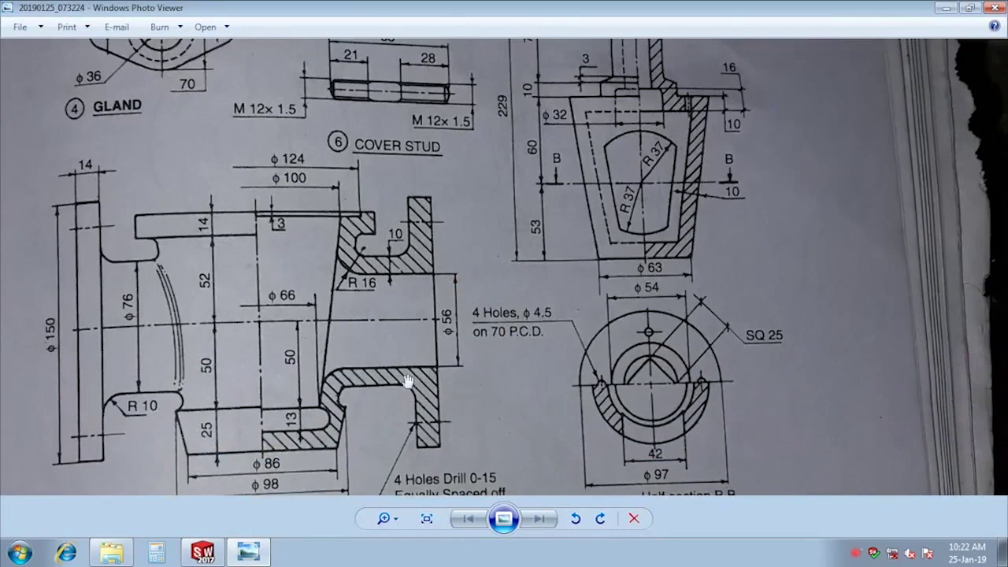
click(216, 539)
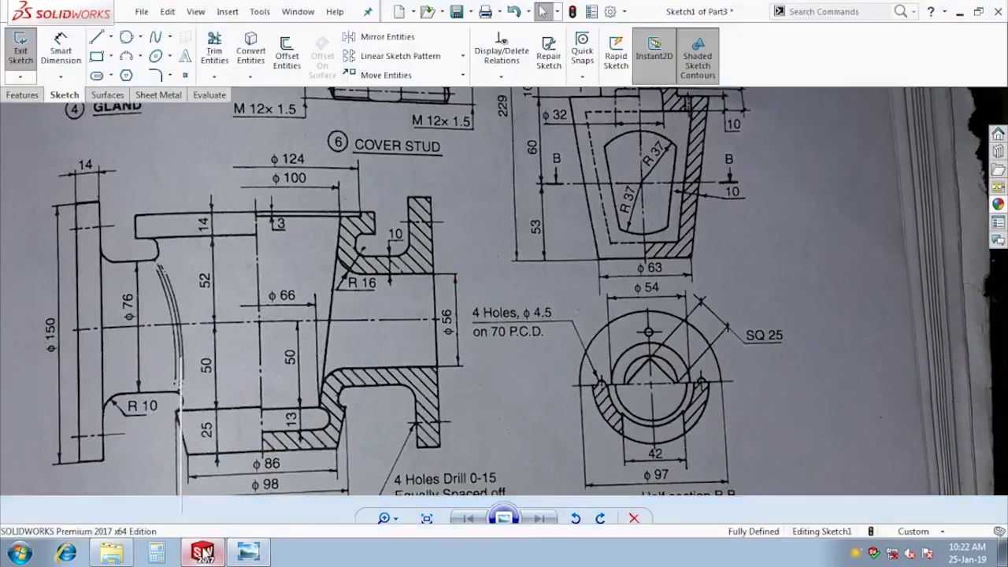
Revolve Sketch1 360° about the centreline as a 10 mm thin feature
click(935, 125)
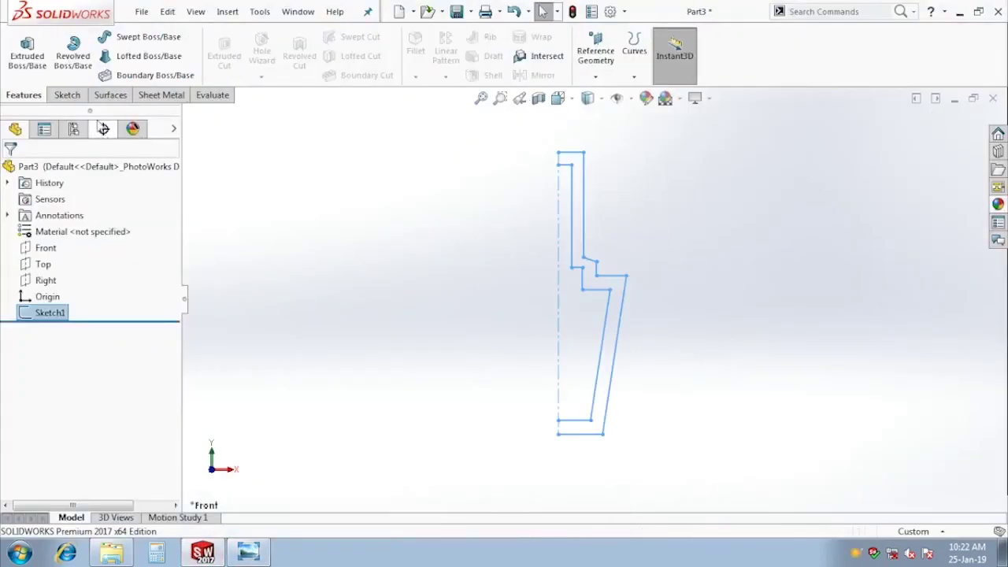
click(72, 55)
click(548, 275)
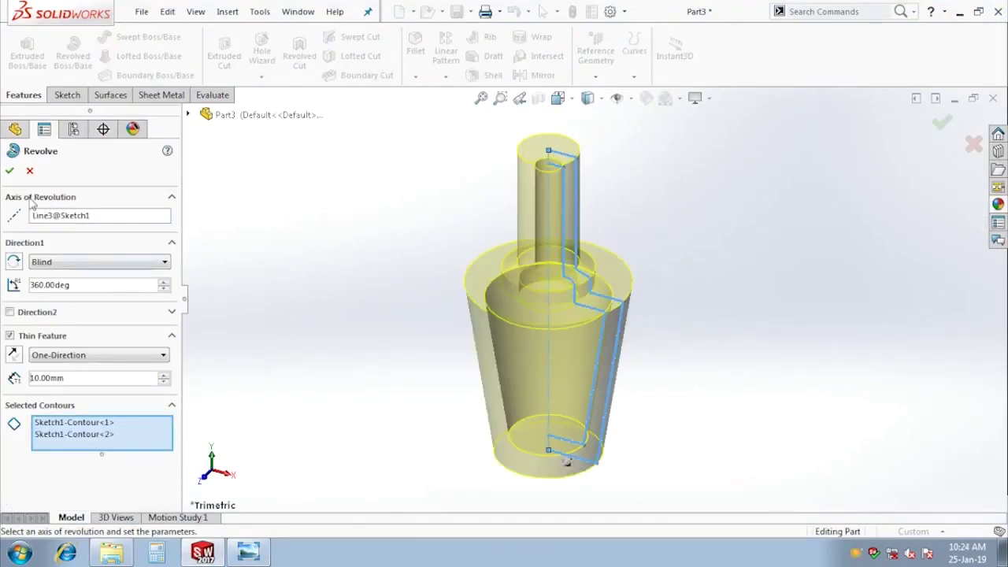
click(10, 171)
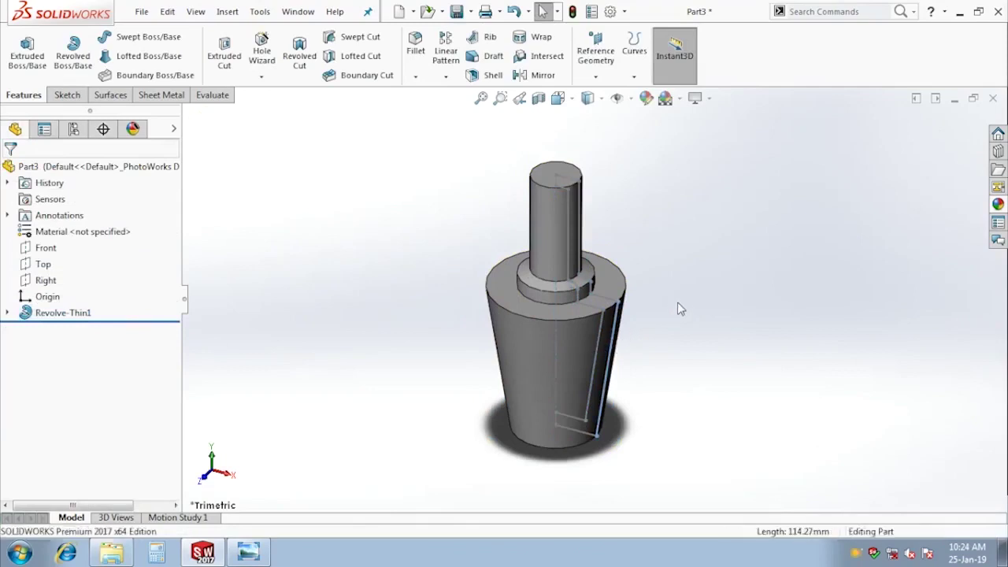
mouse_move(598, 385)
middle_down()
mouse_move(568, 185)
mouse_move(607, 378)
middle_up()
click(253, 553)
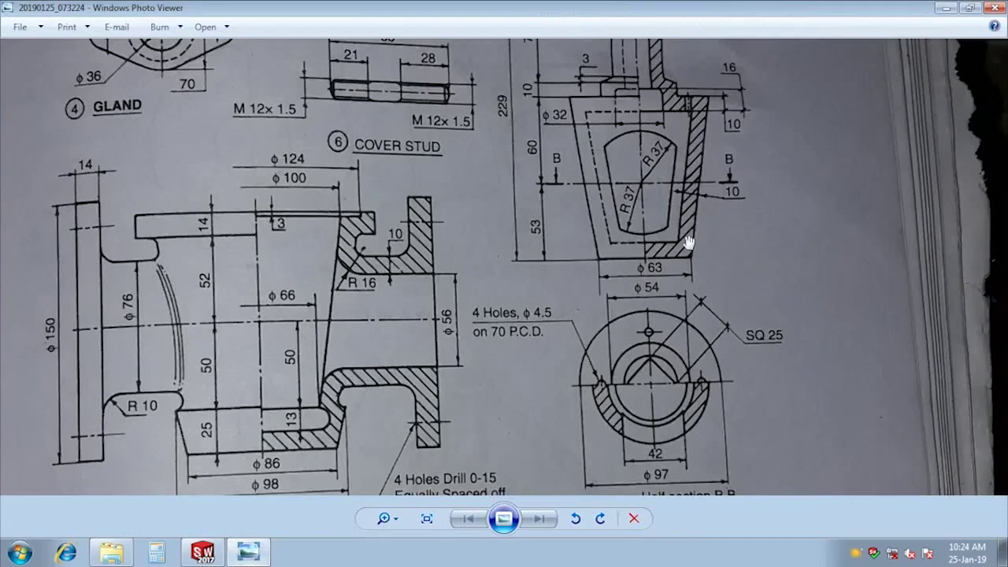
drag(688, 242, 653, 282)
click(203, 552)
Start a new sketch on the stem's top circular face
scroll(576, 225, down, 3)
click(575, 226)
click(644, 190)
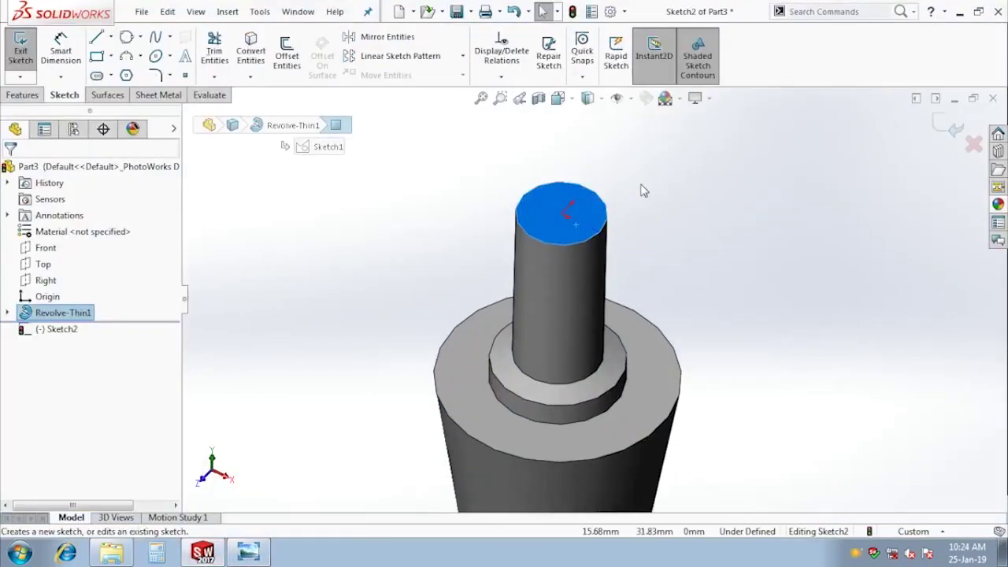
click(249, 552)
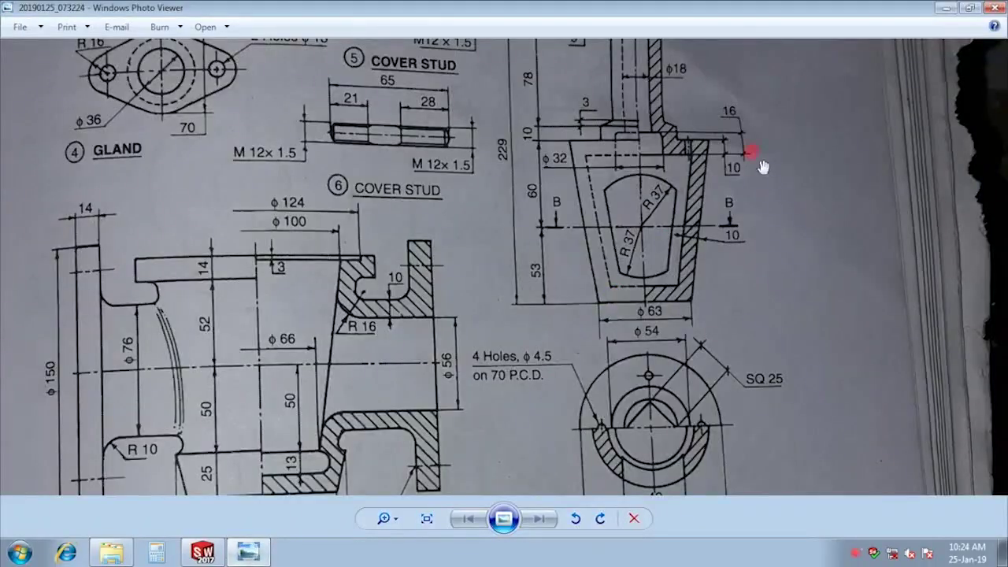
drag(757, 165, 657, 275)
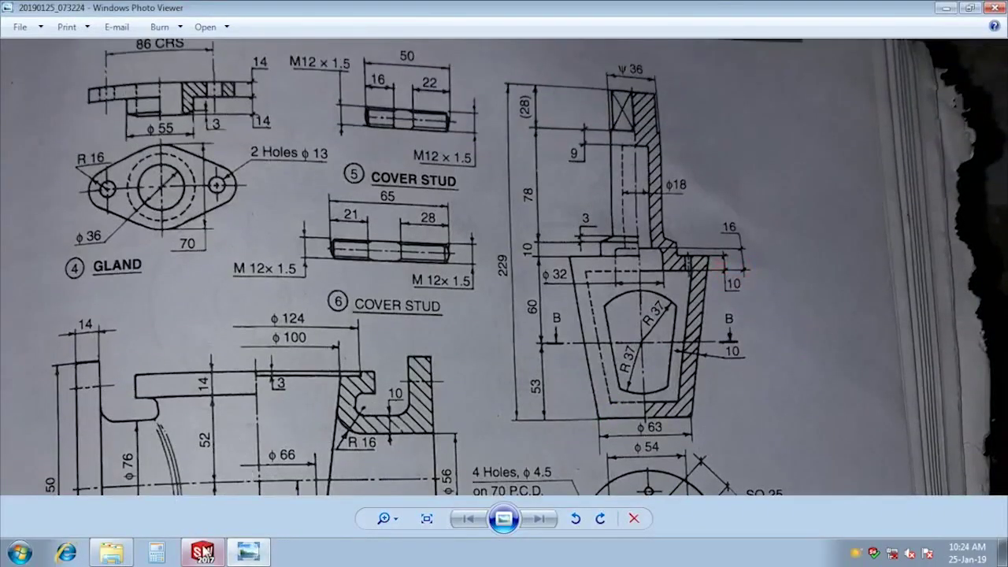
click(203, 552)
Measure the stem height from its base edge to the top face
click(356, 274)
mouse_move(324, 425)
middle_down()
mouse_move(341, 166)
mouse_move(649, 172)
middle_up()
click(209, 95)
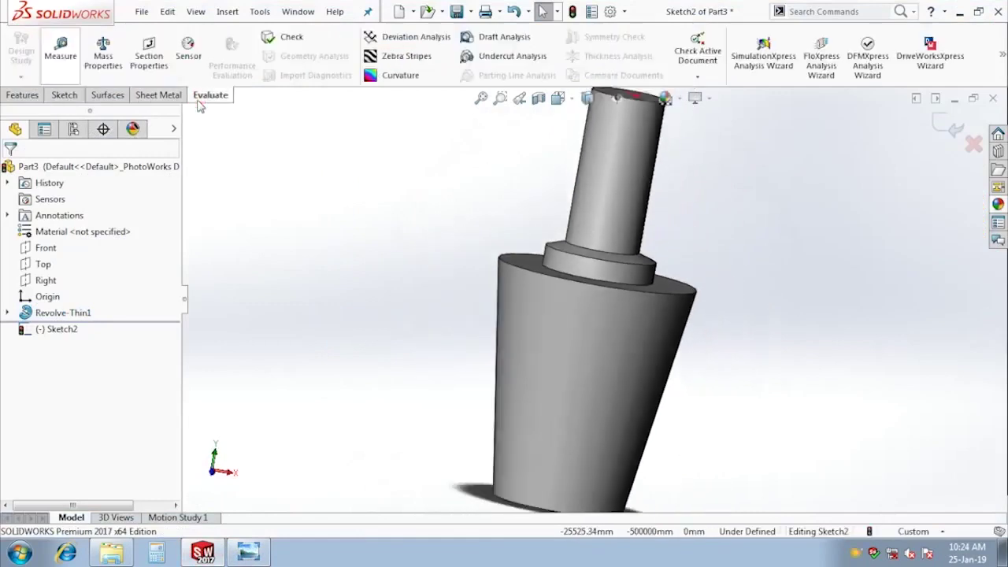
click(61, 49)
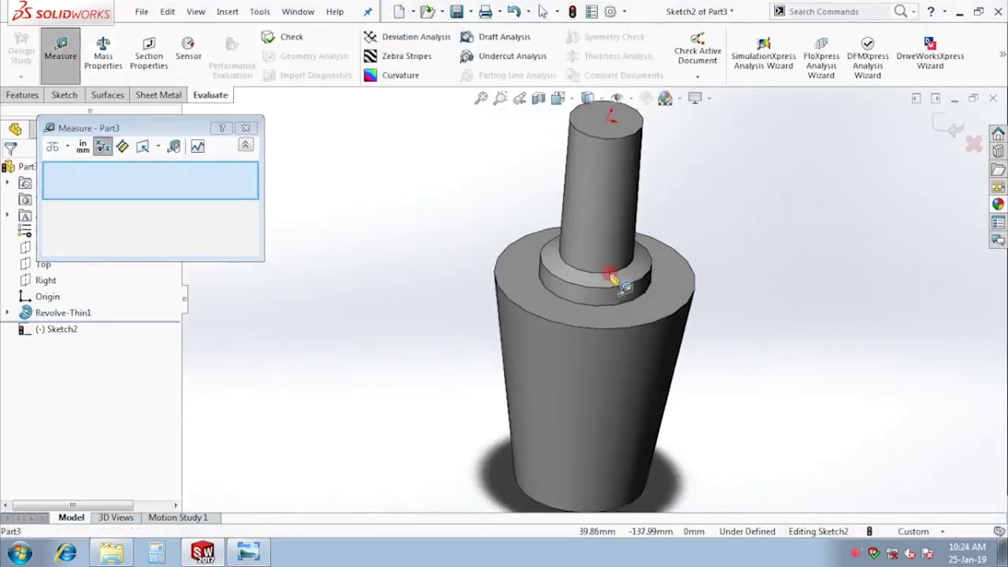
click(612, 273)
click(634, 133)
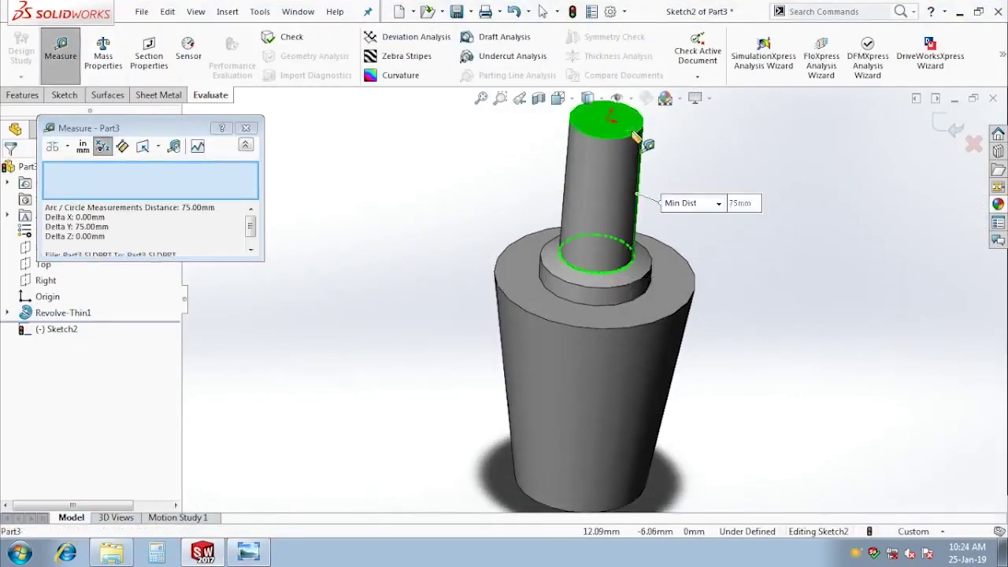
click(783, 281)
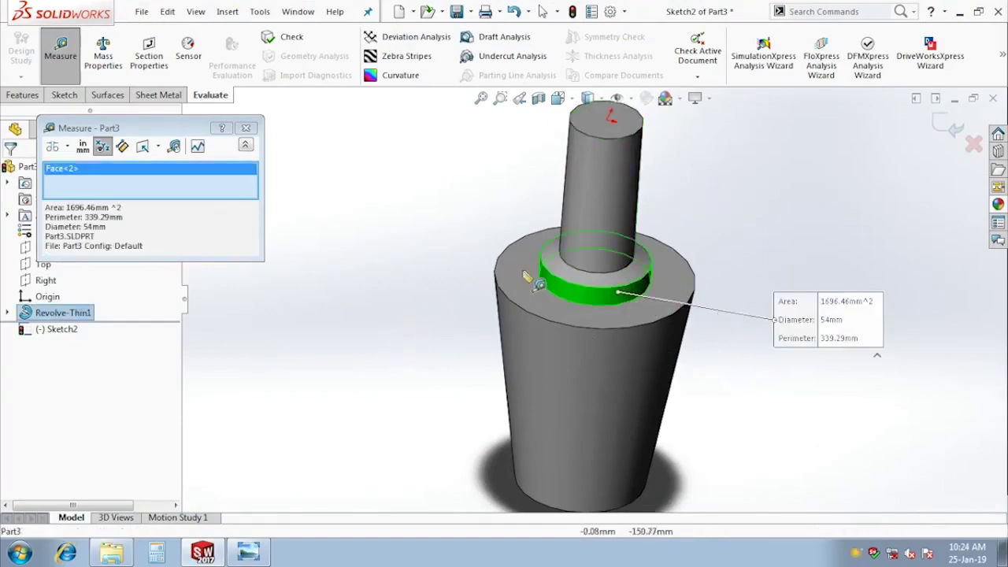
key(Escape)
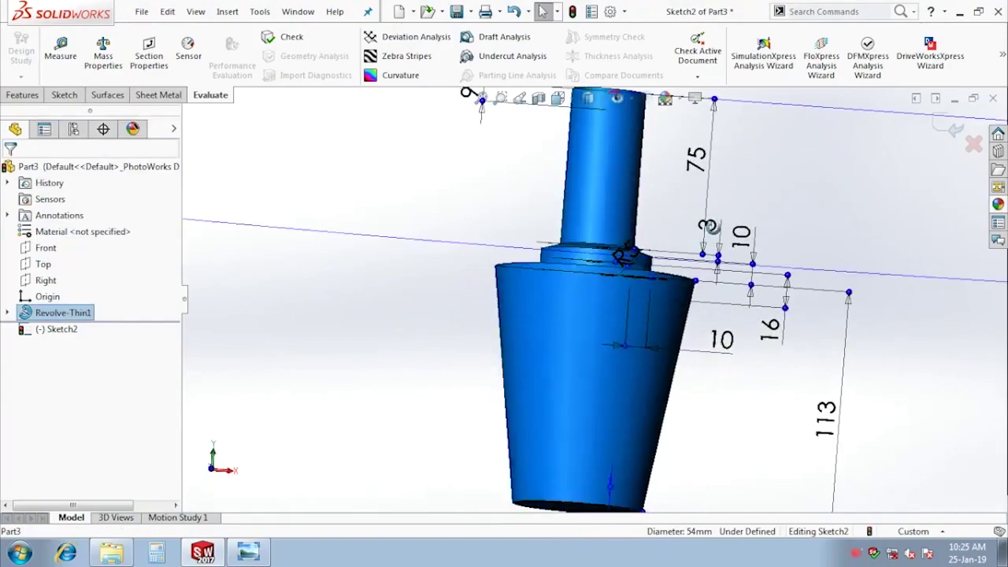
View the top-end sketch plane square-on with Normal To
click(238, 551)
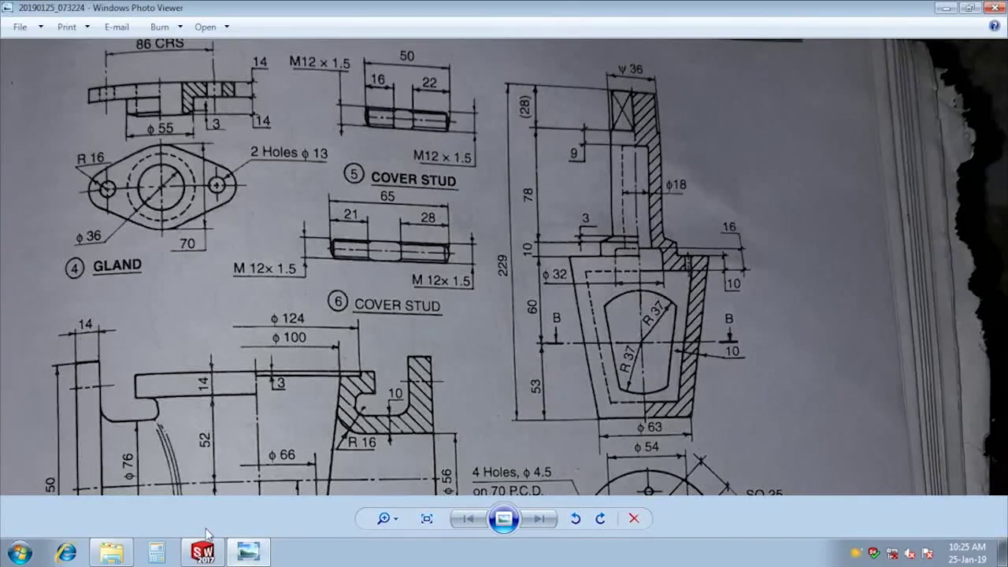
click(191, 559)
click(248, 551)
drag(528, 277, 529, 334)
click(191, 555)
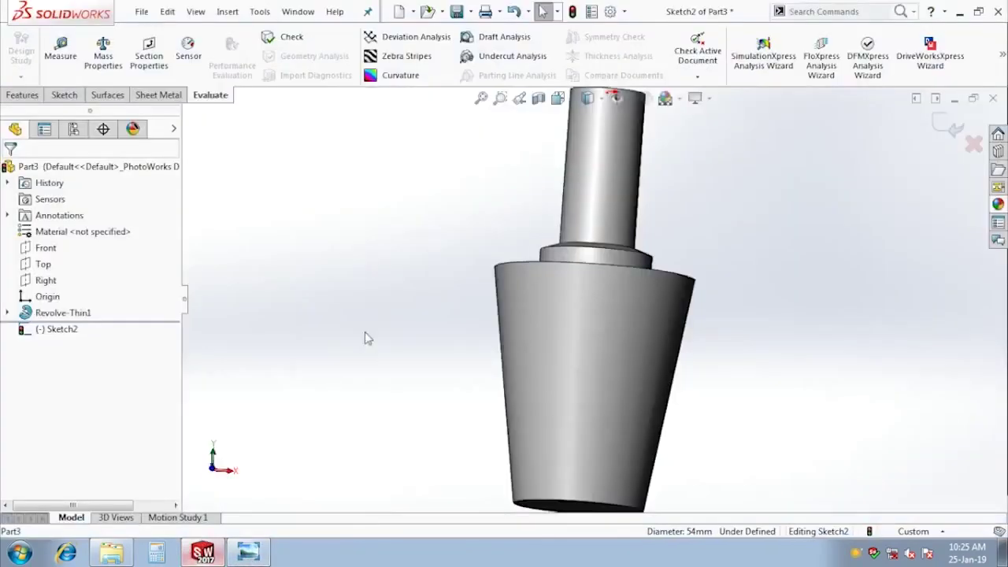
middle_drag(441, 480, 438, 439)
key(ctrl+8)
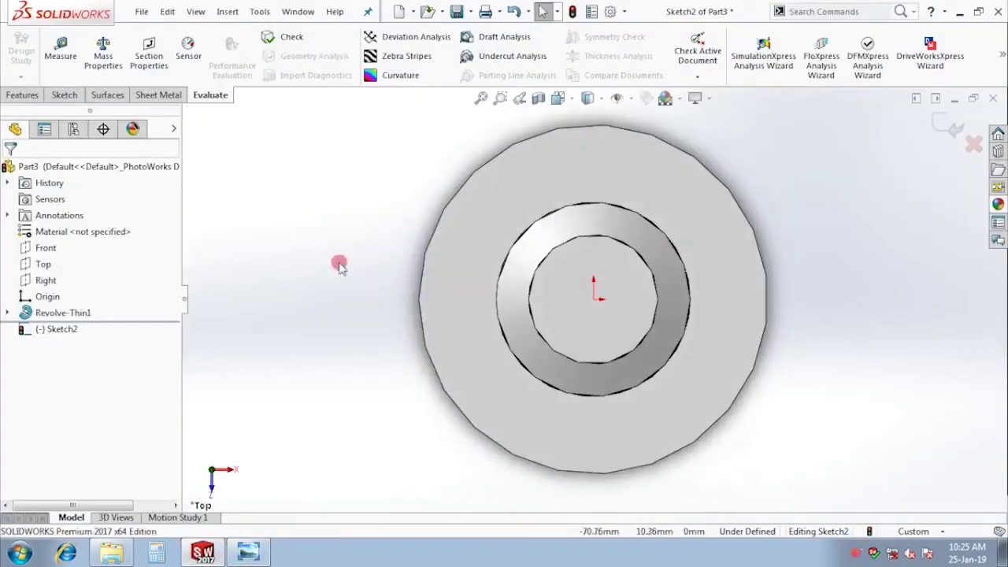
Draw a center rectangle at the origin and make its diagonal vertical to form a diamond
key(r)
click(67, 268)
click(598, 300)
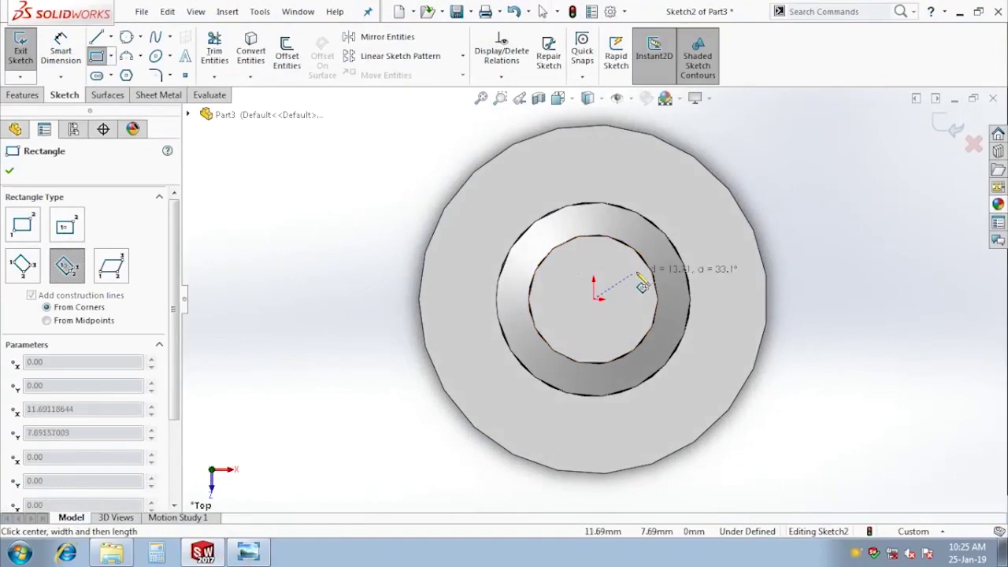
click(665, 297)
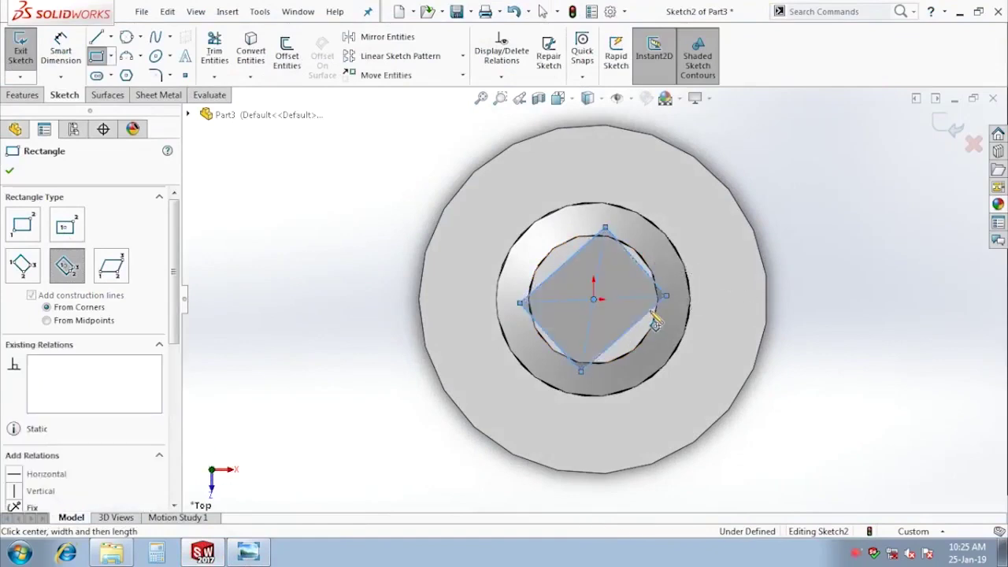
key(Escape)
click(861, 404)
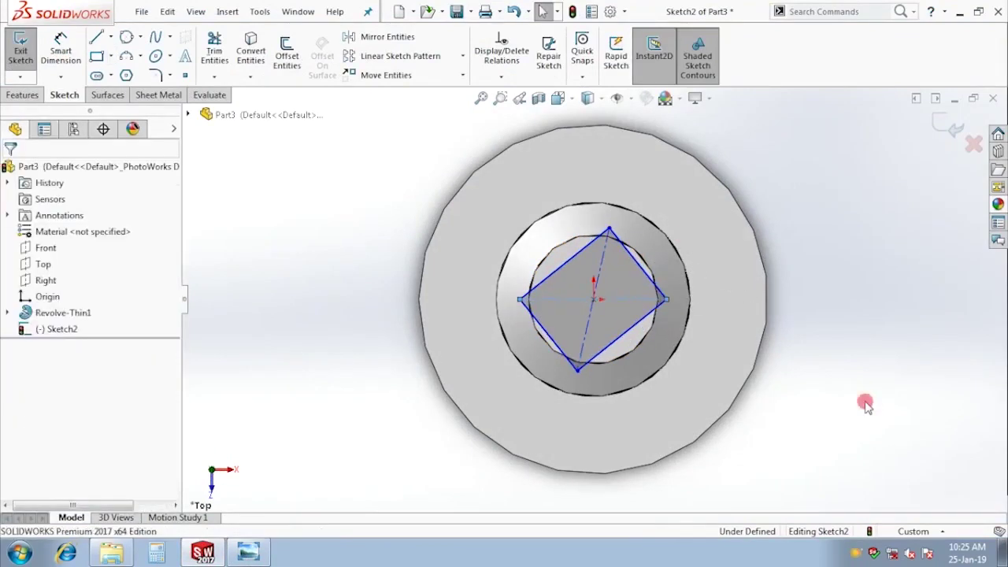
click(601, 274)
click(630, 244)
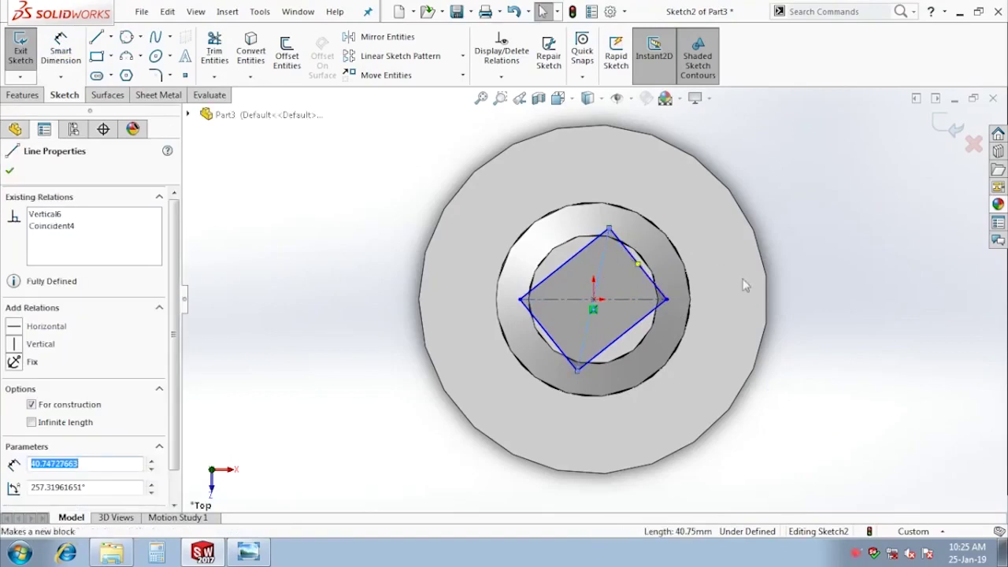
Dimension a diamond side to 25 mm
right_click(642, 349)
click(821, 404)
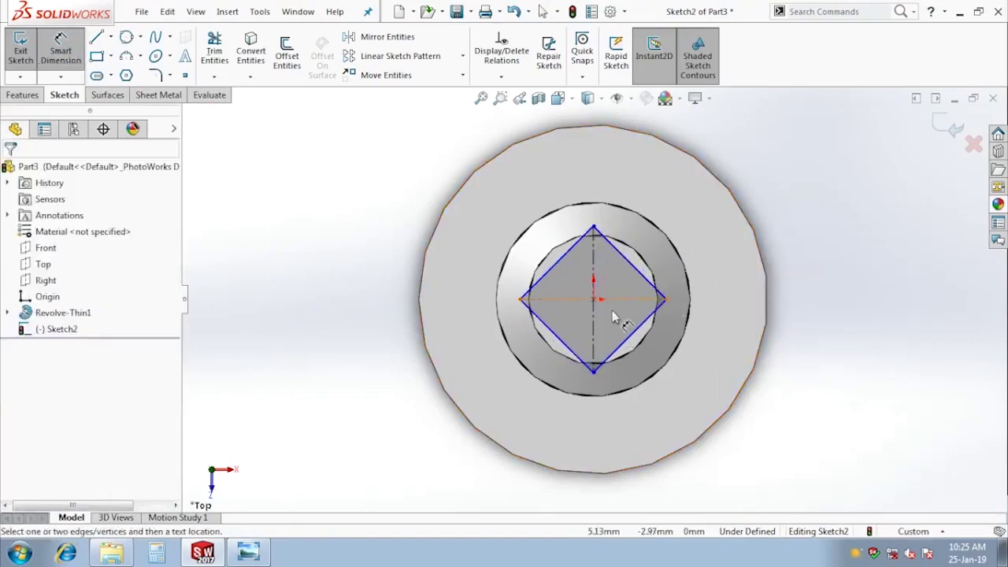
click(630, 337)
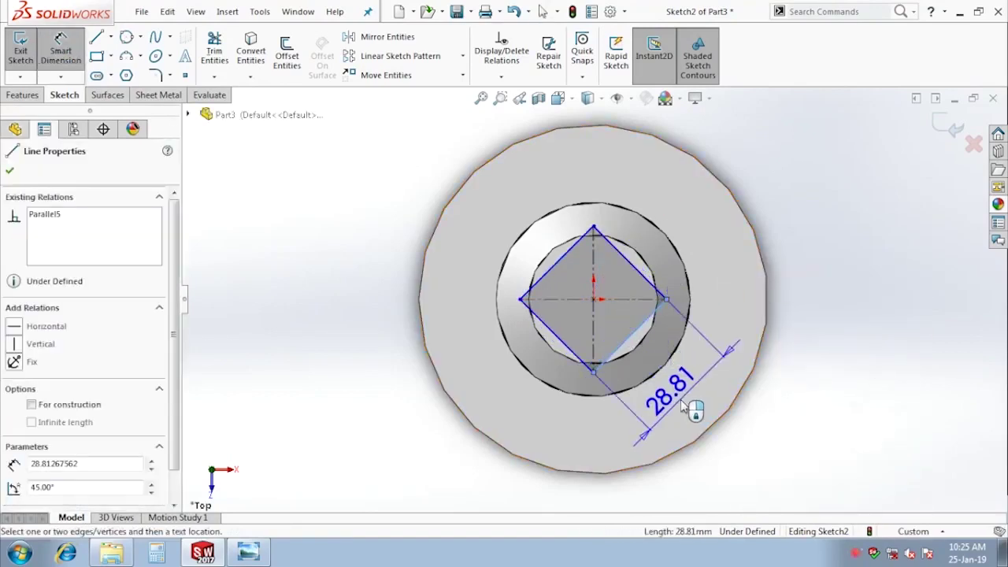
click(691, 408)
text(25)
key(Return)
key(Escape)
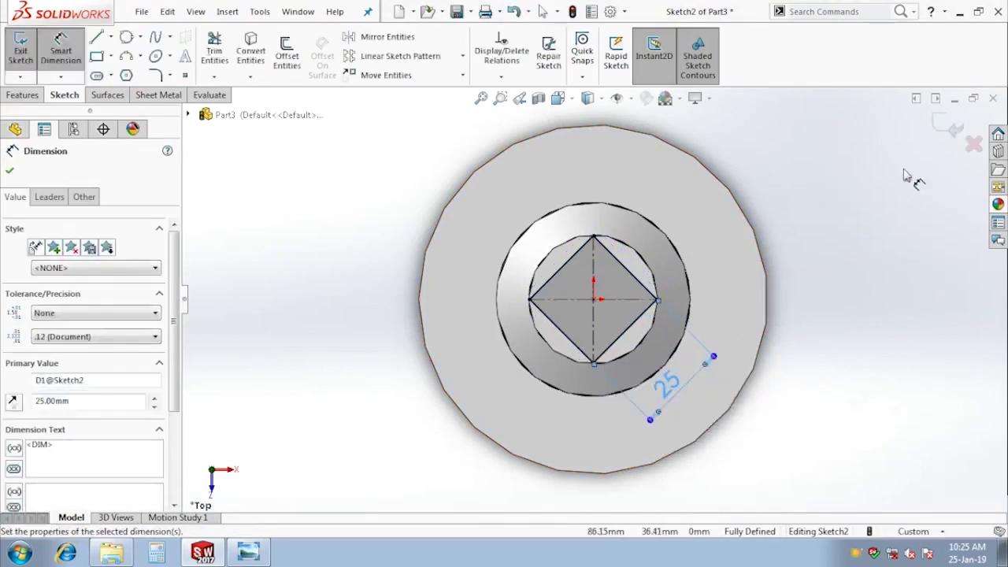
Extrude the diamond sketch into a square boss on the stem's top end
click(943, 126)
click(22, 94)
click(27, 49)
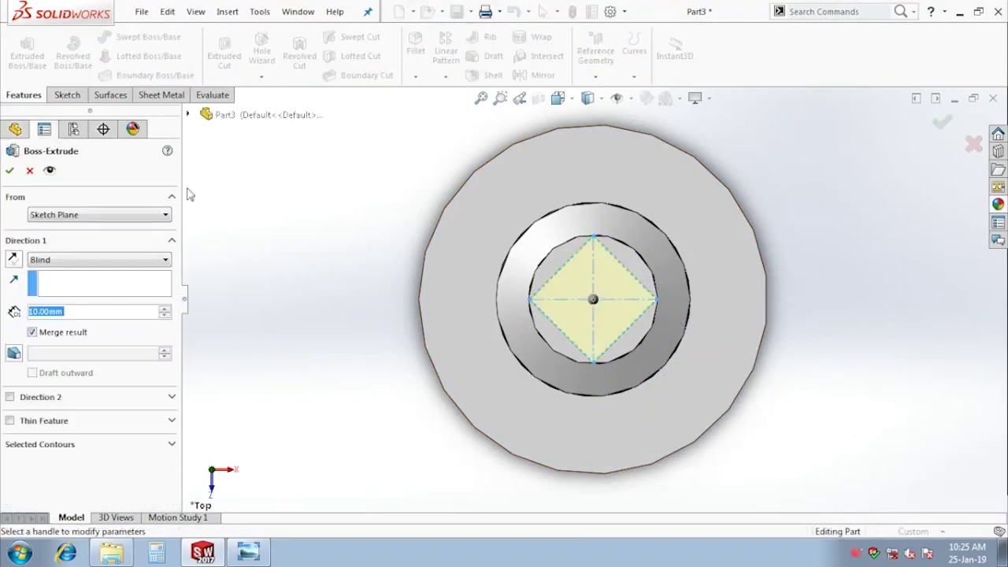
text(100)
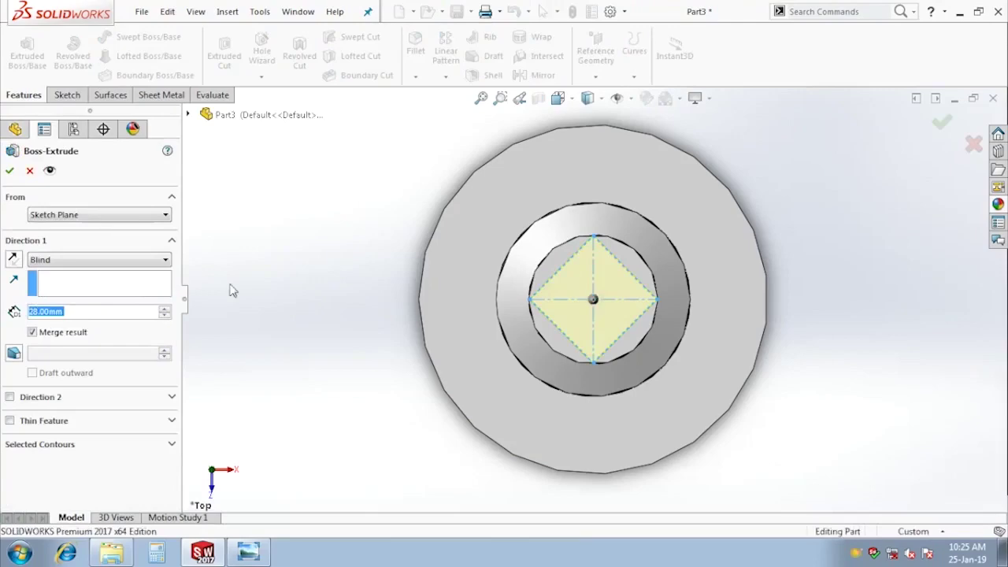
key(Return)
middle_drag(383, 314, 376, 144)
scroll(375, 144, down, 5)
middle_drag(597, 294, 484, 353)
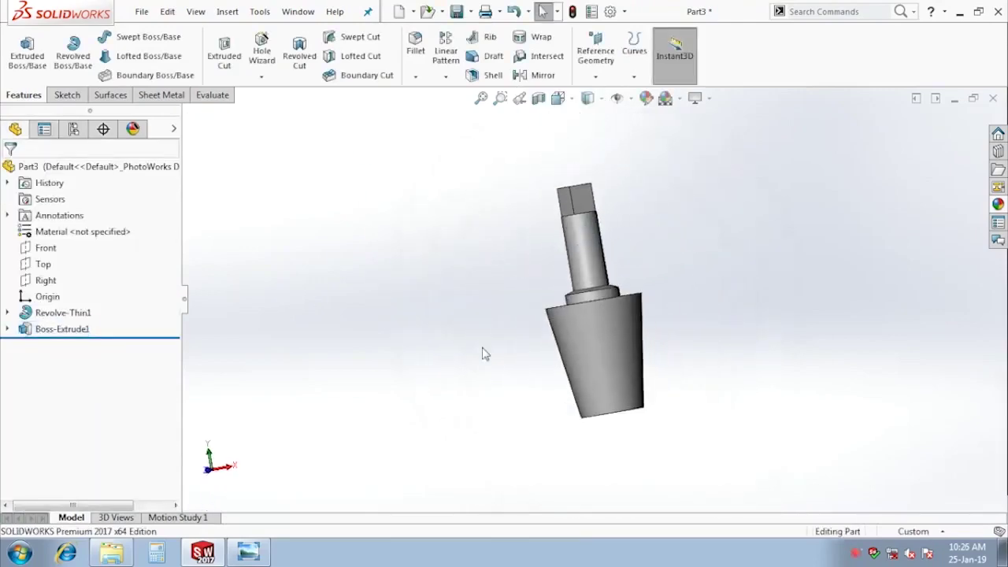
click(267, 552)
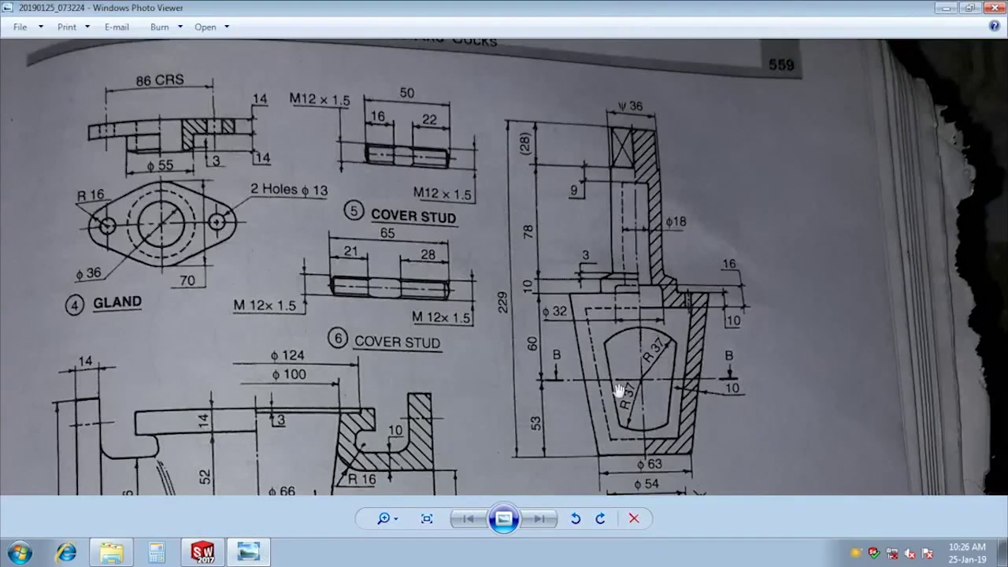
Show the drawing's lower part, then minimize Photo Viewer and orbit the part
scroll(637, 393, down, 2)
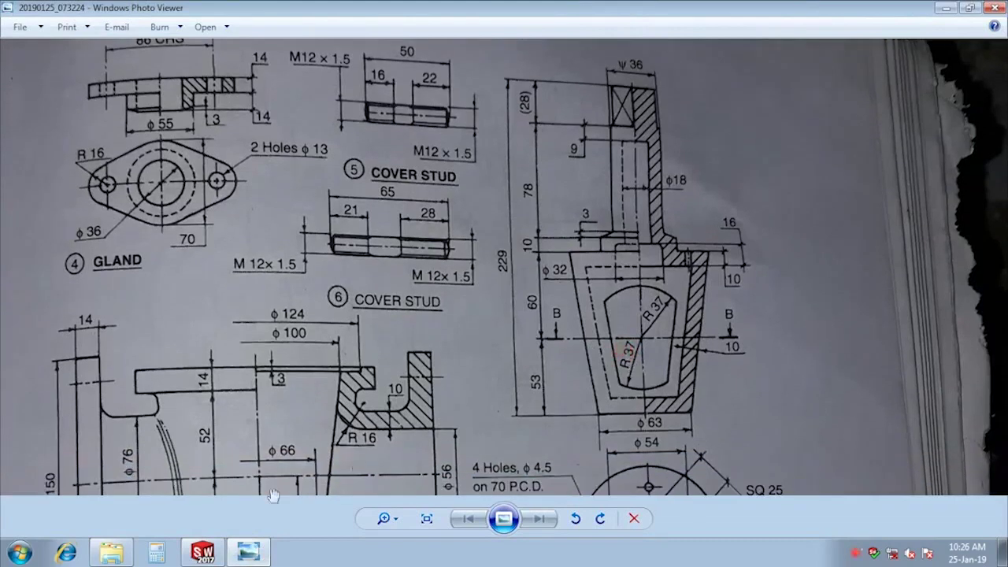
drag(522, 411, 525, 370)
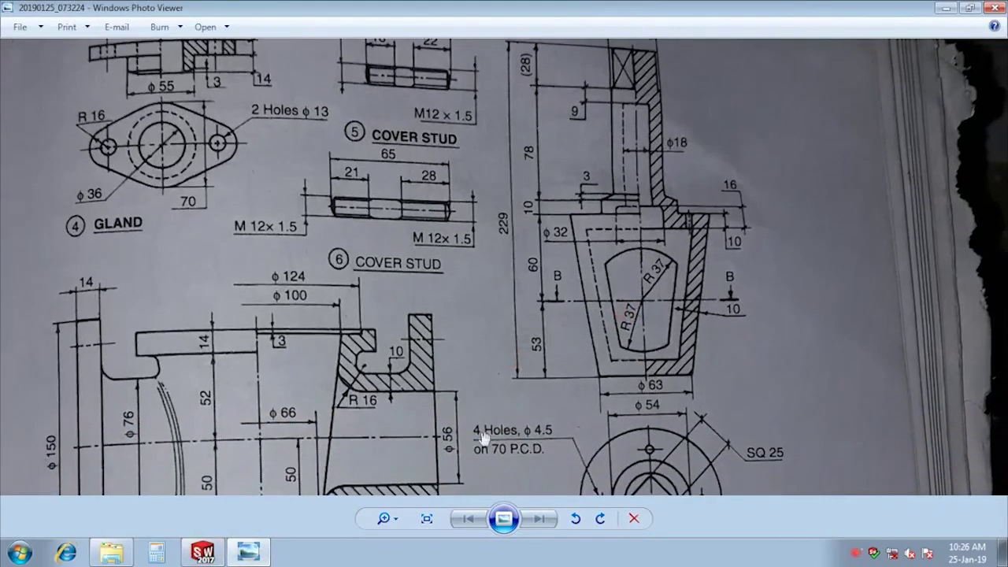
click(243, 541)
mouse_move(584, 405)
middle_down()
mouse_move(596, 455)
mouse_move(580, 122)
middle_up()
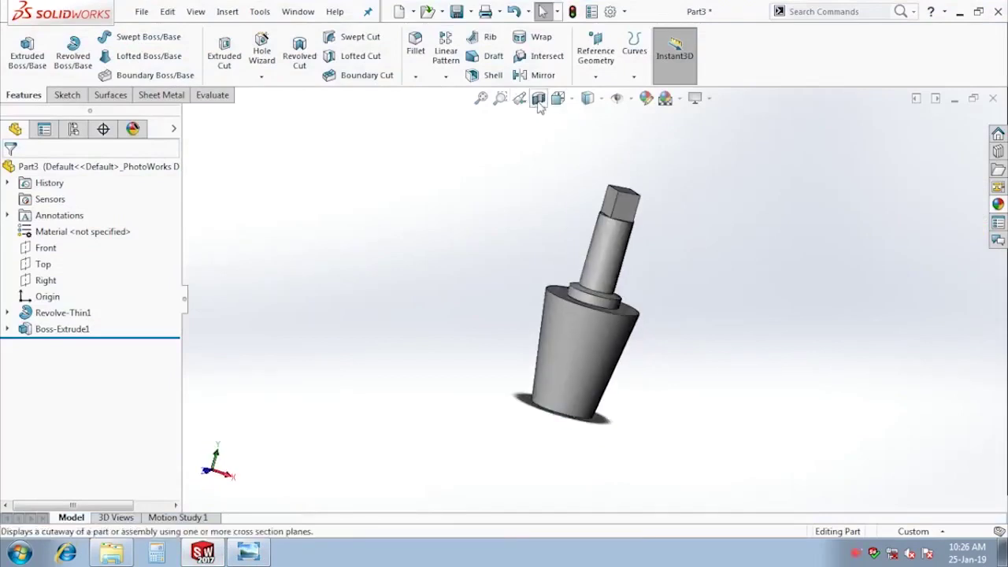
Preview a section cut and the reference drawing, then open Sketch3 on Part3's Front plane
click(538, 99)
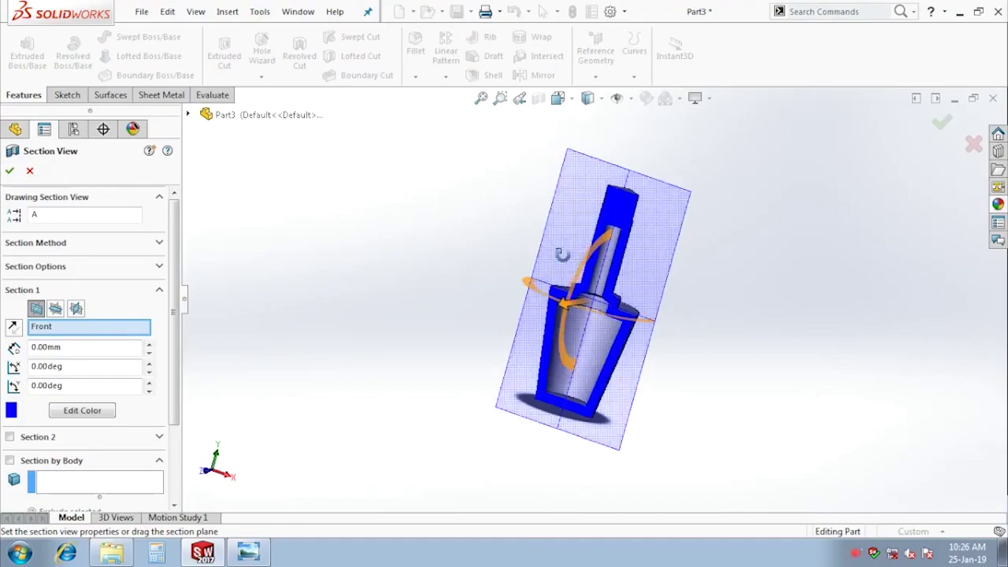
click(29, 170)
click(248, 554)
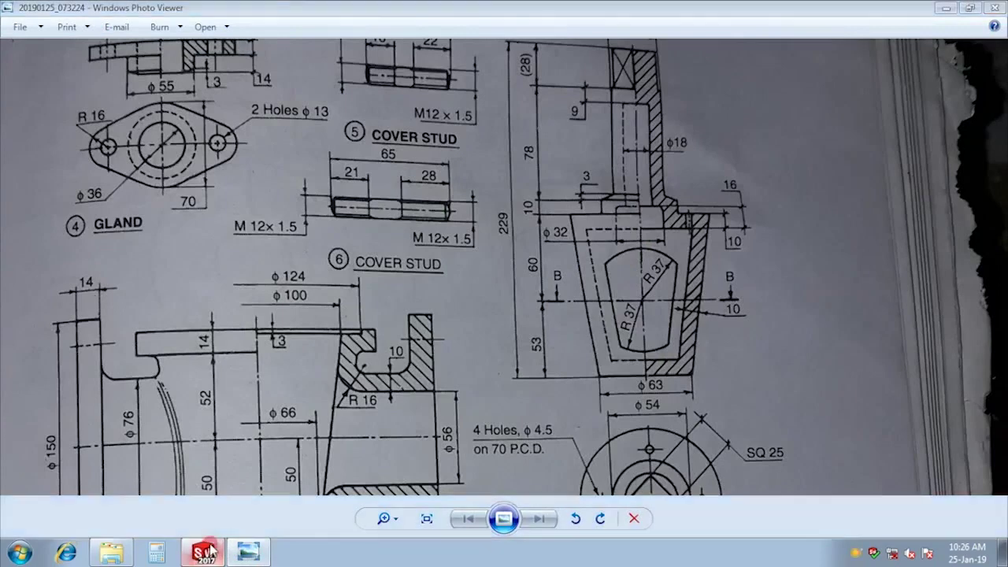
click(206, 551)
click(45, 248)
click(95, 235)
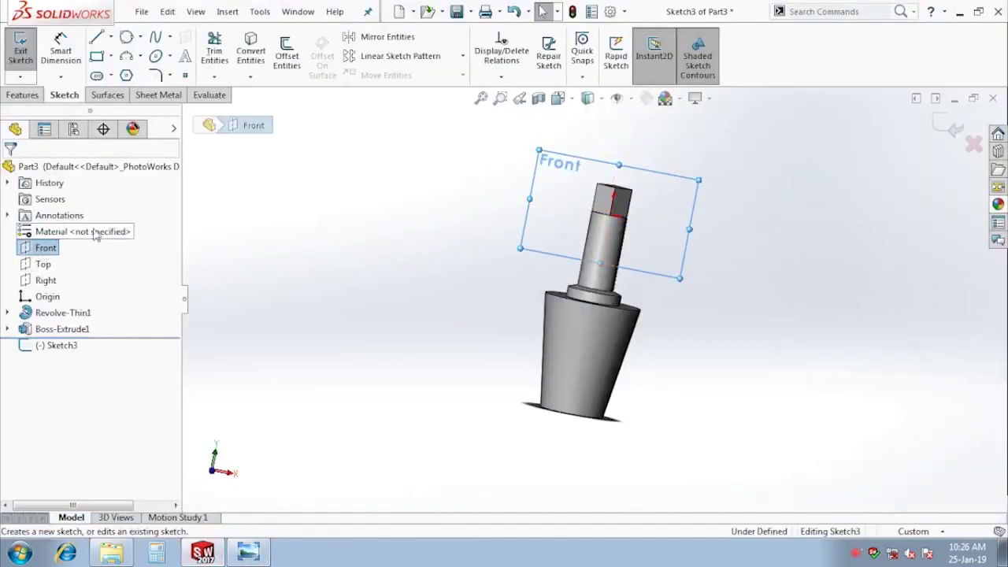
Draw a vertical construction centreline from the bottom edge midpoint to the top edge
key(l)
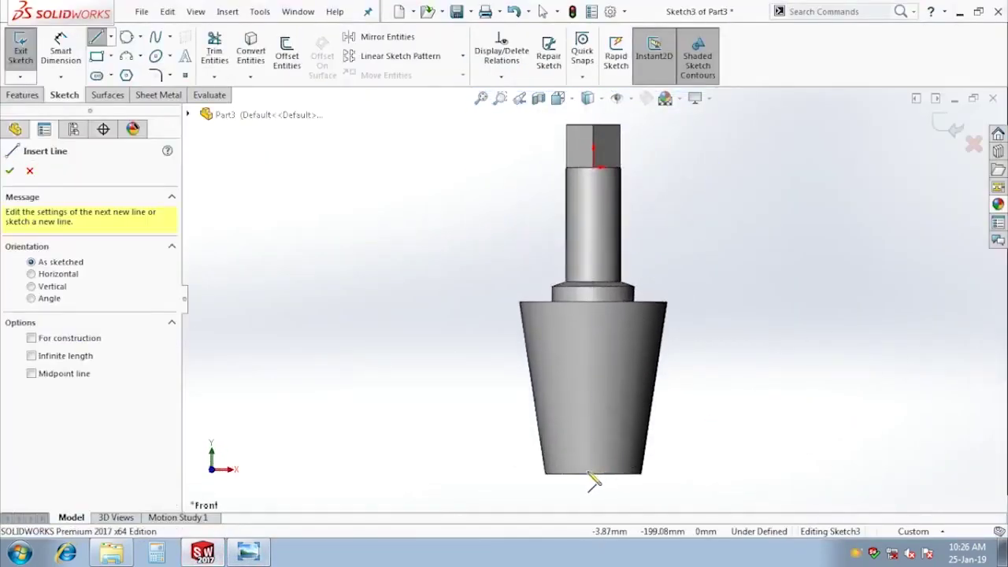
click(594, 474)
click(594, 125)
key(Escape)
click(594, 363)
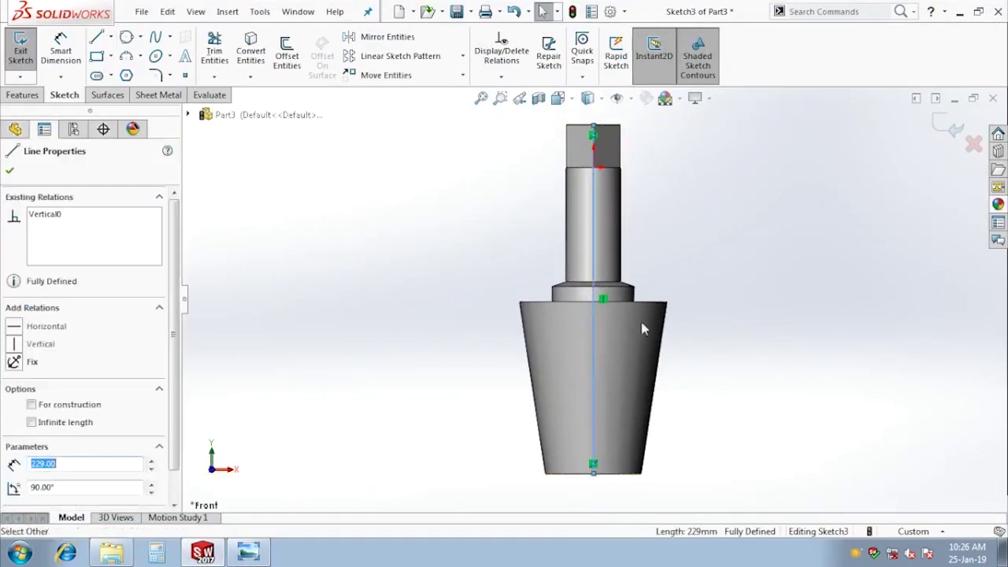
click(661, 417)
scroll(661, 418, up, 1)
Sketch a circle centred on the centreline, comparing it with the reference drawing
key(c)
click(556, 350)
click(602, 366)
key(Escape)
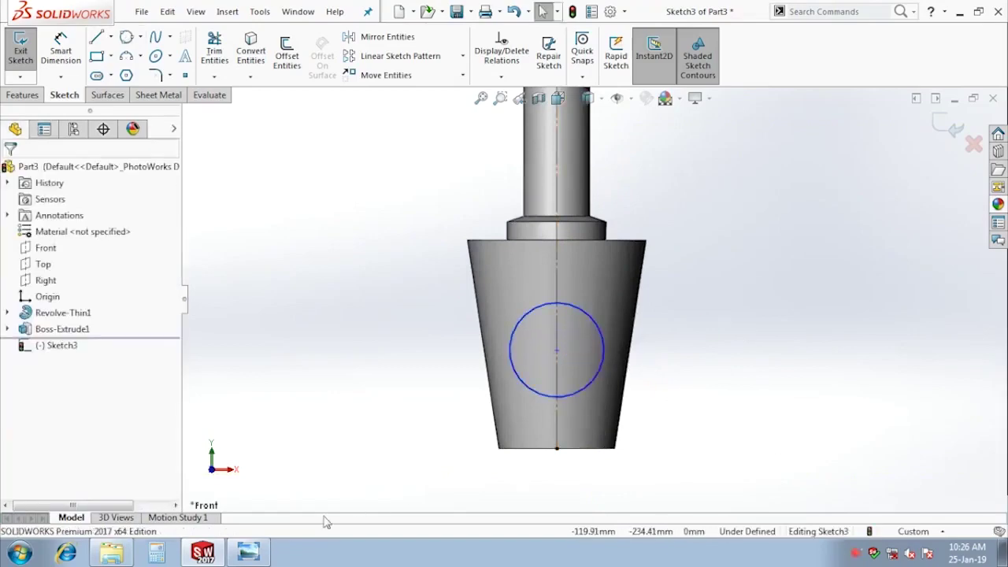
click(260, 552)
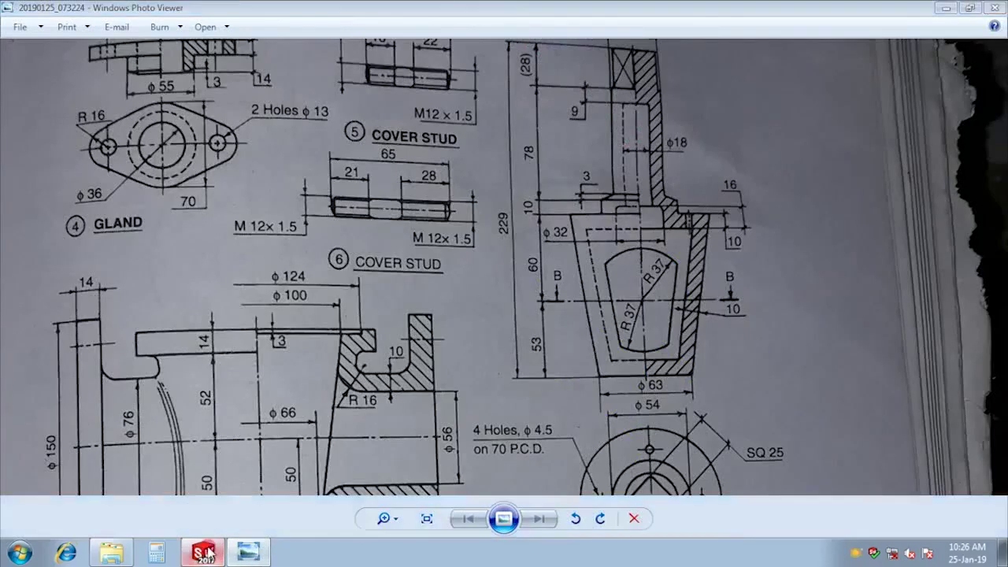
click(206, 551)
Dimension the circle to Ø74, entered as 37*2
click(598, 356)
click(685, 366)
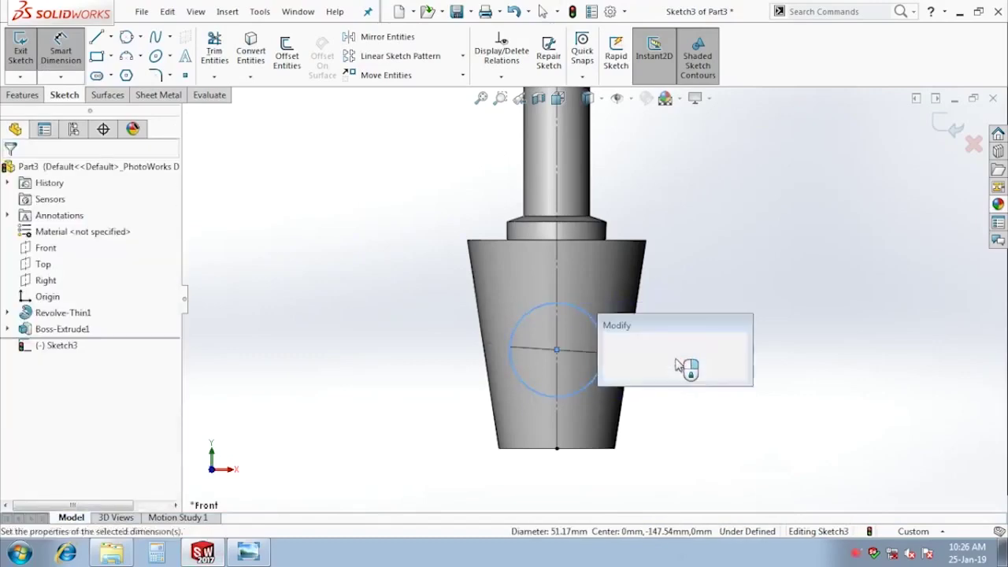
text(37*2)
key(Return)
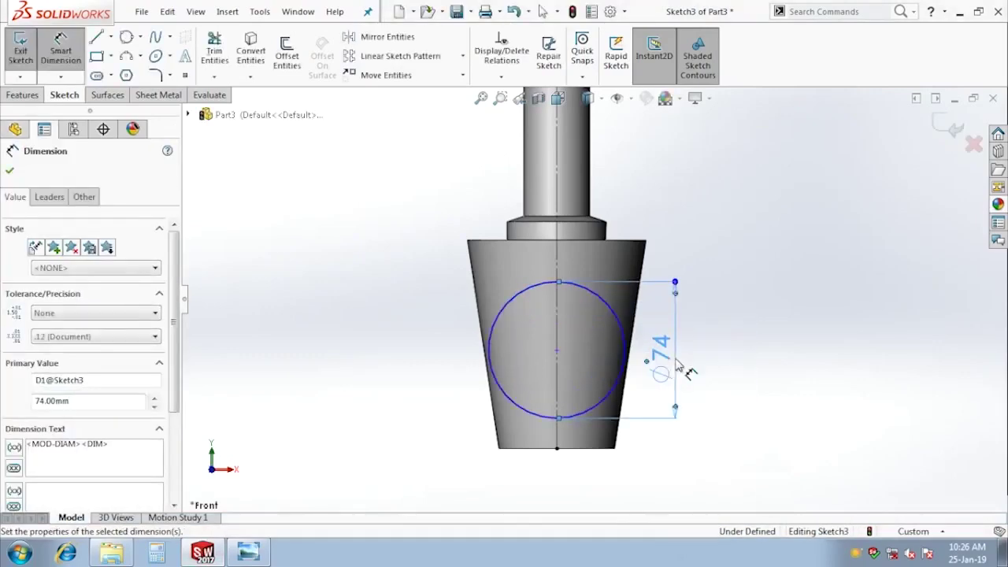
key(Escape)
click(246, 551)
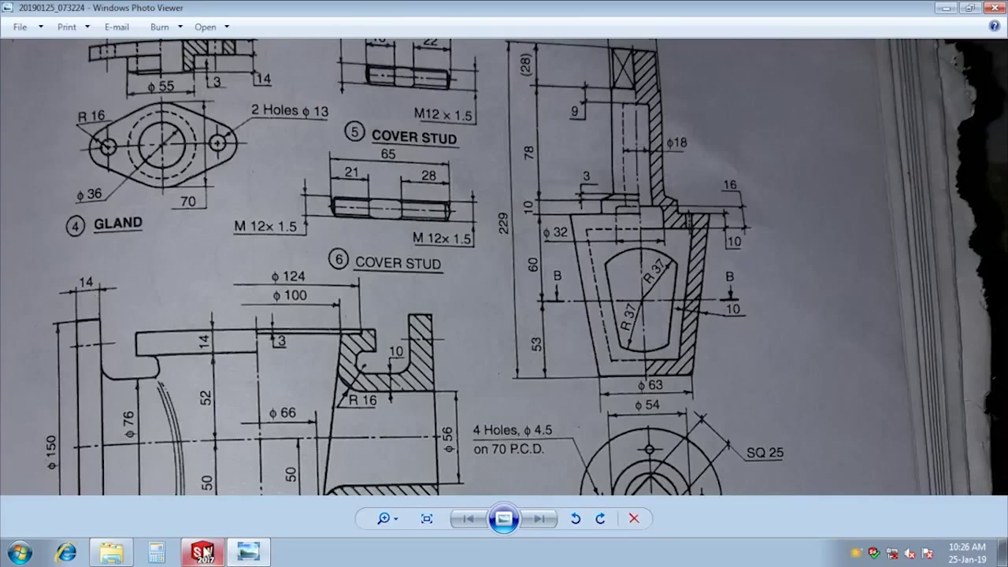
click(202, 551)
Dimension the circle's centre 53 mm above the bottom edge and verify it against the drawing
click(558, 400)
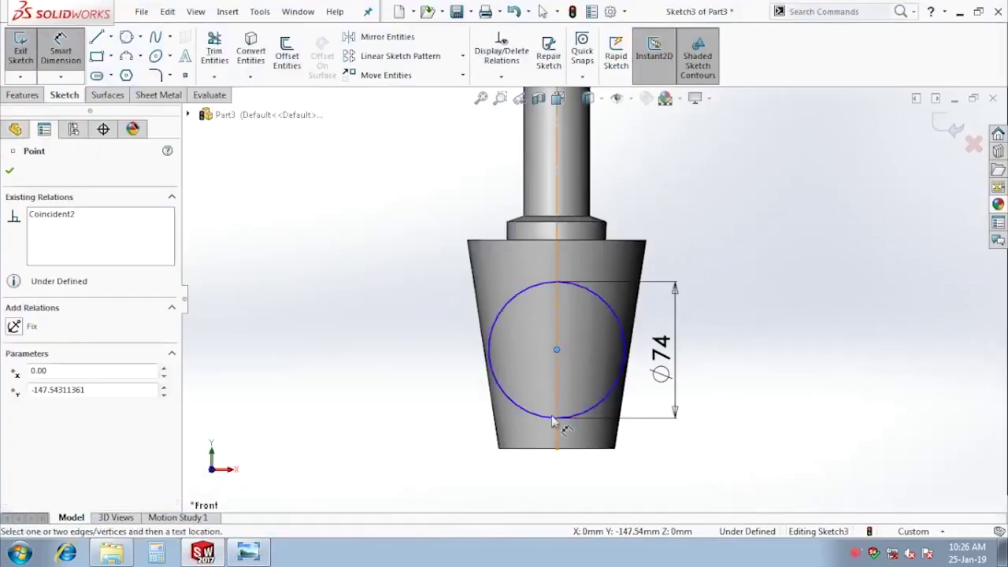
click(524, 448)
click(429, 393)
key(Return)
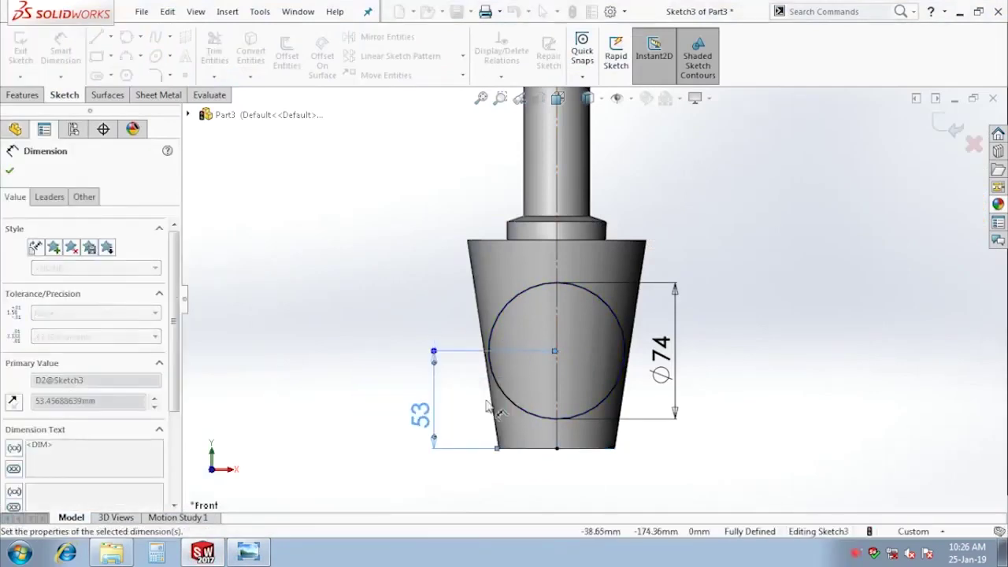
click(728, 362)
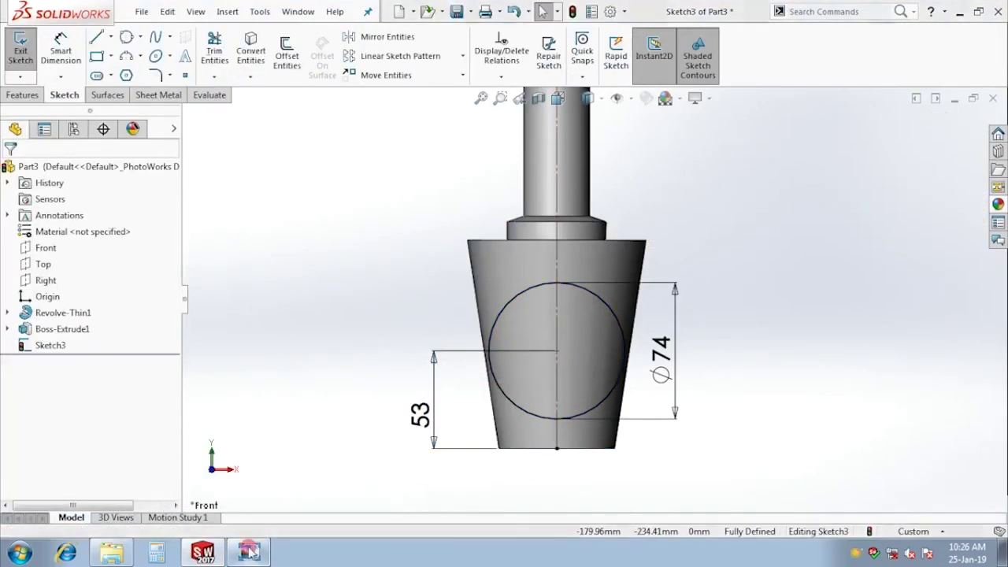
click(249, 551)
drag(654, 416, 652, 405)
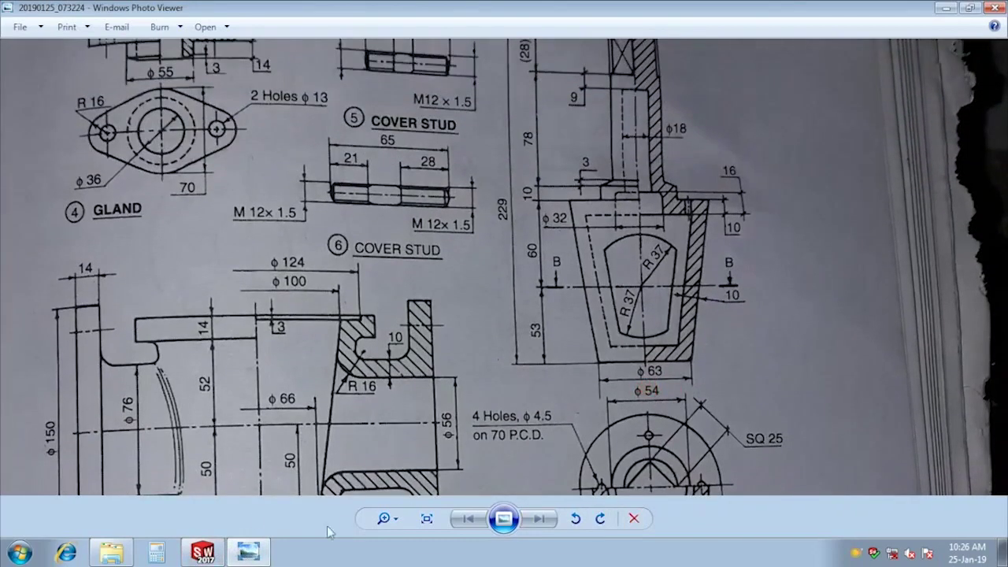
click(203, 553)
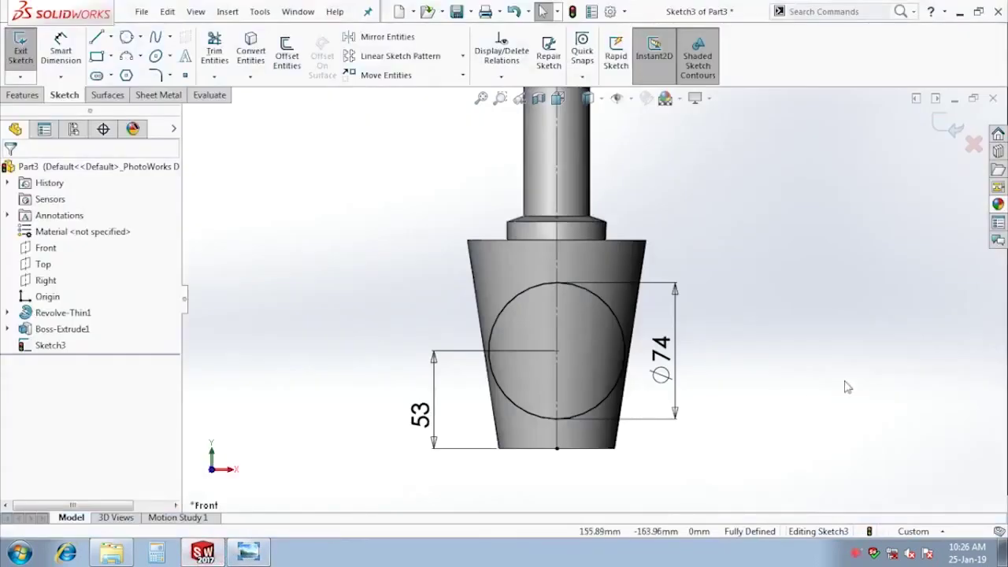
Draw a horizontal midpoint line centred on the axis near the circle's top
key(l)
click(111, 36)
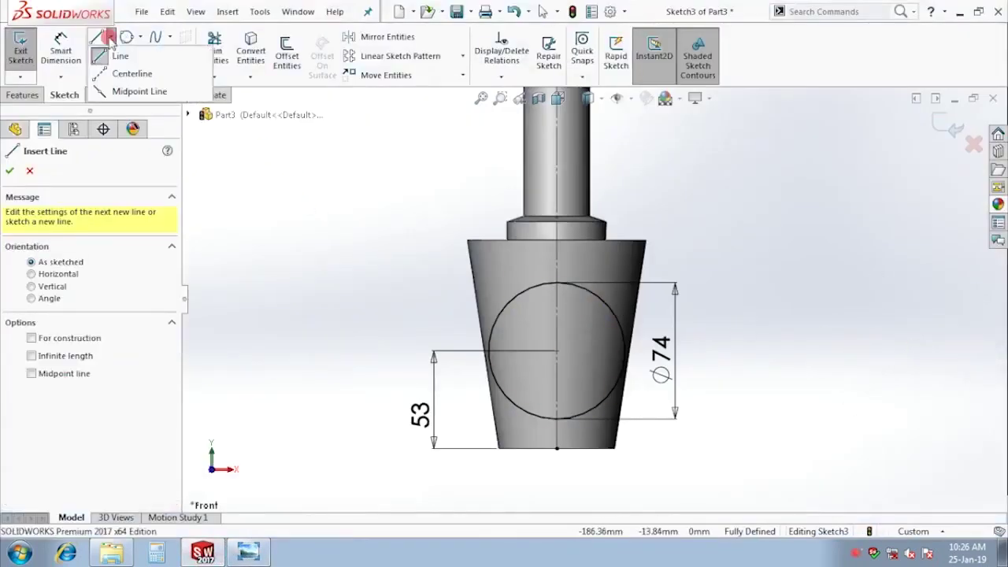
click(135, 90)
click(556, 282)
click(604, 281)
key(Escape)
click(551, 282)
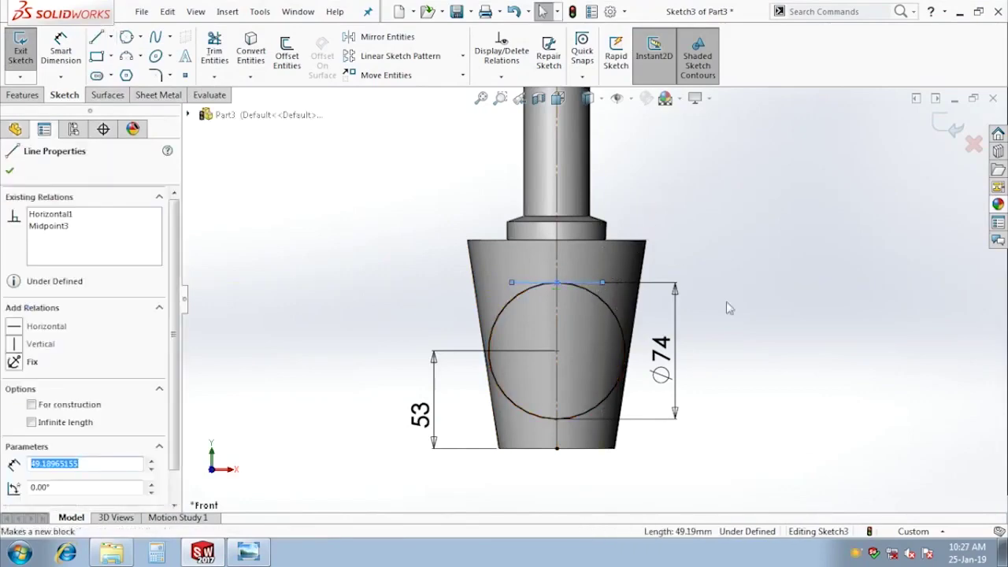
click(725, 308)
Dimension the horizontal line to 42 mm long
right_drag(764, 383, 764, 339)
click(584, 285)
click(589, 270)
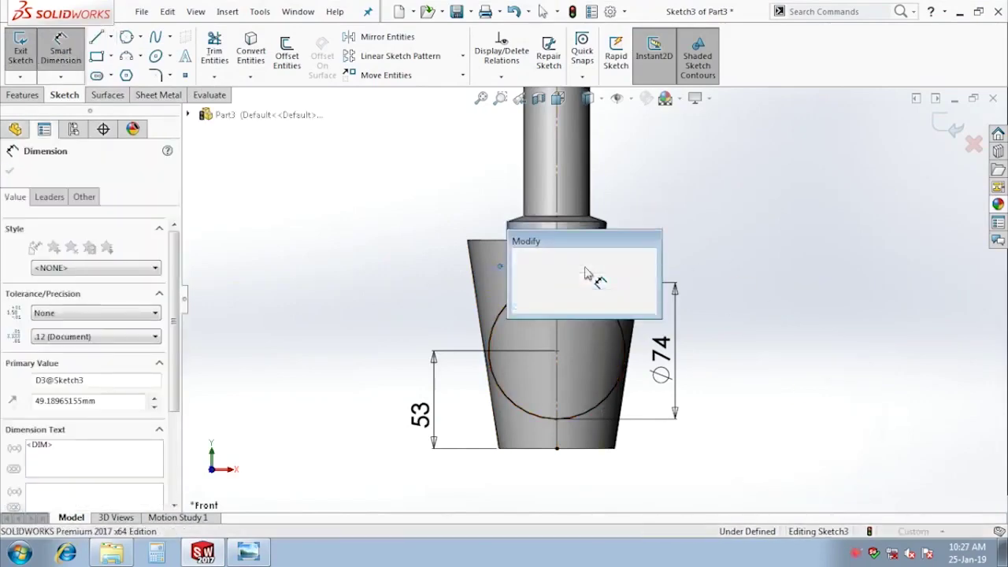
text(42)
key(Return)
key(Escape)
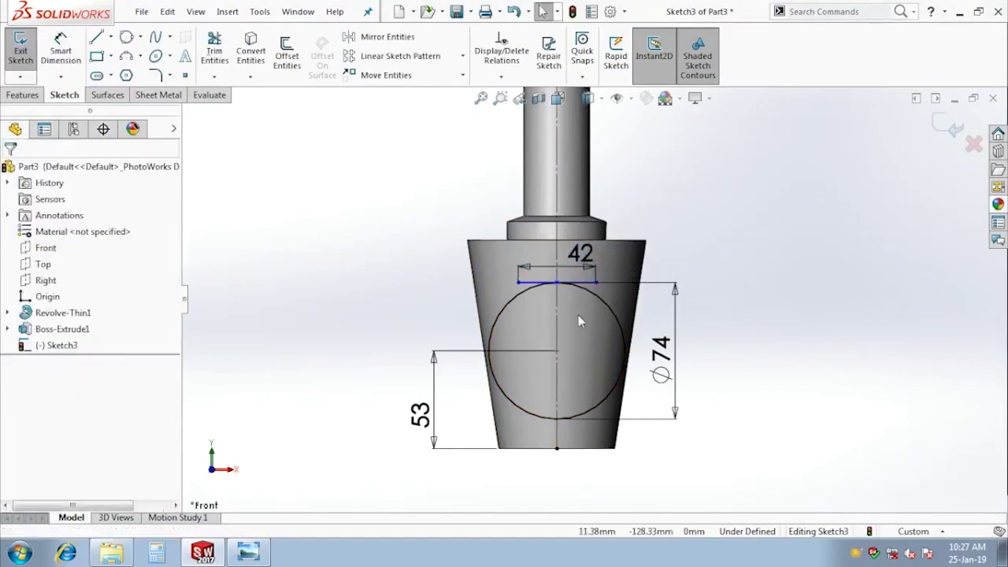
Move the chord down and make its right endpoint coincident with the circle
scroll(567, 293, down, 2)
scroll(564, 290, down, 2)
click(564, 285)
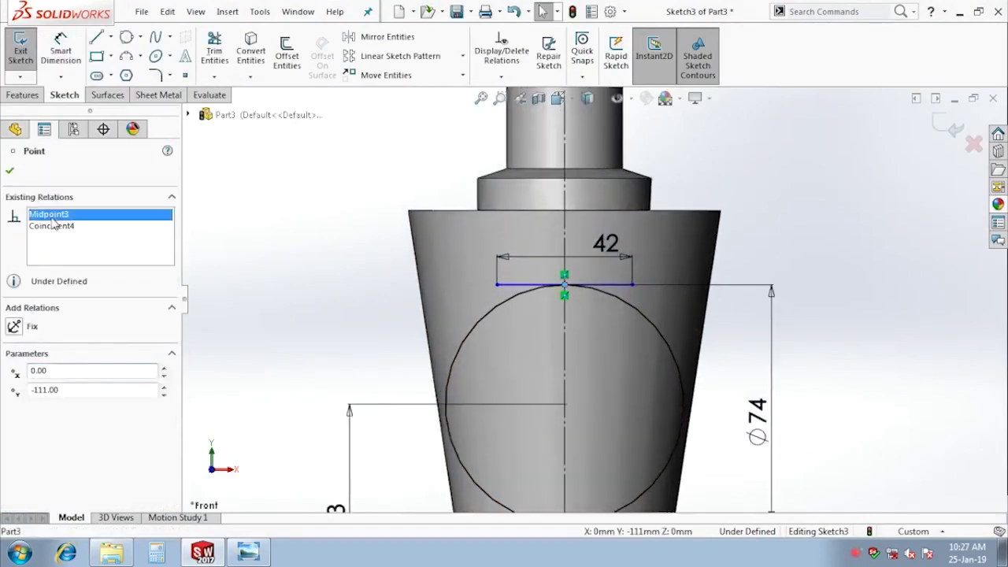
click(903, 361)
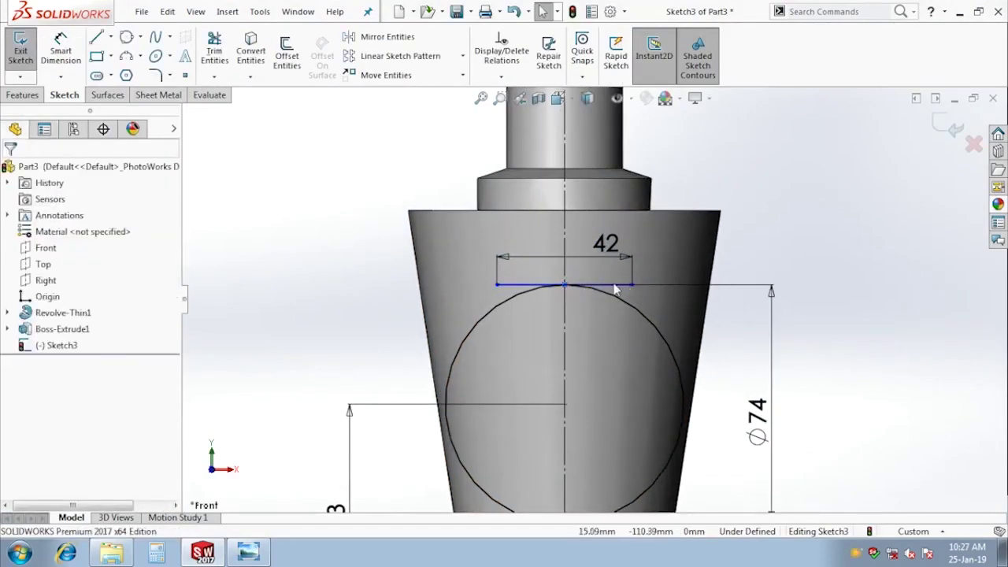
drag(616, 288, 603, 316)
click(631, 311)
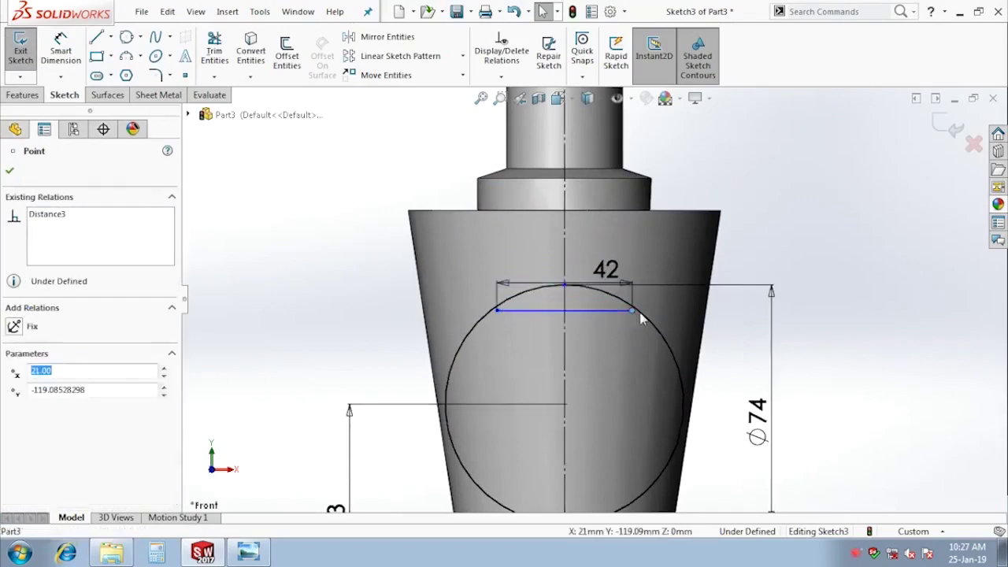
ctrl+click(646, 320)
click(724, 259)
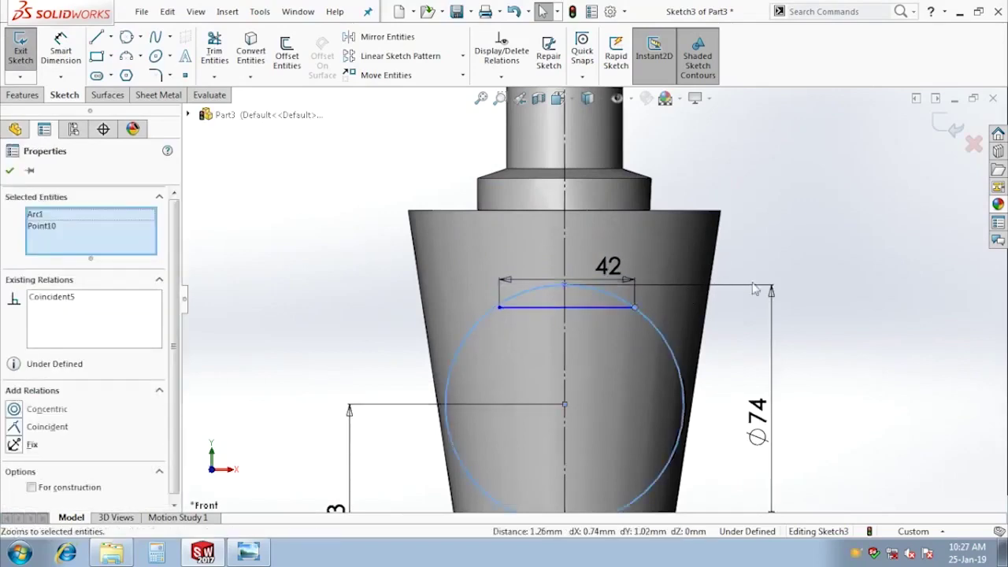
click(903, 389)
Make the chord's left endpoint coincident with the circle
scroll(529, 299, down, 2)
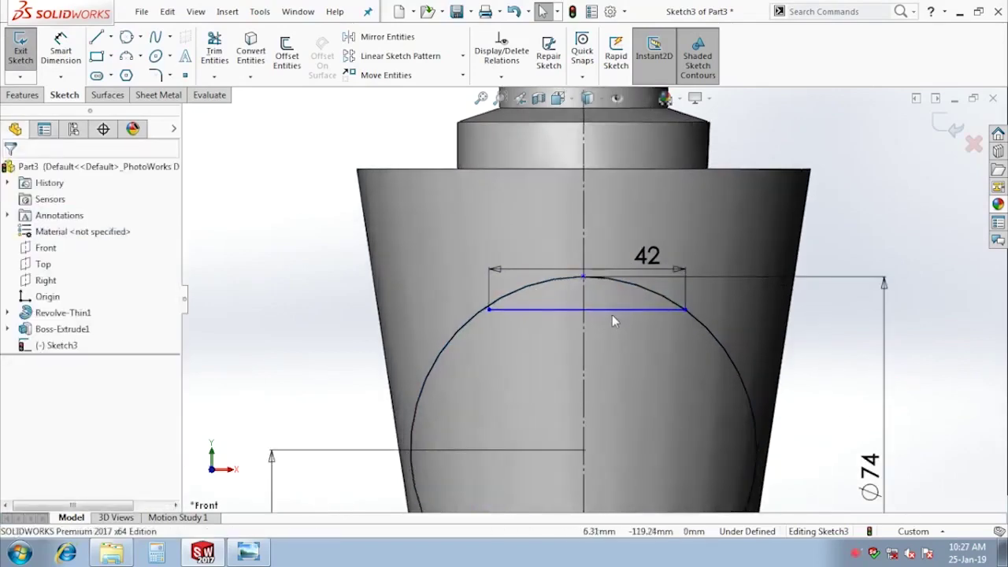
click(488, 310)
ctrl+click(478, 321)
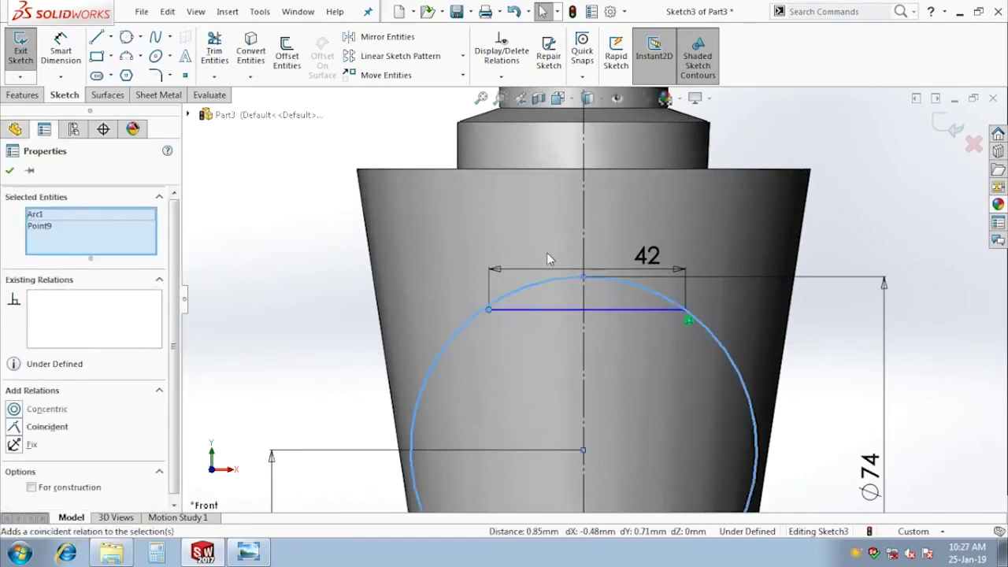
click(40, 355)
click(905, 333)
scroll(584, 295, up, 2)
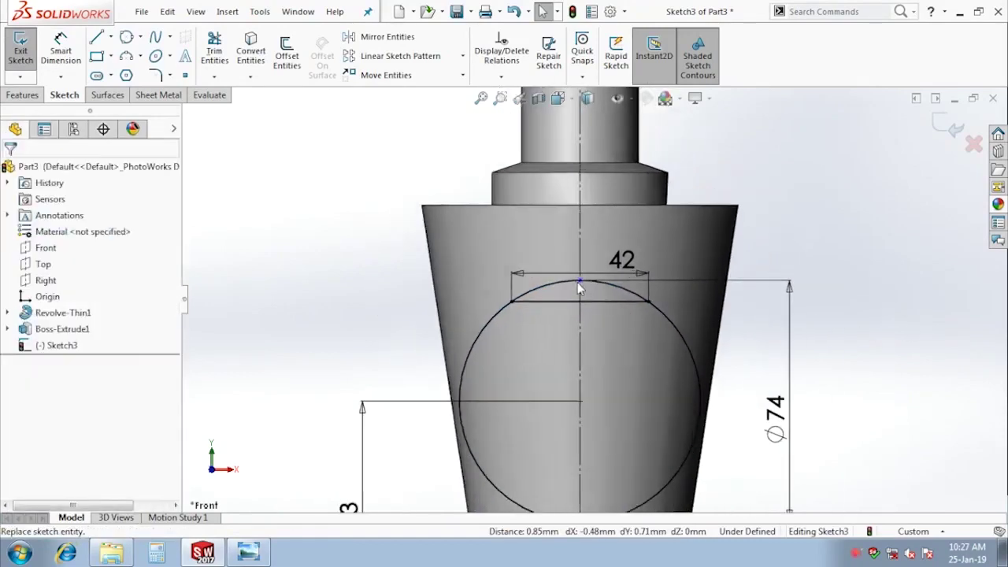
click(579, 281)
click(927, 355)
scroll(827, 407, up, 2)
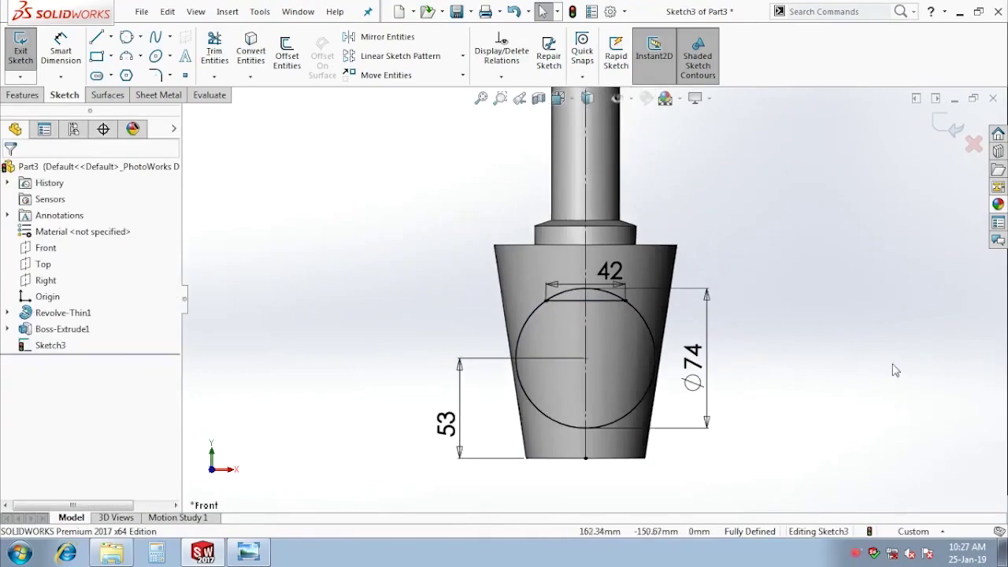
Check the chord against the reference drawing and begin a line from its right end
click(249, 554)
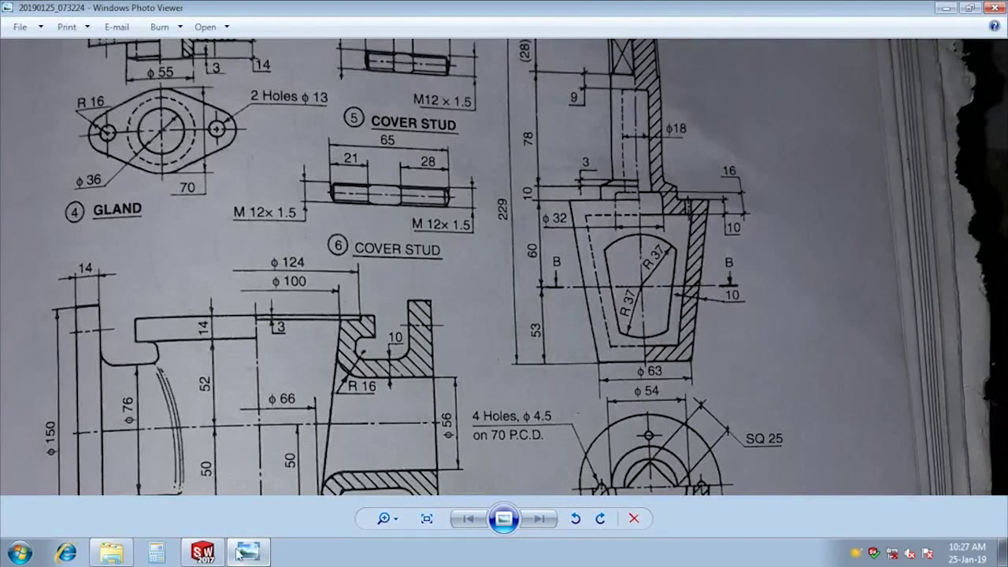
click(196, 552)
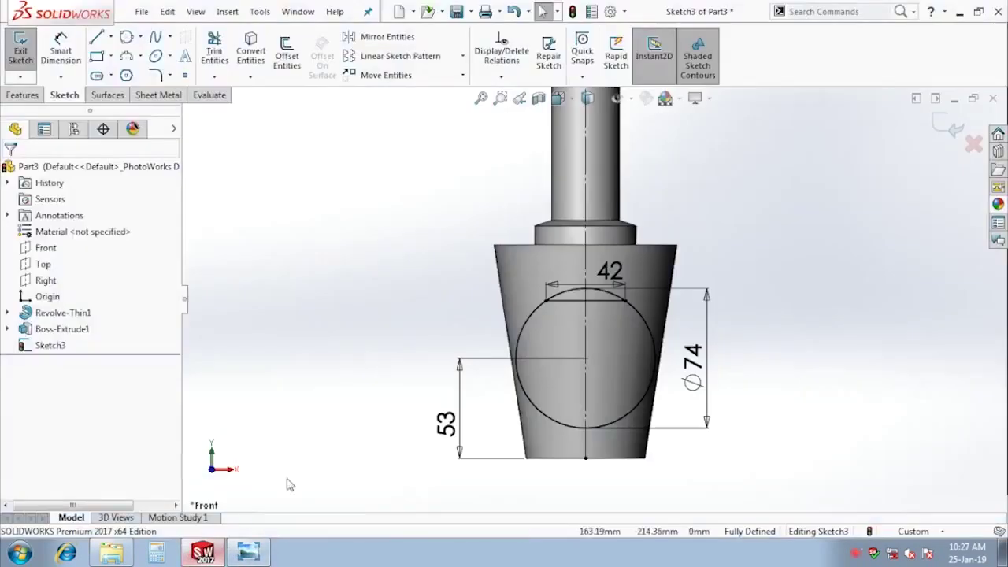
click(593, 304)
click(719, 333)
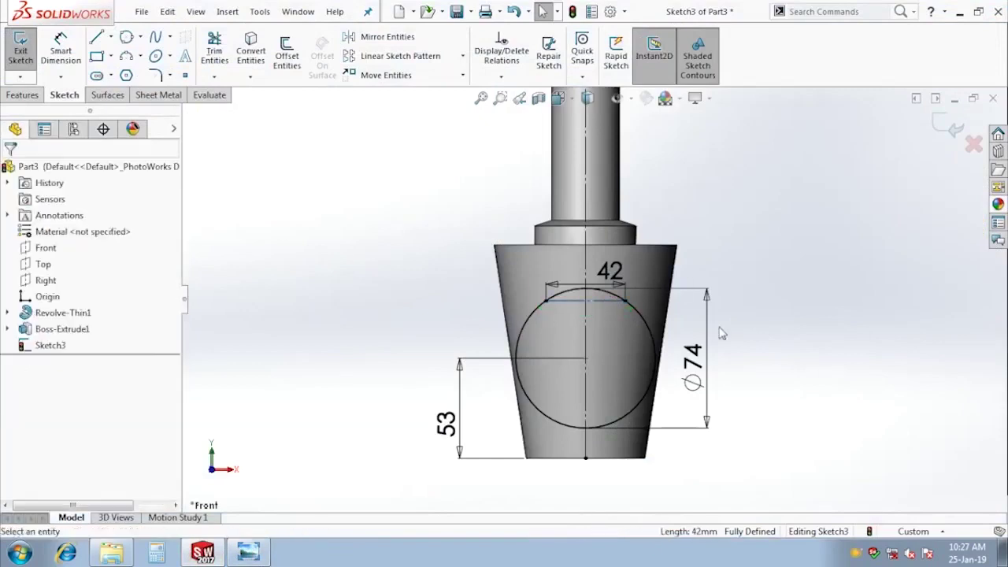
key(l)
click(624, 300)
End the slanted line below the circle and switch the display to Hidden Lines Visible
click(608, 442)
key(Escape)
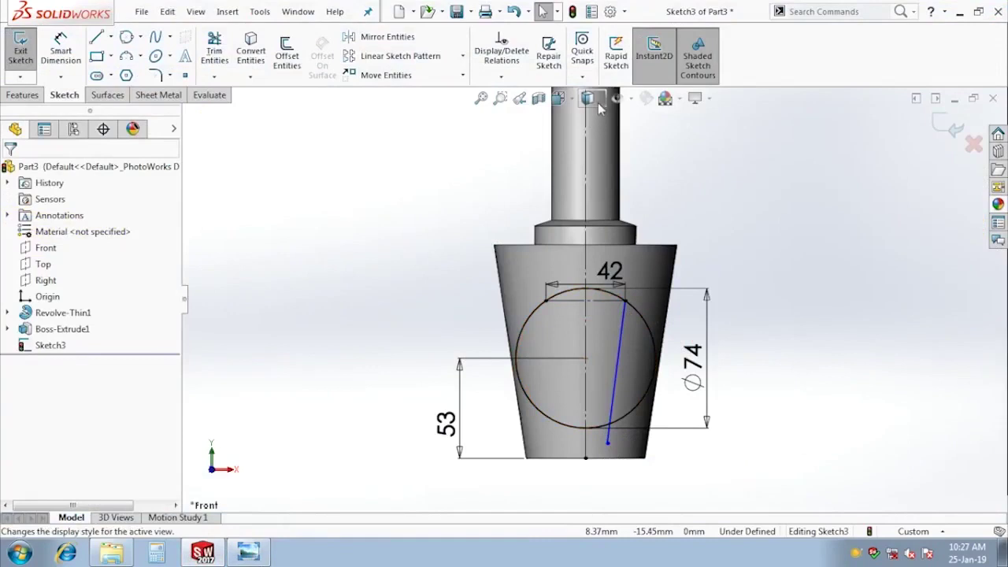
click(589, 98)
click(589, 181)
scroll(662, 338, down, 2)
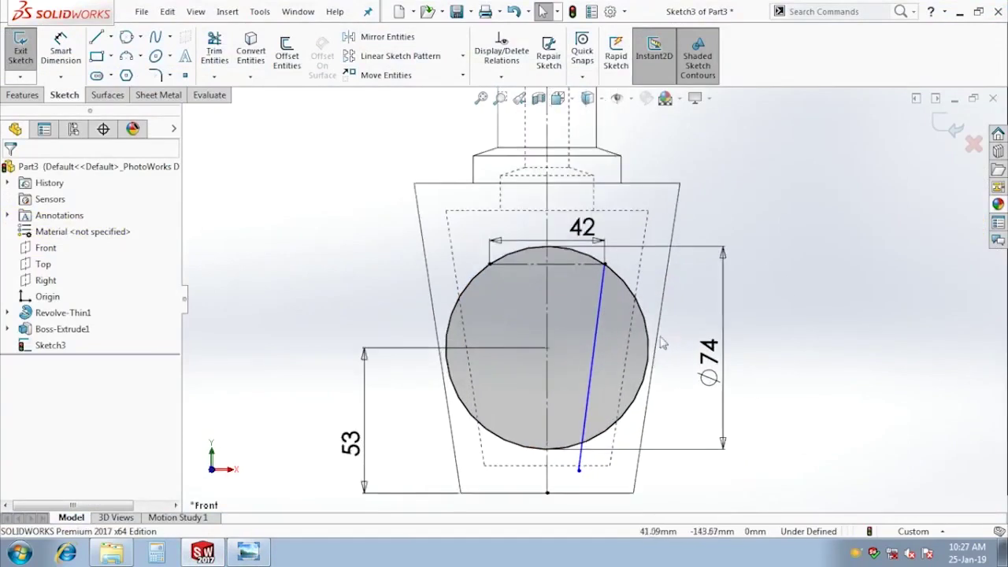
Relate the slanted line to the body's tapered outer edge so it runs parallel to it
ctrl+click(596, 349)
click(622, 323)
click(723, 475)
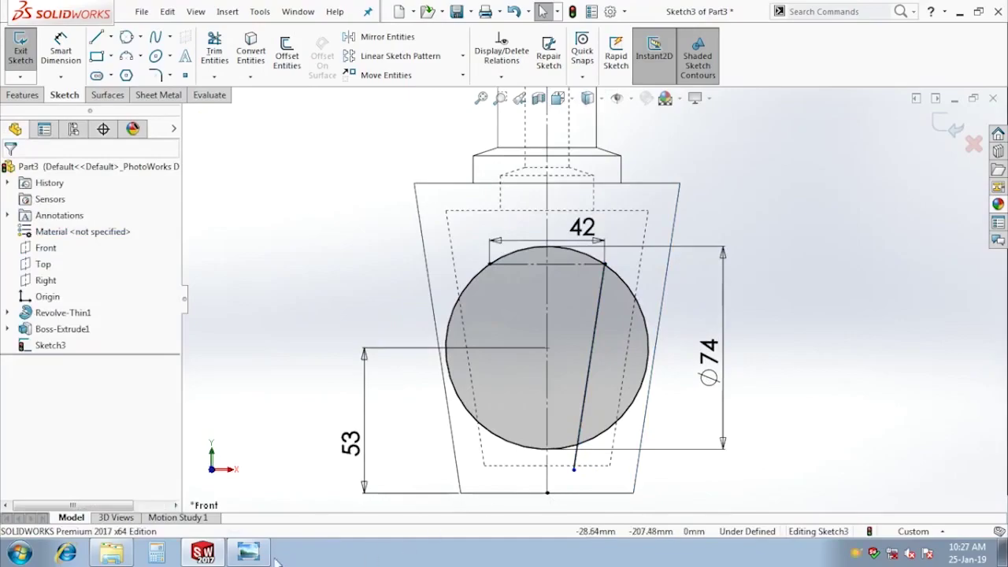
click(249, 554)
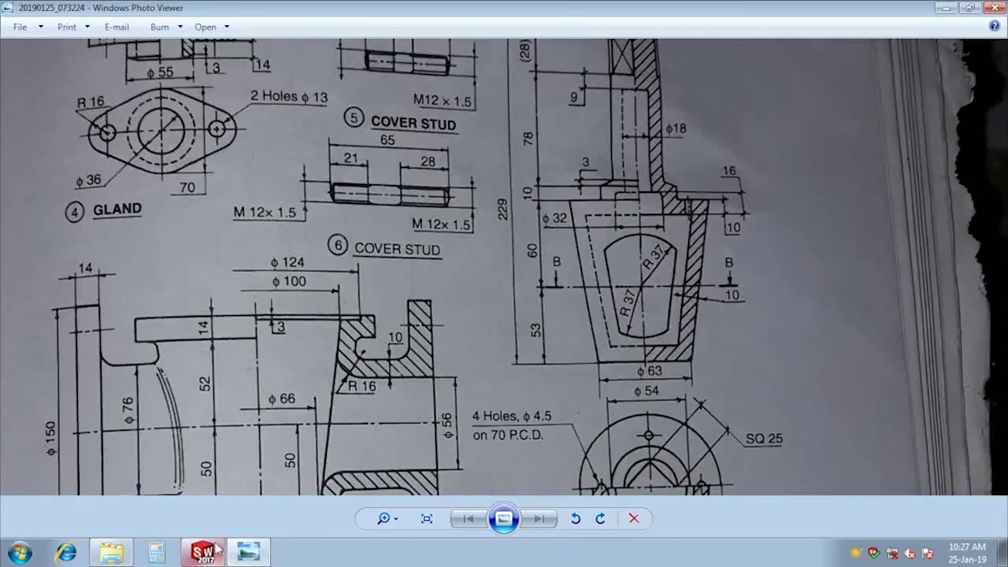
Zoom and pan the reference drawing to the half section and COVER STUD views
scroll(656, 413, down, 5)
scroll(666, 383, up, 1)
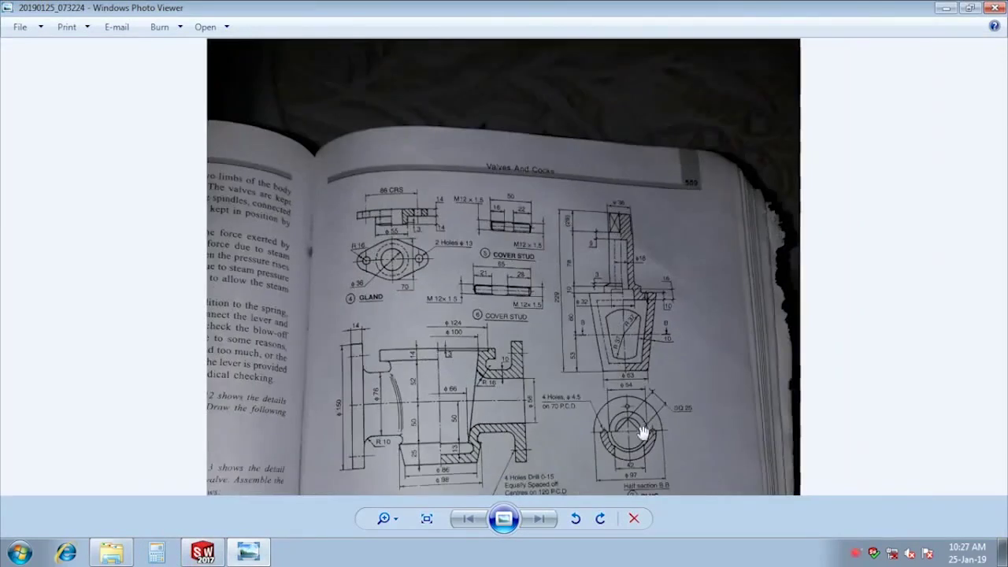
scroll(641, 427, up, 2)
scroll(673, 439, up, 2)
scroll(724, 409, up, 1)
drag(682, 437, 640, 220)
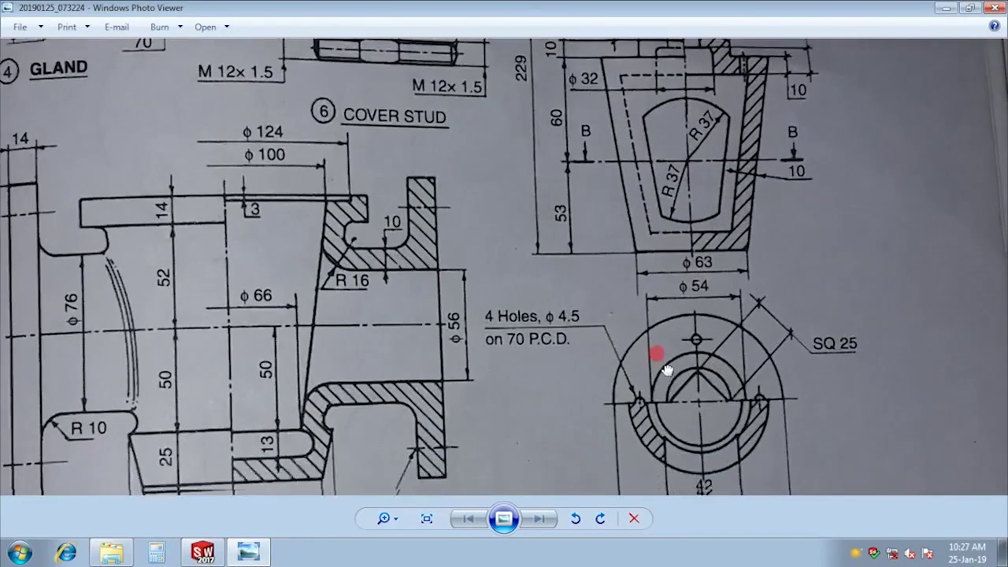
mouse_move(642, 273)
mouse_down()
mouse_move(590, 302)
mouse_move(593, 364)
mouse_up()
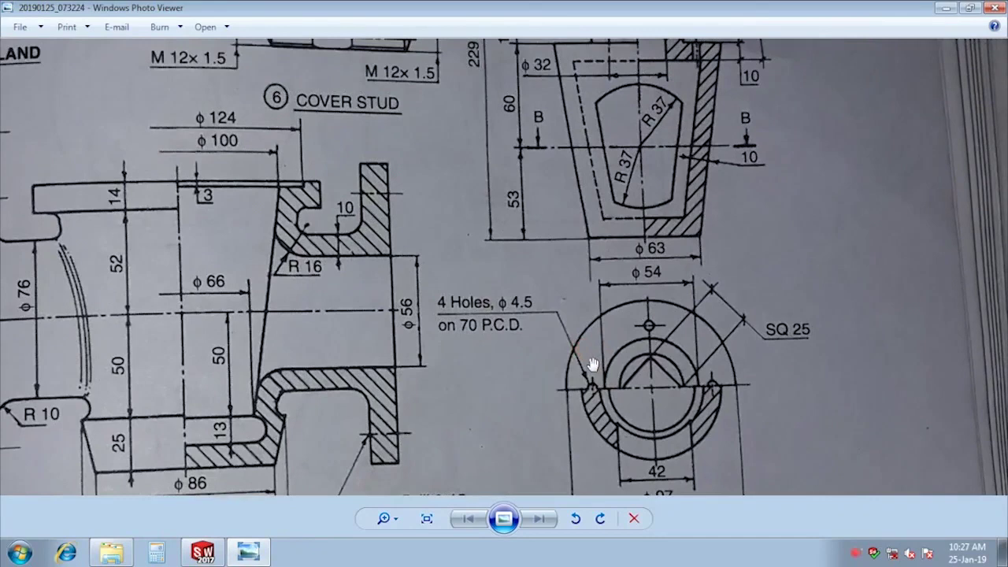
click(203, 551)
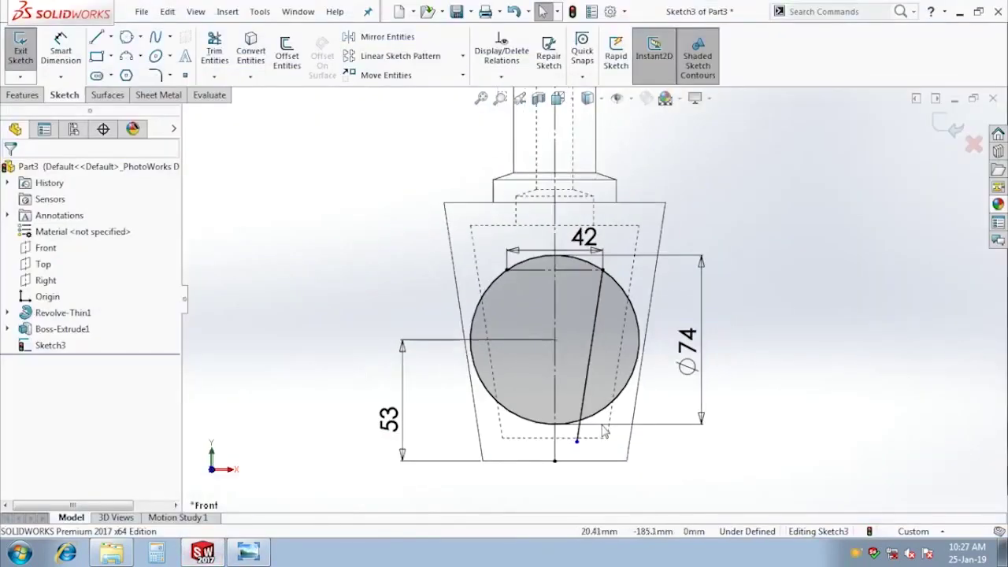
Attach the slanted line's lower end to the circle and mirror it about the centreline
scroll(565, 446, down, 2)
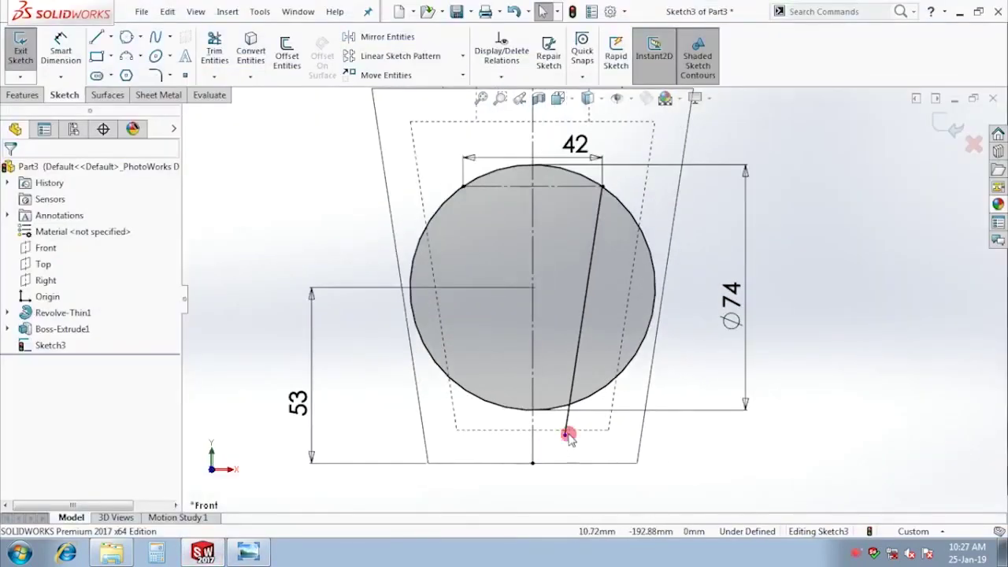
drag(567, 434, 569, 404)
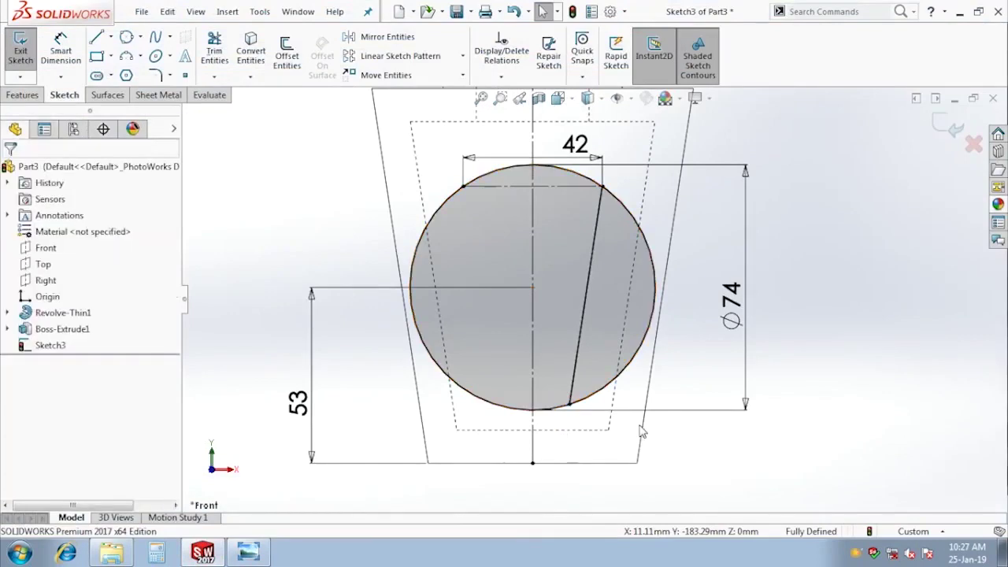
key(f)
click(385, 43)
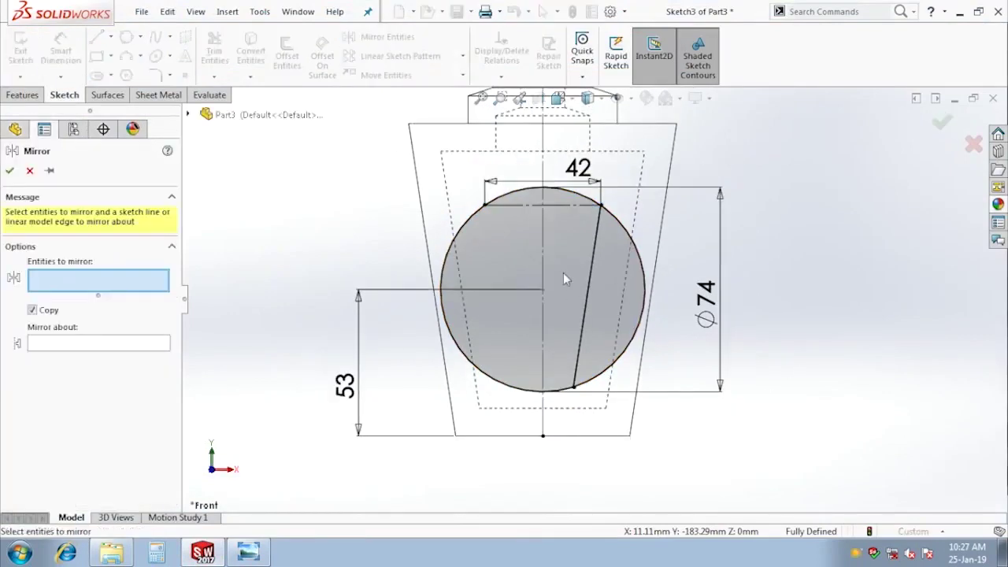
click(587, 299)
click(542, 326)
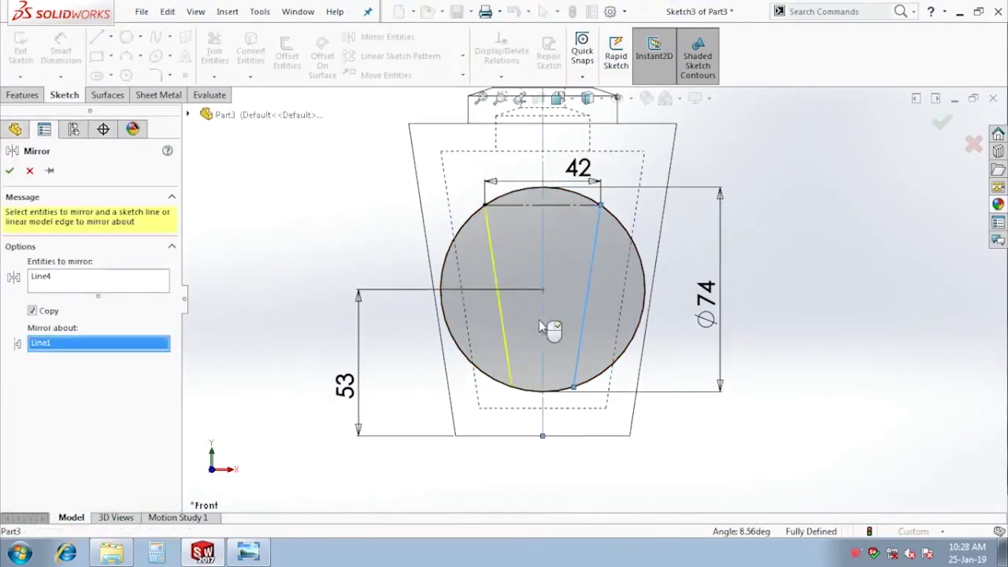
key(Return)
Trim away the circle's left and right side arcs
click(214, 52)
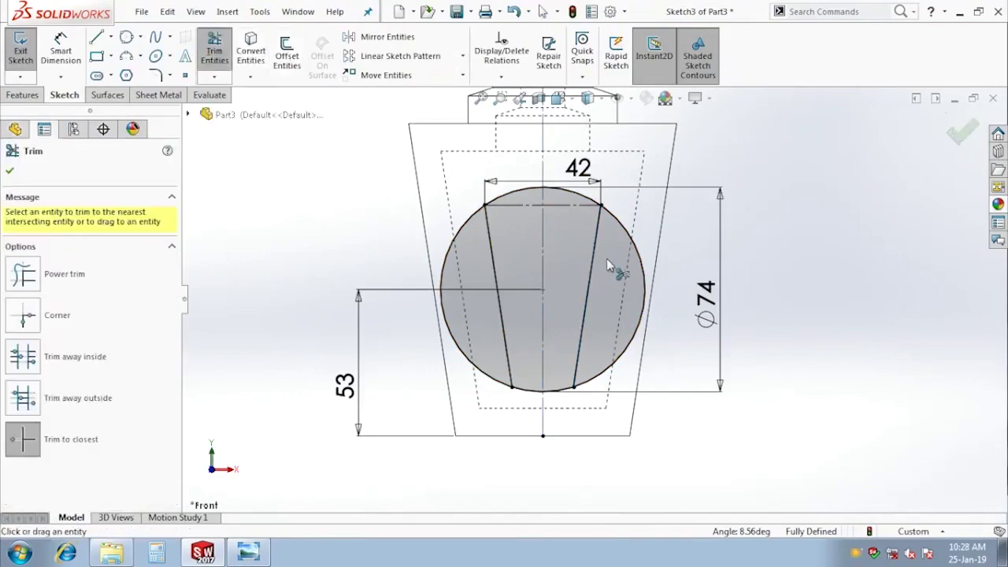
click(632, 250)
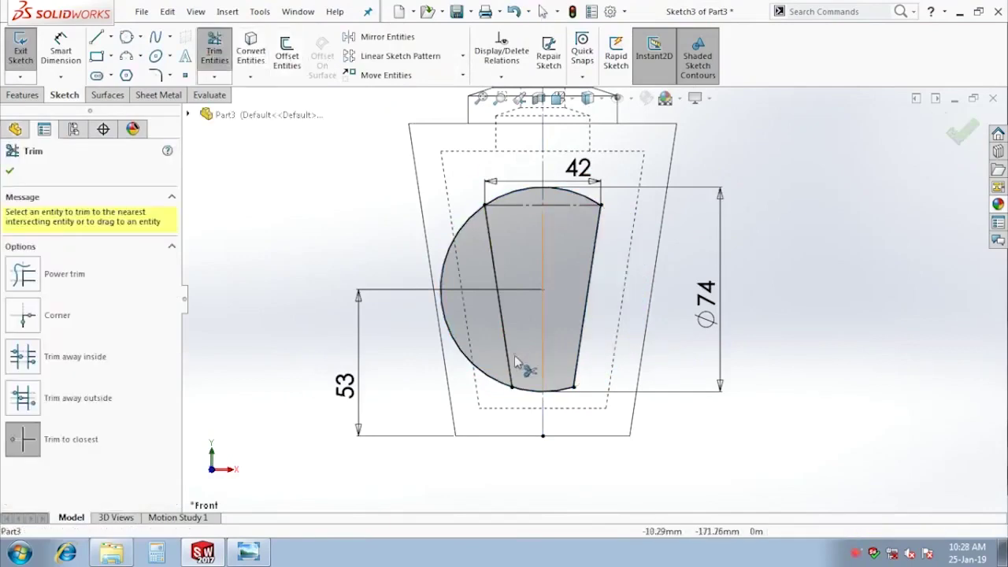
click(475, 366)
key(Escape)
Restore shaded display and exit the profile sketch
click(587, 98)
click(588, 140)
click(945, 124)
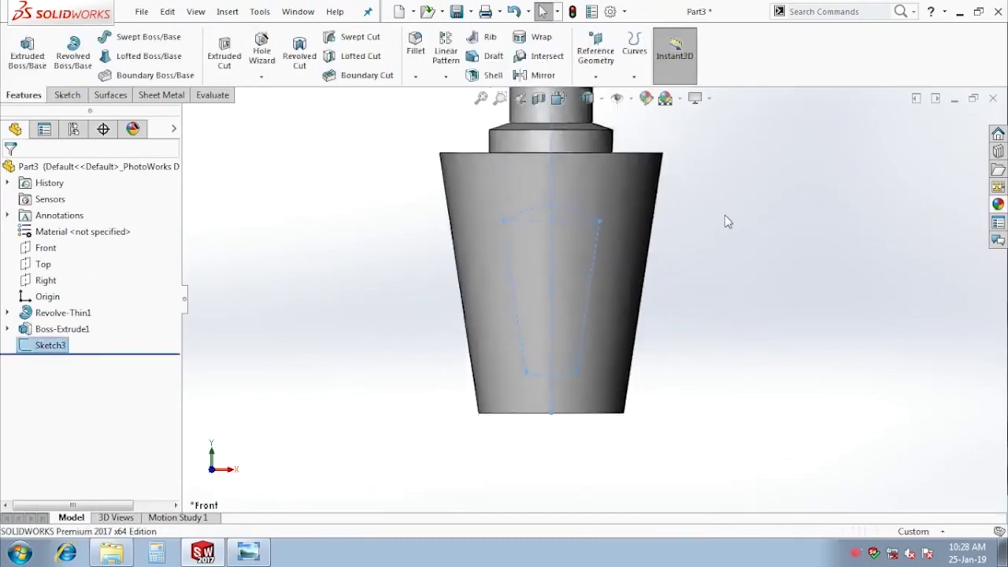
Extrude-cut the profile Through All - Both directions and orbit to view the opening
click(224, 51)
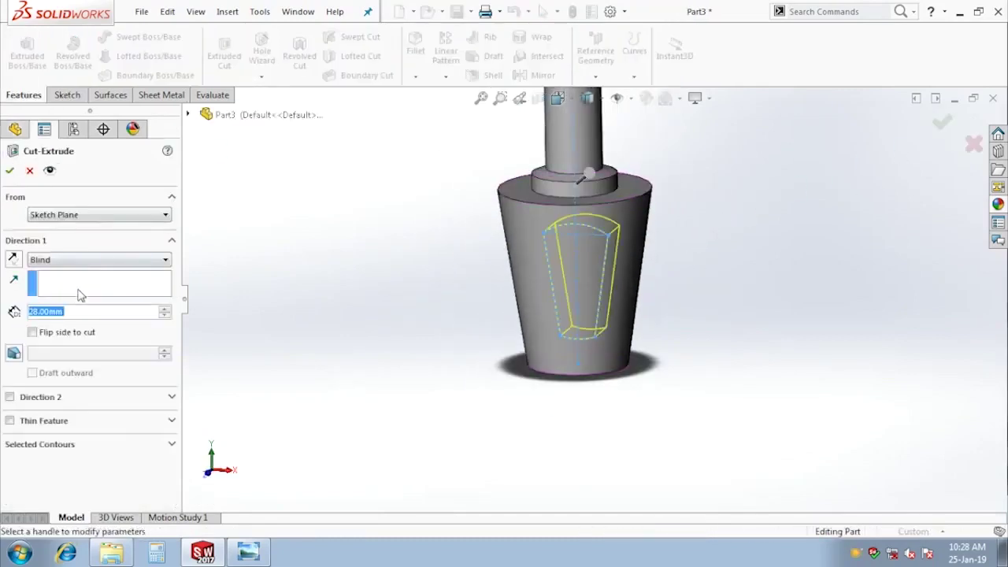
click(100, 260)
click(79, 292)
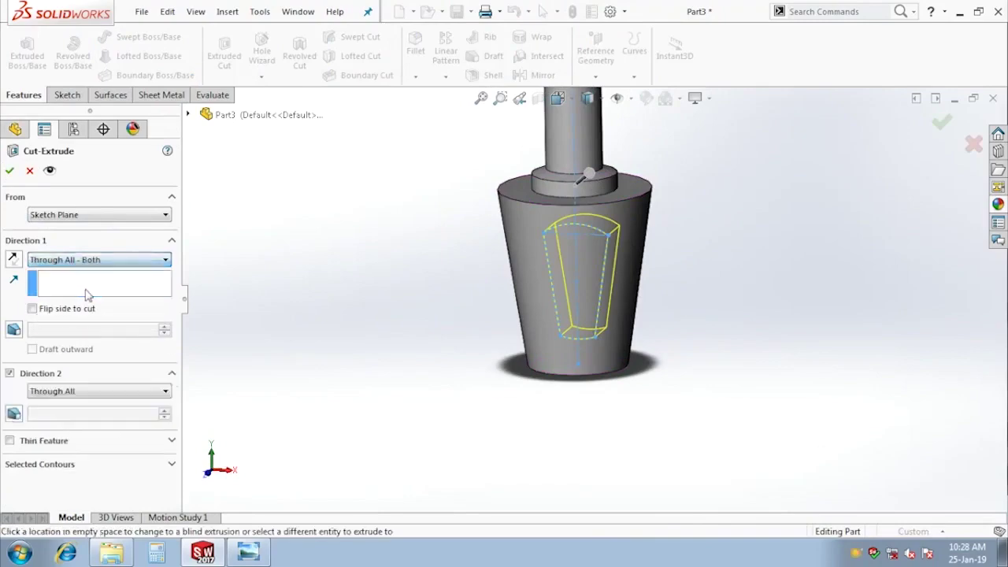
click(8, 171)
mouse_move(333, 254)
middle_down()
mouse_move(438, 187)
mouse_move(414, 243)
mouse_move(600, 243)
mouse_move(607, 270)
mouse_move(369, 459)
middle_up()
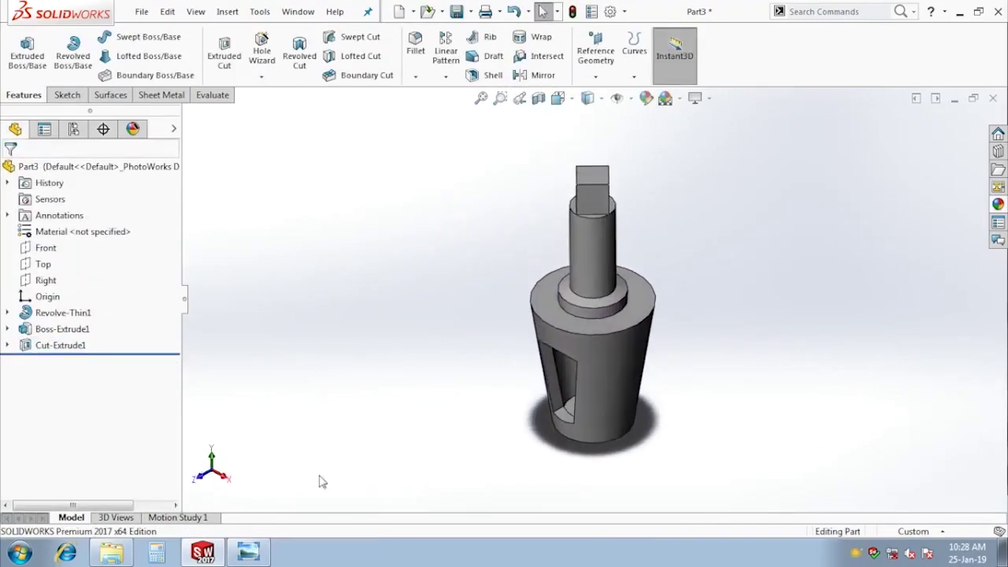
click(248, 551)
scroll(695, 335, up, 2)
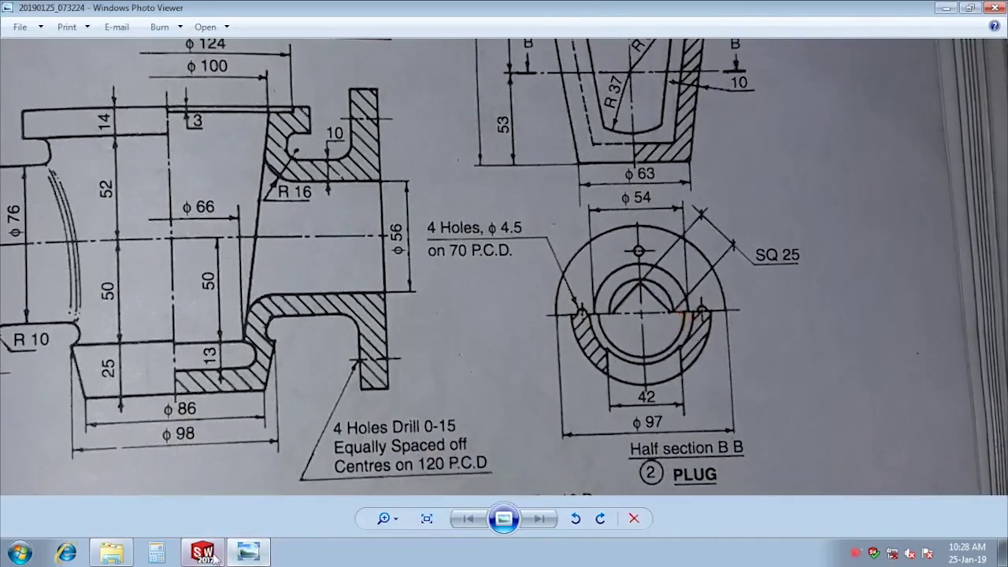
Compare the plug with the drawing's valve body cover and cover stud sections, then select the whole part
click(217, 555)
scroll(695, 357, down, 2)
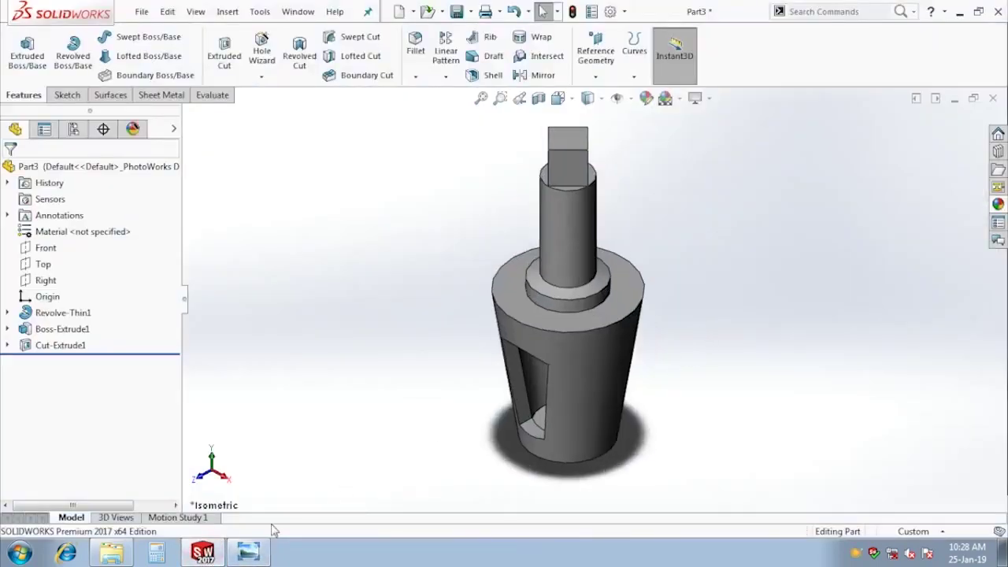
click(248, 551)
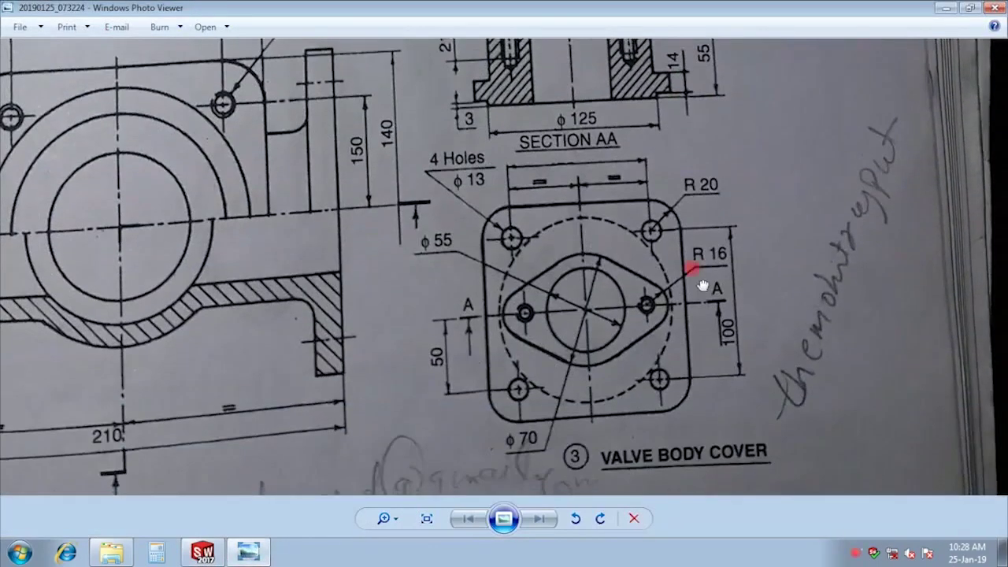
mouse_move(704, 285)
mouse_down()
mouse_move(730, 272)
mouse_move(704, 292)
mouse_move(742, 281)
mouse_move(566, 372)
mouse_move(569, 344)
mouse_up()
drag(520, 205, 531, 382)
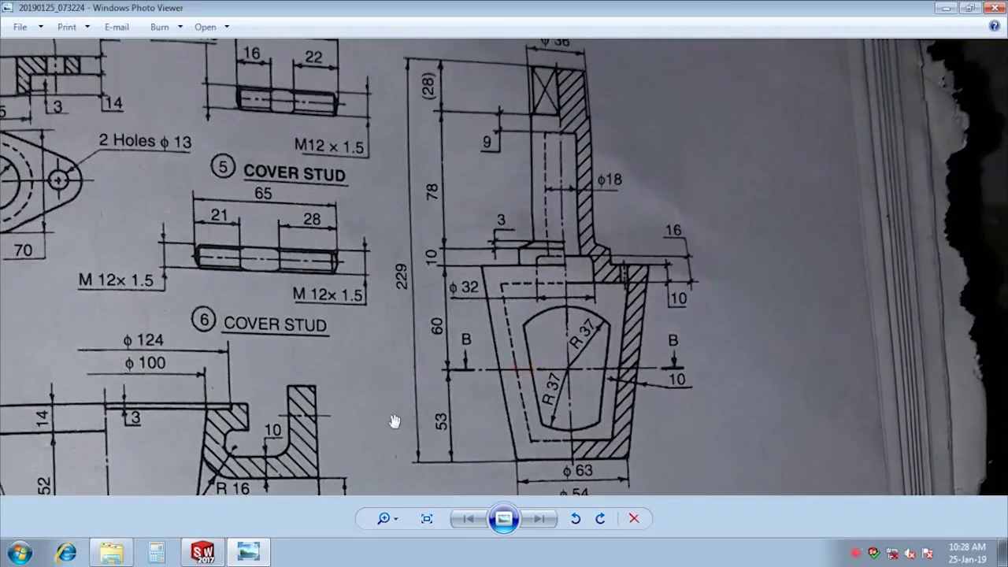
drag(390, 432, 399, 389)
click(223, 545)
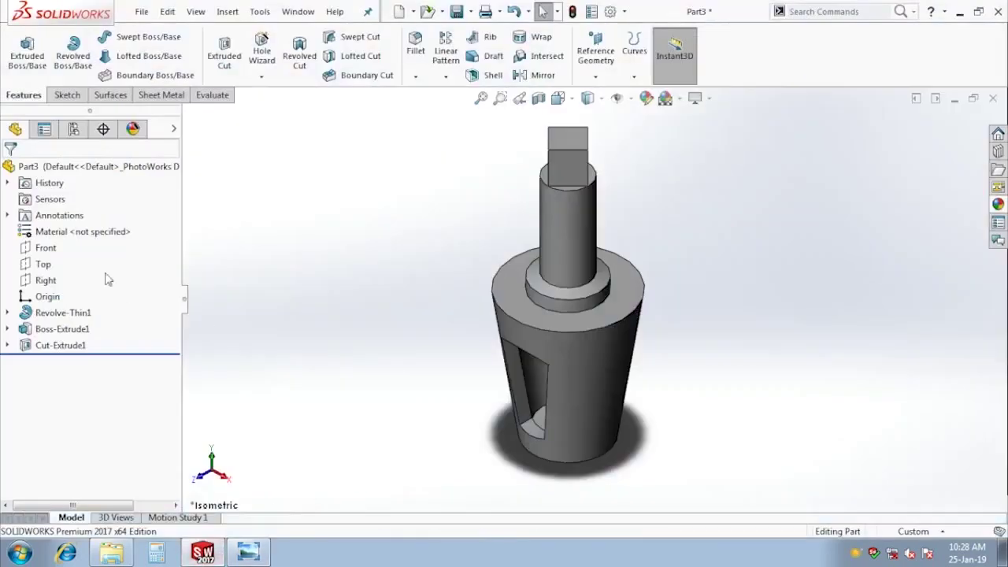
click(63, 166)
Apply the cast iron appearance to the part and change its colour to green
click(996, 206)
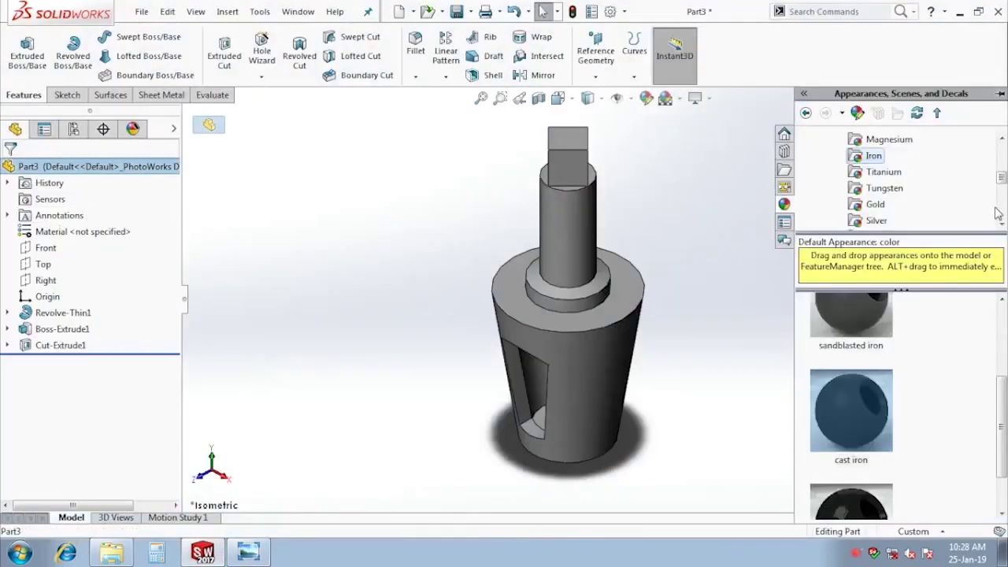
double_click(864, 444)
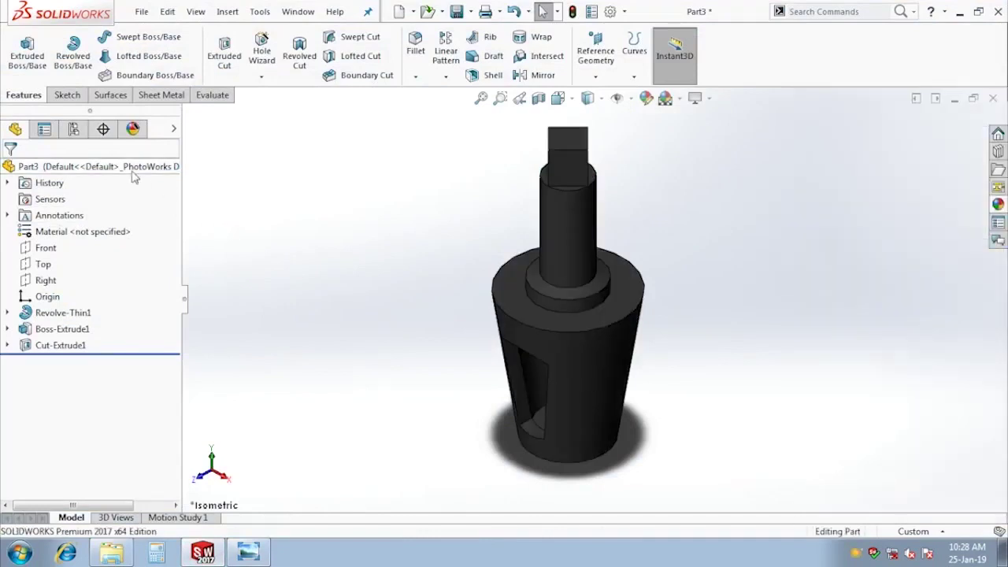
click(645, 97)
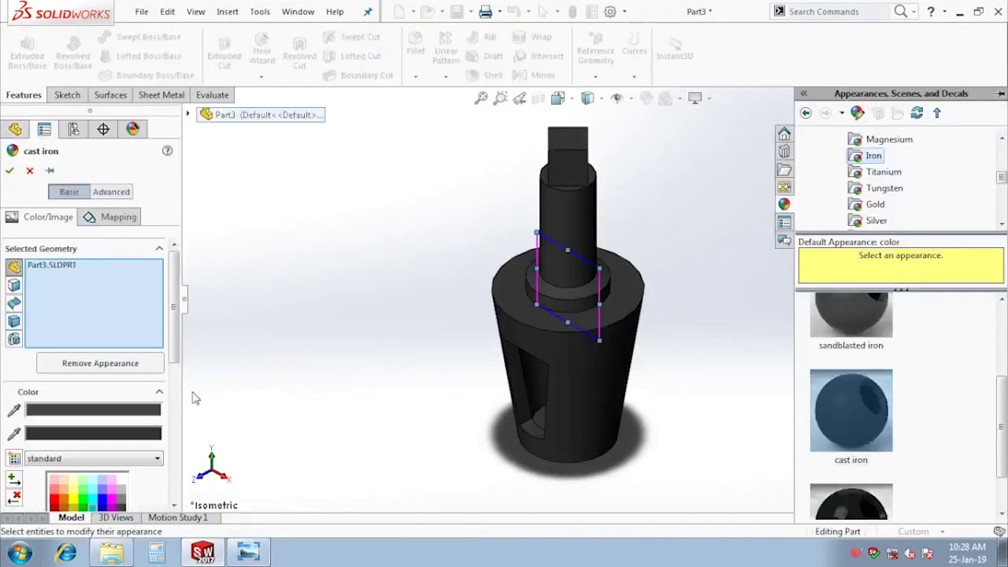
click(84, 500)
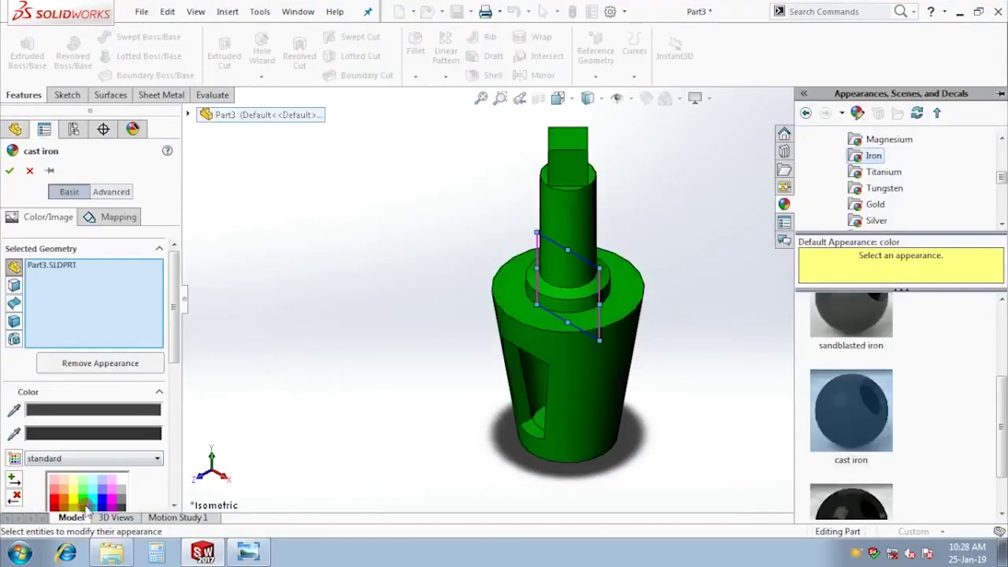
click(10, 171)
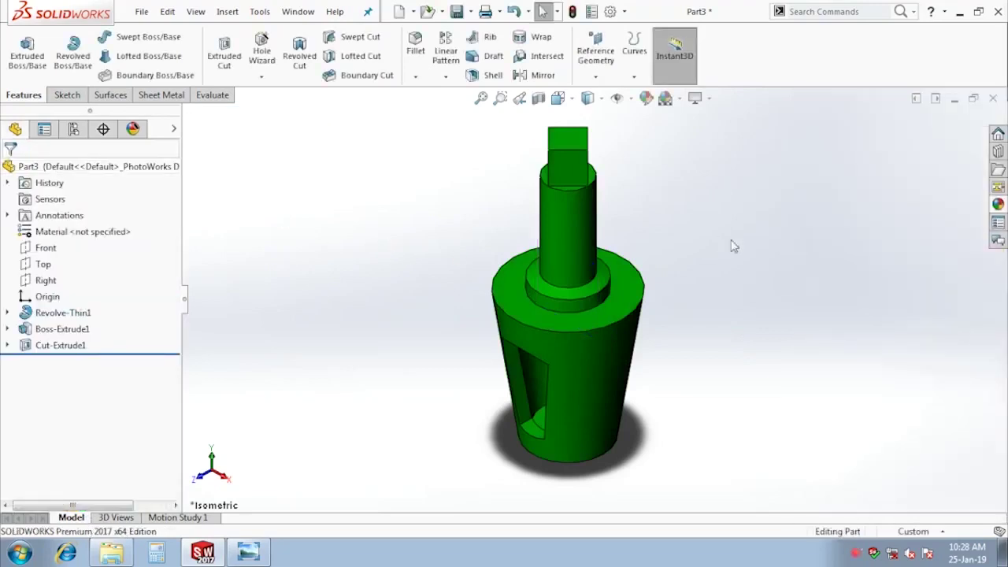
Save the part as PLUG, rebuild it, and create a new part
key(ctrl+s)
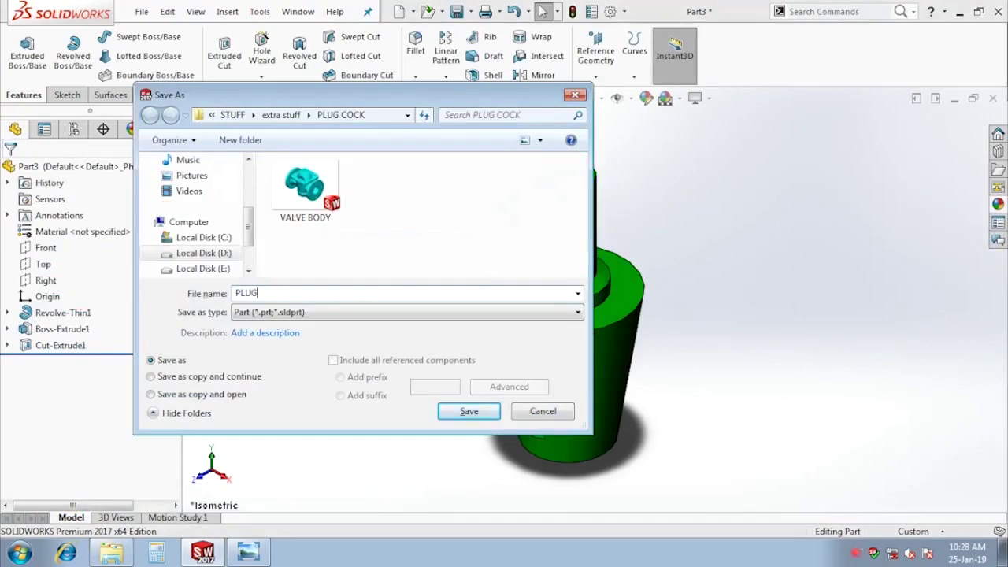
key(Return)
click(572, 13)
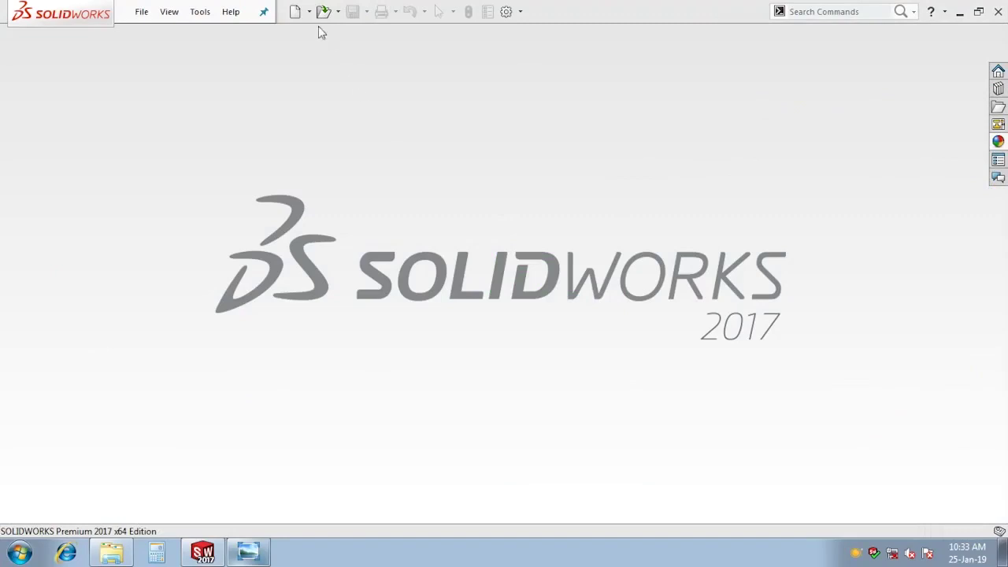
click(296, 11)
double_click(196, 252)
Sketch a Ø124 circle centred at the origin on the Top plane
click(43, 263)
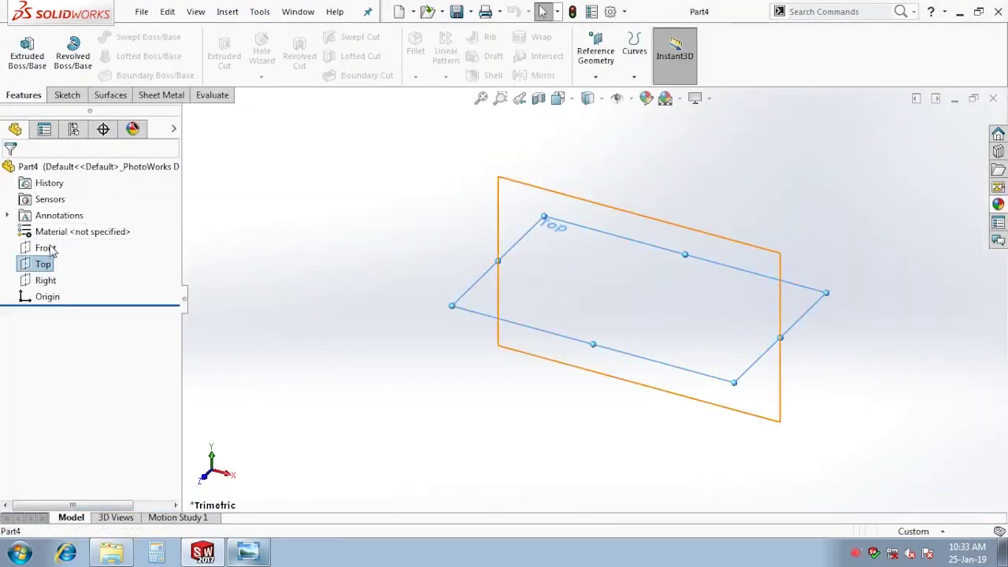
click(79, 241)
right_drag(334, 305, 561, 310)
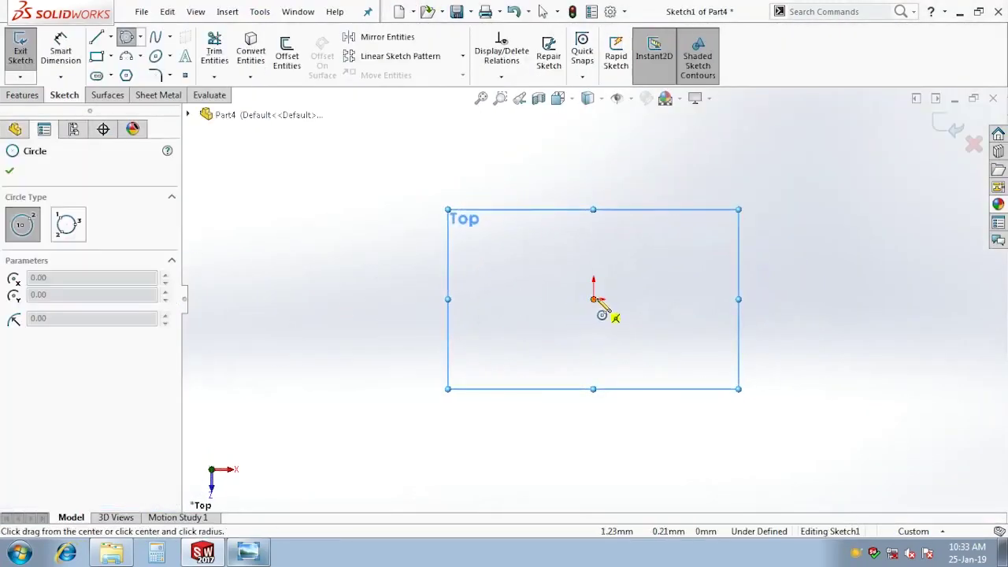
drag(597, 302, 704, 359)
right_drag(764, 405, 748, 349)
click(710, 300)
click(776, 317)
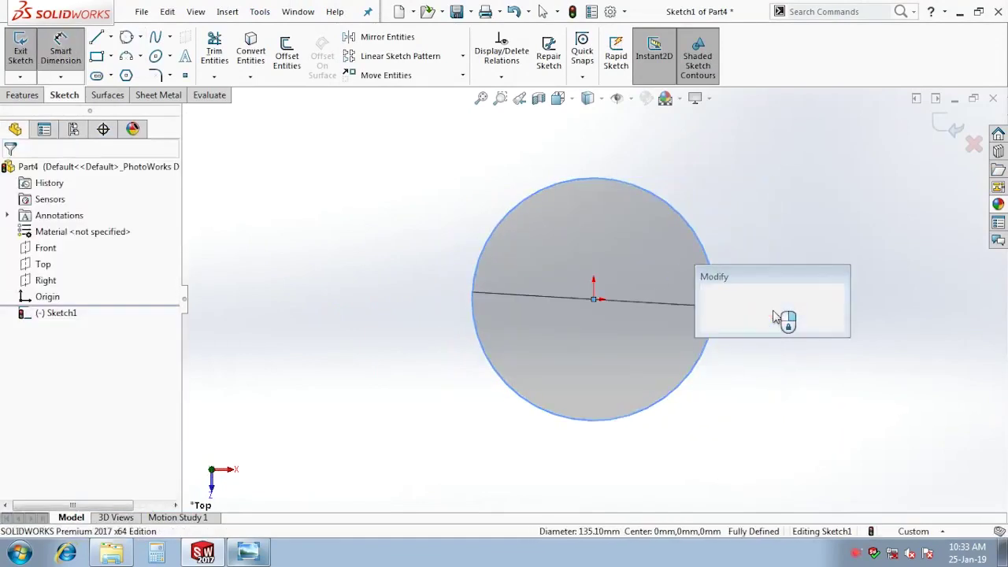
text(124)
key(Return)
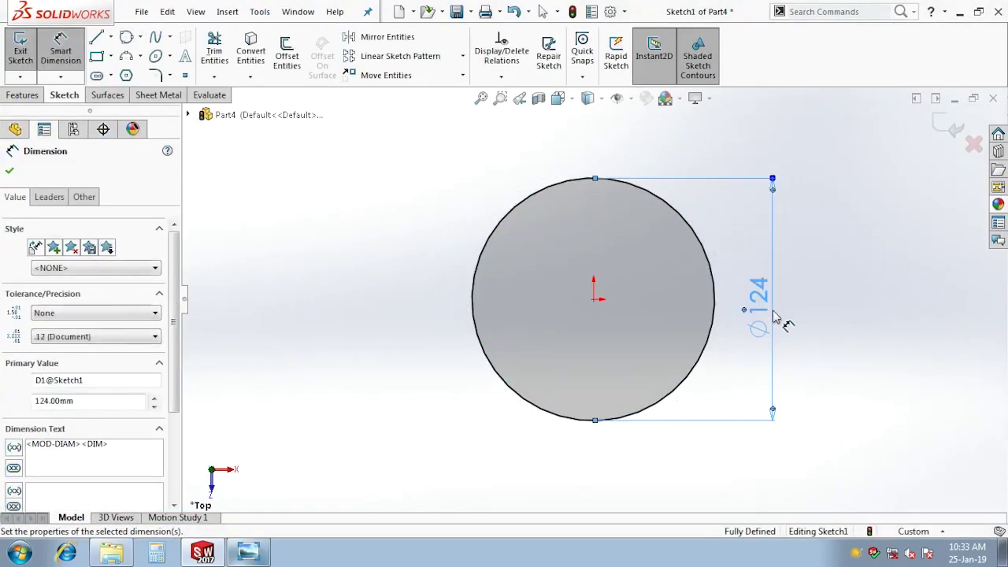
click(862, 292)
right_drag(861, 292, 937, 296)
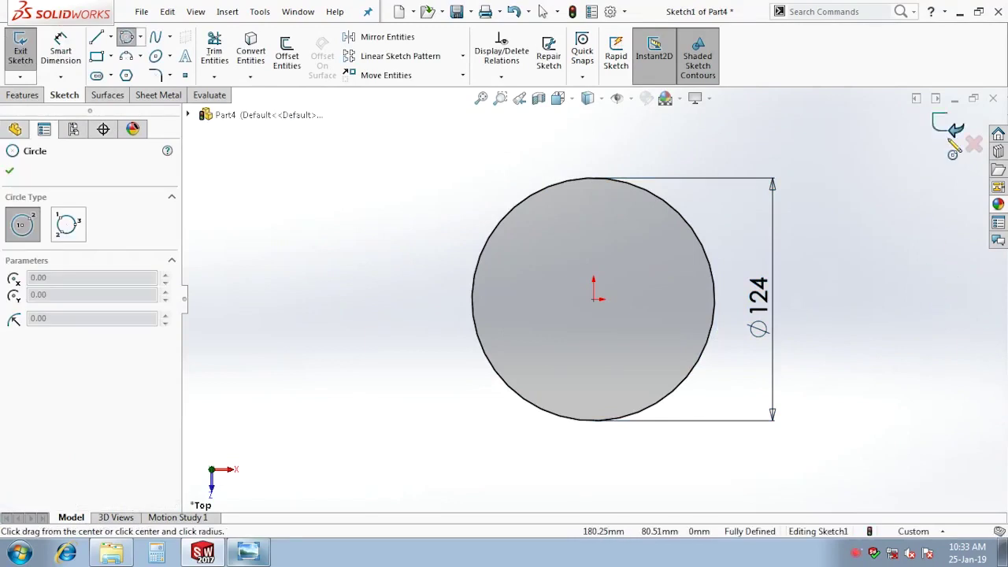
key(Escape)
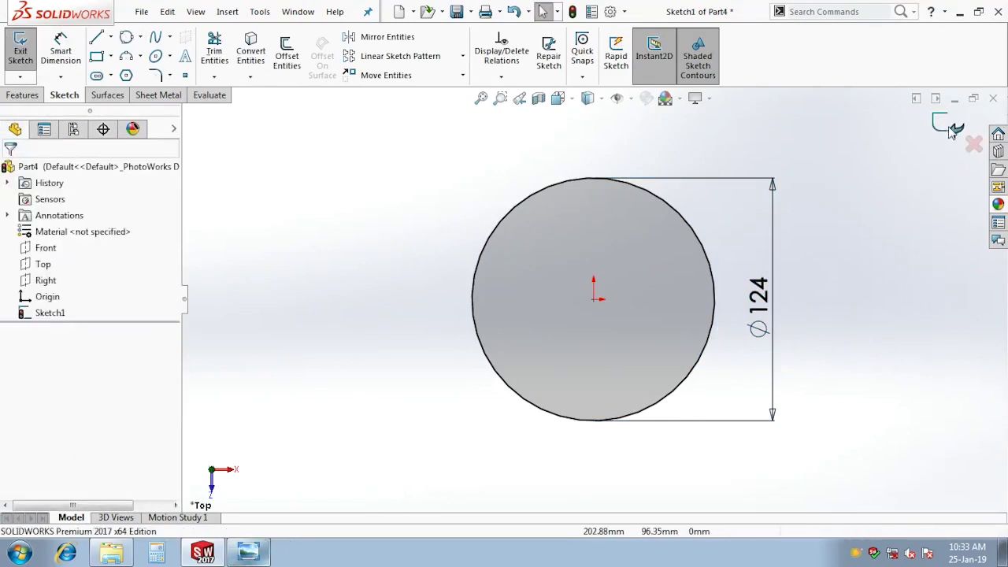
click(951, 128)
Extrude the circle 3 mm into a disc and start a sketch on its top face
click(26, 52)
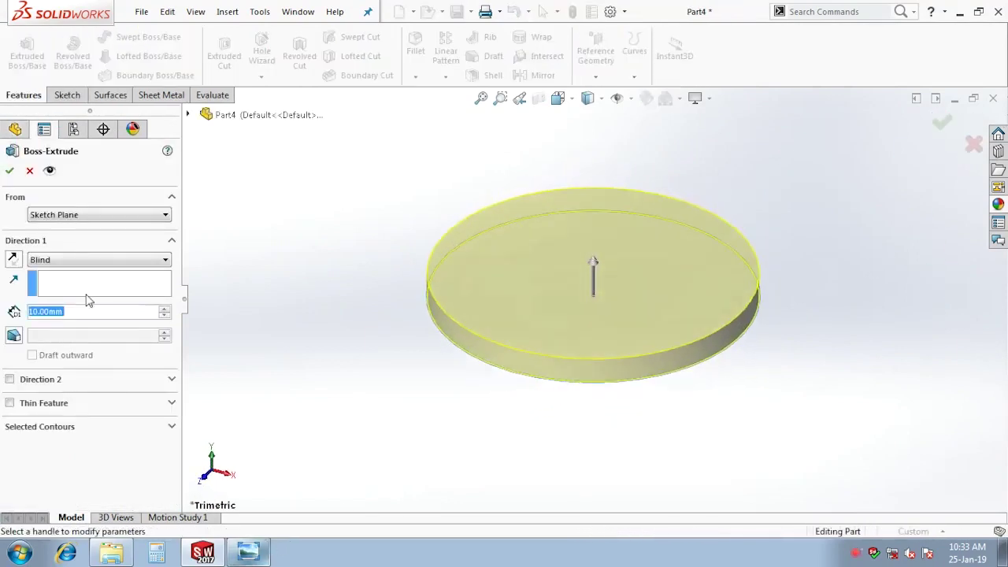
text(3)
key(Return)
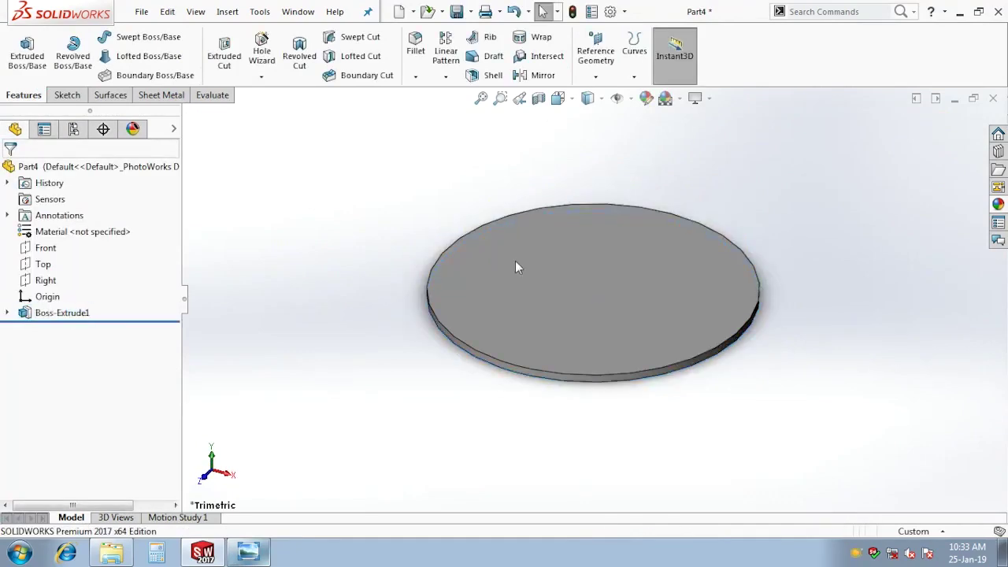
click(606, 221)
click(610, 211)
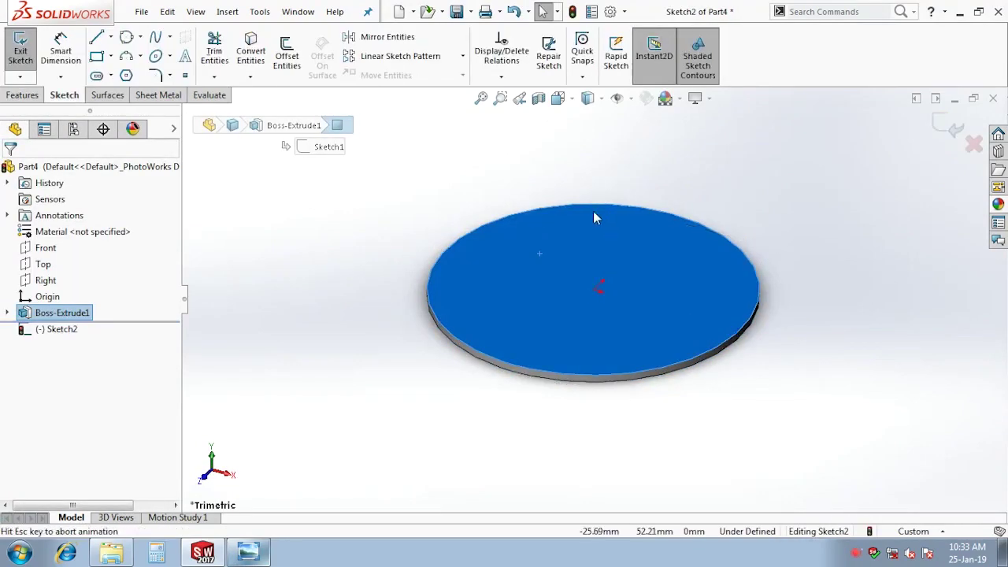
Draw a centre rectangle at the origin and dimension it 140 × 140 mm
right_drag(329, 237, 233, 559)
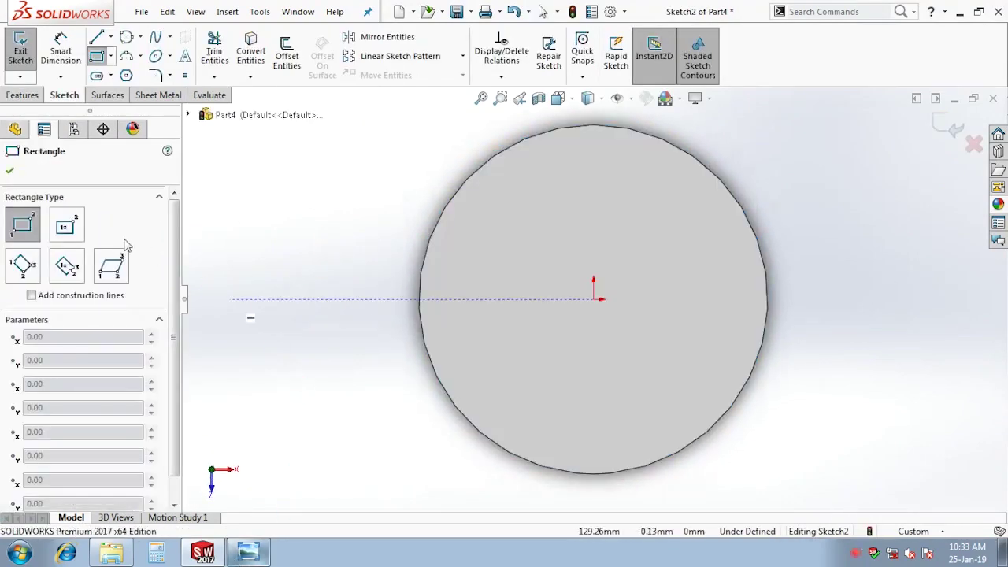
click(66, 226)
click(593, 298)
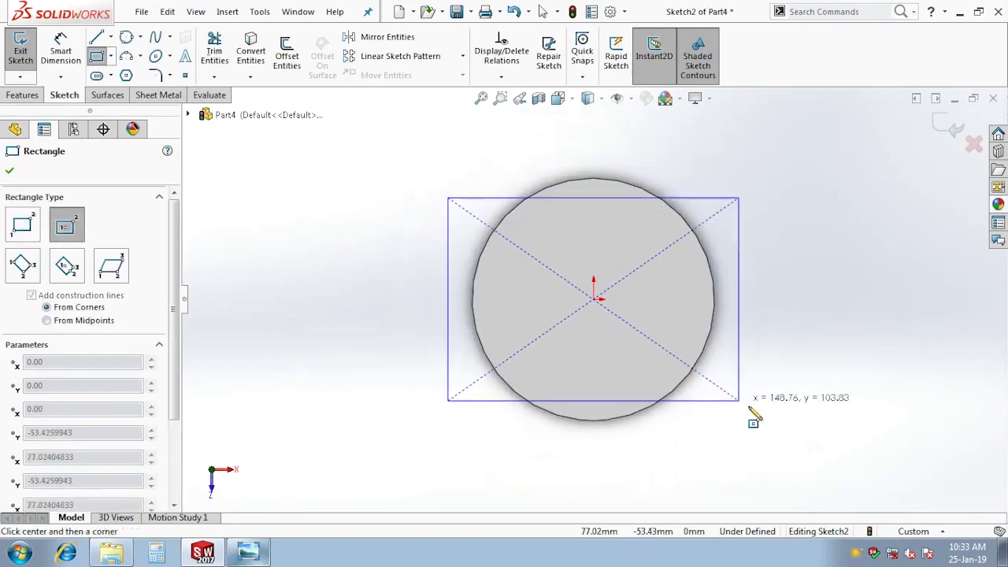
click(742, 418)
right_drag(806, 432, 744, 287)
click(744, 287)
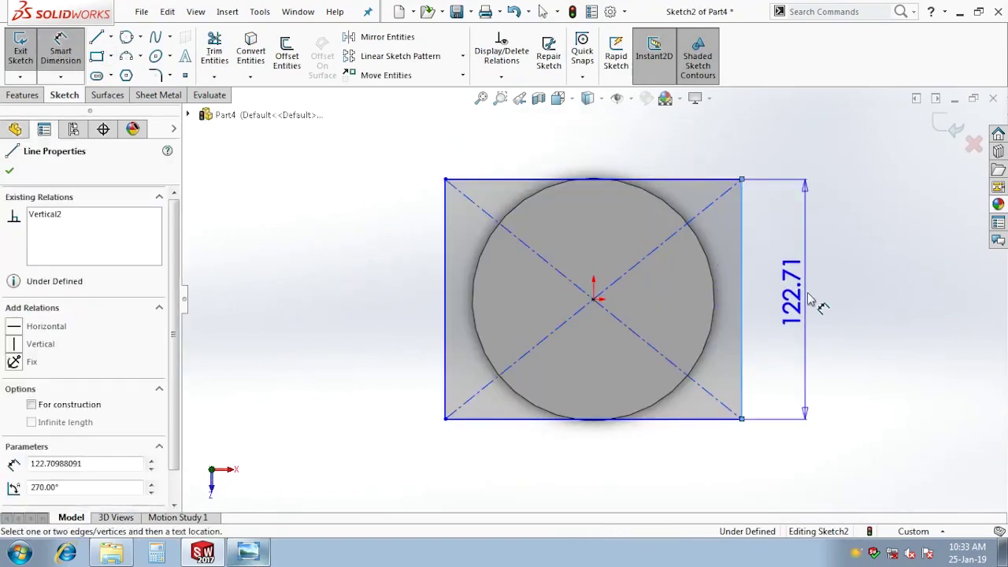
click(809, 297)
text(1)
key(Return)
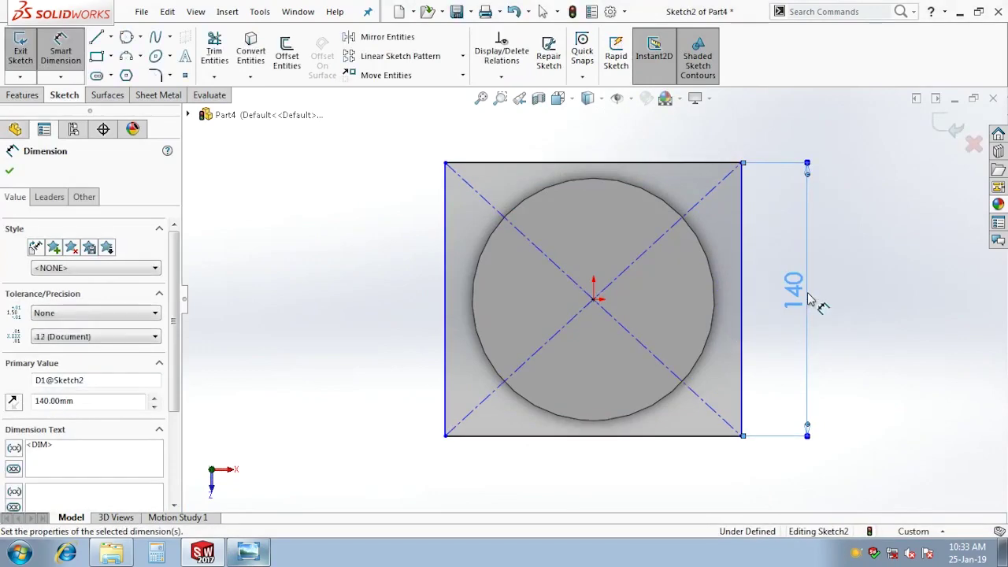
click(637, 185)
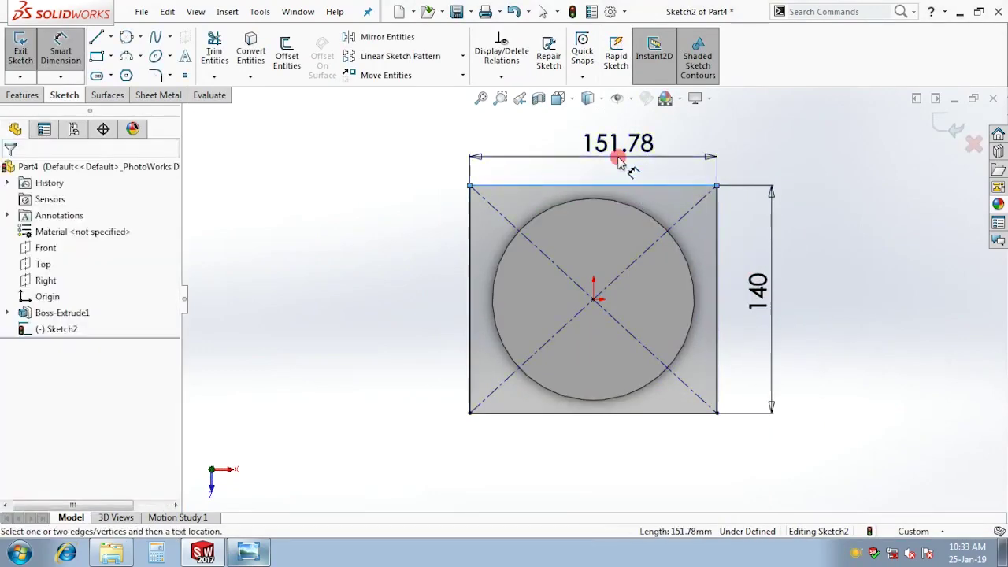
click(633, 162)
text(140)
key(Return)
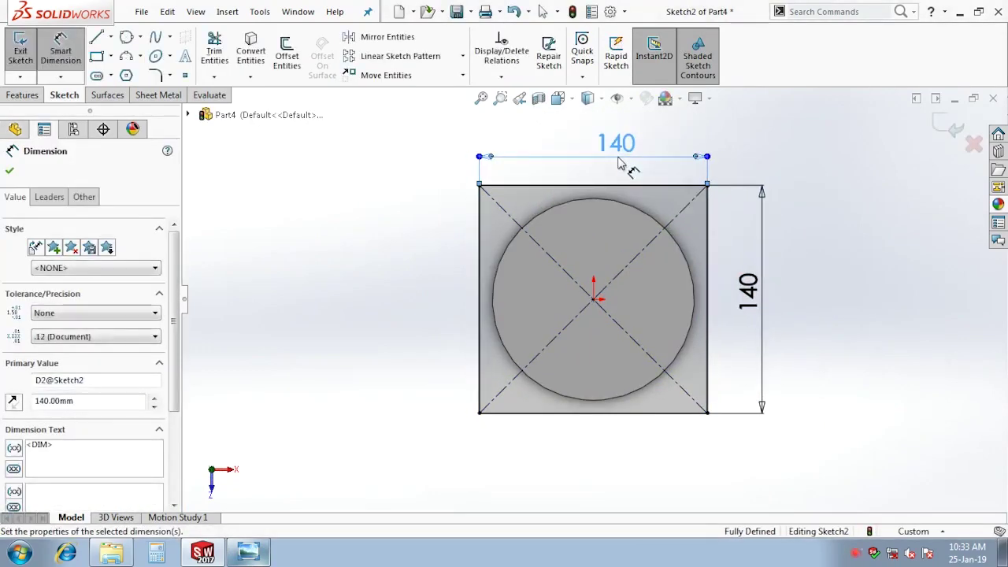
Round all four corners of the square with R20 sketch fillets
click(155, 75)
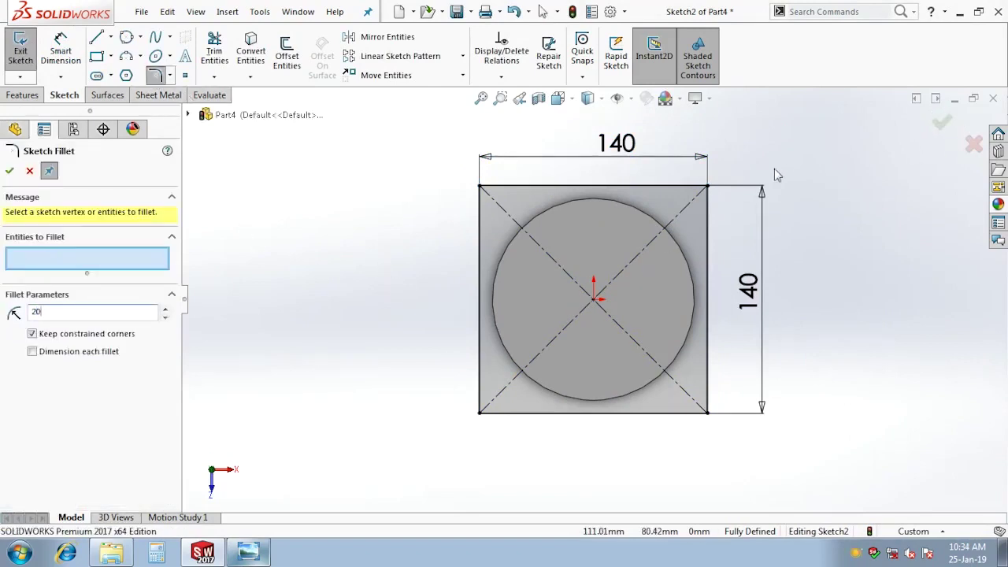
drag(801, 145, 429, 466)
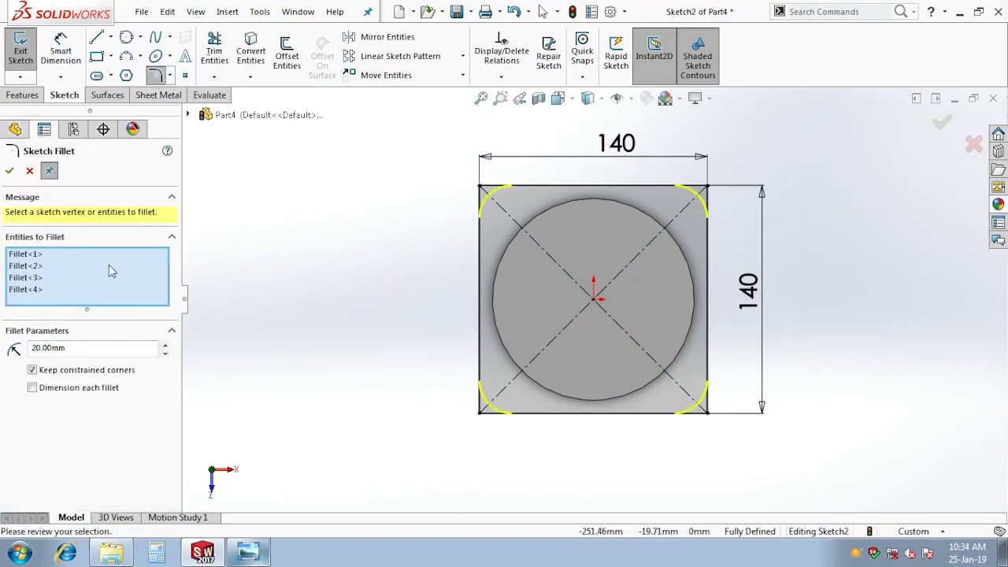
click(9, 171)
click(10, 170)
key(c)
Sketch a small hole circle on the top-left diagonal, then check the reference drawing
scroll(520, 229, down, 2)
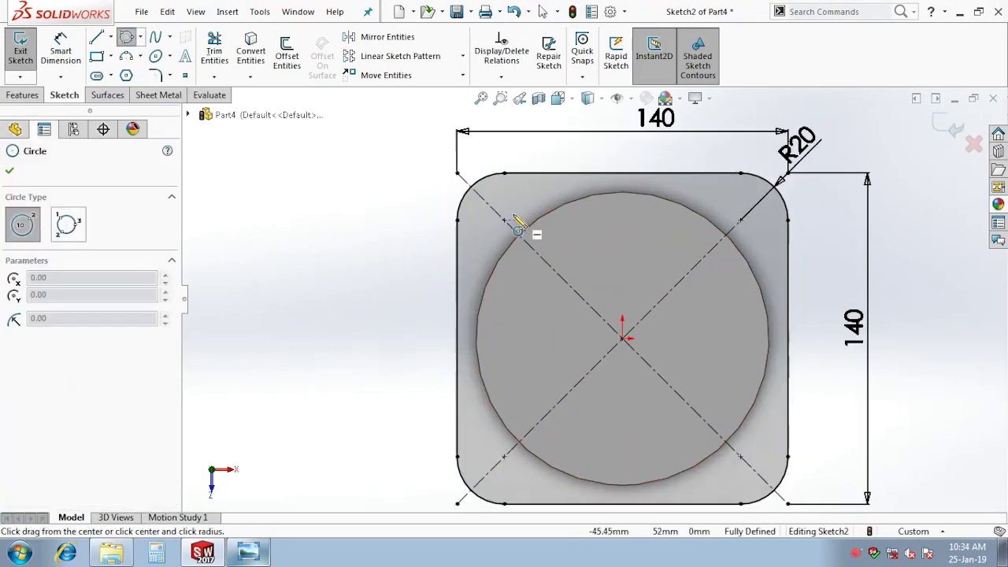
click(520, 212)
click(525, 212)
key(Escape)
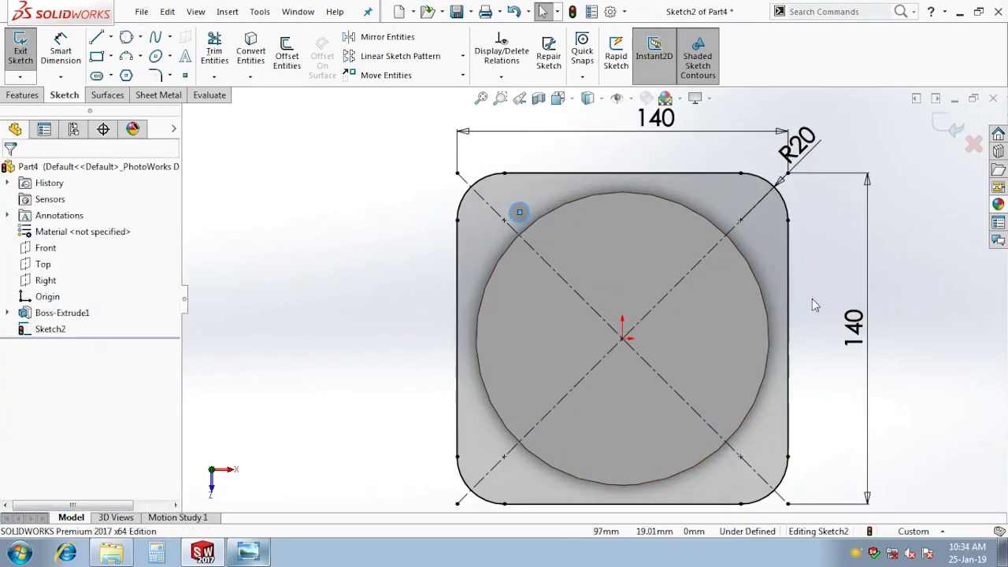
right_drag(953, 297, 952, 252)
scroll(527, 246, down, 2)
click(505, 285)
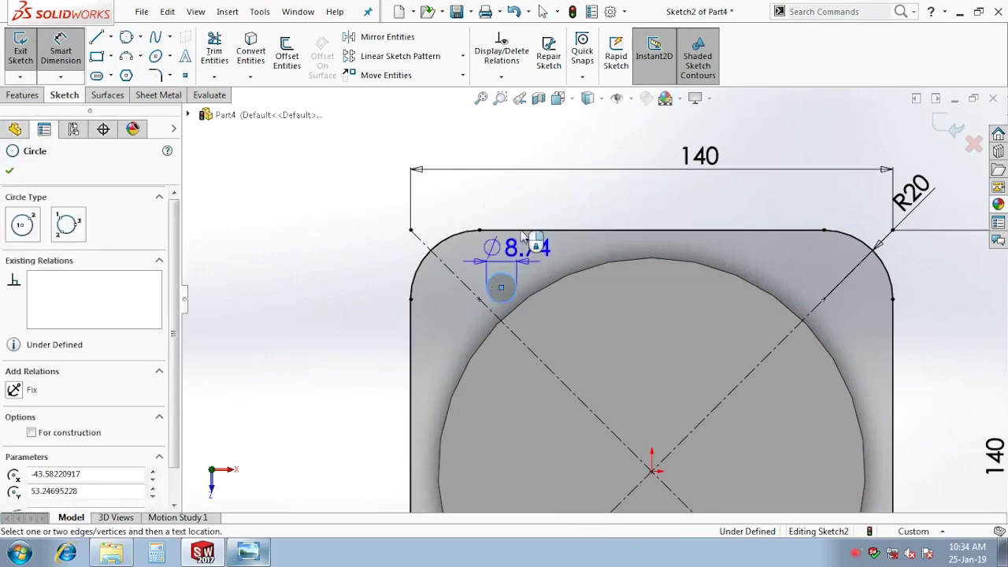
key(Escape)
key(Escape)
click(248, 551)
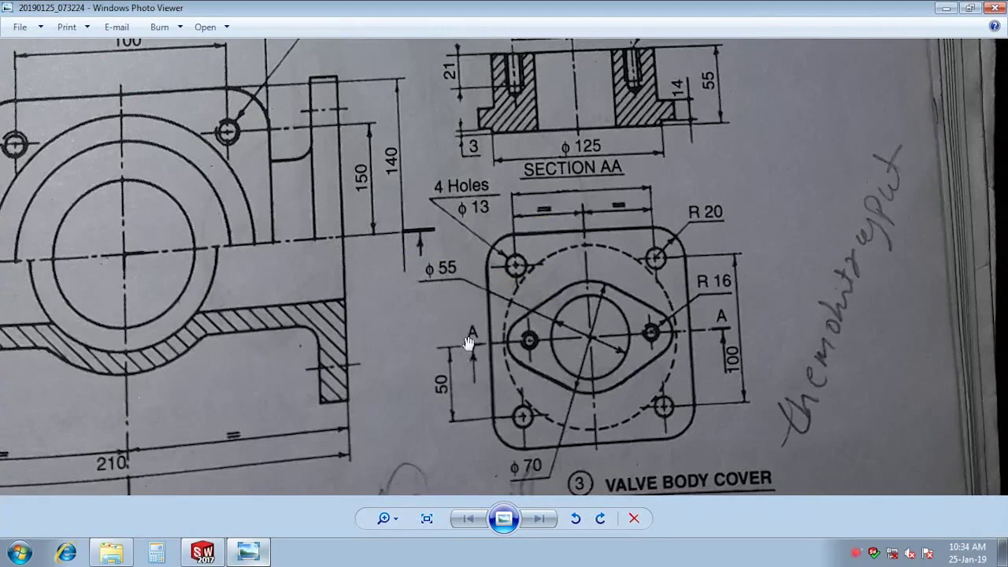
mouse_move(302, 278)
mouse_down()
mouse_move(386, 292)
mouse_move(401, 409)
mouse_move(402, 302)
mouse_move(517, 191)
mouse_move(455, 258)
mouse_up()
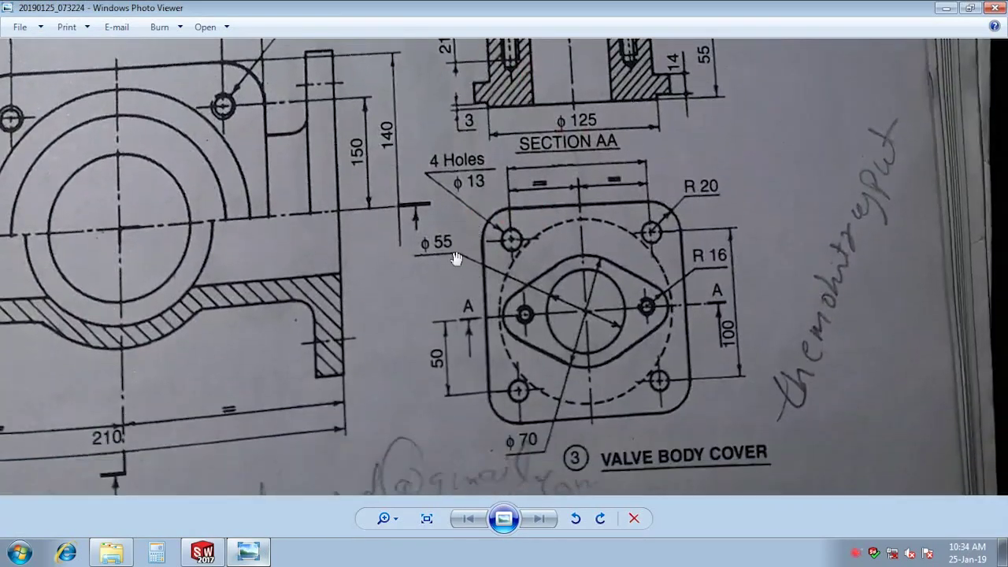
click(202, 551)
Dimension the top-left hole circle to Ø13
key(d)
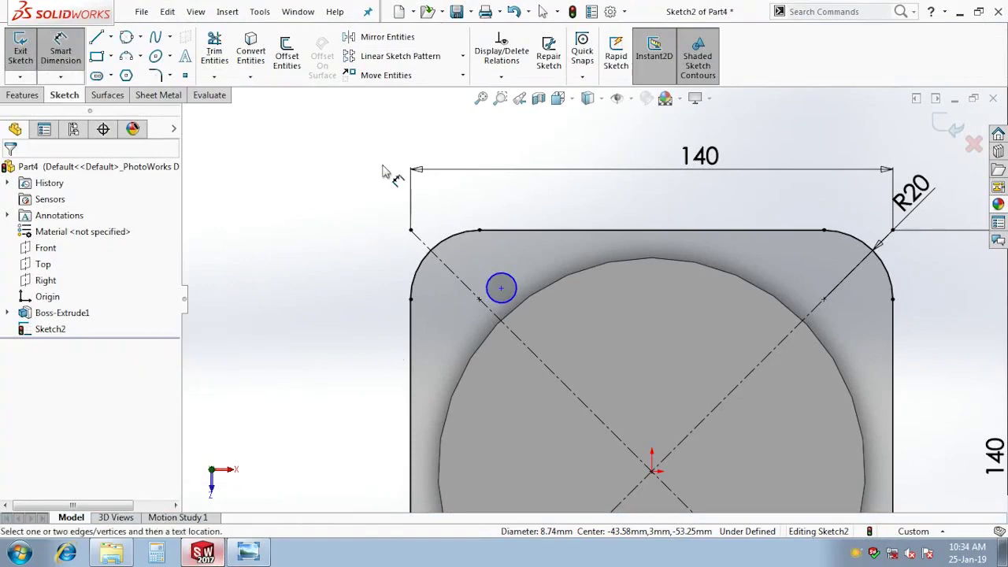
click(508, 284)
click(527, 203)
text(1)
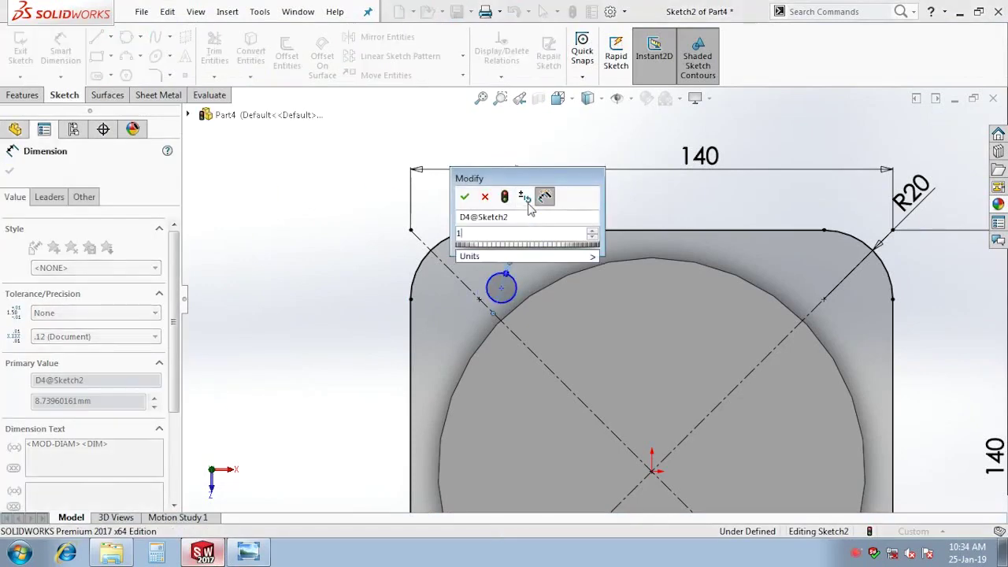
key(Return)
key(Escape)
Draw vertical and horizontal construction centre lines from the origin
scroll(594, 301, up, 1)
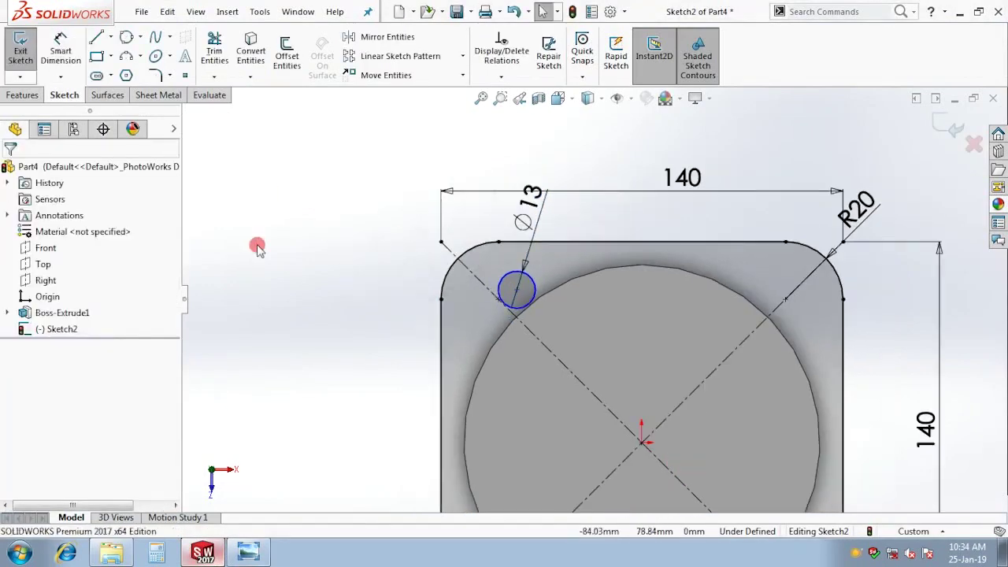
key(l)
click(642, 439)
click(641, 336)
key(Escape)
right_drag(404, 340, 309, 363)
click(642, 442)
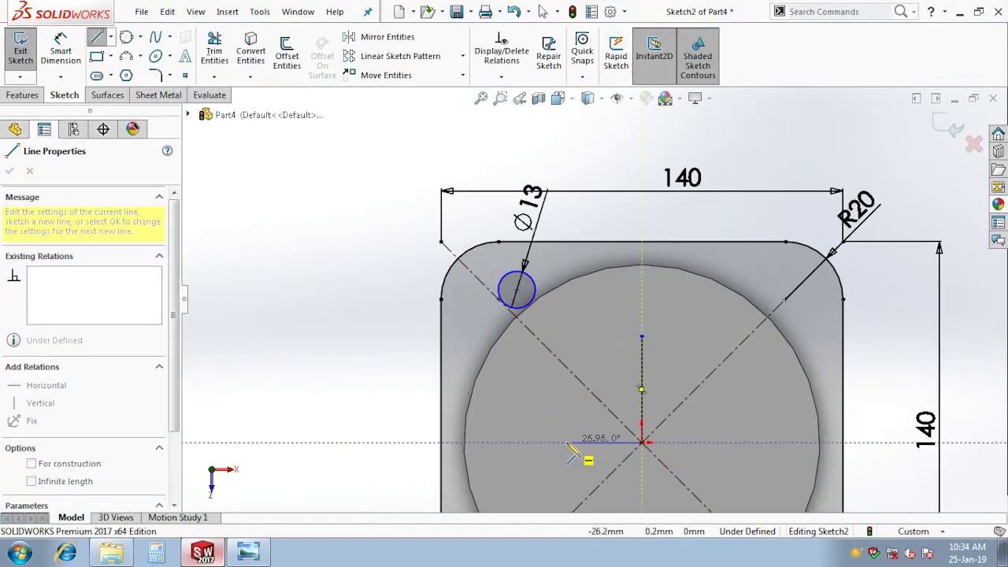
click(567, 443)
key(Escape)
click(589, 444)
ctrl+click(642, 362)
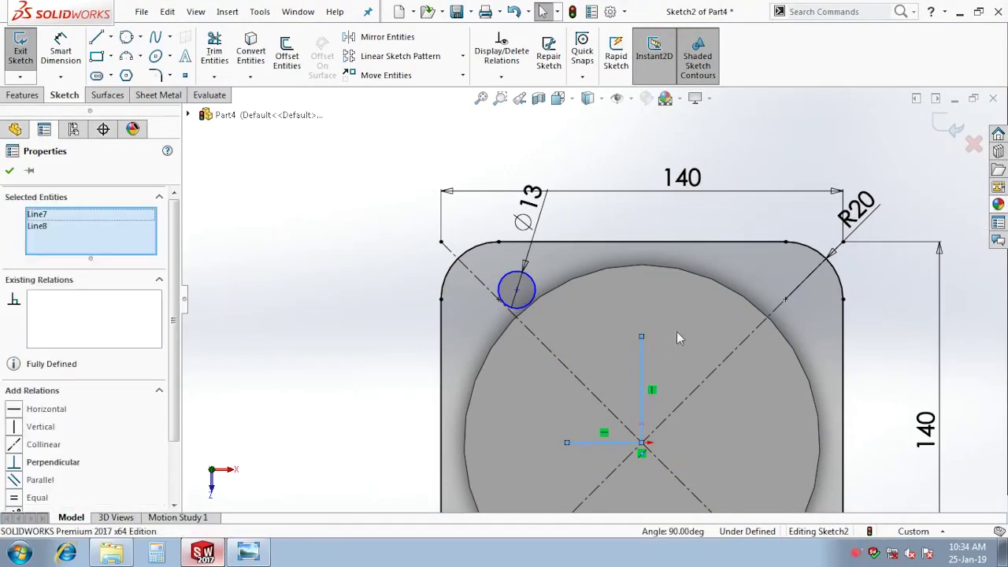
click(710, 318)
Locate the hole centre with horizontal and vertical 100 mm dimensions
right_drag(354, 388, 353, 331)
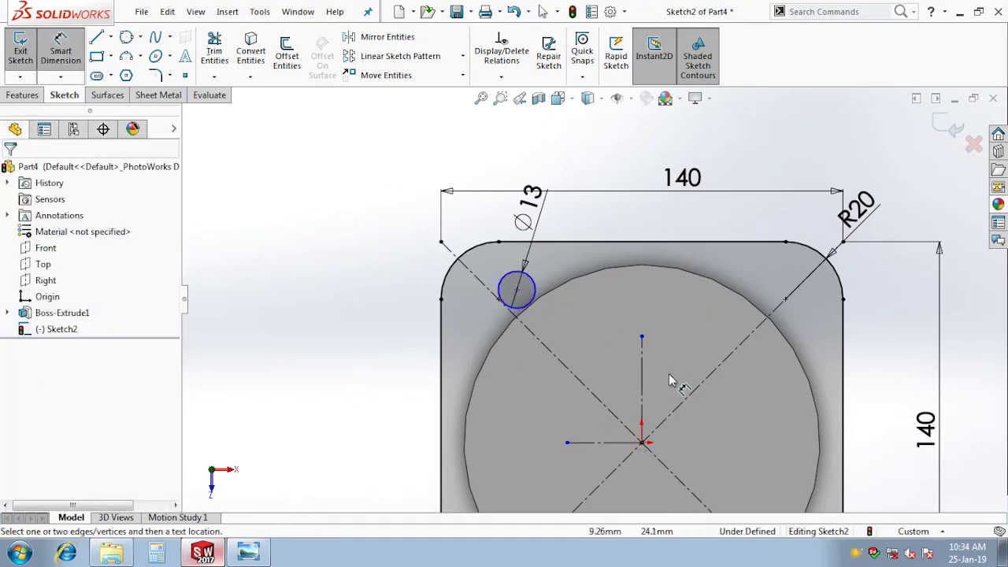
click(642, 377)
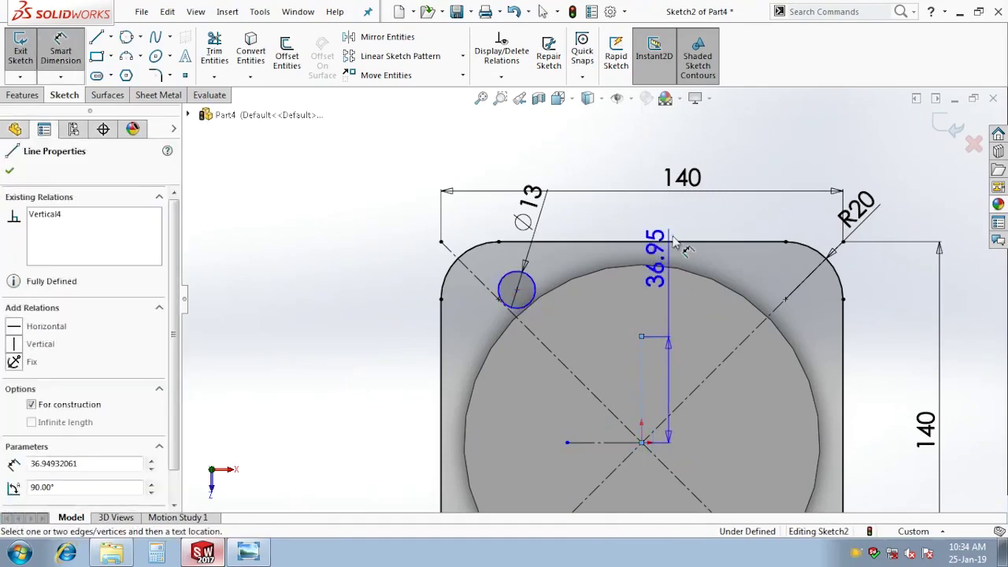
click(516, 290)
click(682, 223)
text(1)
key(Return)
click(213, 382)
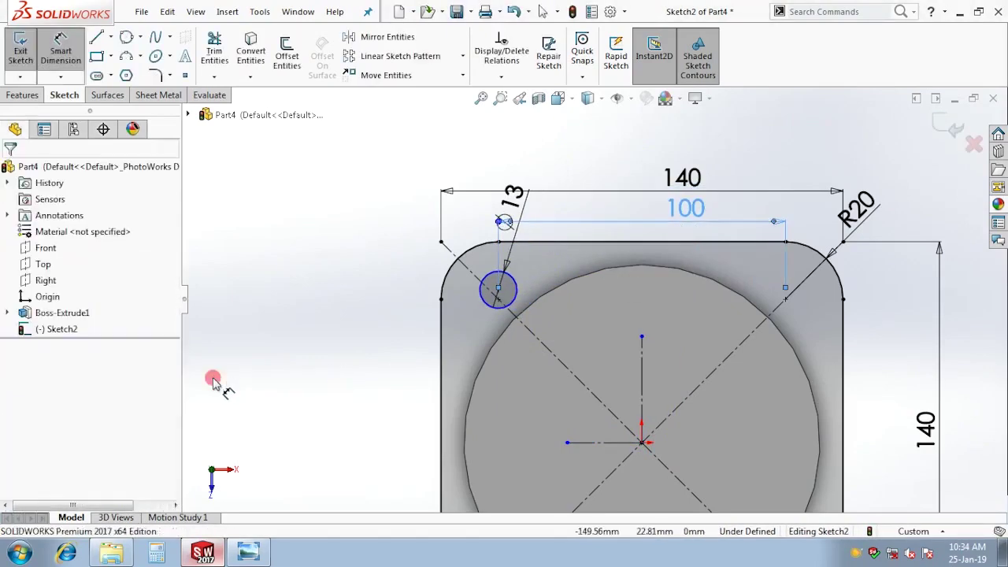
click(498, 297)
scroll(591, 299, up, 3)
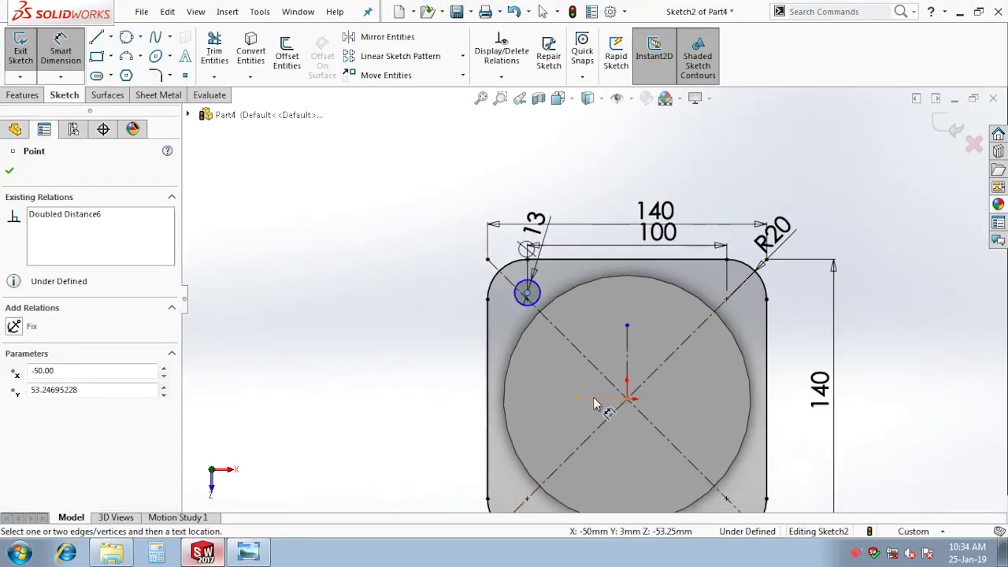
click(551, 499)
click(456, 461)
text(100)
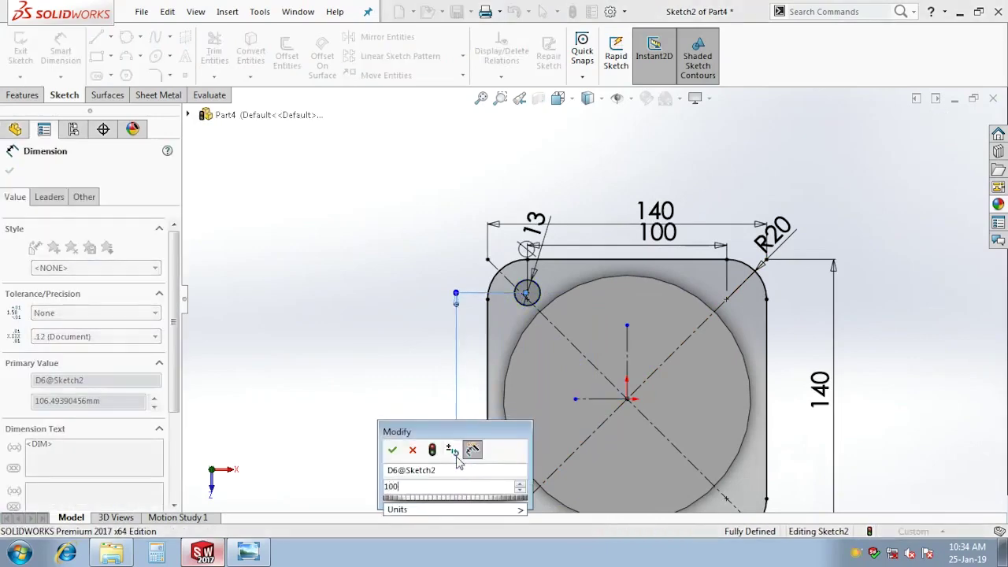
key(Return)
key(Escape)
Mirror the top-left hole about the vertical centre line to make the top-right hole
click(386, 36)
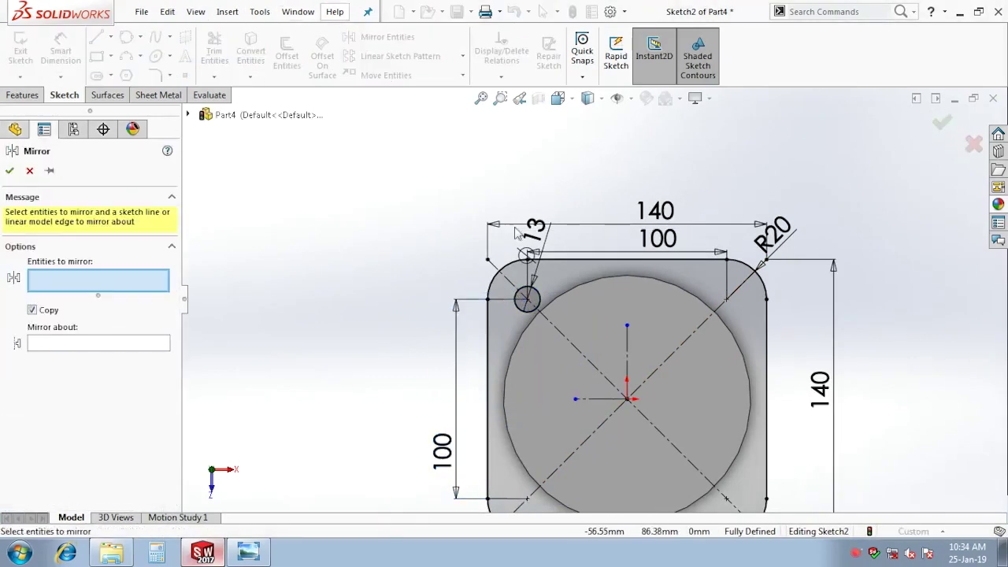
scroll(508, 220, up, 2)
click(555, 331)
click(679, 401)
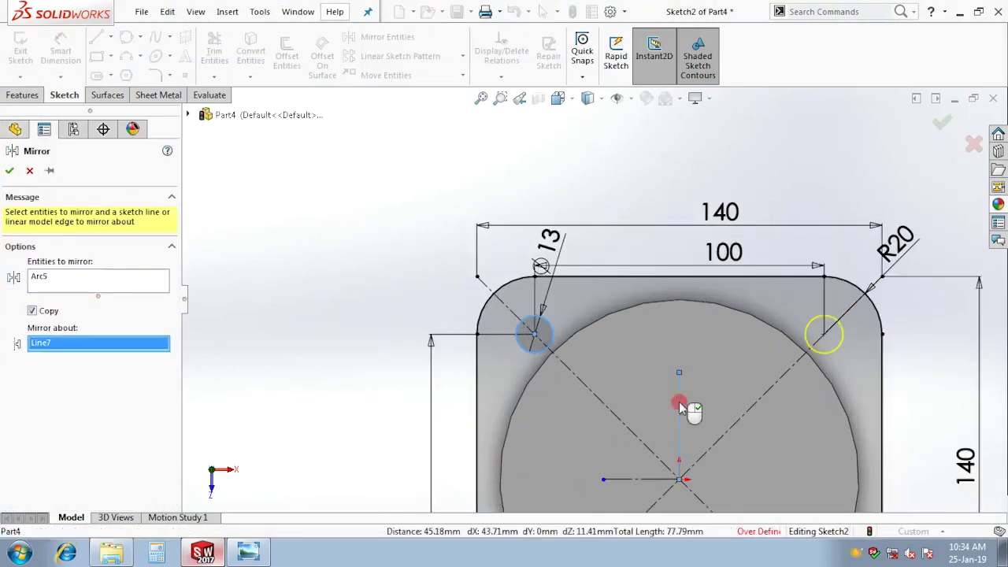
key(Return)
scroll(680, 396, up, 3)
scroll(733, 353, down, 3)
scroll(567, 381, up, 1)
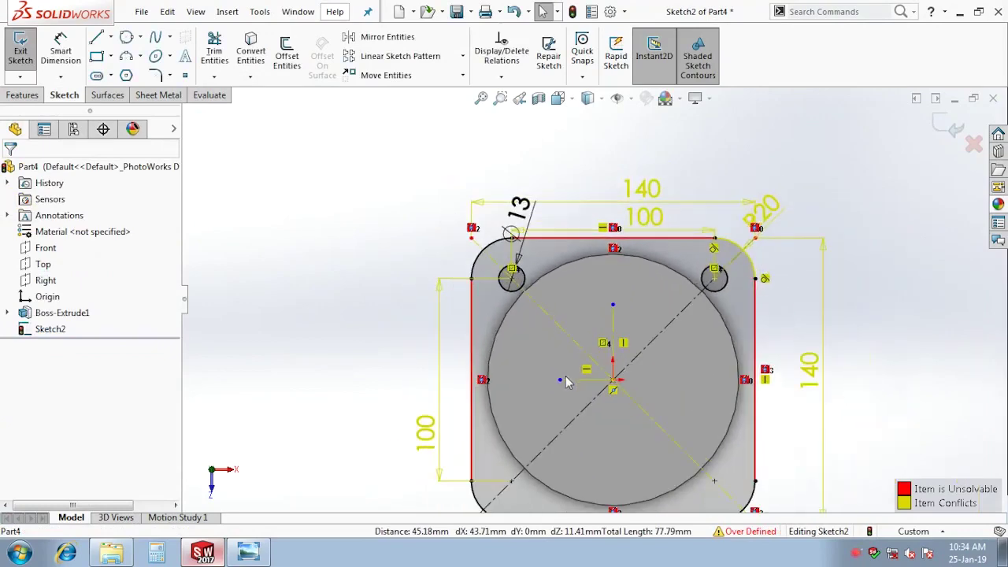
Delete the conflicting vertical and horizontal 100 dimensions
click(436, 420)
key(Delete)
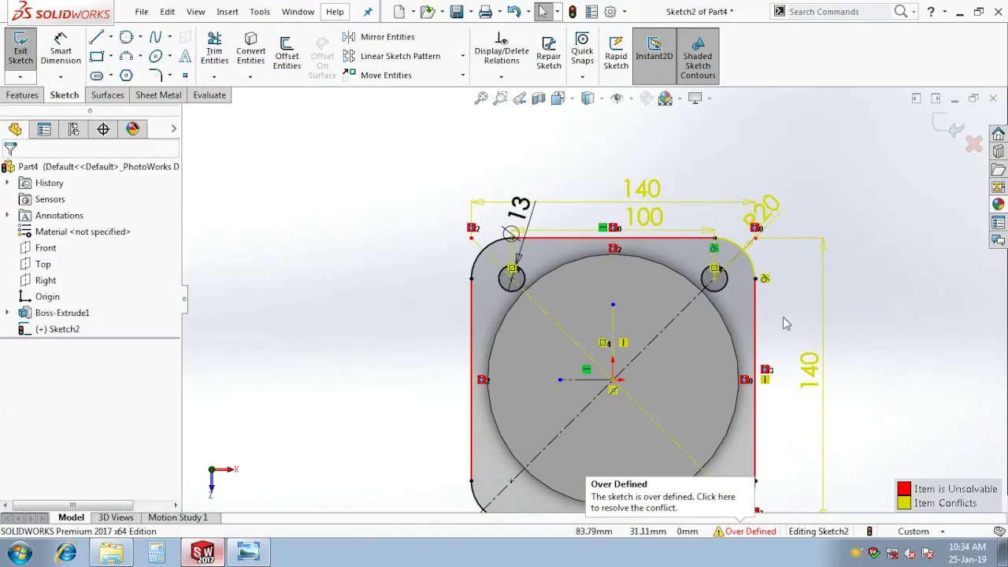
click(652, 233)
key(Delete)
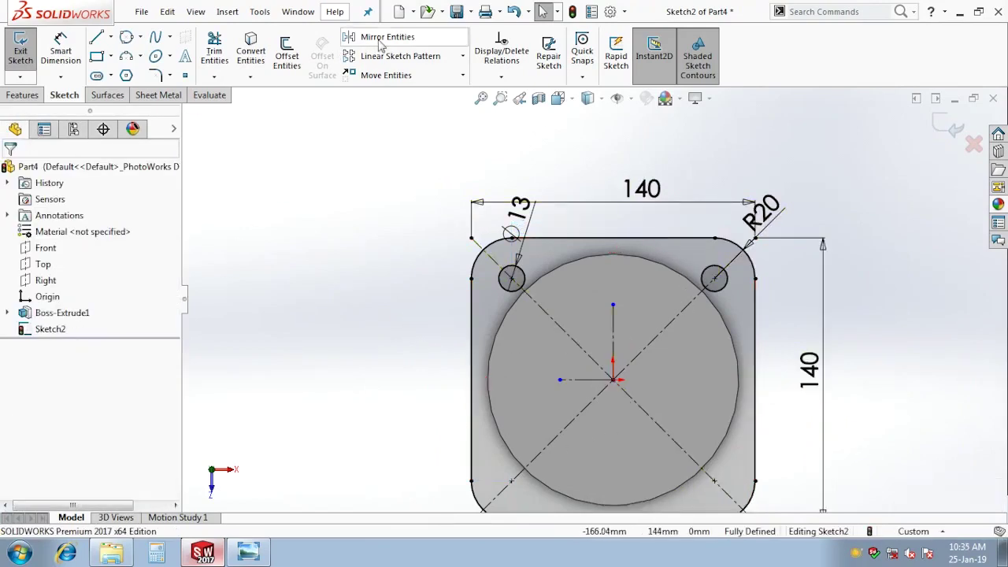
Mirror both top holes about the horizontal centre line and exit the sketch
click(387, 37)
click(527, 285)
click(714, 280)
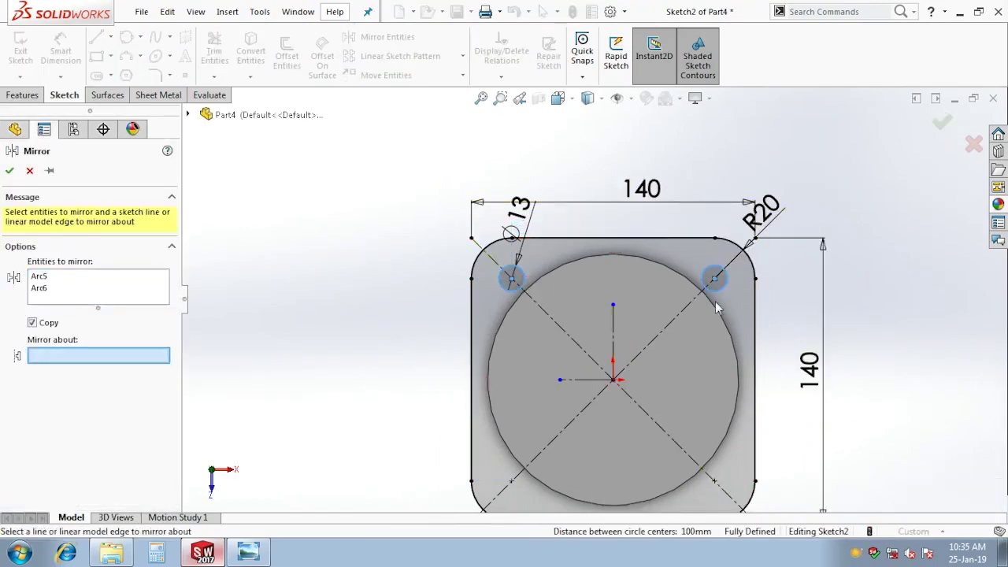
click(586, 383)
key(Return)
key(f)
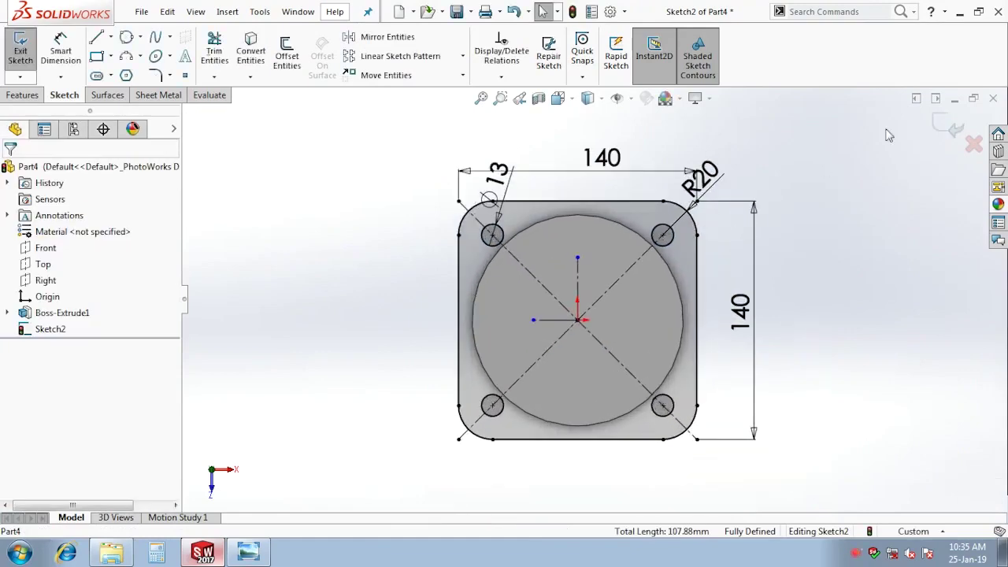
click(954, 129)
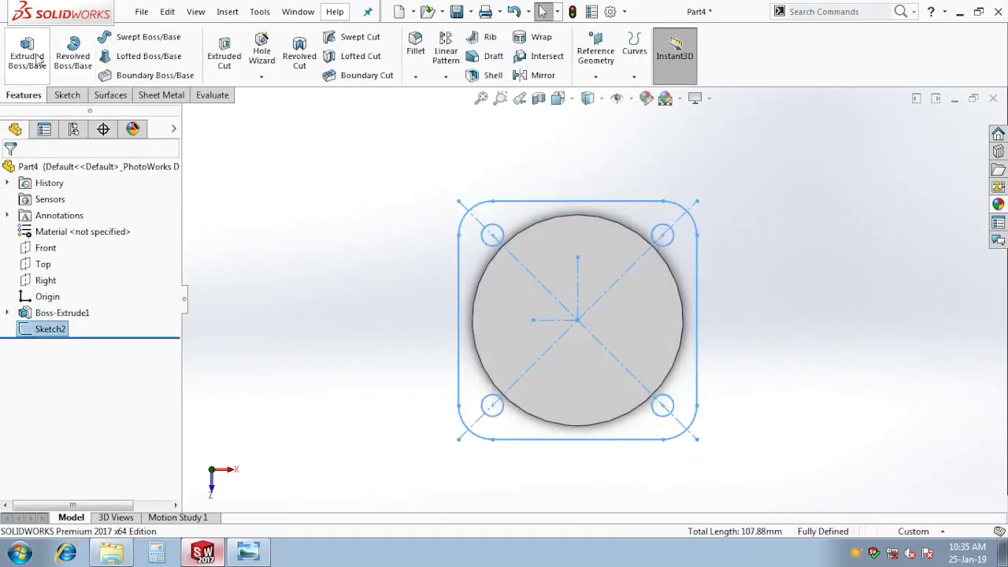
Extrude Sketch2 10 mm into the four-hole plate, then view the reference drawing
click(27, 55)
middle_drag(423, 342, 372, 211)
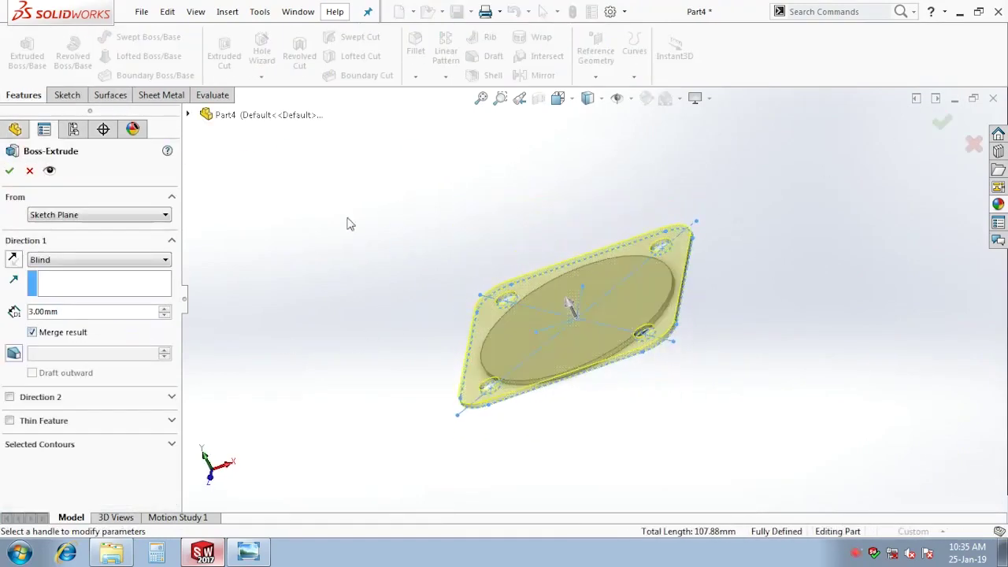
double_click(62, 312)
text(10)
key(Return)
mouse_move(528, 337)
middle_down()
mouse_move(535, 219)
mouse_move(546, 409)
middle_up()
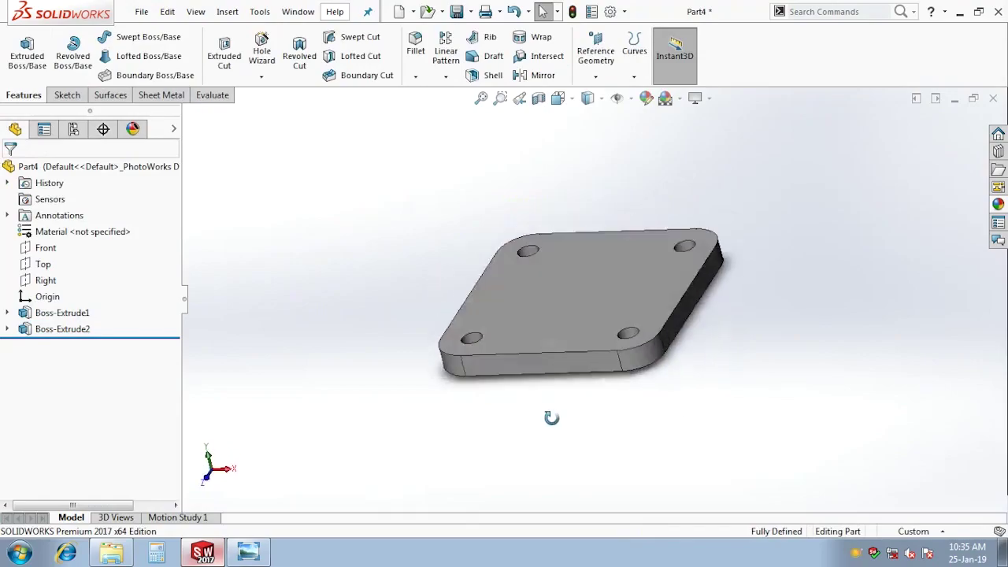
click(250, 552)
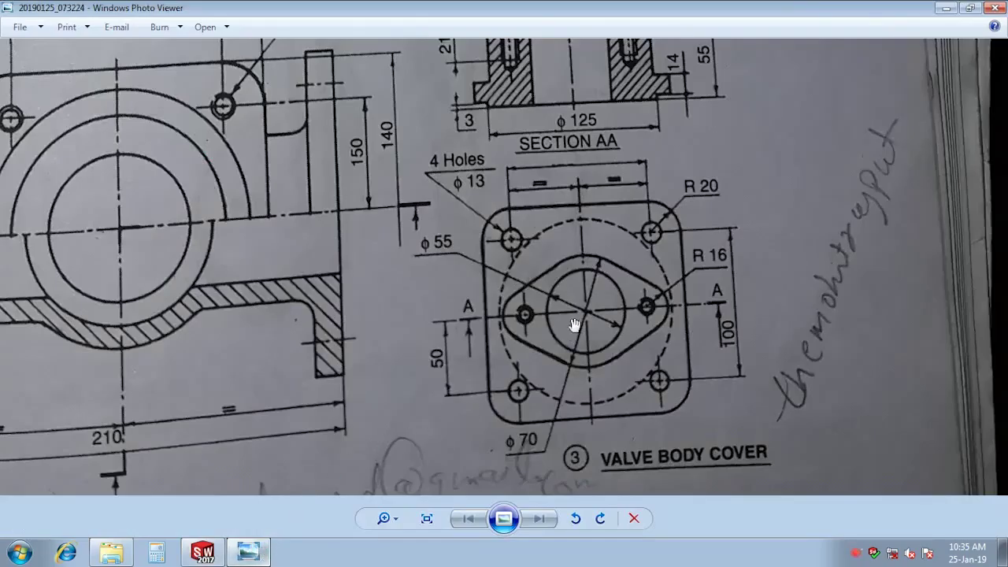
Pan the drawing to view the plug and section AA, then return to SOLIDWORKS
drag(589, 265, 598, 299)
drag(596, 368, 588, 354)
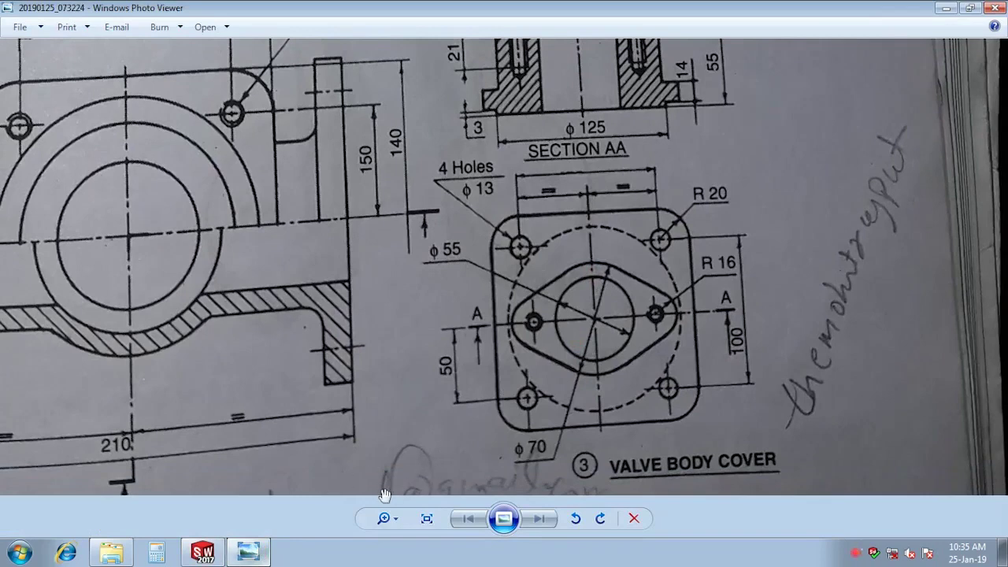
drag(577, 258, 567, 383)
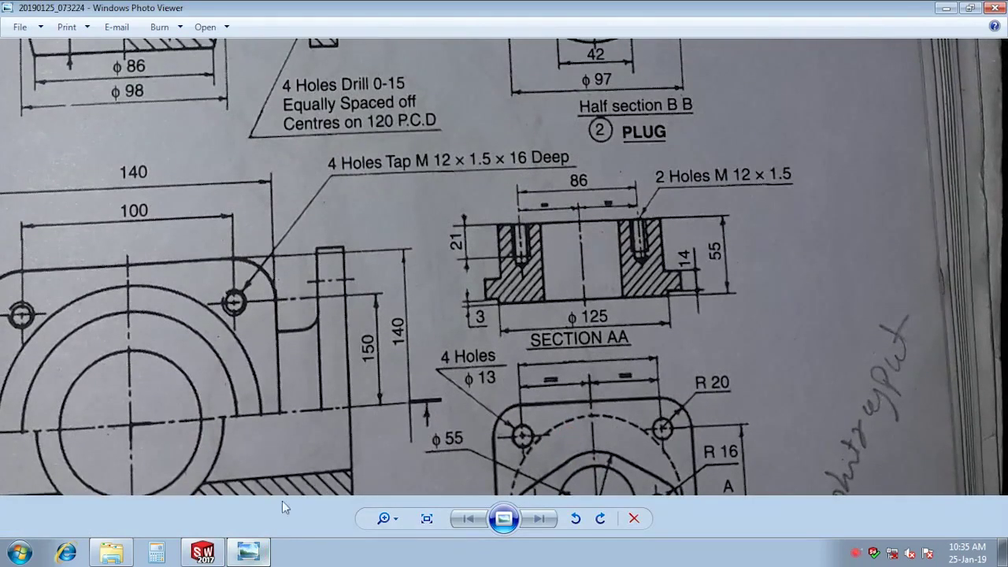
click(222, 554)
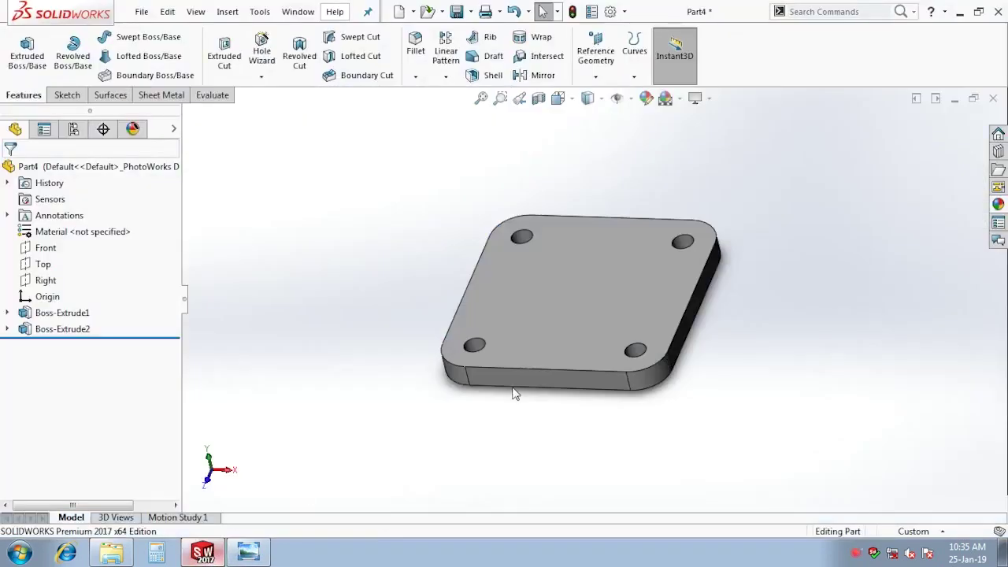
Start a sketch on the plate's top face with a Ø70 circle centred on the origin
click(587, 287)
click(612, 254)
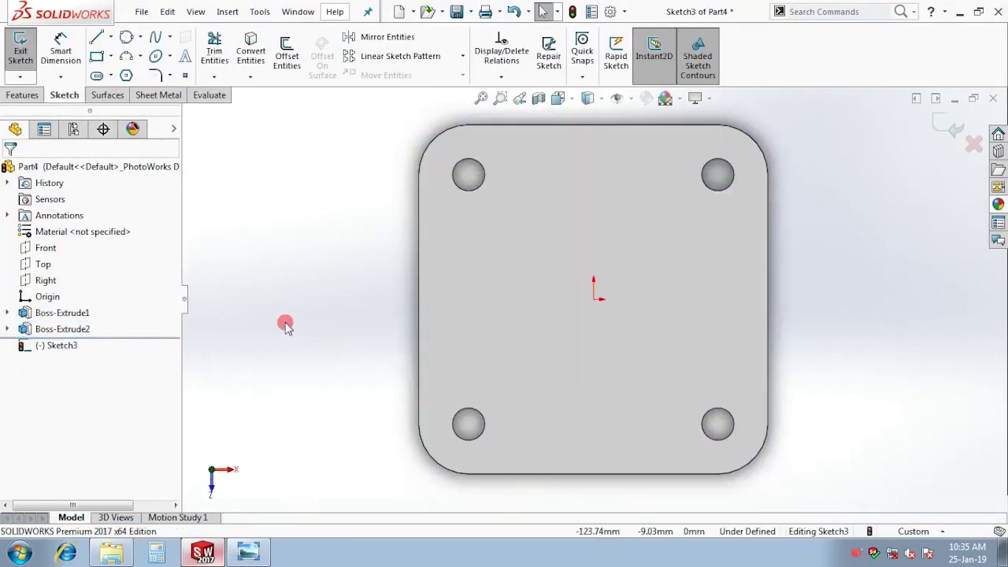
right_drag(285, 325, 625, 311)
click(592, 298)
click(660, 322)
right_drag(818, 378, 736, 260)
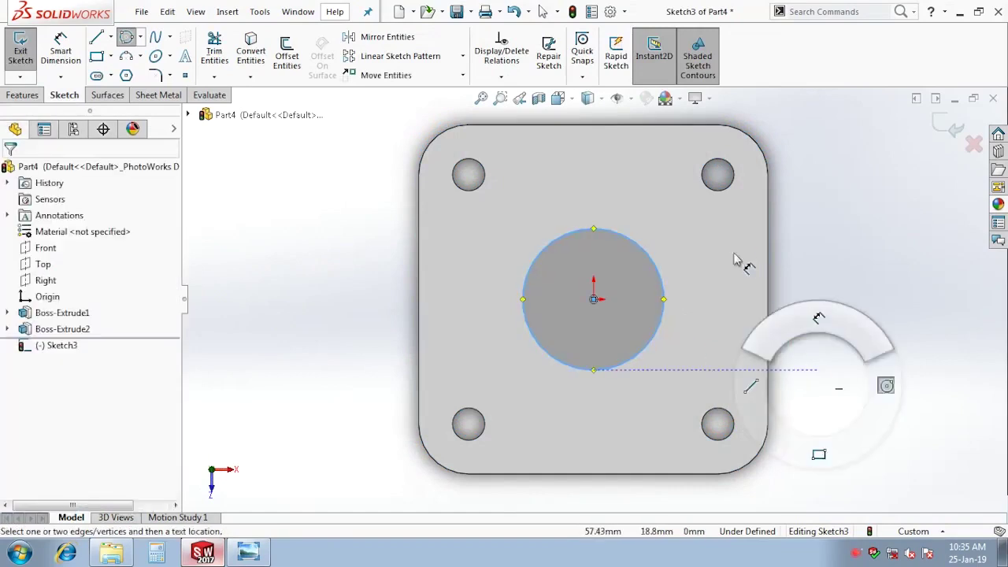
click(665, 298)
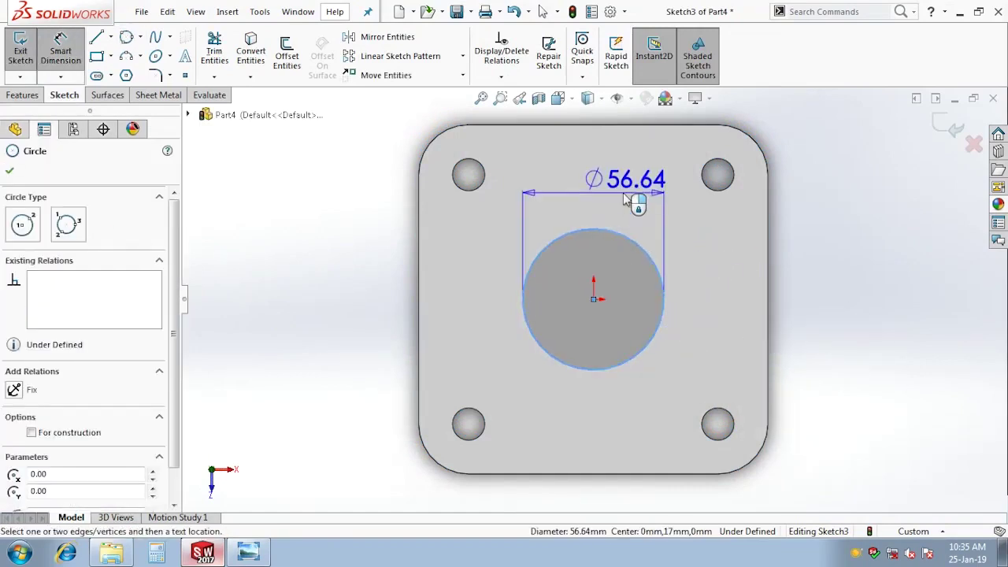
click(626, 199)
text(70)
key(Return)
key(Escape)
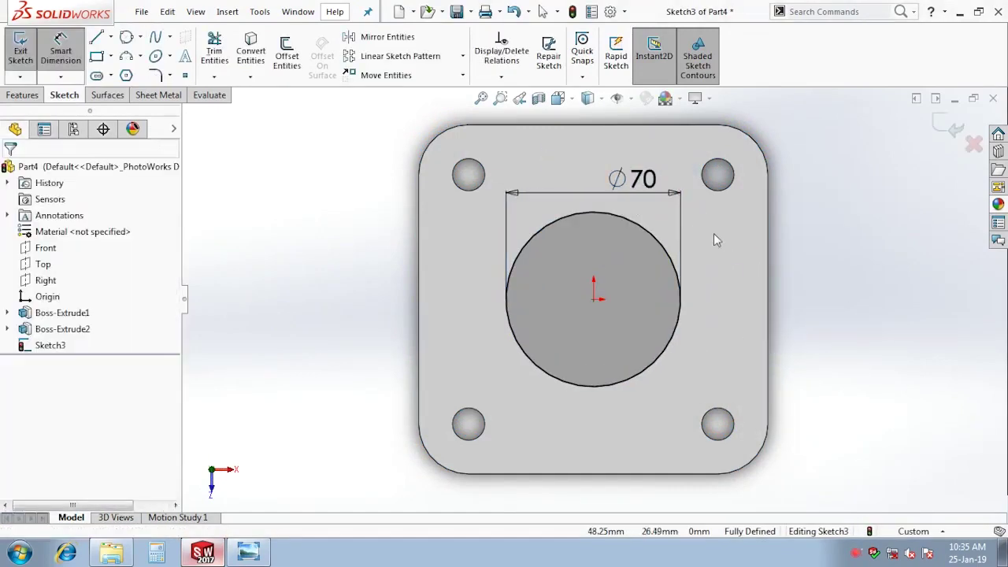
Draw a small circle right of the Ø70 circle and dimension it to Ø32, checking the reference drawing
right_drag(890, 315, 722, 315)
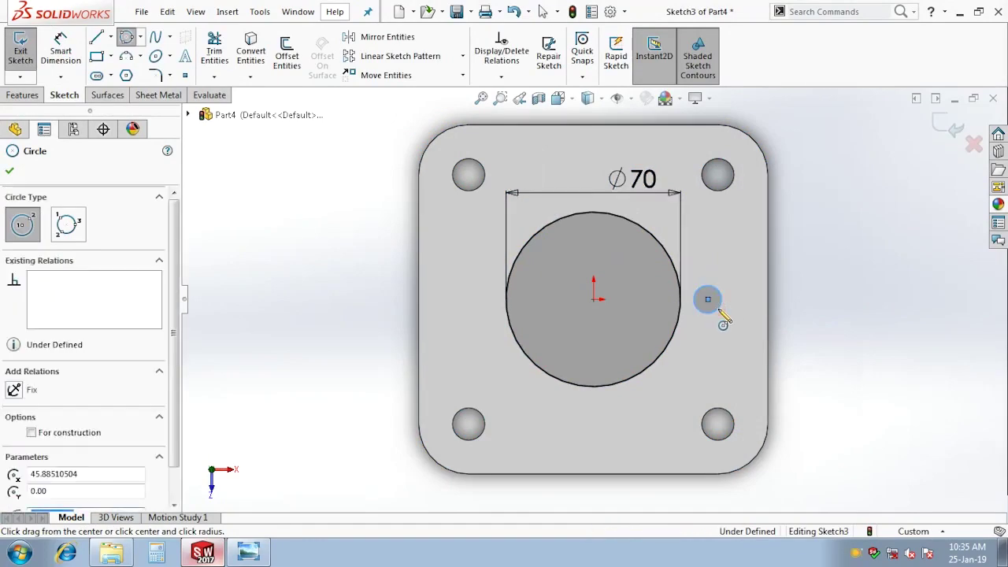
key(Escape)
click(248, 551)
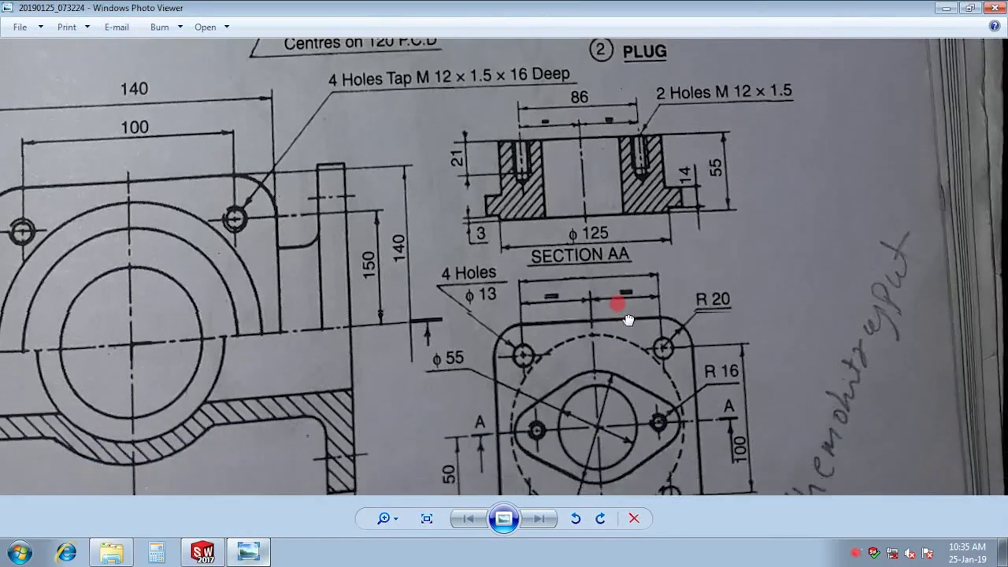
drag(628, 320, 626, 254)
click(203, 551)
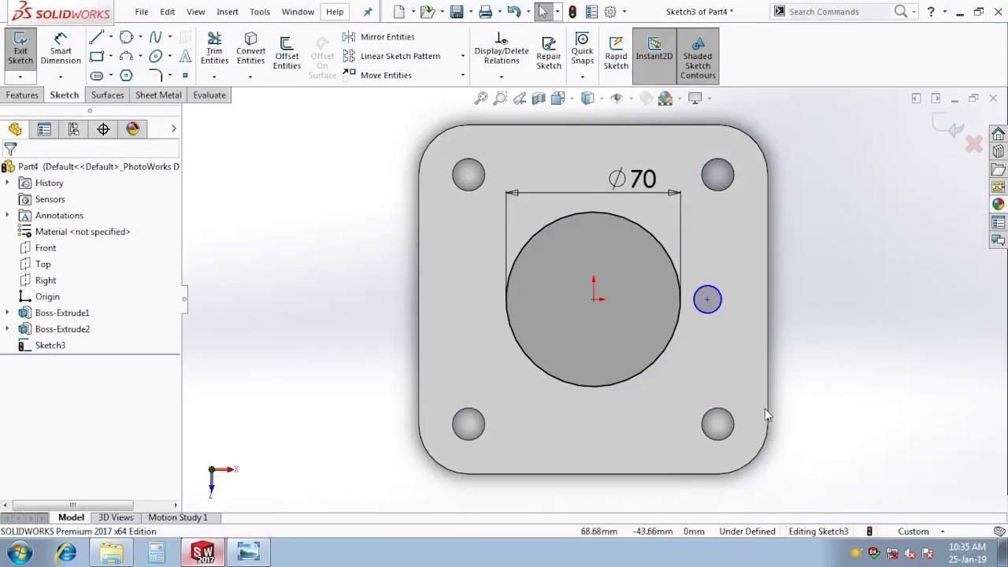
right_drag(765, 409, 754, 242)
click(718, 297)
click(819, 295)
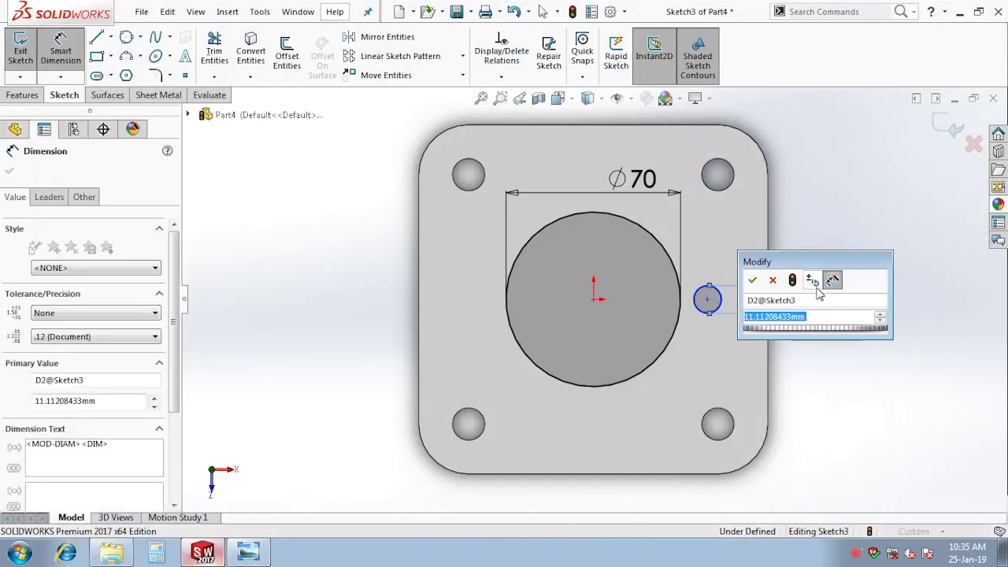
text(32)
key(Return)
key(Escape)
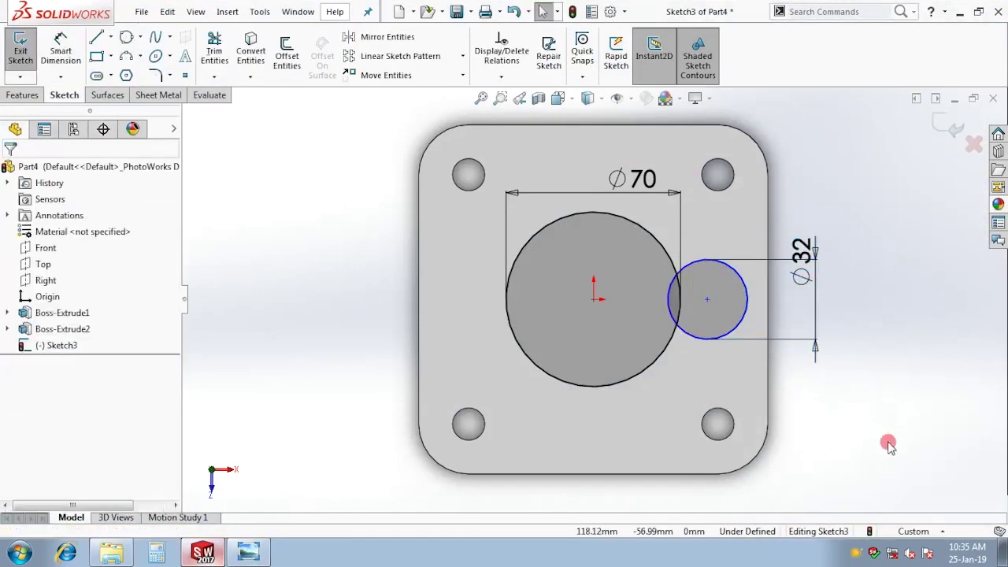
Draw a vertical line up from the origin and convert it to a construction centreline
key(l)
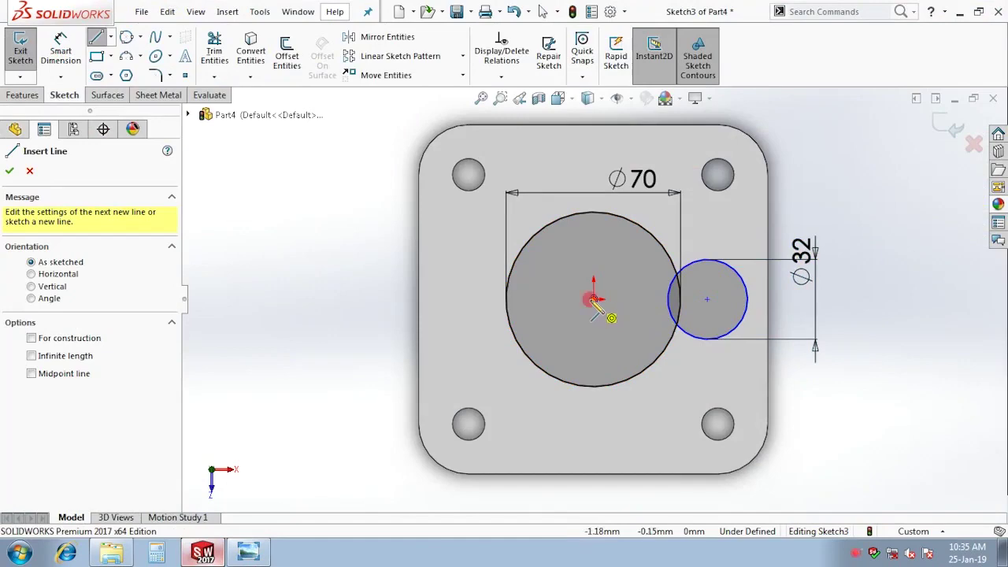
click(593, 299)
click(594, 225)
key(Escape)
click(593, 260)
click(825, 374)
Dimension the Ø32 circle's centre 86 across the vertical centreline
key(d)
click(707, 299)
click(594, 289)
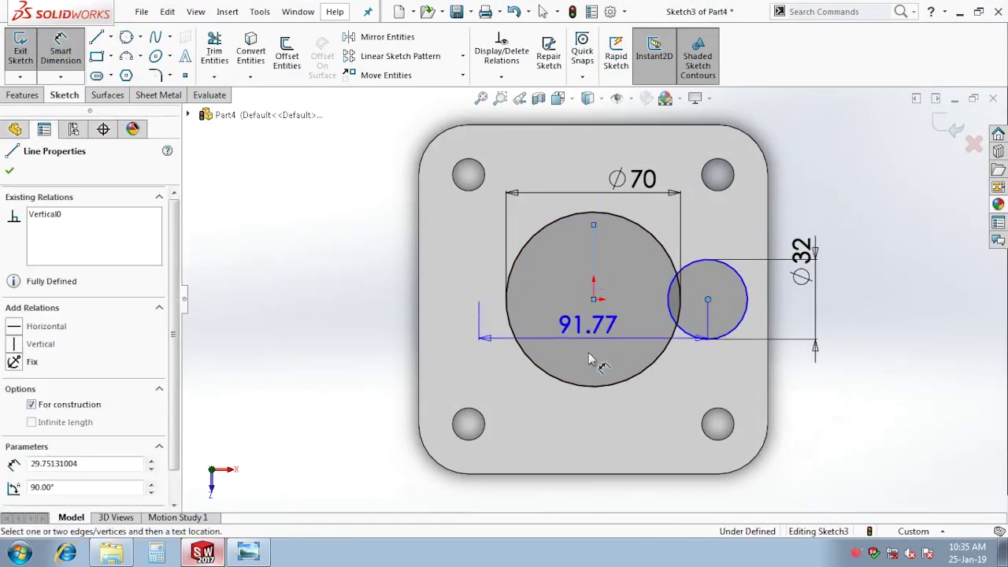
scroll(590, 327, up, 1)
click(595, 425)
text(86)
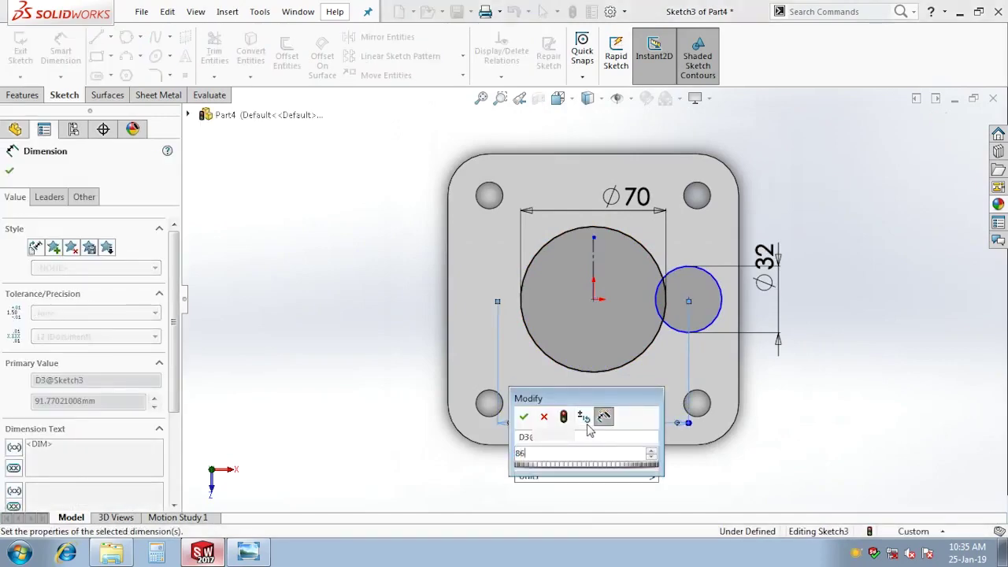
key(Return)
key(Escape)
Add a Horizontal relation between the Ø32 circle's centre and the origin
click(683, 299)
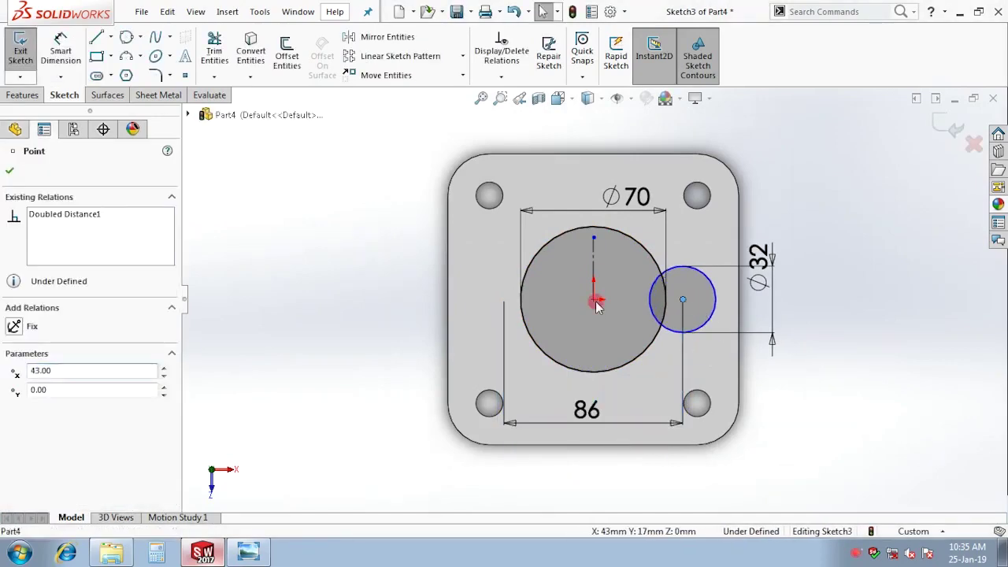
ctrl+click(595, 300)
click(36, 419)
click(817, 371)
right_drag(816, 371, 874, 371)
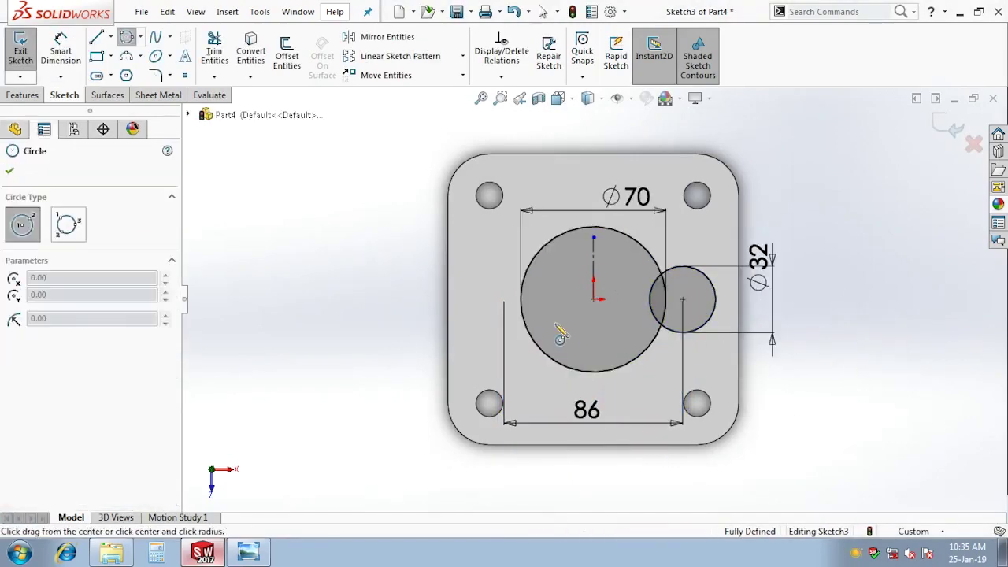
key(Escape)
click(386, 37)
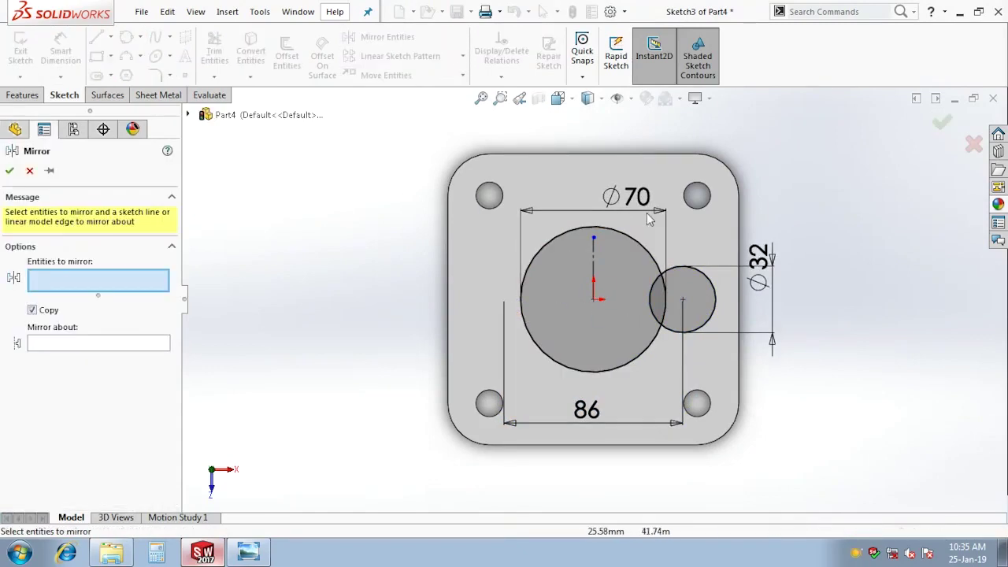
Mirror the Ø32 circle about the centreline, then delete the mirrored left copy
click(712, 290)
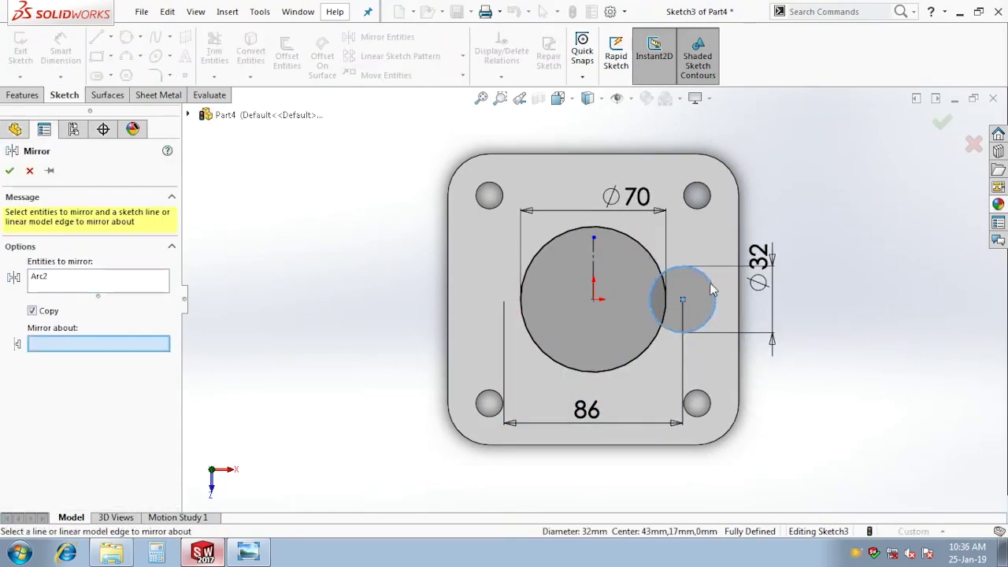
click(595, 283)
key(Return)
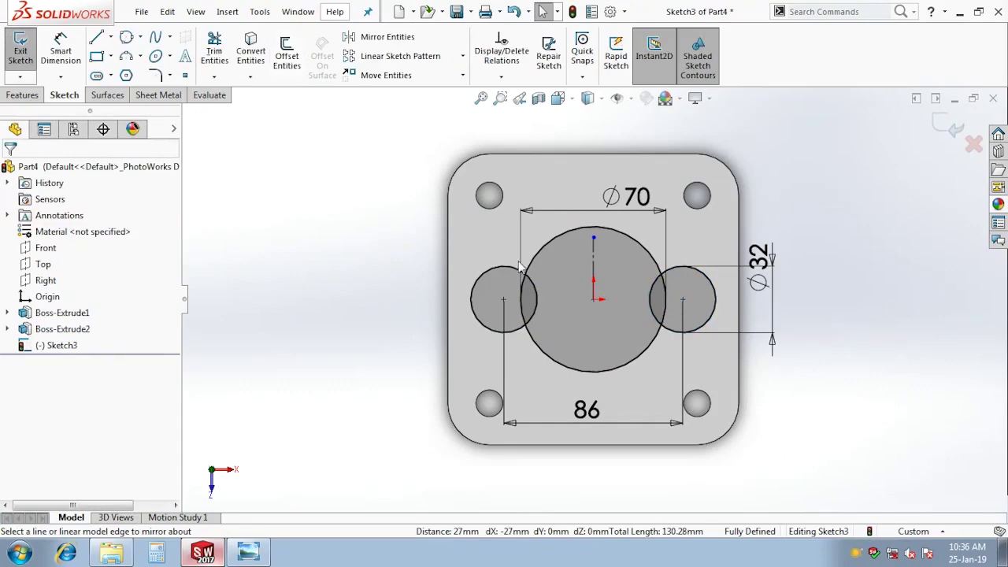
click(526, 275)
key(Delete)
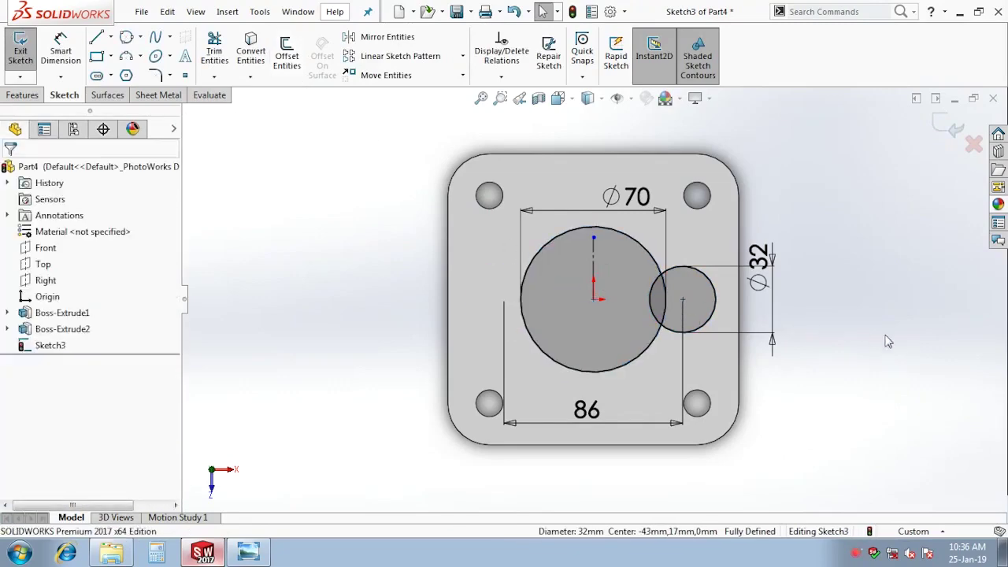
Draw an upper line from the Ø70 circle tangent to the Ø32 circle
key(l)
click(595, 237)
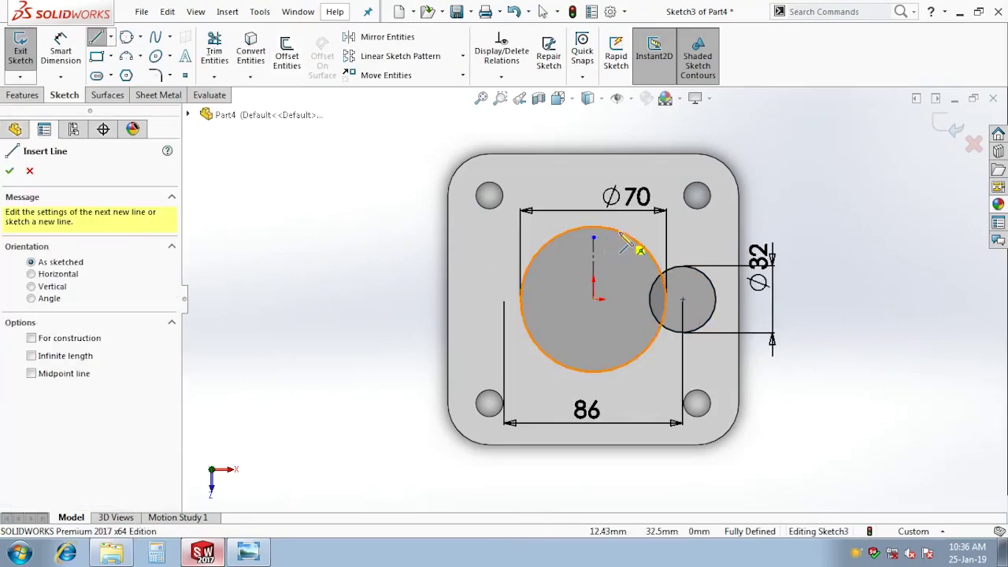
click(696, 270)
key(Escape)
click(661, 250)
click(654, 262)
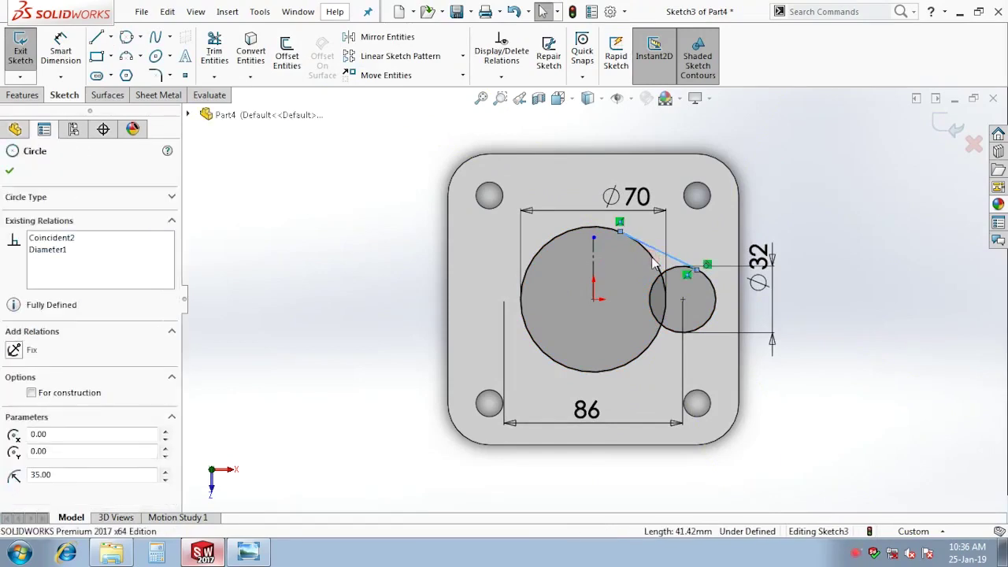
ctrl+click(653, 262)
click(45, 446)
key(Escape)
Draw the lower line joining the Ø70 circle to the Ø32 circle
scroll(664, 269, down, 3)
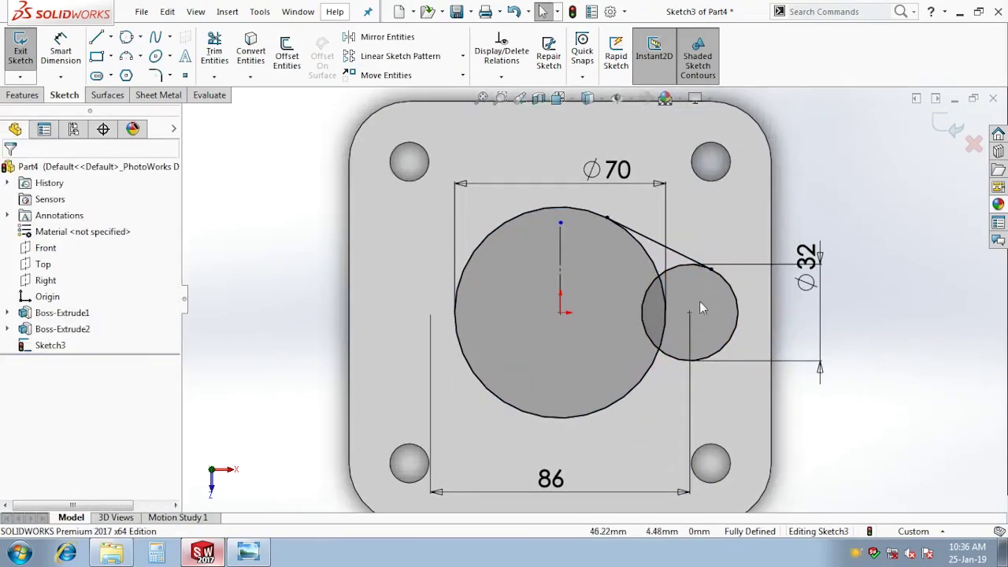
right_click(665, 404)
click(697, 338)
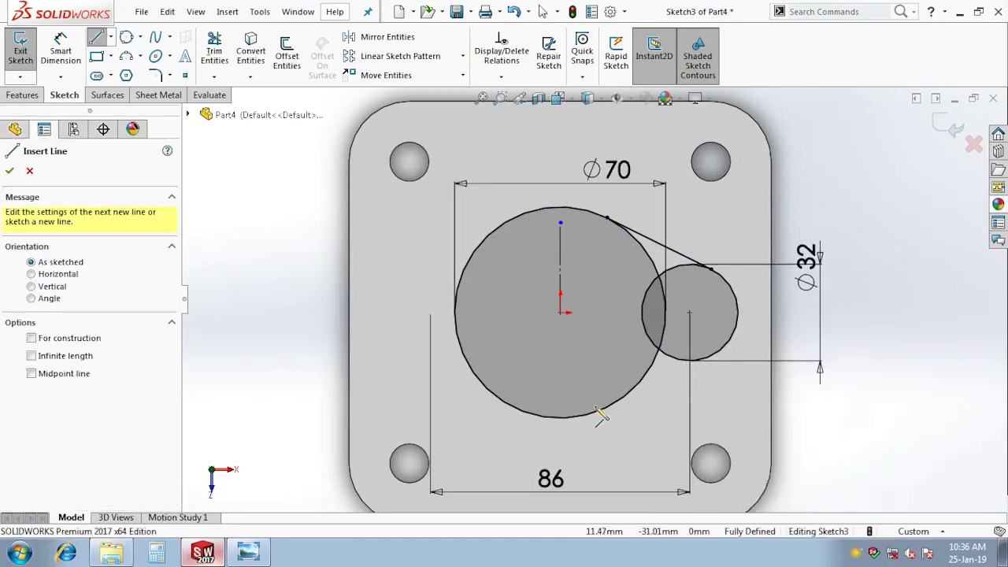
click(607, 407)
click(711, 358)
key(Escape)
click(641, 398)
ctrl+click(640, 389)
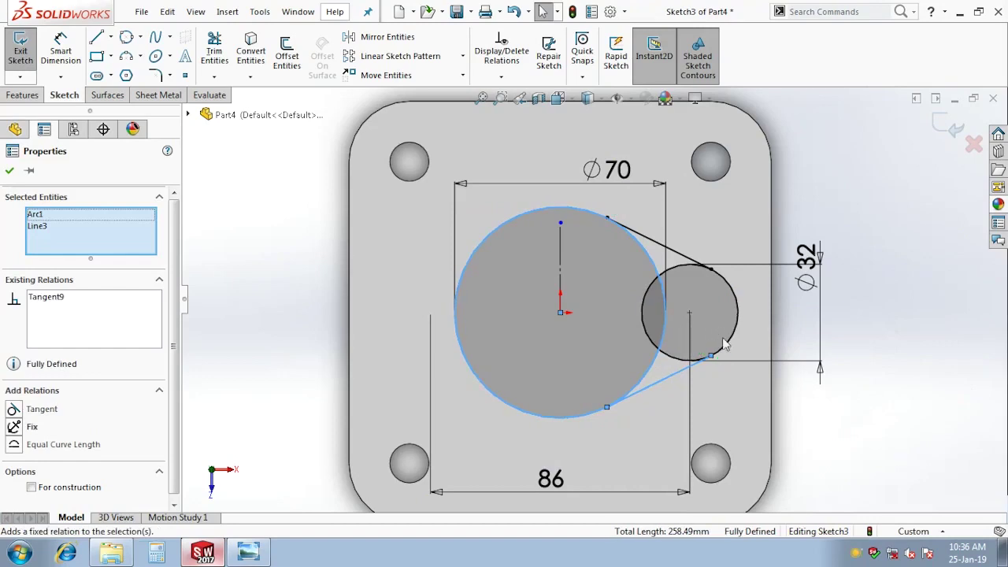
key(Escape)
Trim the inner arcs of both circles between the tangent lines on the right side
click(214, 51)
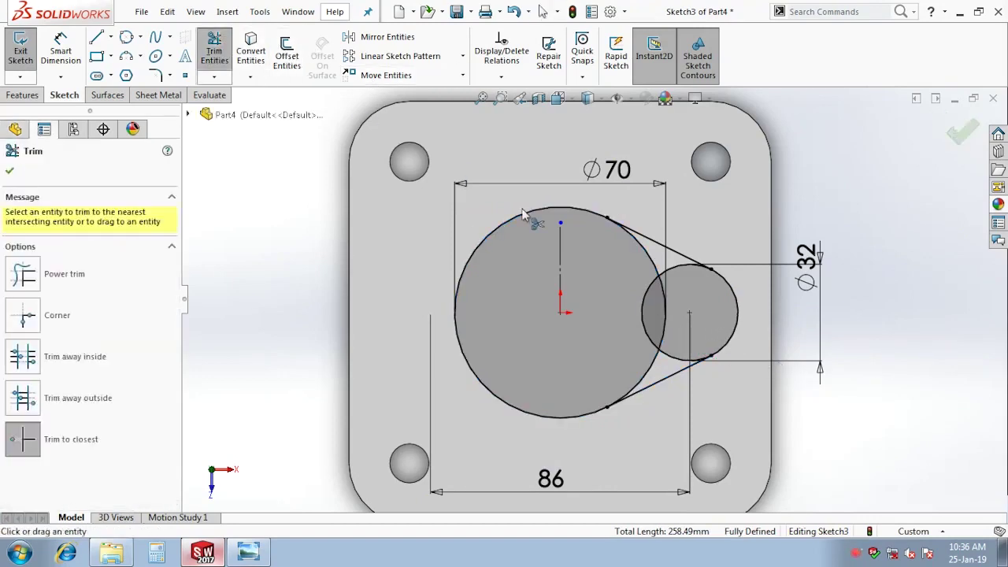
click(652, 281)
click(663, 280)
click(640, 380)
click(670, 358)
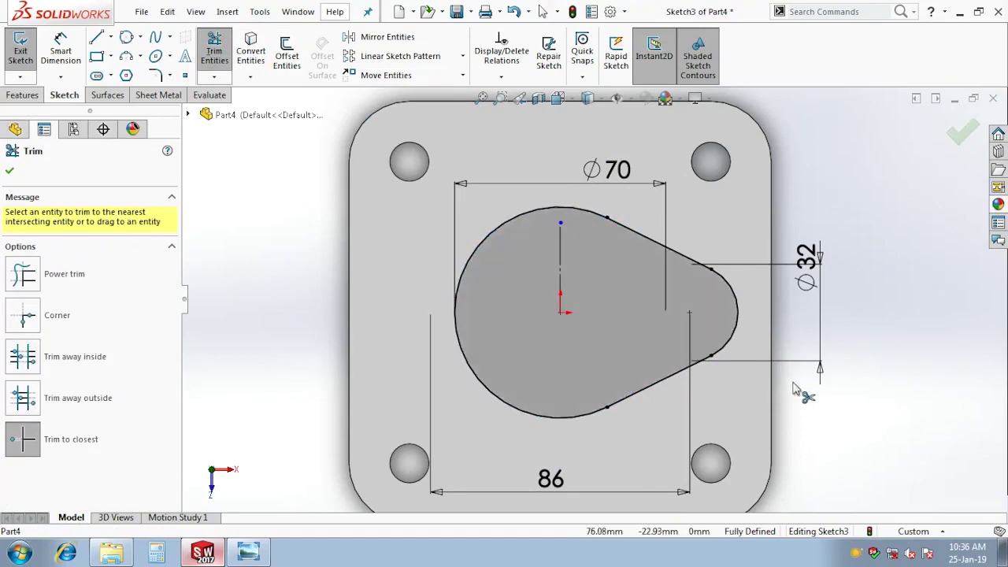
key(Escape)
key(f)
Mirror the right rounded end and both tangent lines about the vertical centreline
click(389, 43)
right_click(390, 44)
key(Escape)
key(Escape)
click(387, 37)
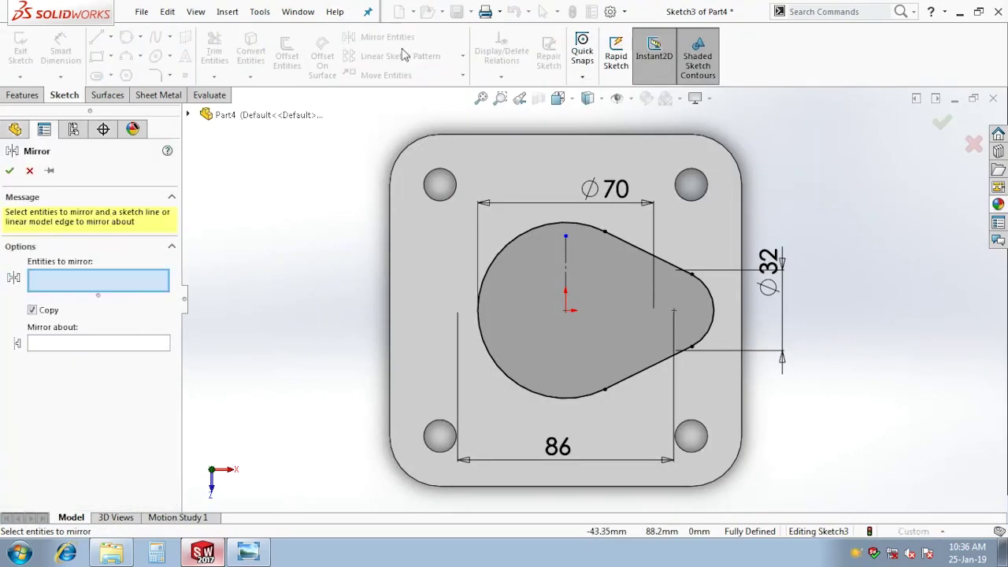
click(711, 304)
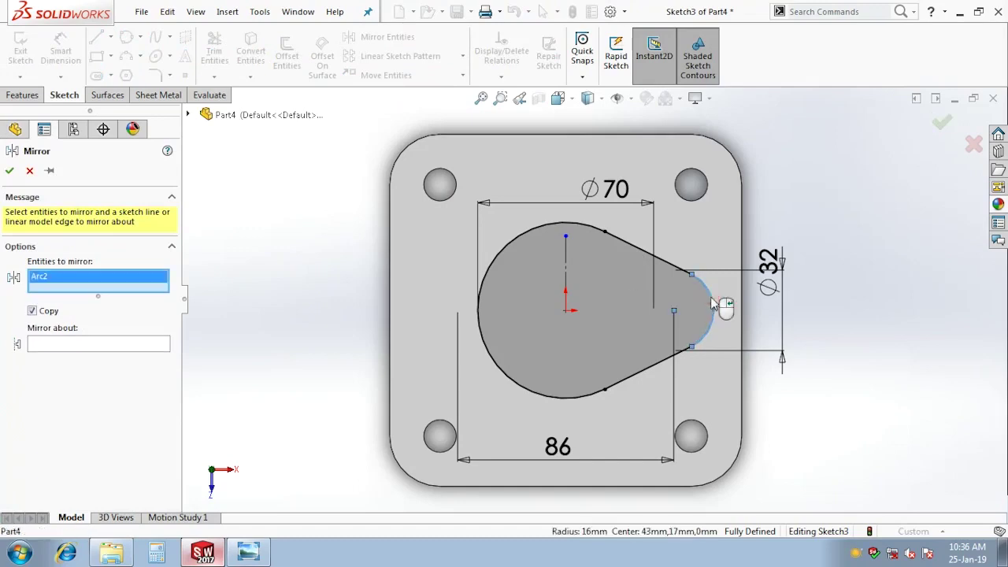
click(660, 263)
click(641, 371)
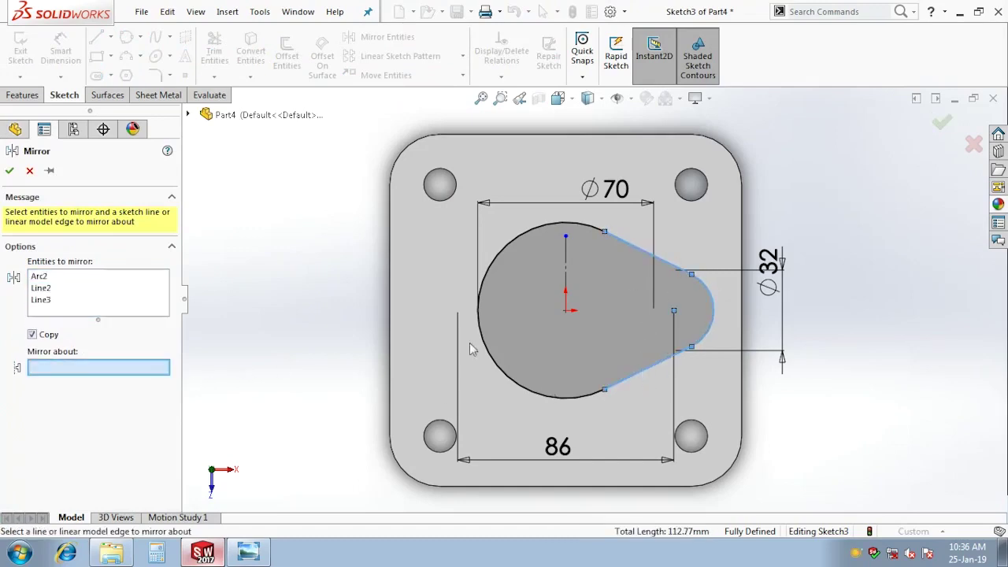
click(572, 269)
key(Return)
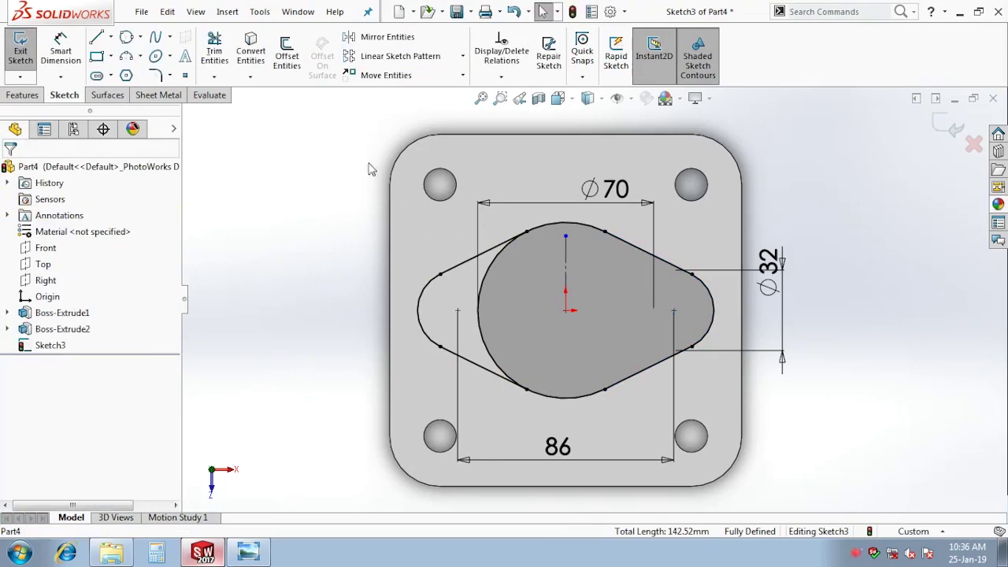
Trim the Ø70 circle's leftover left arc and bring up the reference drawing
click(218, 49)
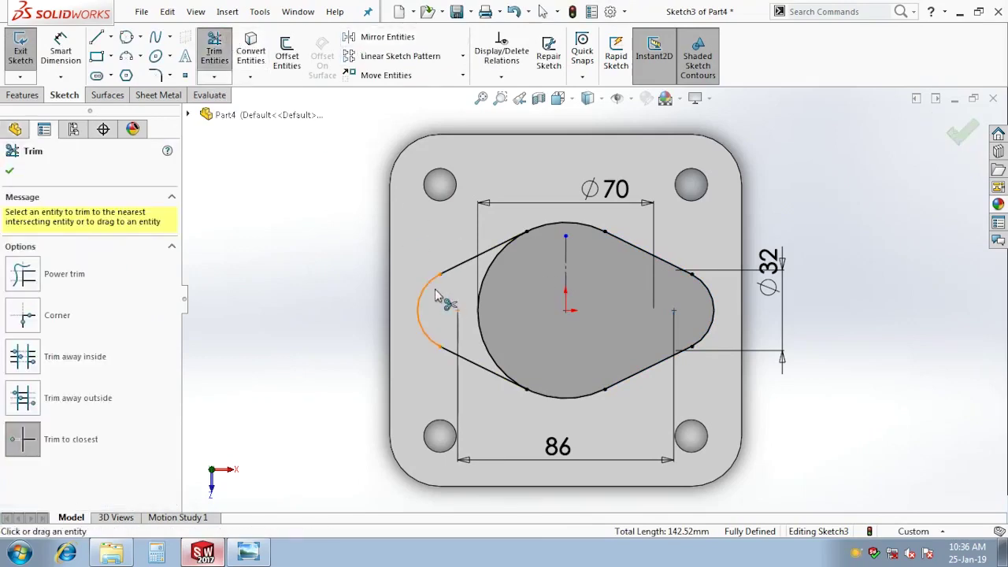
click(485, 293)
key(Escape)
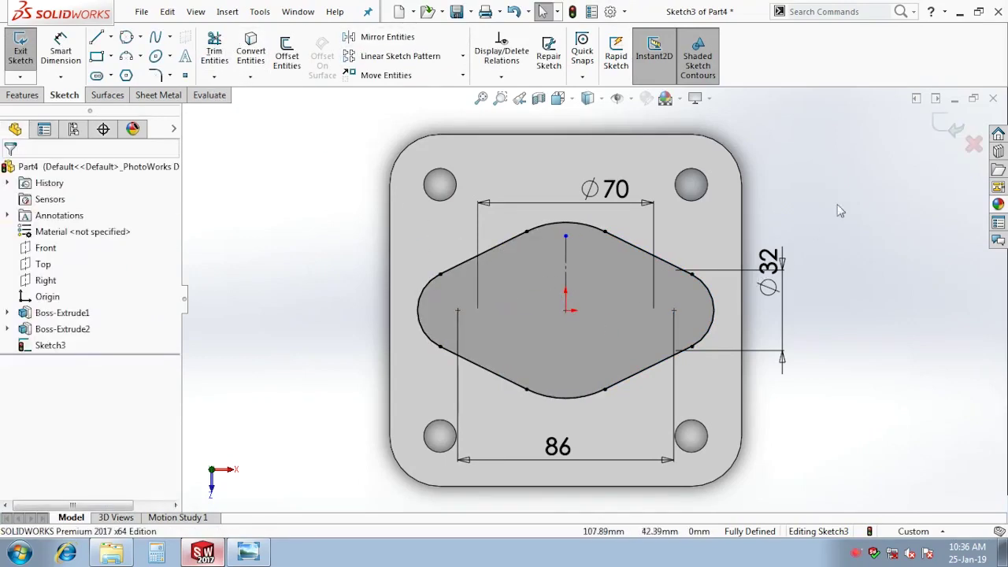
click(248, 551)
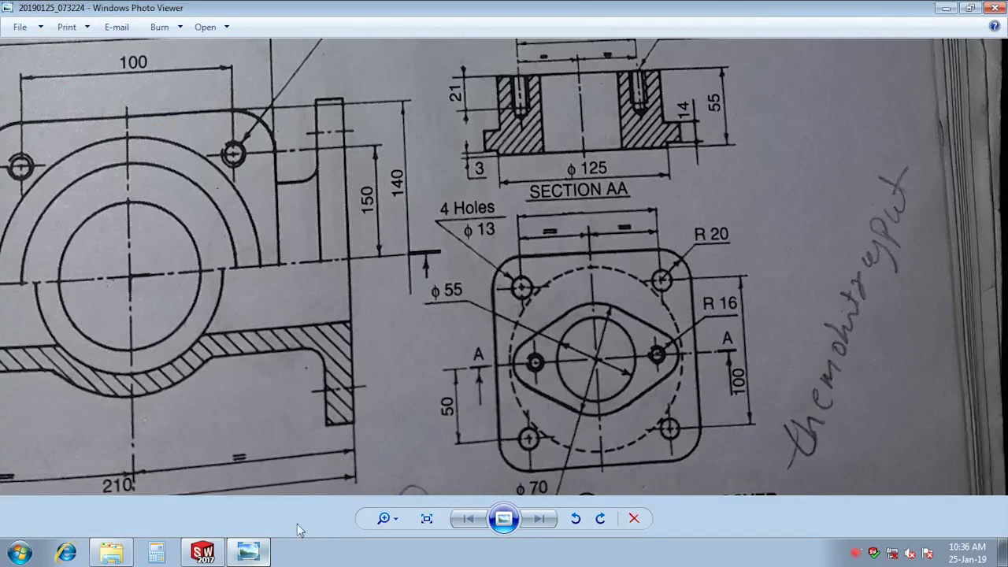
Extrude the diamond sketch into a 38 mm boss
click(204, 556)
click(942, 128)
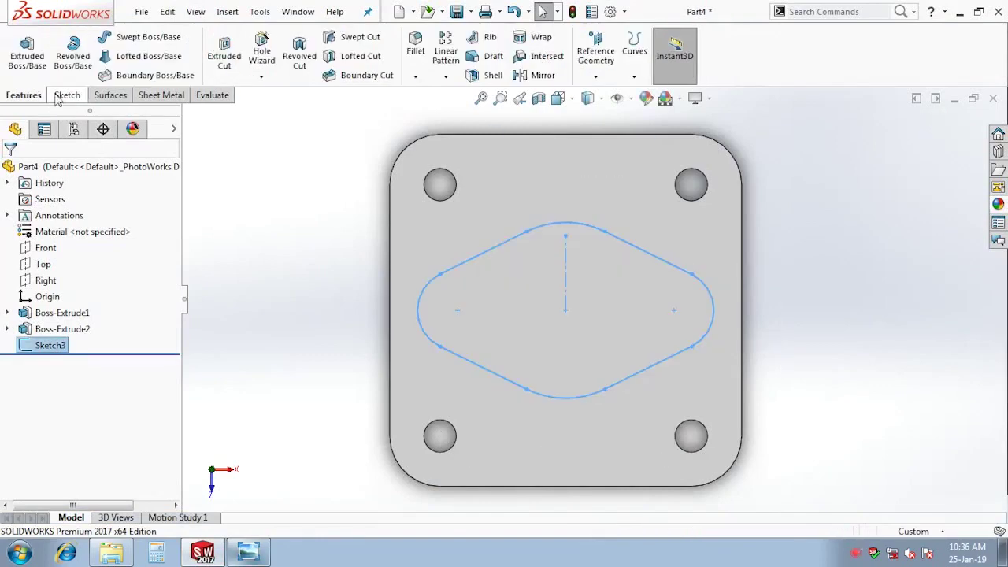
click(26, 54)
text(38)
key(Return)
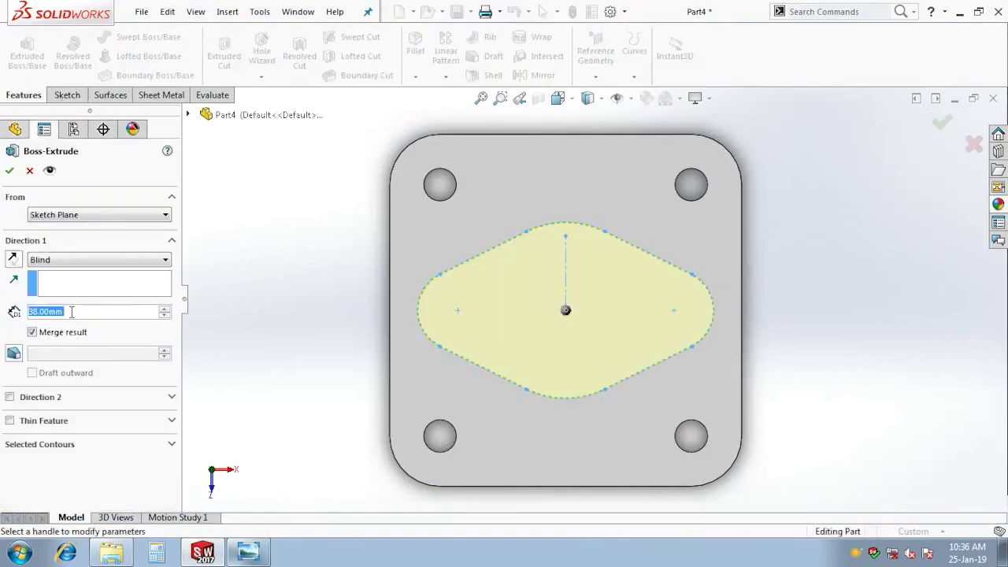
key(ctrl+7)
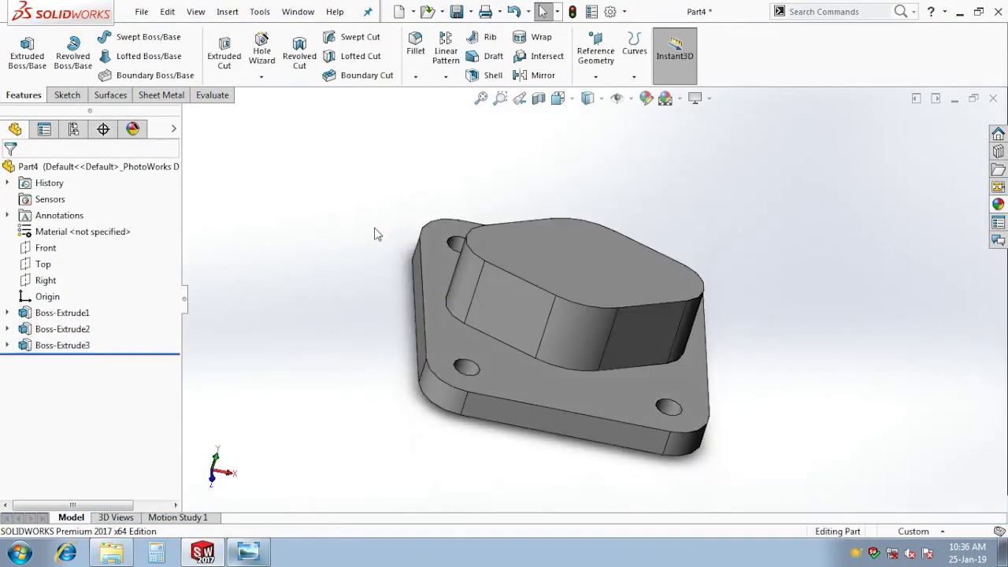
Measure between the boss's top face and the flange face
click(211, 95)
click(60, 52)
click(589, 255)
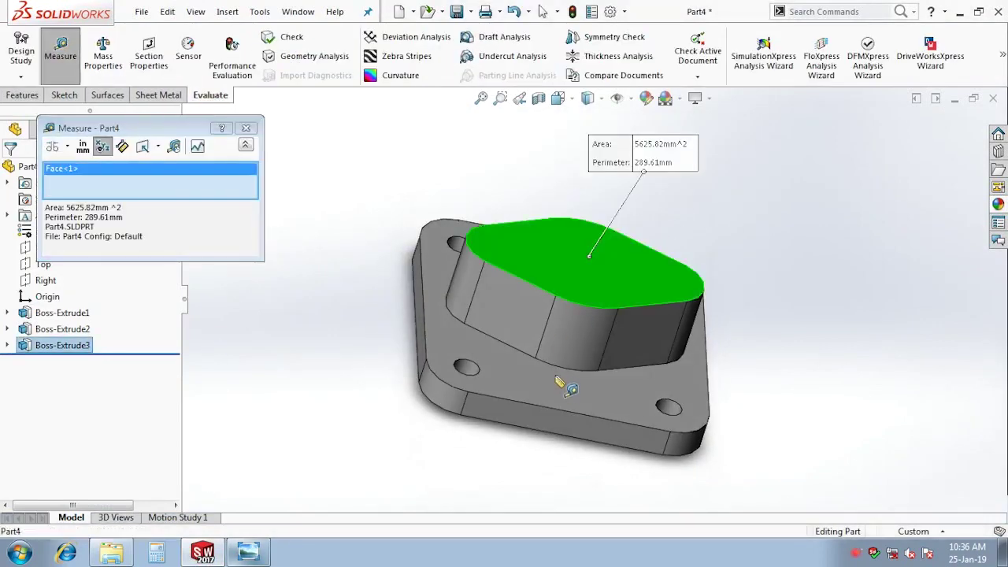
click(555, 382)
key(Escape)
Sketch a circle centred on the origin on the boss's top face
mouse_move(596, 325)
middle_down()
mouse_move(596, 270)
mouse_move(580, 292)
middle_up()
click(670, 248)
click(648, 242)
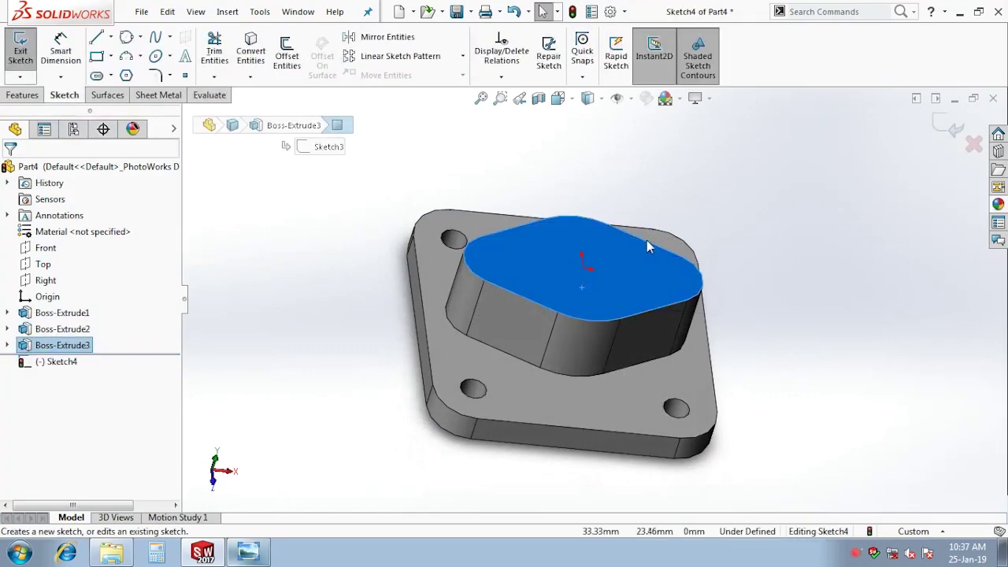
key(c)
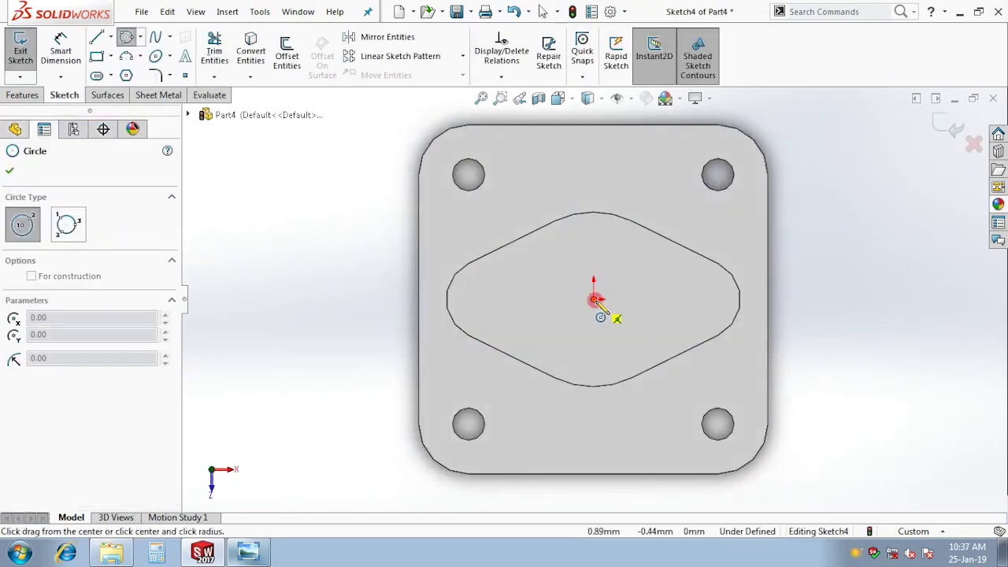
click(593, 299)
click(665, 338)
key(Escape)
Check the reference drawing, then dimension the circle to Ø55
click(248, 551)
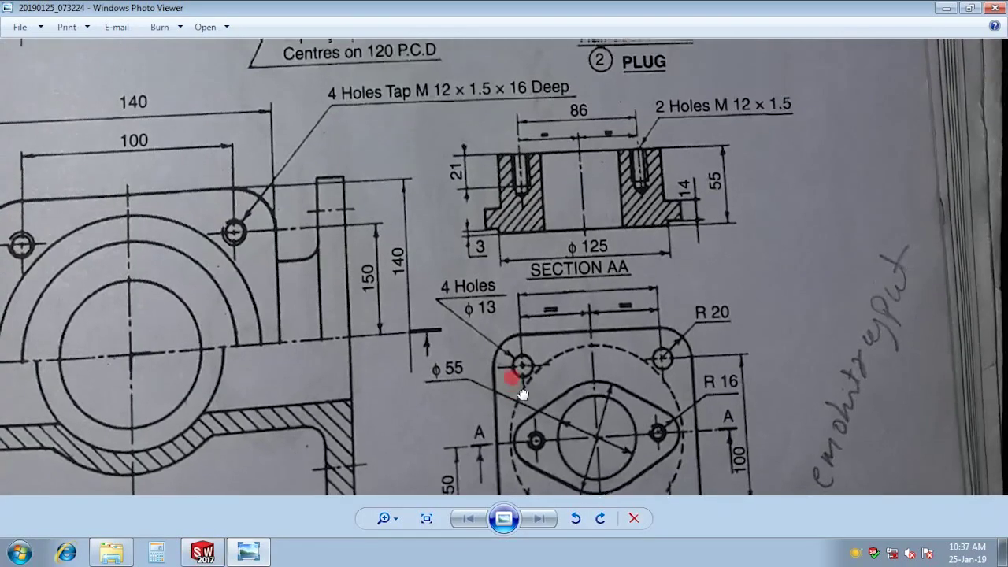
drag(450, 410, 475, 249)
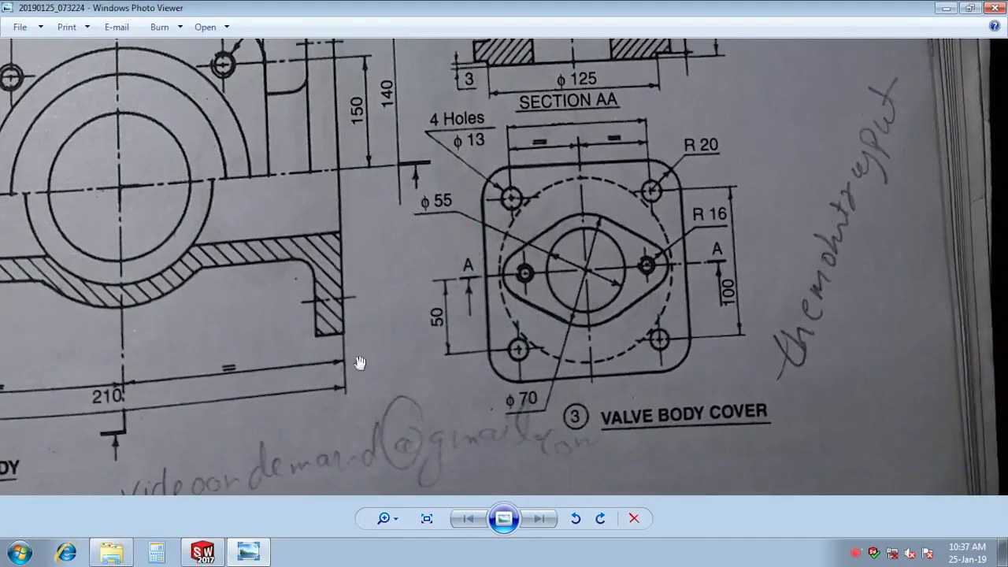
click(202, 551)
click(677, 298)
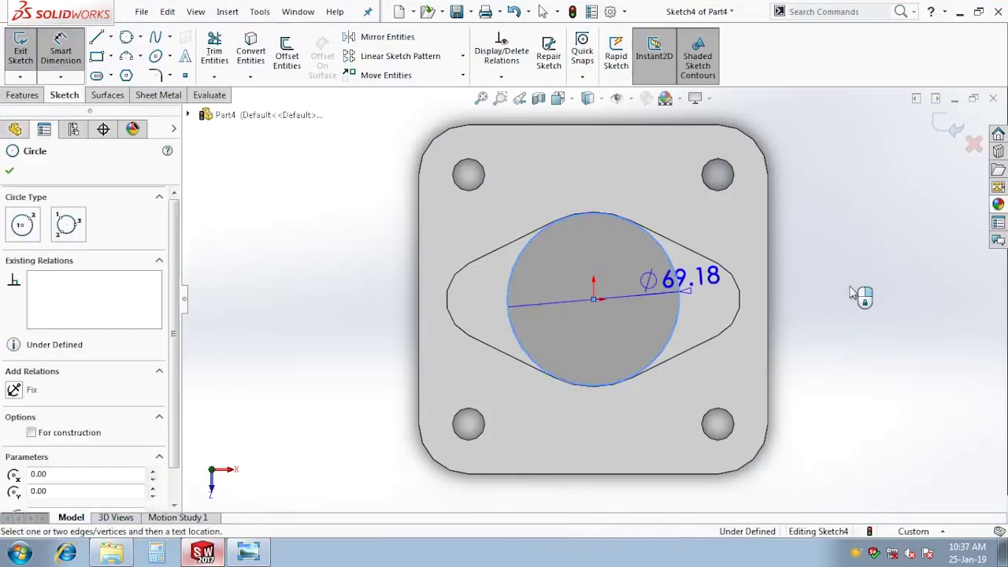
click(857, 292)
text(55)
key(Return)
click(21, 51)
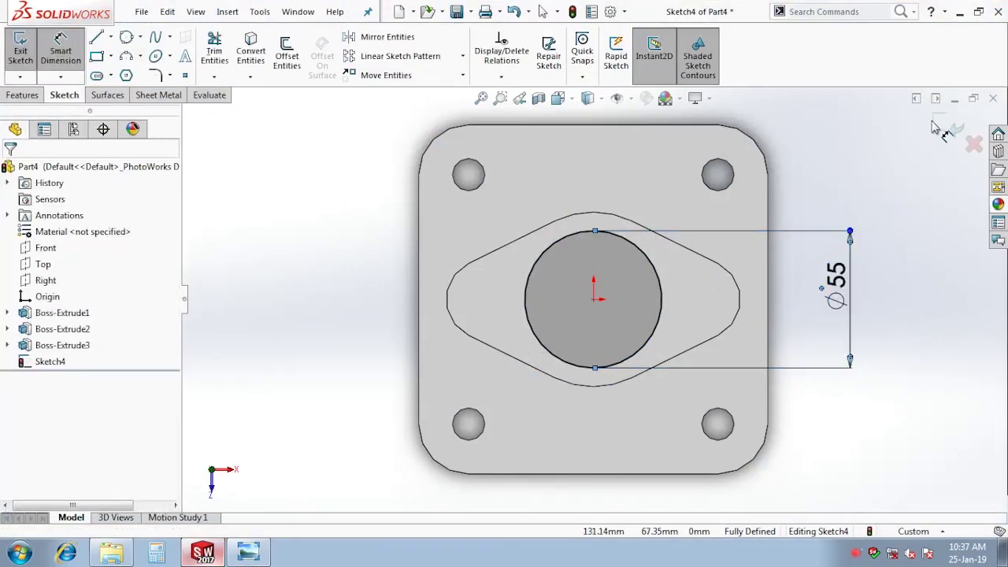
Cut the Ø55 circle Through All and compare the bore with the drawing
click(108, 95)
scroll(69, 73, up, 2)
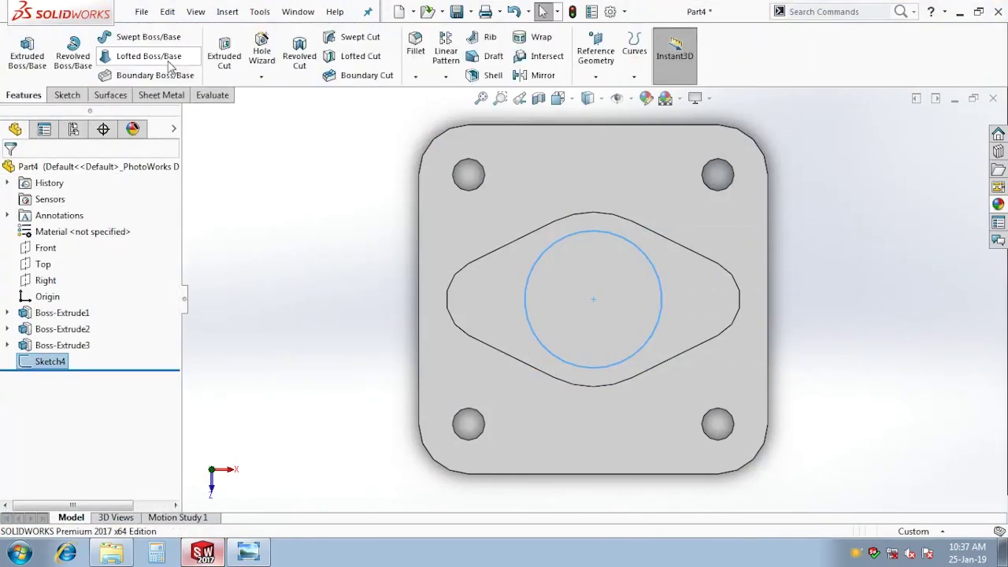
click(220, 69)
click(87, 260)
click(55, 271)
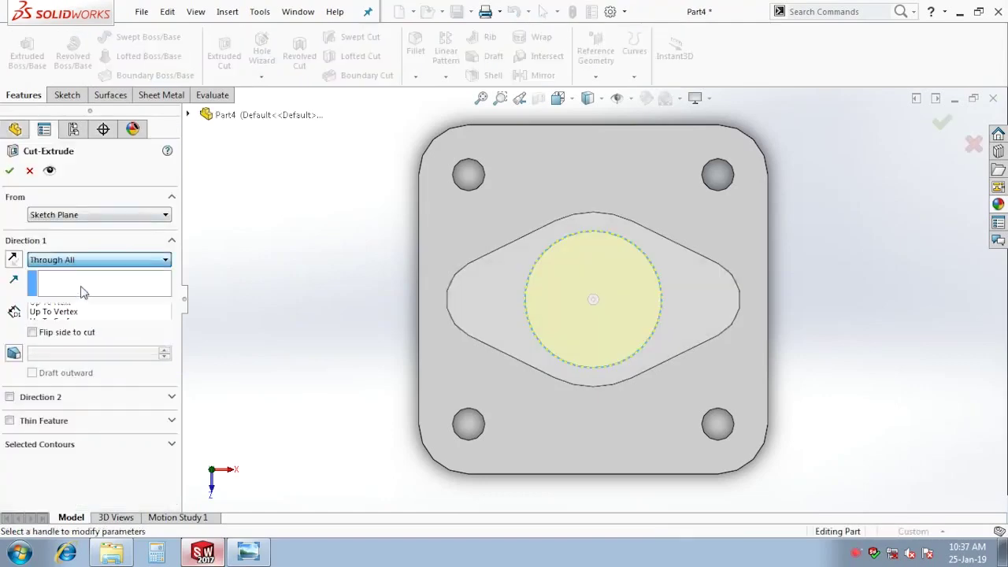
click(10, 170)
middle_drag(385, 332, 550, 237)
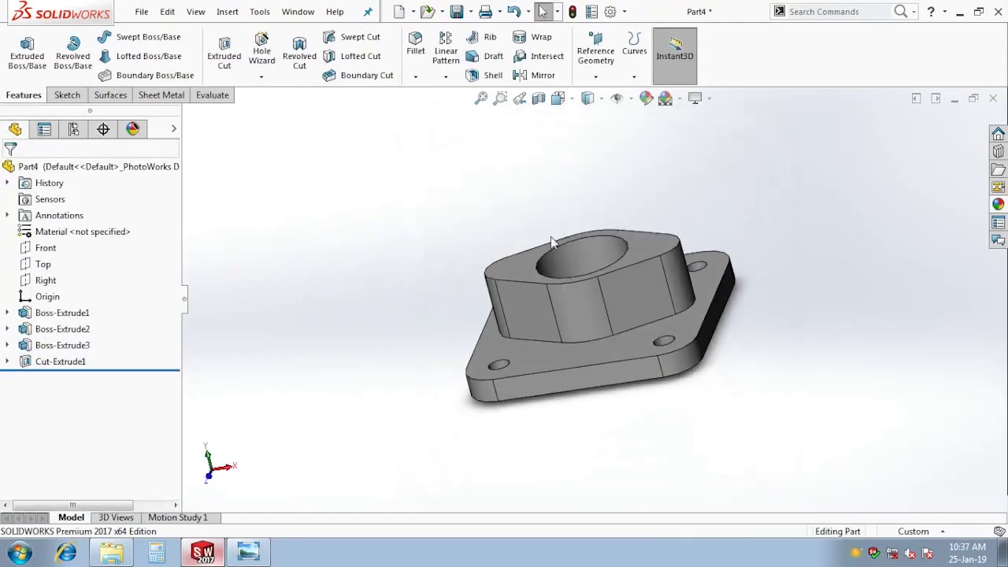
click(248, 551)
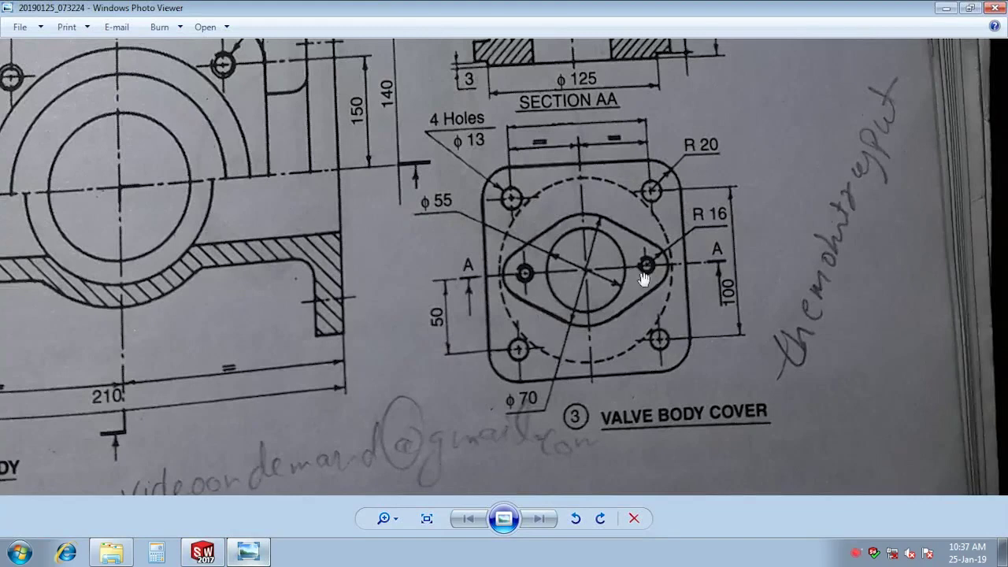
Review the valve body cover section in the reference drawing
drag(646, 287, 572, 398)
click(203, 554)
drag(575, 352, 579, 293)
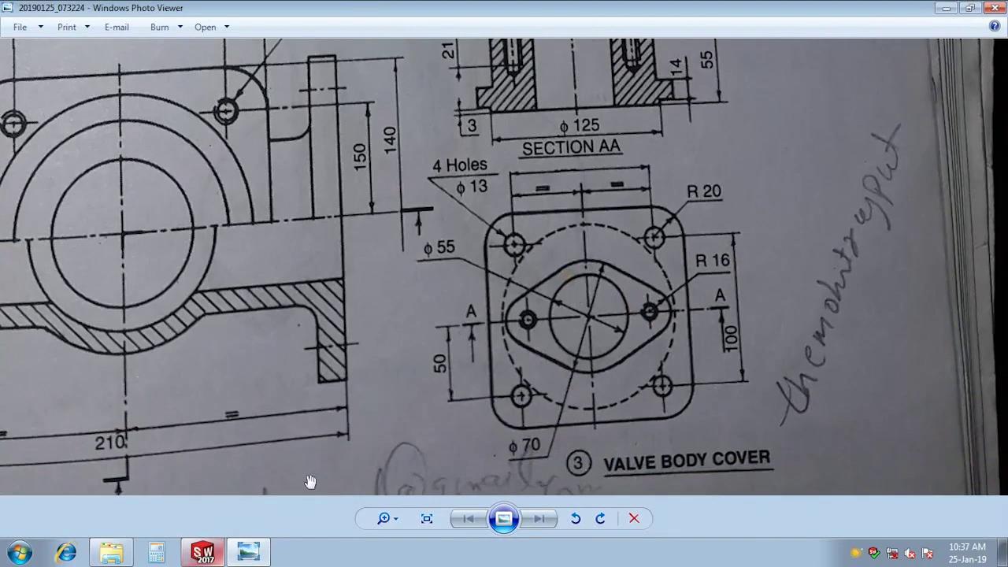
click(205, 554)
click(203, 554)
click(204, 553)
Sketch two points at the centres of the boss's rounded ends on its top face
middle_drag(606, 279, 648, 277)
click(648, 277)
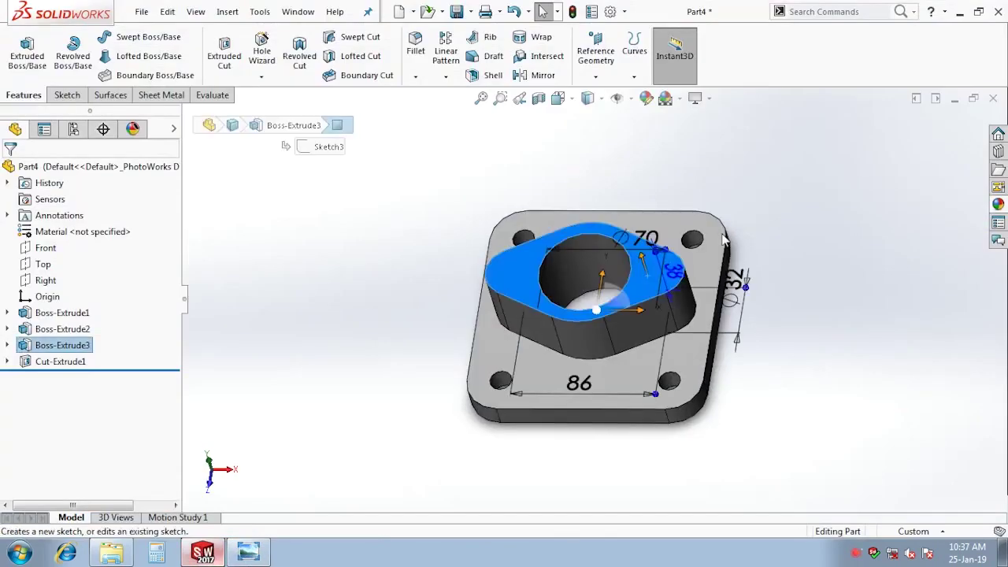
click(718, 242)
click(185, 74)
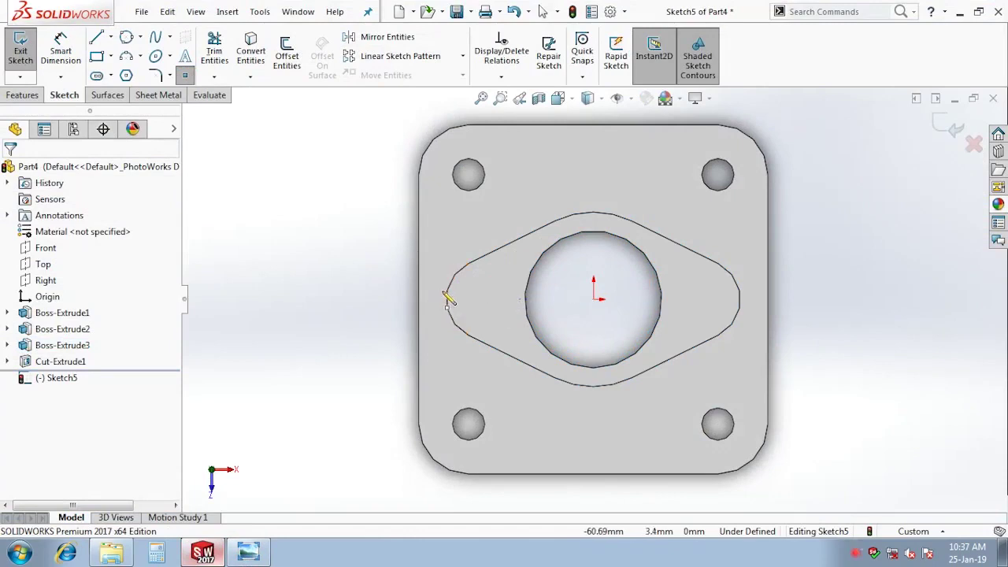
click(486, 299)
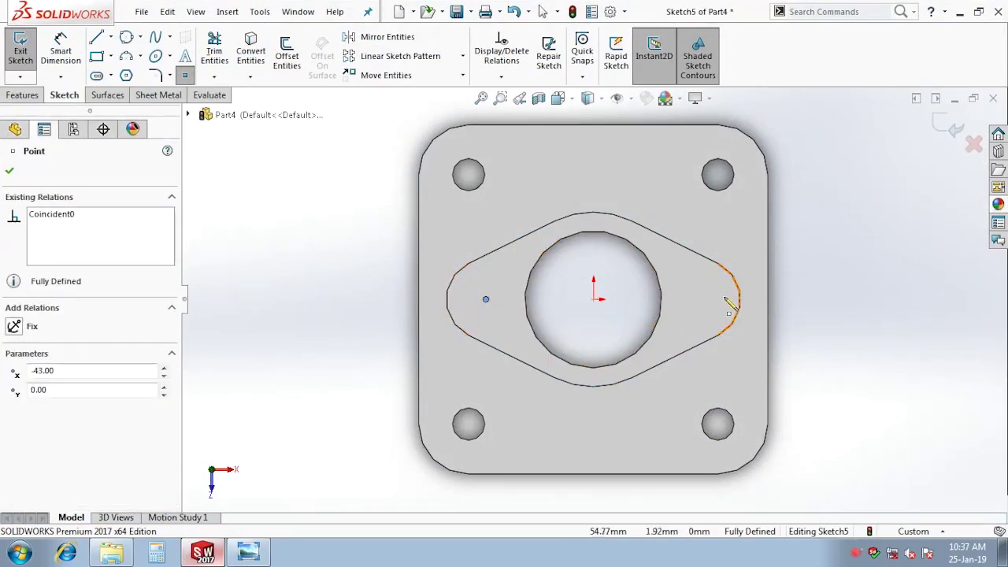
click(701, 299)
key(Escape)
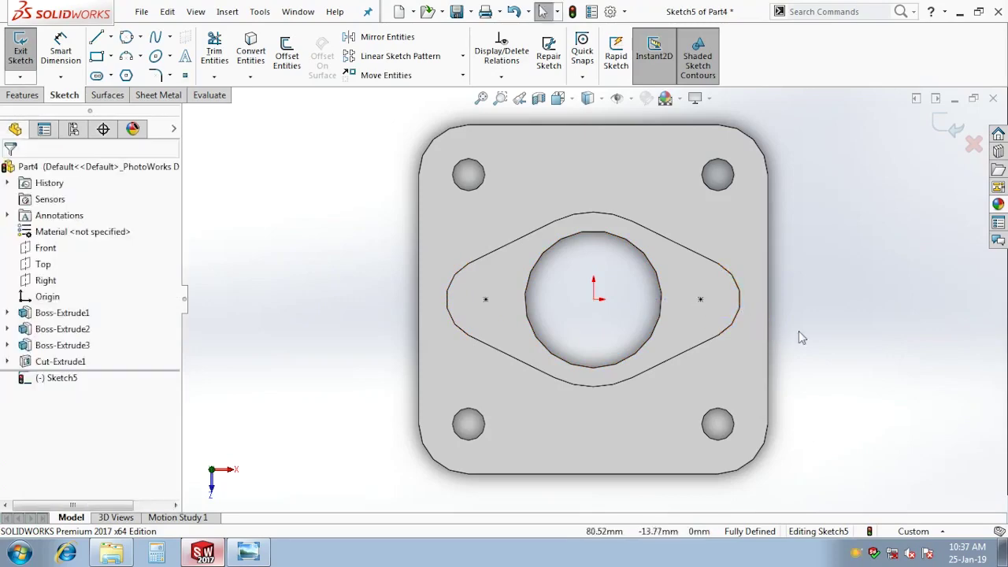
click(954, 125)
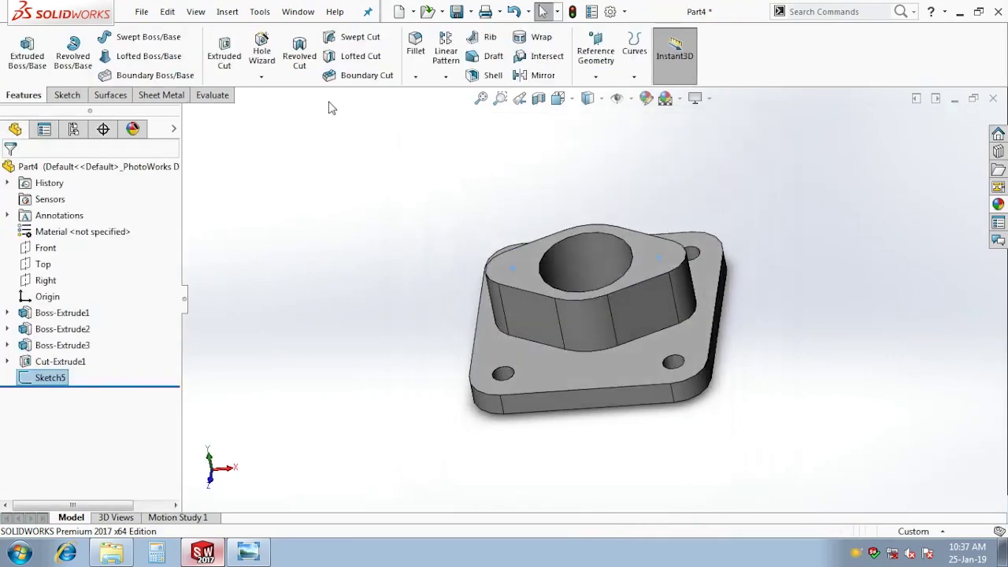
click(251, 53)
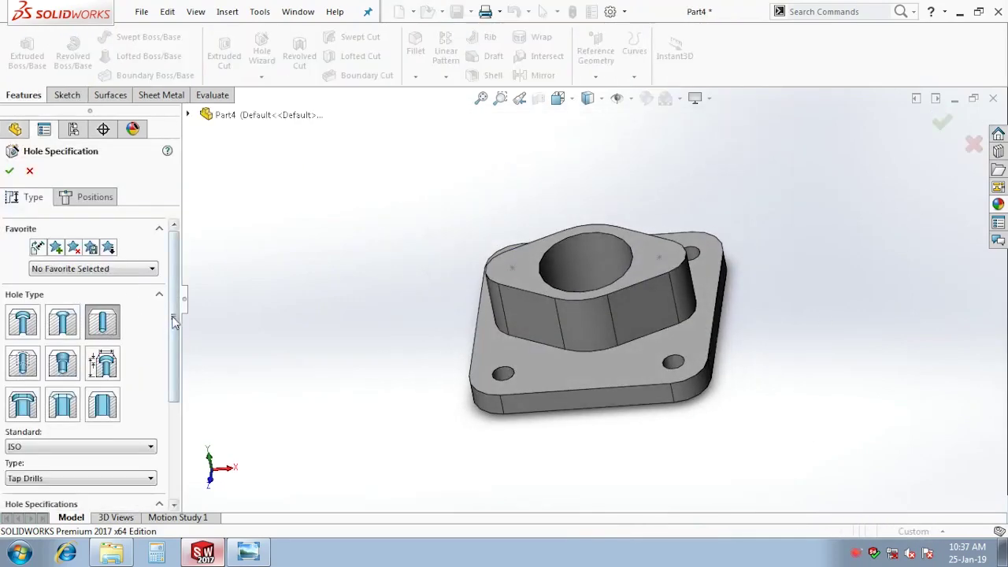
Set up an M12x1.5 bottoming tapped hole, blind 21 mm deep
click(22, 363)
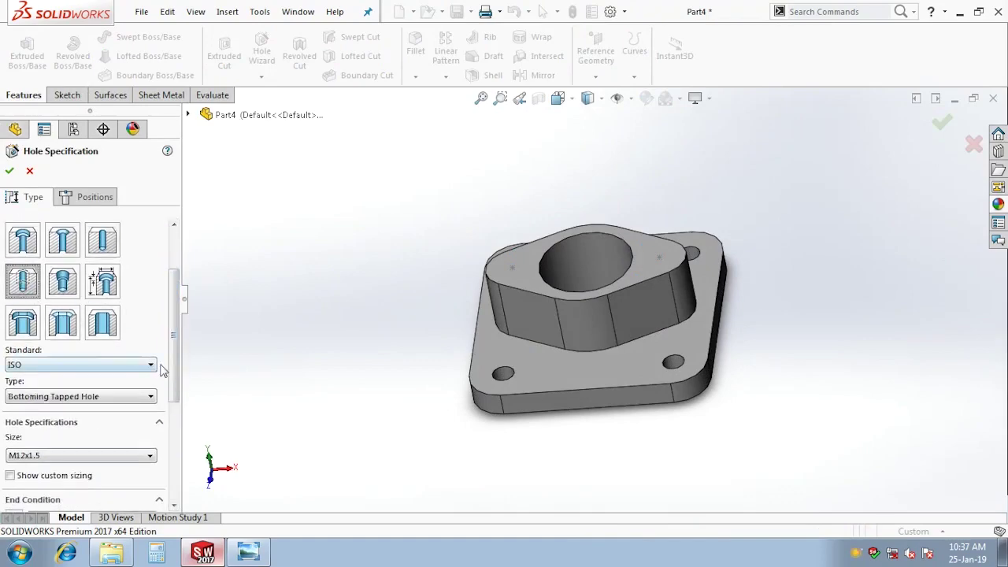
scroll(118, 370, down, 3)
scroll(118, 370, down, 3)
click(248, 551)
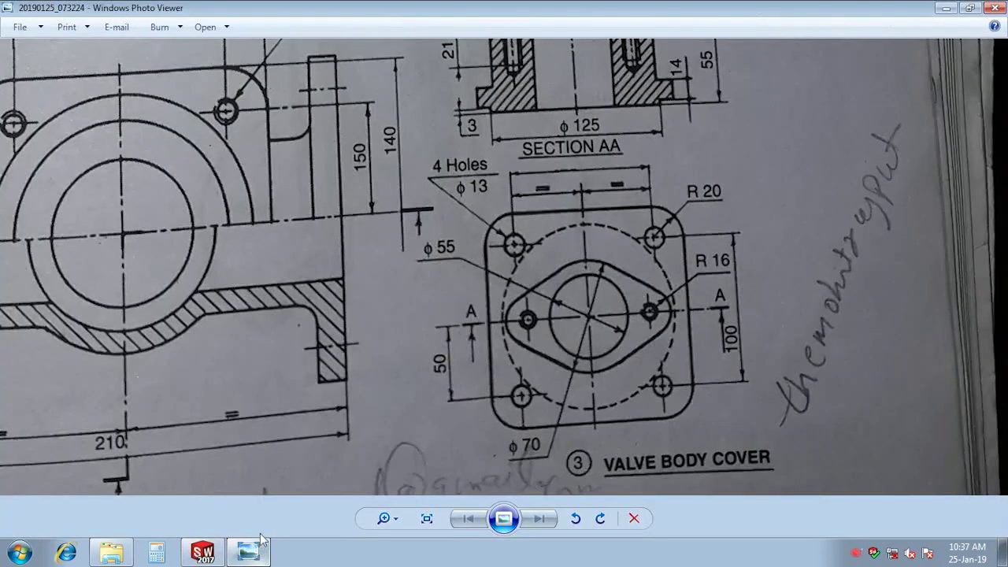
scroll(540, 310, down, 1)
scroll(548, 301, up, 1)
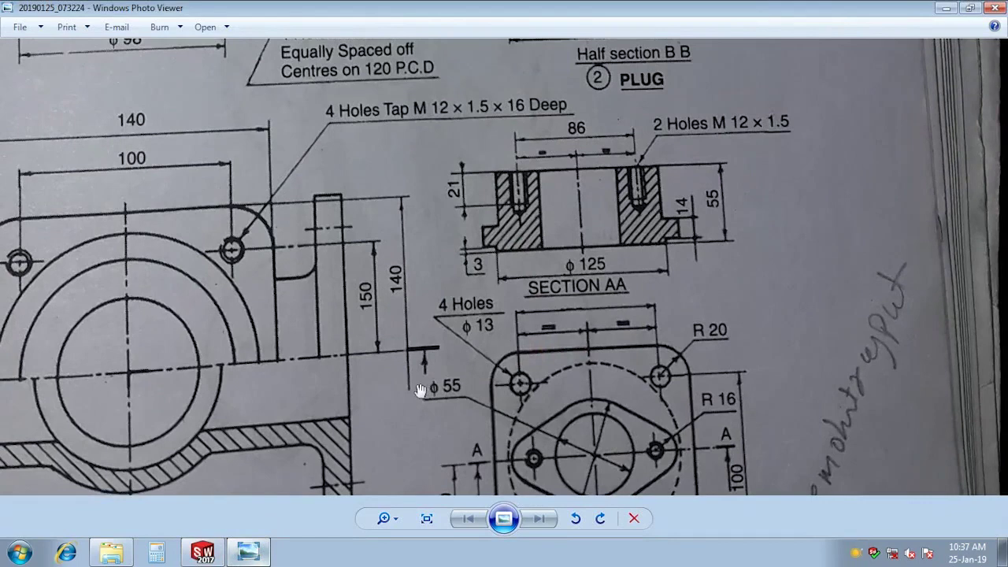
click(193, 549)
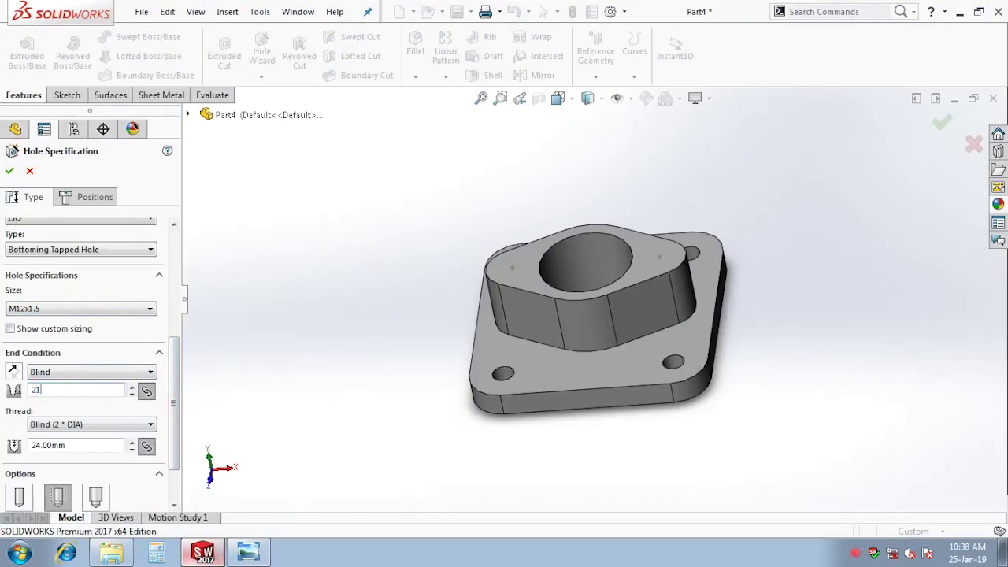
text(1)
key(Return)
mouse_move(167, 404)
mouse_down()
mouse_move(170, 449)
mouse_move(175, 300)
mouse_move(180, 452)
mouse_up()
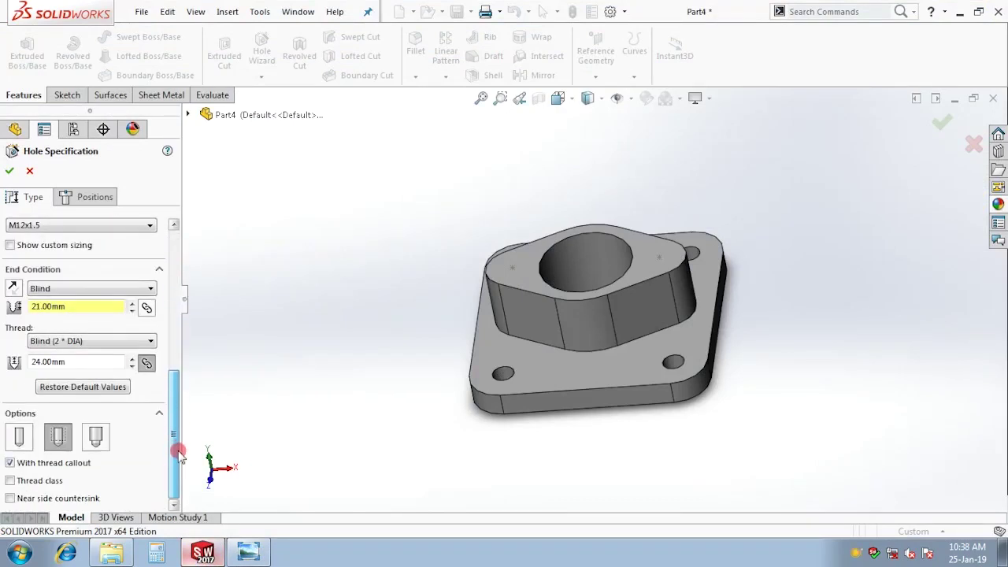
Keep thread depth at twice the diameter and place holes at both sketch points
click(95, 437)
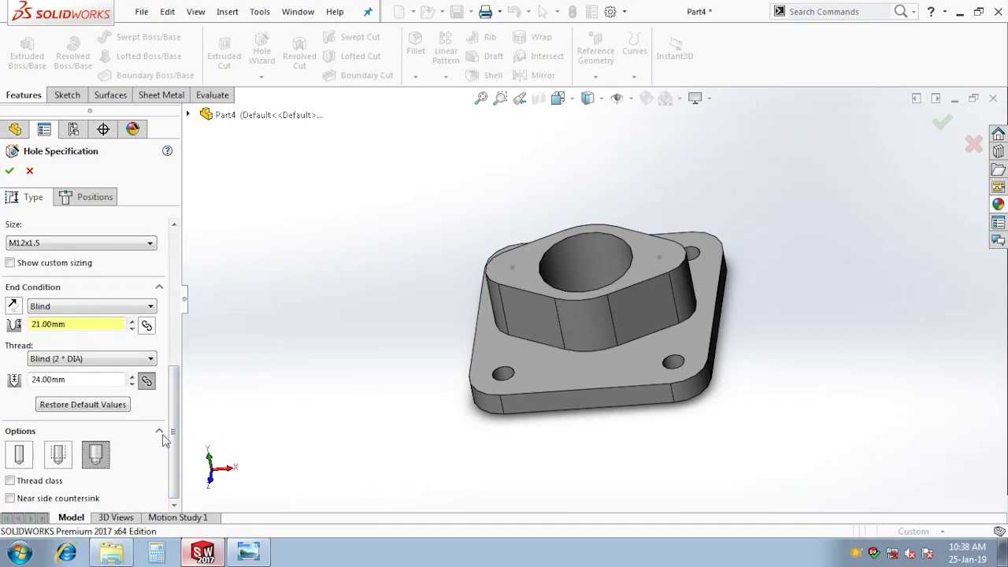
click(87, 362)
click(85, 374)
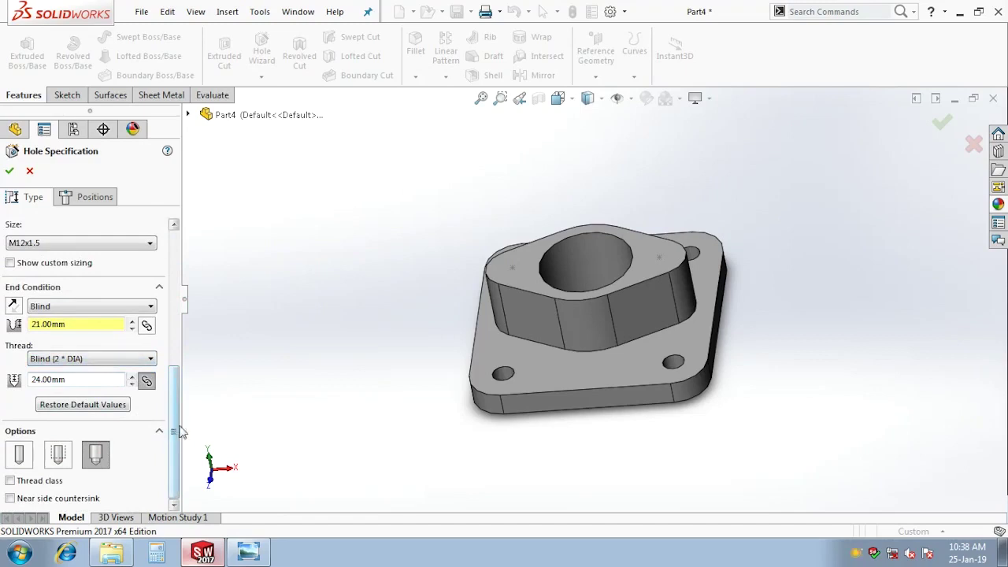
drag(175, 426, 168, 260)
click(111, 201)
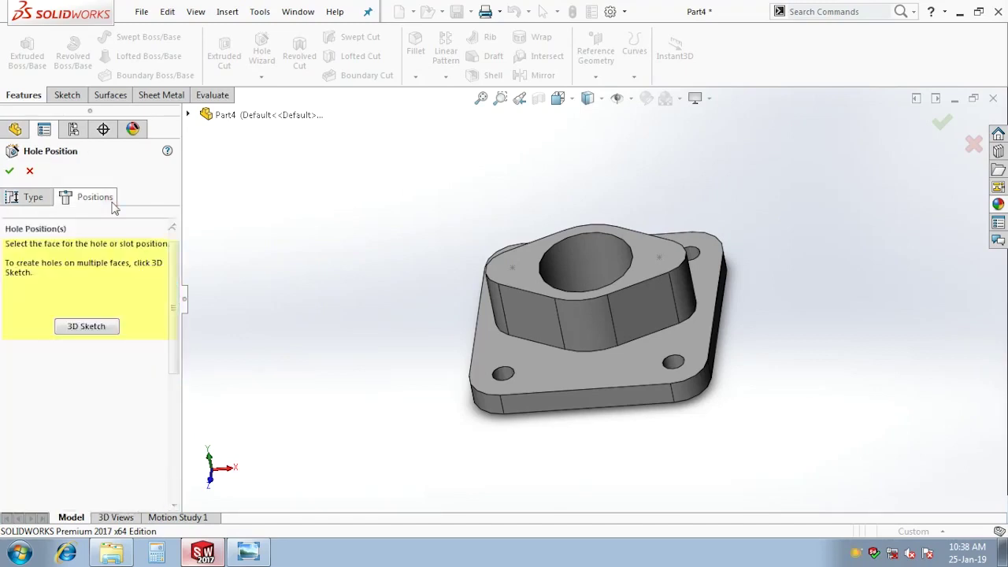
scroll(602, 272, down, 3)
click(465, 273)
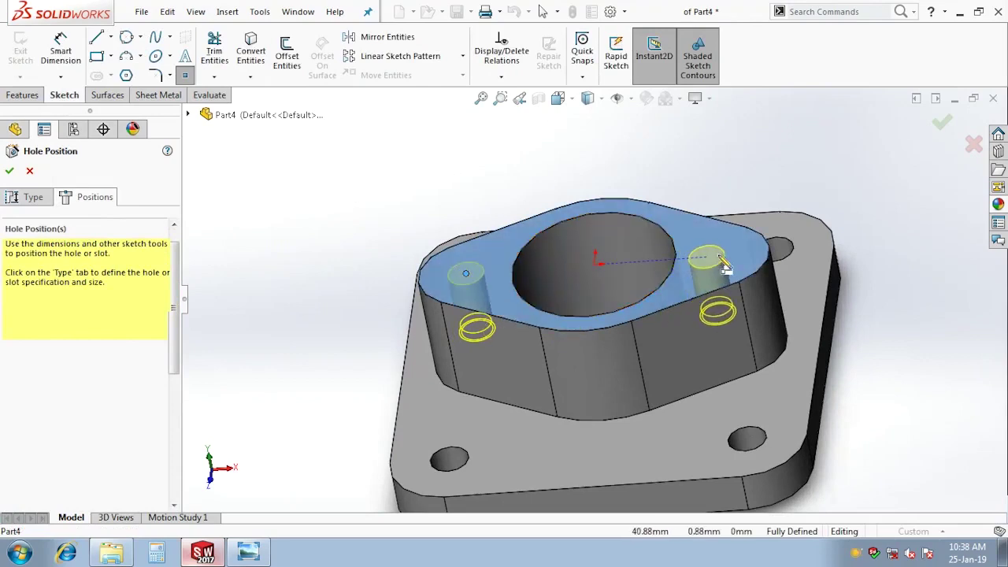
click(722, 255)
Recheck the 24 mm thread depth and confirm the two tapped holes
click(33, 196)
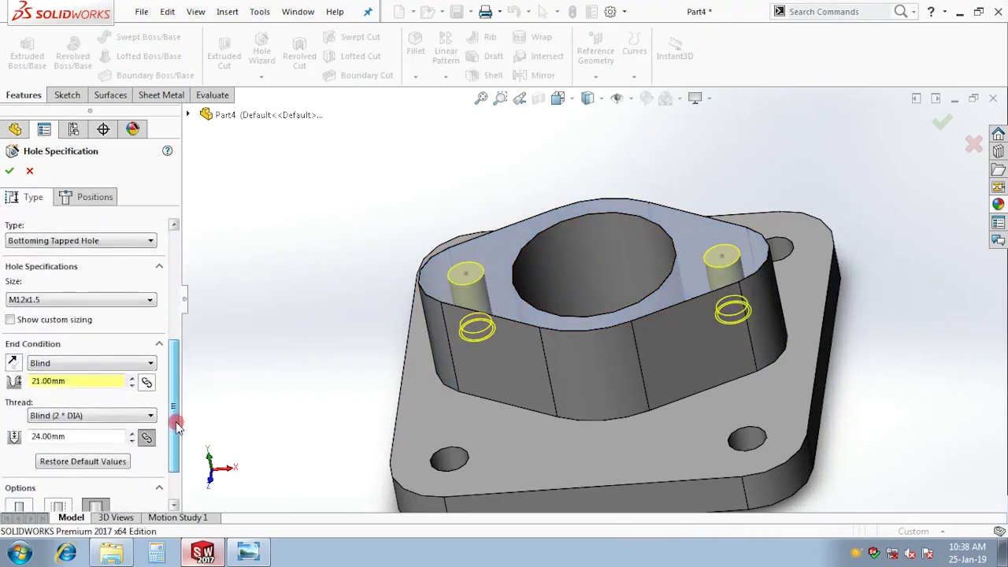
drag(180, 318, 177, 444)
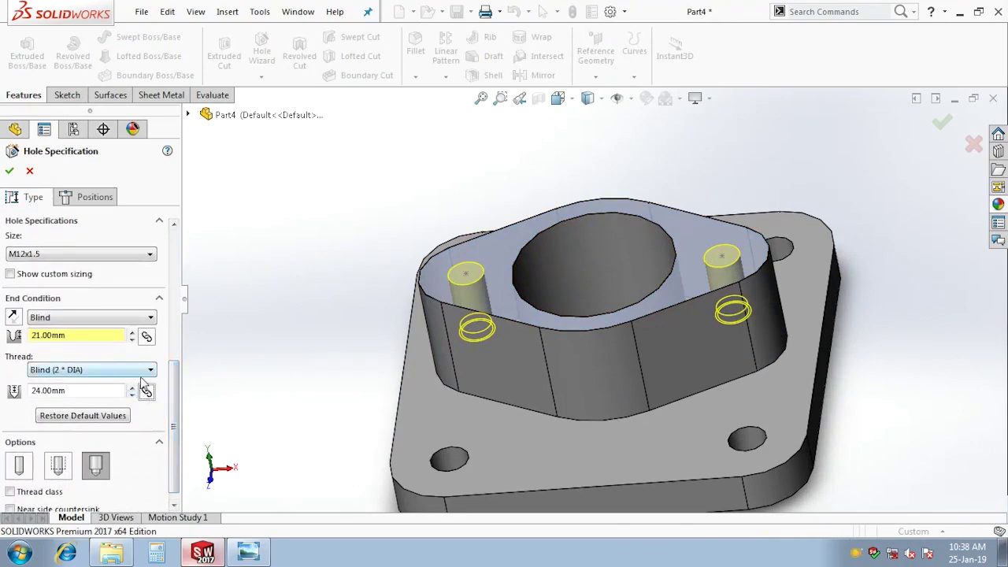
middle_drag(393, 370, 389, 245)
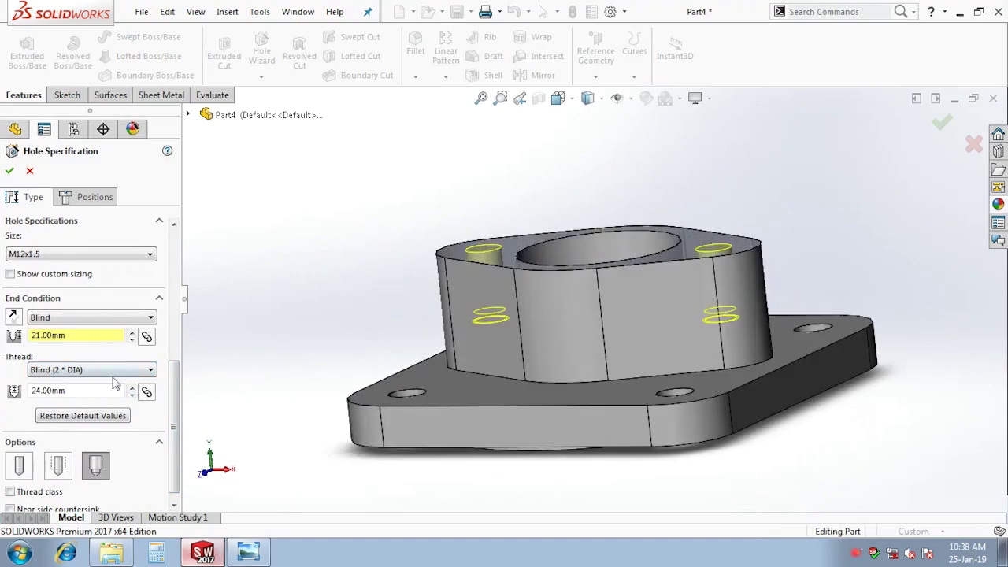
click(135, 370)
click(134, 380)
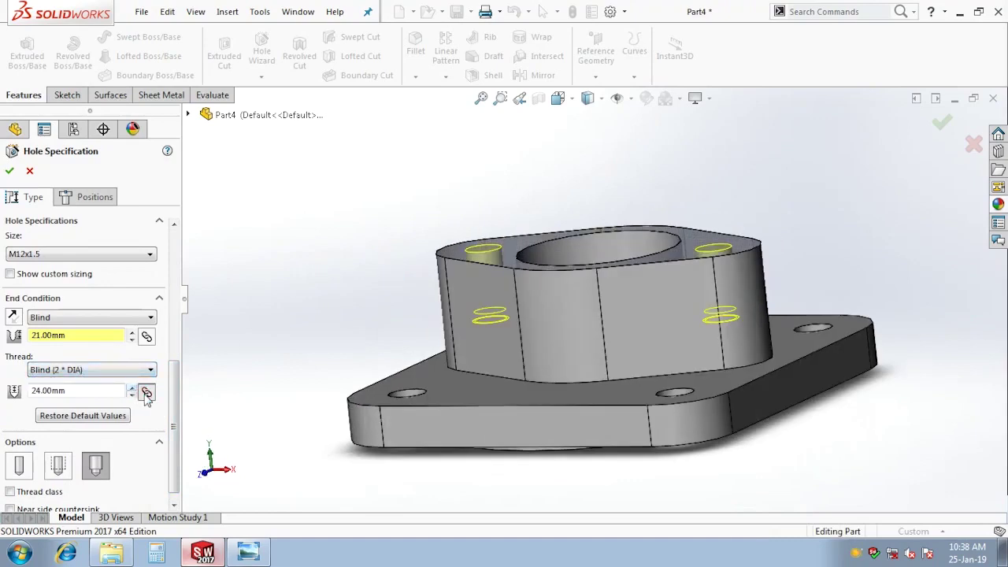
mouse_move(173, 413)
mouse_down()
mouse_move(176, 439)
mouse_move(178, 352)
mouse_up()
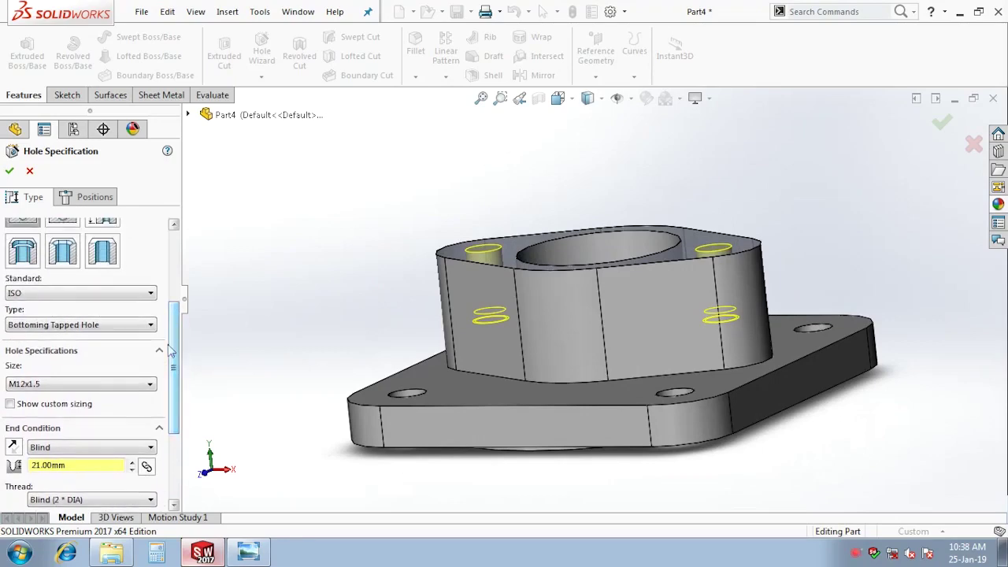
click(13, 170)
mouse_move(515, 279)
middle_down()
mouse_move(515, 434)
mouse_move(540, 135)
middle_up()
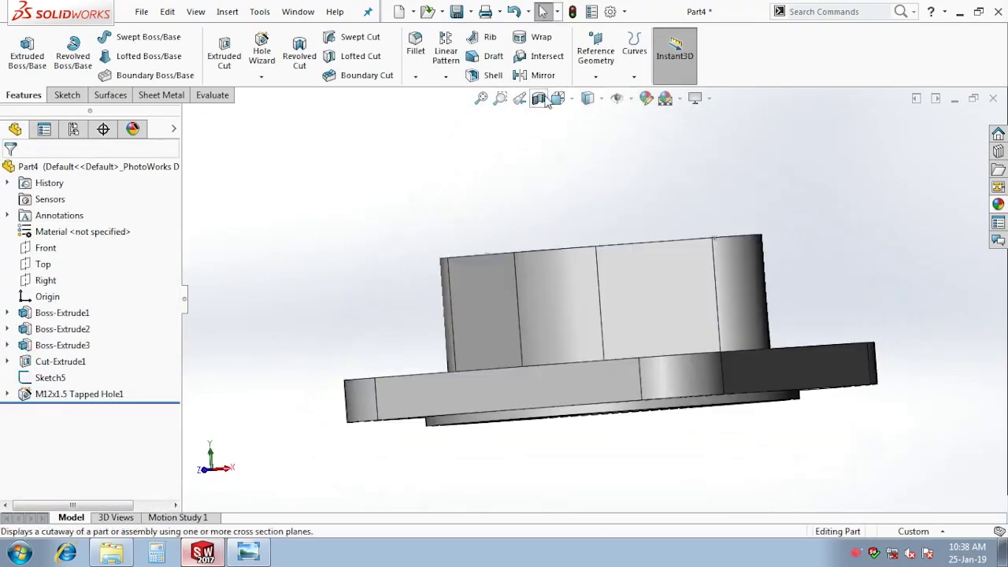
Preview a section view of the holes, then return to isometric
click(538, 98)
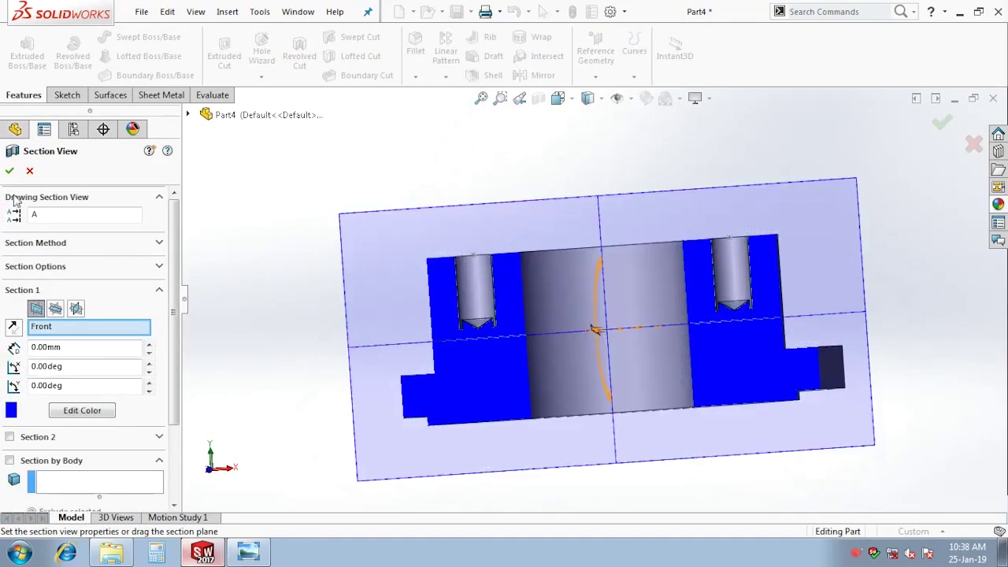
click(29, 170)
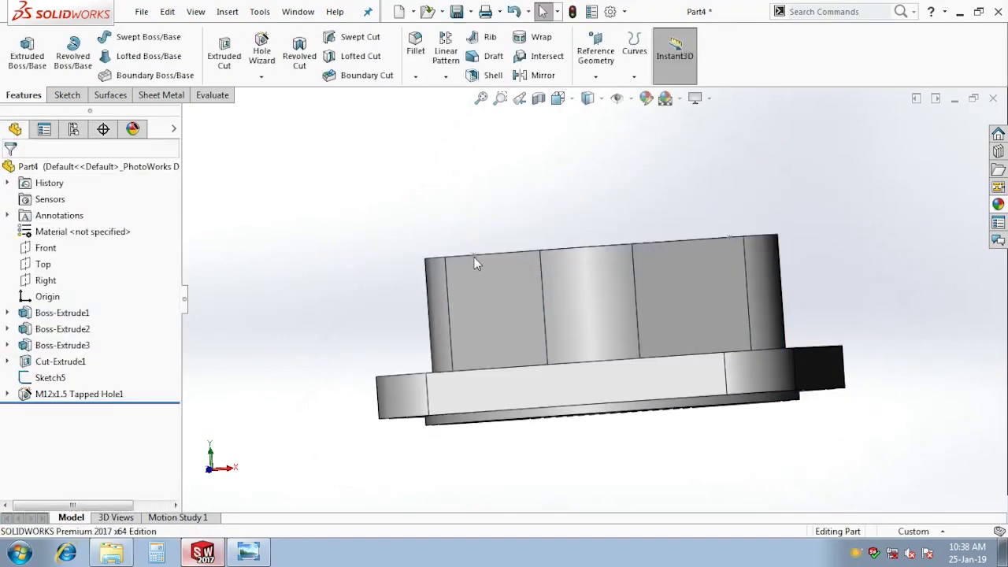
middle_drag(533, 218, 540, 354)
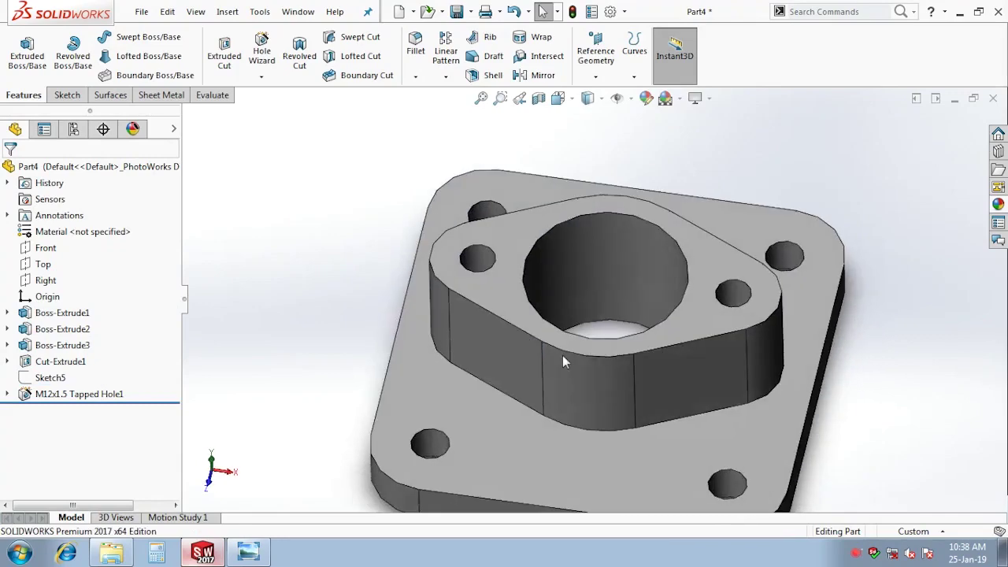
key(ctrl+7)
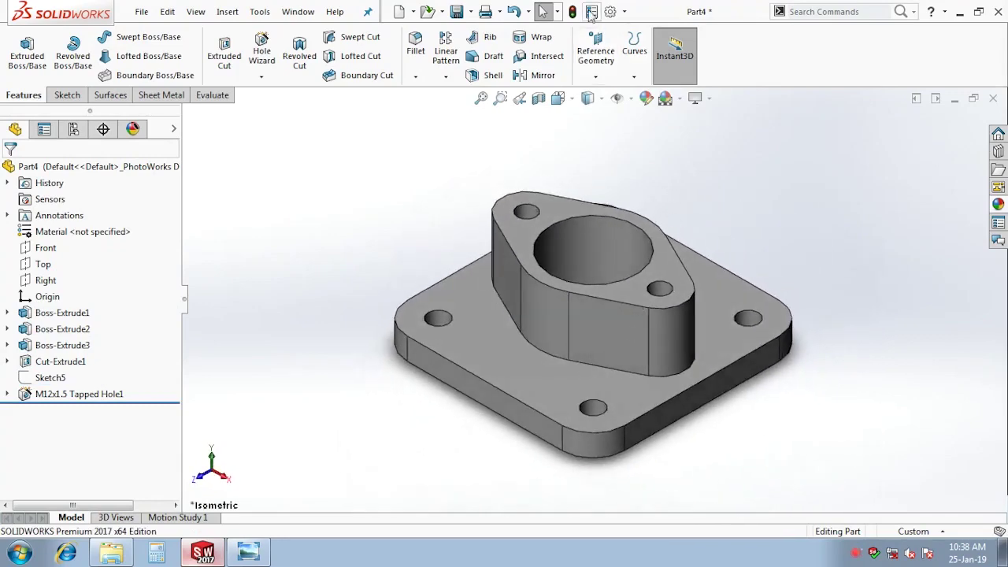
Apply a black appearance to the whole part
mouse_move(594, 357)
middle_down()
mouse_move(591, 196)
mouse_move(614, 169)
mouse_move(600, 298)
mouse_move(620, 338)
middle_up()
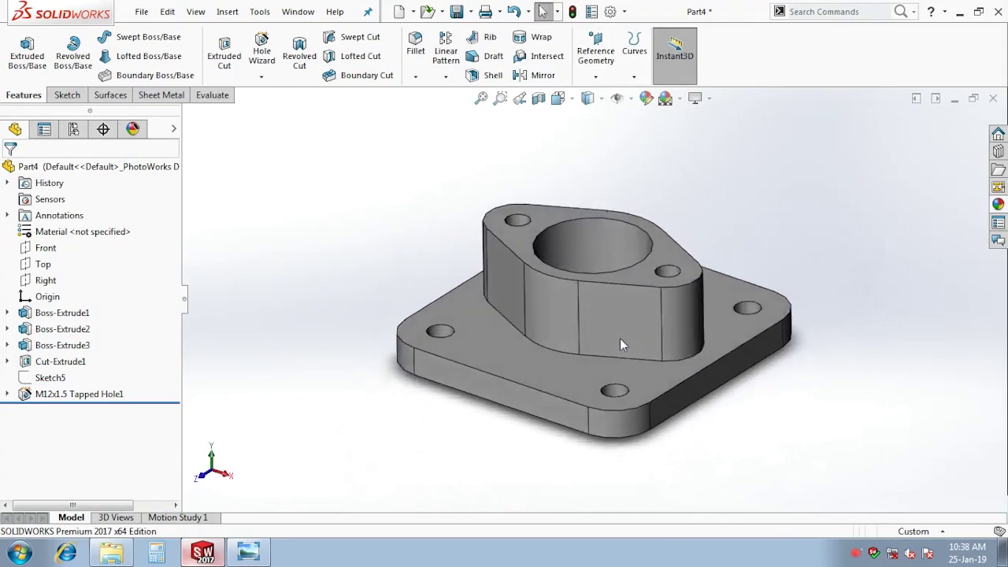
key(ctrl+7)
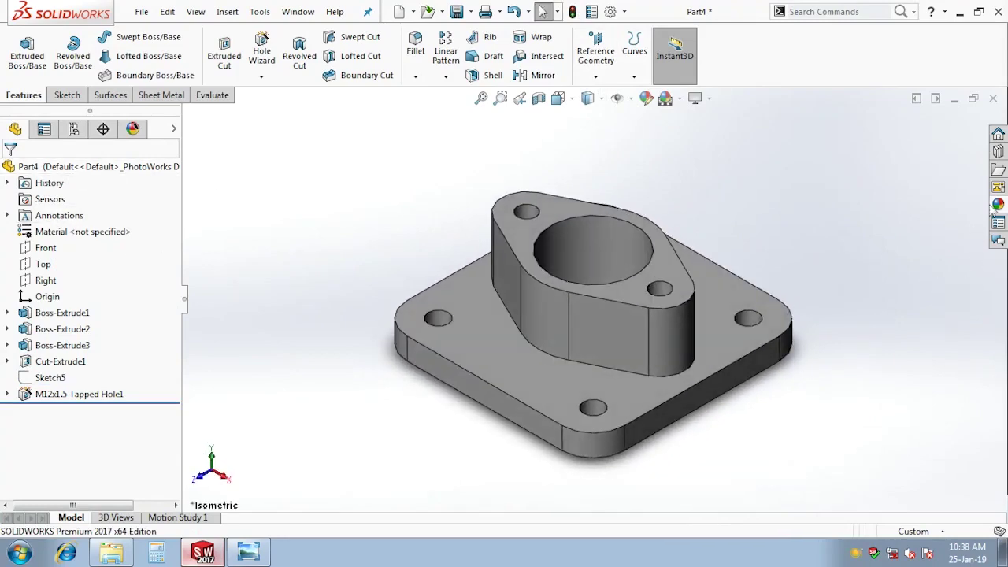
click(998, 204)
double_click(854, 421)
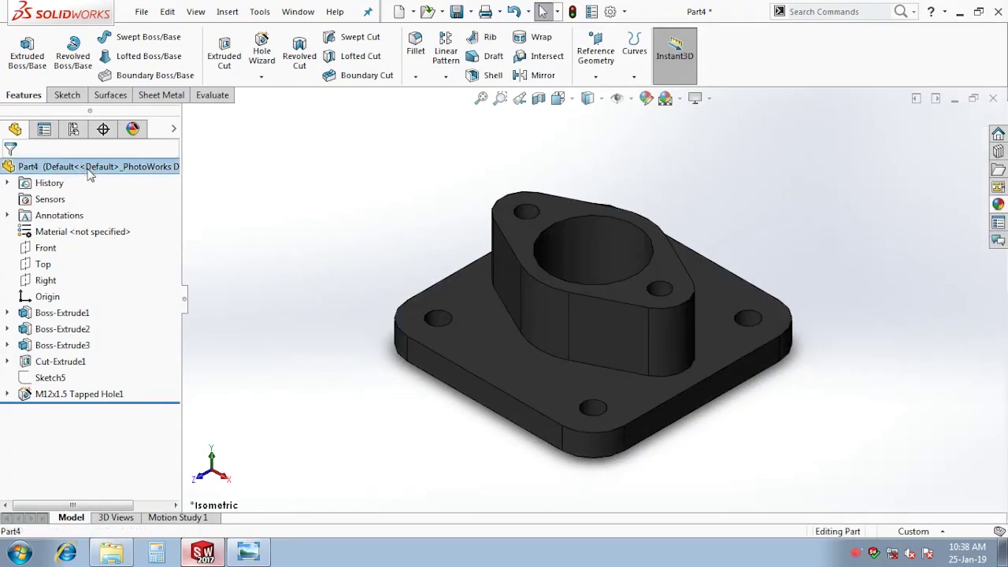
Colour the part teal and apply the 3 Point Faded scene
click(646, 98)
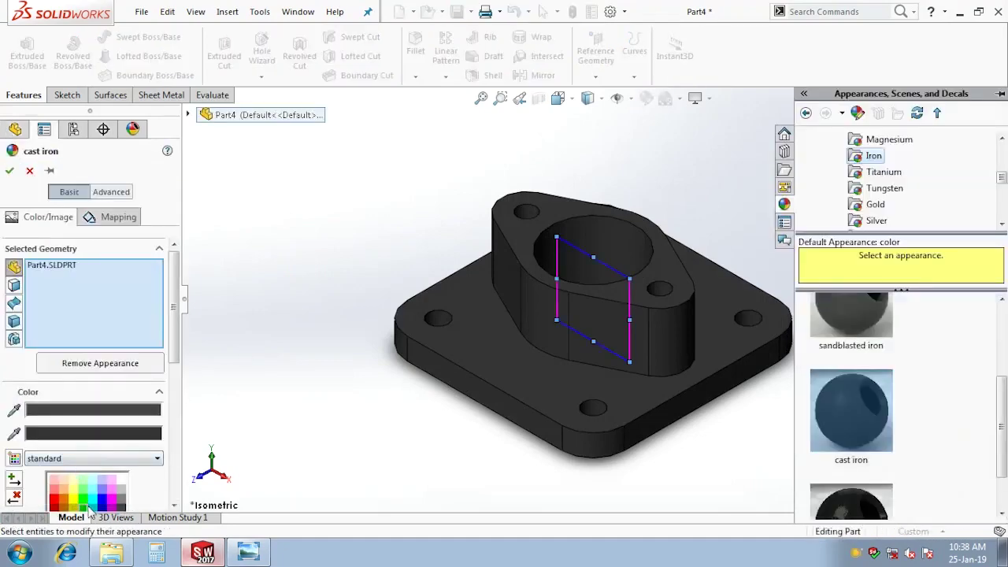
click(95, 505)
click(10, 170)
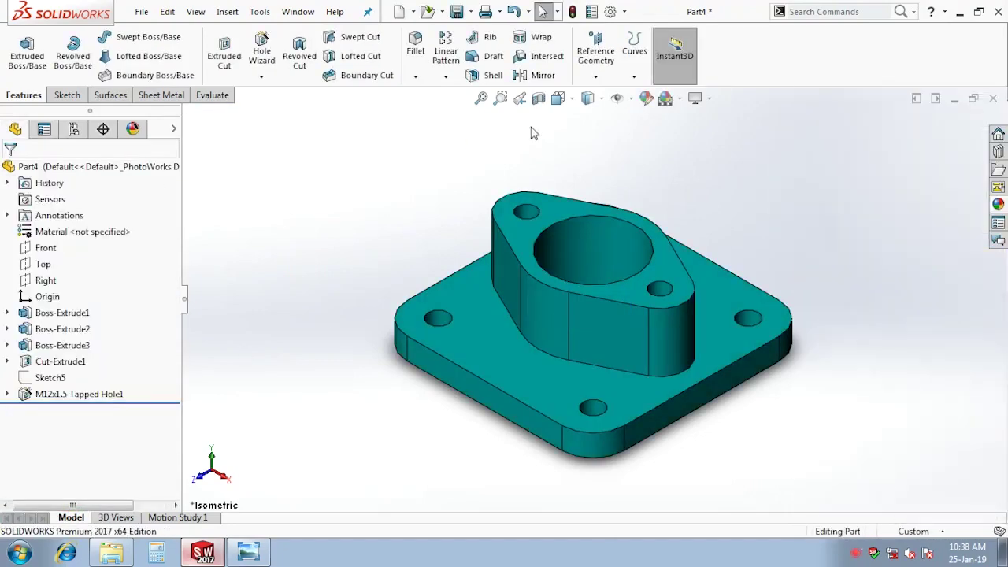
click(678, 98)
click(676, 134)
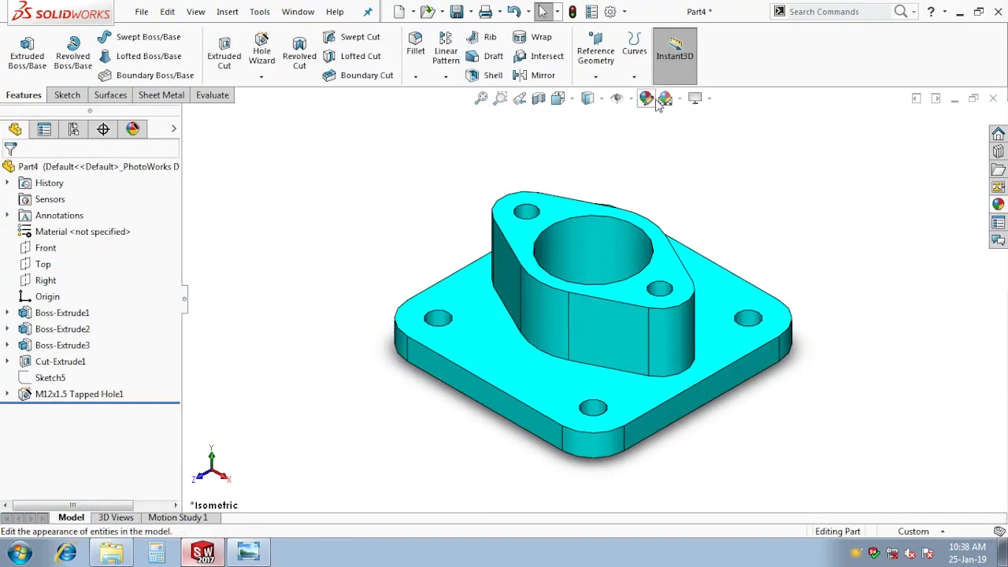
click(645, 97)
key(Escape)
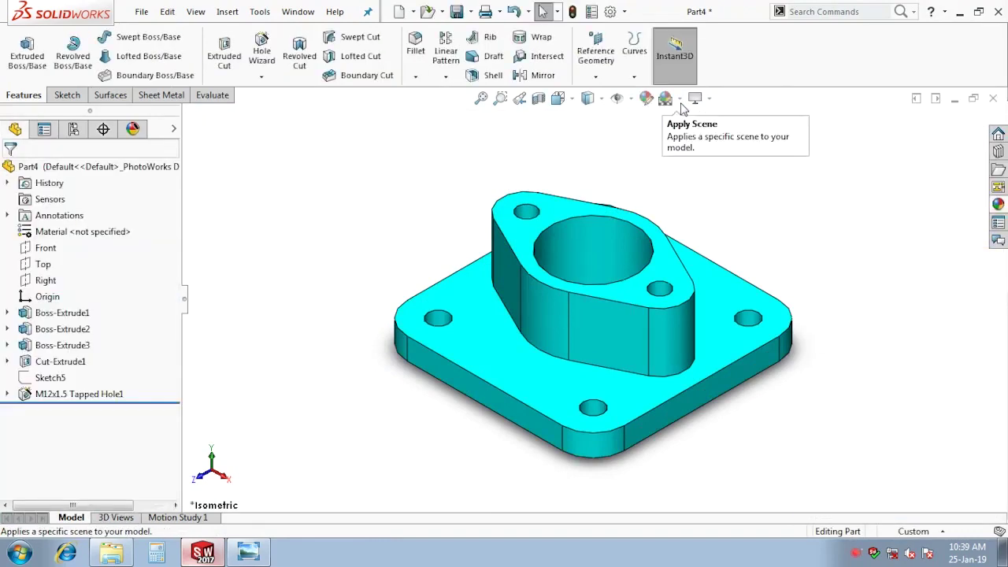
click(678, 98)
click(684, 122)
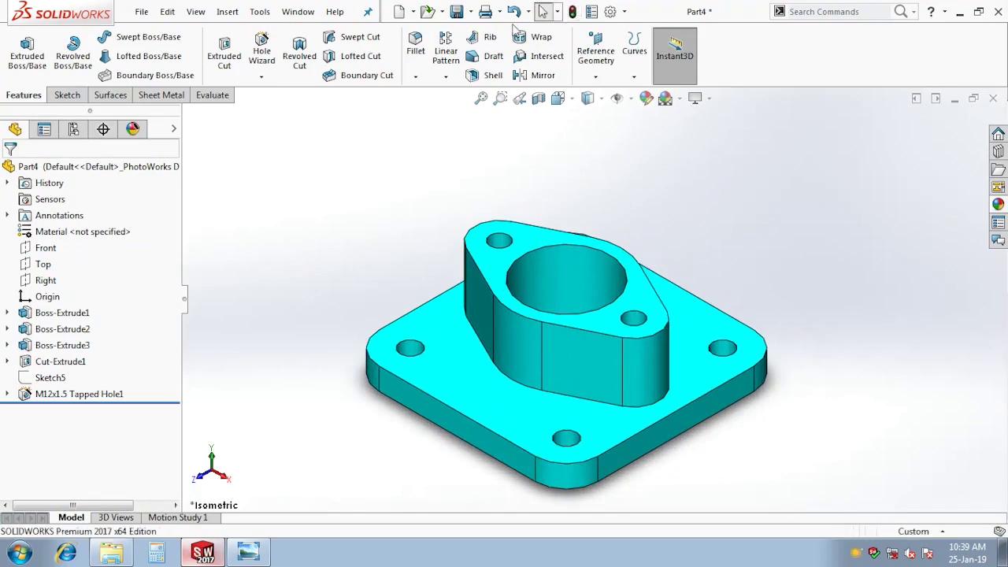
Save the part as VALVE BODY COVER in the PLUG COCK folder and close it
click(458, 12)
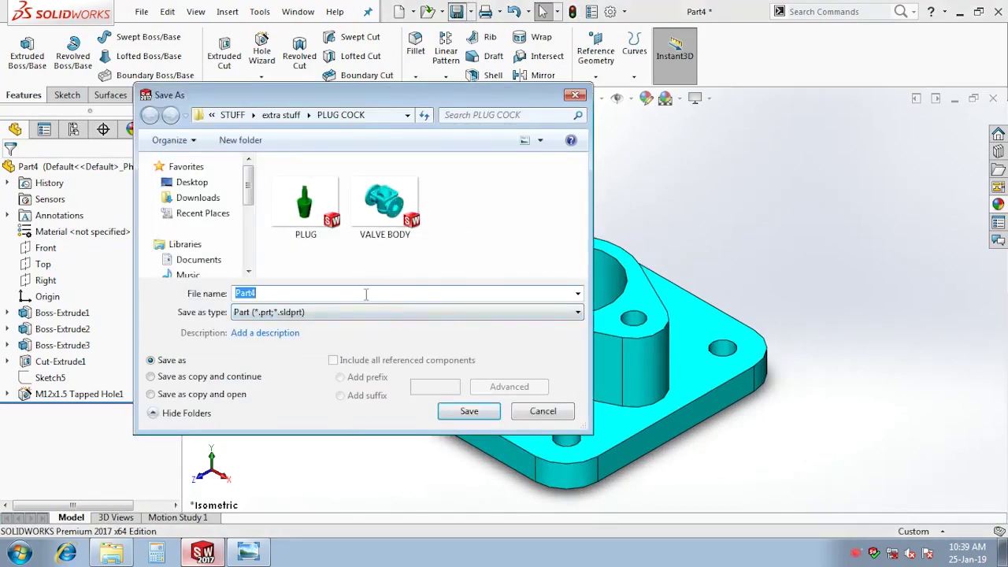
text(VALVE BOD)
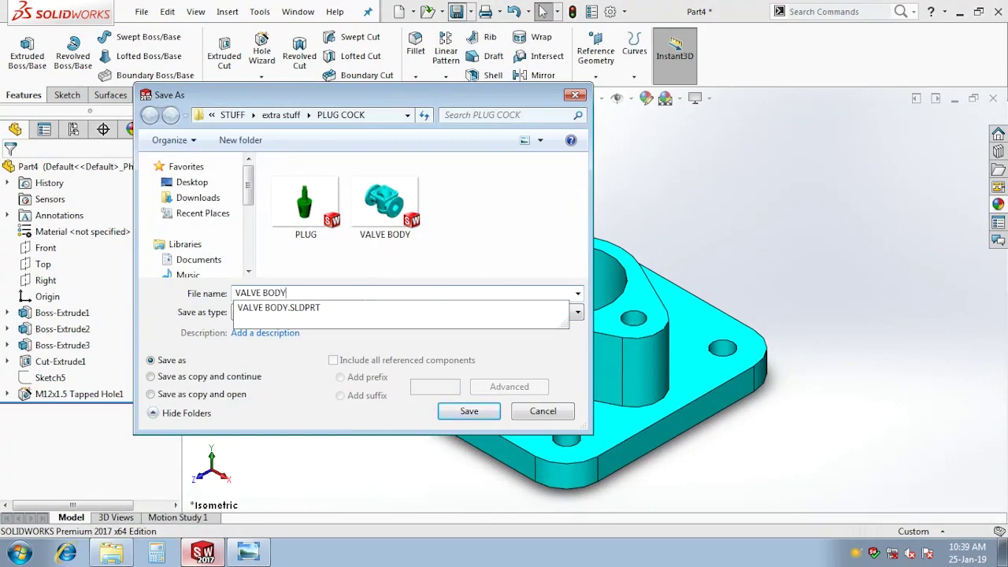
text(Y)
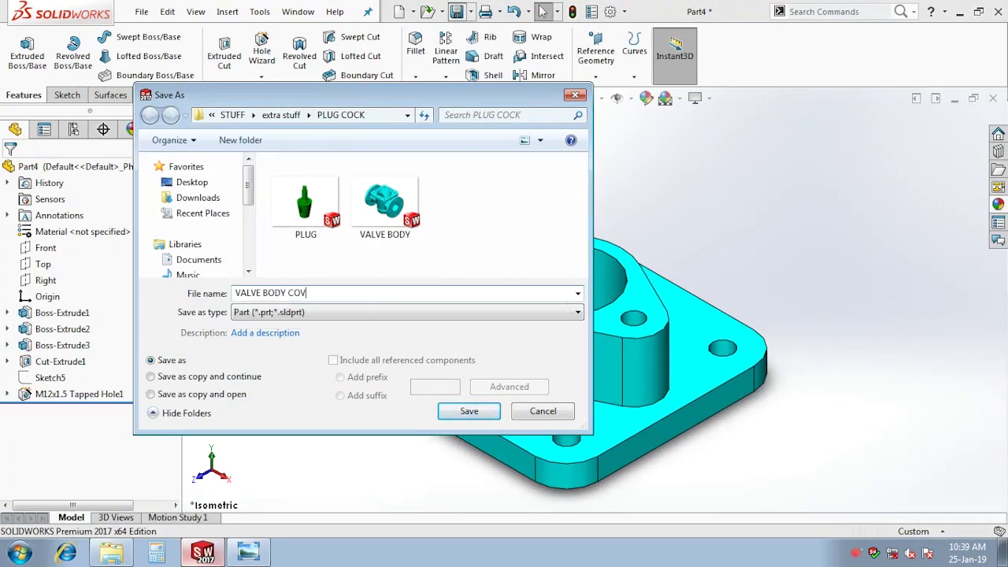
key(Return)
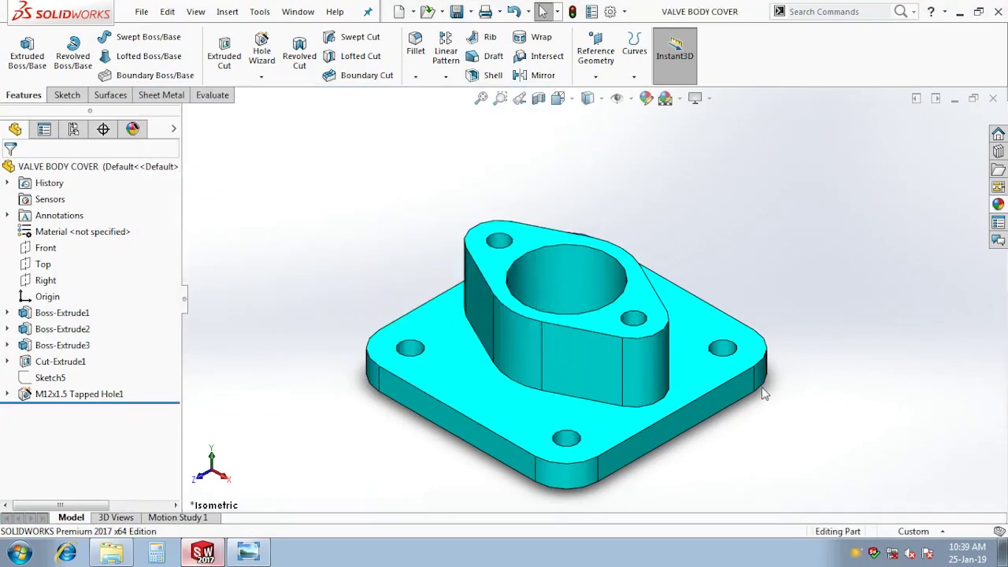
key(ctrl+w)
Create a new part and sketch a quadrilateral profile on the Front plane
click(297, 12)
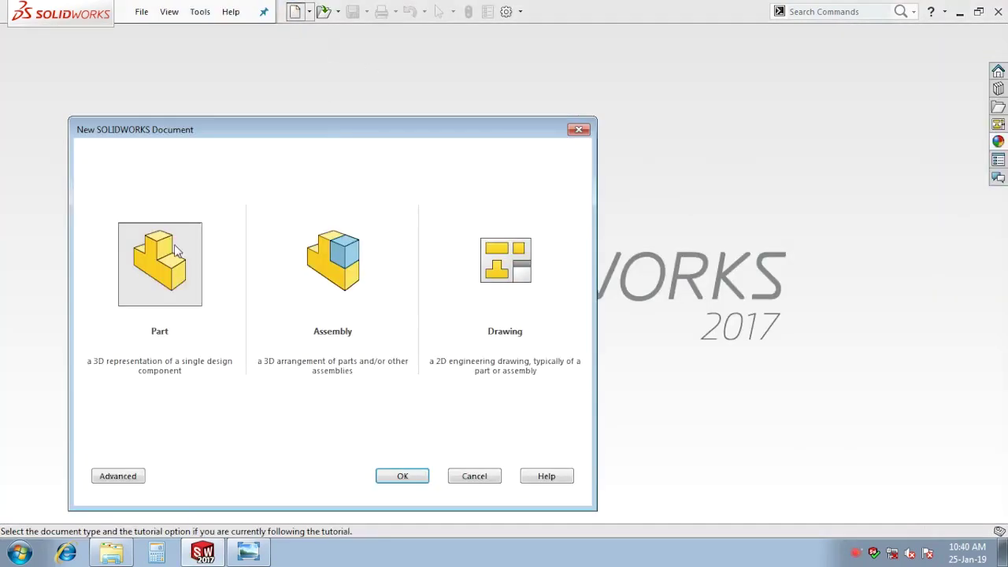
double_click(177, 248)
click(46, 248)
key(l)
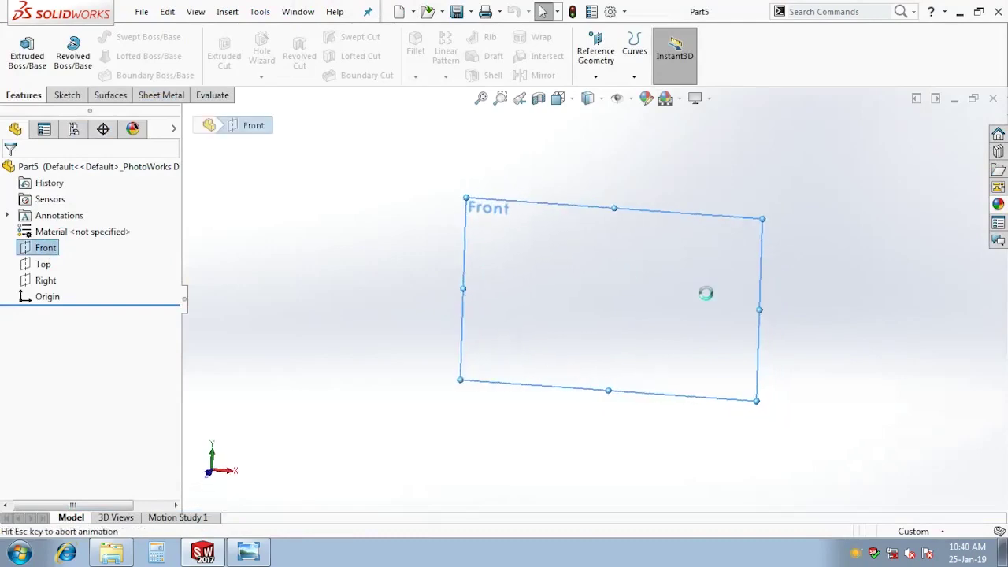
click(643, 299)
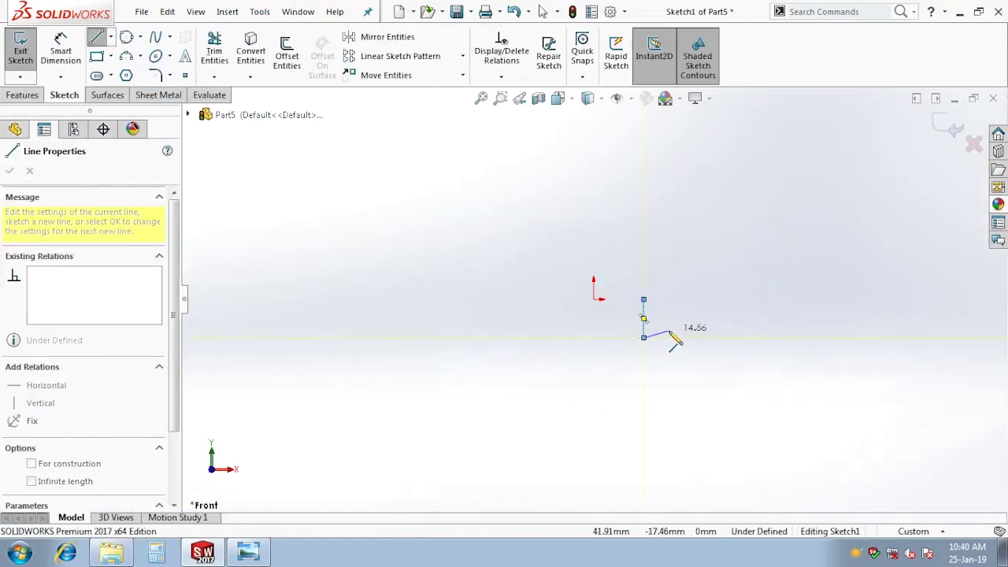
click(675, 332)
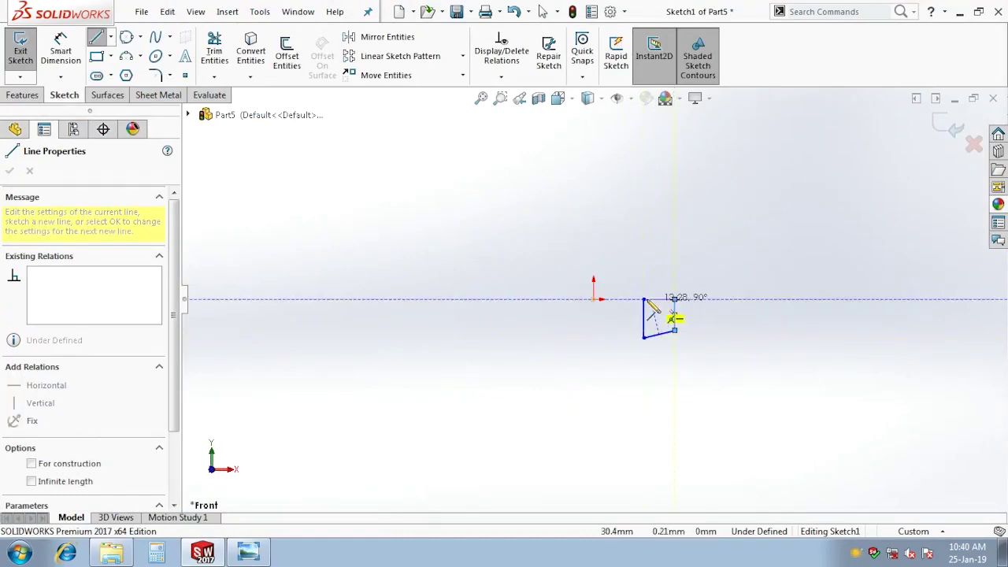
click(675, 299)
click(643, 300)
Add a vertical centreline down from the origin beside the profile
click(248, 551)
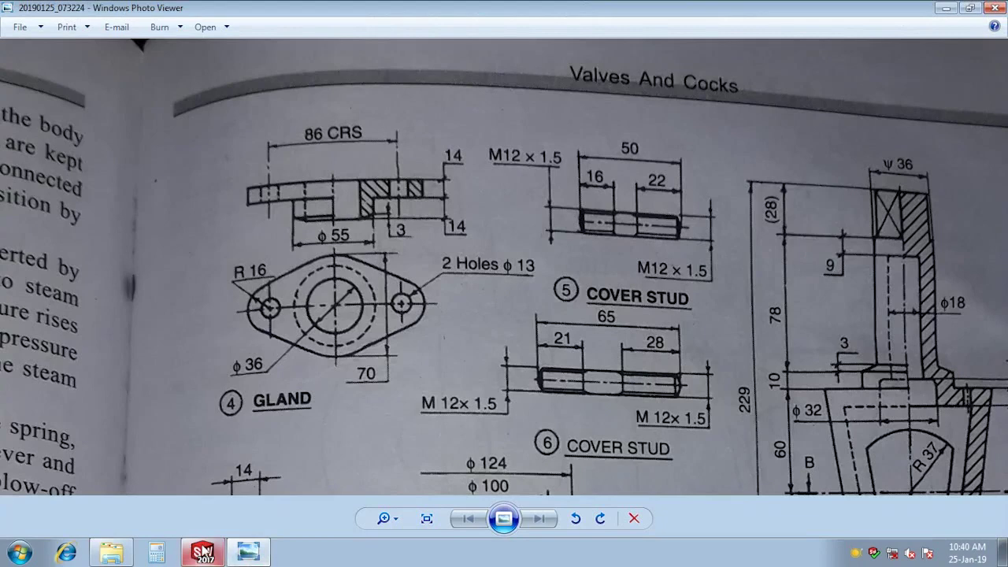
click(204, 551)
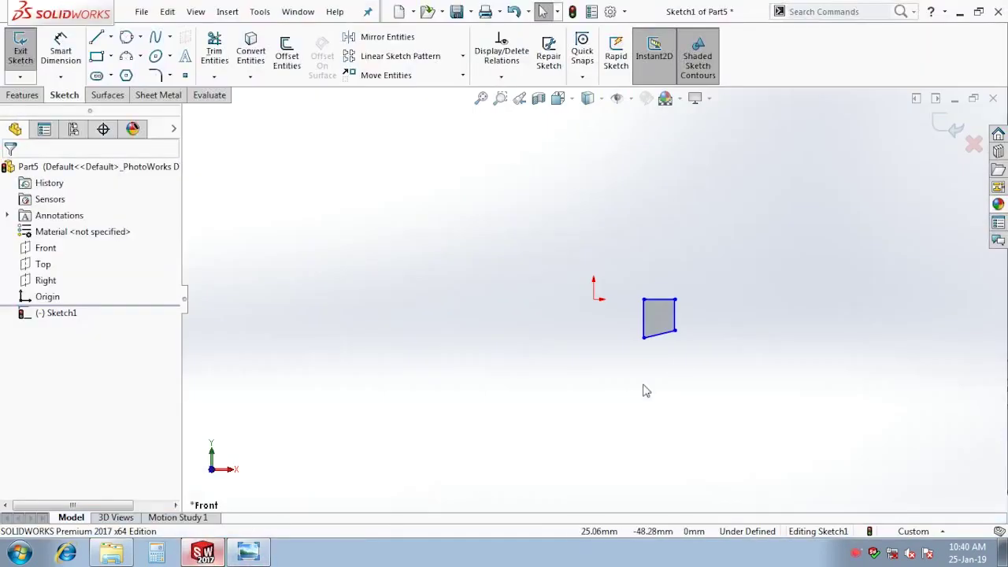
key(l)
click(594, 299)
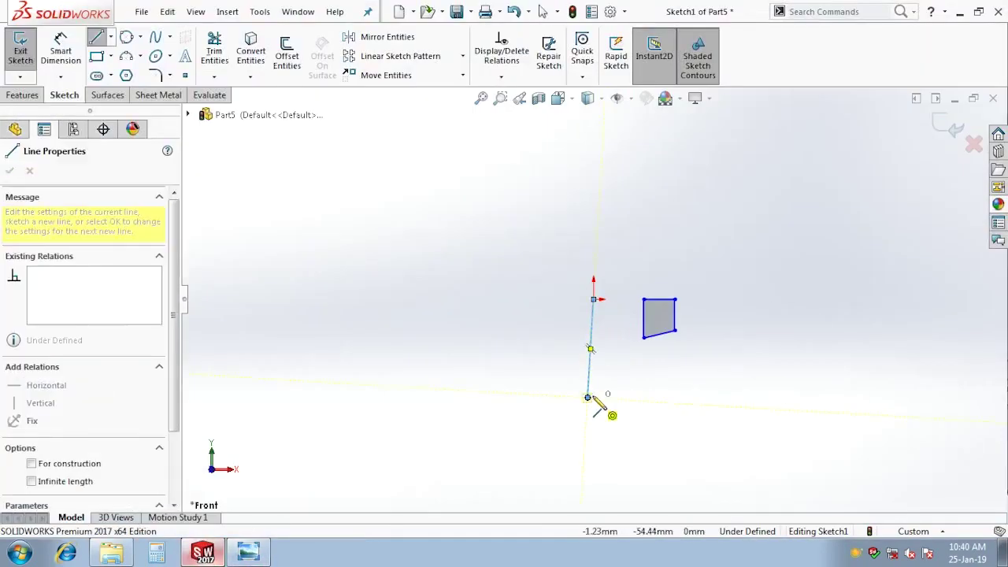
click(587, 398)
key(Escape)
click(588, 364)
click(610, 346)
key(Escape)
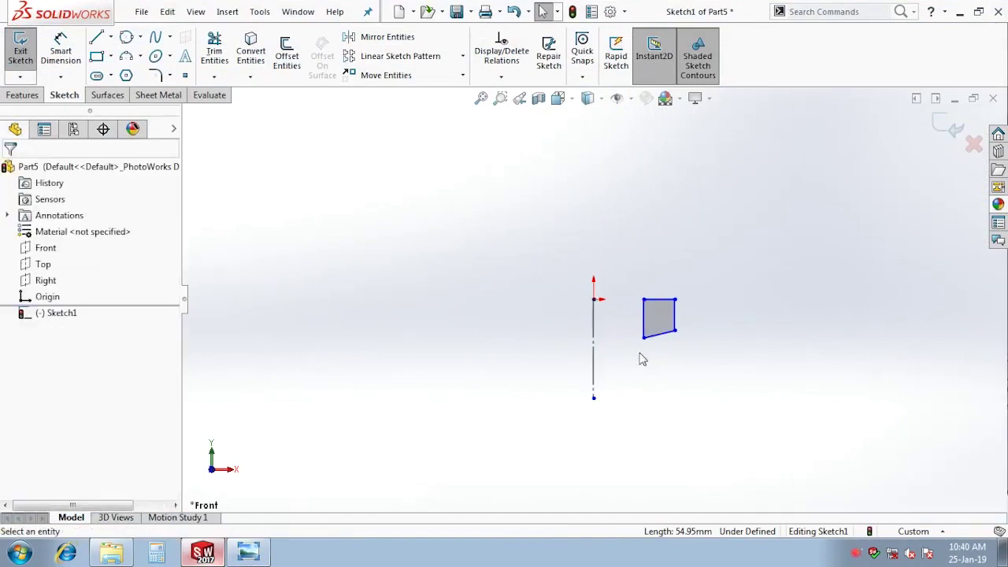
click(659, 299)
ctrl+click(593, 300)
Dimension the profile's inner and outer edges 36 and 55 mm from the centreline
click(681, 387)
right_drag(681, 386, 661, 307)
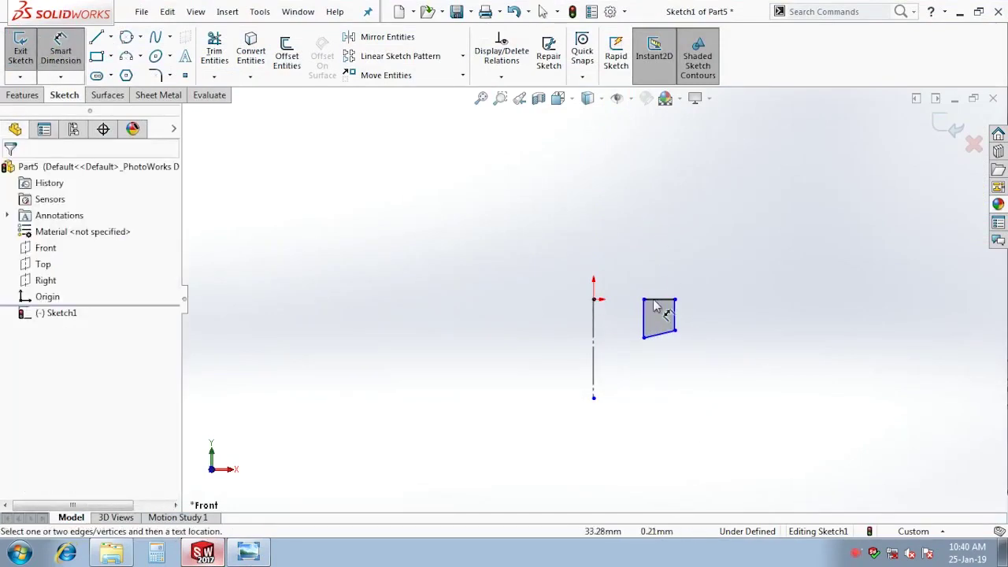
click(593, 330)
click(643, 315)
click(573, 264)
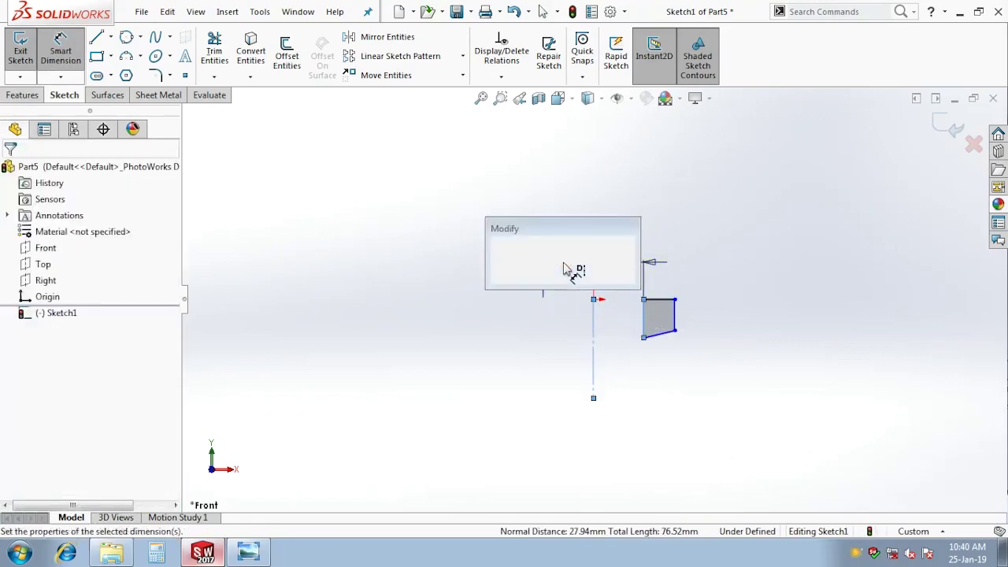
text(36)
key(Return)
click(595, 327)
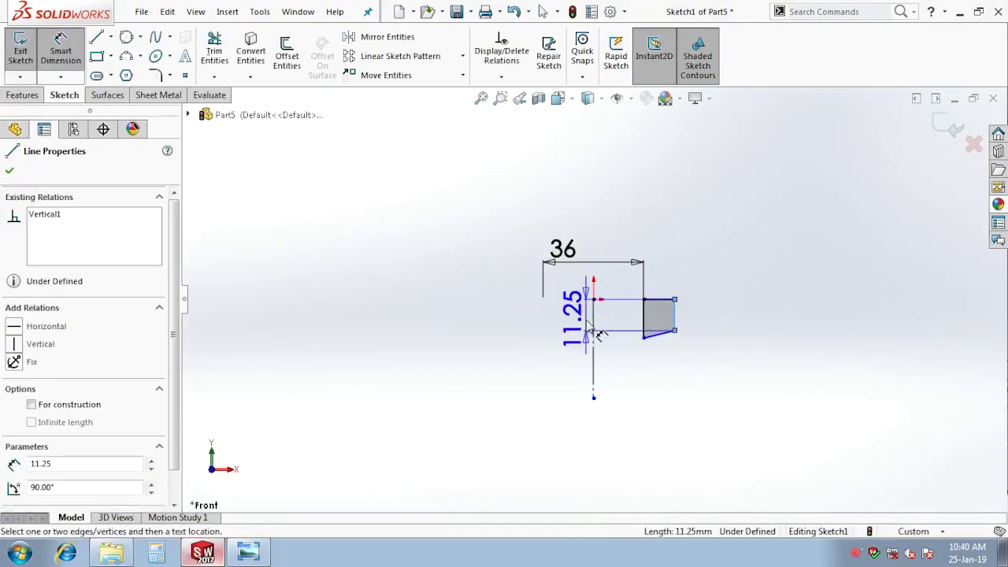
click(673, 315)
click(551, 206)
text(55)
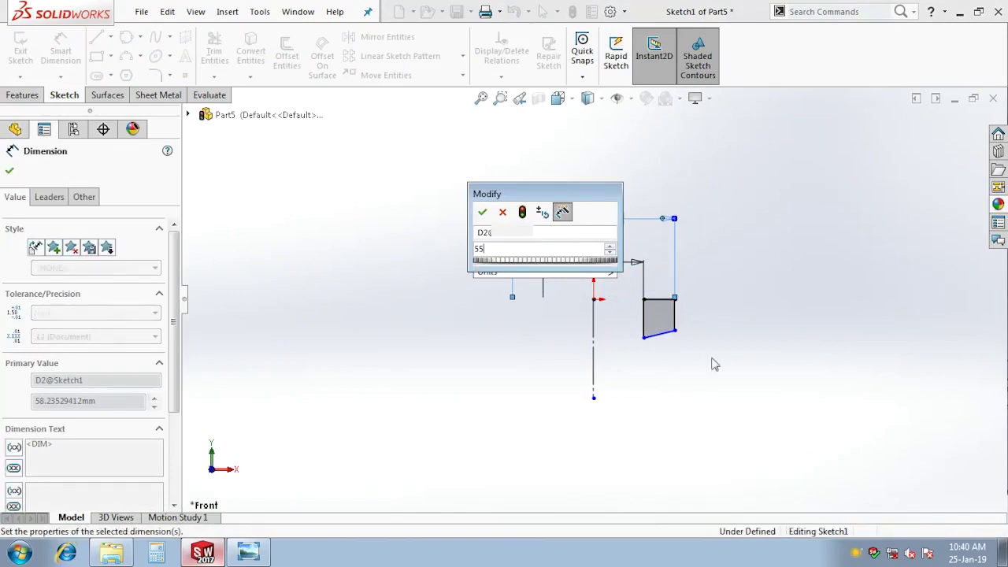
key(Return)
Add the 14 mm height and 3 mm step dimensions, then exit the sketch
click(644, 337)
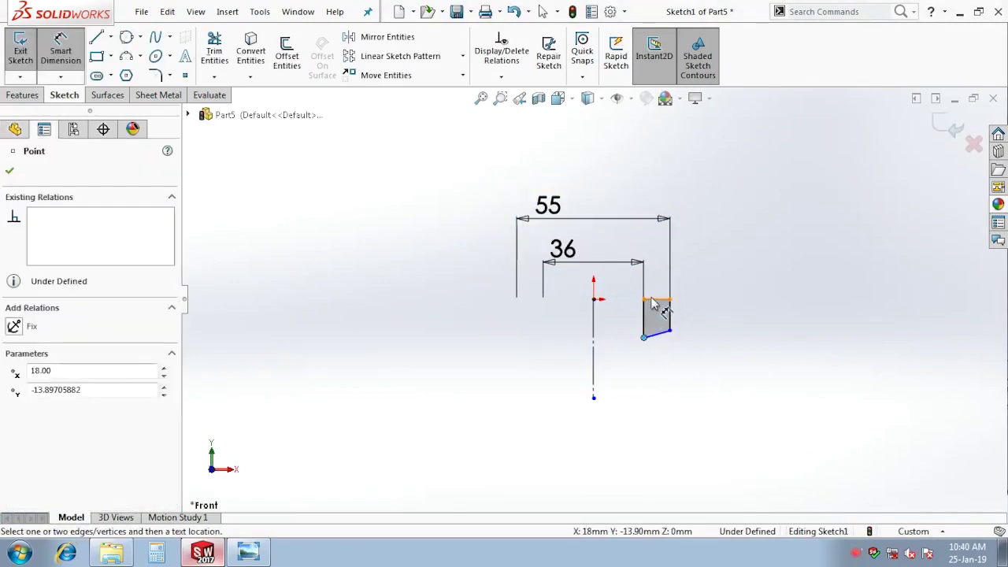
click(652, 302)
click(484, 318)
text(14)
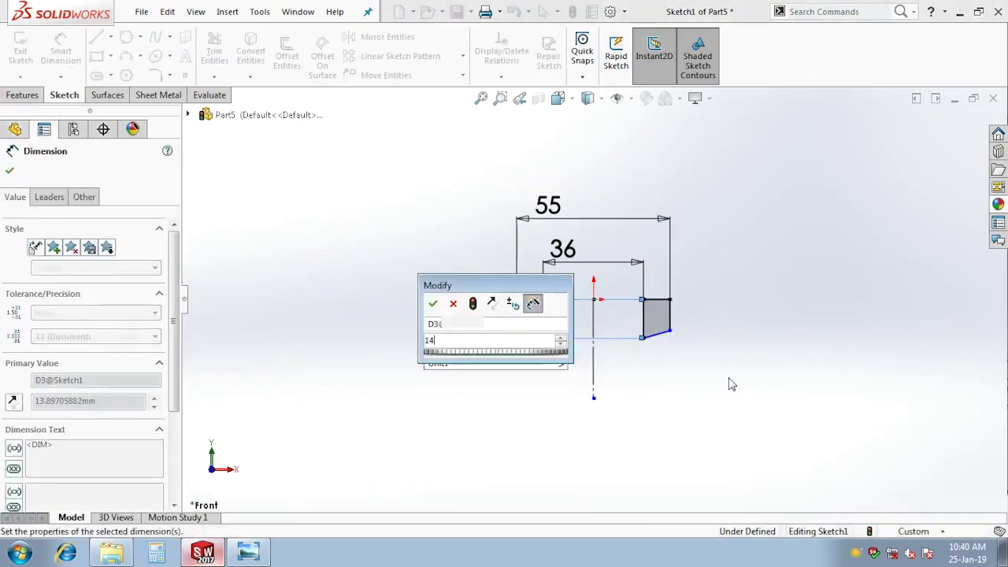
key(Return)
click(670, 332)
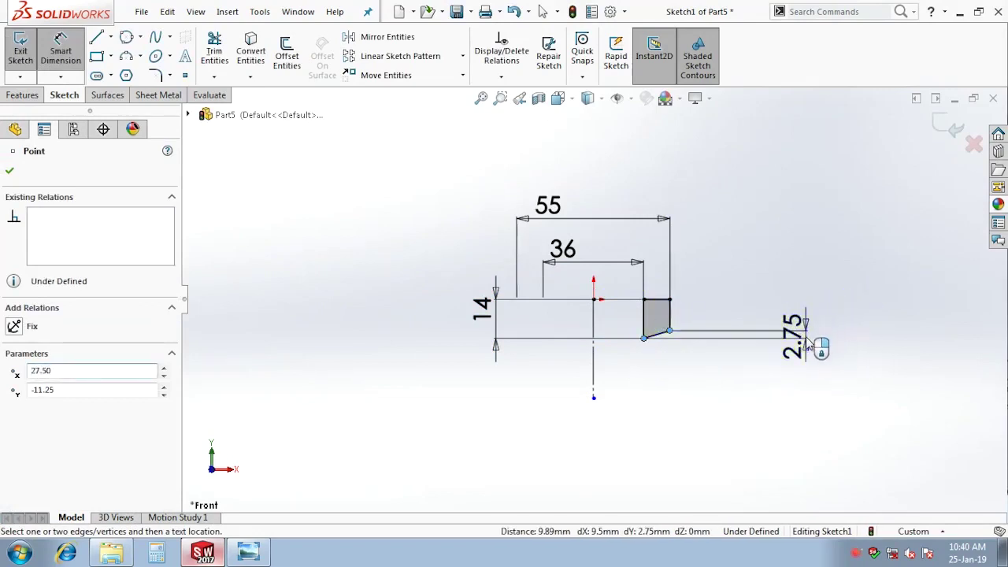
click(811, 342)
text(3)
key(Return)
key(Escape)
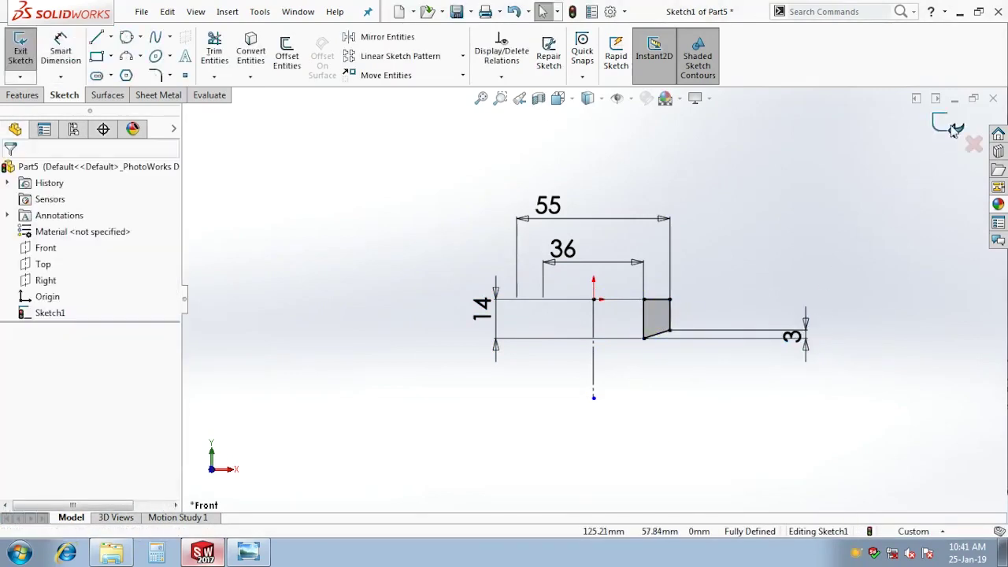
click(945, 125)
Revolve the profile a full 360° around the centreline into a solid ring
click(74, 54)
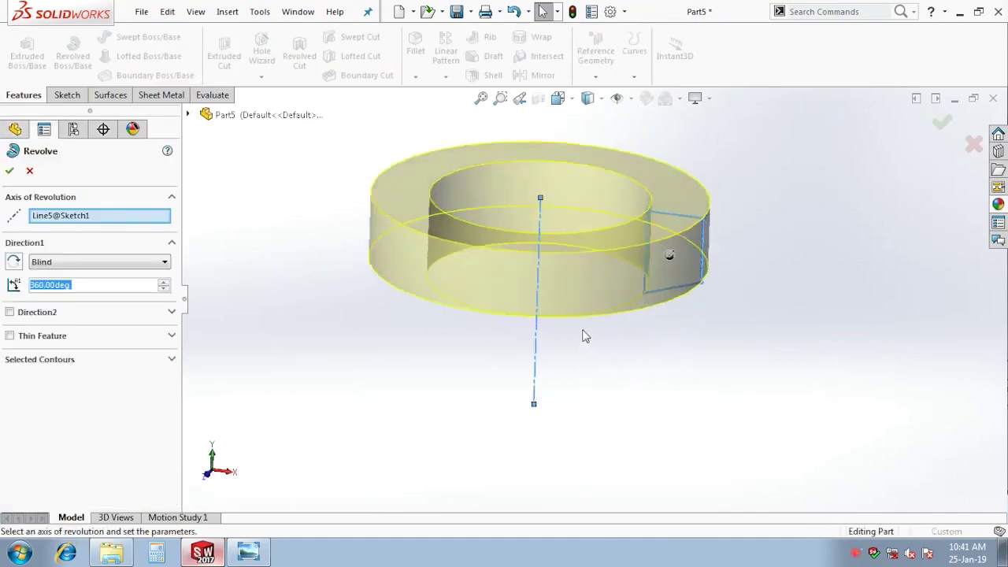
click(11, 171)
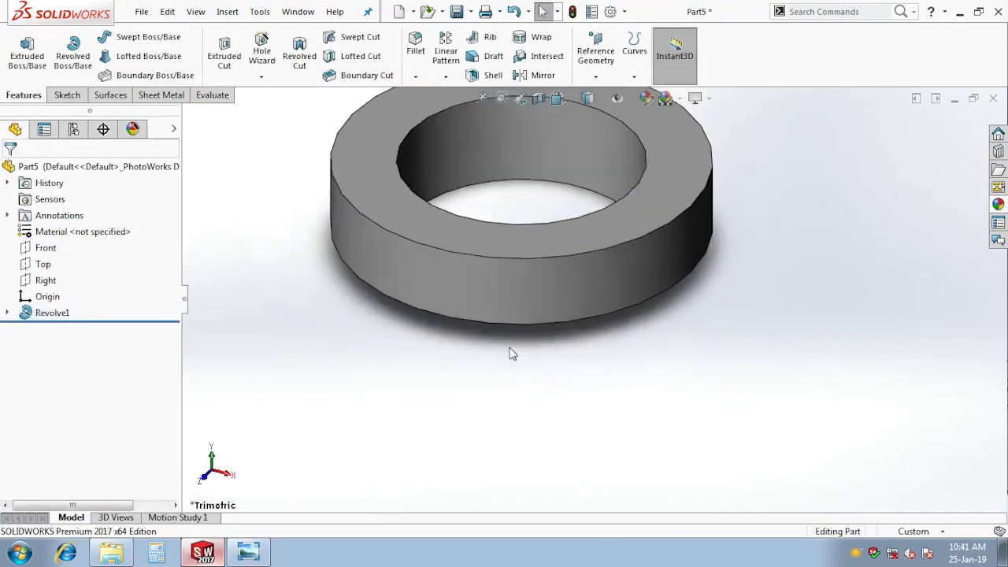
scroll(512, 348, up, 3)
middle_drag(530, 166, 583, 236)
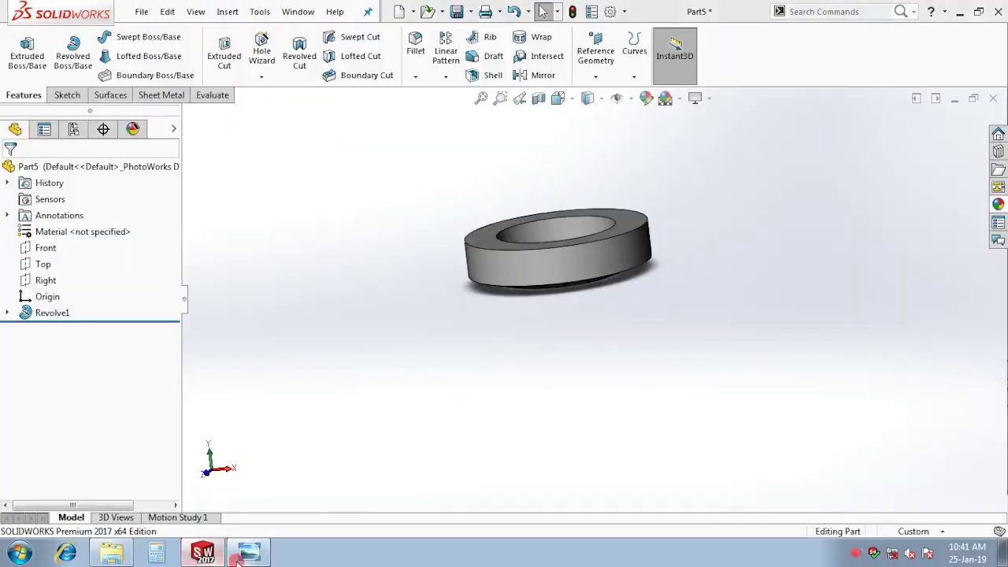
Check the gland details on the reference drawing in Photo Viewer
click(248, 551)
drag(368, 235, 381, 268)
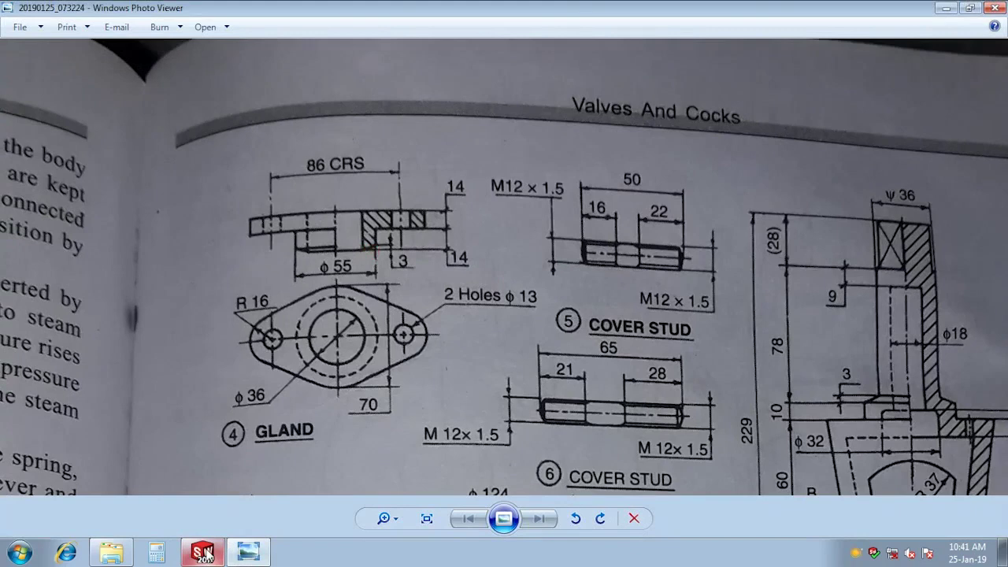
click(203, 553)
Start a new sketch on the ring's top face
mouse_move(542, 407)
middle_down()
mouse_move(571, 400)
mouse_move(624, 237)
middle_up()
click(624, 237)
click(687, 205)
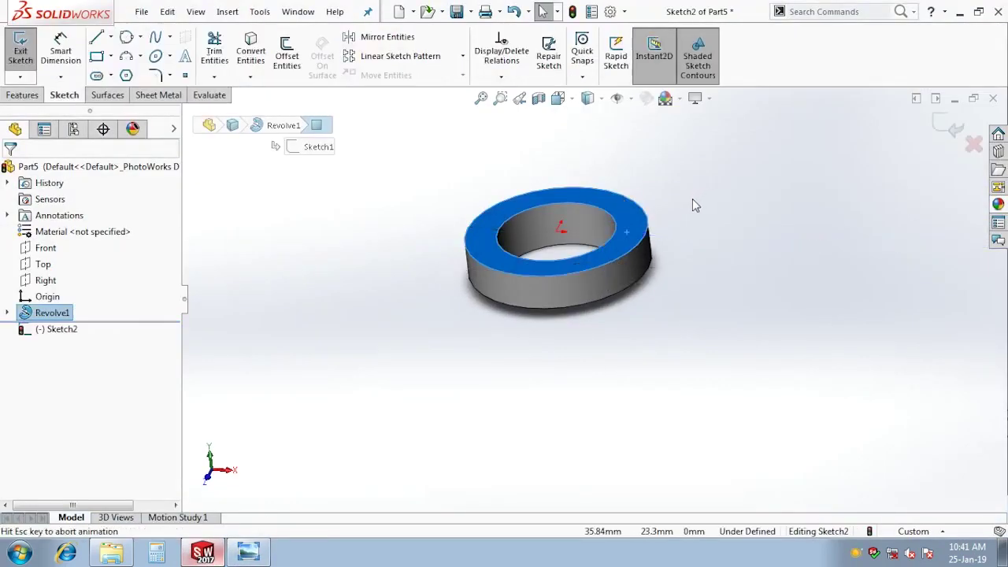
Draw a circle centred on the origin and dimension it Ø70
key(c)
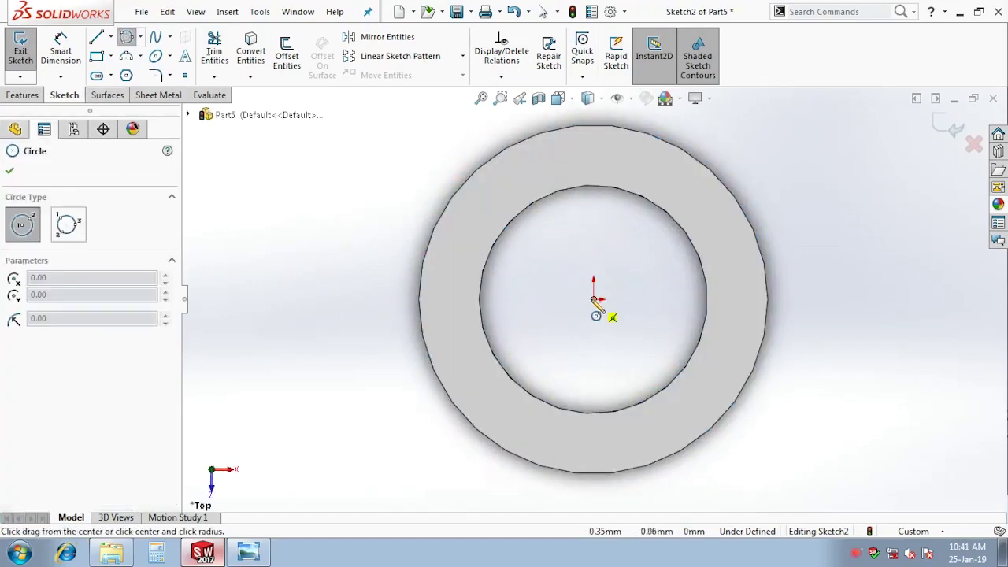
click(598, 299)
click(803, 350)
right_drag(859, 405, 832, 288)
click(815, 285)
click(873, 306)
text(70)
key(Return)
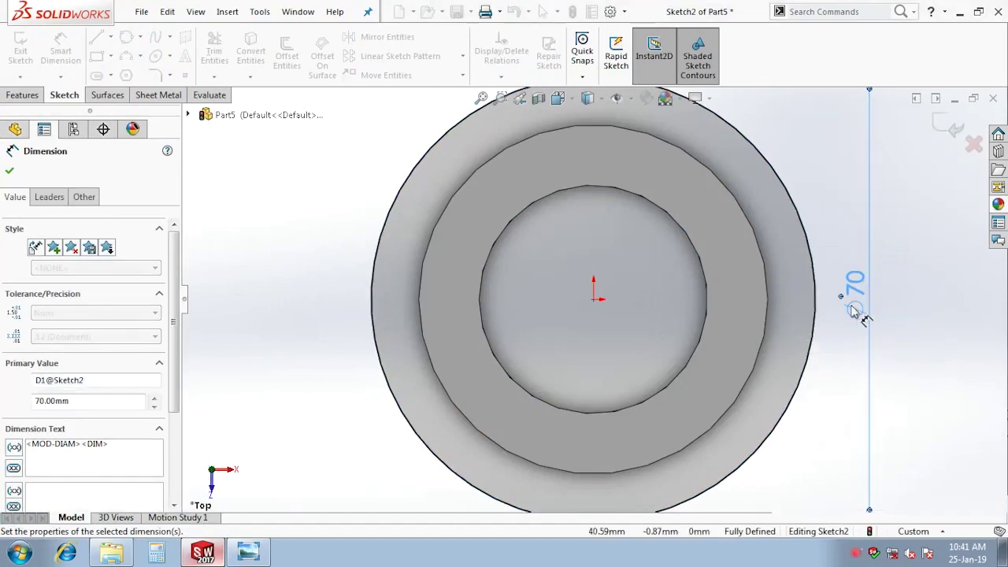
key(f)
key(Escape)
drag(718, 292, 390, 293)
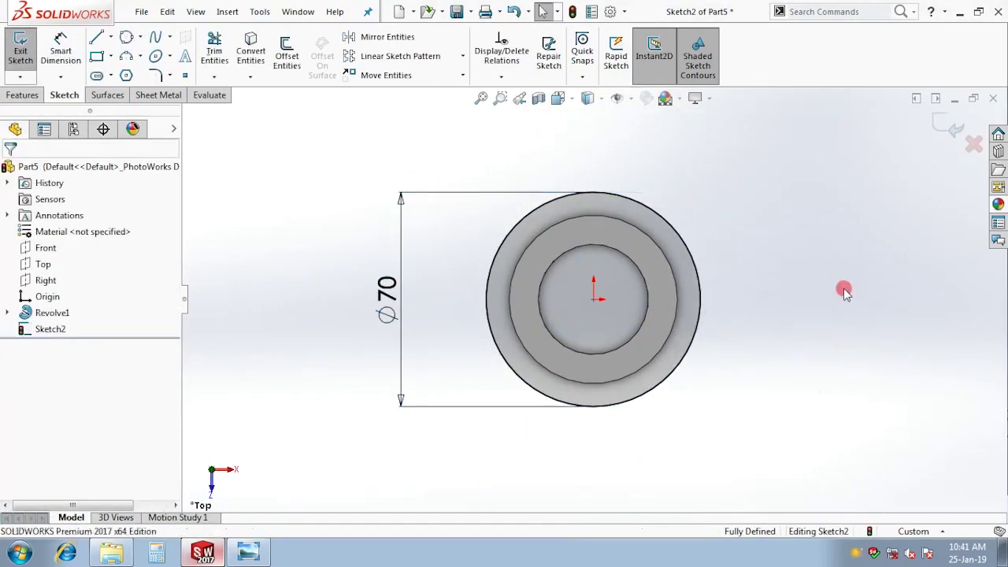
Draw a small circle right of the ring and a vertical centreline down from the origin
right_drag(821, 338, 832, 299)
click(723, 300)
click(741, 316)
right_drag(814, 393, 726, 358)
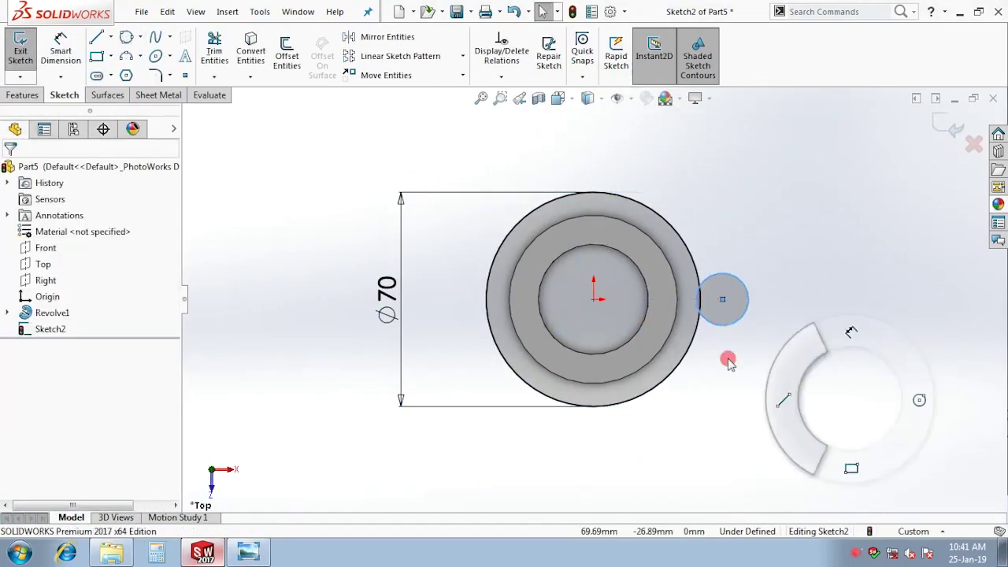
click(593, 299)
click(590, 443)
key(Escape)
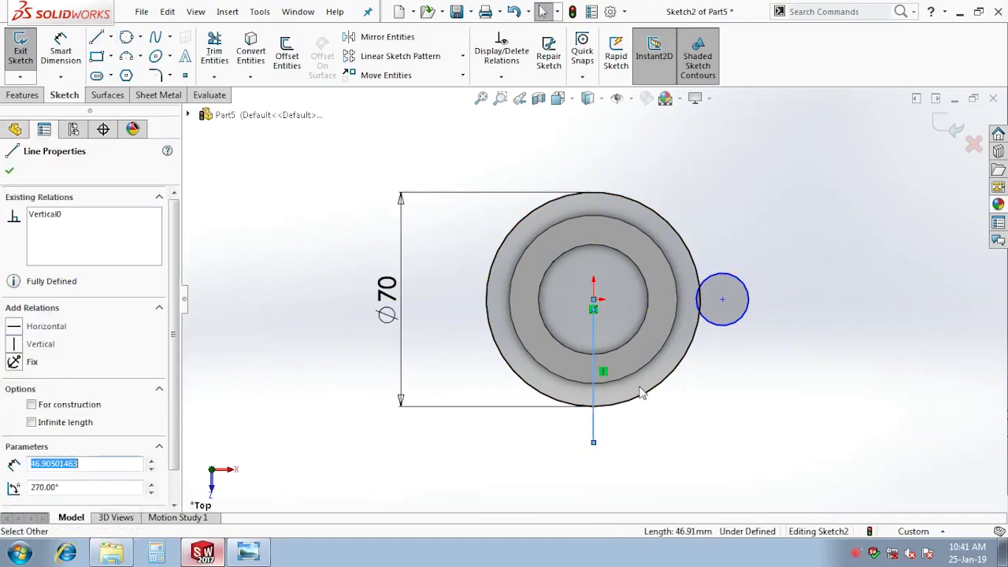
Dimension the small circle Ø32 and its centre 86 from the vertical line
right_drag(788, 362, 755, 299)
click(754, 299)
click(815, 346)
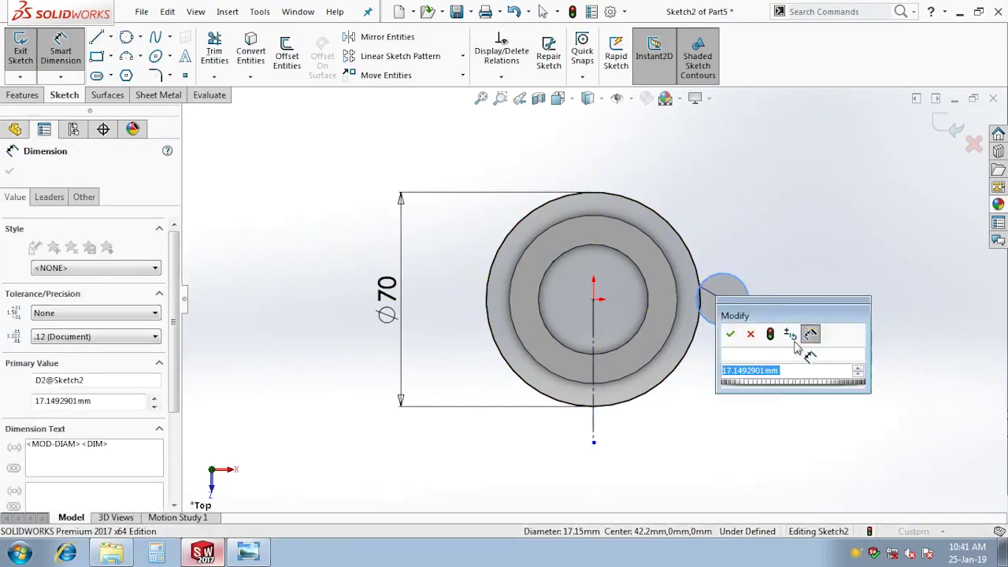
text(32)
key(Return)
click(723, 300)
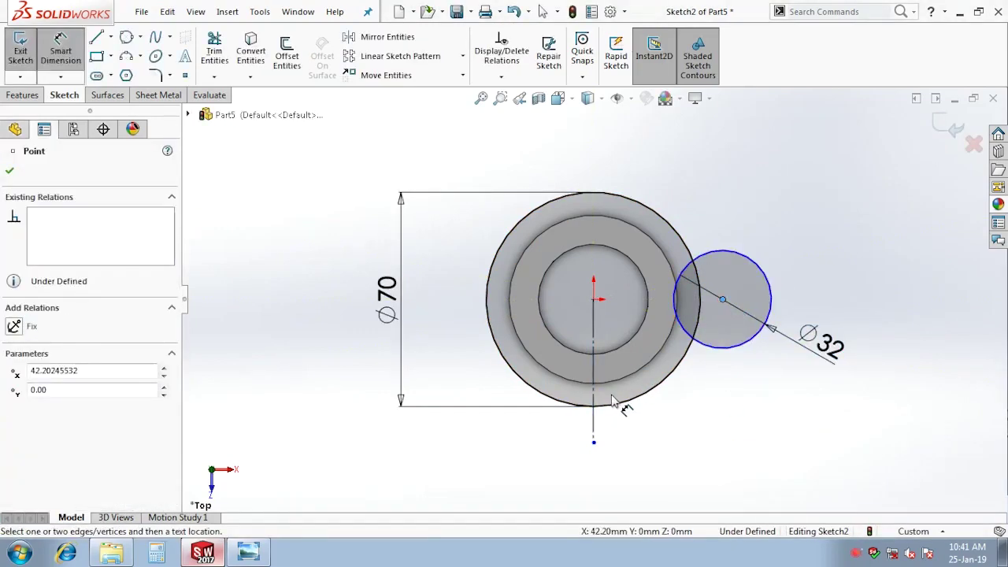
click(597, 405)
click(596, 482)
text(86)
key(Return)
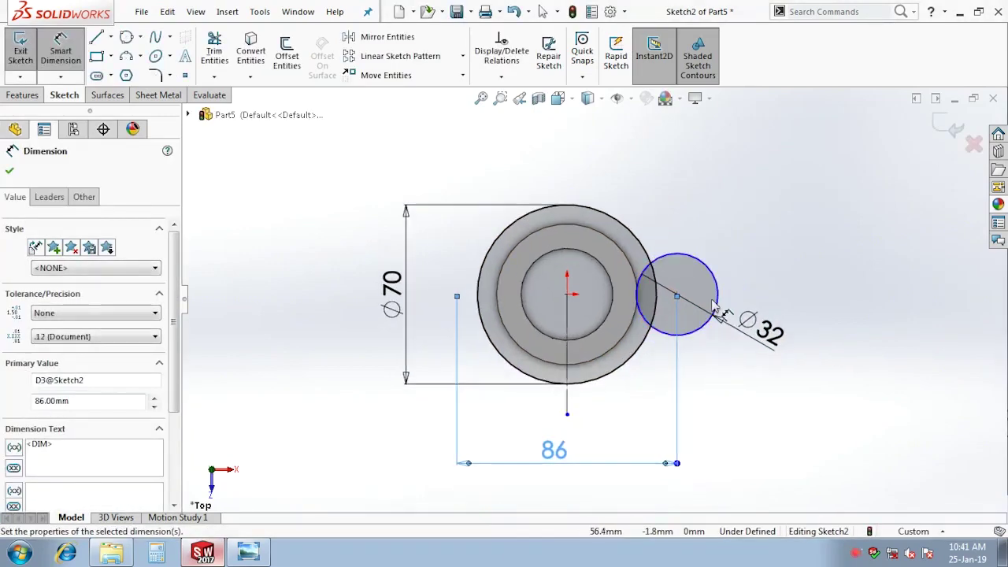
key(Escape)
Add a Horizontal relation between the small circle's centre and the origin
click(676, 295)
ctrl+click(567, 297)
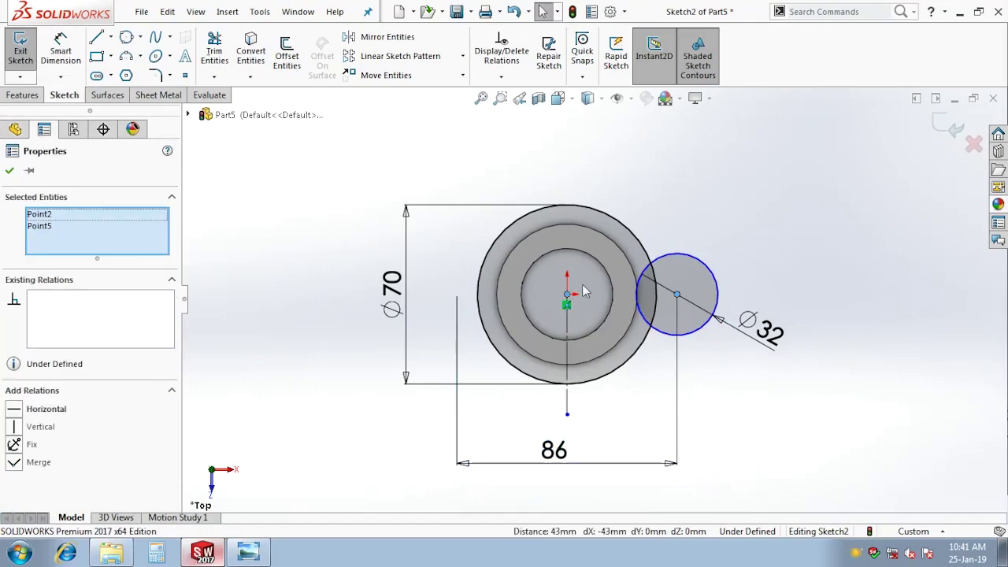
click(615, 244)
key(Escape)
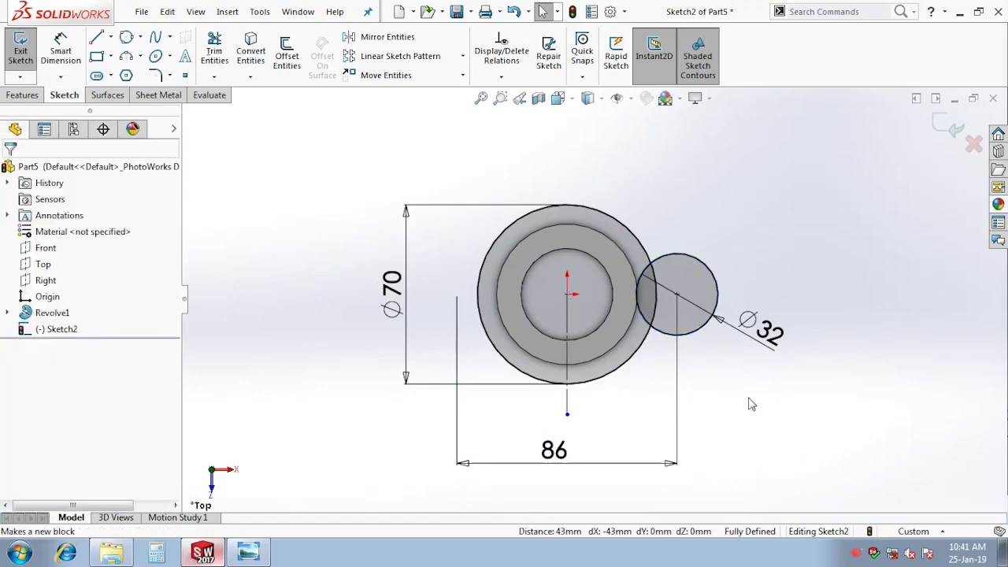
Draw an upper line joining the Ø70 circle to the Ø32 circle
right_drag(724, 213, 795, 181)
click(615, 219)
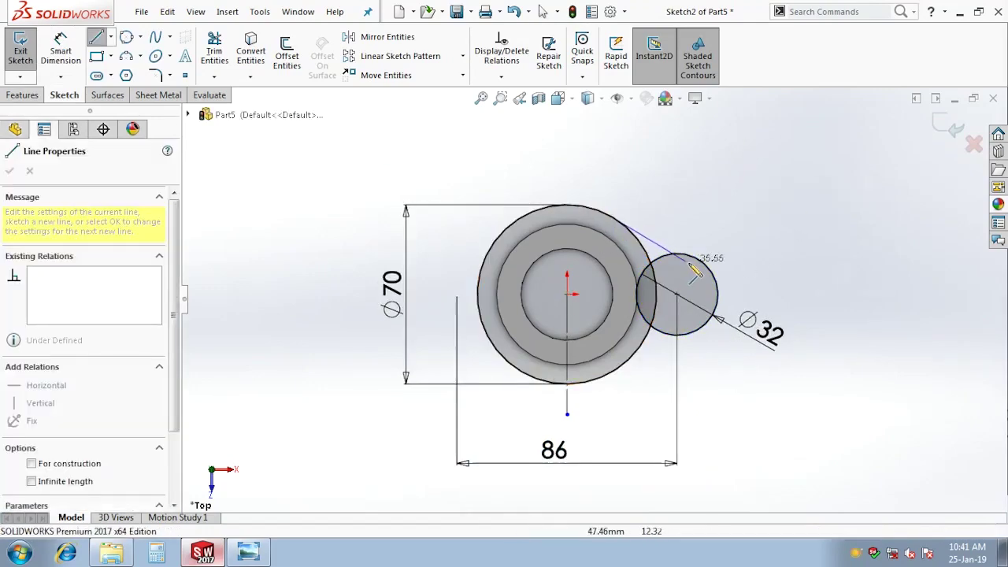
click(695, 260)
key(Escape)
click(632, 239)
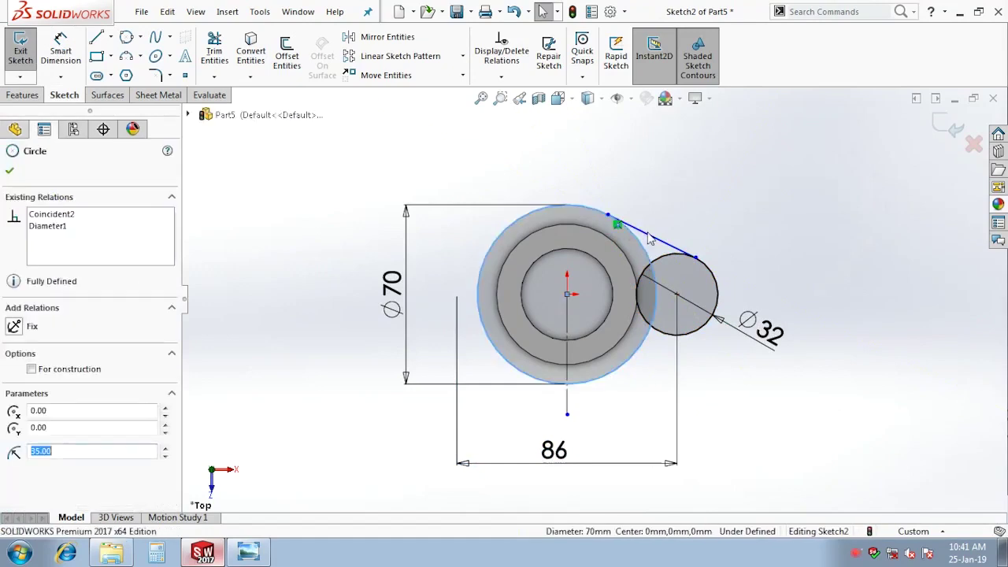
Draw a lower line between the circles and make it tangent to the Ø70 circle
ctrl+click(649, 235)
click(798, 412)
right_drag(799, 411, 706, 373)
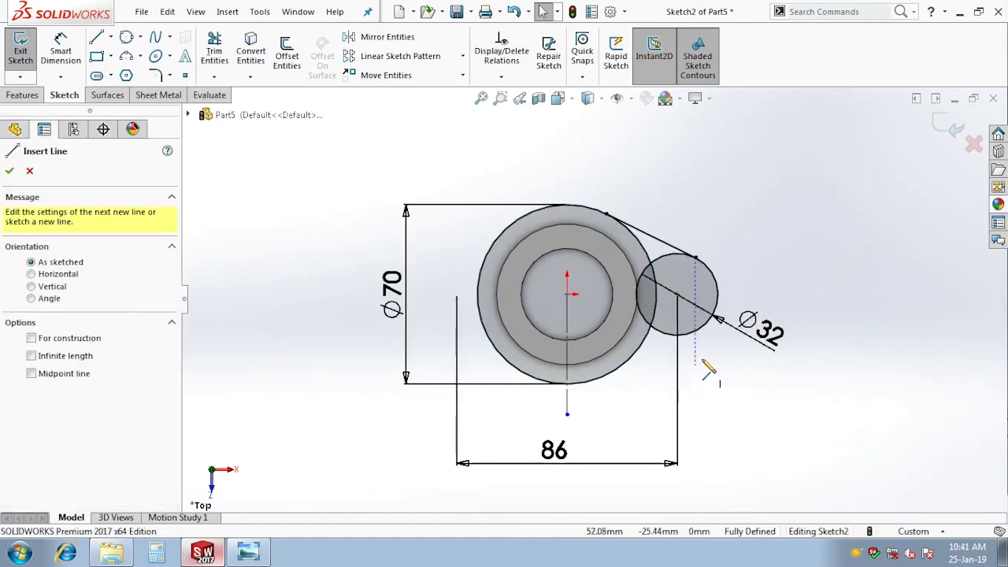
click(607, 376)
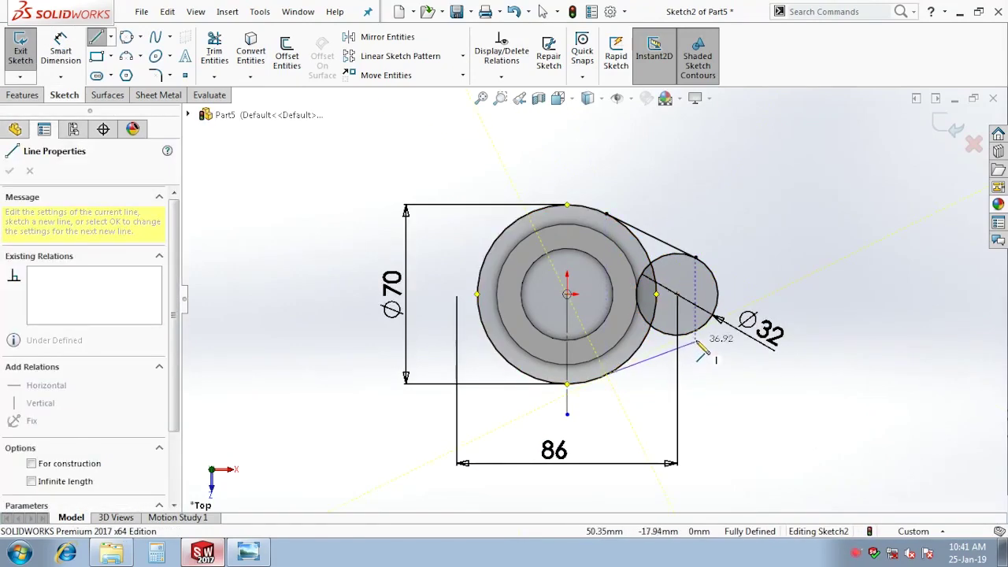
click(696, 331)
key(Escape)
click(636, 368)
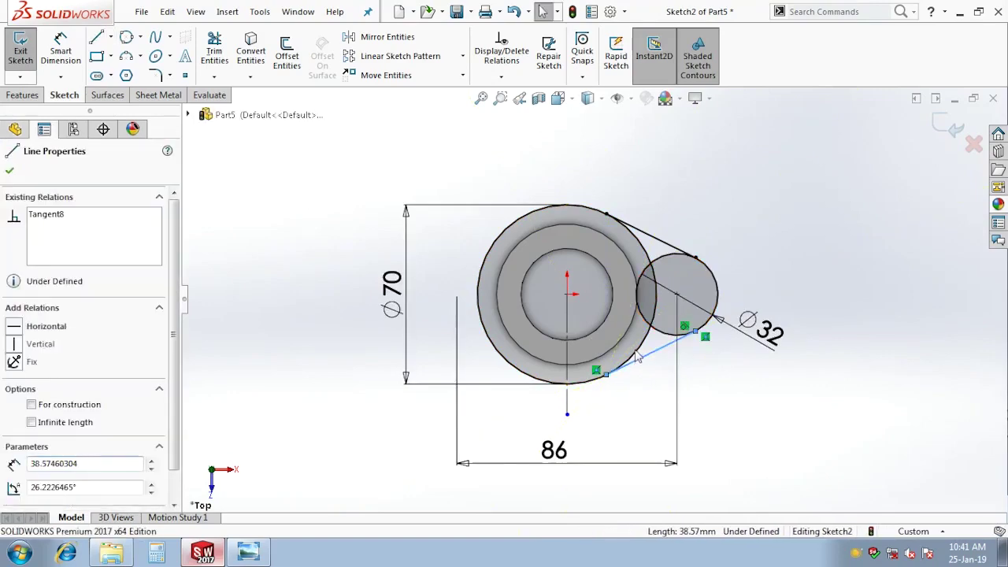
ctrl+click(644, 339)
click(719, 400)
click(732, 450)
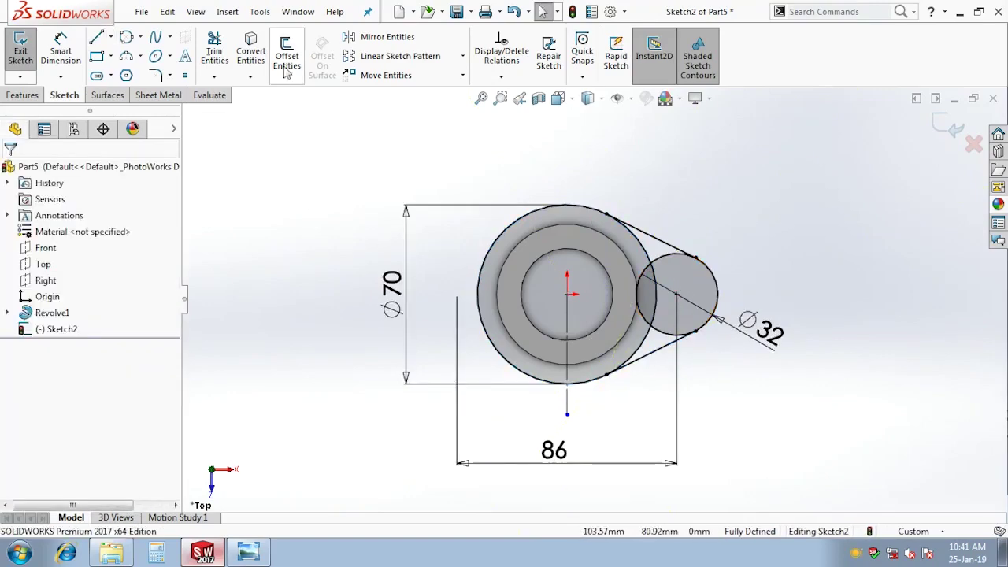
Trim away the circle arcs inside the right lug outline
click(213, 41)
click(651, 272)
click(657, 264)
click(657, 264)
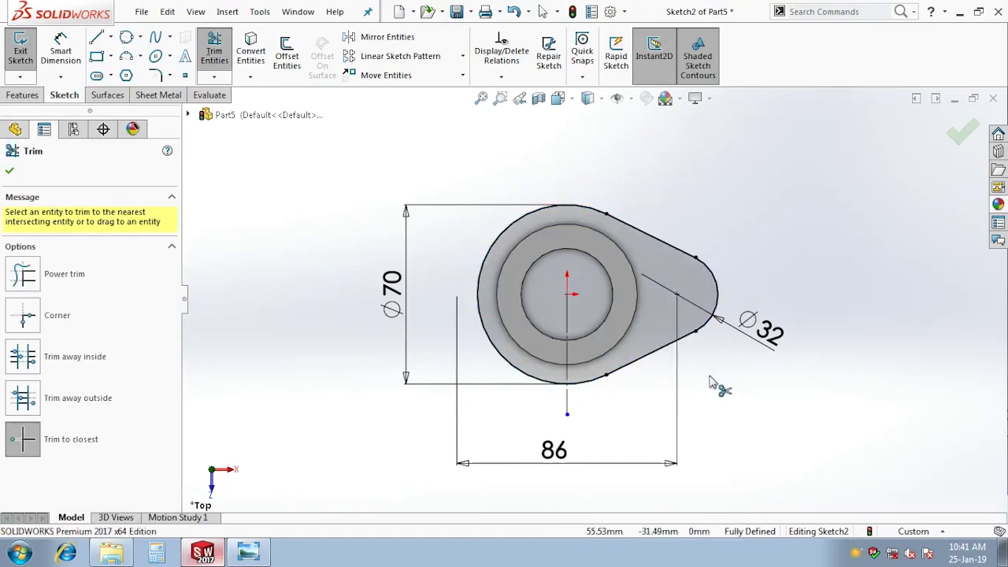
key(Escape)
Mirror the lower line, right arc and upper line about the vertical centreline
click(402, 43)
click(651, 352)
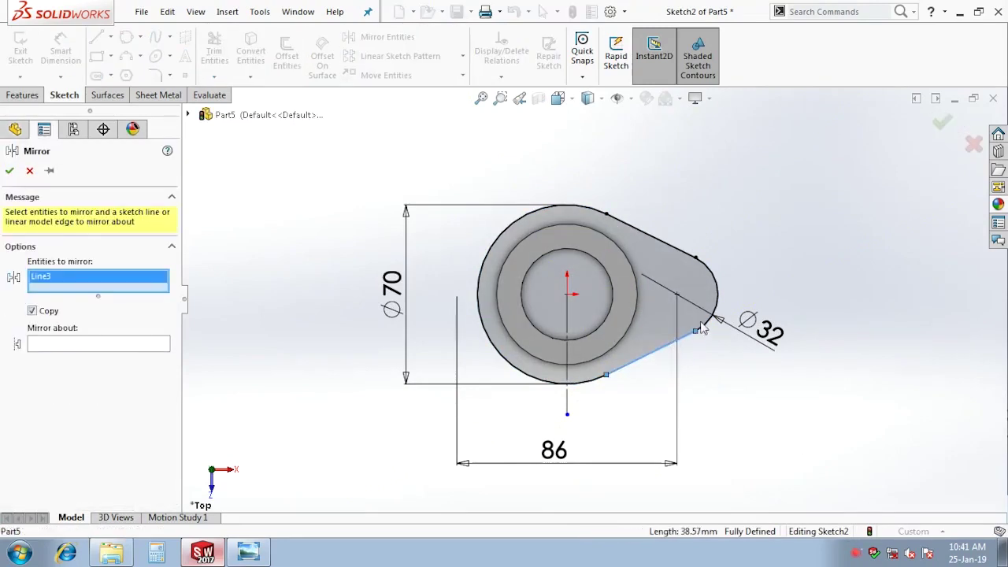
click(716, 311)
click(679, 254)
click(571, 315)
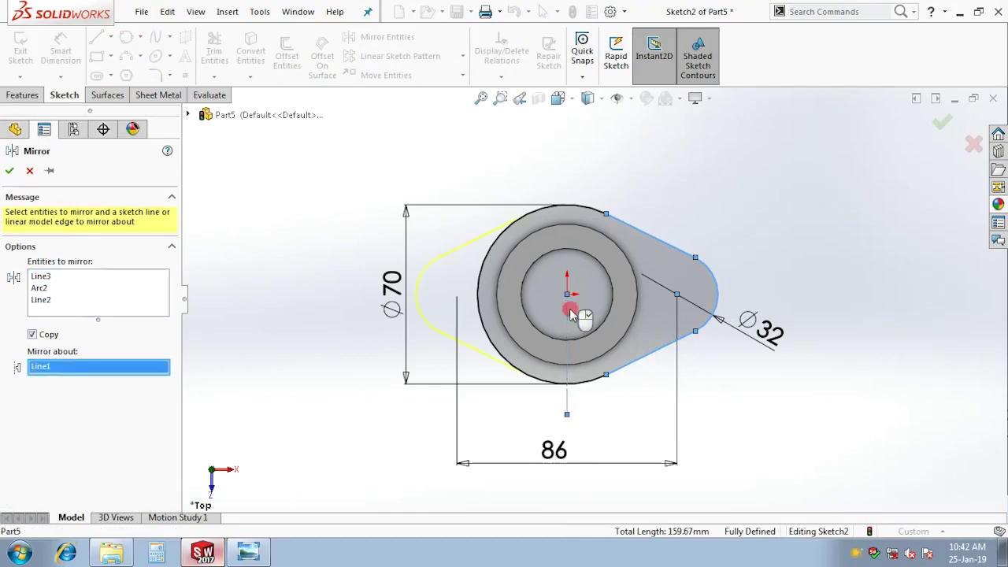
key(Return)
Trim the Ø70 arc inside the left lug, then bring up the gland reference drawing
click(214, 52)
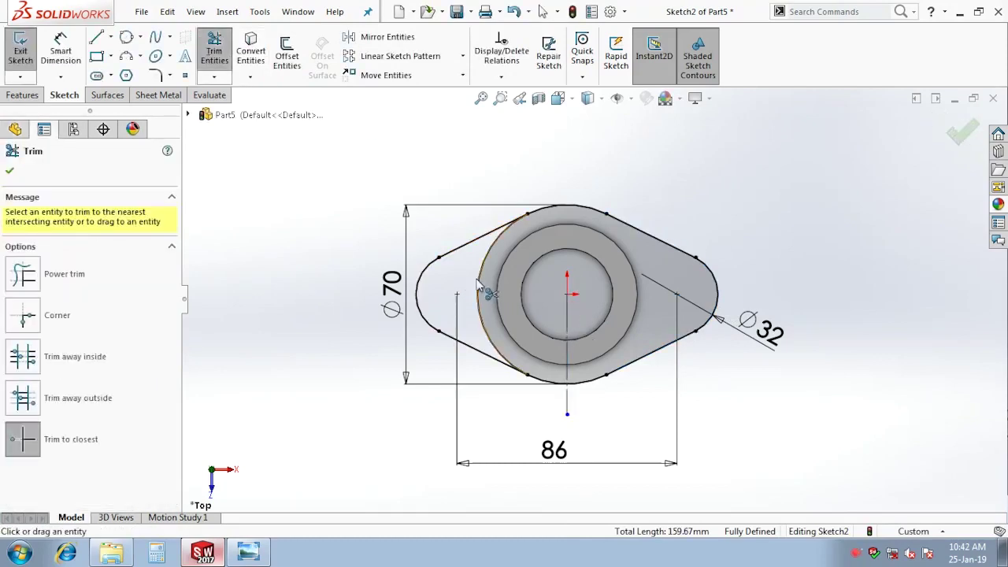
click(483, 281)
key(Escape)
click(246, 552)
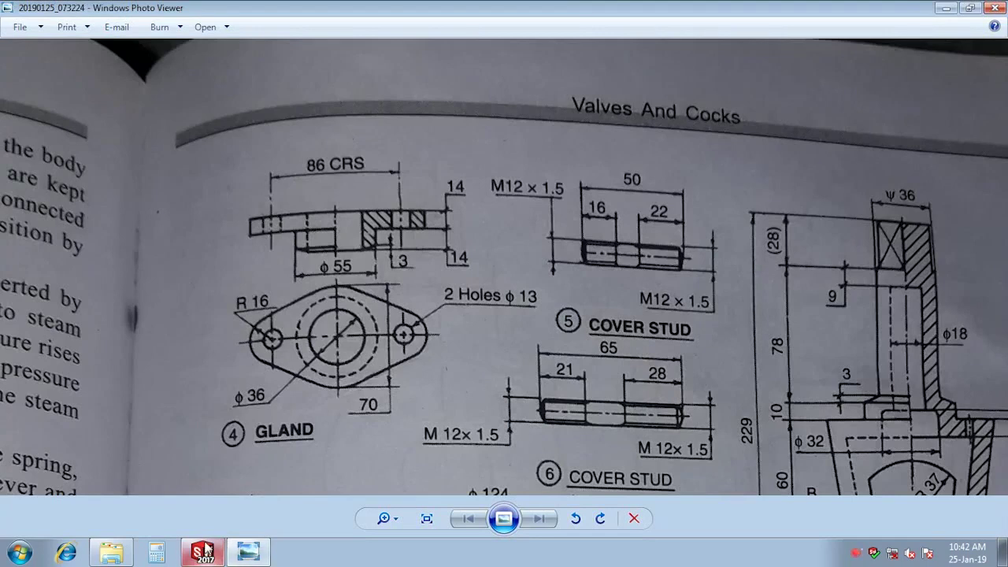
Draw a hole circle on the left lug and dimension it Ø13
click(205, 548)
right_drag(301, 352, 464, 298)
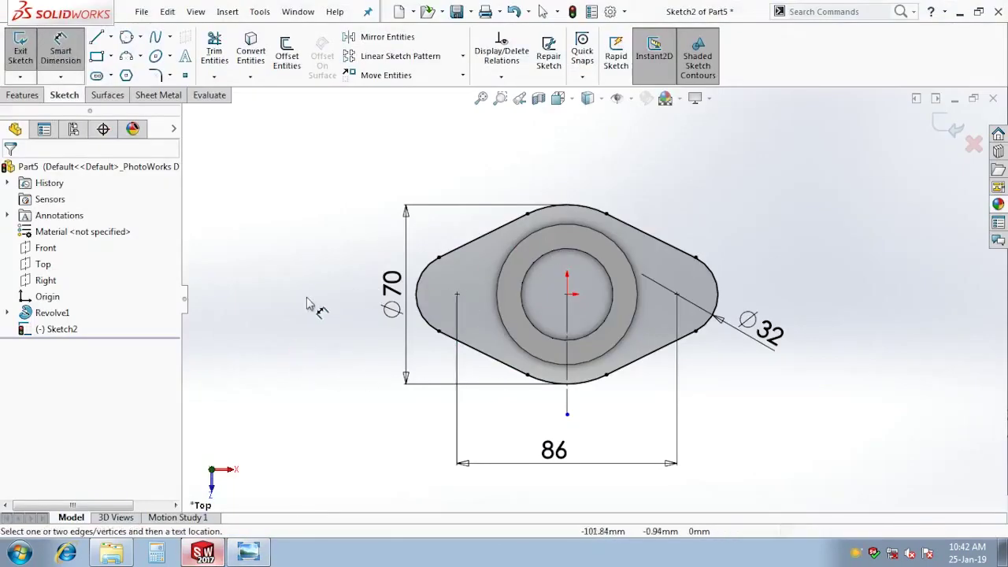
right_drag(307, 303, 472, 286)
click(457, 294)
click(468, 295)
key(Escape)
right_drag(737, 403, 728, 386)
click(447, 290)
click(442, 242)
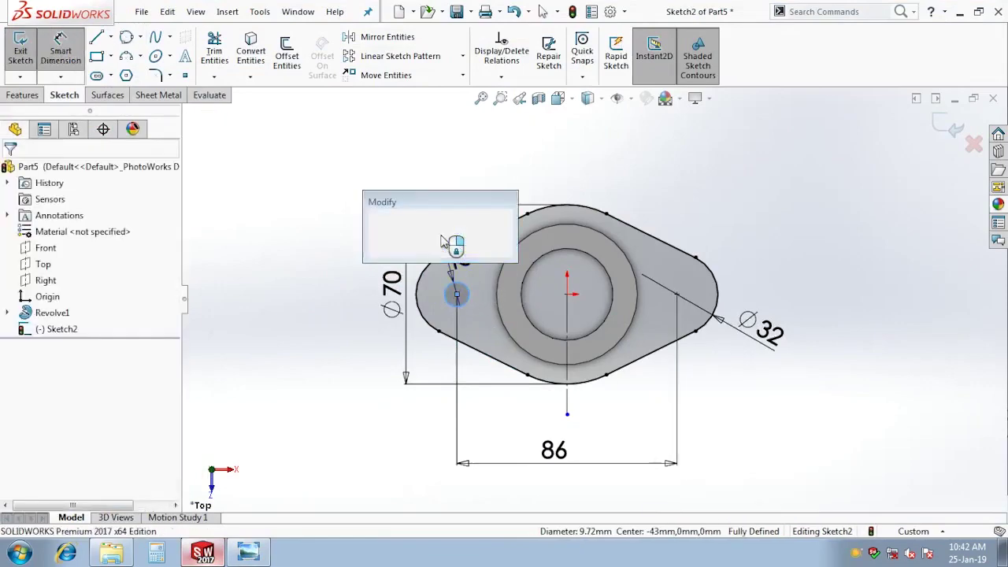
text(13)
key(Return)
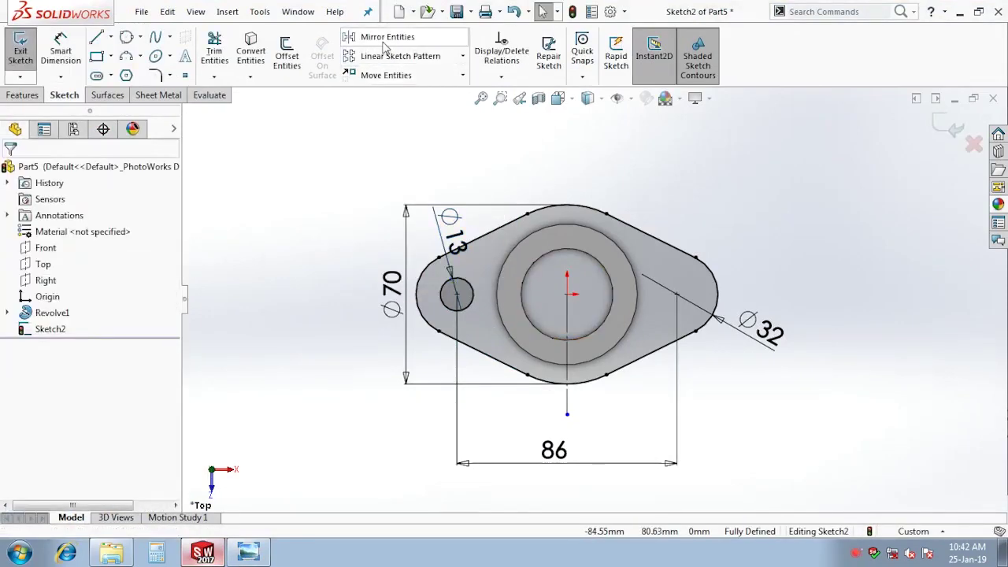
Mirror the Ø13 hole about the vertical centreline into the right lug
click(385, 37)
click(472, 296)
click(567, 330)
key(Return)
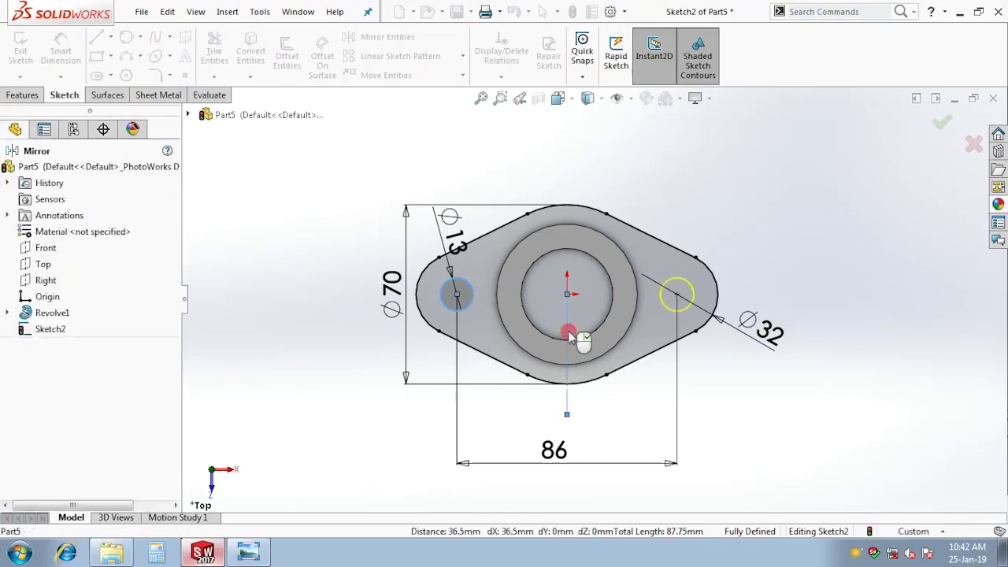
Extrude the gland outline 10 mm into a flange and reopen its sketch for editing
click(939, 126)
click(26, 51)
text(10)
key(Return)
key(Return)
middle_drag(400, 371, 387, 202)
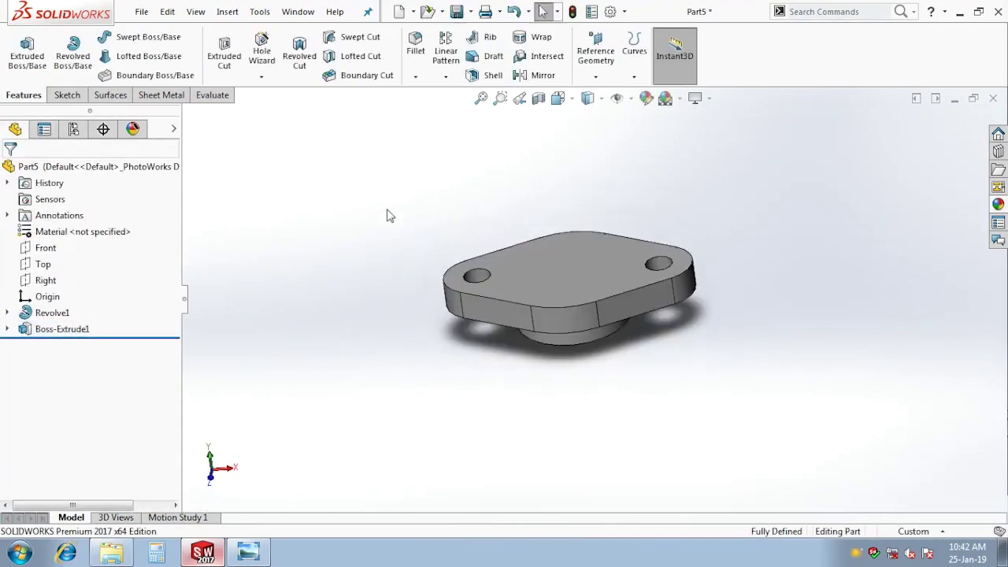
click(65, 329)
click(325, 147)
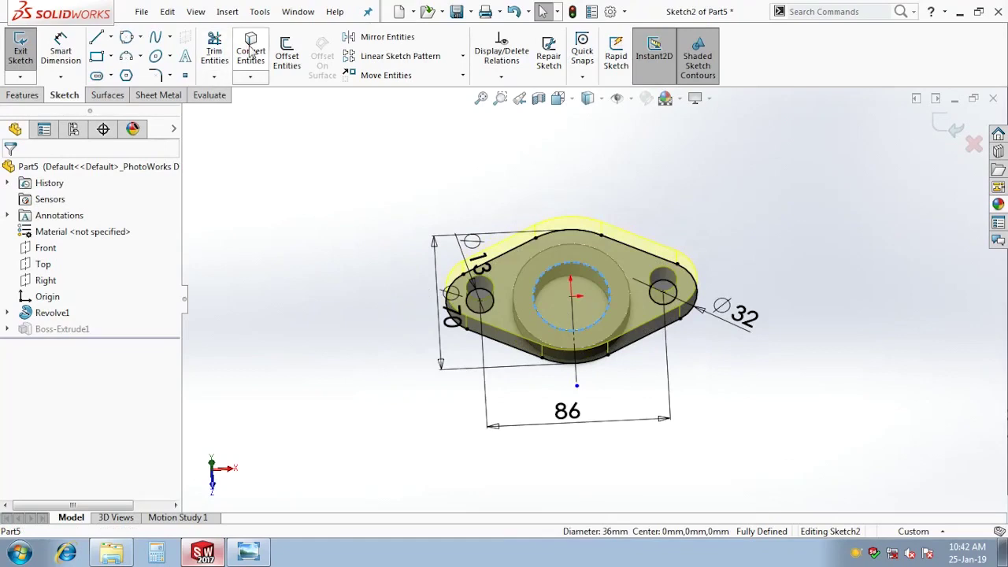
Rebuild the flange with the Ø36 central bore and return to isometric view
click(954, 129)
middle_drag(519, 344, 540, 245)
key(ctrl+7)
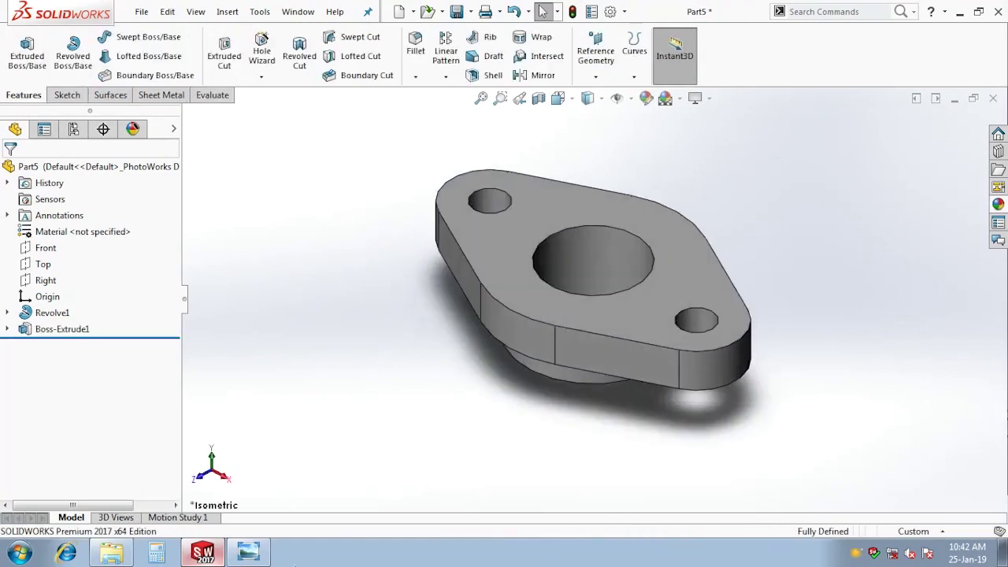
Compare with the reference drawing and apply a dark appearance to the gland
click(244, 550)
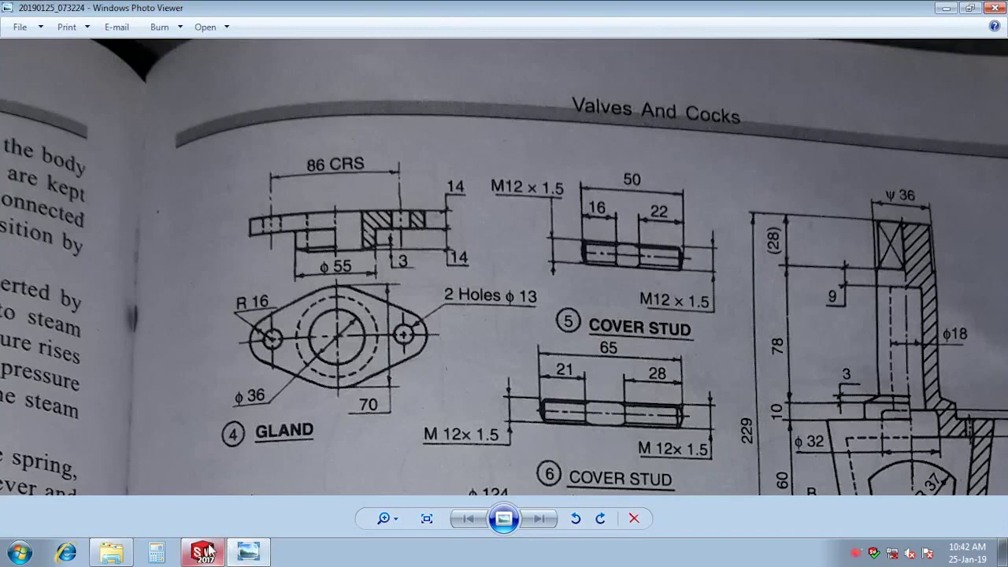
click(202, 551)
middle_drag(560, 391, 244, 223)
key(ctrl+7)
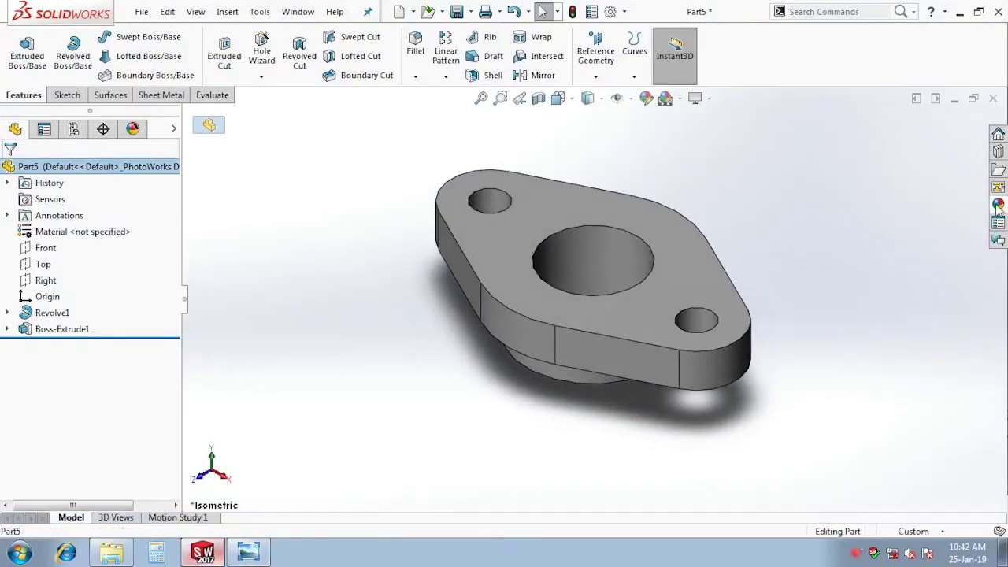
click(997, 206)
double_click(839, 410)
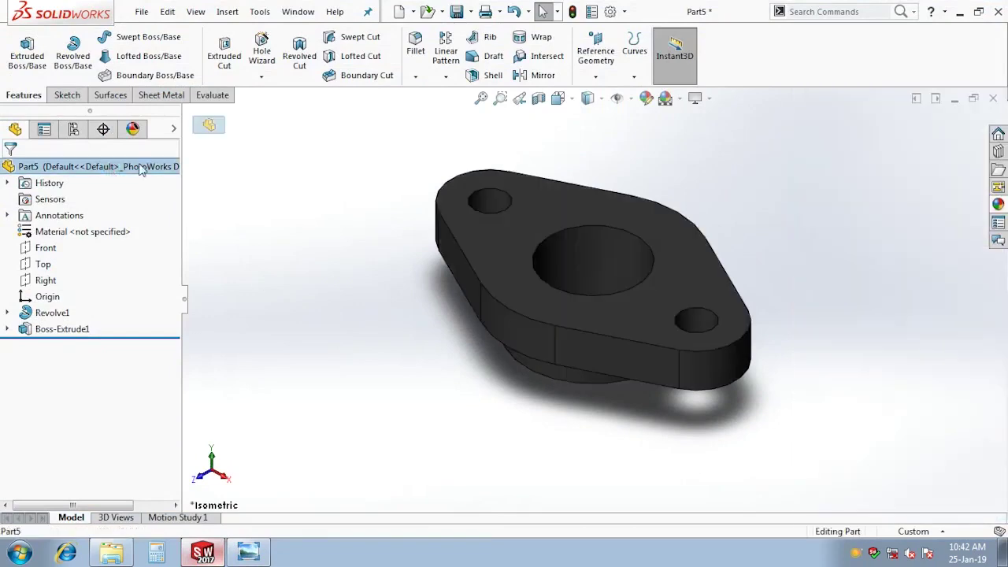
Change the gland's appearance colour to green
click(646, 98)
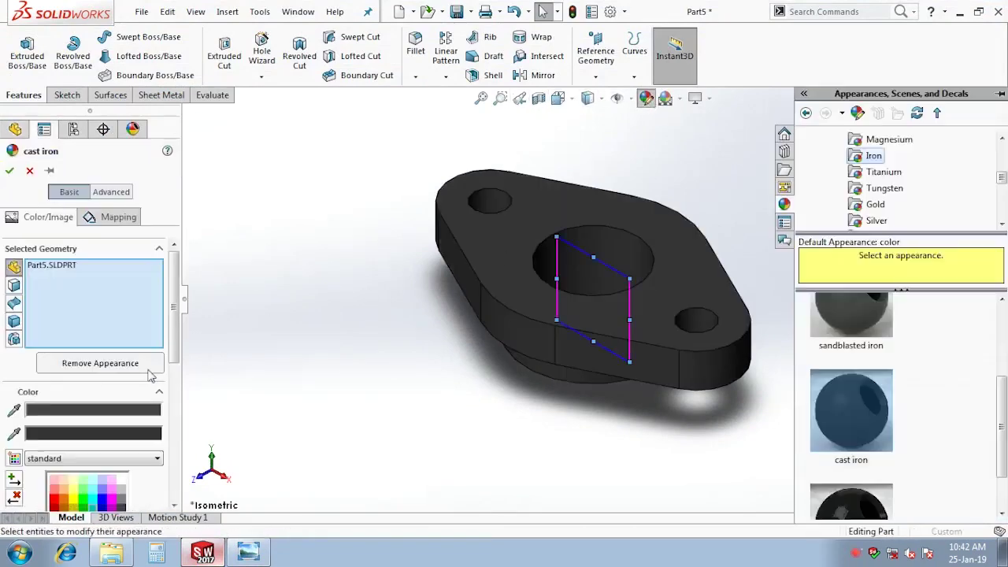
click(81, 504)
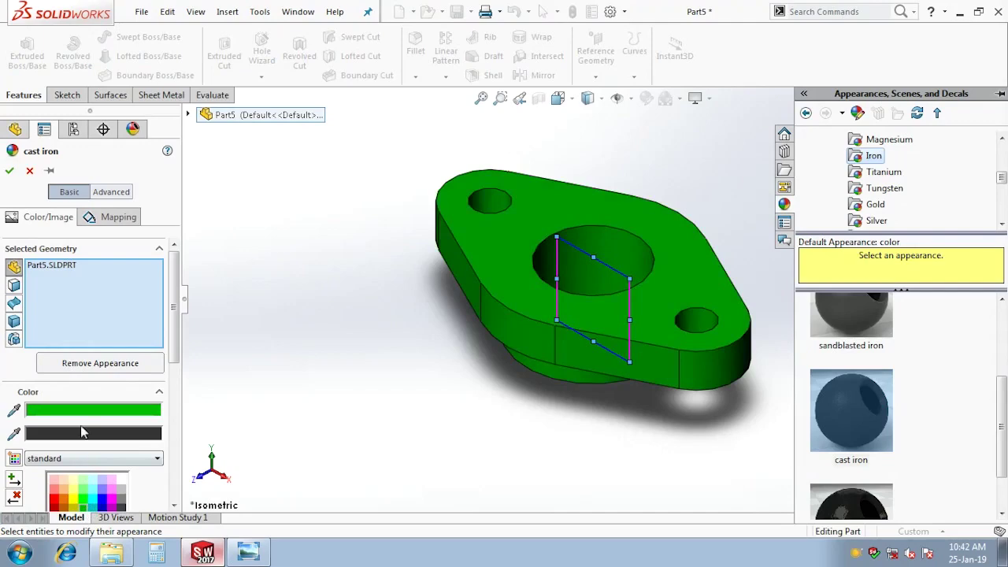
click(10, 171)
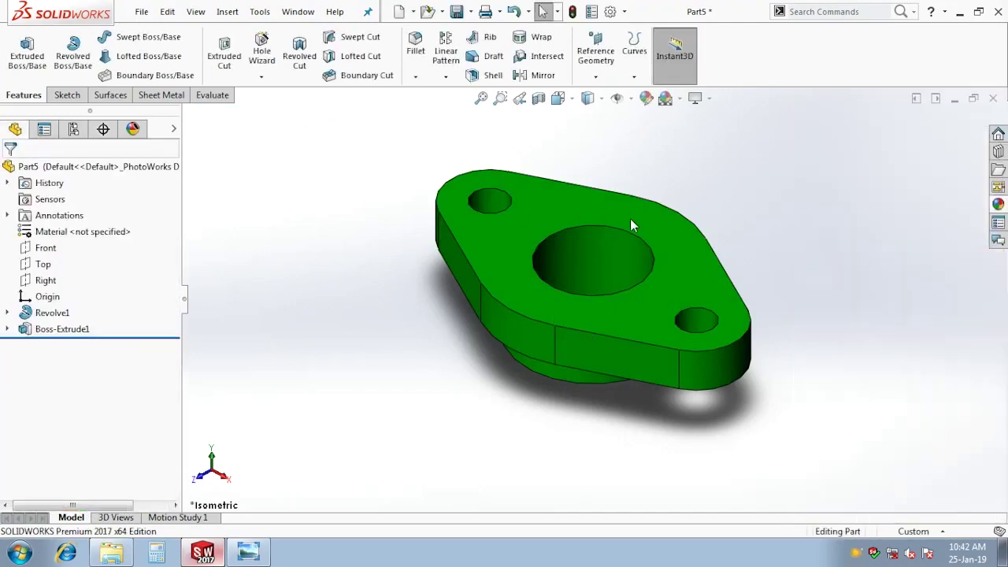
Save the part as GLAND in PLUG COCK and close it
key(ctrl+s)
text(GLAND)
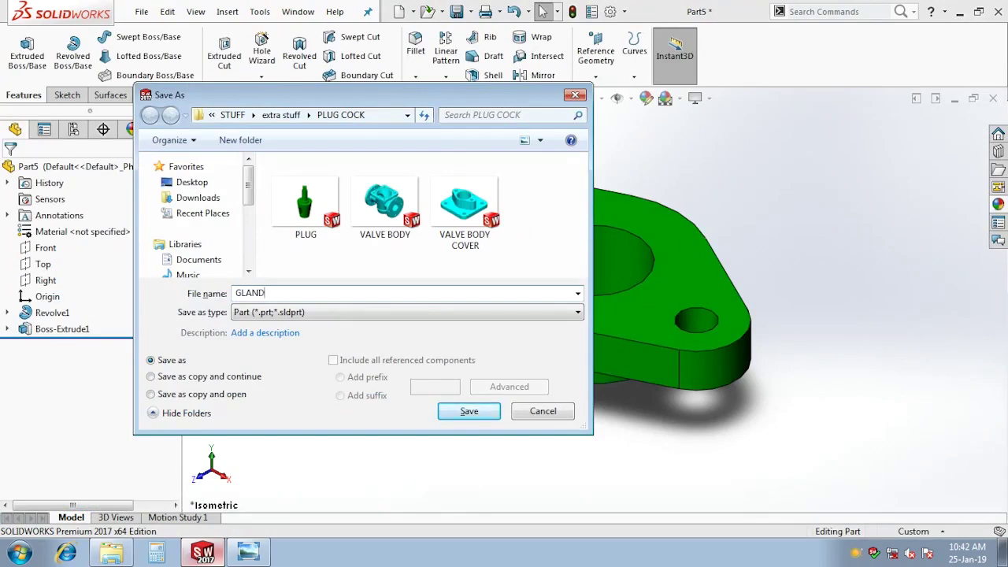
key(Return)
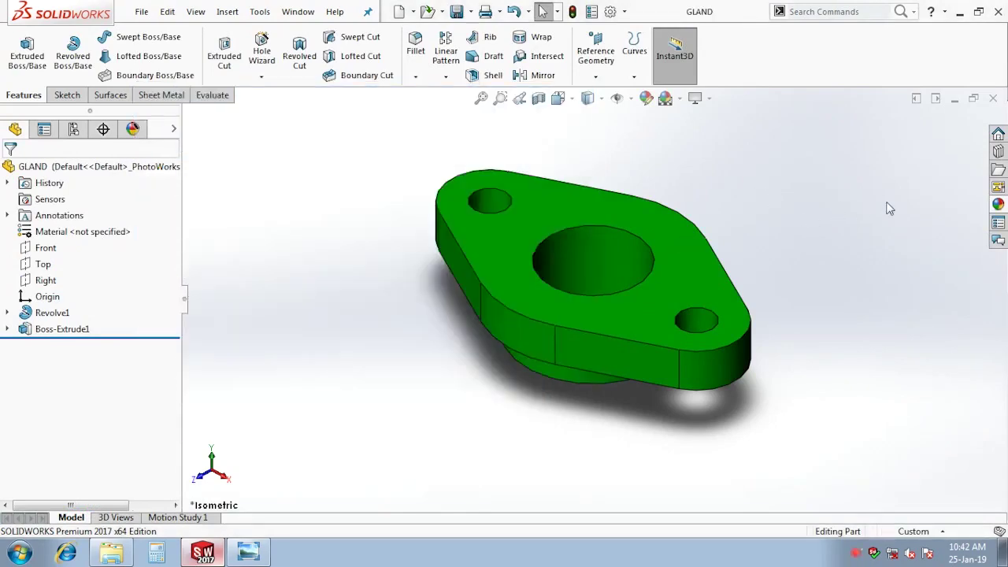
key(ctrl+w)
click(297, 16)
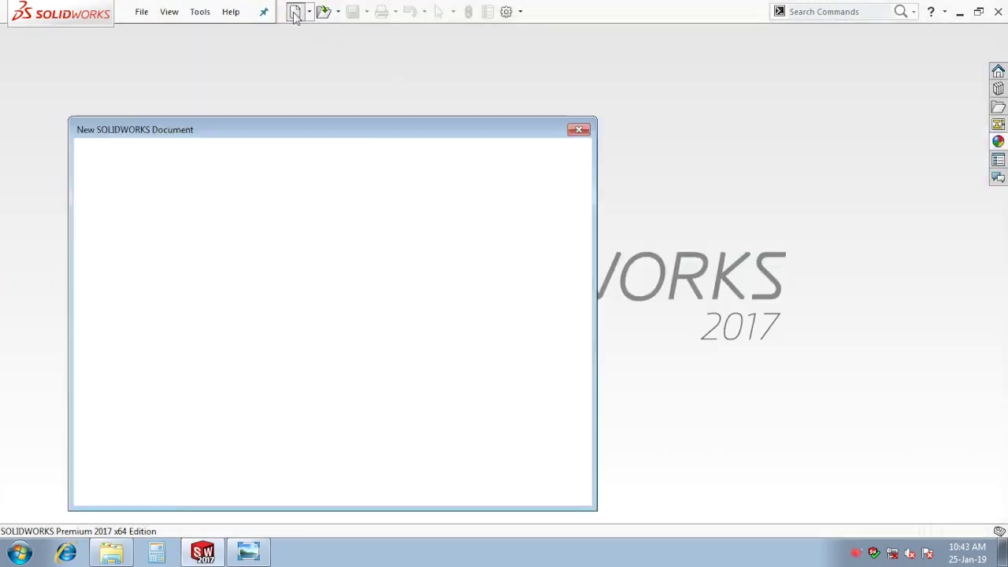
Create a new part and sketch a Ø12 circle at the origin on the Front plane
double_click(189, 247)
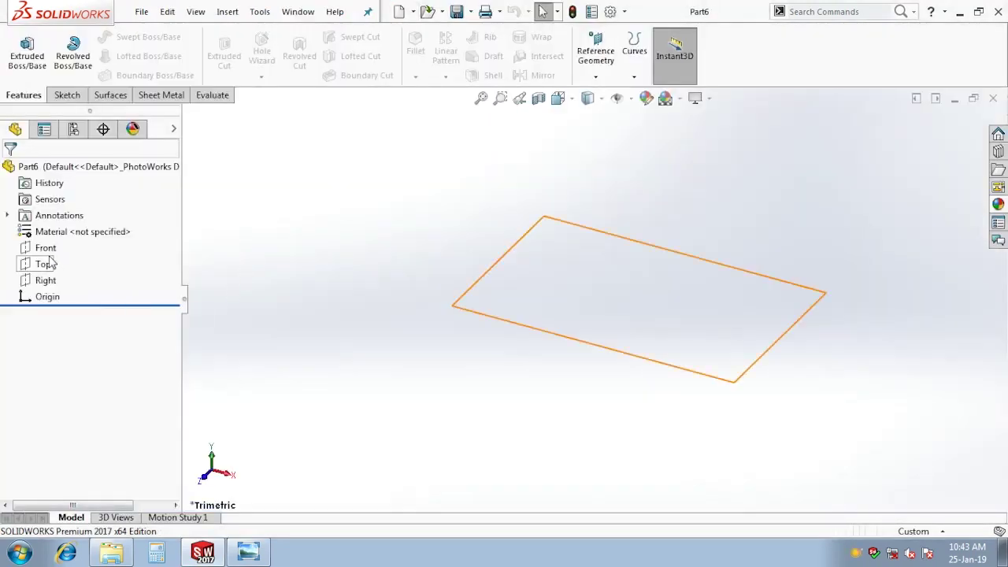
click(46, 247)
key(ctrl+8)
click(636, 286)
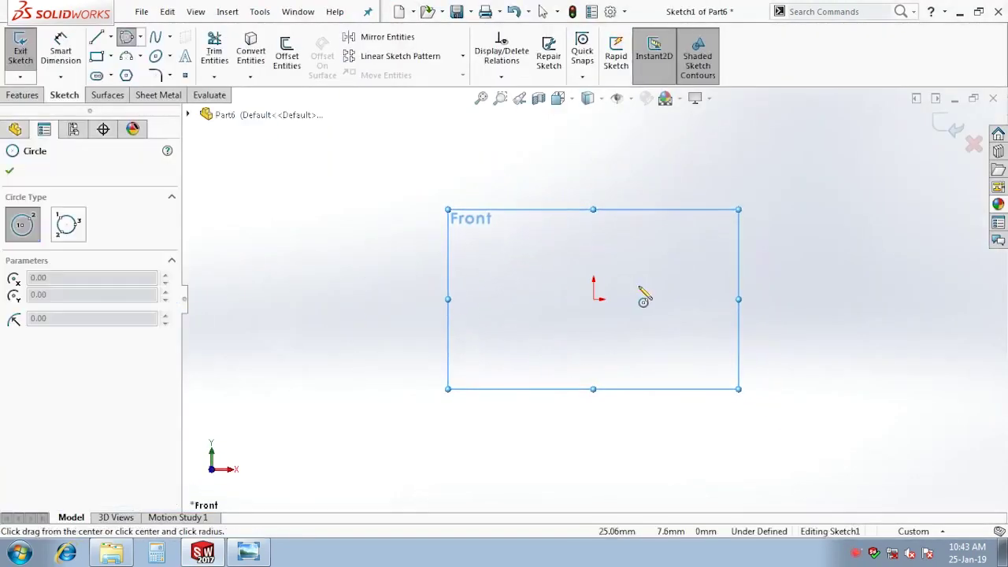
click(593, 299)
click(692, 375)
click(60, 51)
click(653, 299)
click(712, 308)
text(12)
key(Return)
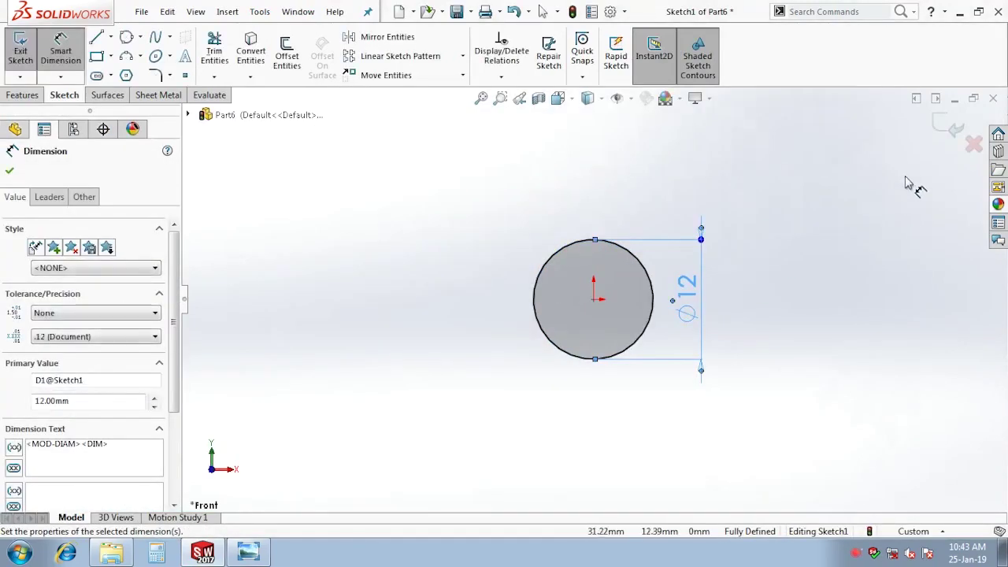
Extrude the Ø12 circle 50 mm Mid Plane into a rod and start saving it
click(941, 130)
click(15, 60)
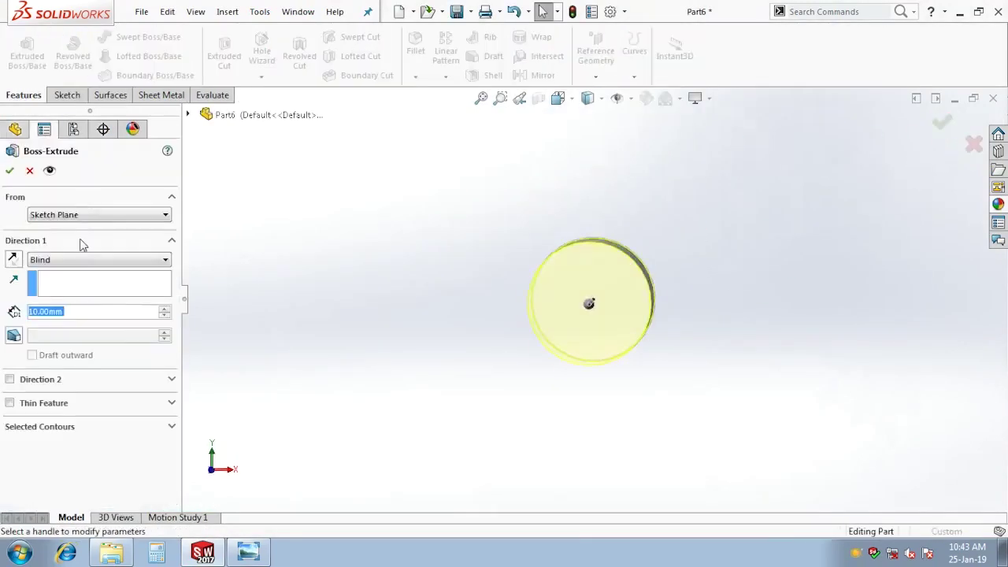
click(82, 259)
click(78, 320)
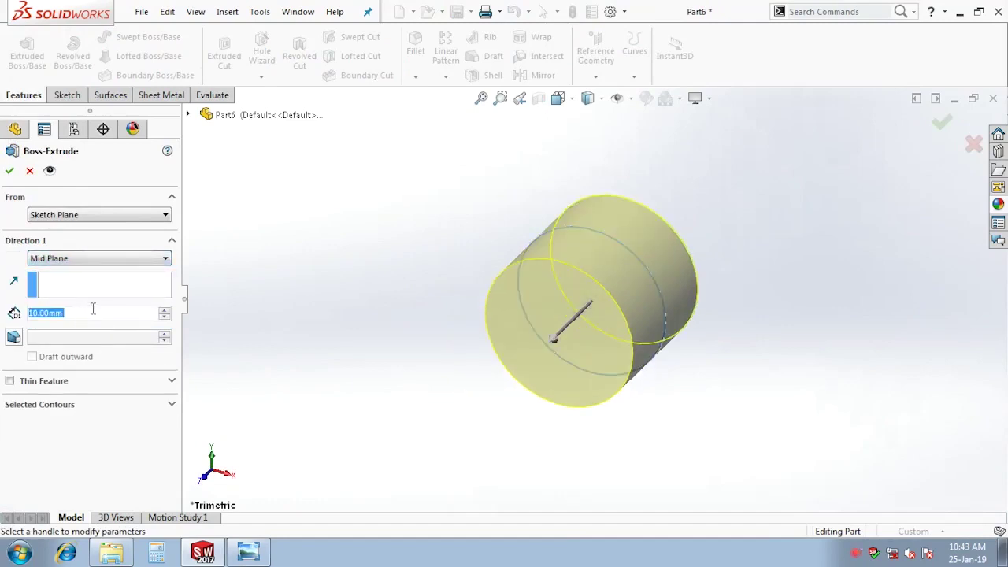
text(50)
key(Return)
key(Return)
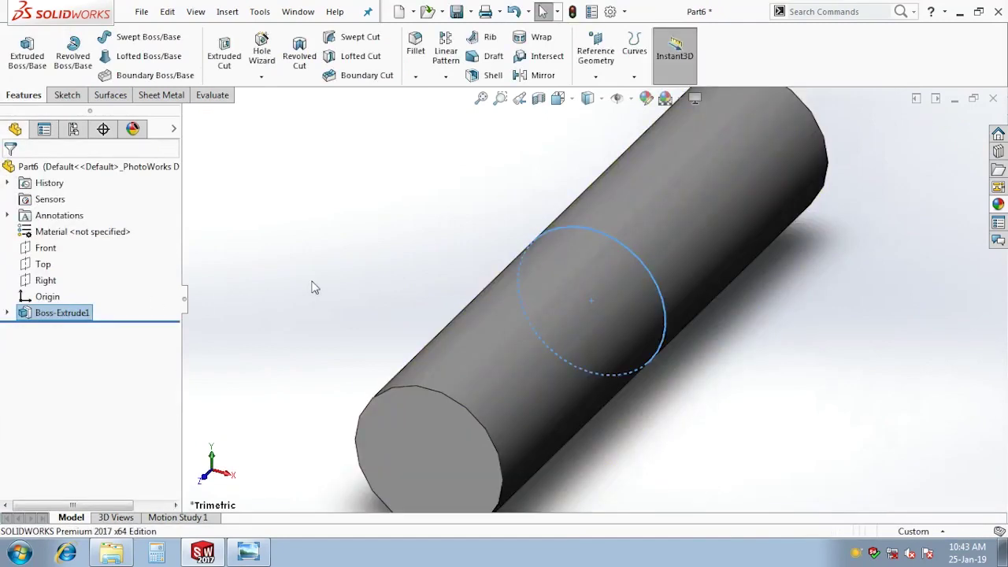
key(ctrl+s)
text(SAMPLE STUD 1)
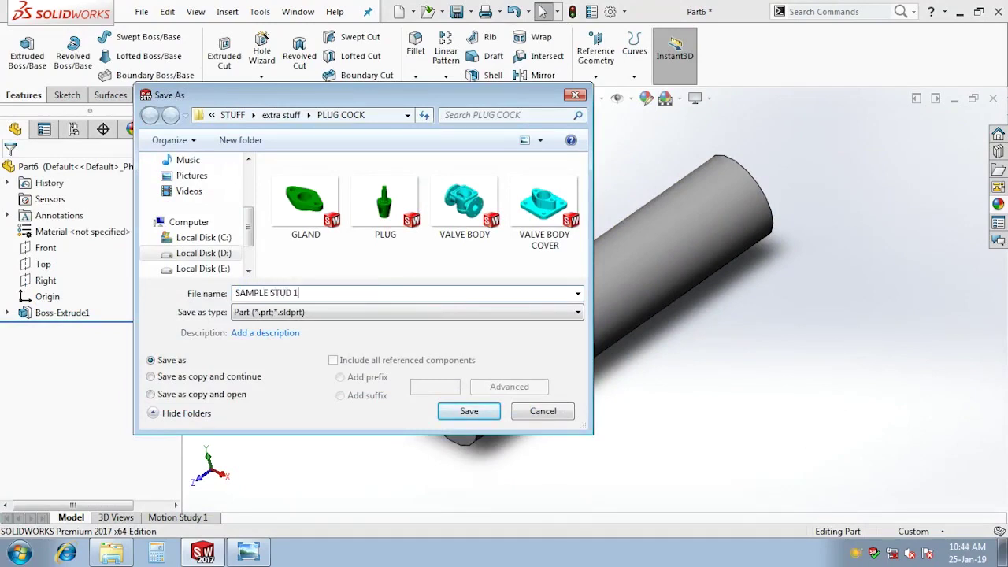
Save the rod as SAMPLE STUD 1 and lengthen its extrusion to 65 mm
key(Return)
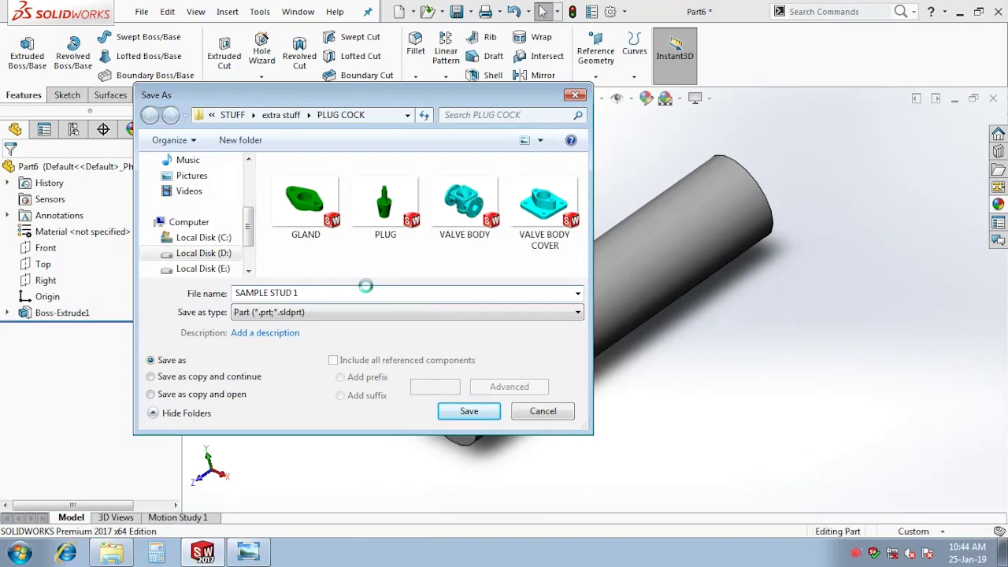
double_click(62, 313)
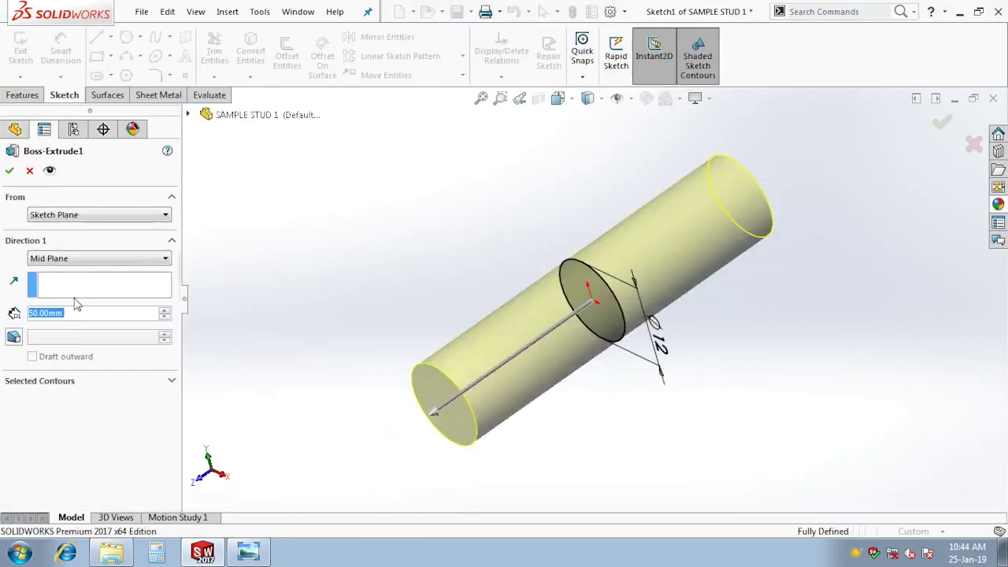
key(Return)
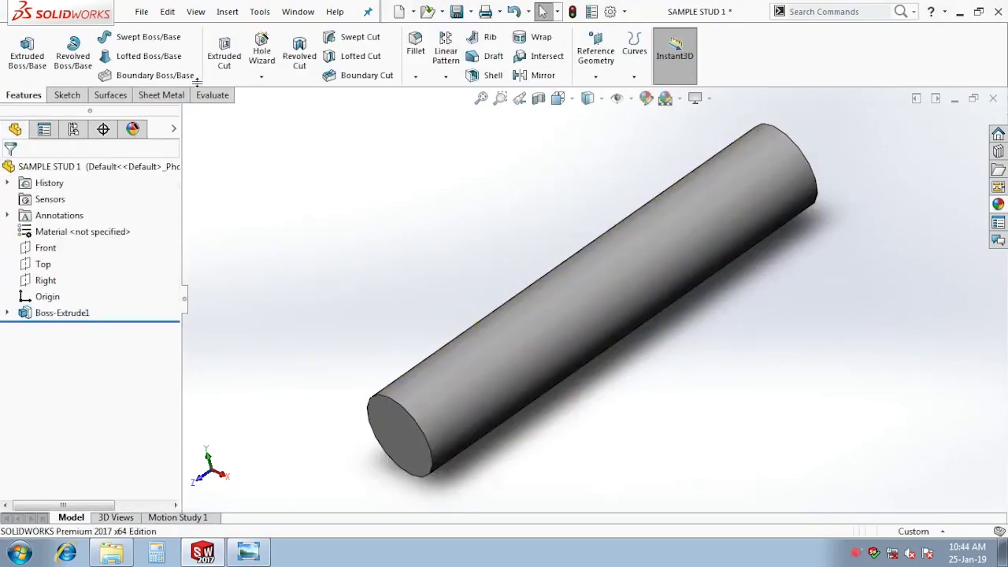
Save the lengthened rod as SAMPLE STUD 2 and close it
click(470, 11)
click(476, 46)
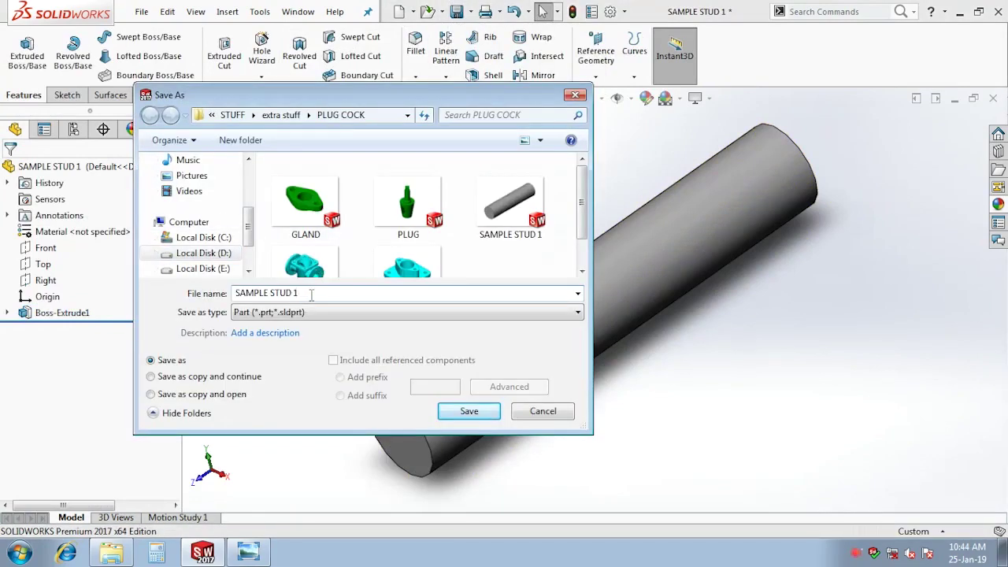
key(BackSpace)
text(2)
key(Return)
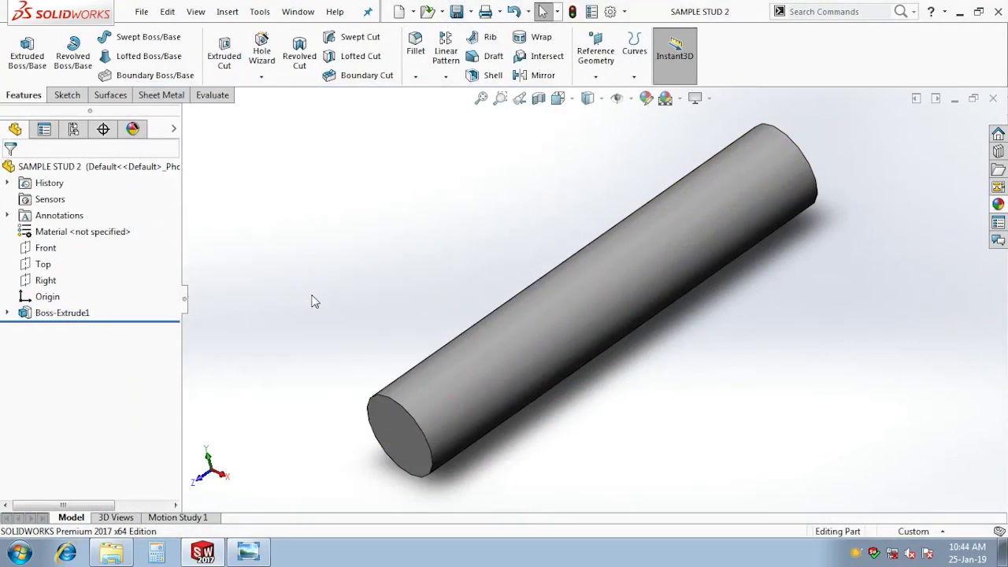
key(ctrl+w)
click(296, 13)
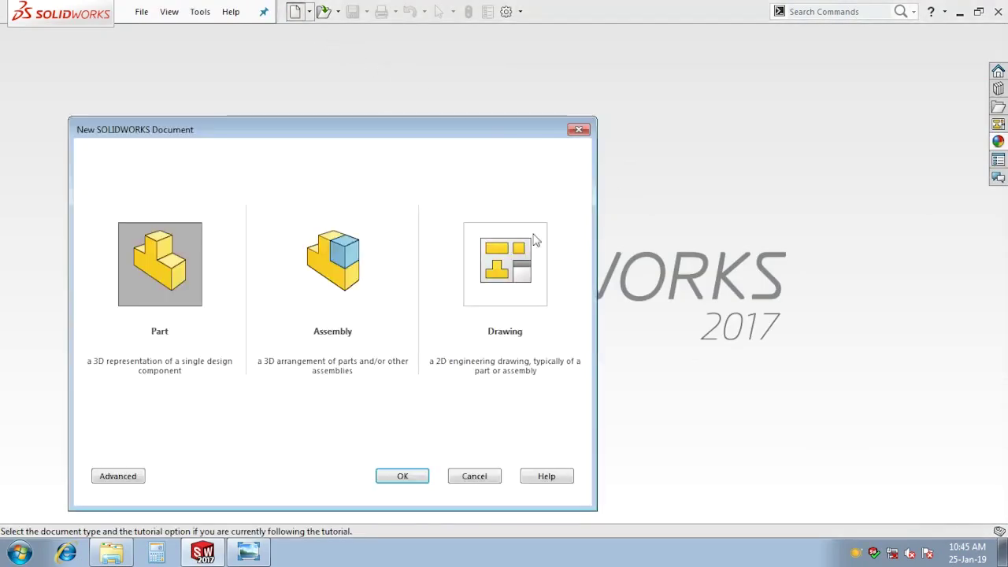
Start a new assembly, place VALVE BODY as its first component, and bring up its context menu
double_click(363, 273)
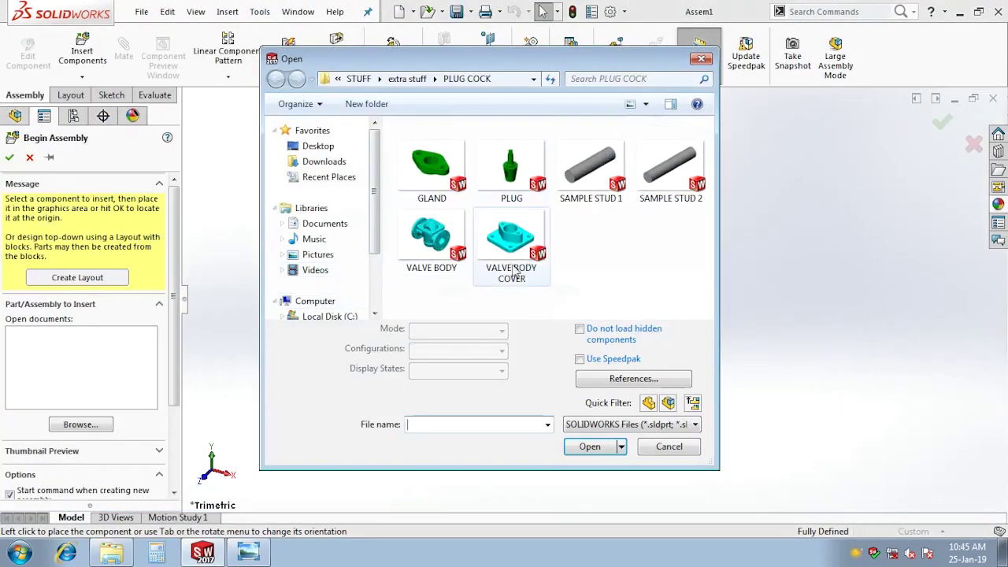
double_click(441, 246)
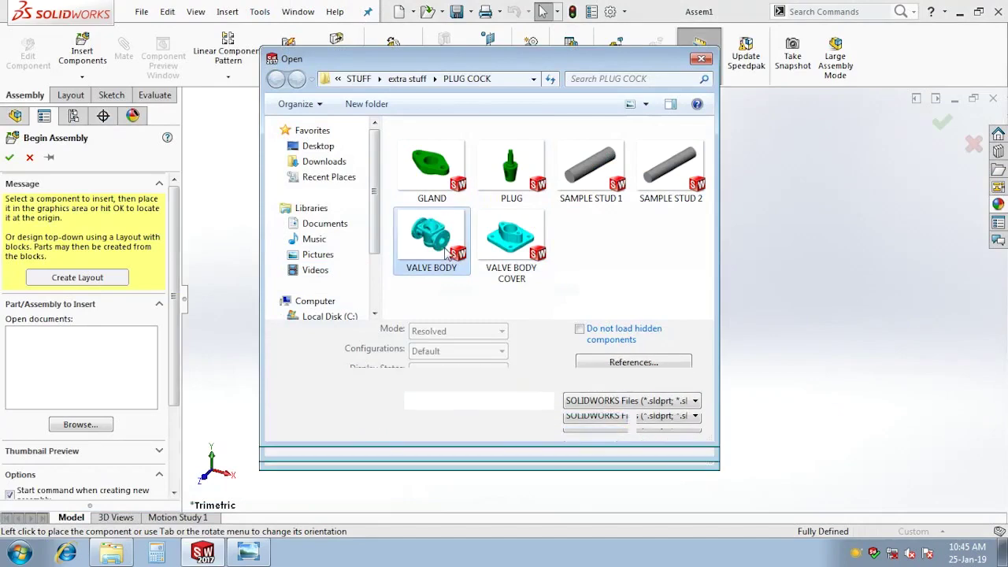
click(563, 303)
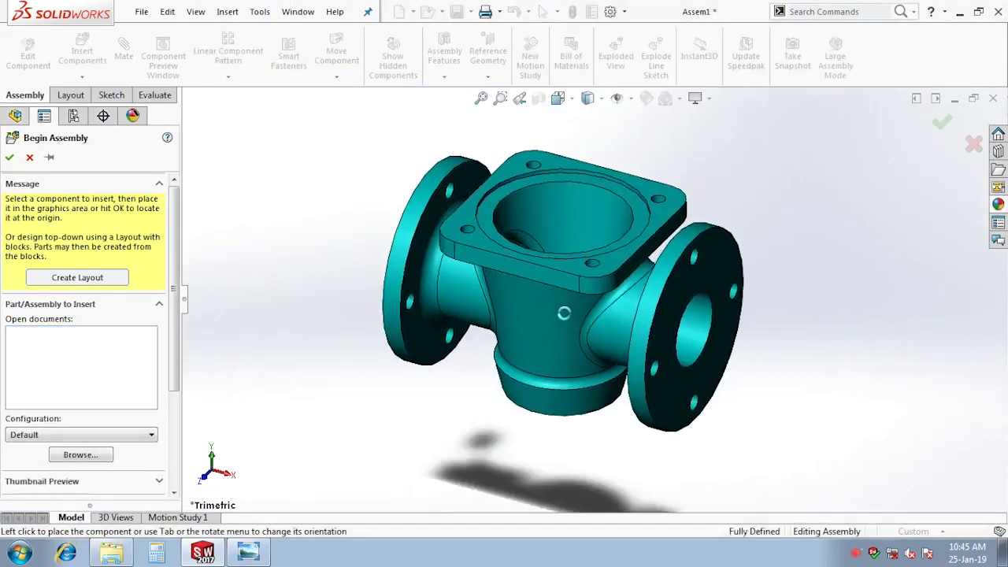
right_click(583, 326)
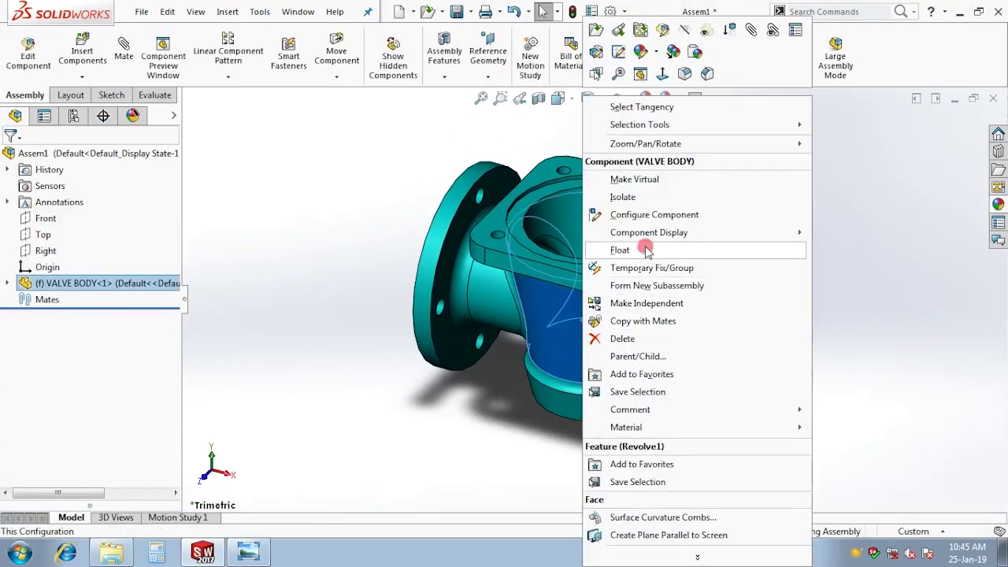
Float the valve body and switch the view to a brighter scene
click(644, 249)
click(678, 98)
click(700, 133)
click(679, 98)
click(705, 170)
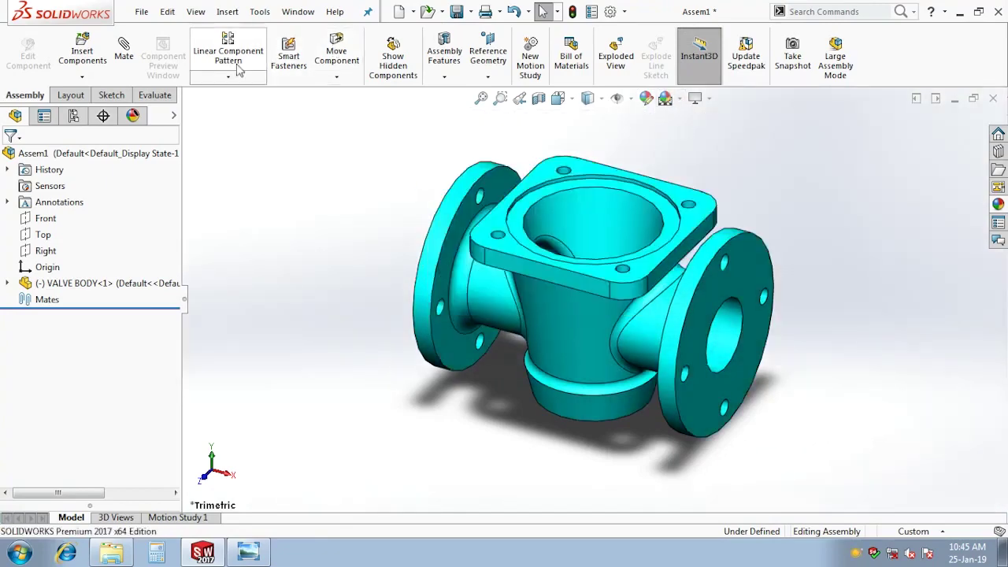
Mate the valve body's Front plane coincident with the assembly's Front plane
click(126, 56)
click(187, 115)
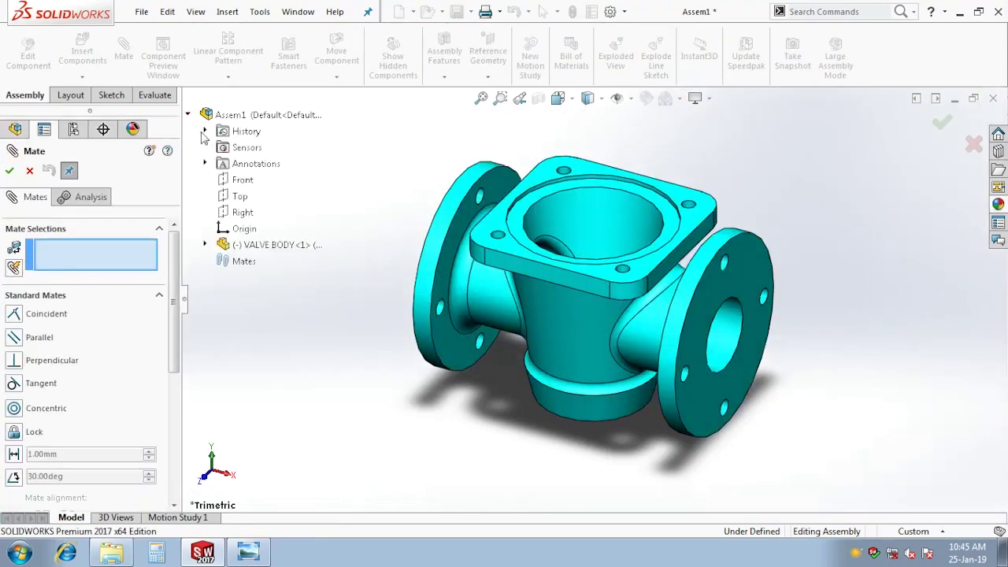
click(218, 241)
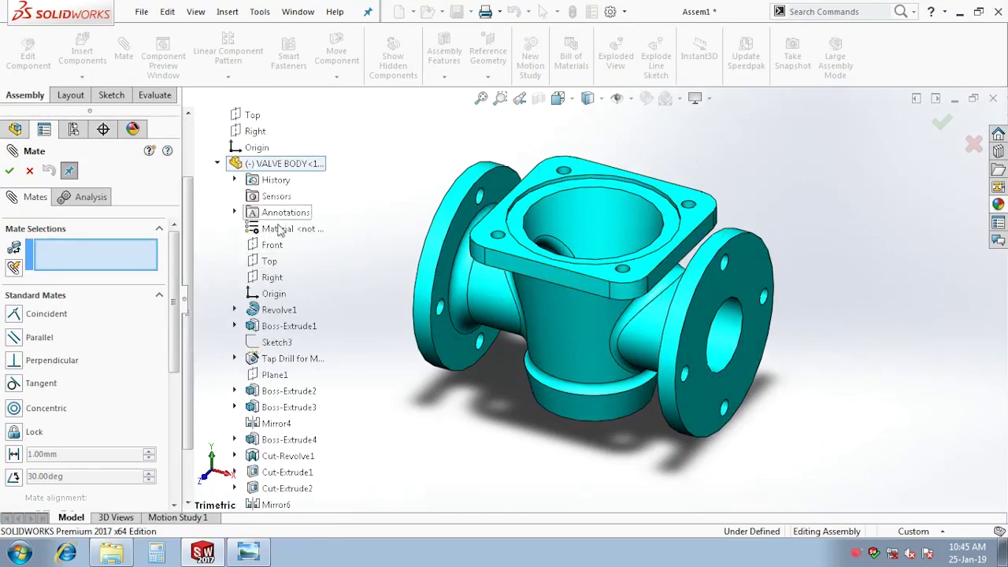
click(271, 253)
click(256, 148)
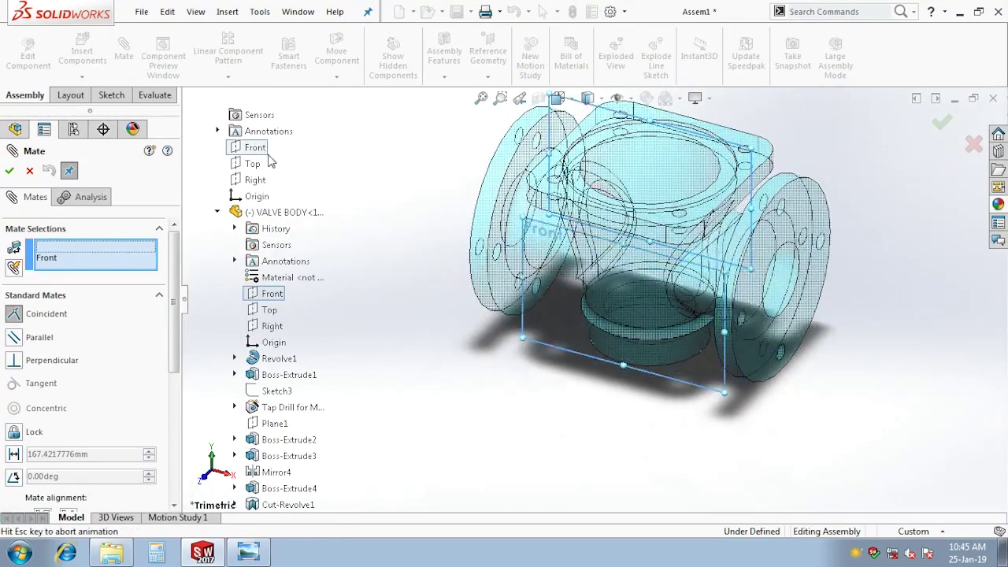
click(241, 148)
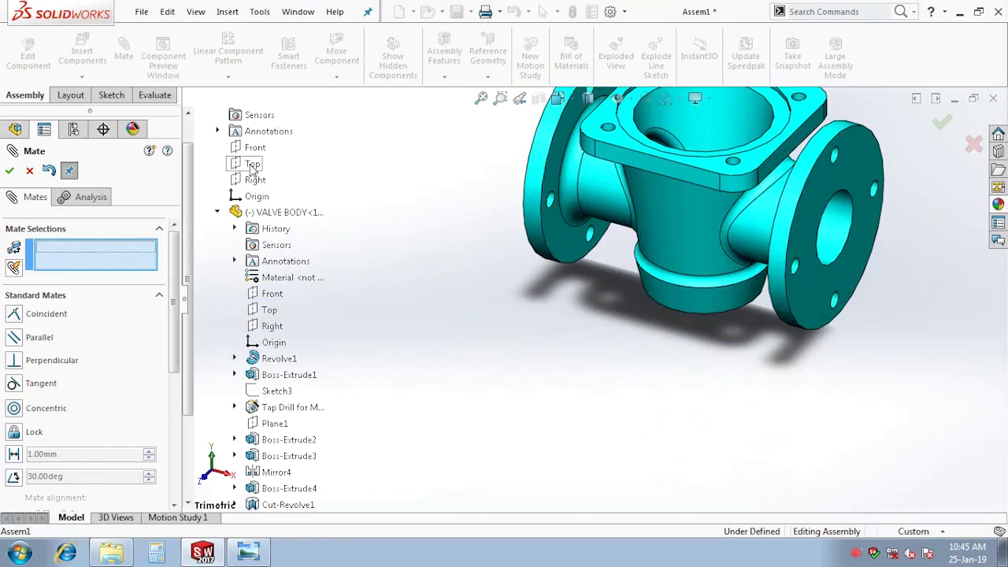
Add coincident mates between the valve body's and assembly's Top and Right planes
click(270, 311)
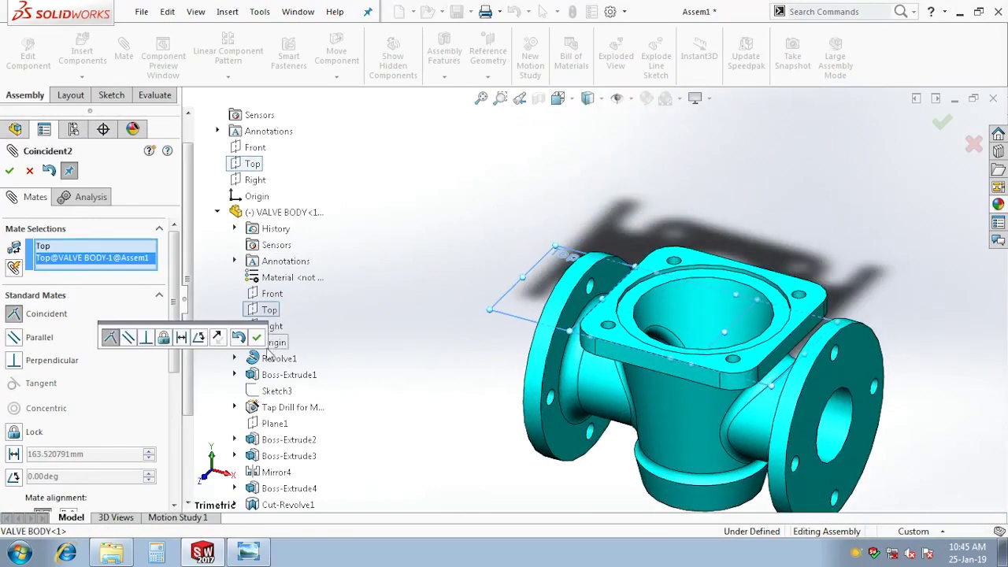
click(241, 333)
click(271, 326)
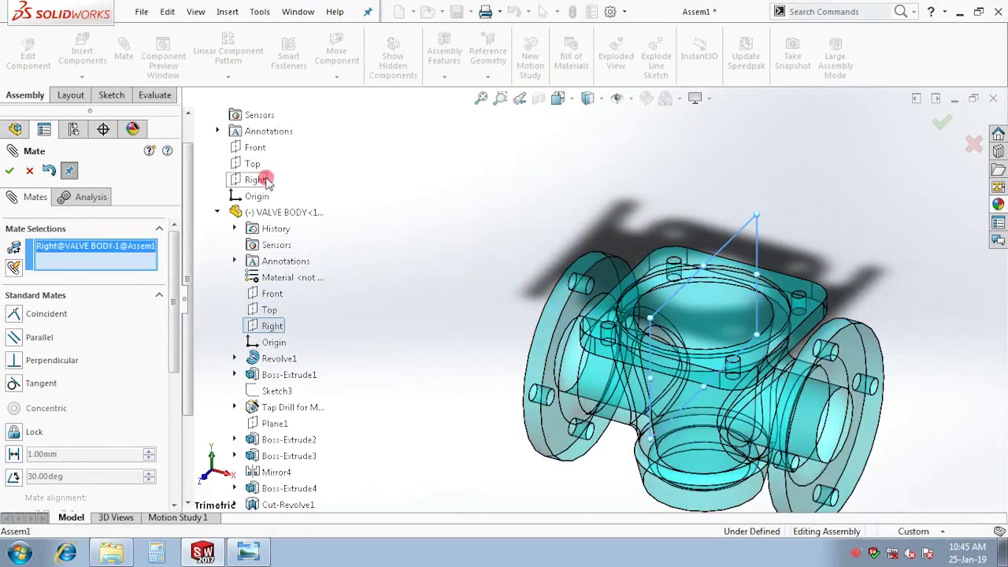
click(267, 181)
click(236, 197)
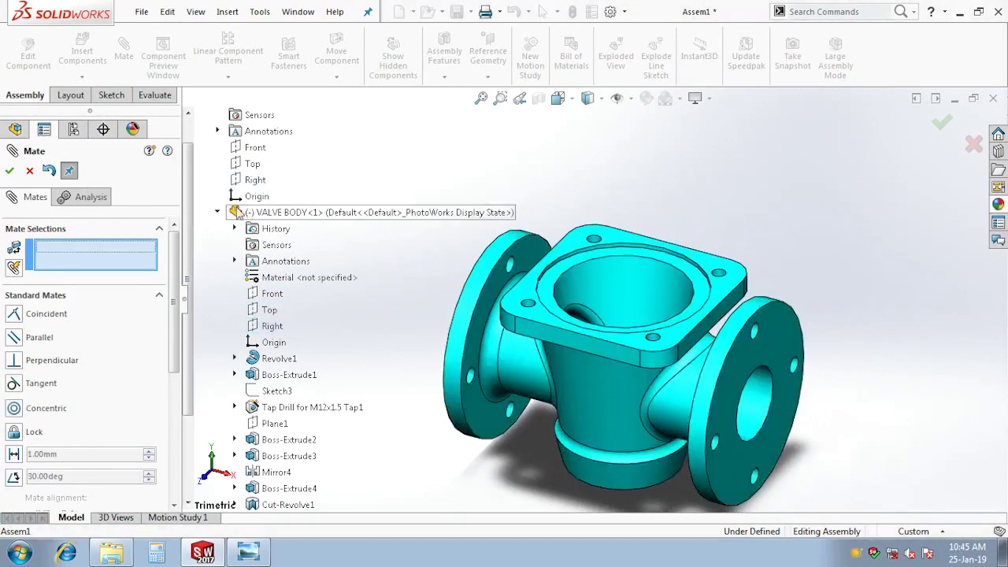
click(10, 172)
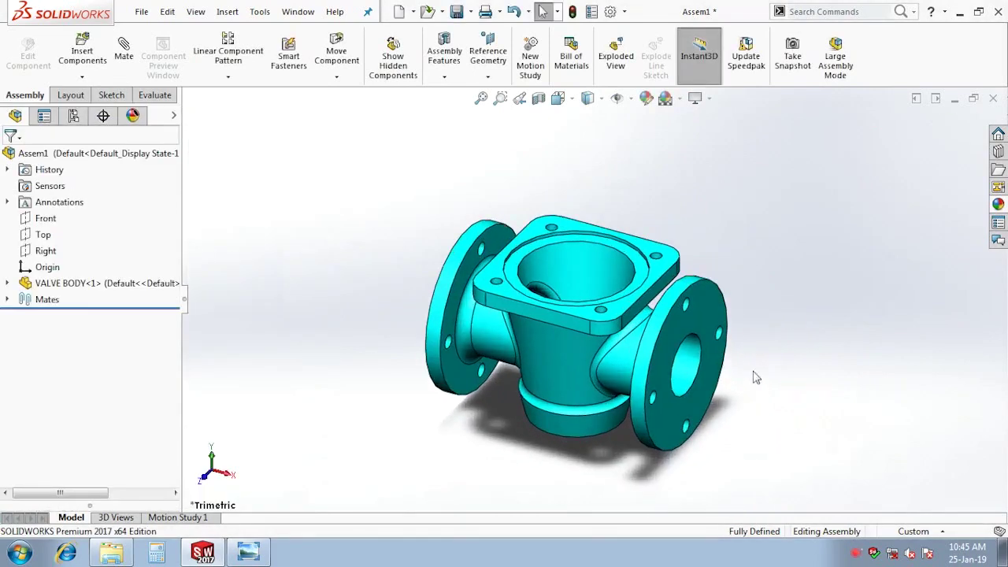
click(82, 54)
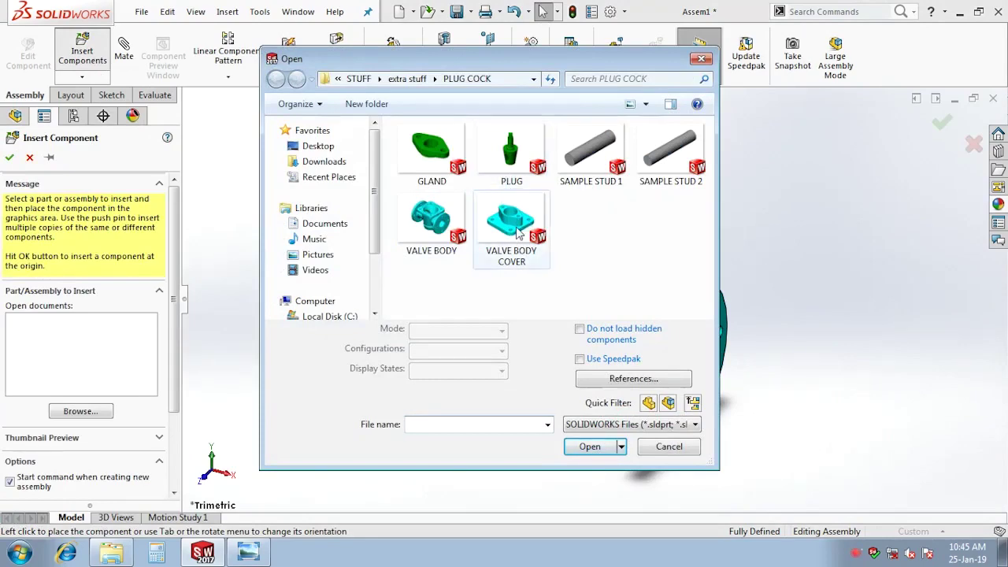
Insert VALVE BODY COVER and mate its circular face concentric with the valve body's bore
double_click(517, 230)
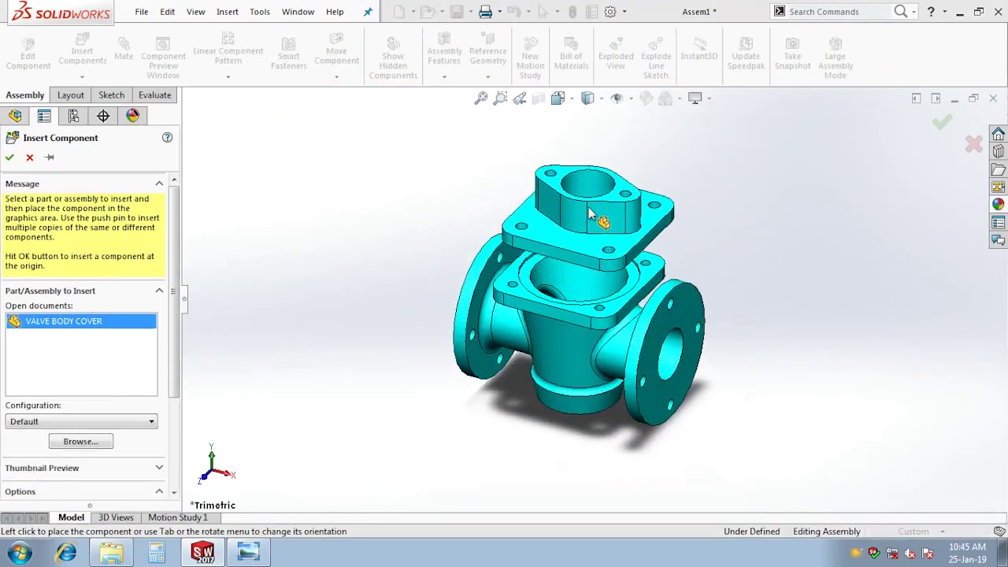
click(583, 213)
click(124, 55)
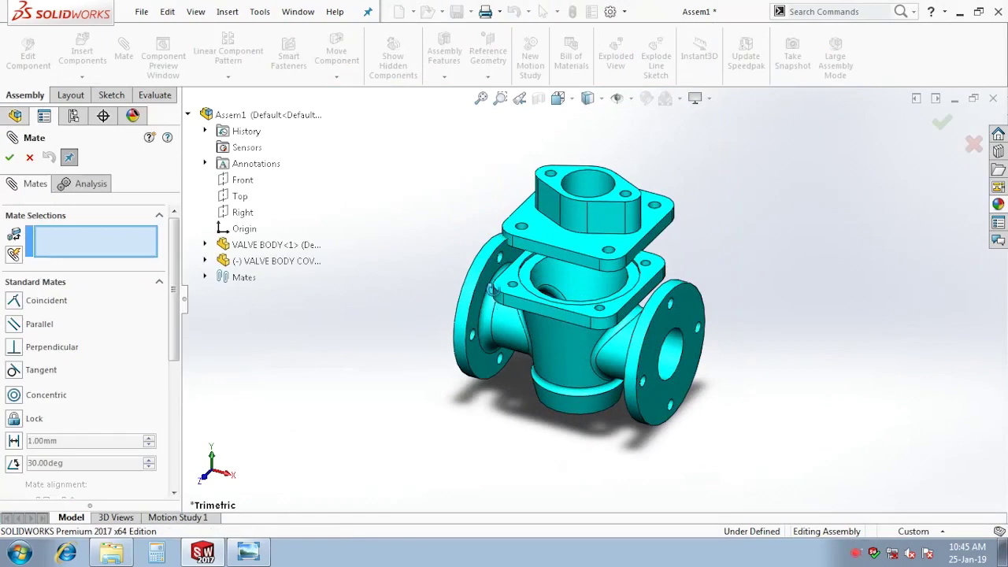
middle_drag(551, 315, 645, 259)
scroll(648, 255, down, 3)
drag(648, 260, 652, 218)
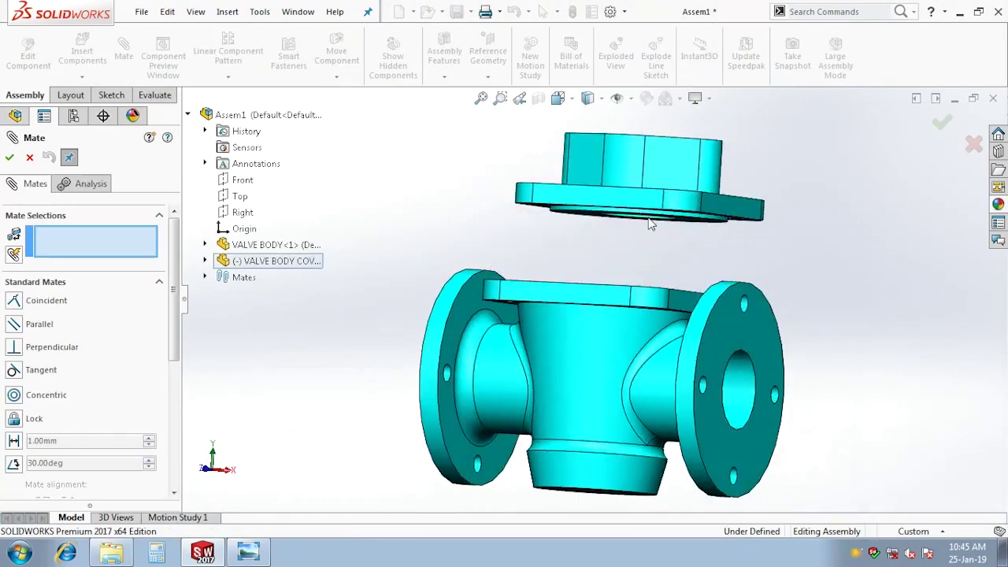
scroll(557, 228, down, 5)
click(540, 234)
scroll(567, 300, up, 3)
middle_drag(578, 342, 575, 320)
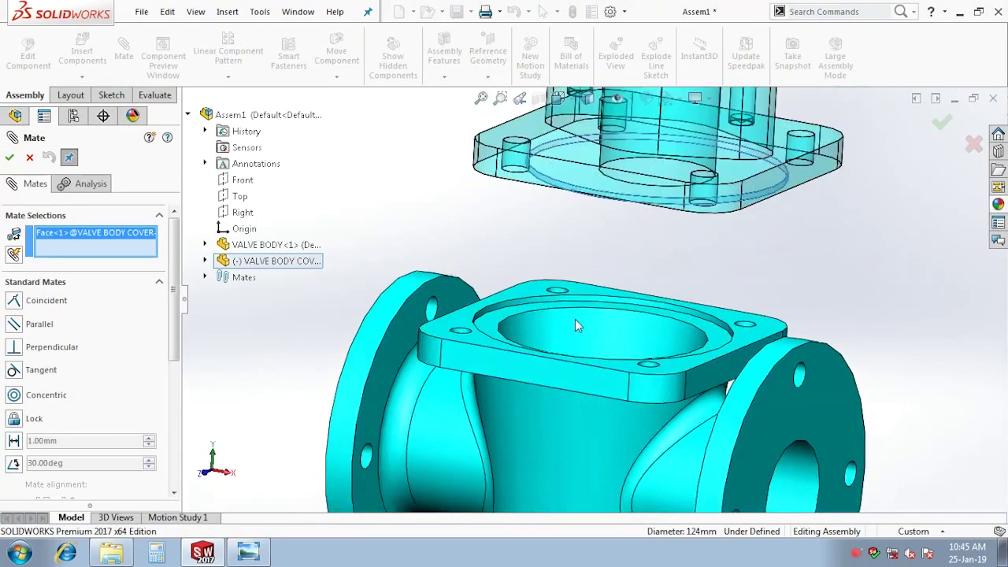
scroll(574, 320, down, 5)
click(528, 281)
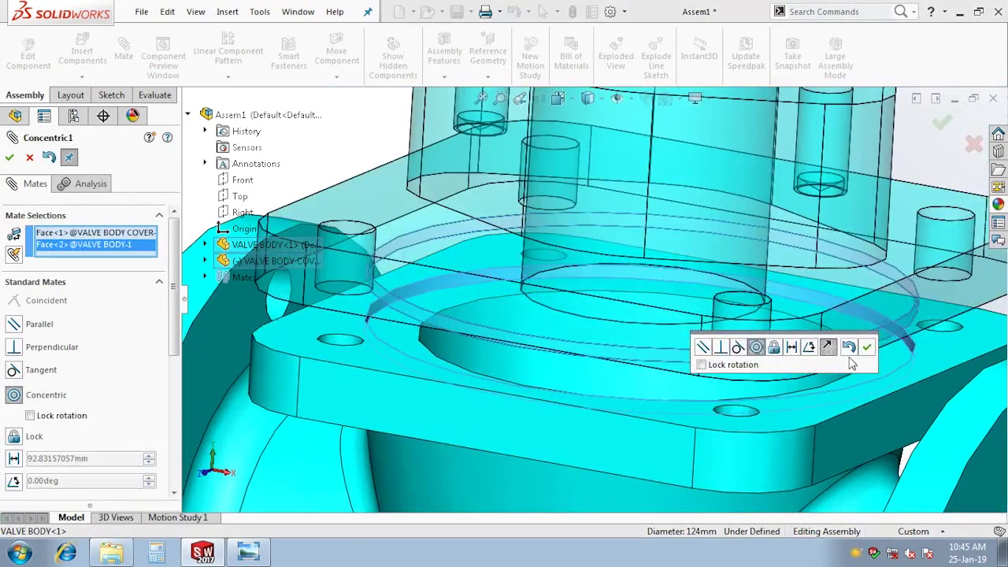
click(864, 347)
Mate the cover's underside flush on the body's top flange and align their side faces
drag(666, 304, 665, 159)
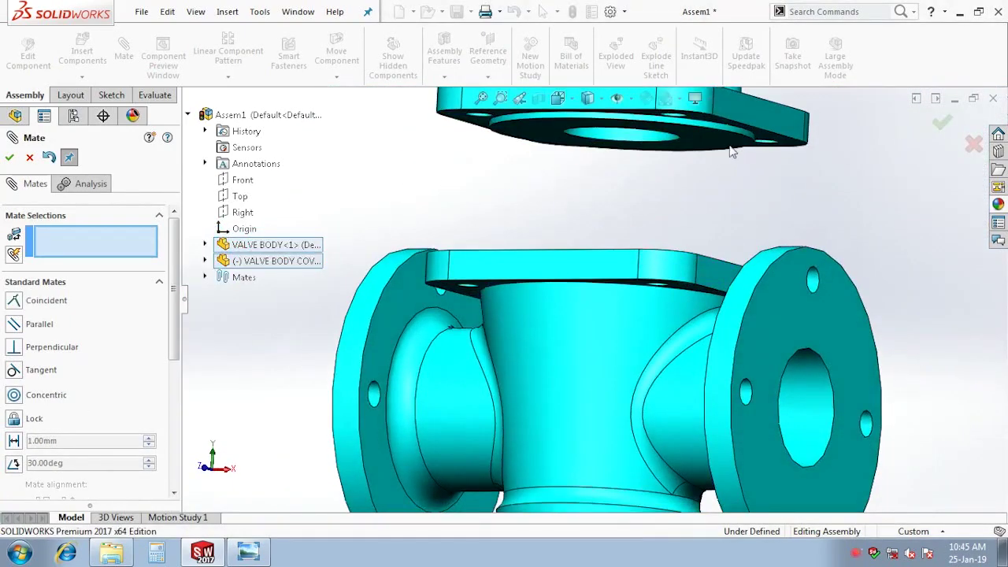
click(730, 151)
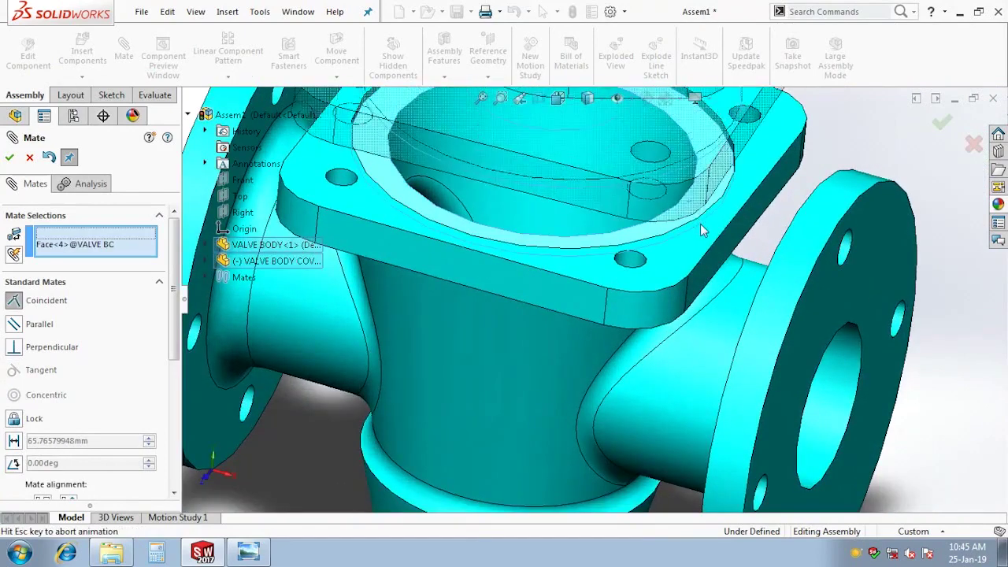
click(703, 227)
click(900, 242)
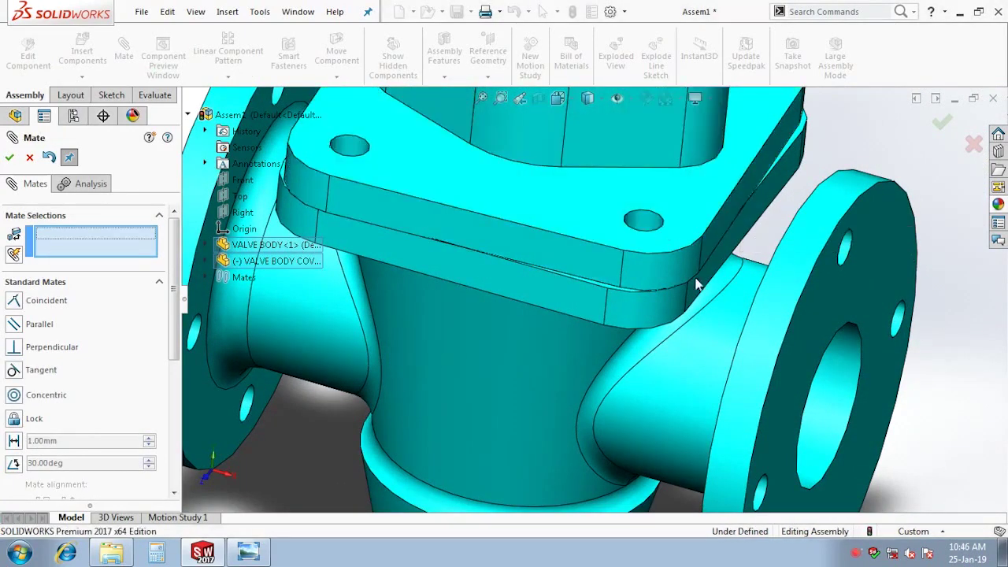
click(556, 288)
click(564, 299)
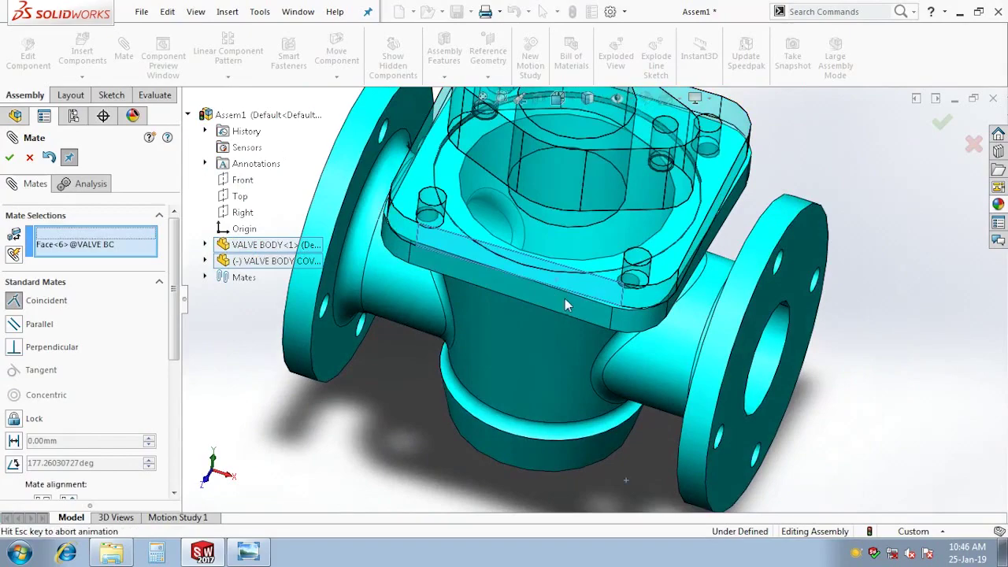
click(944, 356)
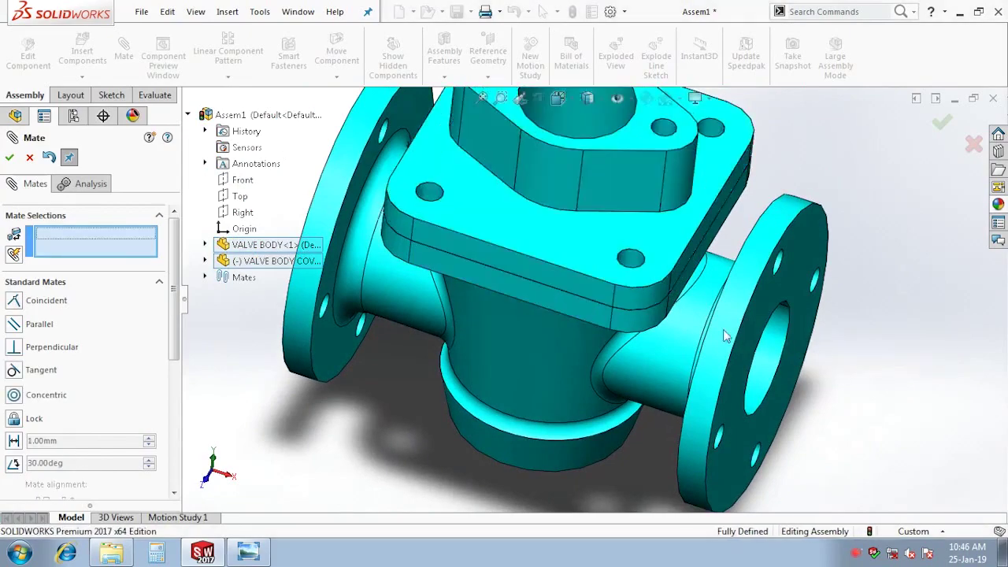
click(9, 157)
key(f)
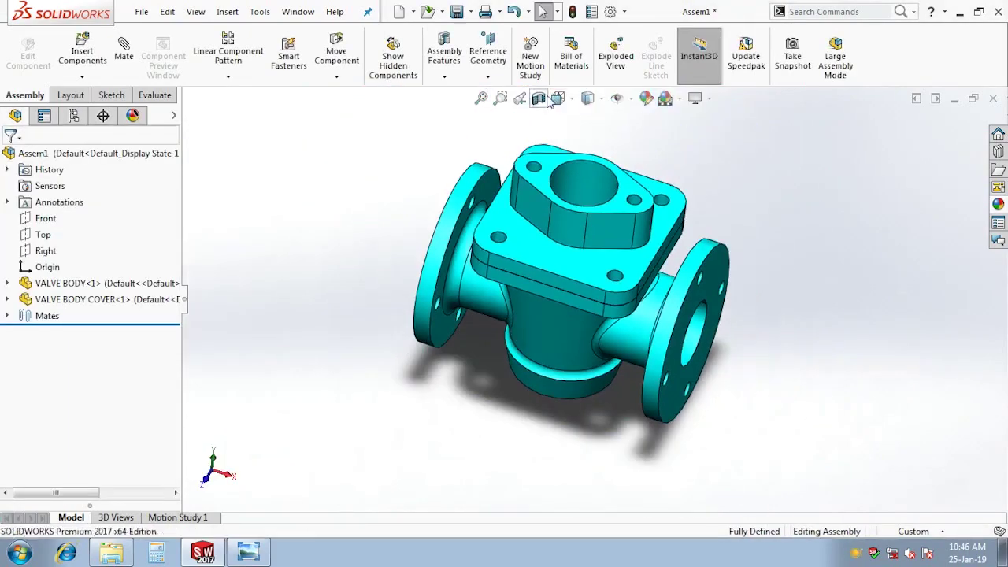
click(548, 99)
key(ctrl+1)
scroll(563, 224, down, 3)
scroll(552, 234, down, 3)
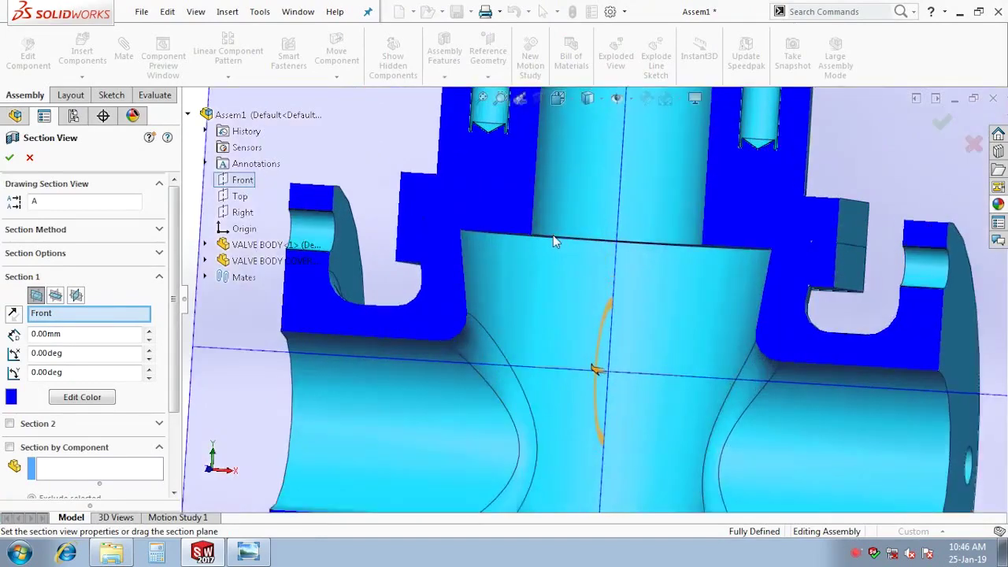
scroll(553, 235, down, 2)
click(9, 157)
scroll(540, 261, down, 2)
mouse_move(540, 261)
middle_down()
mouse_move(589, 234)
mouse_move(596, 308)
middle_up()
key(ctrl+1)
click(539, 98)
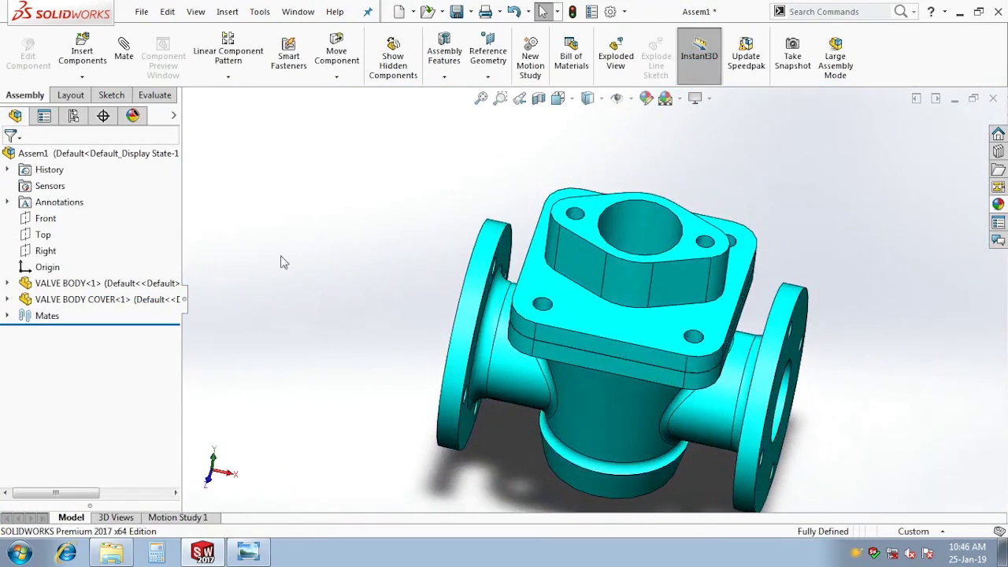
click(91, 57)
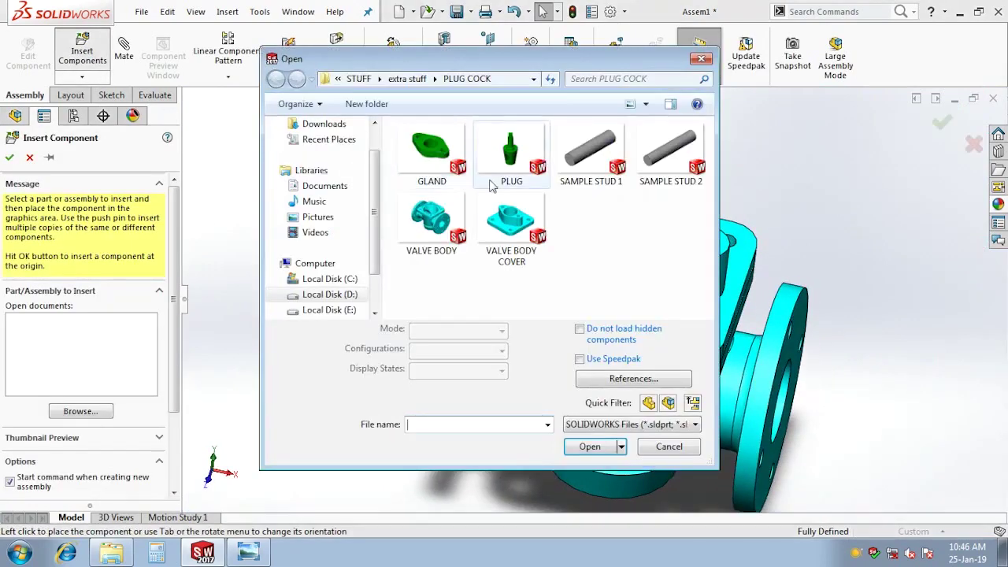
Insert the GLAND above the cover and mate its bore concentric with the cover's bore
double_click(445, 157)
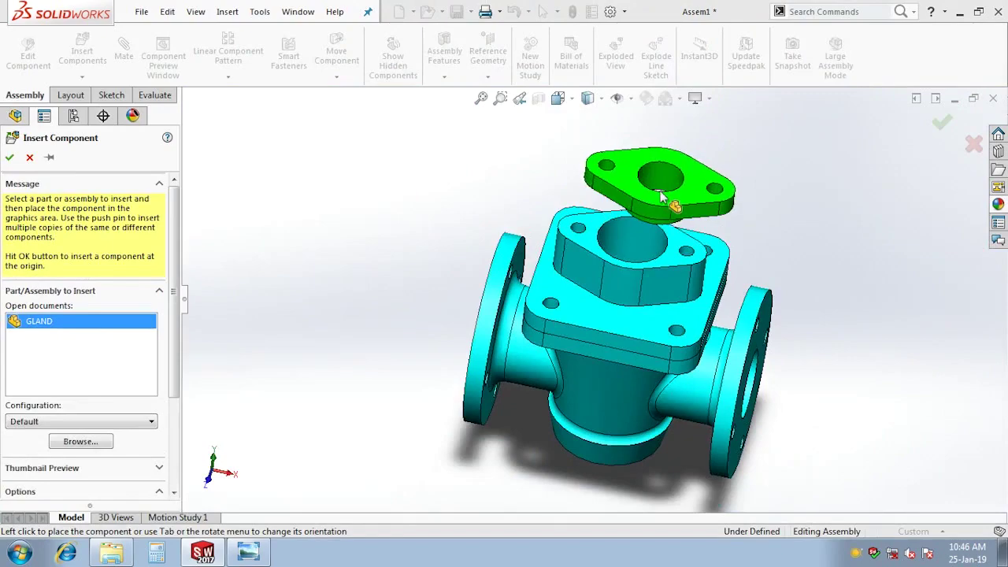
click(657, 189)
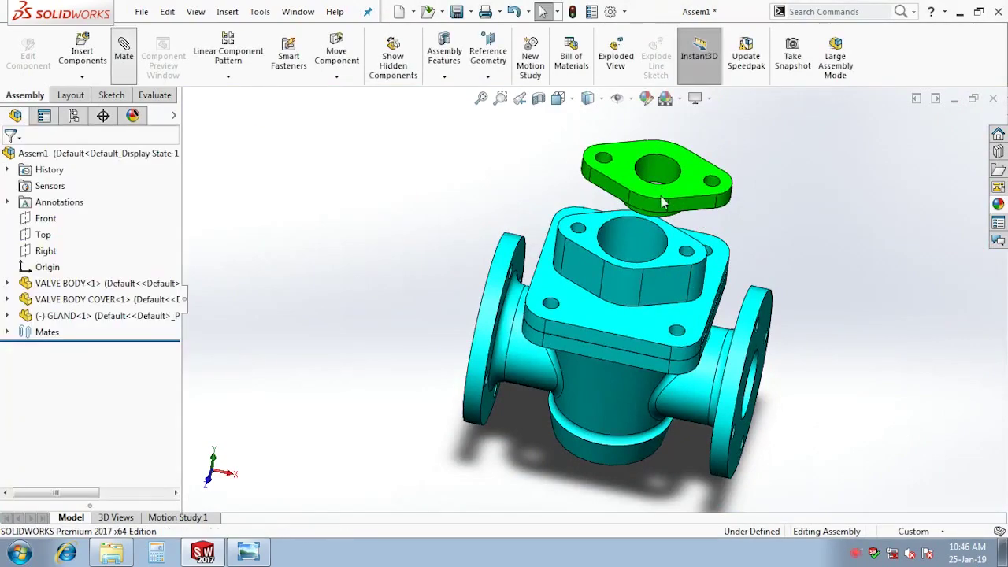
click(123, 55)
middle_drag(660, 174, 660, 110)
scroll(669, 228, down, 2)
click(668, 233)
scroll(603, 315, down, 2)
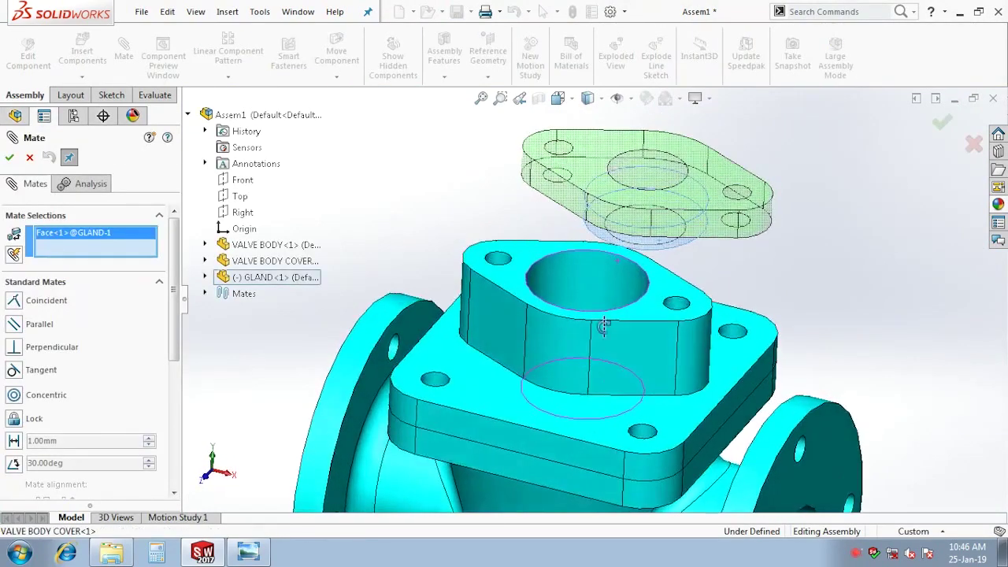
scroll(598, 309, down, 2)
click(599, 309)
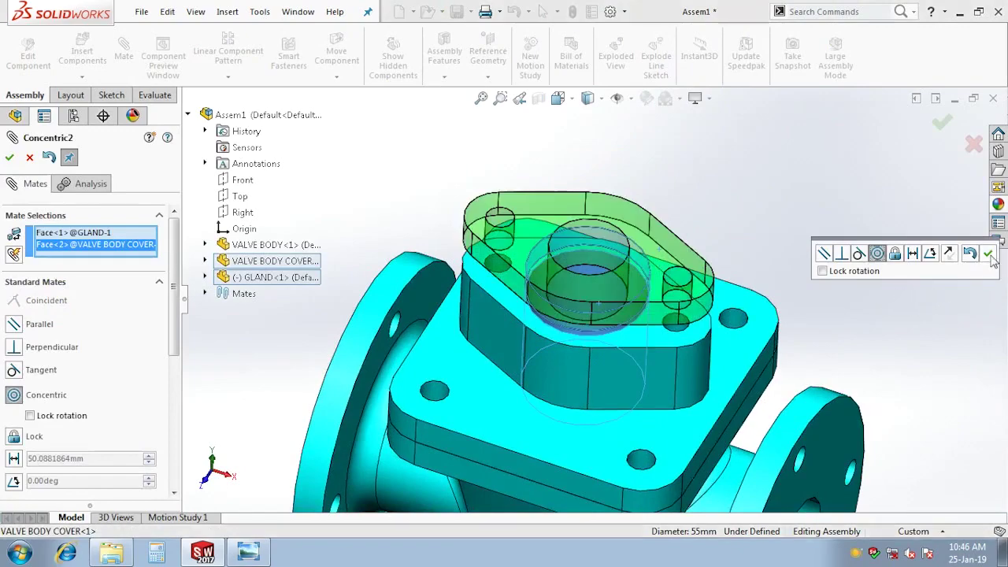
click(988, 253)
Align a small GLAND bolt hole concentric with the matching cover hole
middle_drag(708, 260, 708, 173)
scroll(656, 339, down, 2)
scroll(657, 334, down, 2)
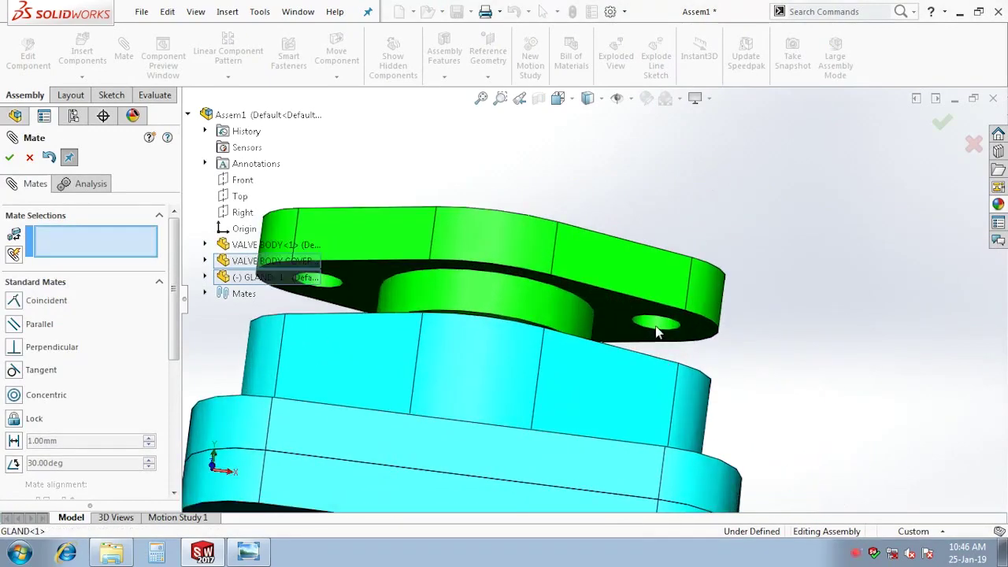
click(657, 333)
scroll(657, 335, down, 2)
scroll(655, 394, down, 2)
click(656, 414)
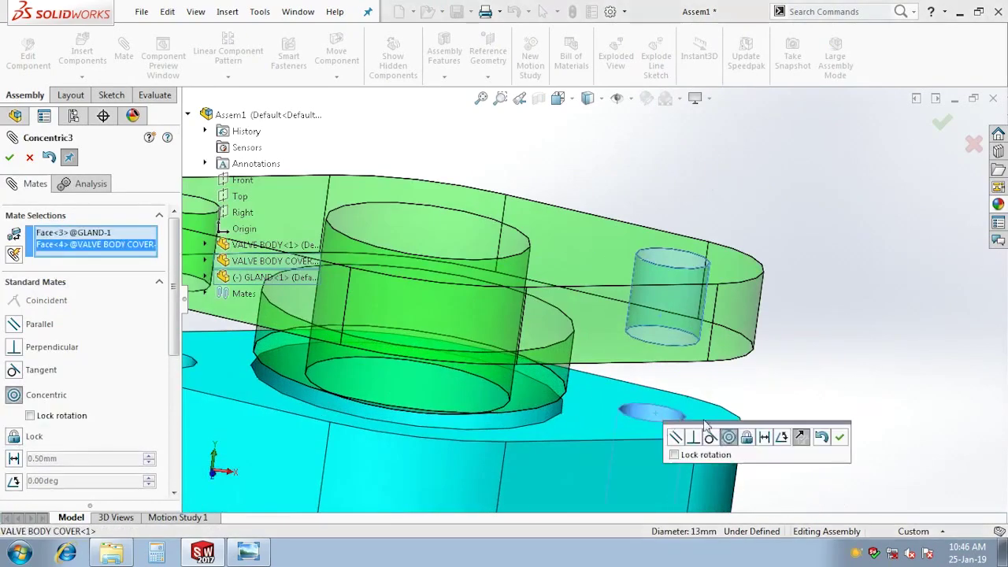
click(839, 436)
Seat the GLAND's underside flush on the cover face with a coincident mate
mouse_move(834, 441)
middle_down()
mouse_move(601, 333)
mouse_move(580, 432)
middle_up()
click(619, 316)
click(585, 438)
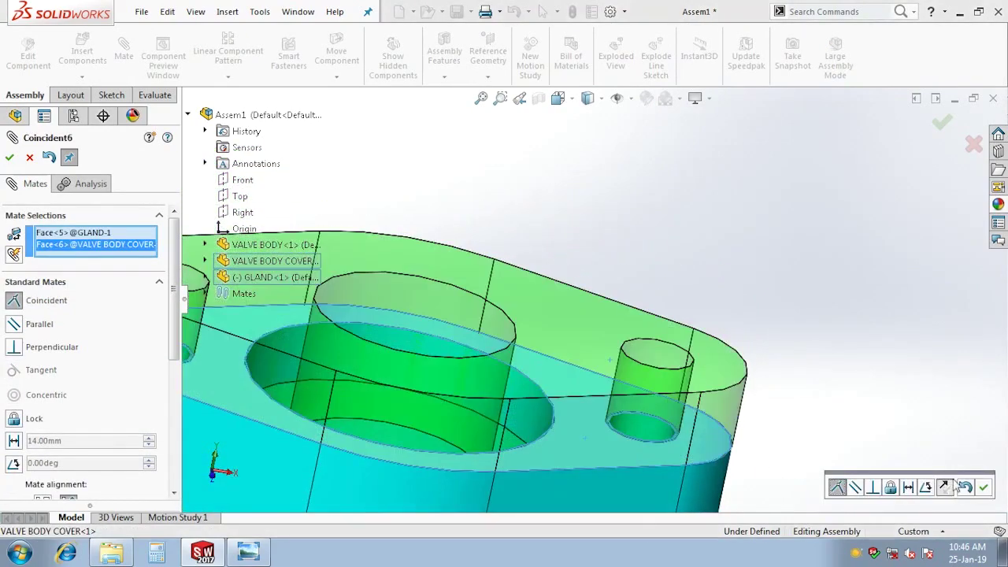
click(988, 487)
scroll(444, 362, up, 3)
scroll(444, 362, up, 2)
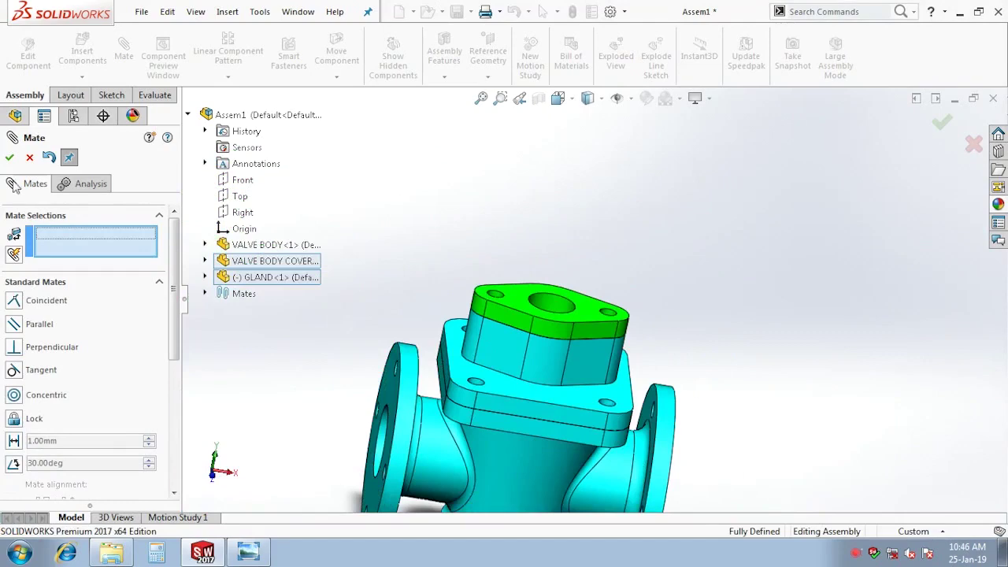
click(9, 159)
click(82, 57)
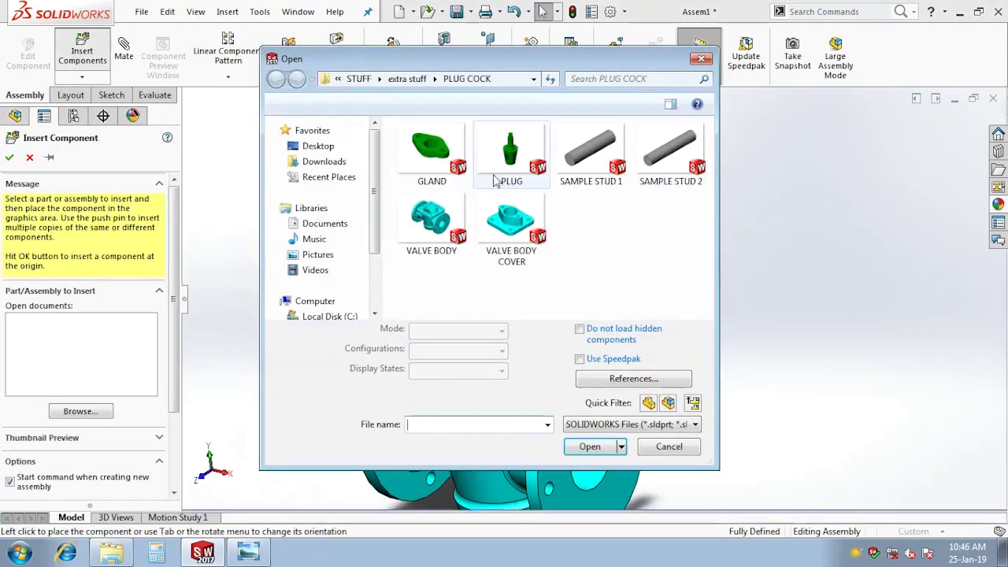
Insert SAMPLE STUD 1 and rotate it to stand vertically
double_click(596, 180)
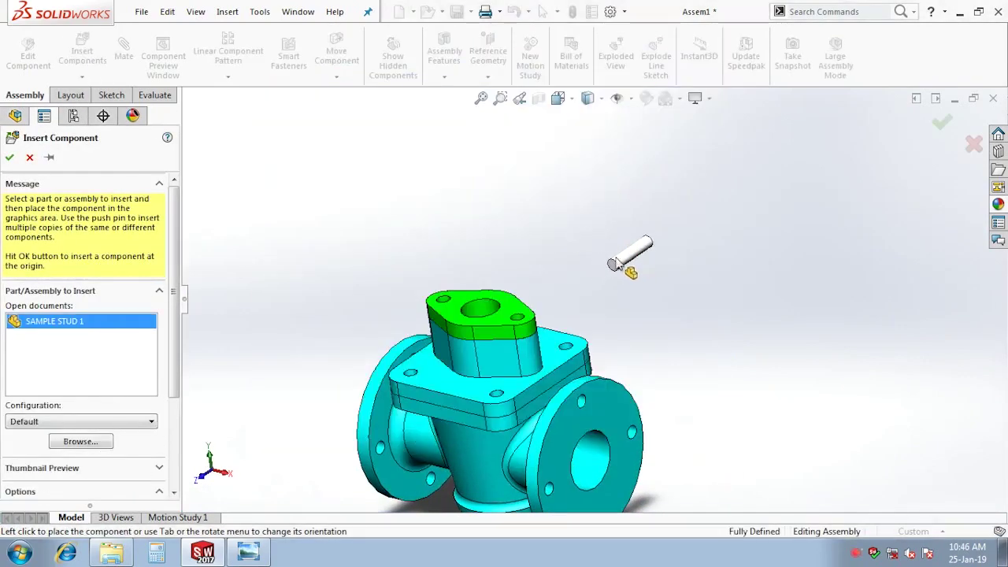
click(336, 76)
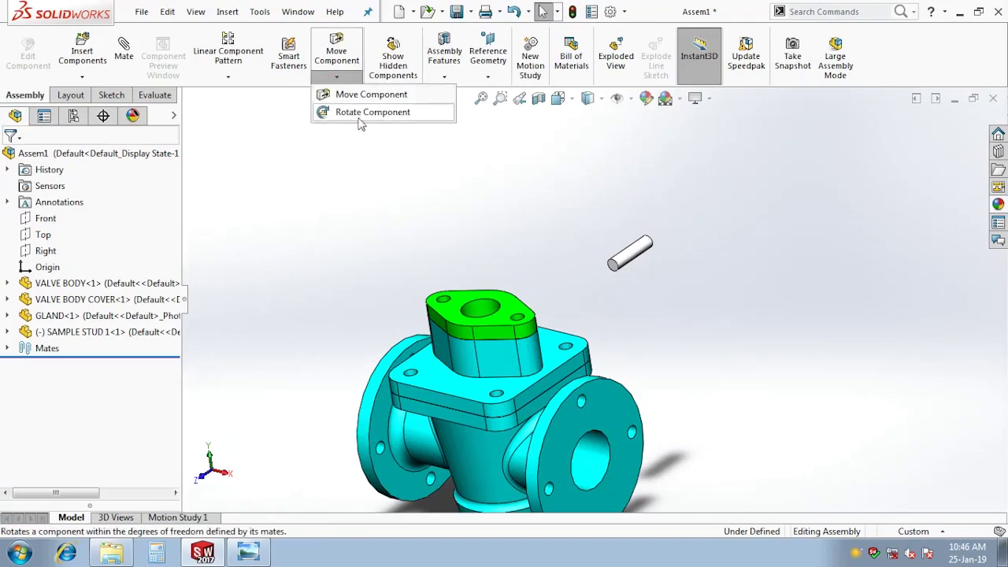
click(359, 111)
drag(629, 253, 589, 213)
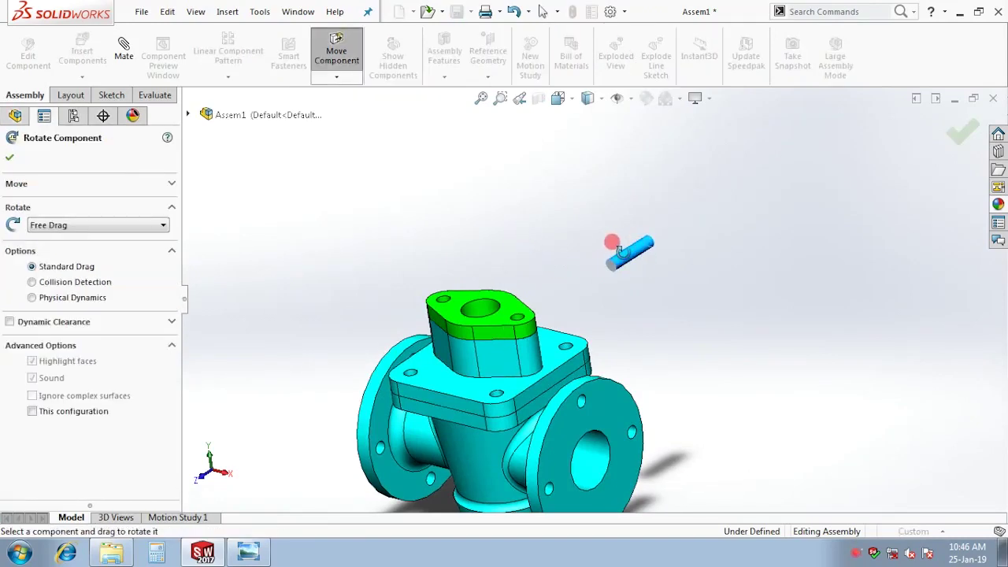
click(9, 156)
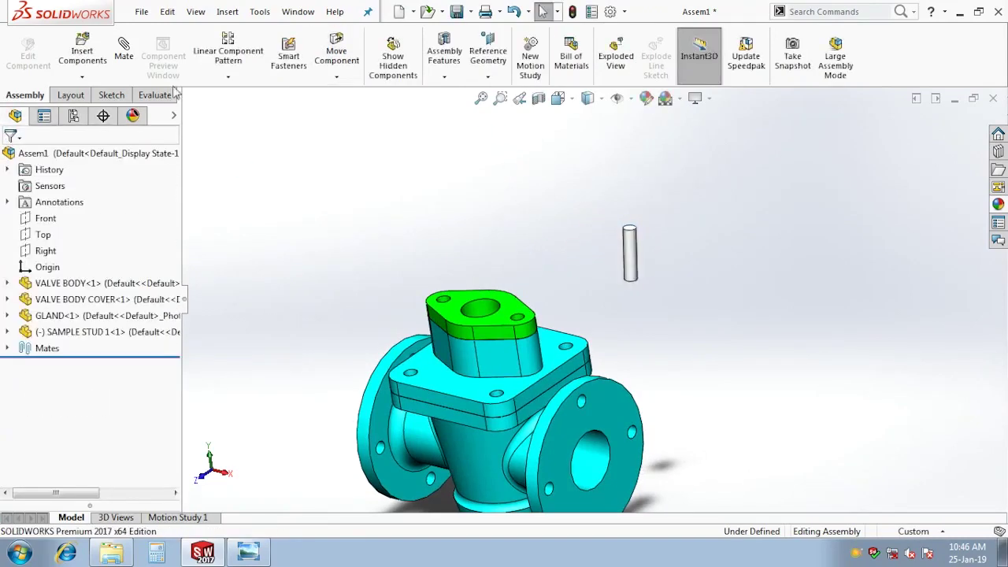
Mate the stud's end coincident with the rim of the GLAND bolt hole
click(124, 51)
scroll(564, 346, down, 5)
middle_drag(497, 307, 535, 299)
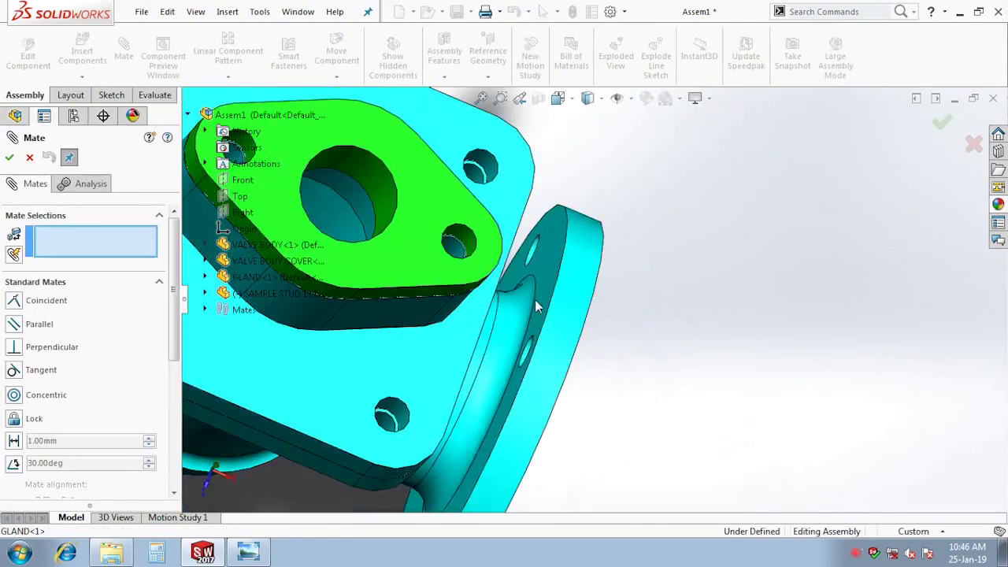
scroll(534, 299, up, 3)
scroll(462, 309, down, 5)
scroll(462, 309, down, 1)
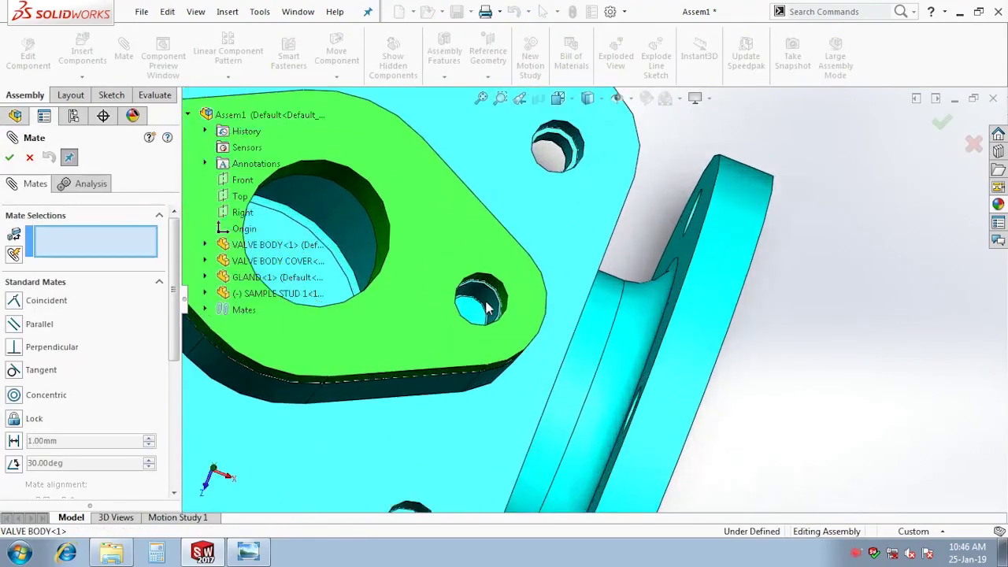
scroll(473, 309, down, 2)
scroll(484, 311, down, 2)
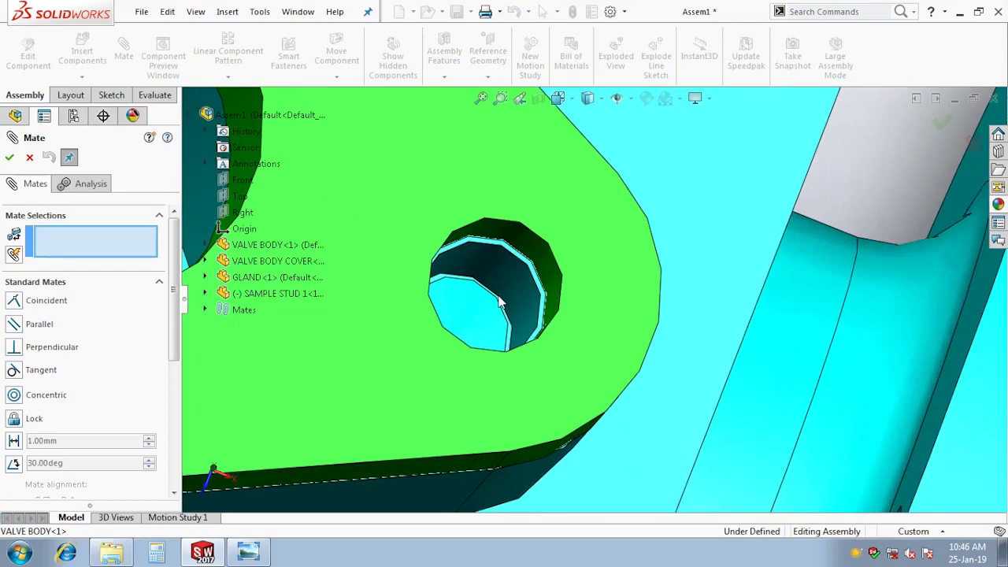
click(497, 302)
scroll(497, 302, up, 3)
mouse_move(498, 302)
middle_down()
mouse_move(762, 158)
mouse_move(686, 180)
middle_up()
click(688, 186)
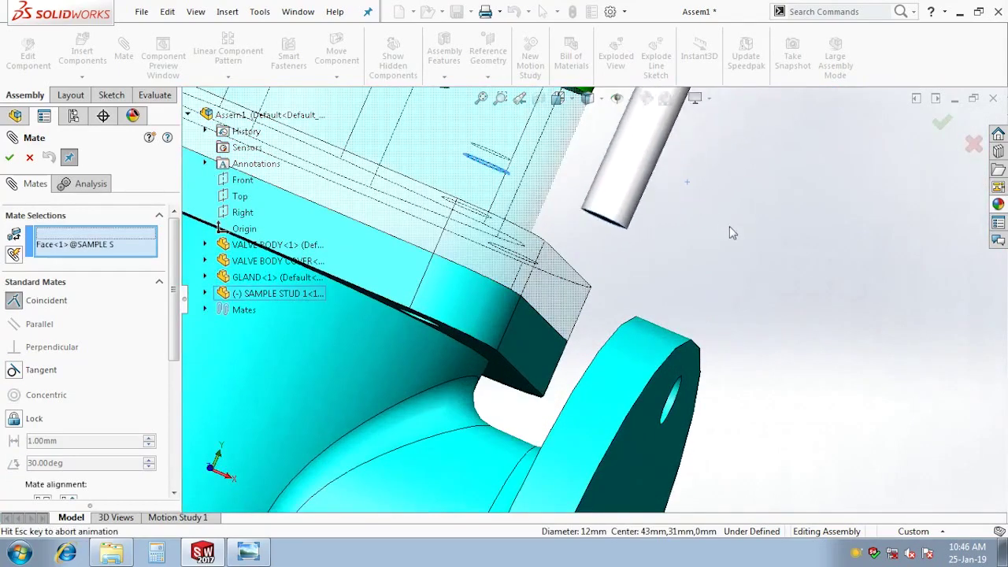
click(874, 226)
Make the stud's cylindrical face concentric with the GLAND hole
scroll(675, 197, up, 3)
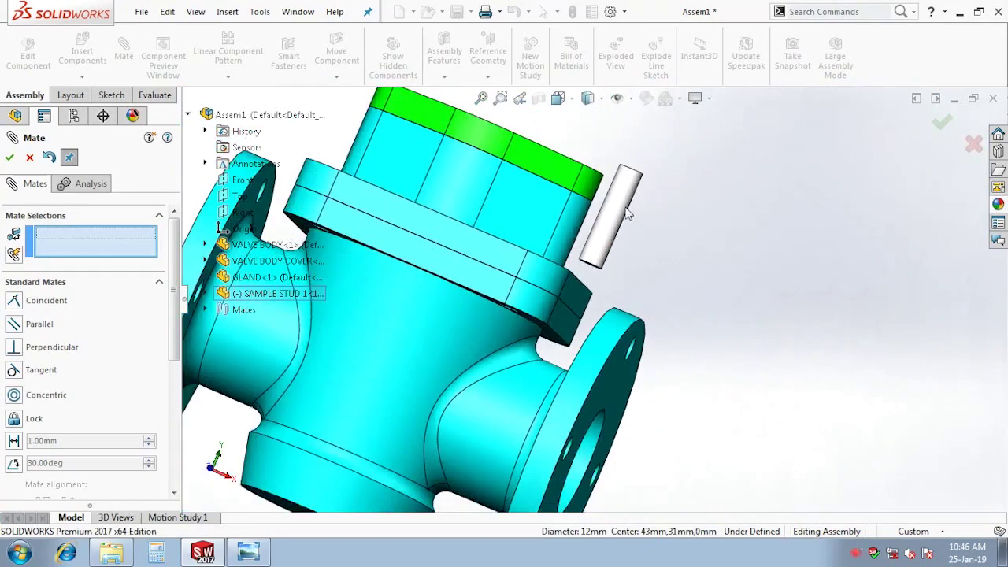
click(627, 213)
scroll(603, 218, down, 3)
scroll(569, 254, down, 2)
click(551, 218)
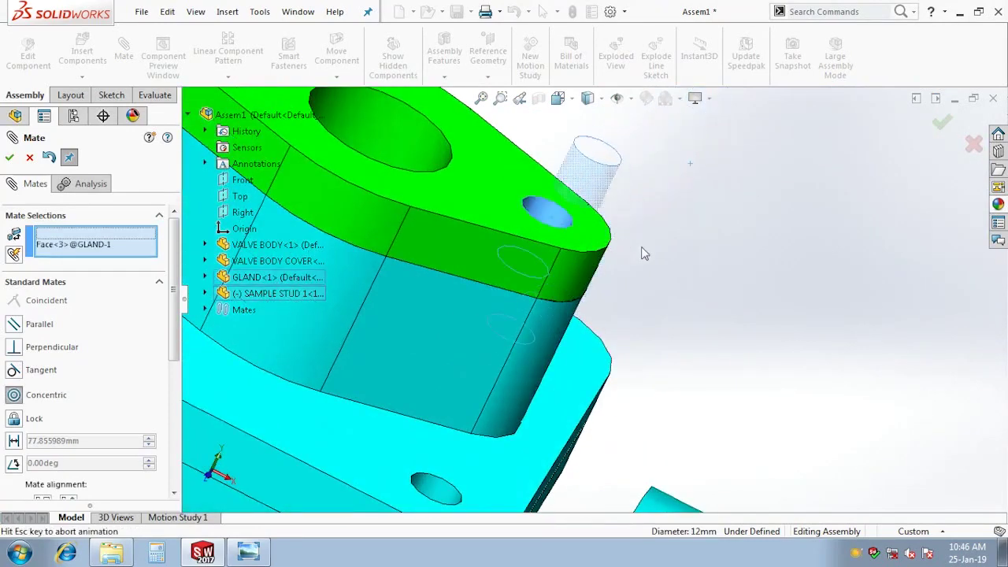
click(870, 241)
scroll(720, 297, up, 5)
mouse_move(596, 338)
middle_down()
mouse_move(607, 265)
mouse_move(645, 324)
middle_up()
click(8, 158)
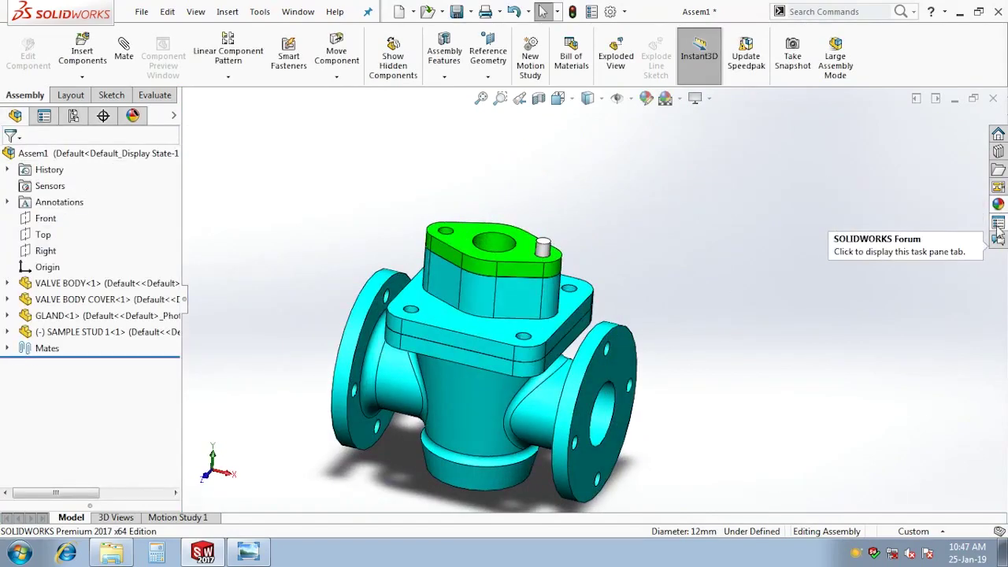
Load the Toolbox fastener library in the Design Library
click(997, 151)
click(818, 173)
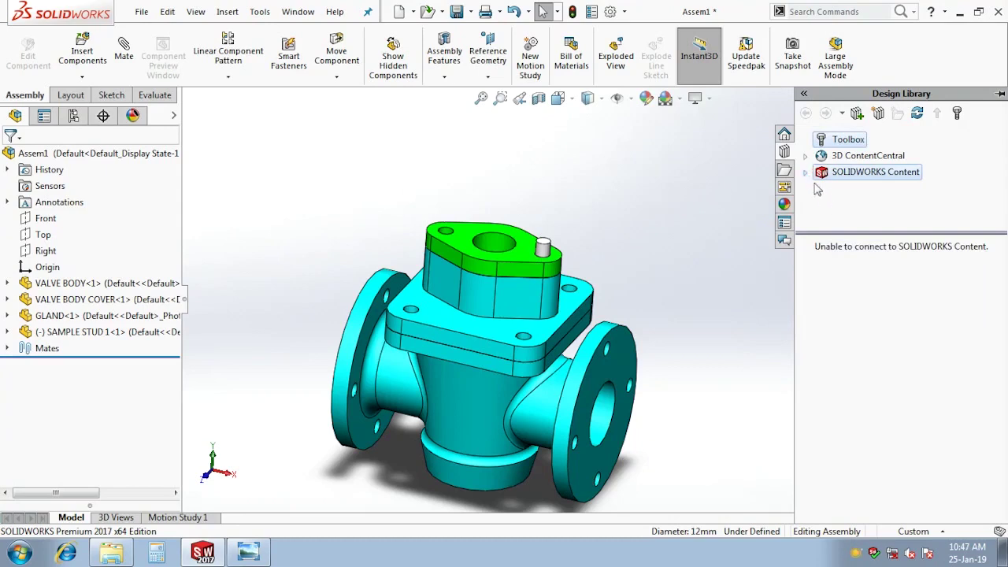
click(821, 143)
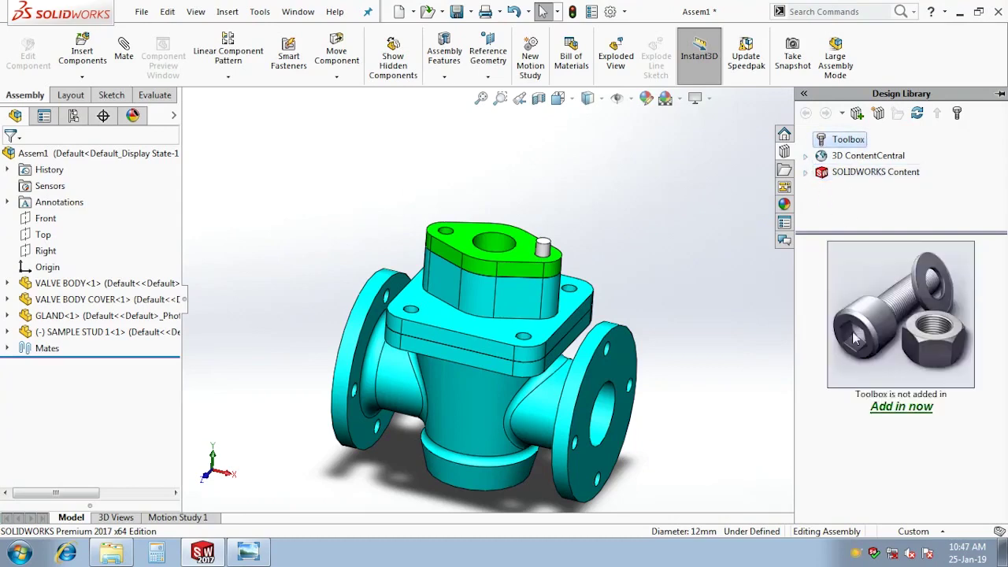
click(901, 406)
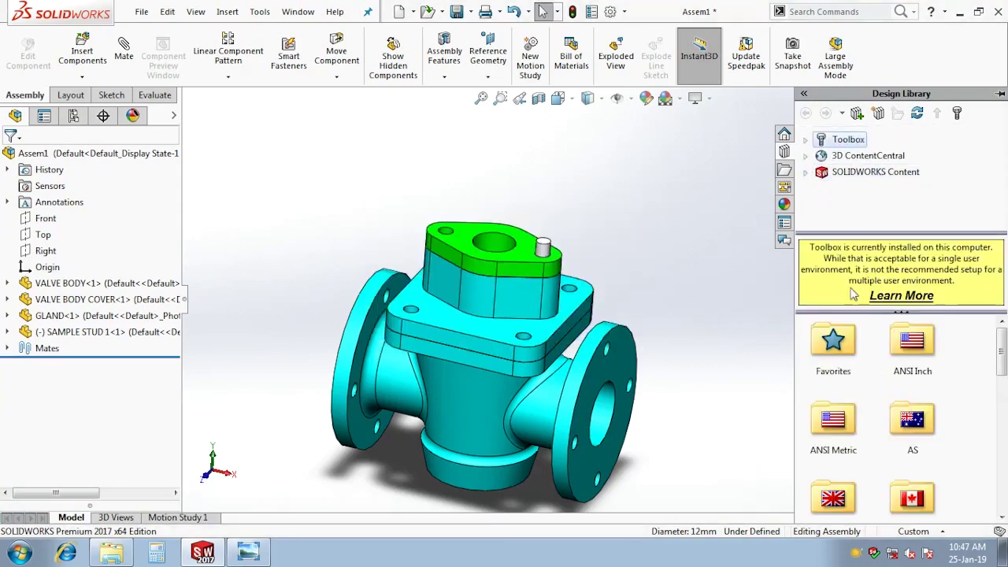
scroll(953, 378, down, 1)
scroll(921, 390, down, 2)
scroll(889, 405, down, 1)
scroll(859, 421, down, 1)
From IS > Nuts > Hex Nuts, drop a Hexagon Nut Style 1 onto the stud
double_click(832, 403)
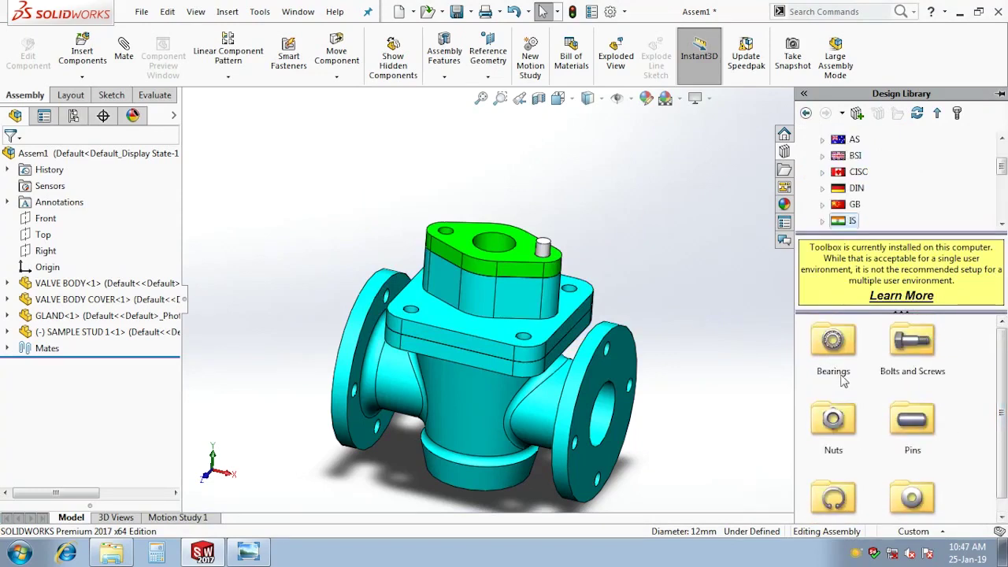
double_click(842, 434)
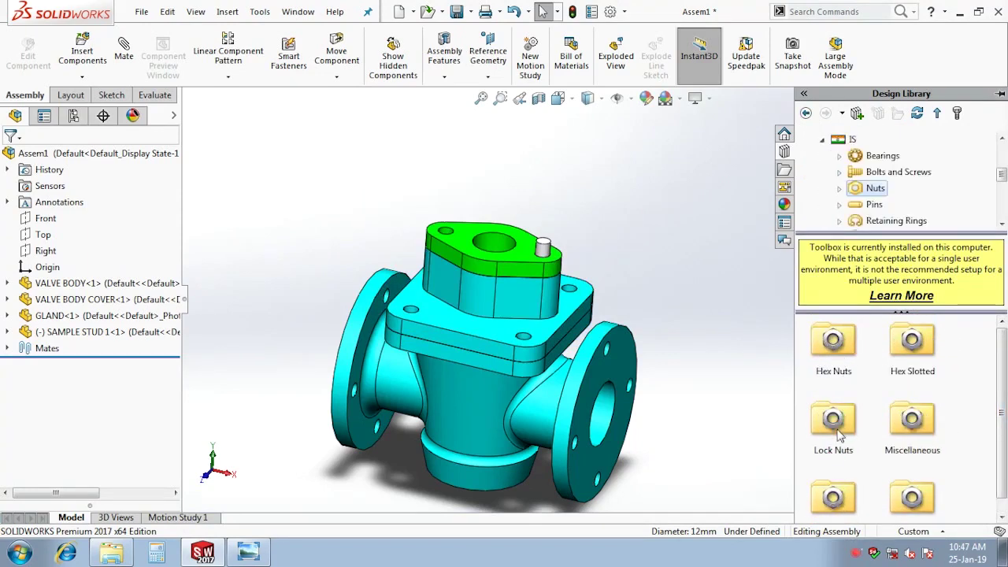
double_click(837, 370)
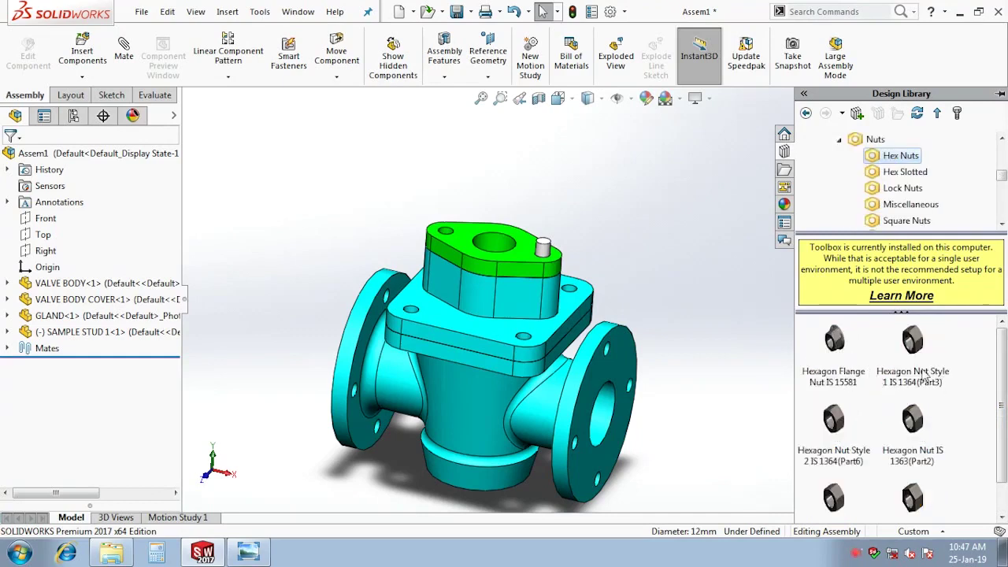
drag(927, 381, 550, 260)
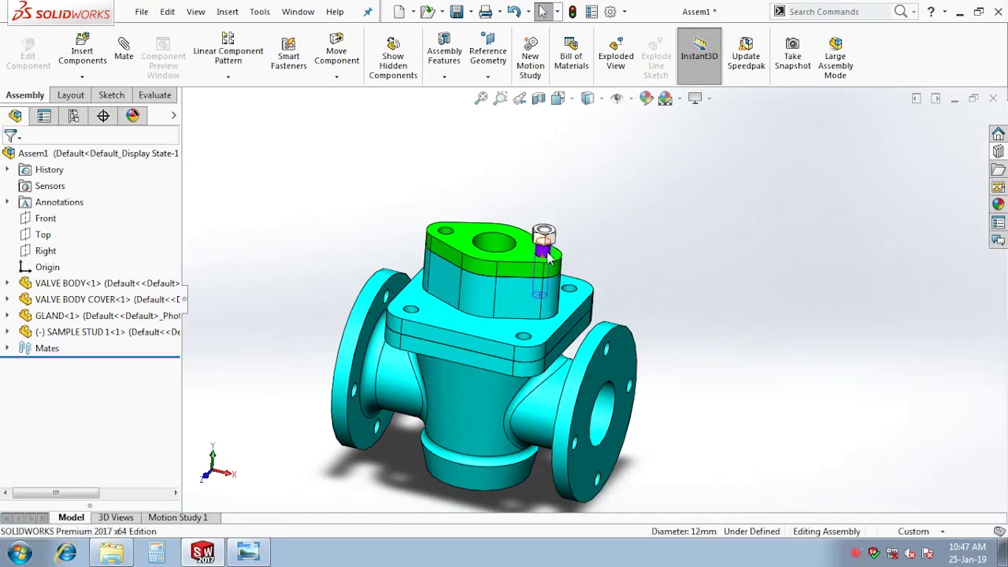
drag(561, 244, 563, 246)
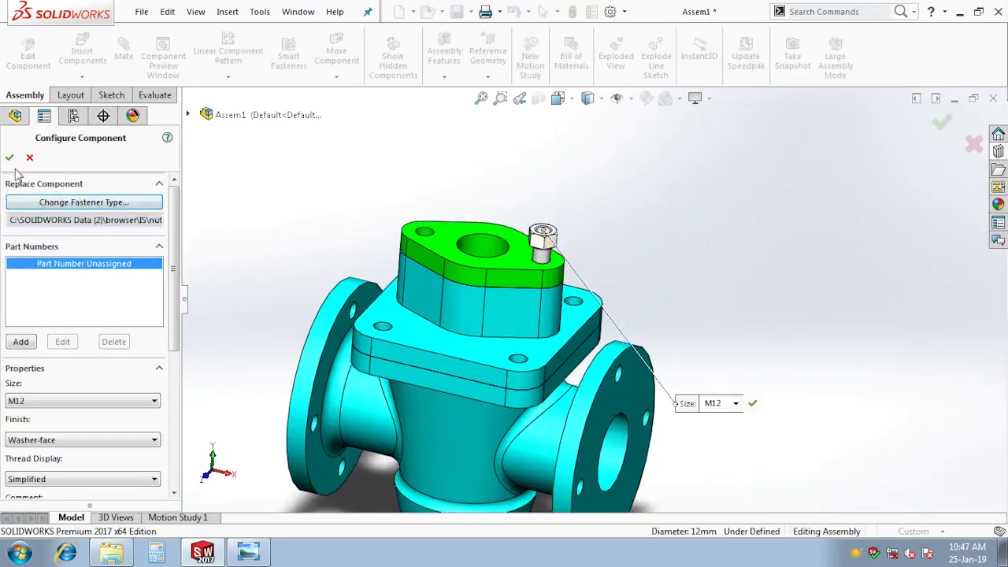
Finish inserting the M12 hexagon nut and clear its selection
click(9, 158)
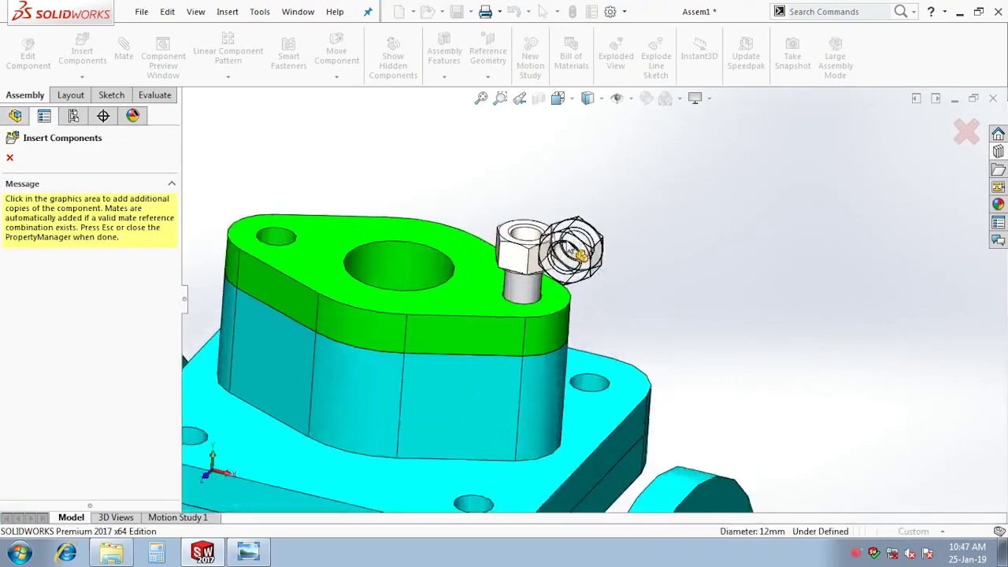
key(Escape)
click(538, 264)
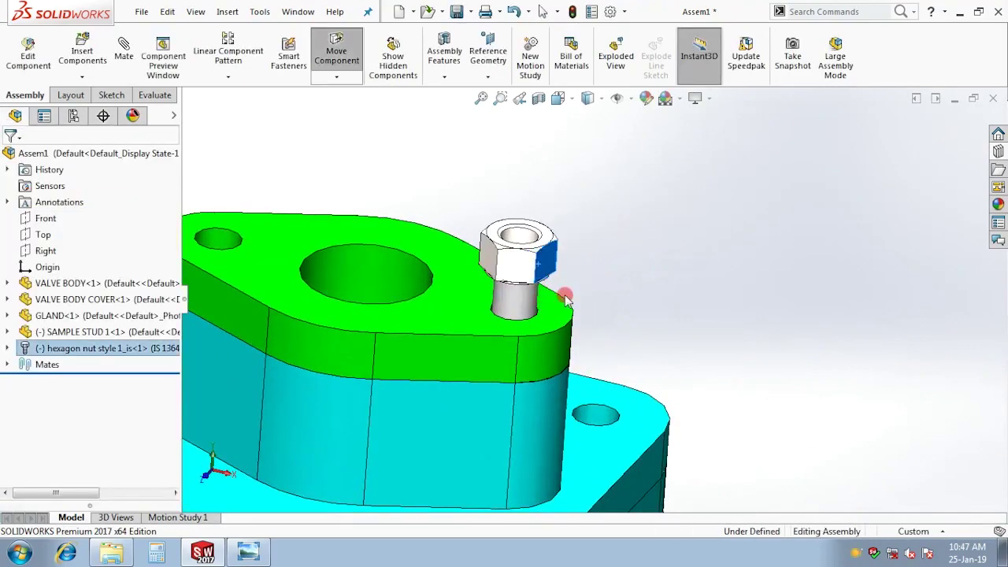
click(394, 193)
Mate a side face of the nut parallel to the Right plane
click(124, 54)
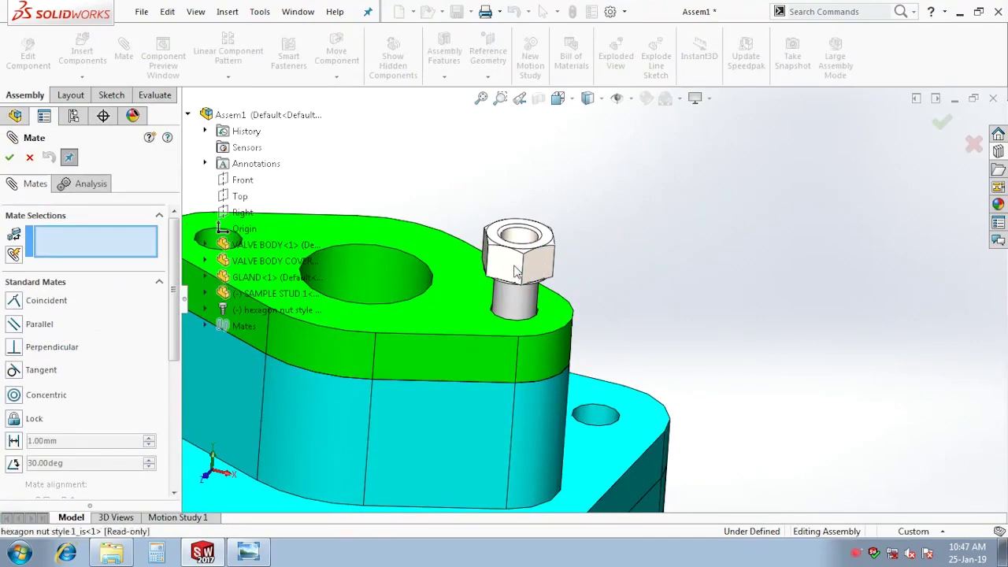
click(516, 272)
key(f)
click(241, 213)
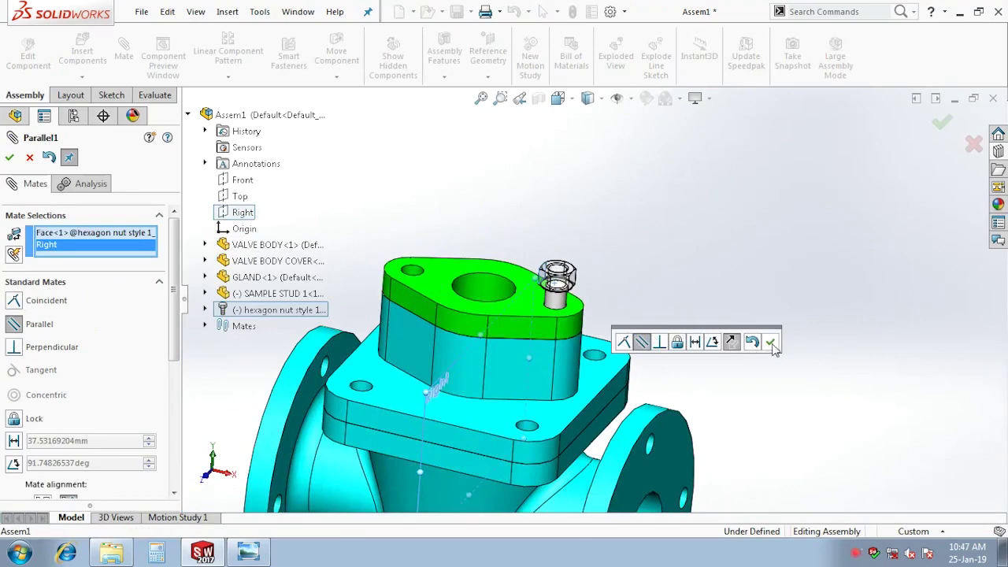
click(770, 341)
key(Escape)
Delete the nut's old Coincident8 mate
scroll(593, 317, down, 3)
click(621, 293)
click(7, 348)
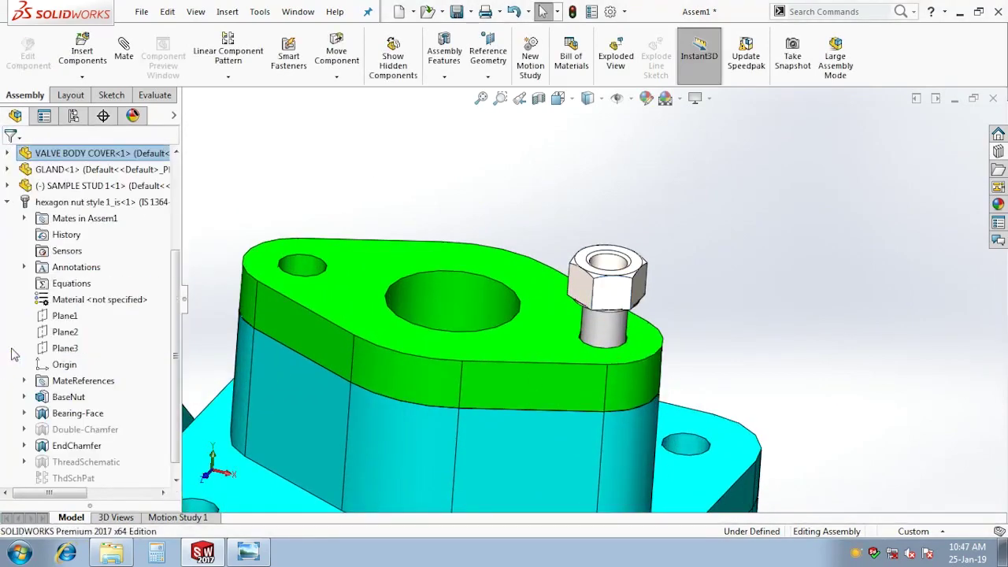
click(24, 218)
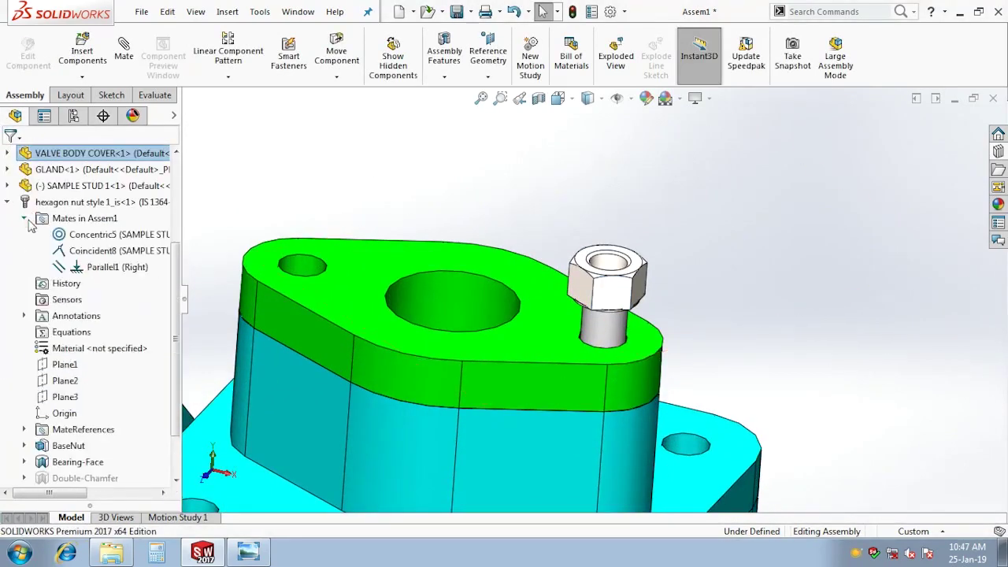
click(93, 250)
key(Delete)
key(Return)
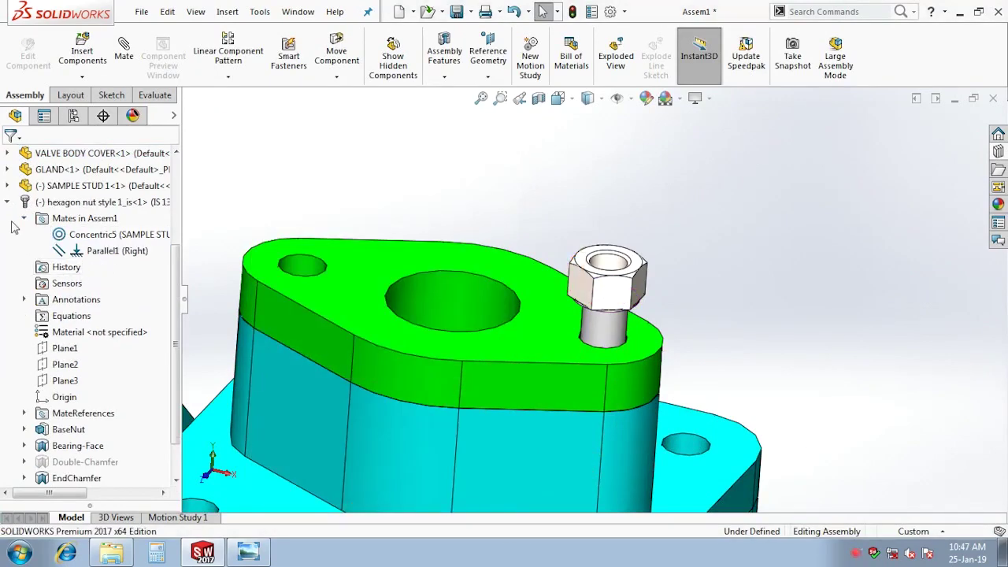
Mate the nut's bottom face coincident with the gland's top face
click(124, 54)
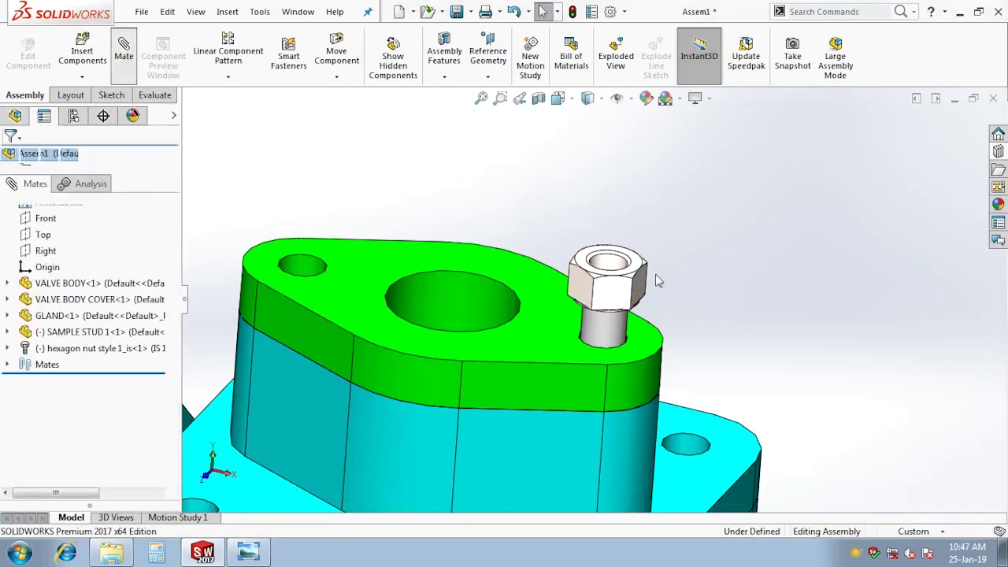
scroll(602, 315, down, 5)
click(575, 307)
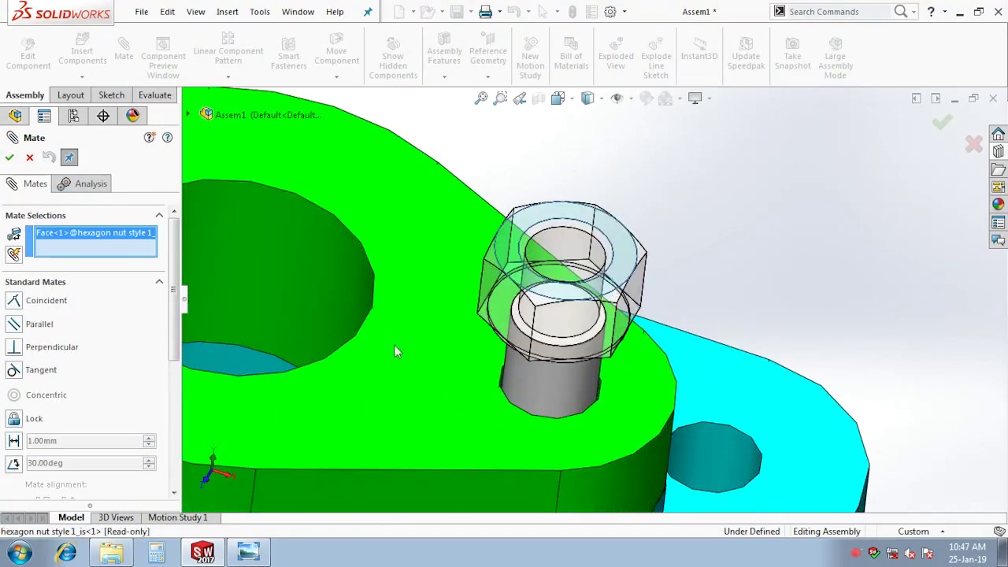
right_click(90, 246)
click(180, 252)
middle_drag(551, 299, 610, 325)
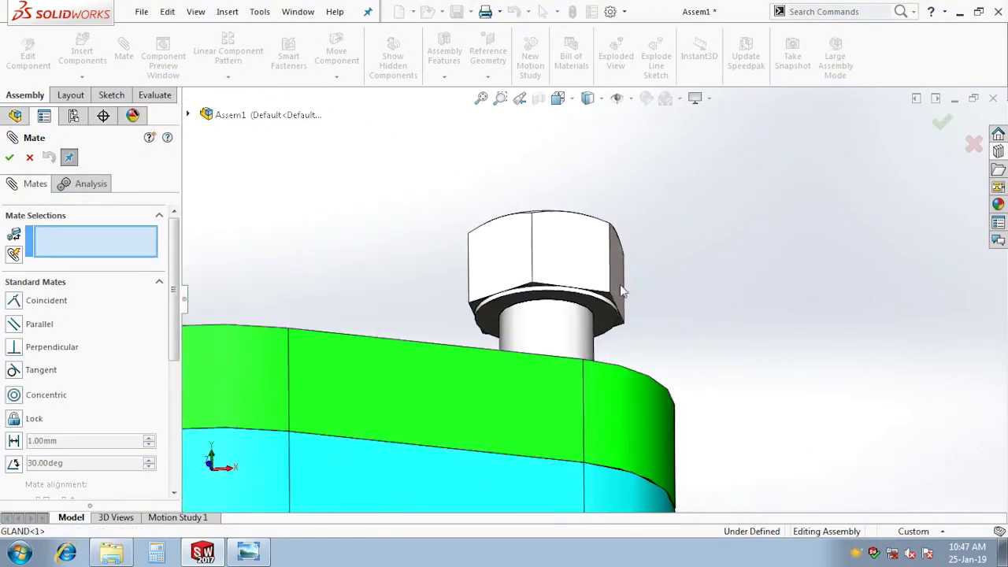
scroll(610, 324, down, 2)
click(610, 324)
middle_drag(547, 342, 595, 428)
click(595, 427)
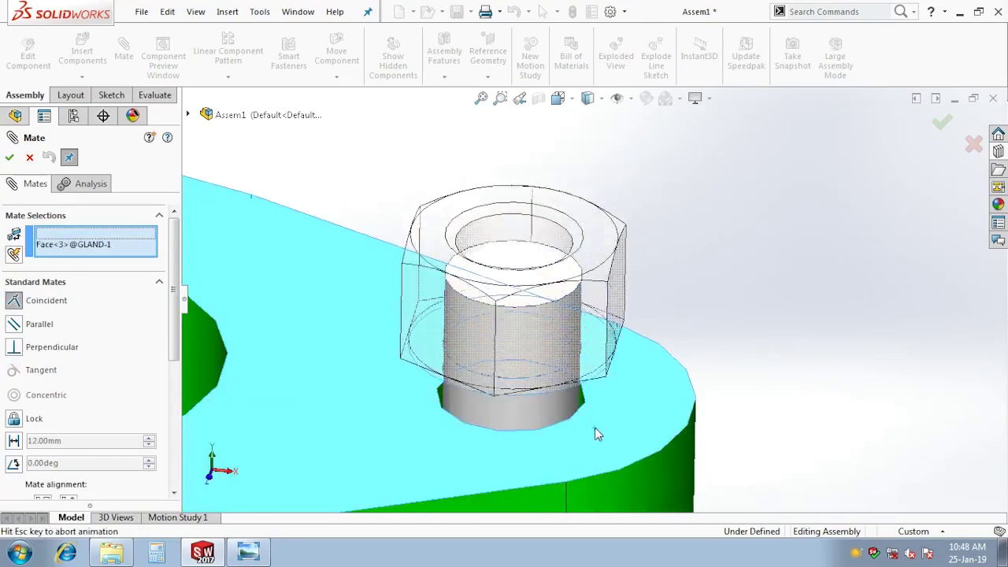
click(889, 470)
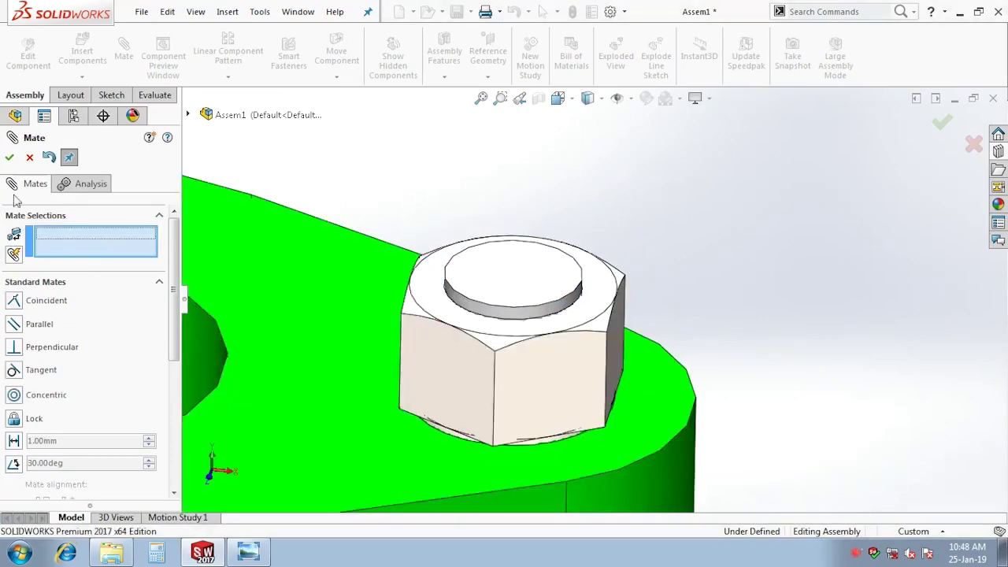
key(Escape)
scroll(659, 318, up, 2)
scroll(658, 318, up, 3)
middle_drag(591, 417, 602, 355)
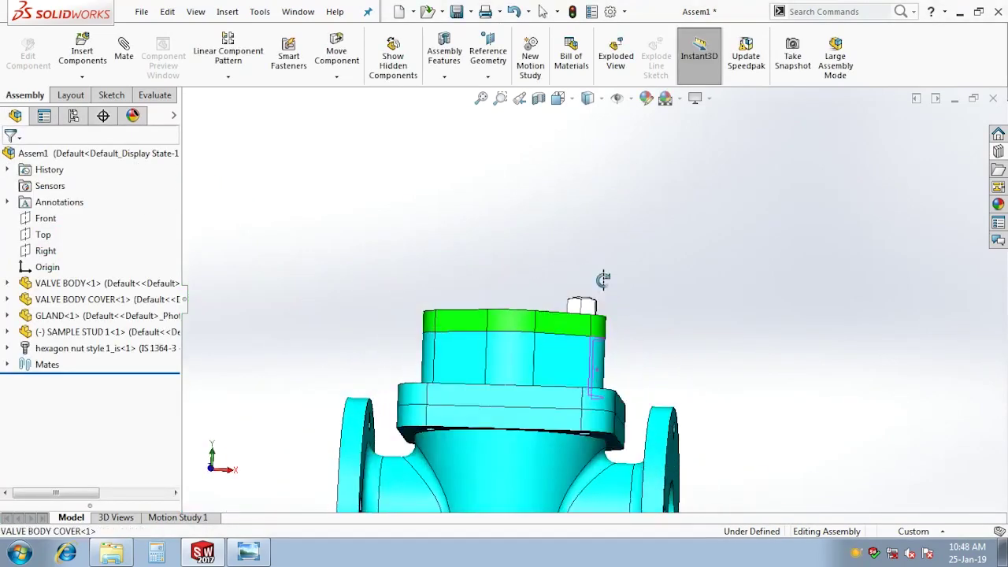
scroll(602, 358, down, 3)
Change the hexagon nut's appearance to the grey RGB 192 colour swatch
click(113, 351)
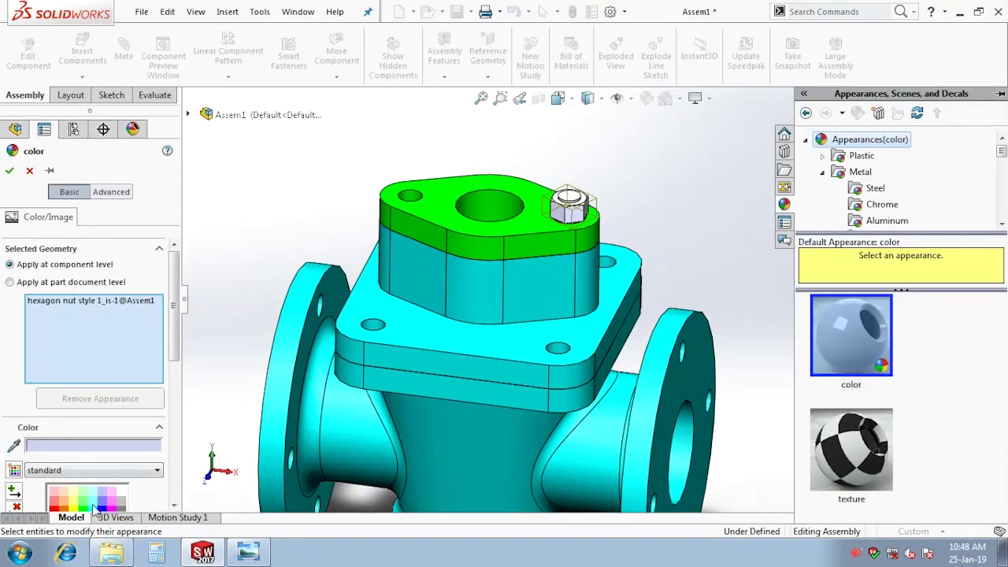
click(85, 508)
scroll(173, 360, down, 3)
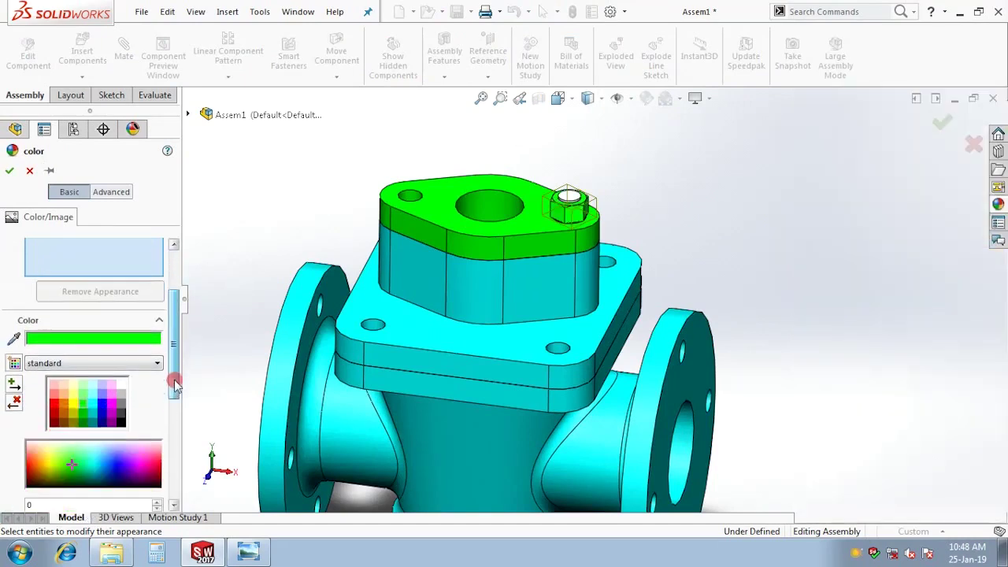
click(121, 363)
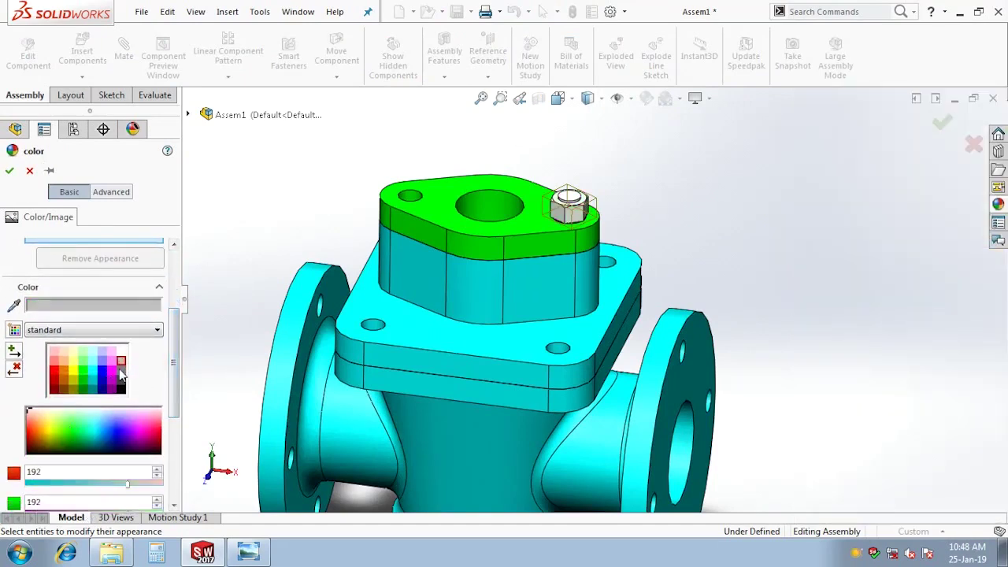
click(10, 170)
scroll(533, 292, up, 3)
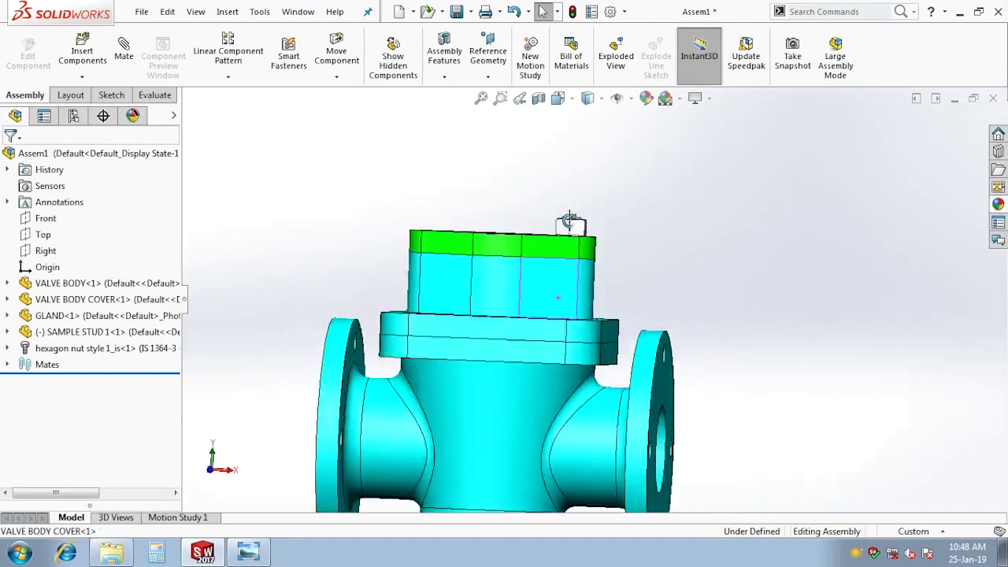
middle_drag(543, 236, 556, 279)
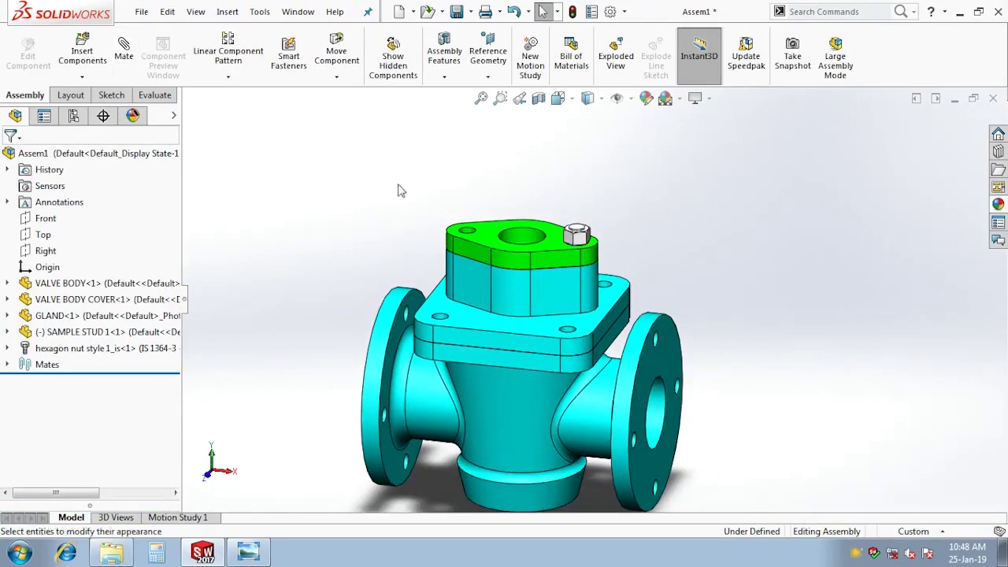
Insert SAMPLE STUD 2 beside the valve and rotate it roughly upright
click(82, 53)
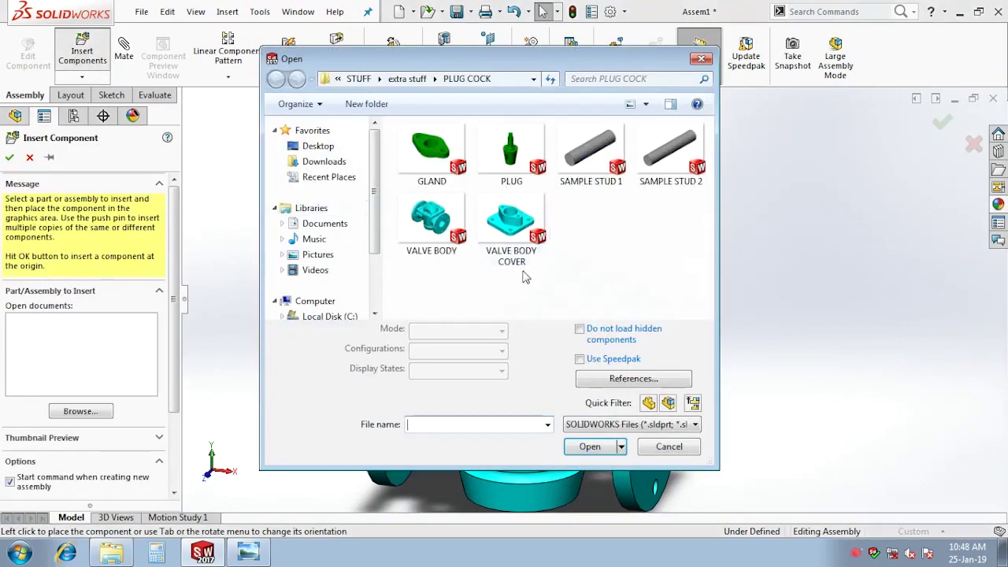
double_click(636, 177)
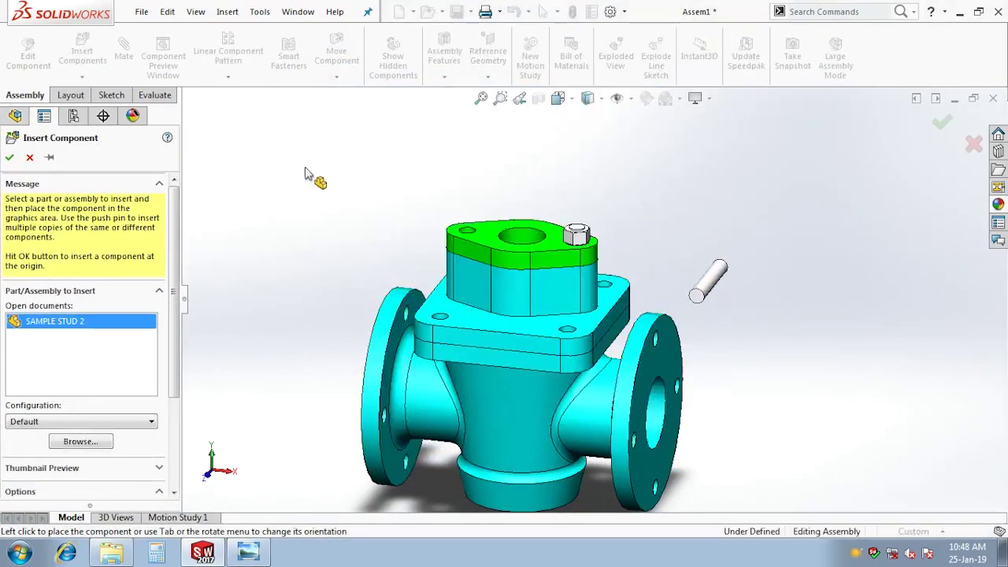
click(709, 280)
click(336, 76)
click(349, 110)
mouse_move(701, 276)
mouse_down()
mouse_move(626, 307)
mouse_move(546, 195)
mouse_up()
click(9, 158)
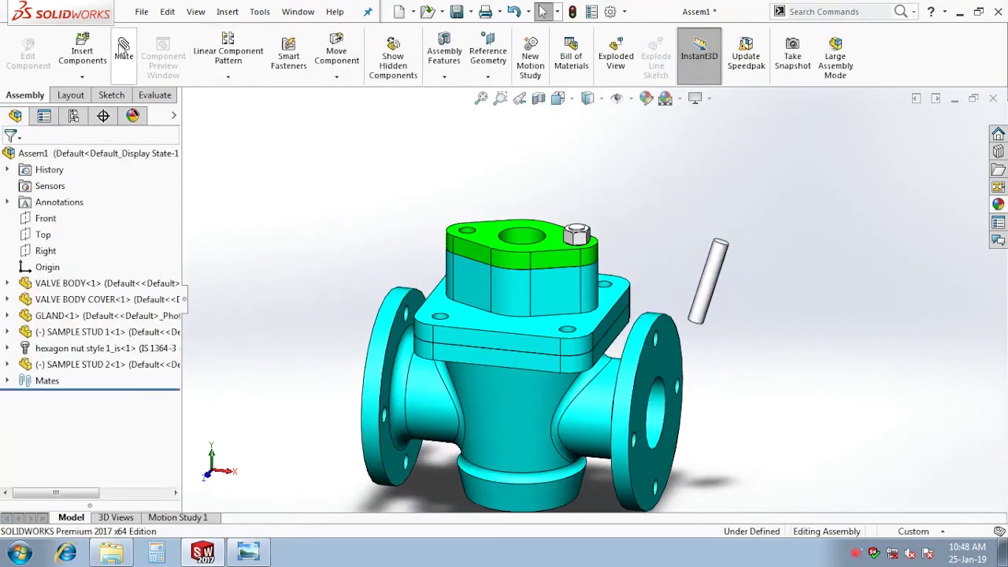
Mate the stud's cylindrical face concentric with a valve body bolt hole
click(123, 51)
scroll(591, 270, down, 3)
click(558, 355)
scroll(558, 362, down, 3)
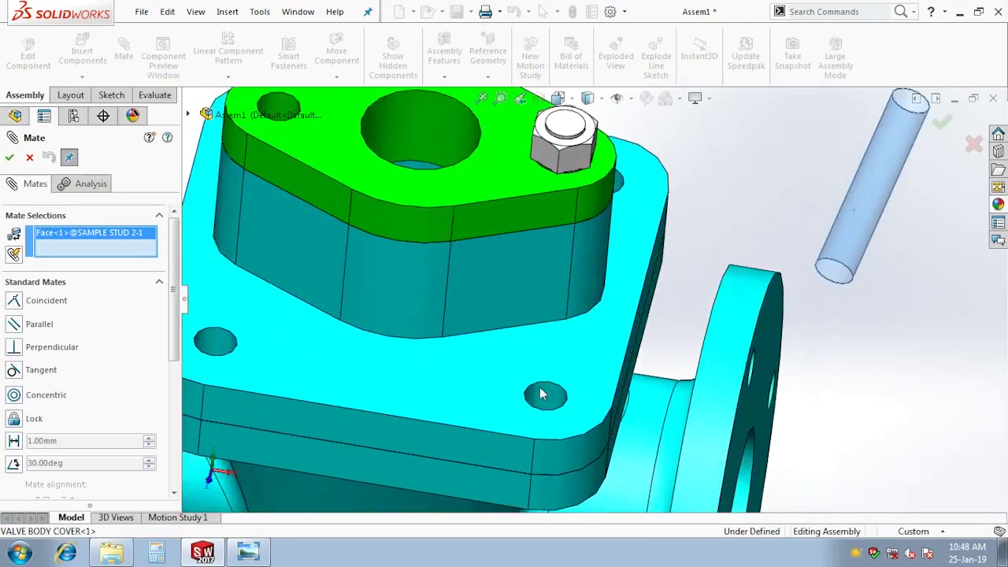
scroll(548, 404, down, 3)
click(917, 197)
click(990, 419)
Mate the stud's end face coincident with the valve body face
mouse_move(990, 419)
middle_down()
mouse_move(665, 334)
mouse_move(567, 517)
mouse_move(585, 455)
middle_up()
scroll(575, 425, down, 3)
click(569, 402)
click(629, 388)
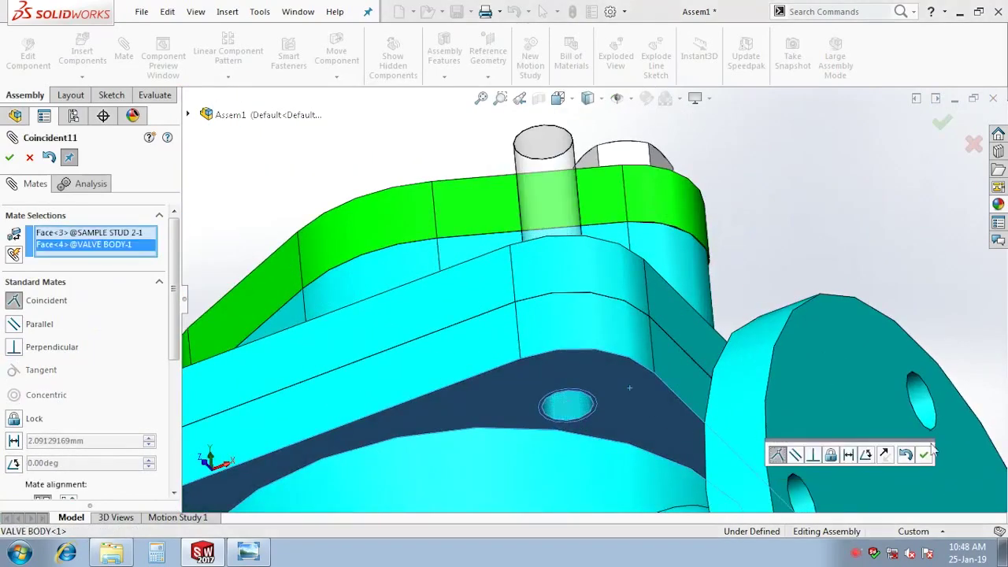
click(924, 455)
scroll(699, 408, up, 5)
scroll(374, 365, down, 4)
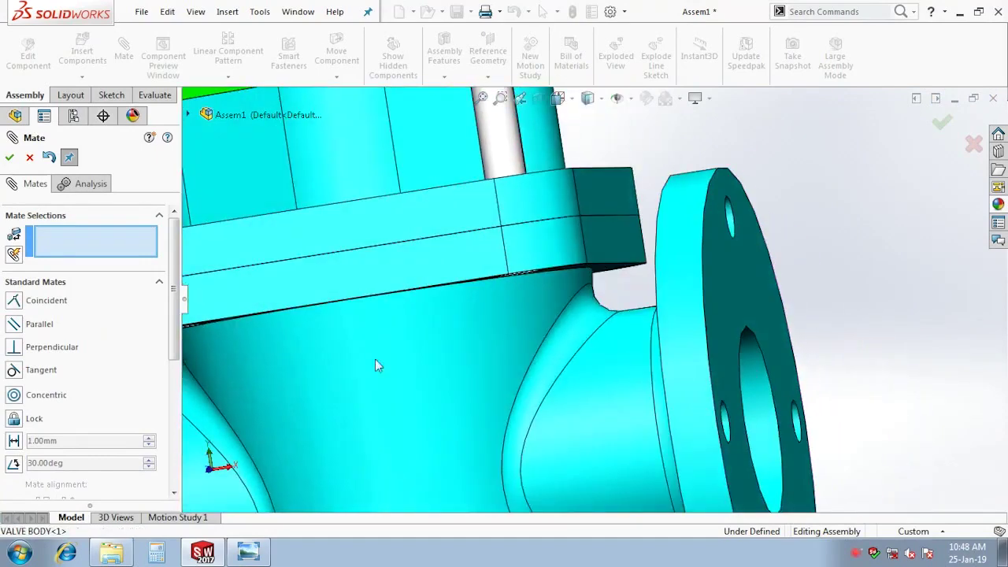
click(10, 158)
Open the valve body part in its own window
scroll(523, 267, up, 3)
click(524, 266)
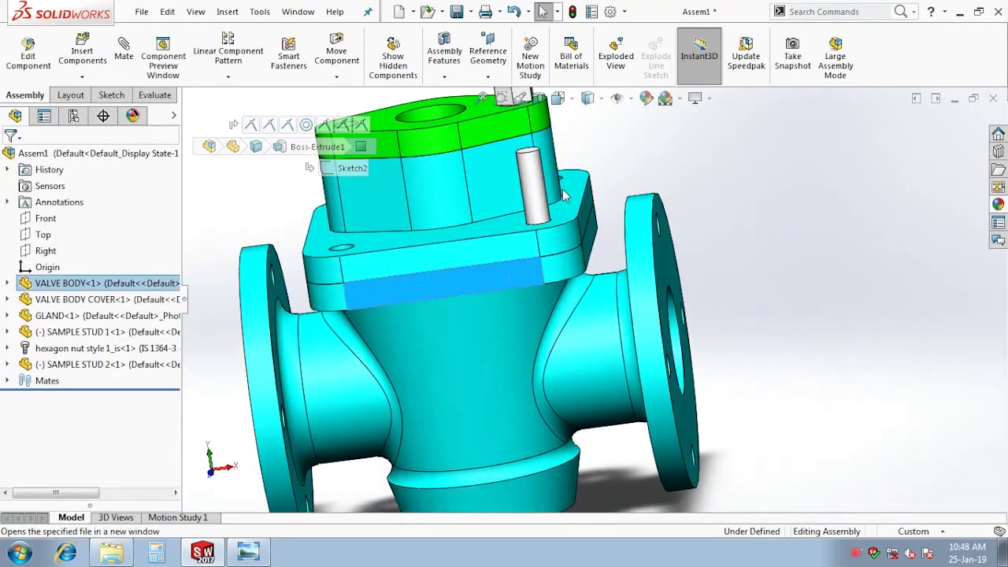
click(233, 147)
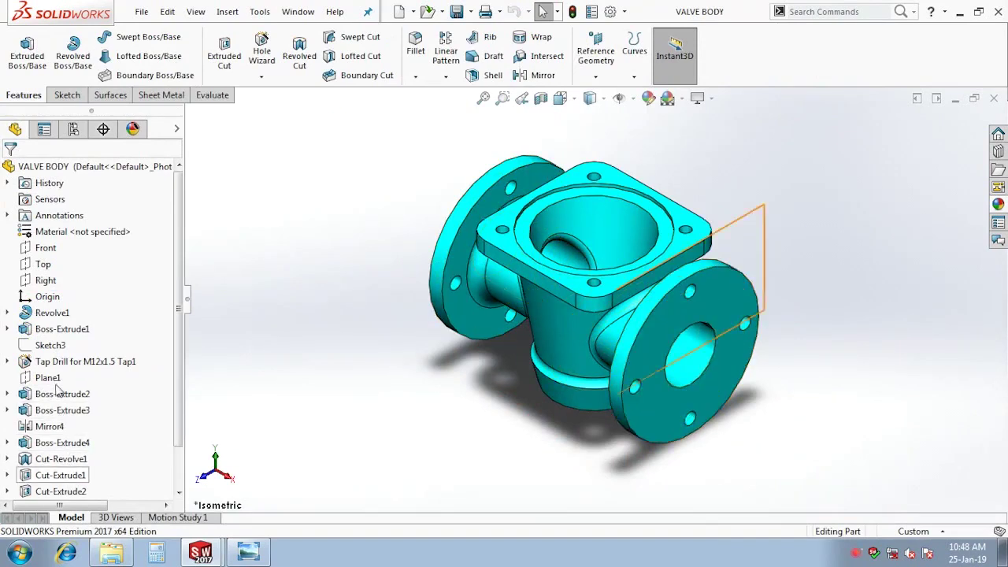
Review the Cut-Revolve1, Cut-Extrude1/2 and M12x1.5 Tap Drill features on the valve body
scroll(65, 402, down, 1)
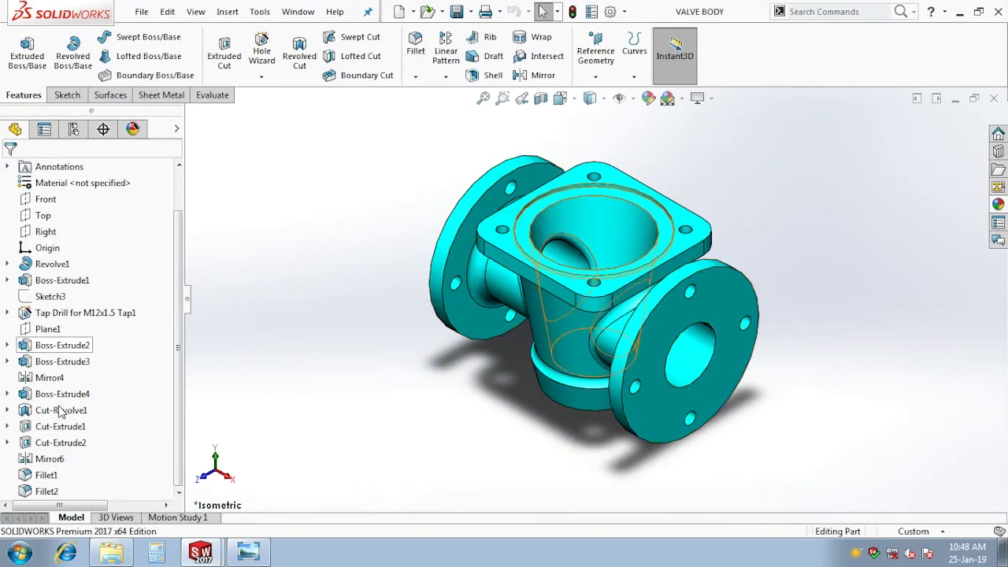
click(63, 409)
click(70, 443)
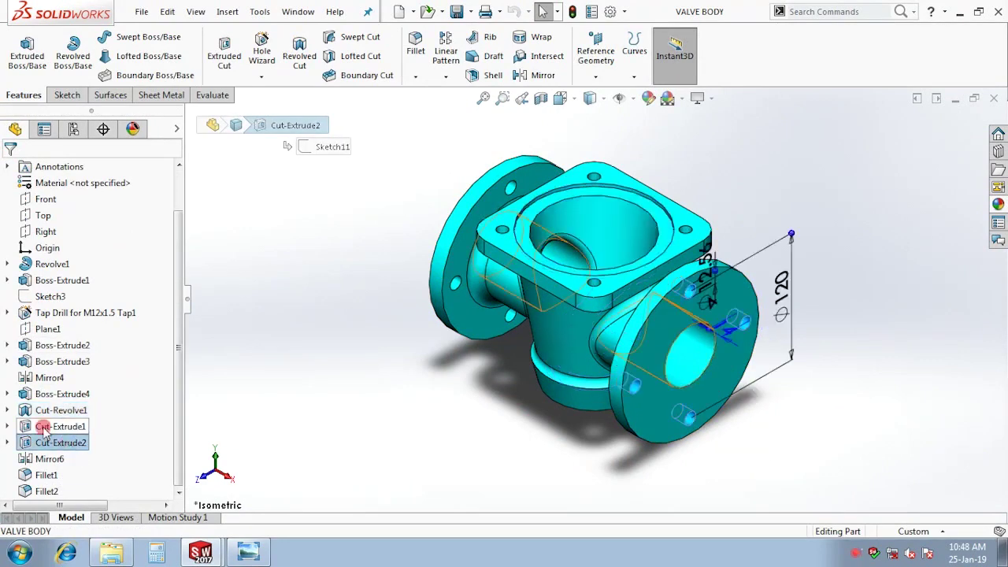
click(43, 427)
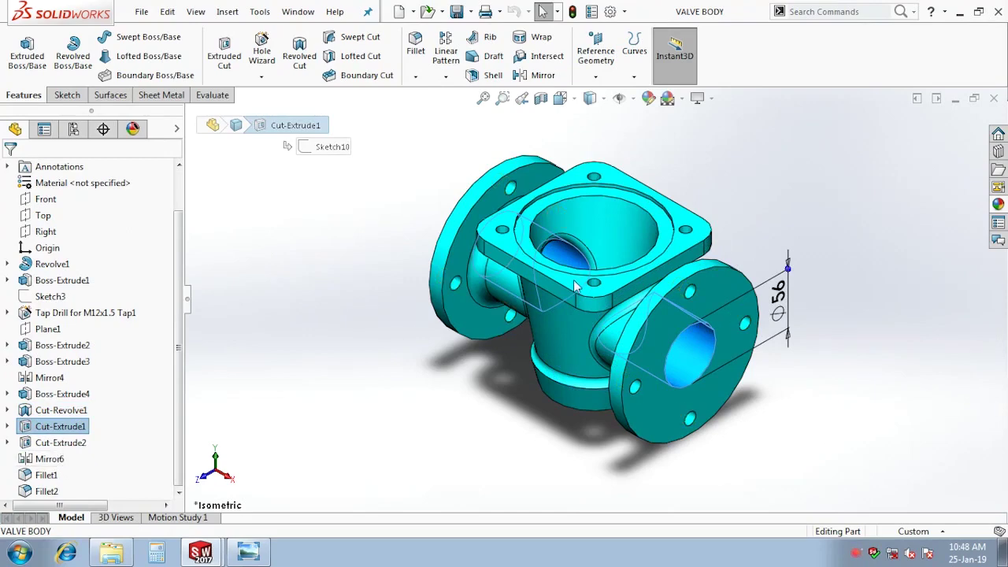
scroll(594, 292, down, 3)
scroll(591, 295, down, 2)
click(598, 302)
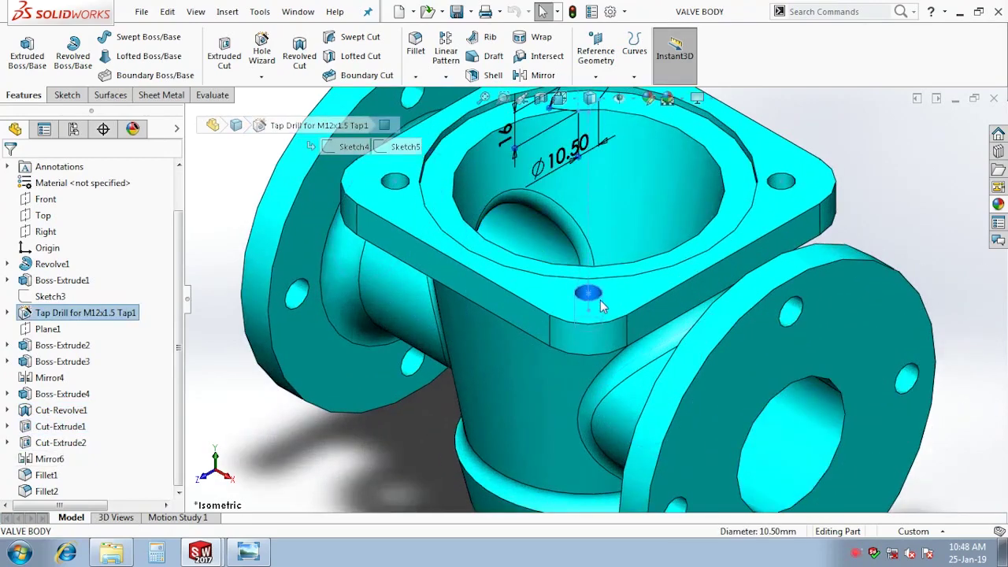
scroll(583, 309, up, 3)
middle_drag(533, 276, 311, 248)
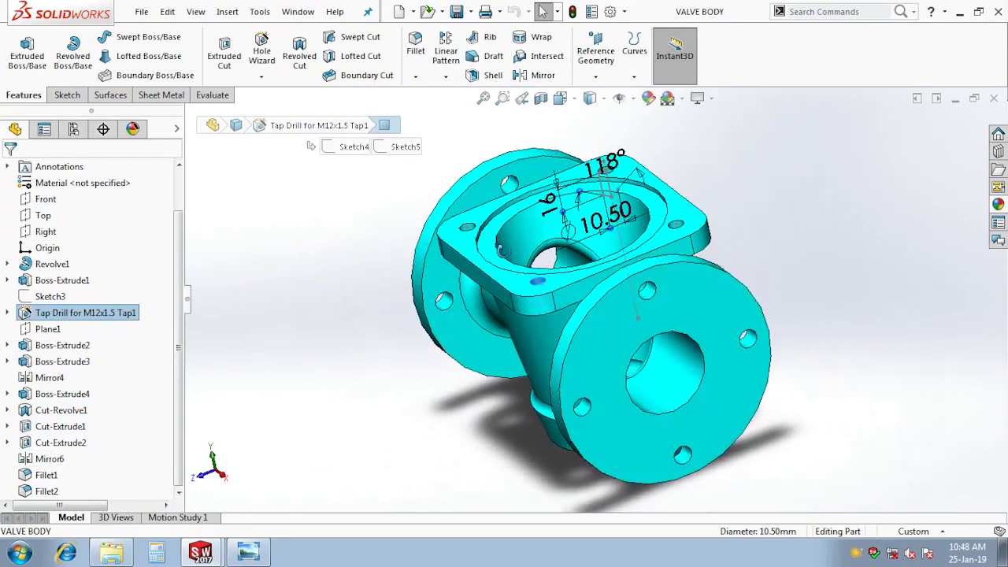
Measure the diameter of the existing tapped hole
click(352, 255)
click(211, 94)
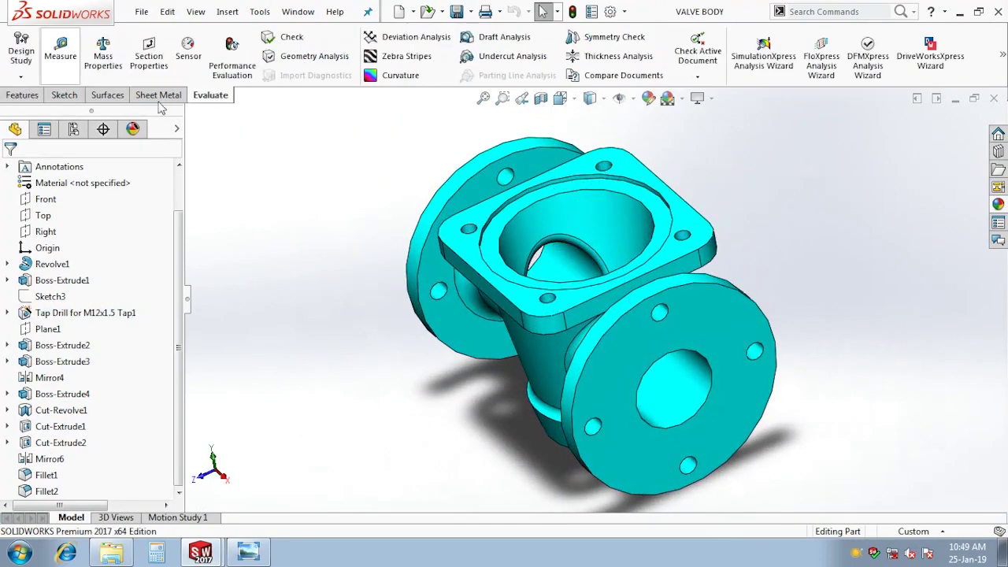
click(59, 51)
scroll(565, 328, down, 3)
scroll(566, 329, down, 2)
click(605, 331)
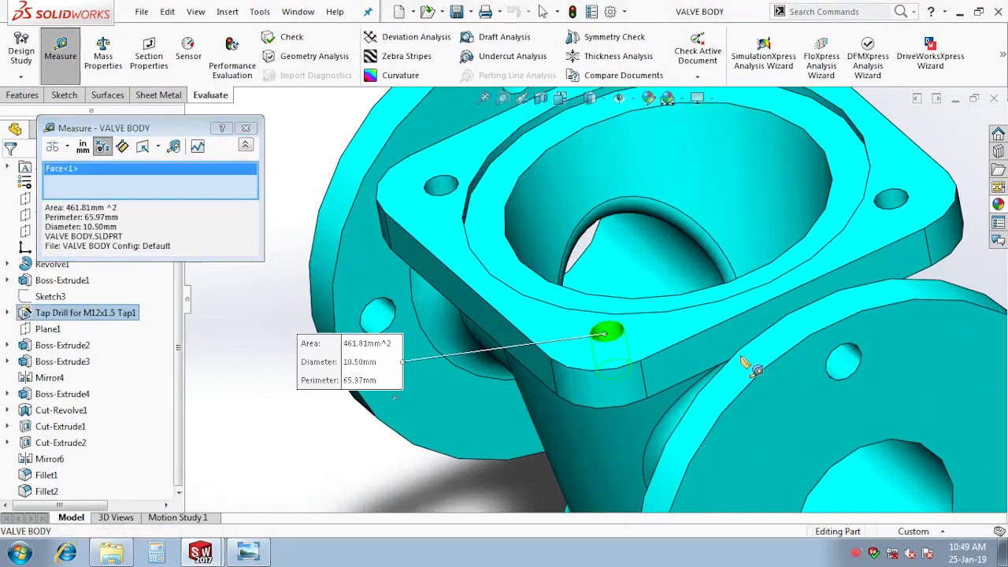
Change the Tap Drill hole size to M16x1.5 and measure the result
click(79, 313)
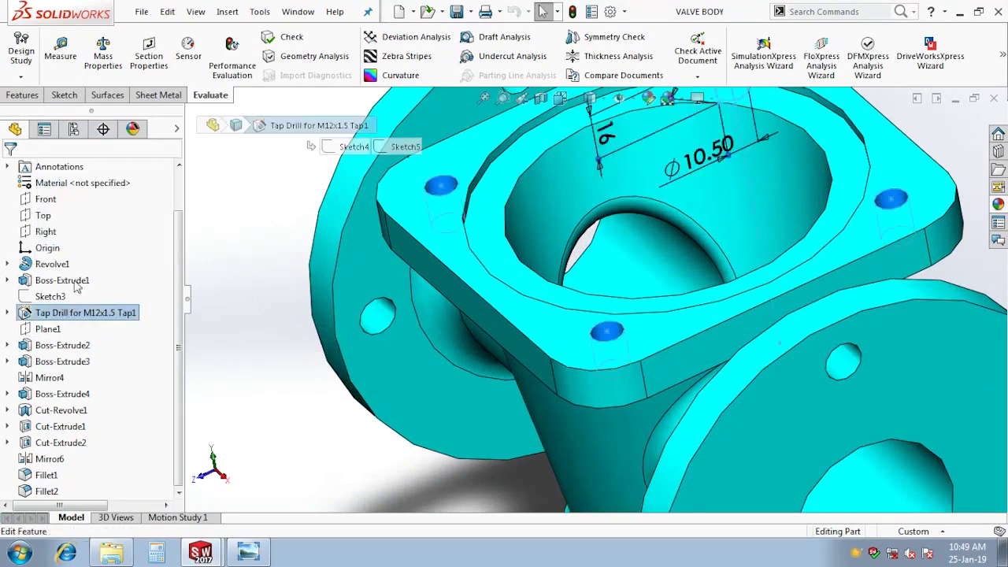
click(78, 291)
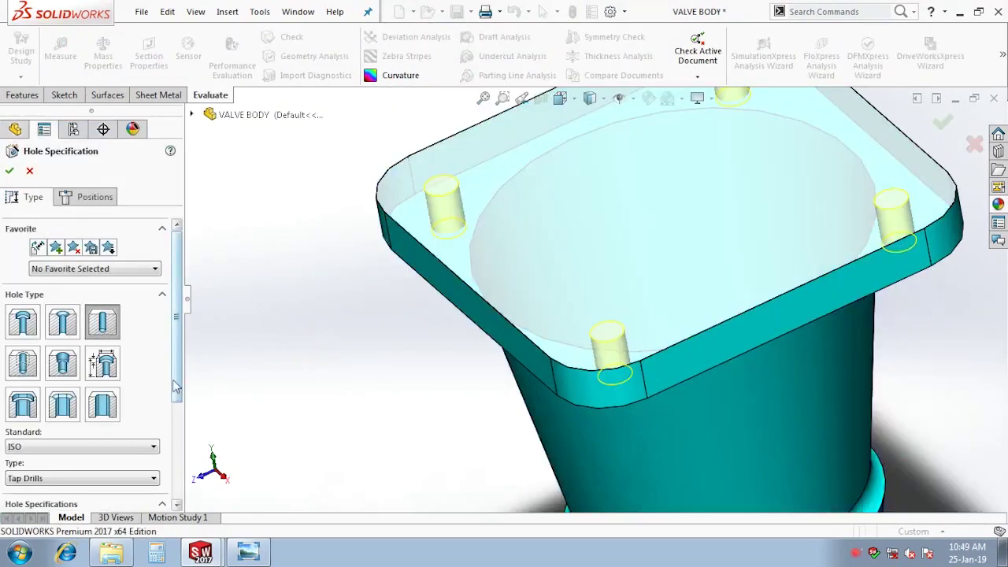
scroll(174, 385, down, 1)
scroll(177, 379, down, 3)
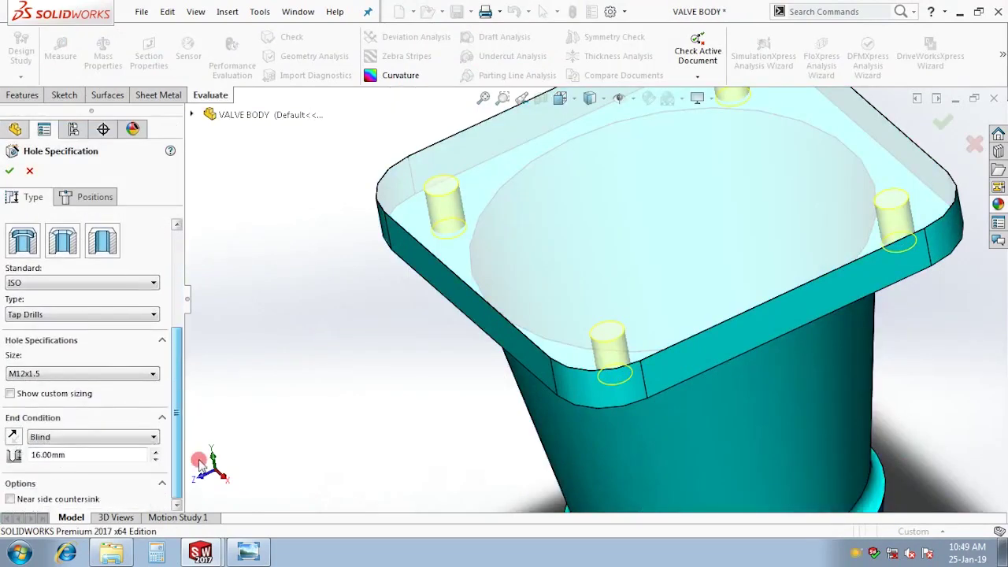
click(68, 376)
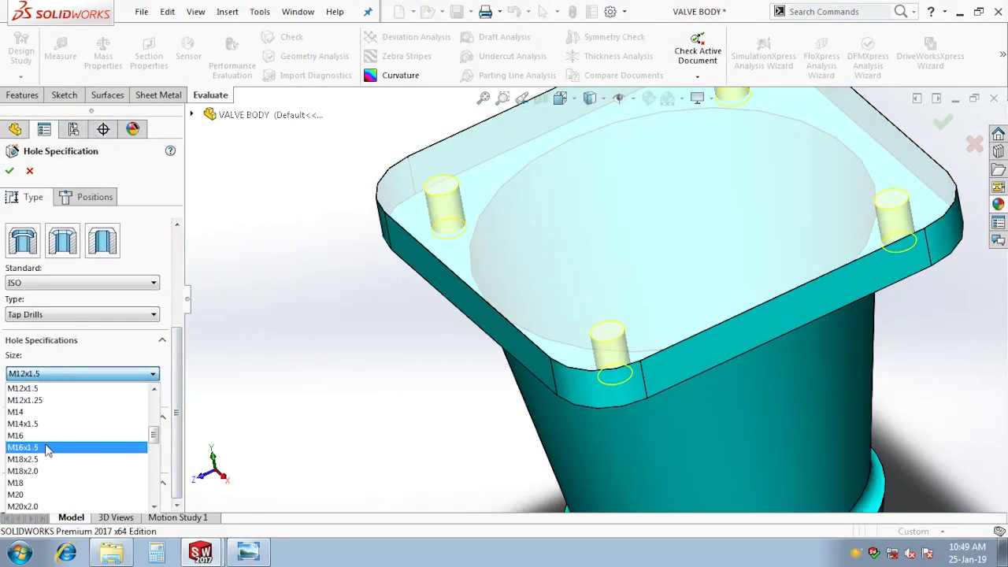
click(47, 447)
click(8, 171)
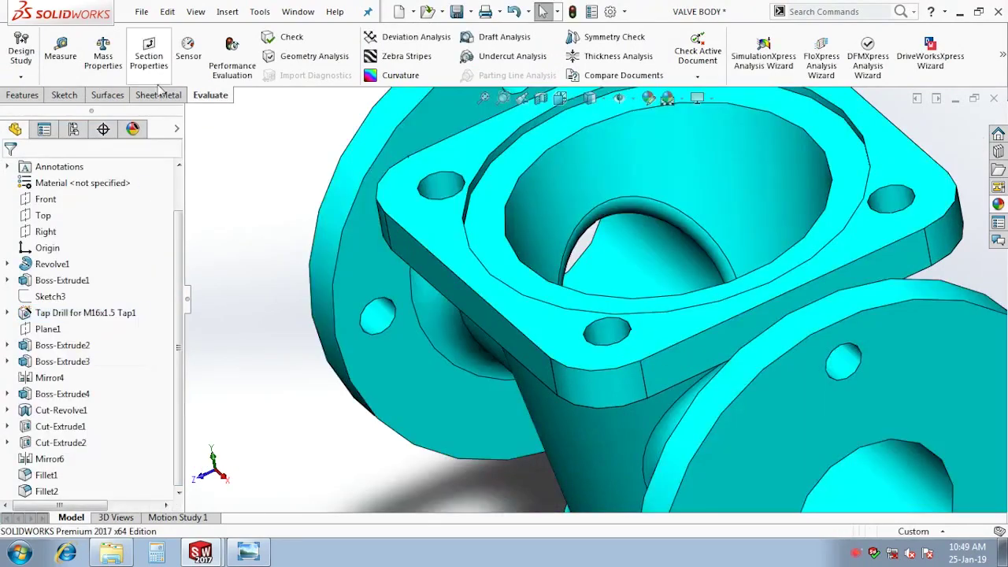
click(61, 47)
click(607, 335)
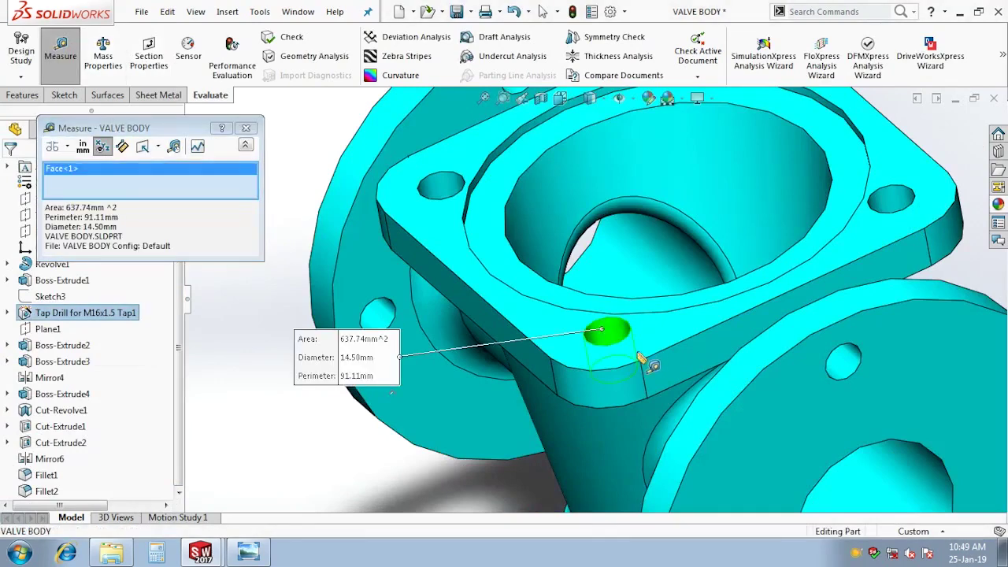
Change the hole size to M14x1.5 and measure its Ø12.50 mm tap drill
click(85, 313)
click(79, 295)
scroll(175, 398, down, 5)
click(68, 389)
scroll(61, 426, down, 3)
scroll(61, 426, up, 2)
click(31, 416)
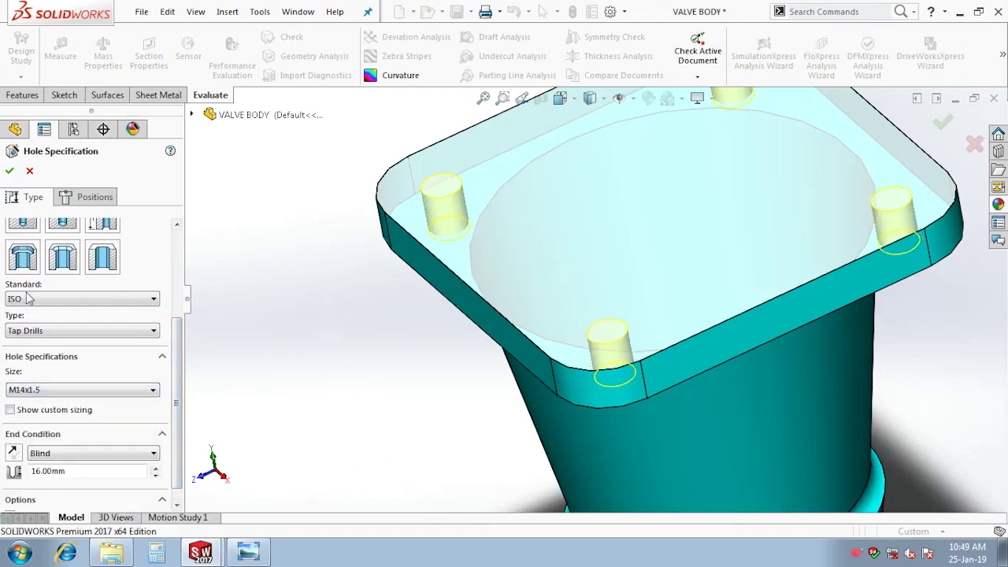
click(9, 170)
click(60, 47)
click(610, 331)
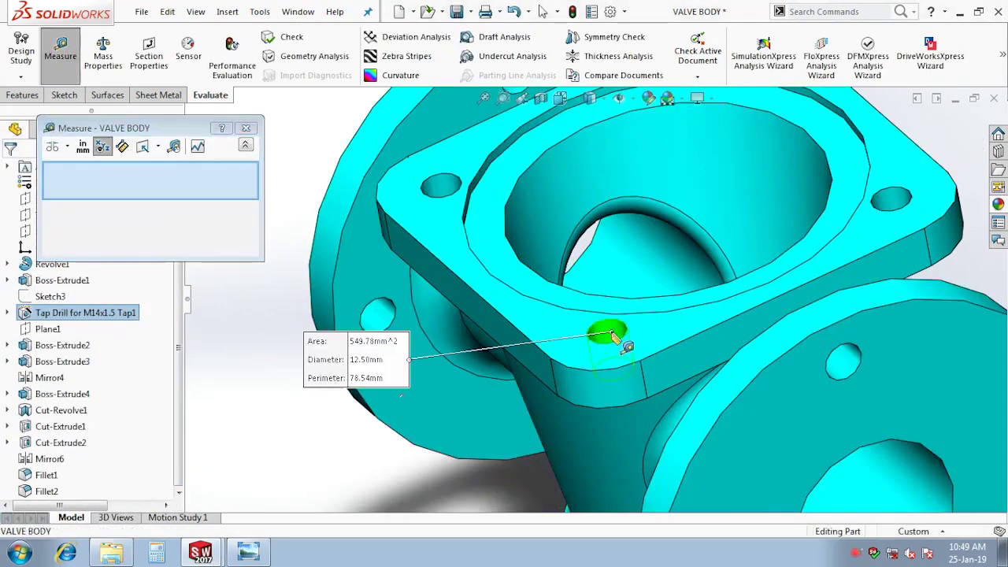
key(Escape)
Close the valve body saving changes and return to the Assem1 assembly
click(993, 97)
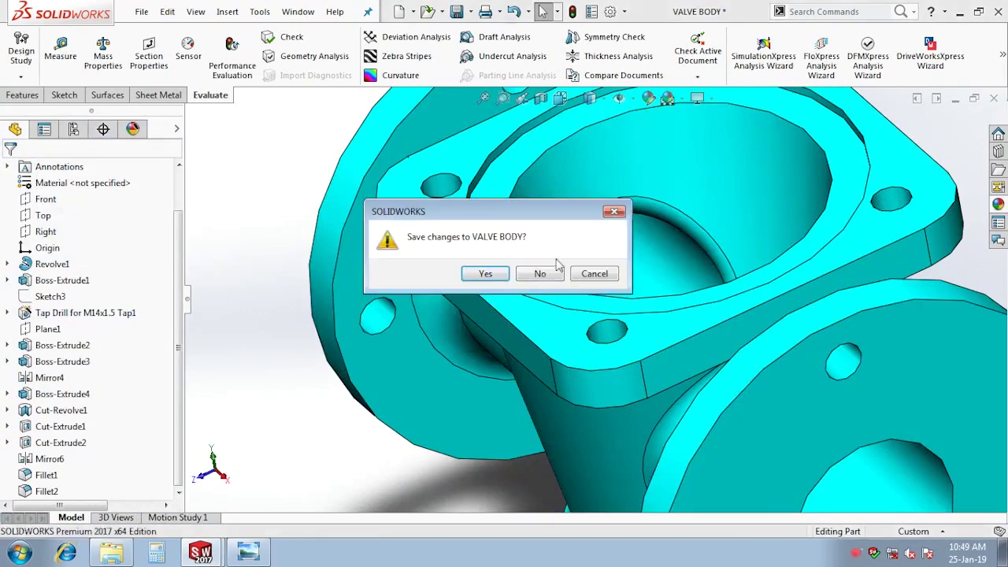
click(481, 274)
middle_drag(551, 205, 170, 115)
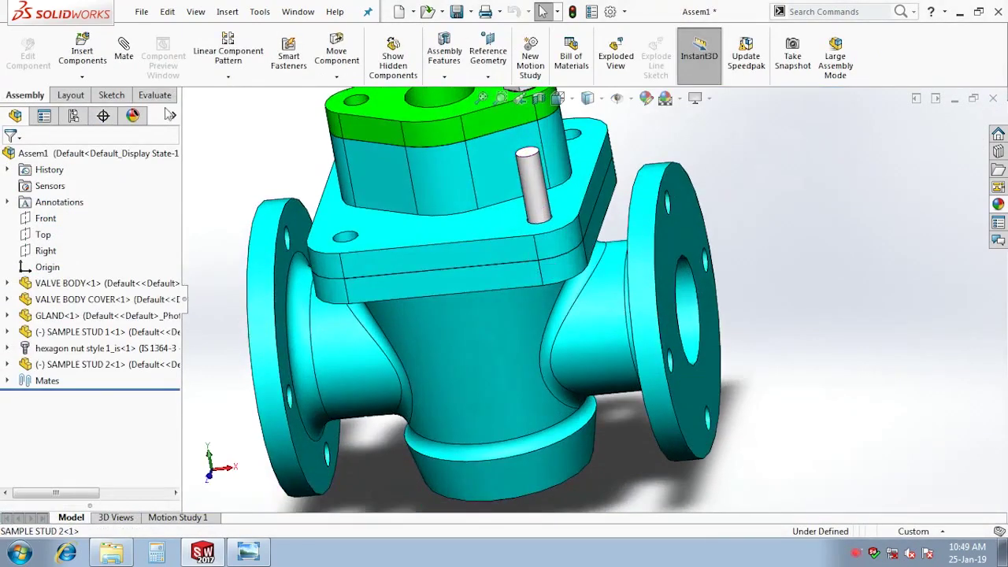
mouse_move(254, 105)
middle_down()
mouse_move(553, 138)
mouse_move(404, 440)
middle_up()
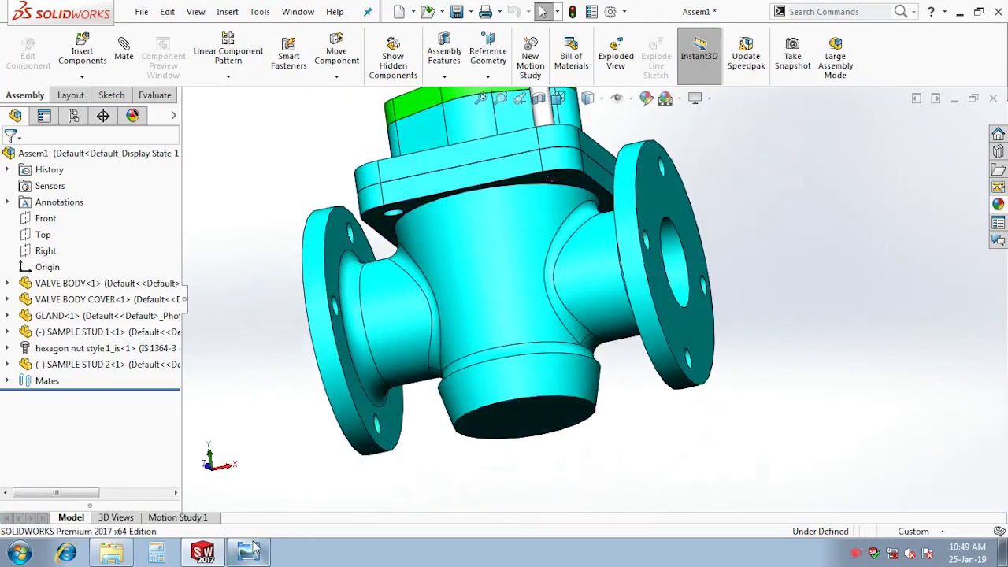
click(253, 548)
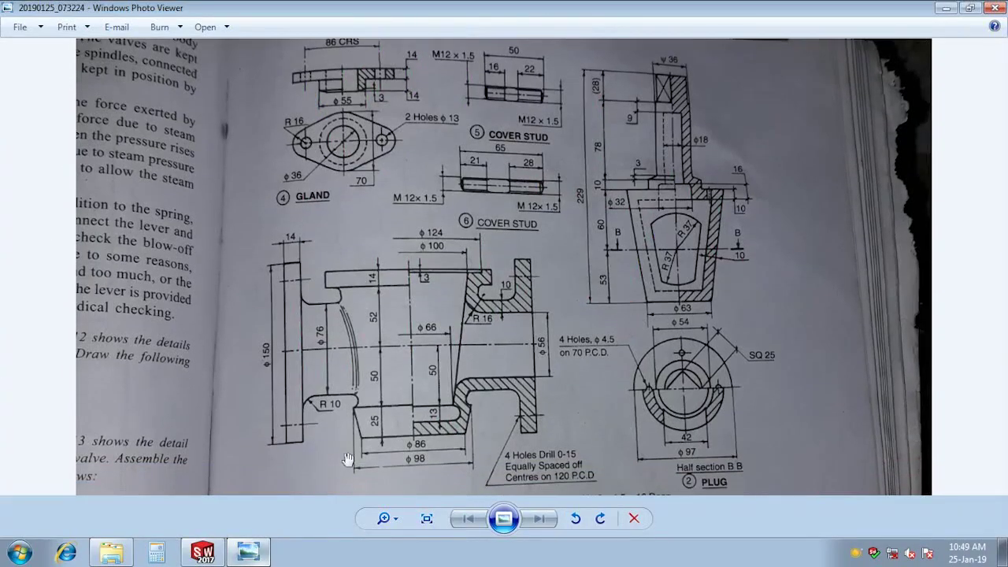
click(202, 553)
scroll(507, 290, down, 2)
scroll(507, 289, down, 3)
middle_drag(508, 289, 543, 241)
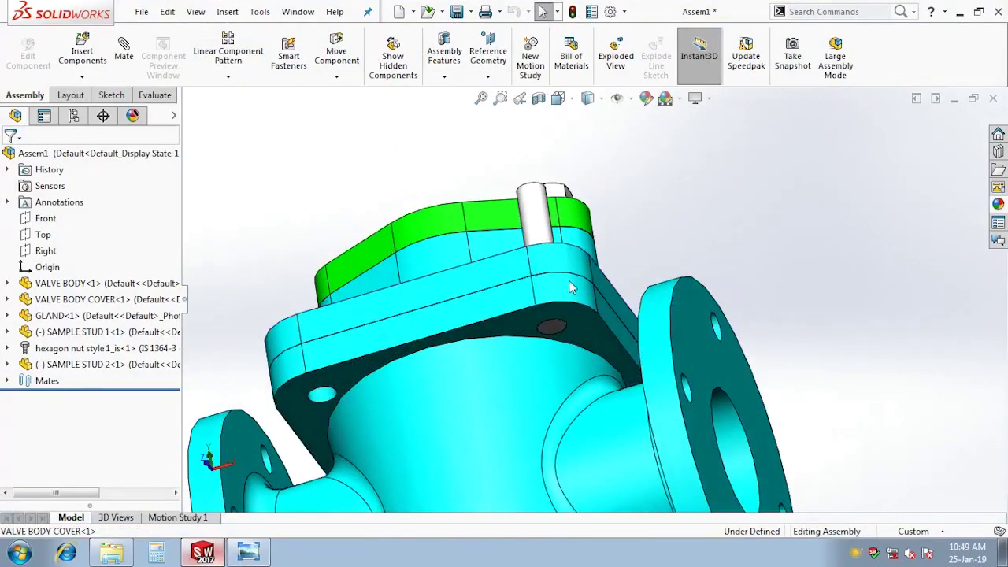
Convert SAMPLE STUD 2's Coincident11 mate to a (65-28)/2 = 18.50 mm distance mate
click(555, 328)
click(7, 364)
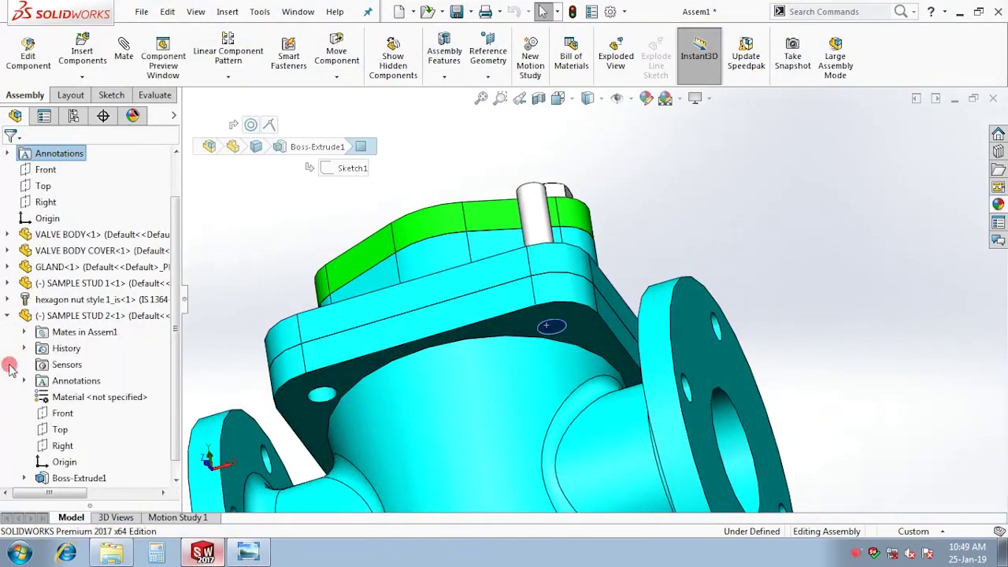
click(22, 332)
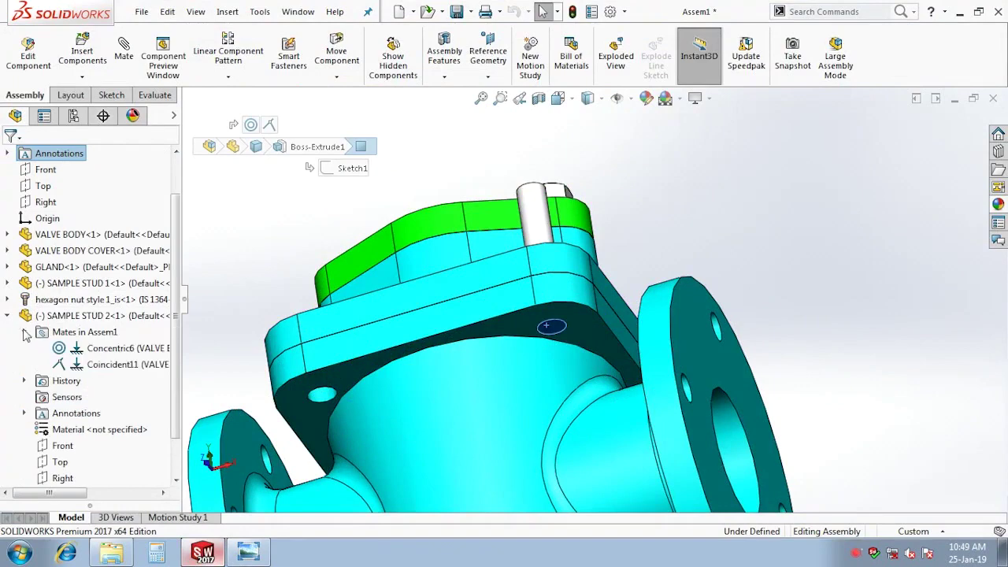
click(102, 367)
click(115, 331)
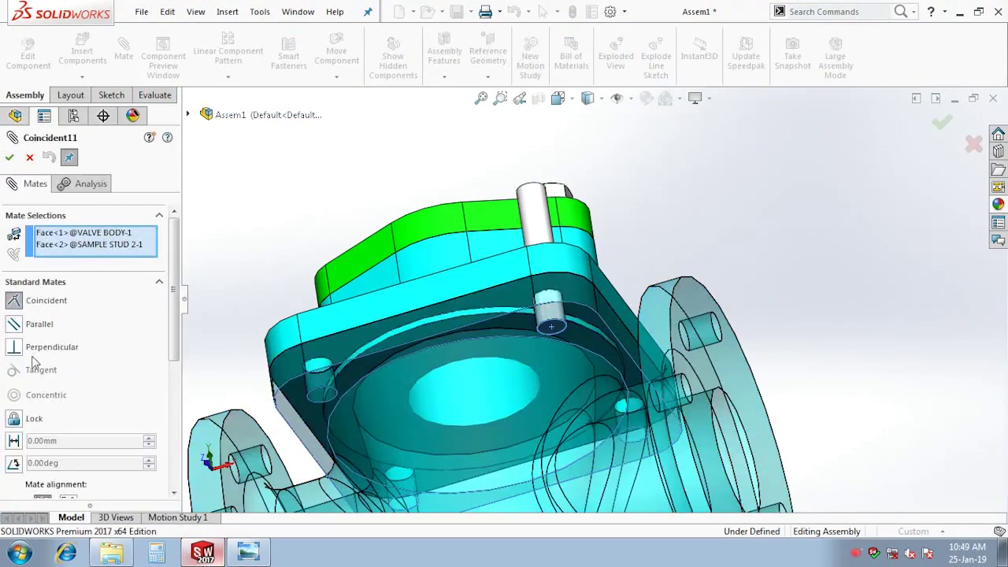
click(14, 441)
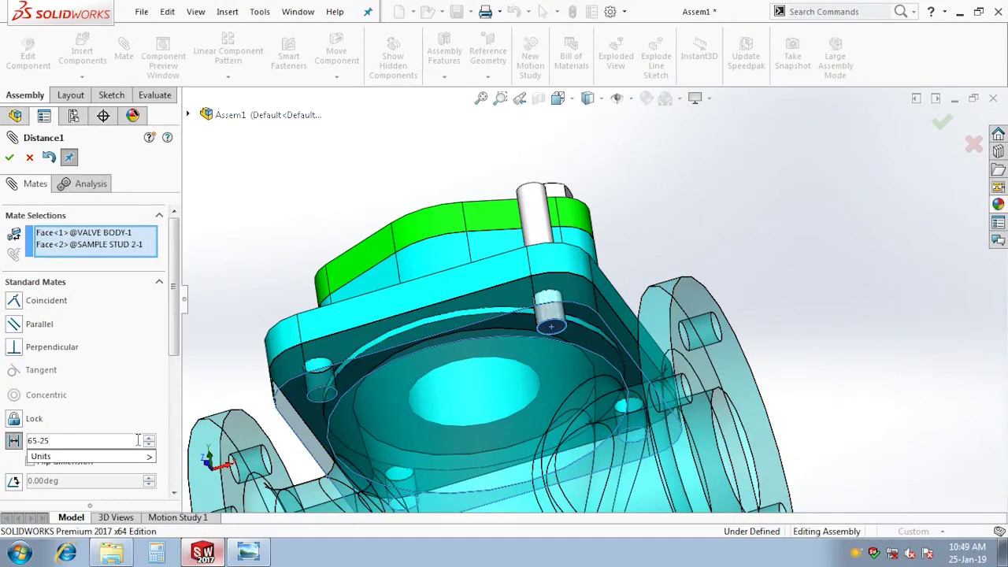
key(Return)
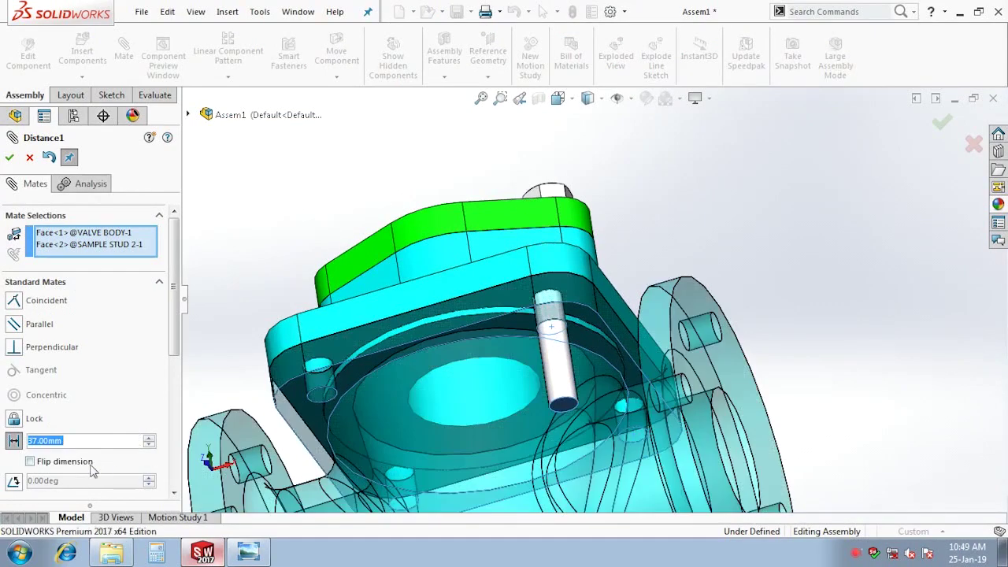
text(/2)
key(Return)
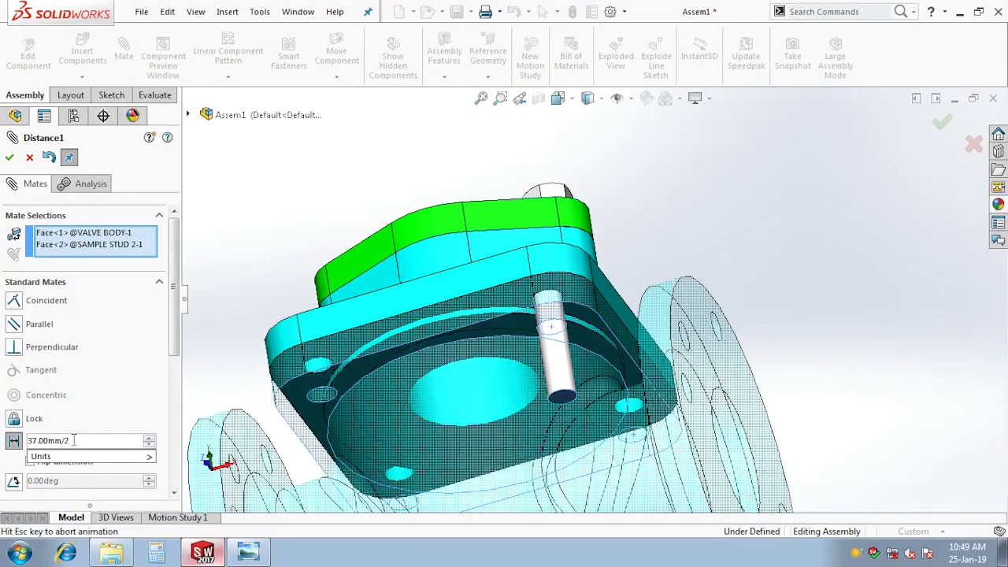
click(9, 158)
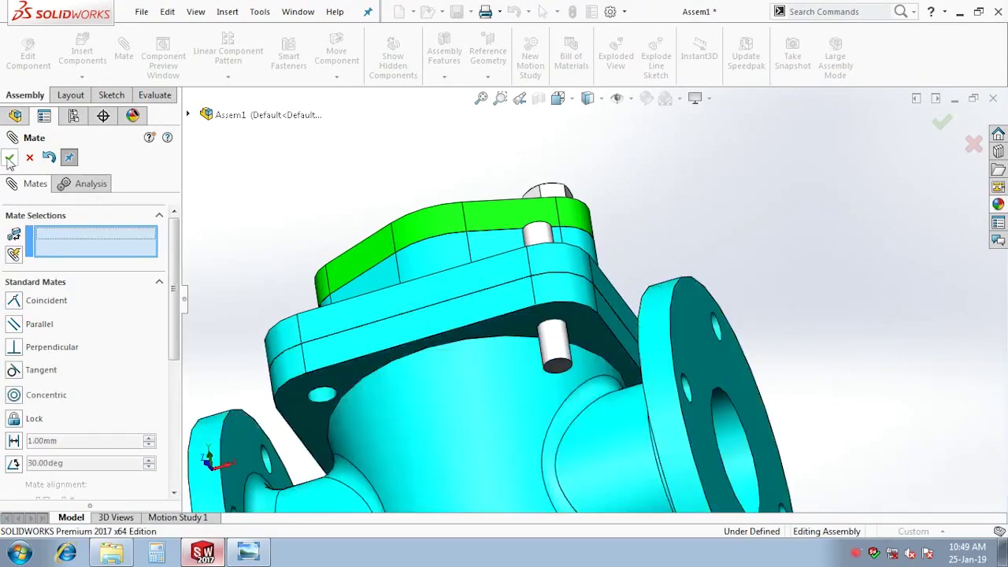
Measure the 18.50 mm gap between the cover's top face and the stud
click(8, 316)
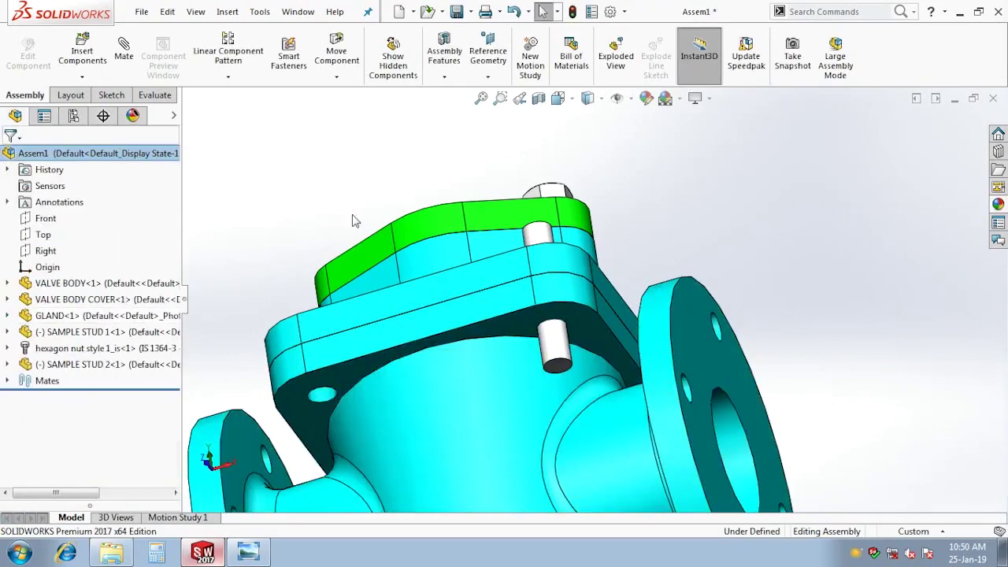
middle_drag(422, 190, 572, 332)
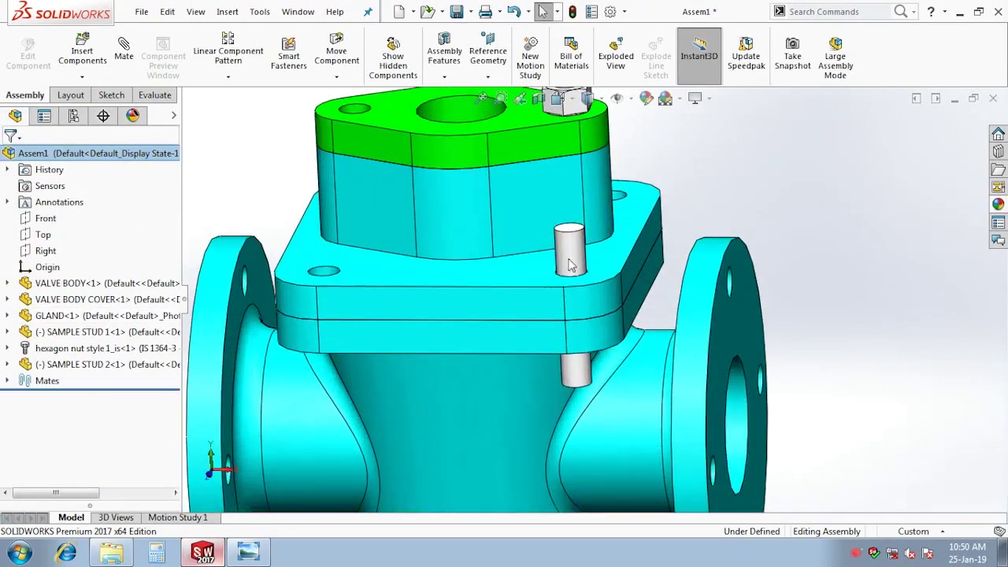
key(z)
middle_drag(739, 331, 630, 393)
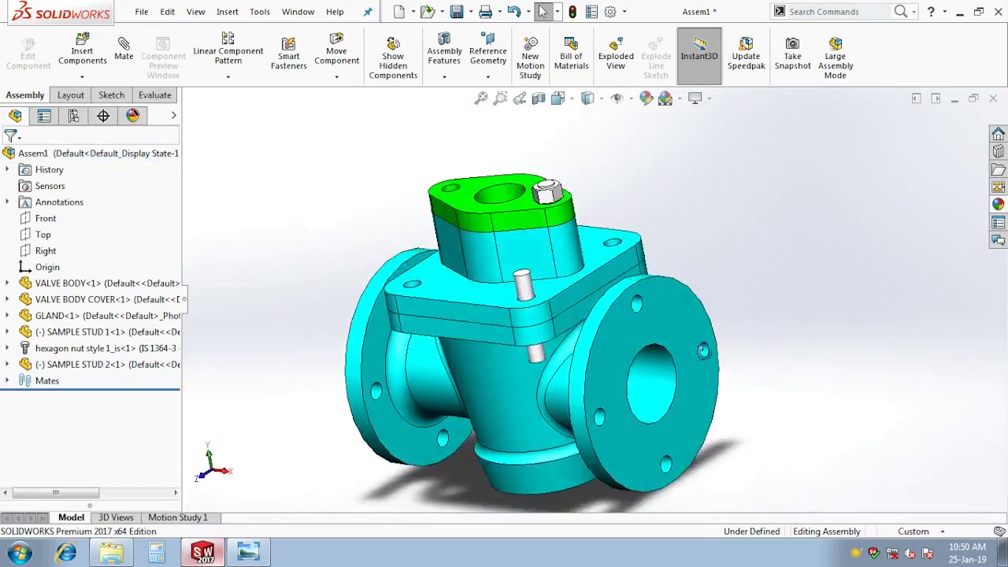
click(155, 94)
click(209, 55)
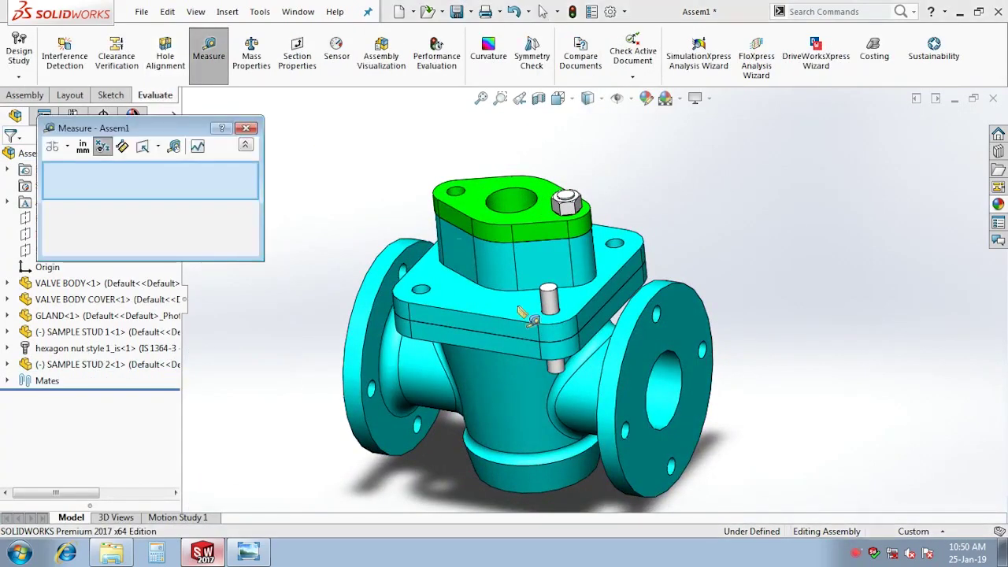
scroll(480, 268, down, 5)
click(450, 241)
click(512, 206)
scroll(559, 276, up, 2)
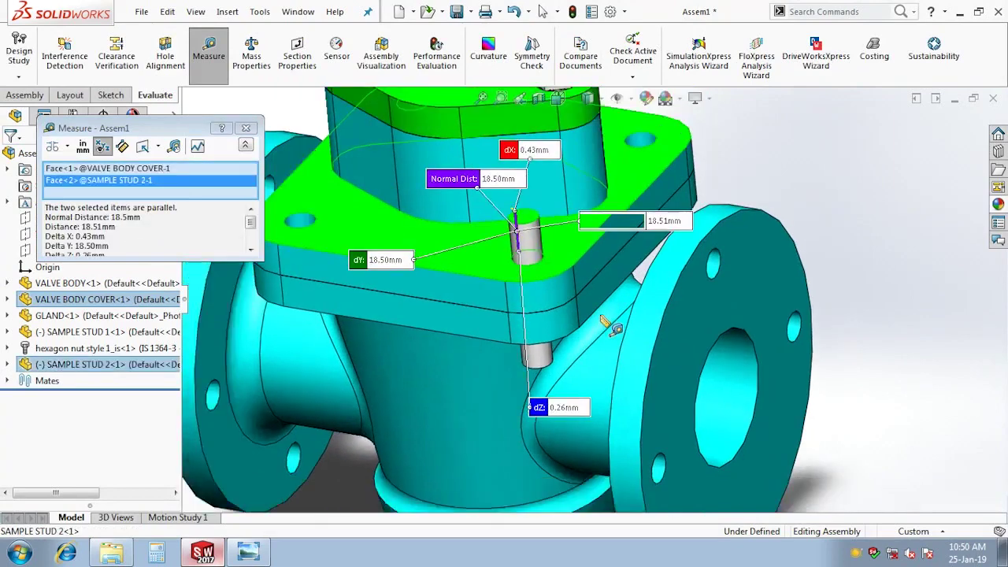
scroll(582, 314, up, 2)
key(Escape)
middle_drag(709, 260, 770, 235)
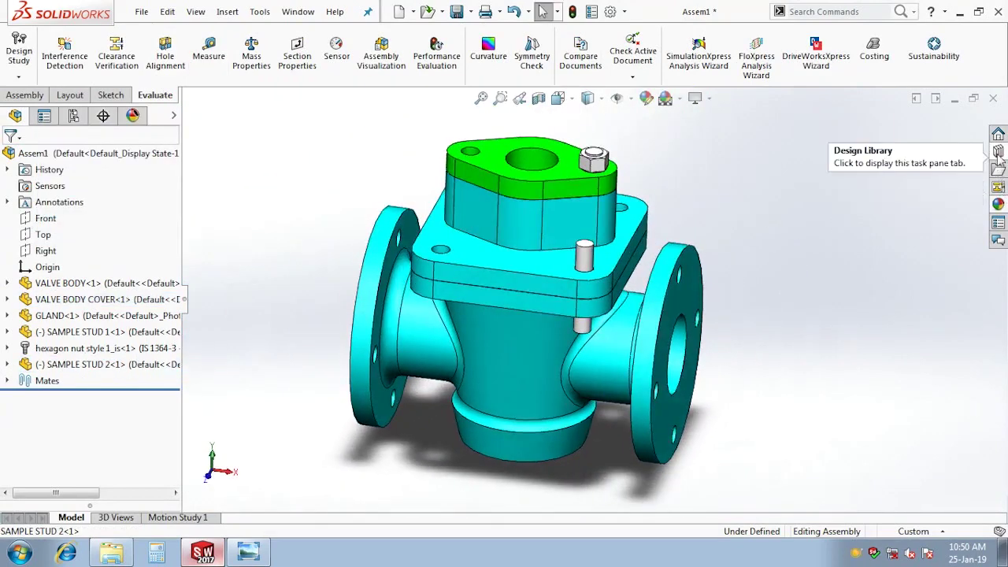
Place one hexagon nut from the standard parts library onto SAMPLE STUD 2
click(997, 151)
drag(921, 350, 584, 264)
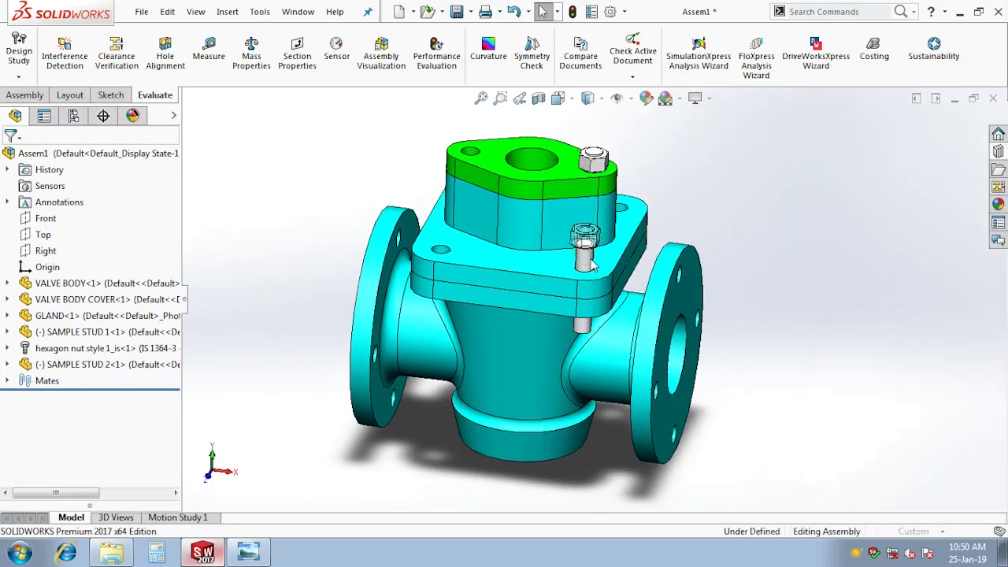
click(10, 159)
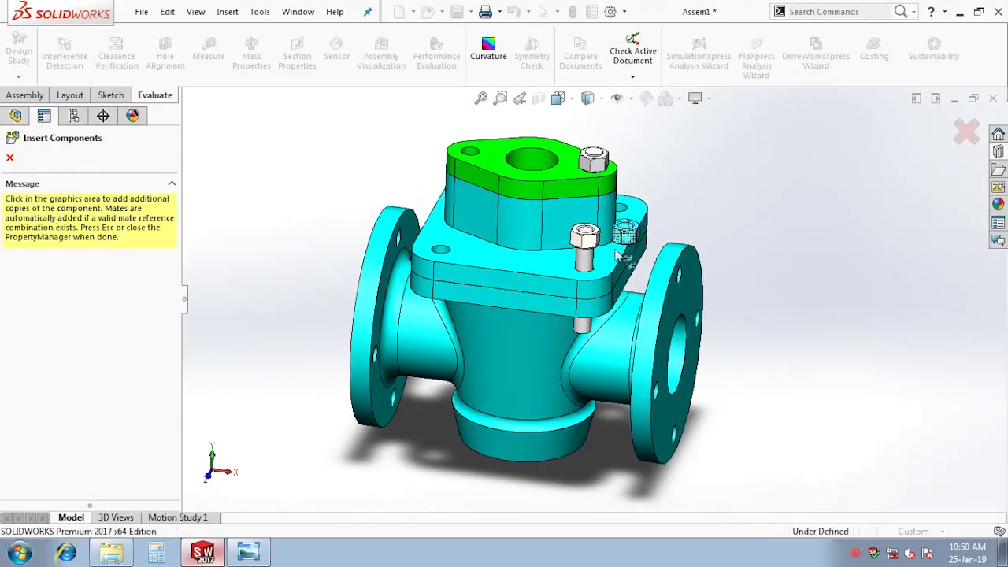
scroll(606, 263, down, 5)
key(Escape)
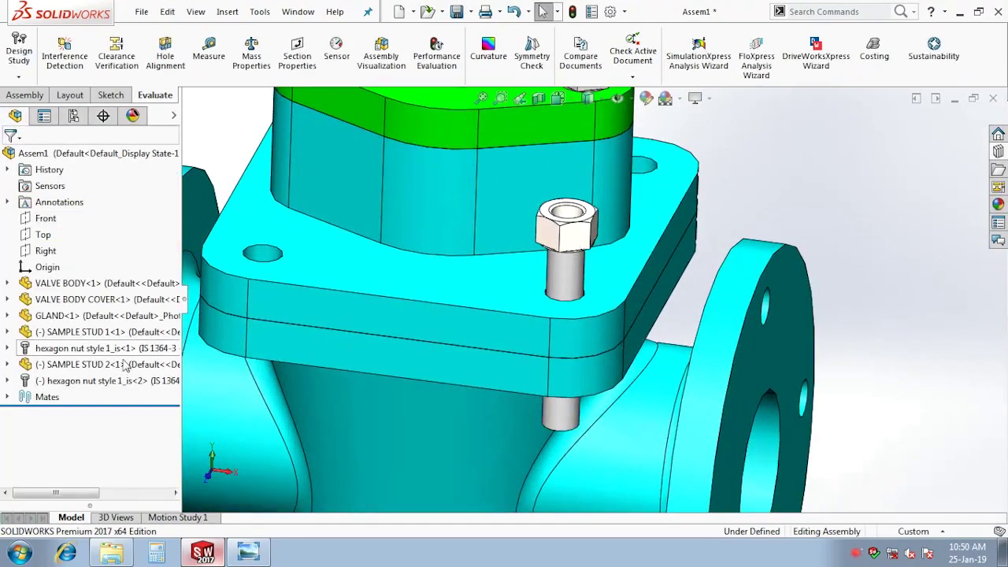
Review the mates already applied to the lower hexagon nut
click(587, 245)
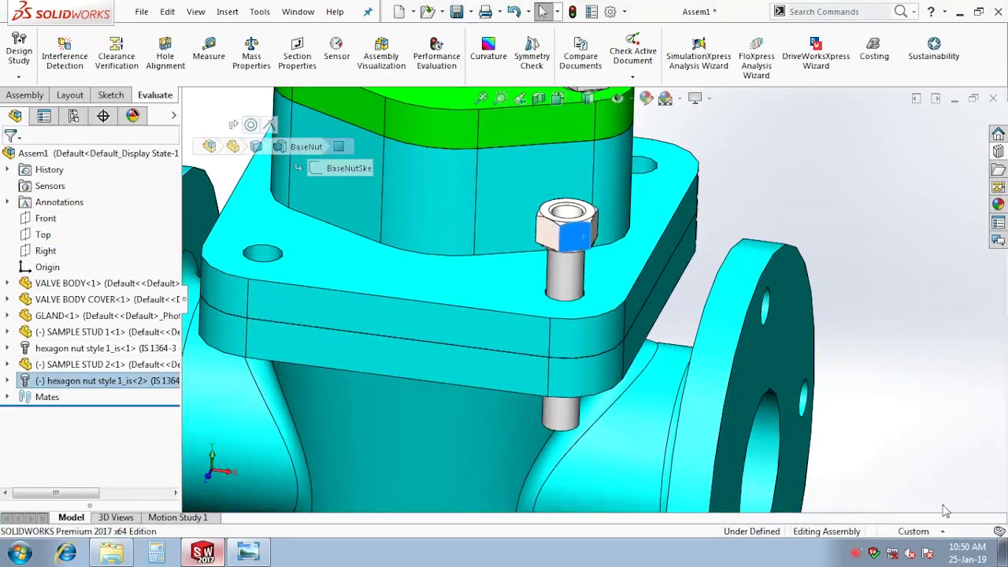
click(6, 380)
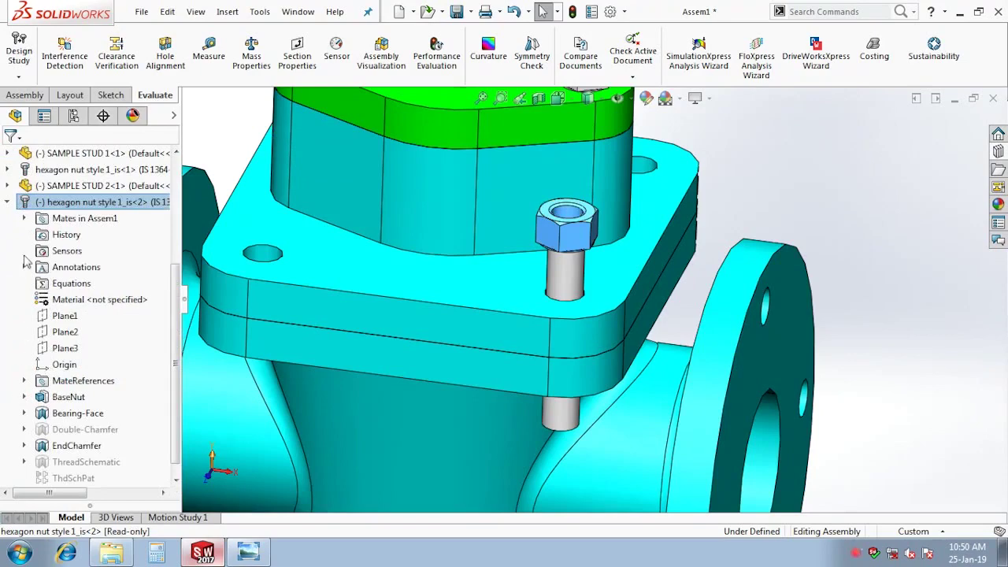
click(24, 218)
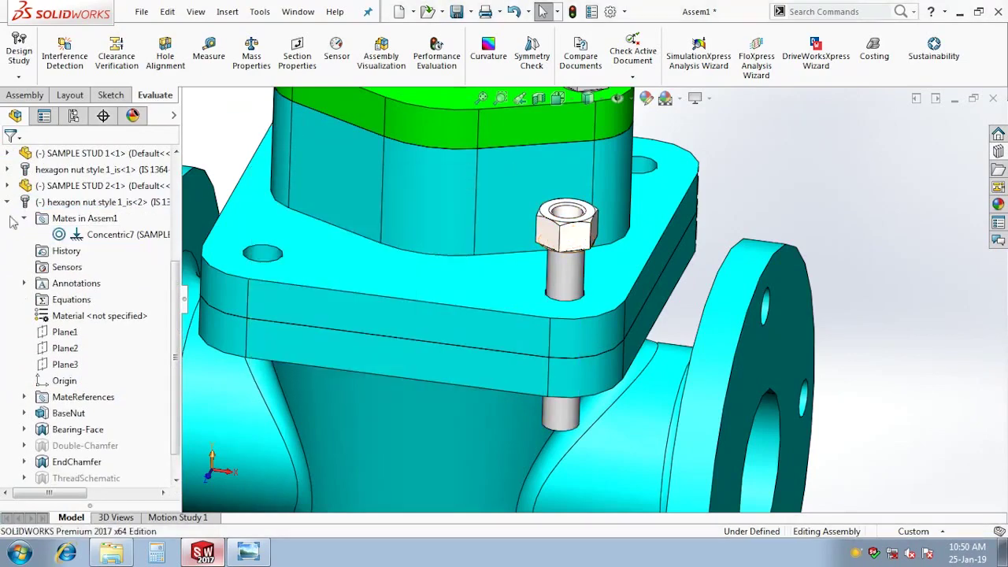
click(8, 202)
Mate the new nut's underside coincident with the cover's top face
click(24, 95)
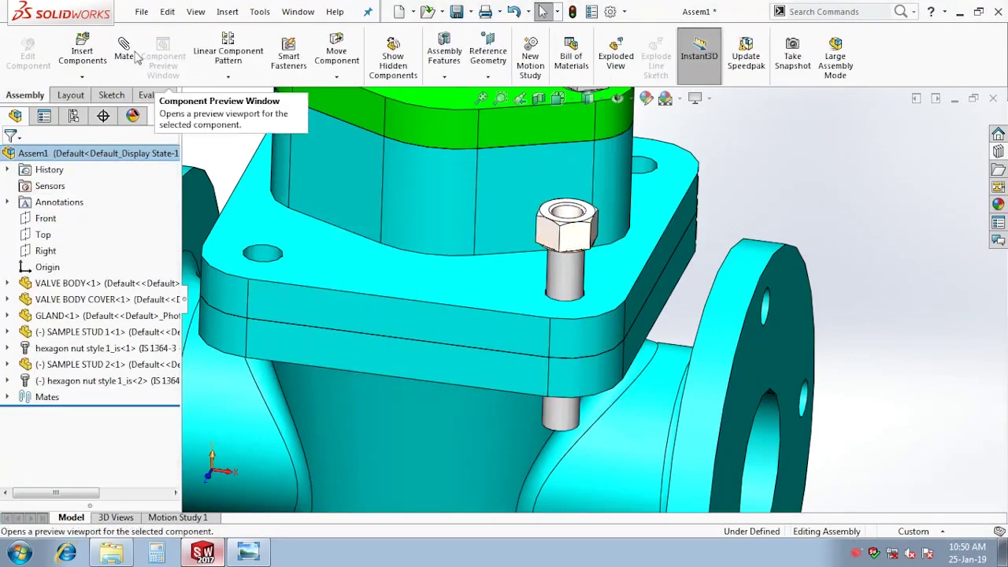
click(124, 55)
scroll(490, 247, down, 3)
scroll(606, 240, down, 3)
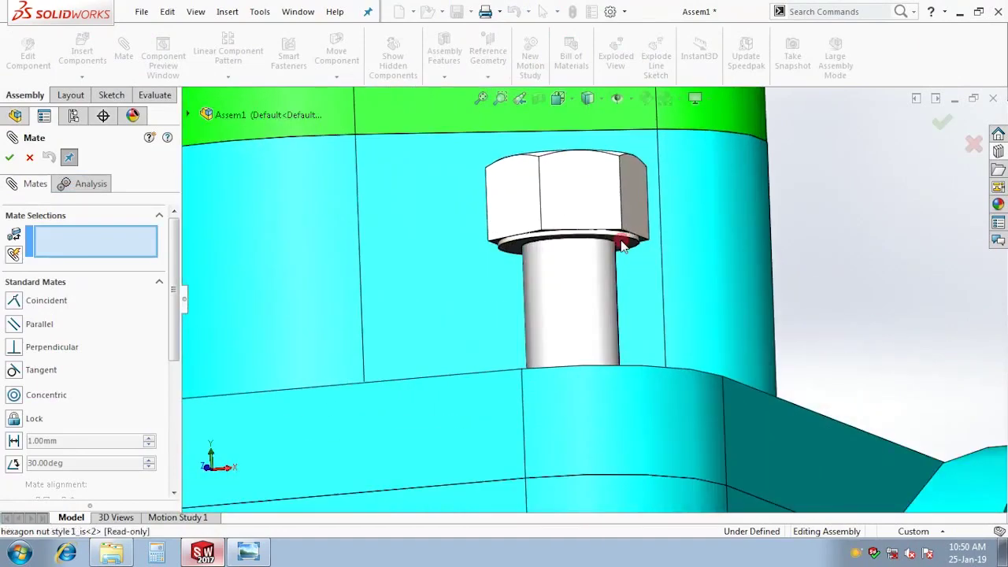
click(622, 246)
scroll(622, 246, up, 3)
scroll(540, 416, up, 2)
click(521, 401)
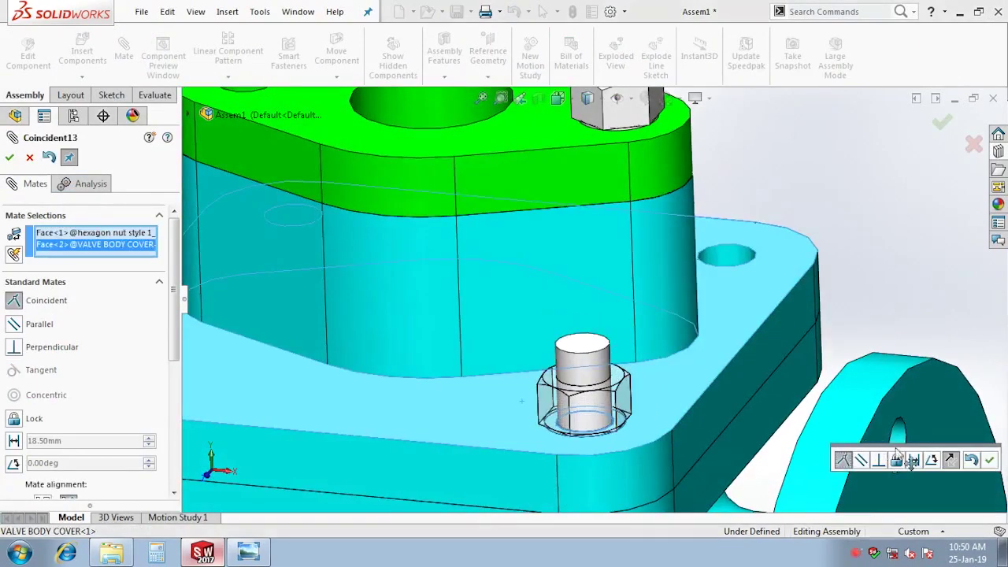
click(987, 461)
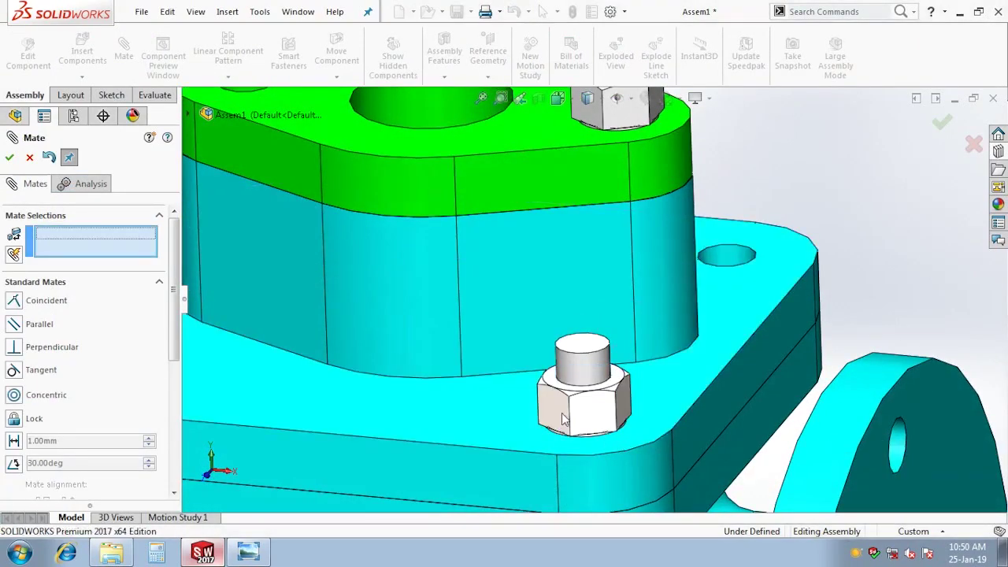
Make the lower nut's side face parallel to the top nut's matching side face
click(562, 419)
scroll(562, 419, up, 3)
scroll(562, 393, up, 2)
click(595, 206)
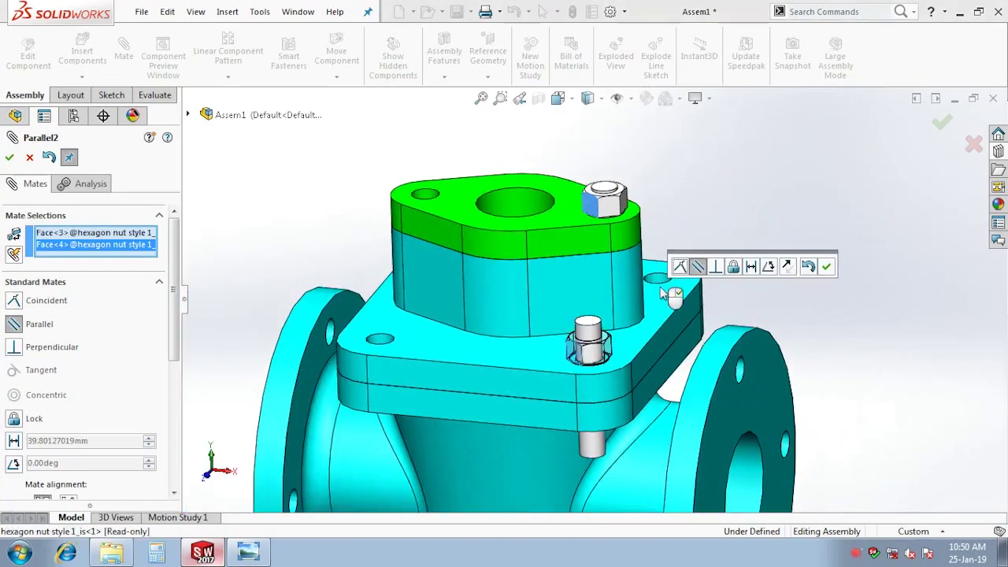
click(826, 268)
key(f)
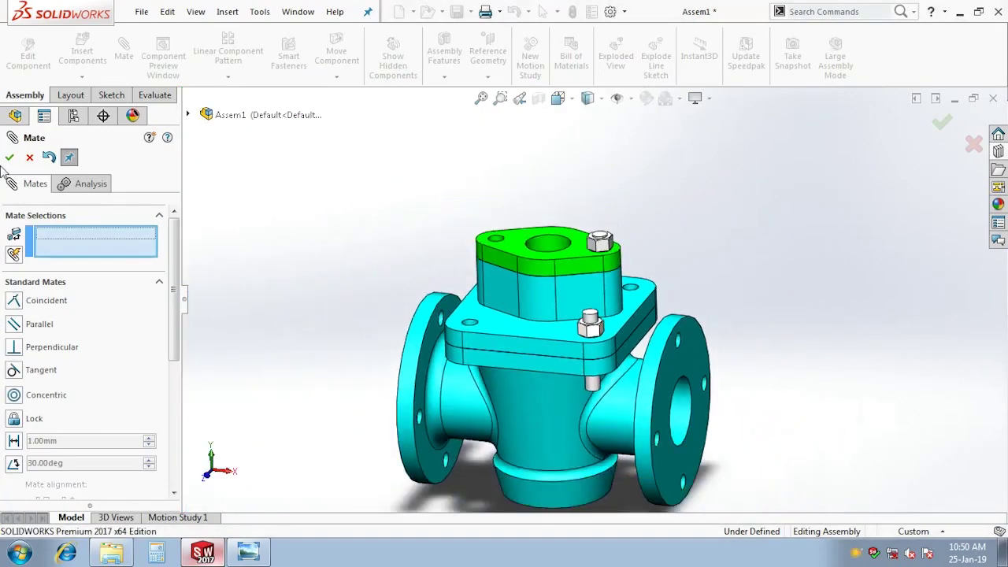
Start a Mirror Components command, then cancel it for now
click(10, 157)
click(227, 77)
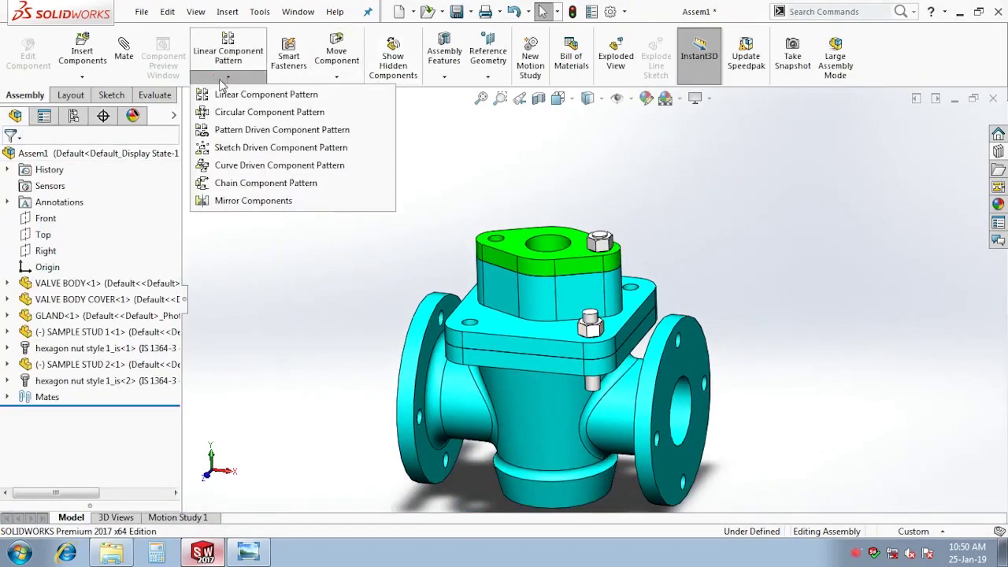
click(252, 200)
scroll(576, 341, down, 5)
key(f)
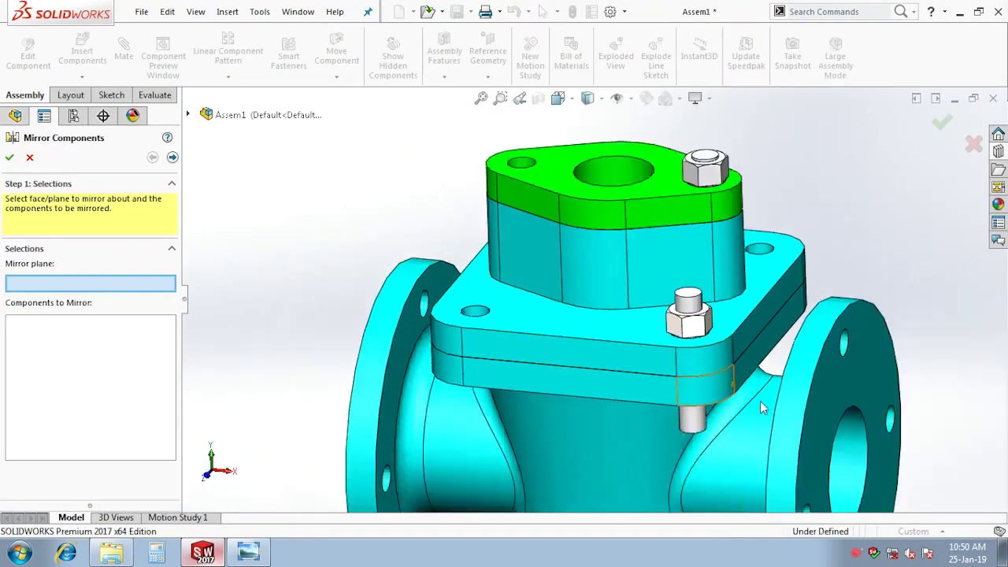
key(Escape)
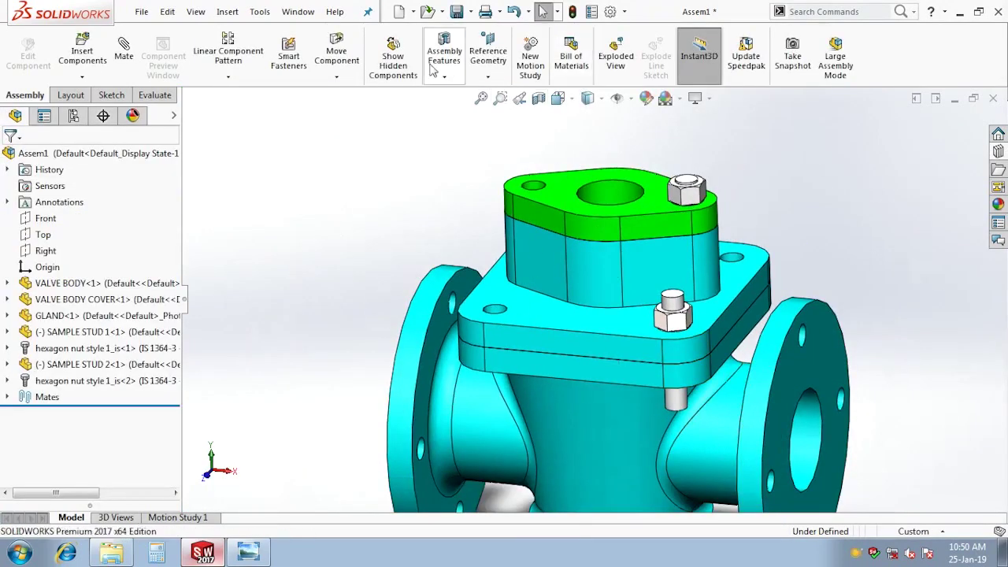
Create reference plane PLANE1 between the cover face and the valve body face
click(488, 76)
click(496, 93)
click(549, 311)
middle_drag(550, 311, 551, 378)
click(599, 378)
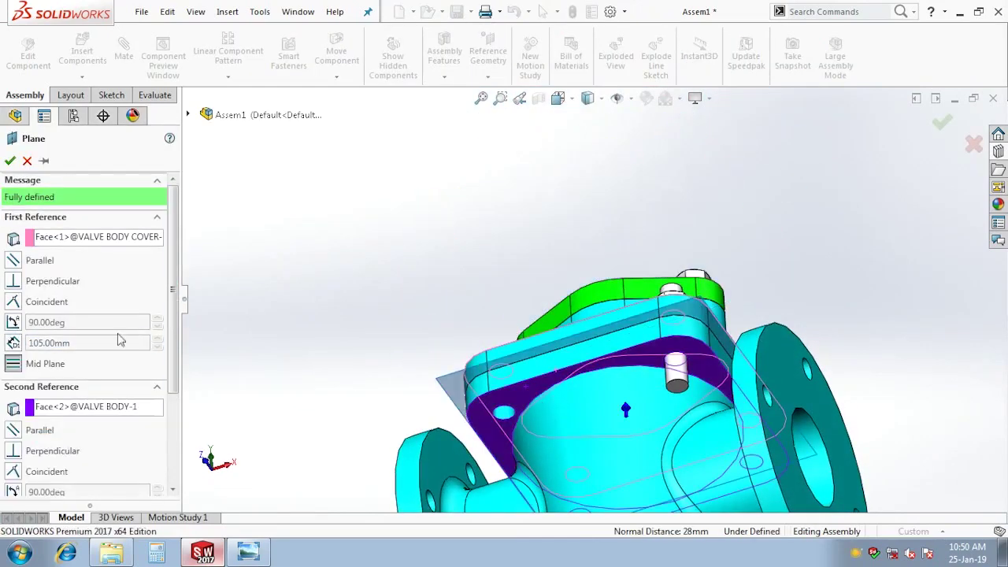
click(11, 160)
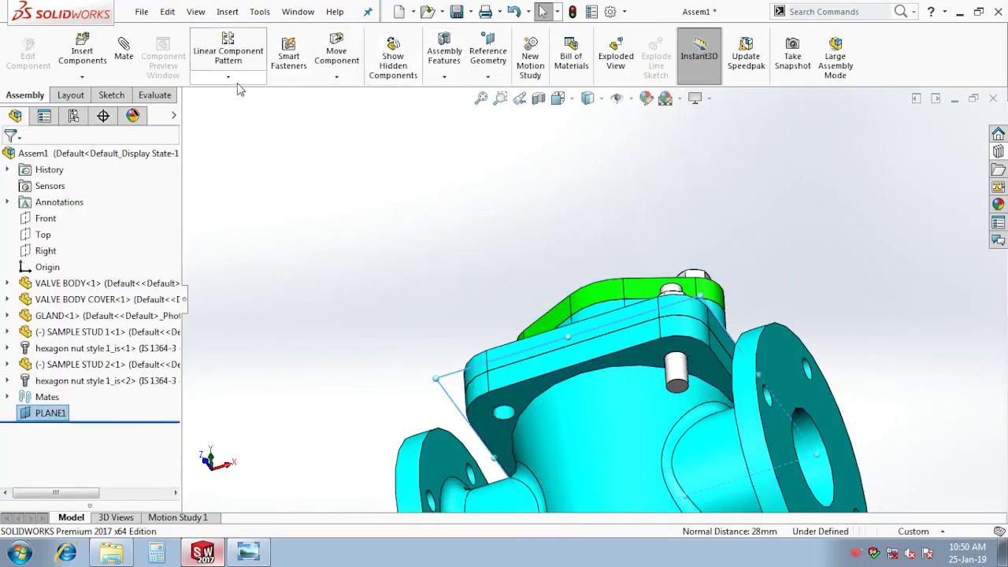
Mirror the lower hexagon nut across PLANE1 as MirrorComponent1
click(228, 77)
click(259, 198)
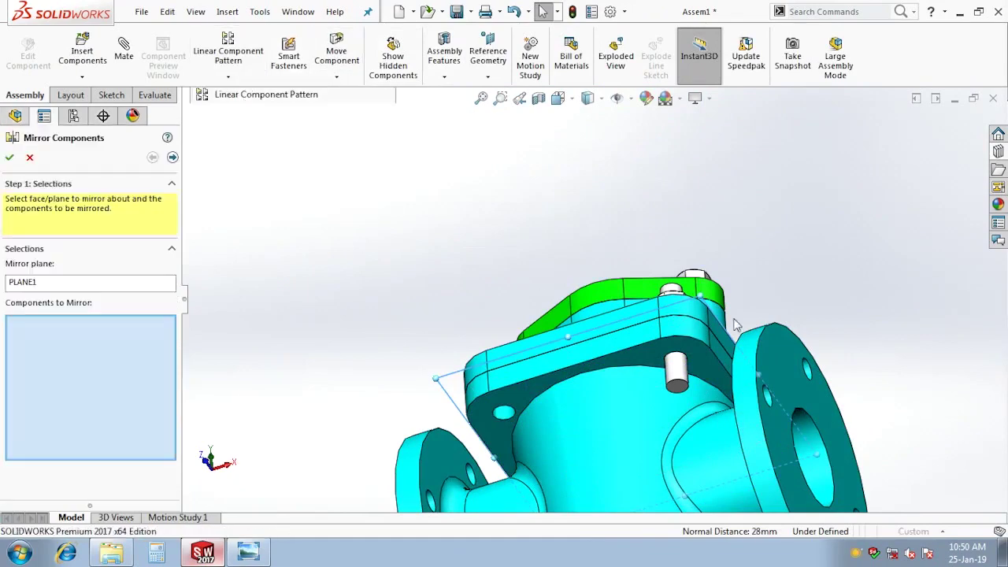
middle_drag(654, 370, 649, 274)
click(647, 266)
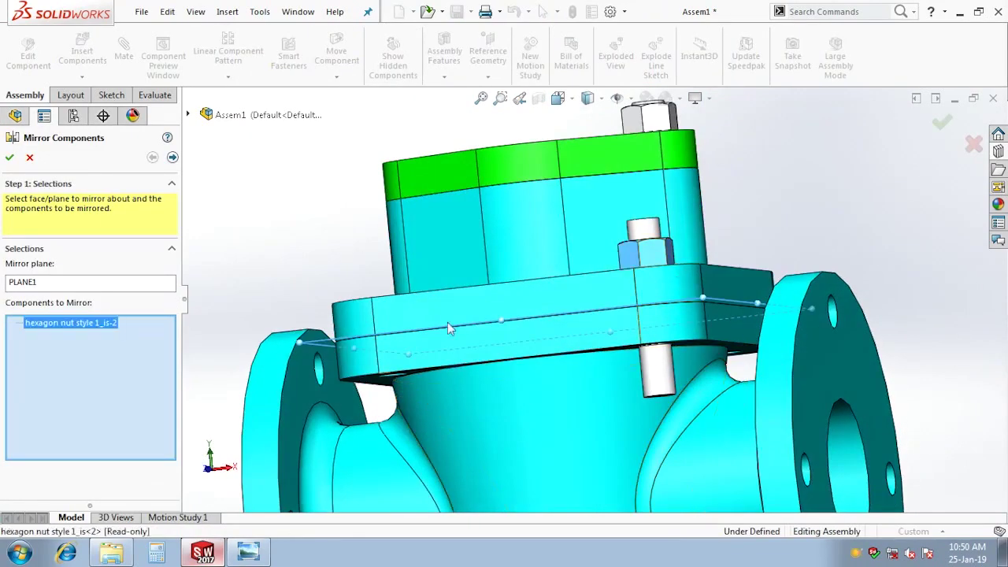
click(9, 157)
Fit the whole valve in view and select the Right plane for the next mirror
key(f)
middle_drag(441, 205, 490, 181)
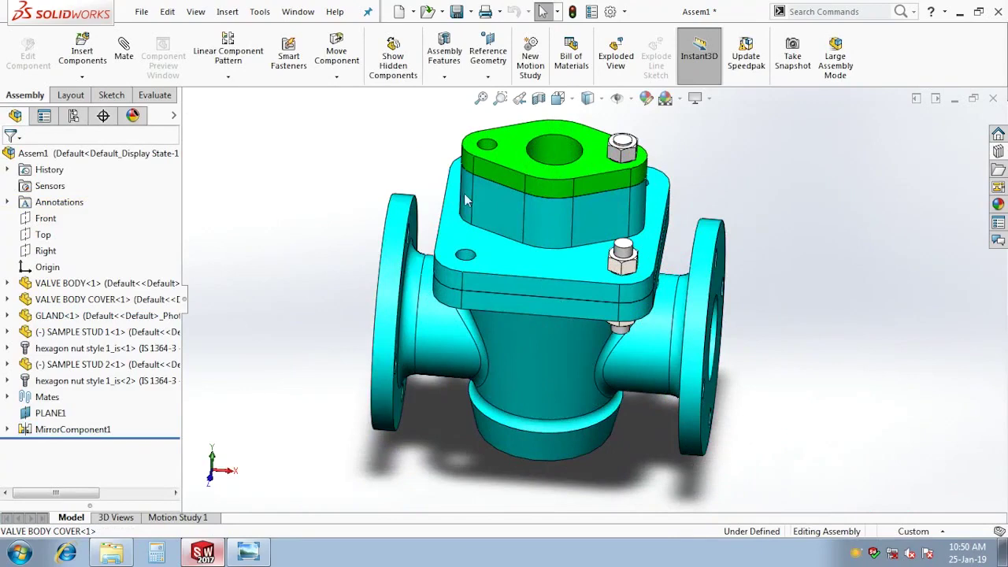
click(48, 251)
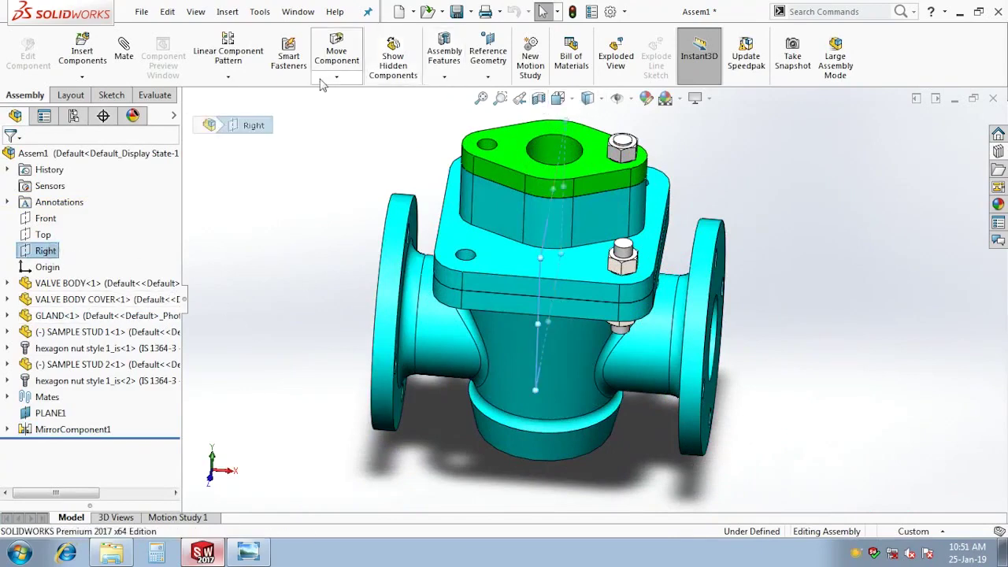
click(228, 76)
Mirror the nuts and SAMPLE STUD 1-1 and 2-1 across the Right plane as MirrorComponent2
click(253, 201)
click(626, 148)
click(638, 188)
click(628, 272)
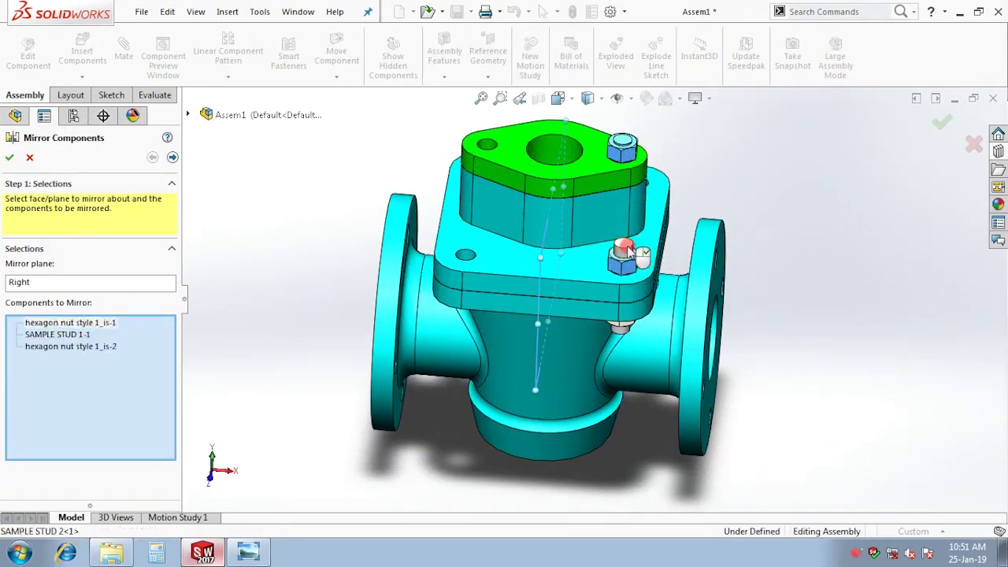
click(626, 329)
click(623, 327)
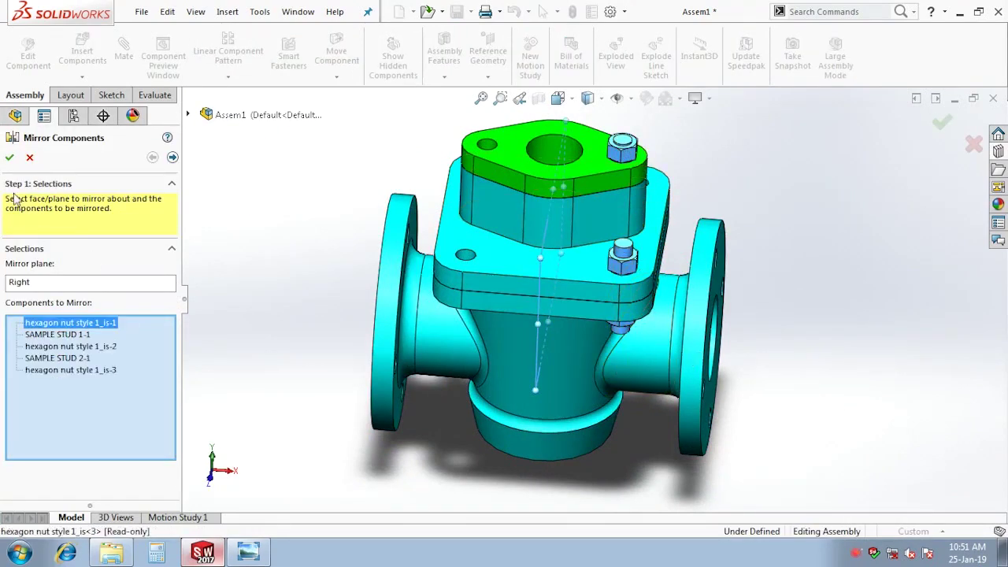
click(9, 158)
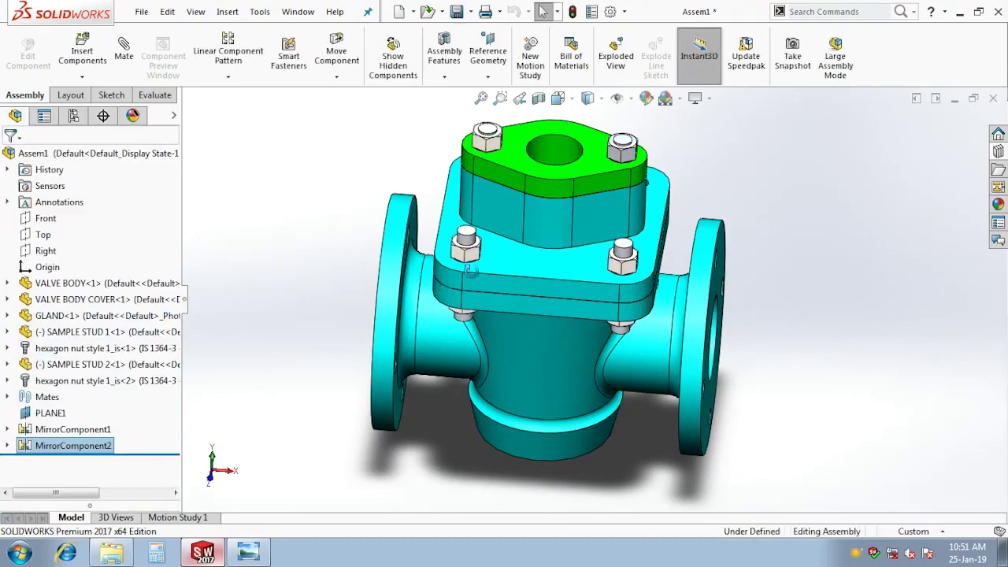
Mirror the remaining studs and hexagon nuts across the Front plane as MirrorComponent3
middle_drag(469, 271, 197, 299)
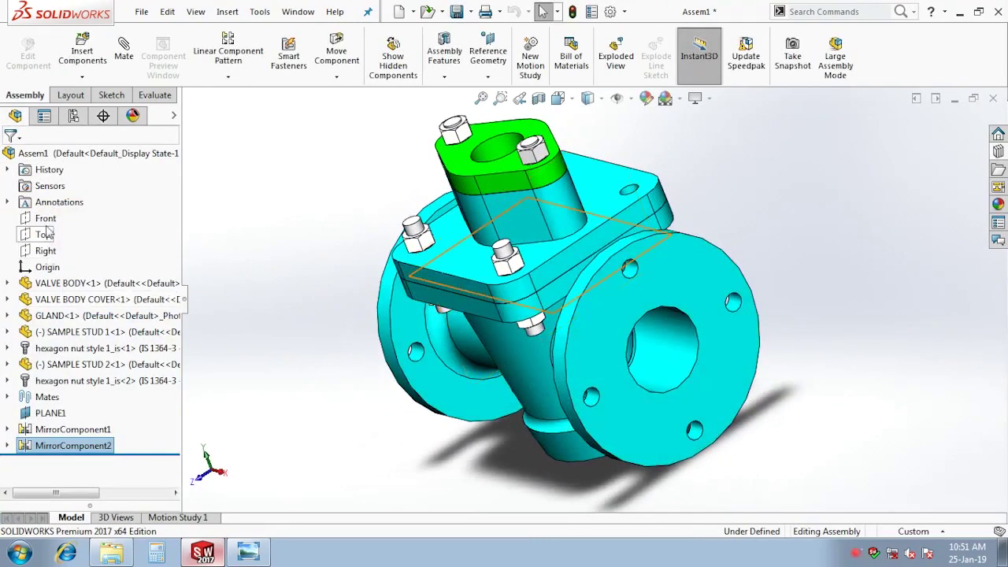
click(45, 218)
click(229, 76)
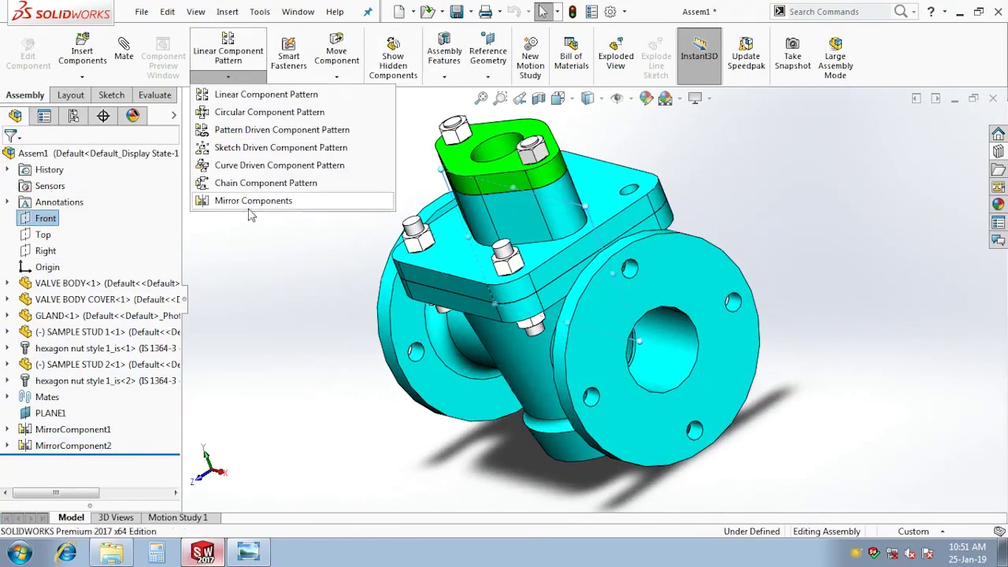
click(252, 202)
click(508, 258)
click(508, 258)
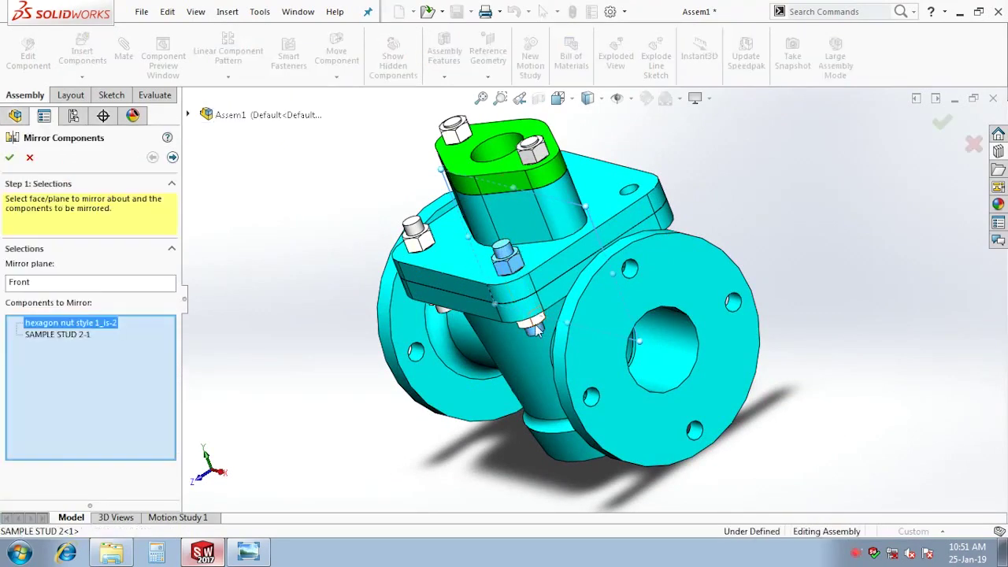
click(510, 329)
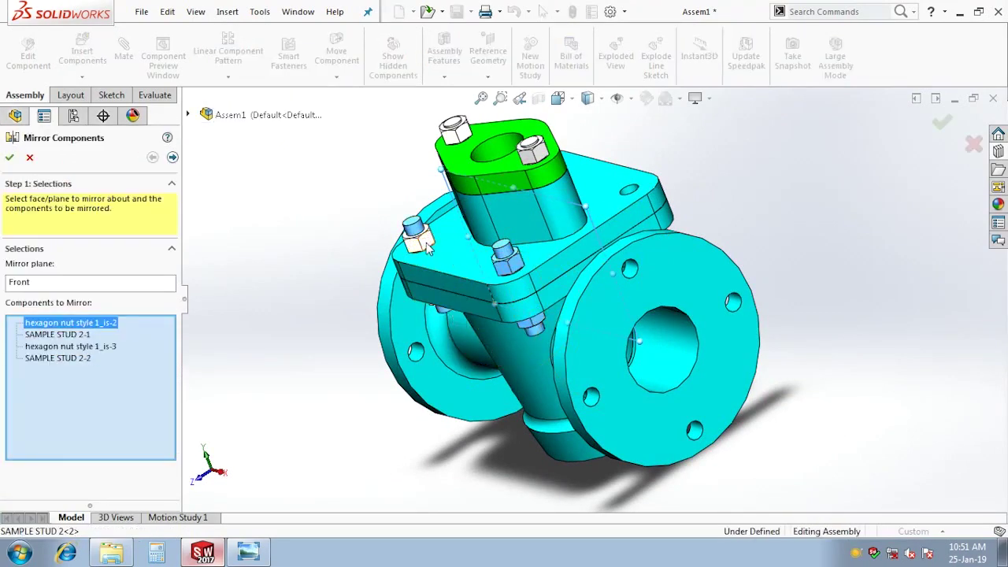
click(429, 251)
click(415, 233)
scroll(454, 307, down, 3)
click(454, 307)
key(ctrl+7)
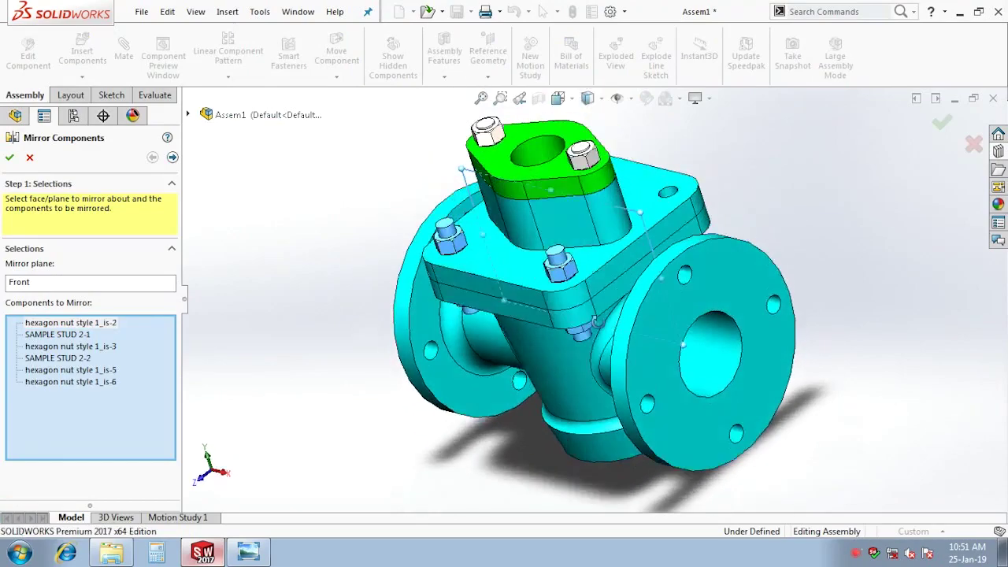
click(9, 157)
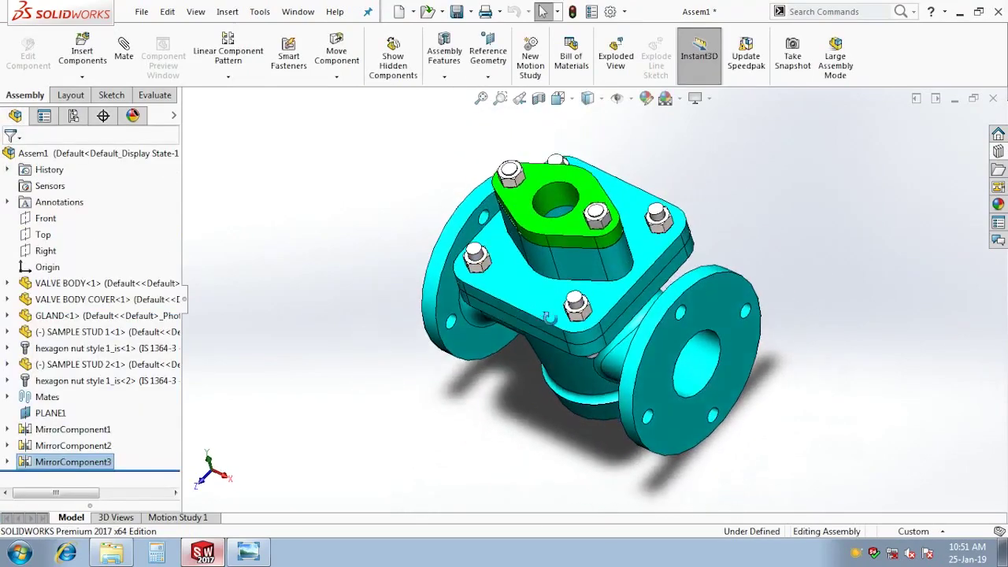
middle_drag(672, 199, 634, 203)
key(ctrl+7)
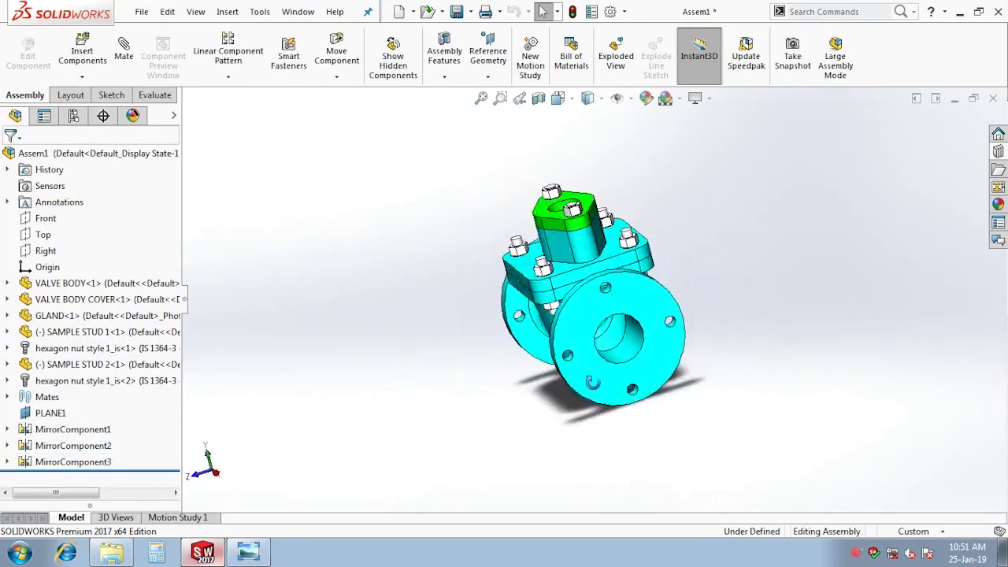
Insert the PLUG part and drop it beside the valve body
click(81, 52)
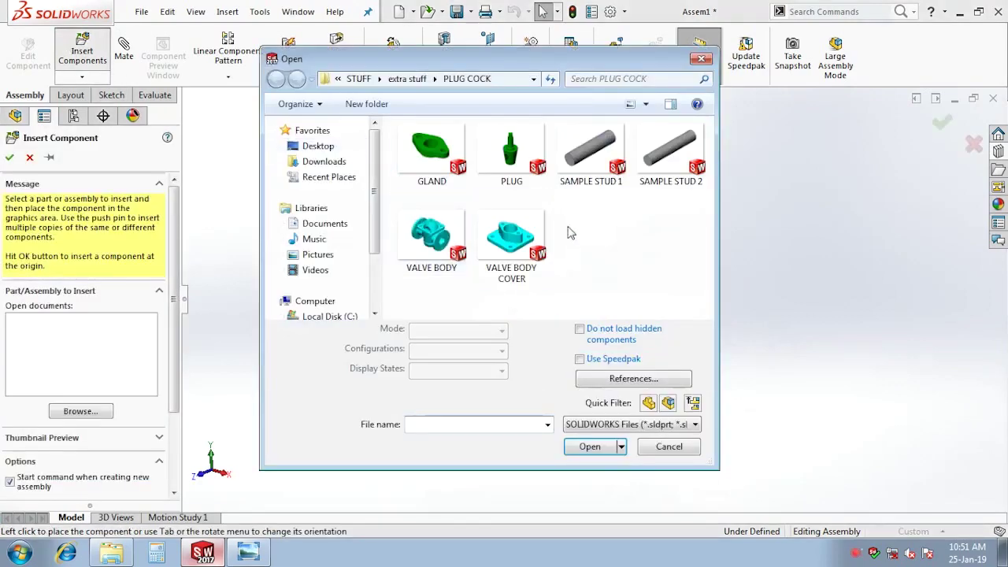
click(506, 161)
double_click(506, 162)
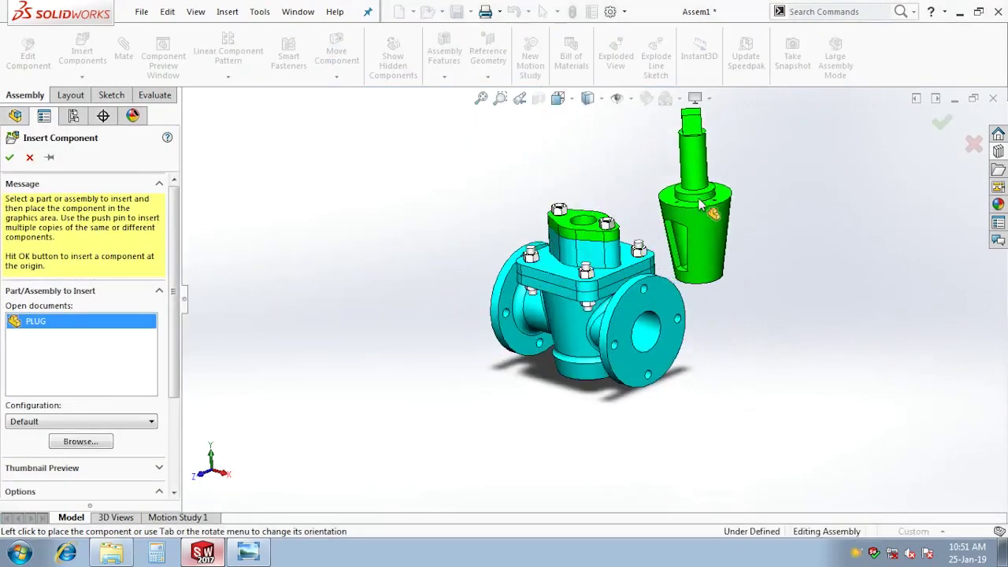
click(697, 229)
Mate the plug's cylindrical face concentric with the gland's bore
click(128, 65)
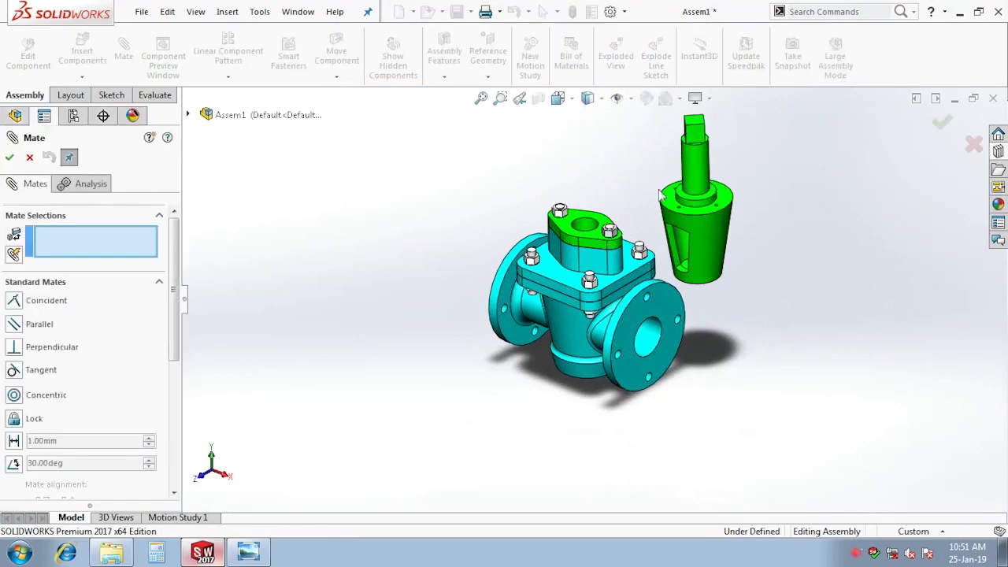
click(661, 201)
click(579, 249)
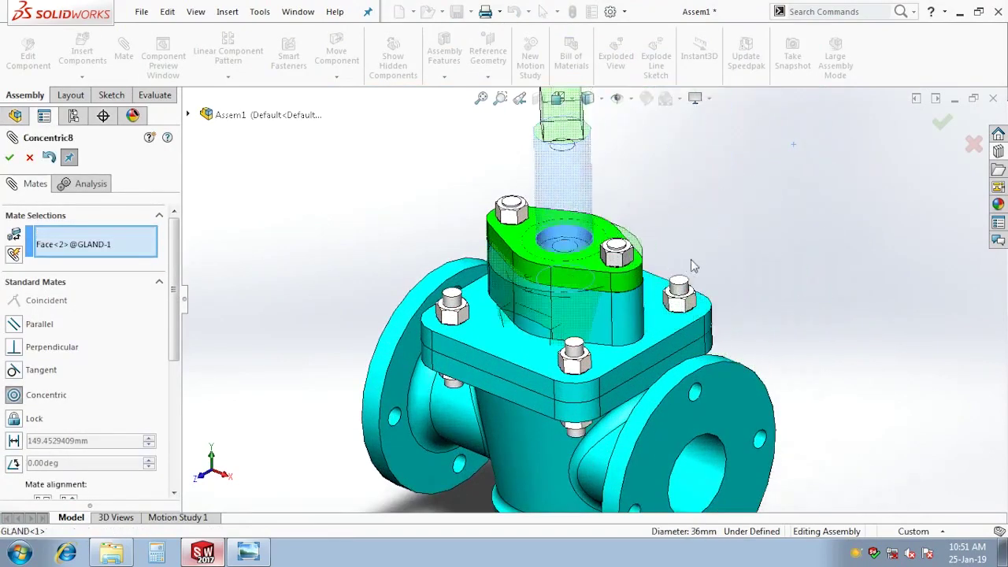
click(877, 227)
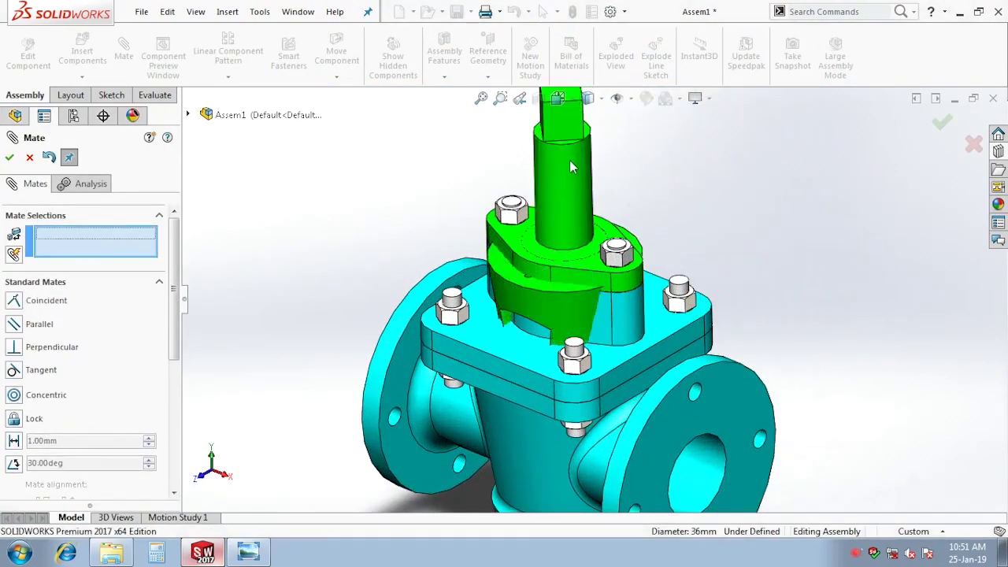
Slide the plug down into the gland and show the valve cut along the Front plane
scroll(569, 163, down, 3)
scroll(573, 270, down, 2)
scroll(580, 258, up, 5)
click(586, 337)
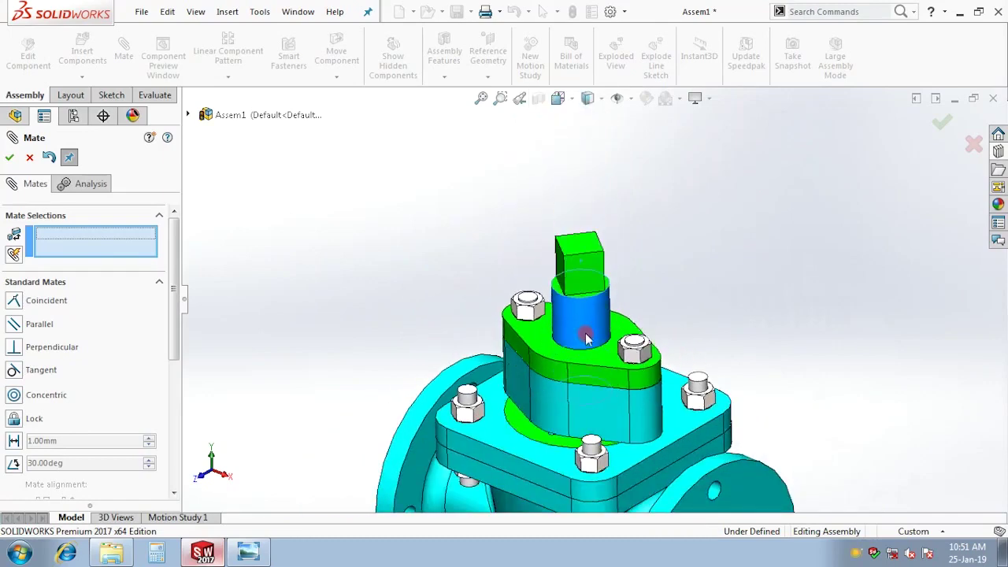
drag(587, 337, 572, 380)
scroll(580, 335, up, 3)
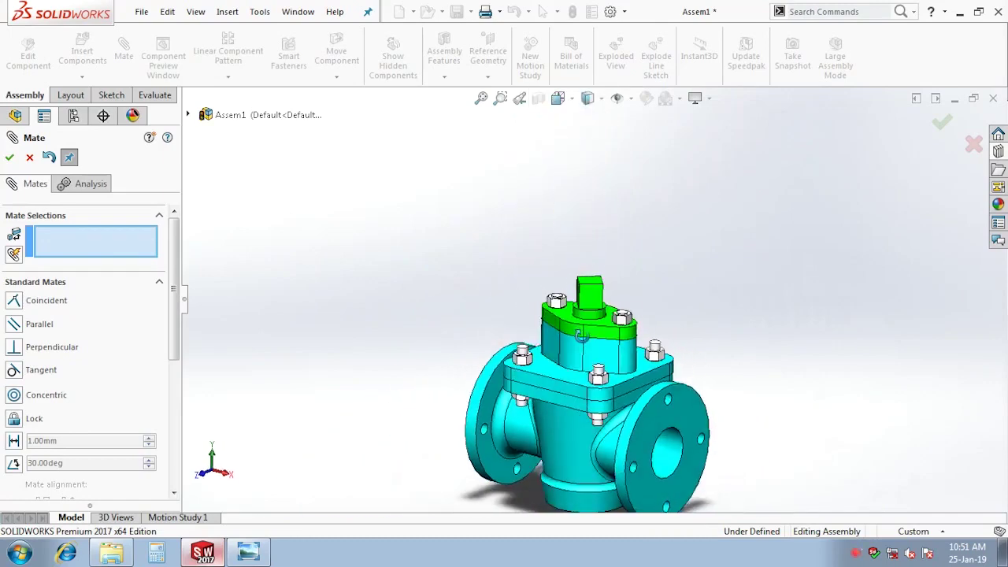
key(Escape)
click(539, 98)
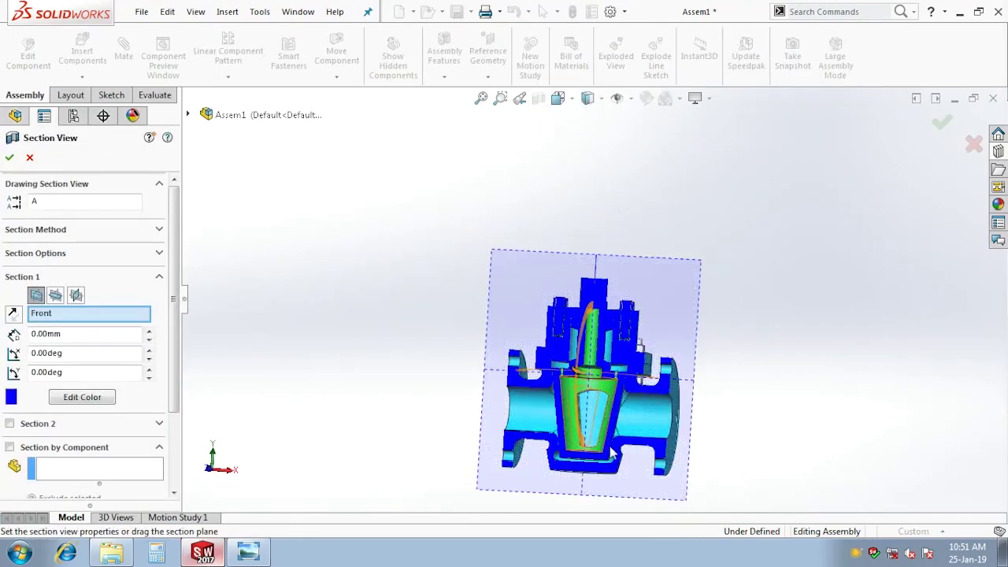
Turn on the section view to cut through the valve
scroll(611, 452, down, 2)
key(Escape)
scroll(605, 314, down, 3)
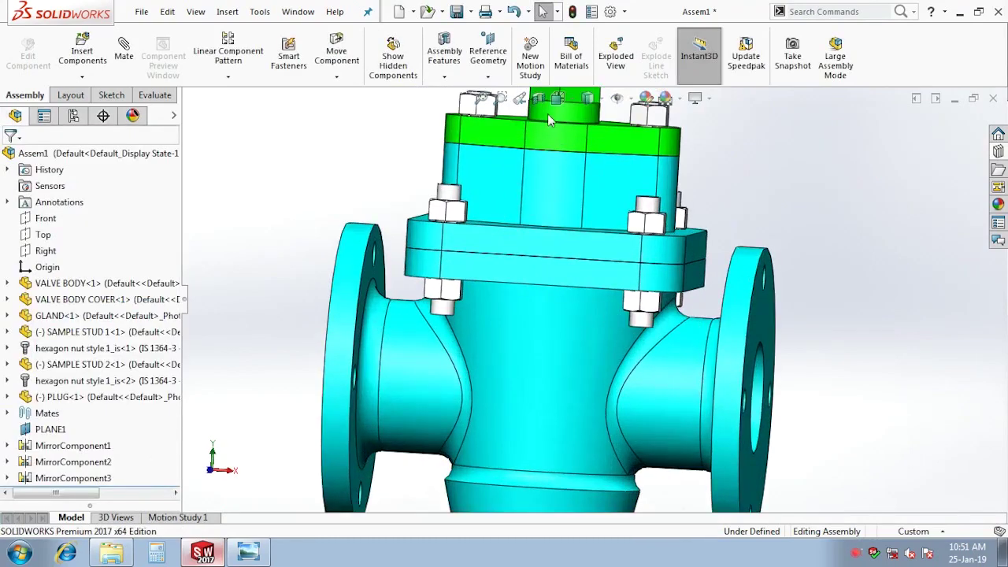
click(539, 98)
key(Return)
scroll(583, 293, down, 2)
scroll(591, 287, down, 2)
Zoom in and out to inspect the plug face inside the sectioned valve
click(604, 277)
key(Escape)
scroll(584, 311, up, 2)
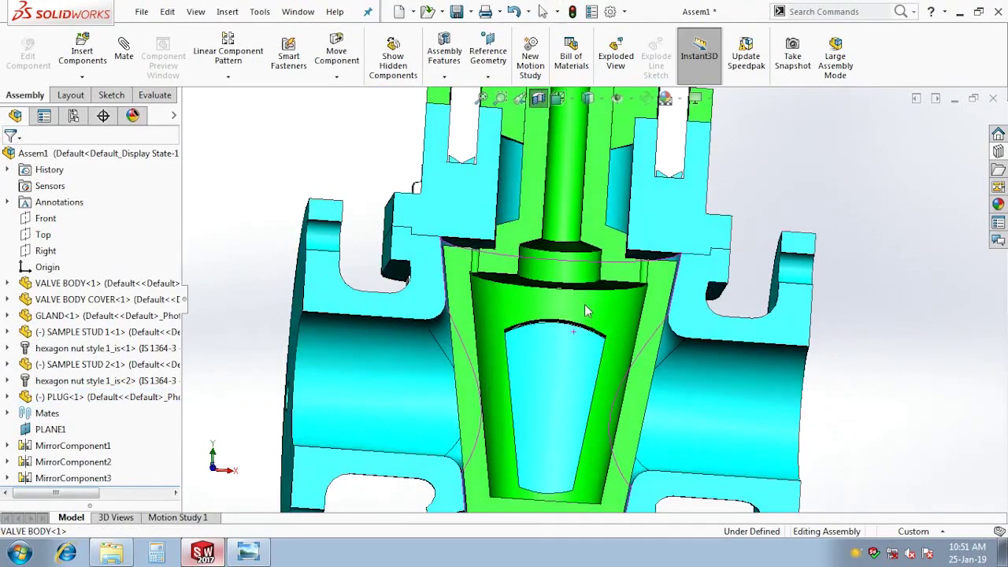
scroll(584, 310, up, 2)
scroll(594, 291, up, 2)
scroll(605, 269, up, 2)
scroll(586, 182, up, 2)
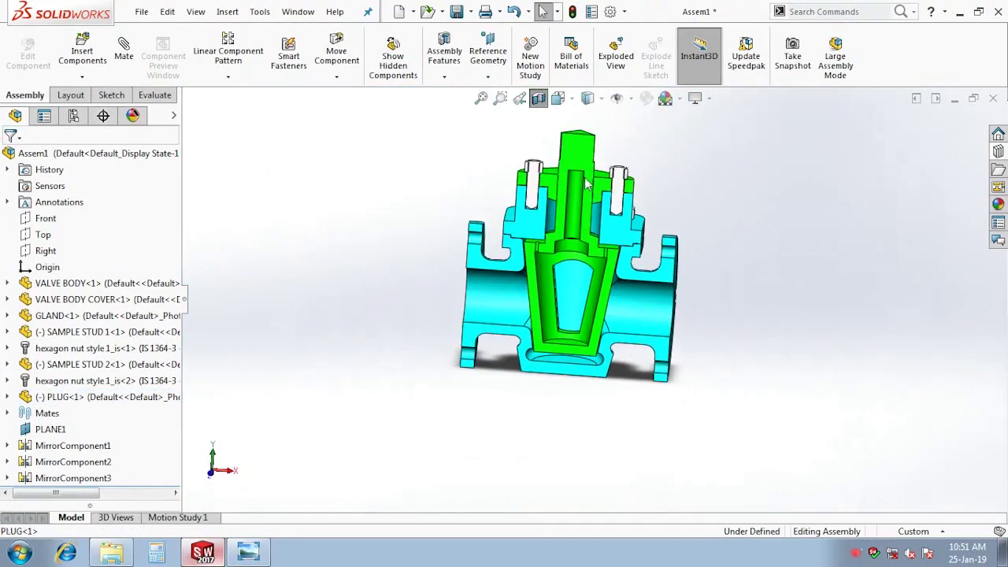
scroll(586, 181, down, 3)
scroll(585, 182, down, 1)
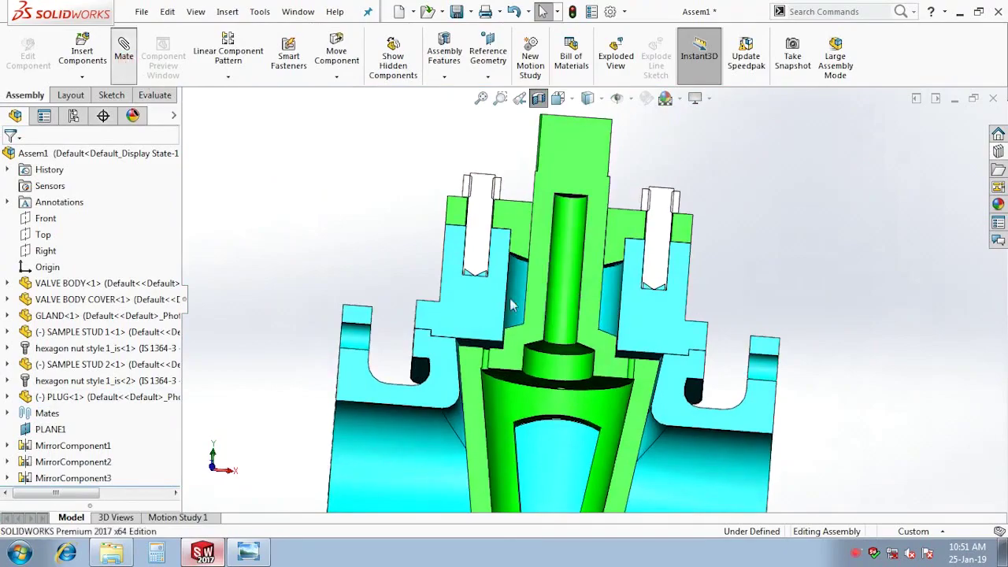
scroll(634, 360, down, 3)
scroll(641, 347, down, 2)
scroll(654, 328, down, 2)
Add a 5 mm distance mate between the plug face and the valve body cover face
click(655, 323)
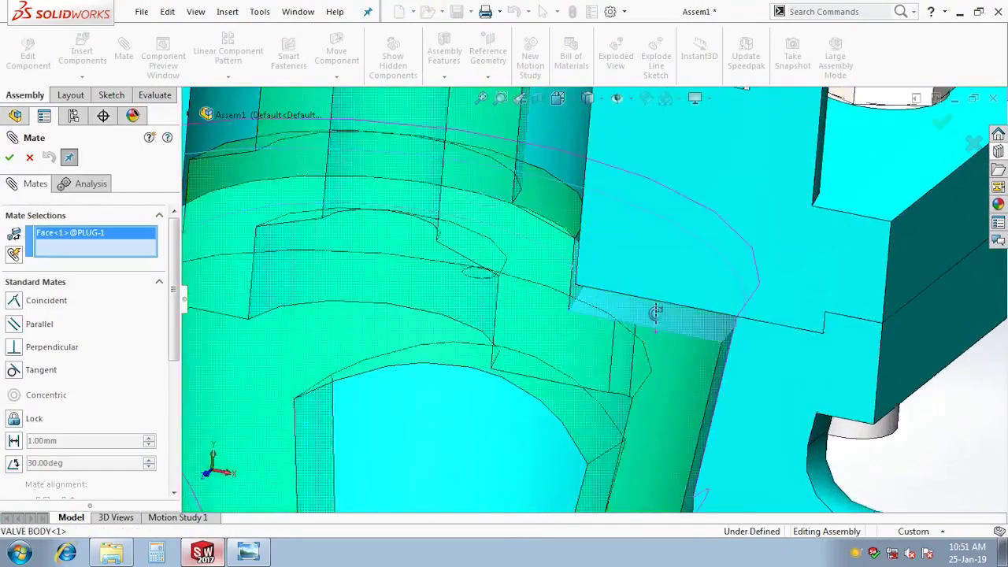
scroll(668, 167, down, 2)
scroll(669, 167, down, 2)
click(668, 166)
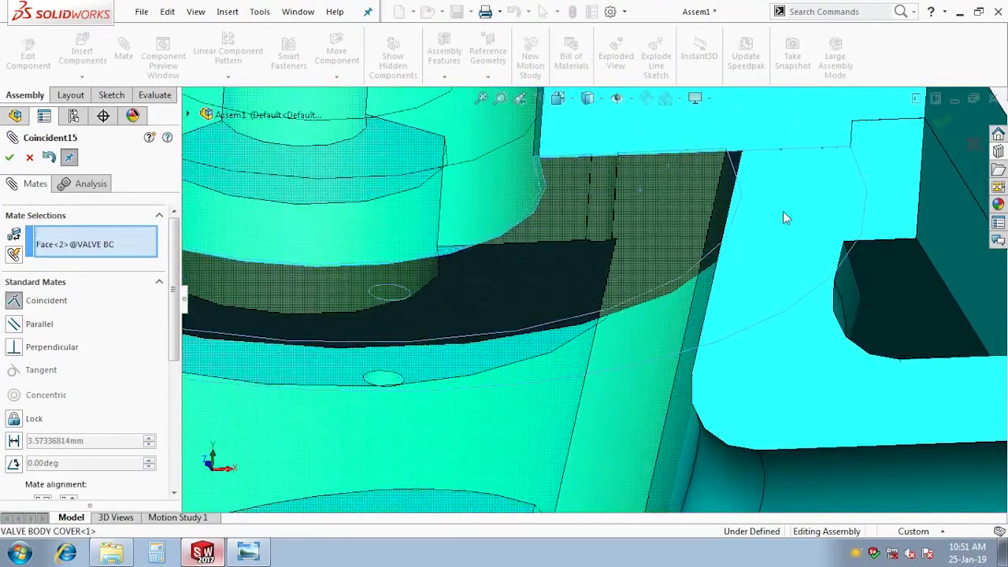
click(876, 194)
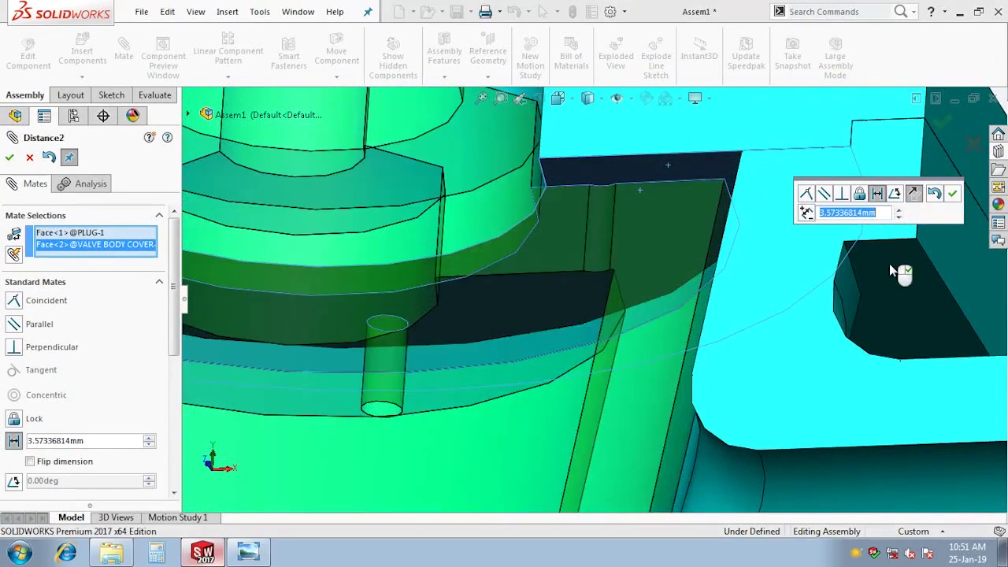
text(5)
key(Return)
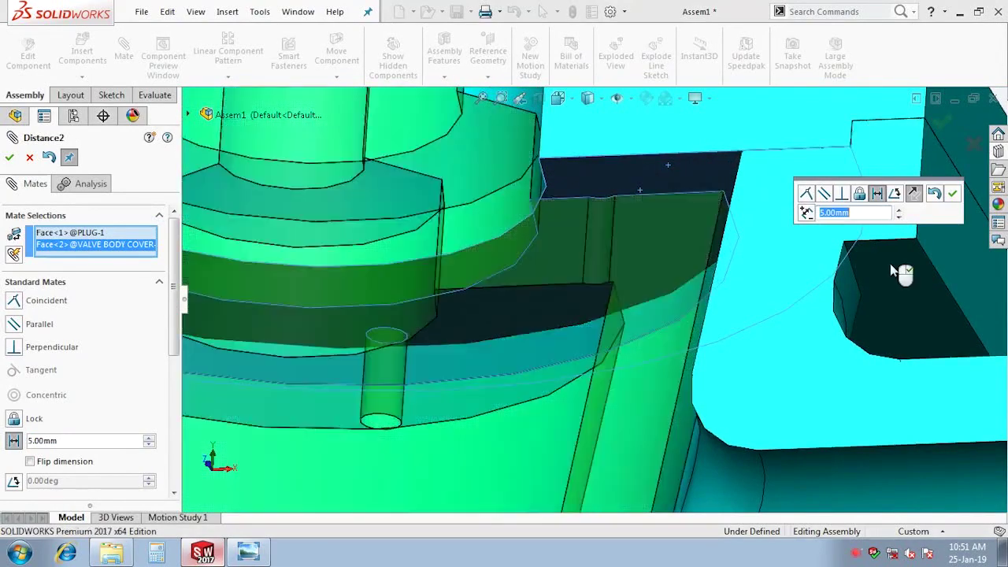
scroll(657, 301, up, 3)
scroll(656, 301, up, 3)
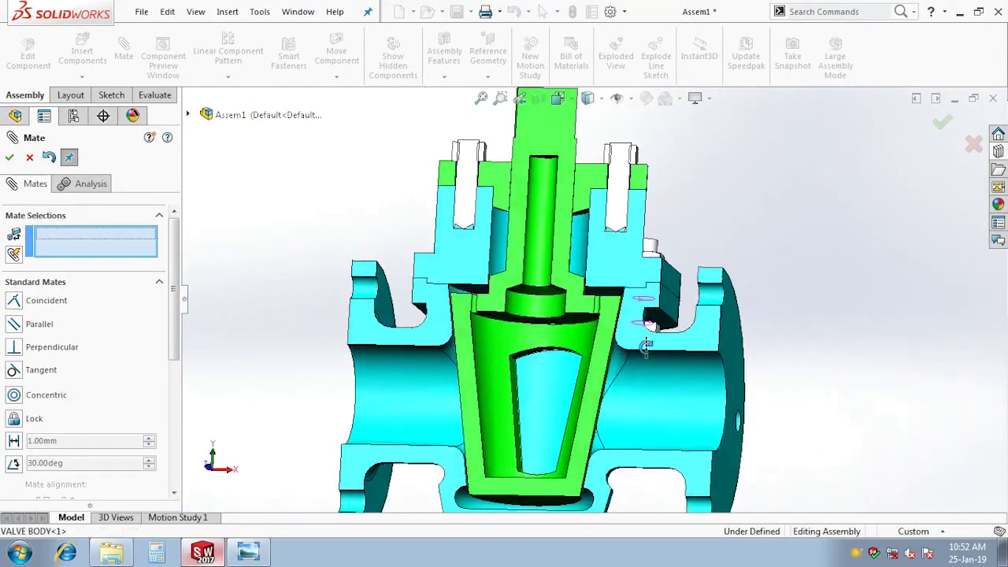
click(9, 157)
Fit the valve in view, turn off the section cut, and return to isometric
key(f)
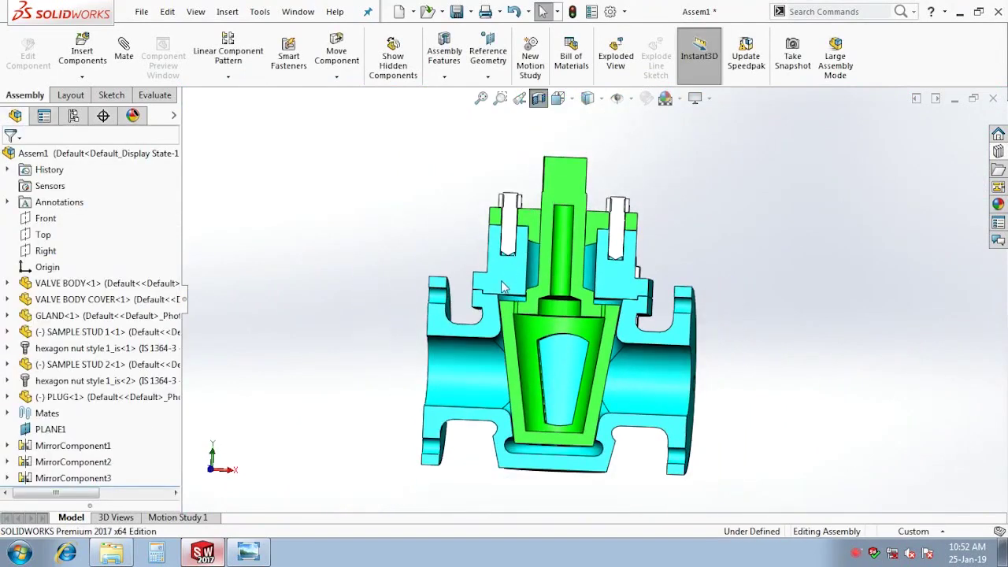
click(538, 98)
key(ctrl+7)
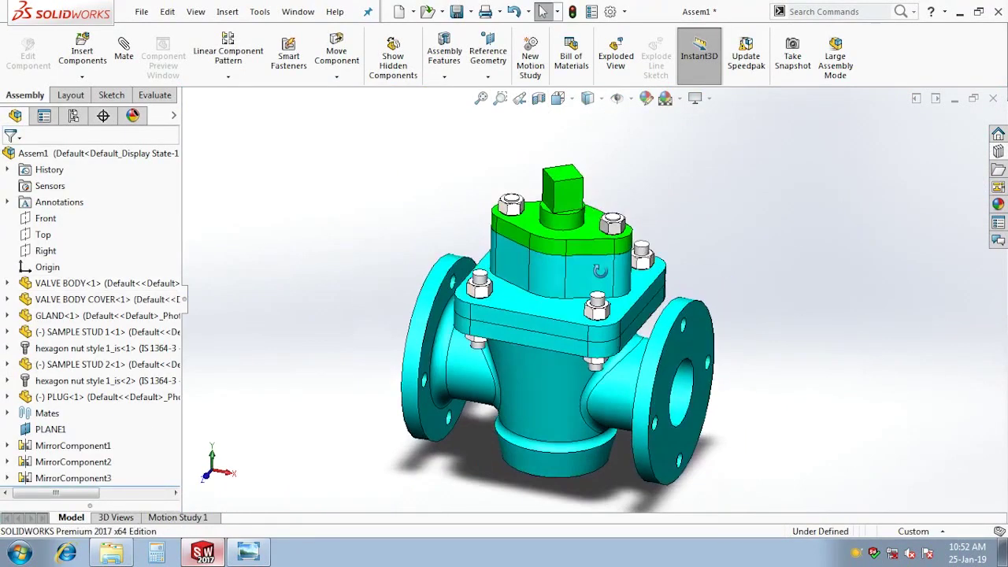
Save the assembly as PLUG COCK and return the model to isometric view
key(ctrl+7)
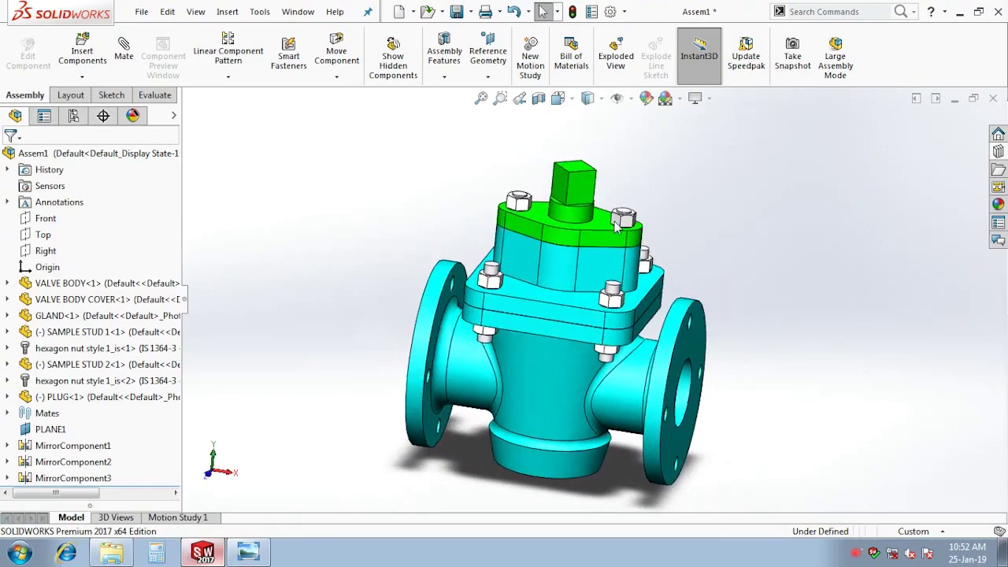
click(456, 11)
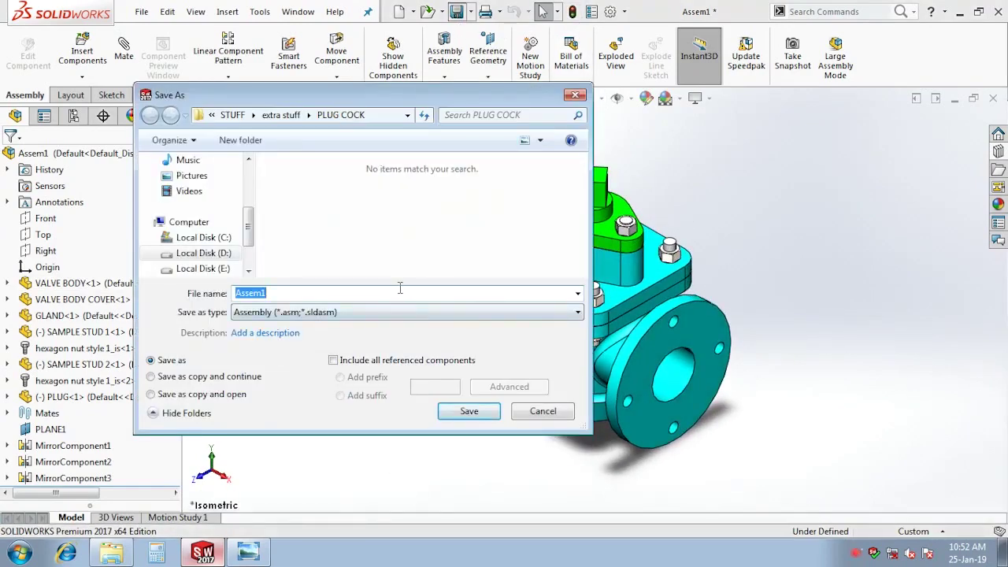
text(PLUG COCK)
key(Return)
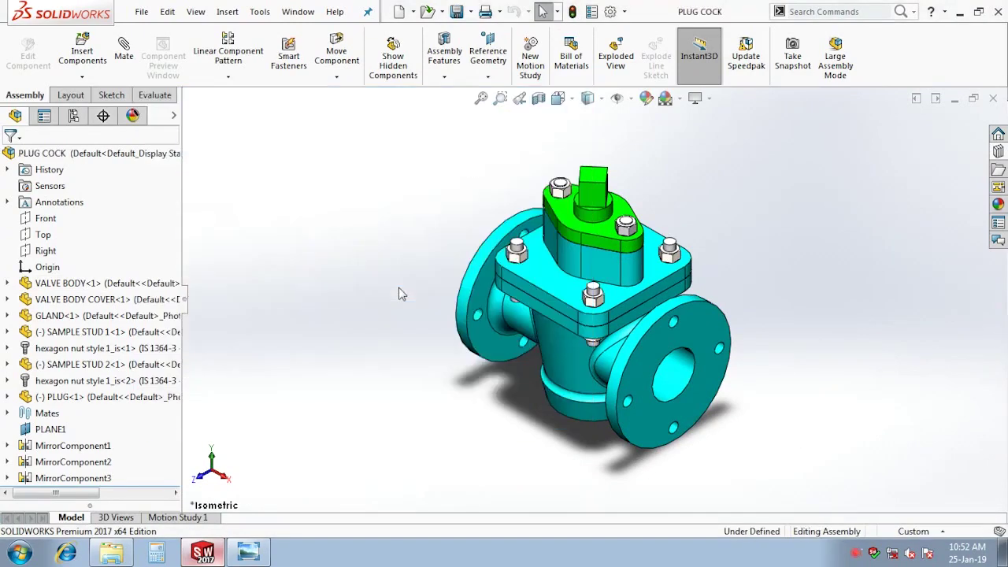
middle_drag(735, 275, 695, 288)
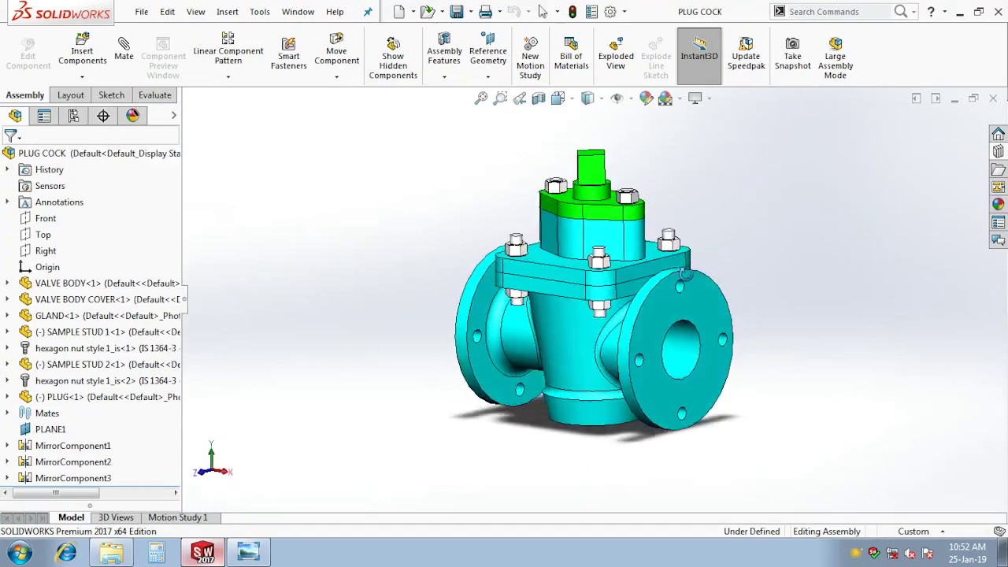
key(ctrl+7)
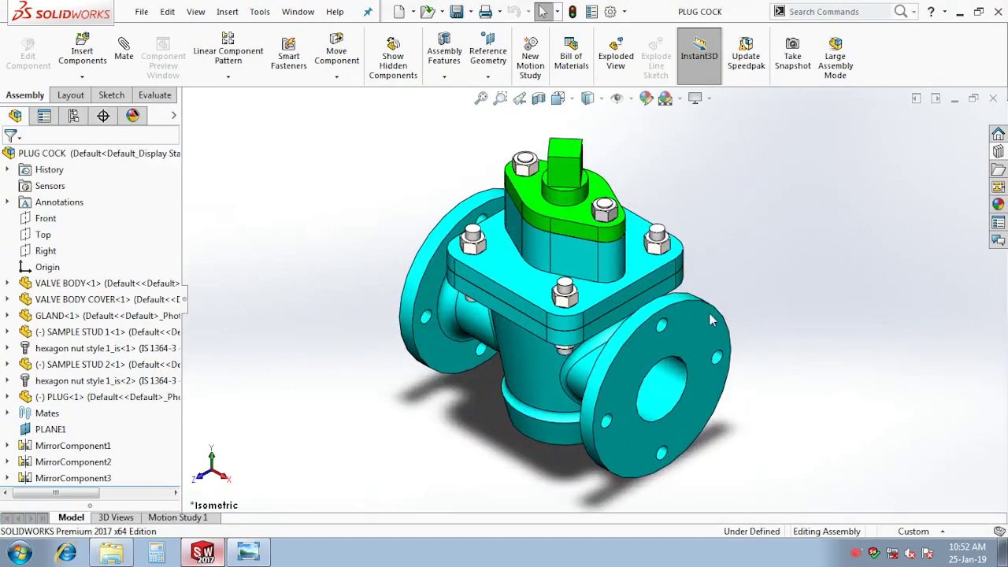